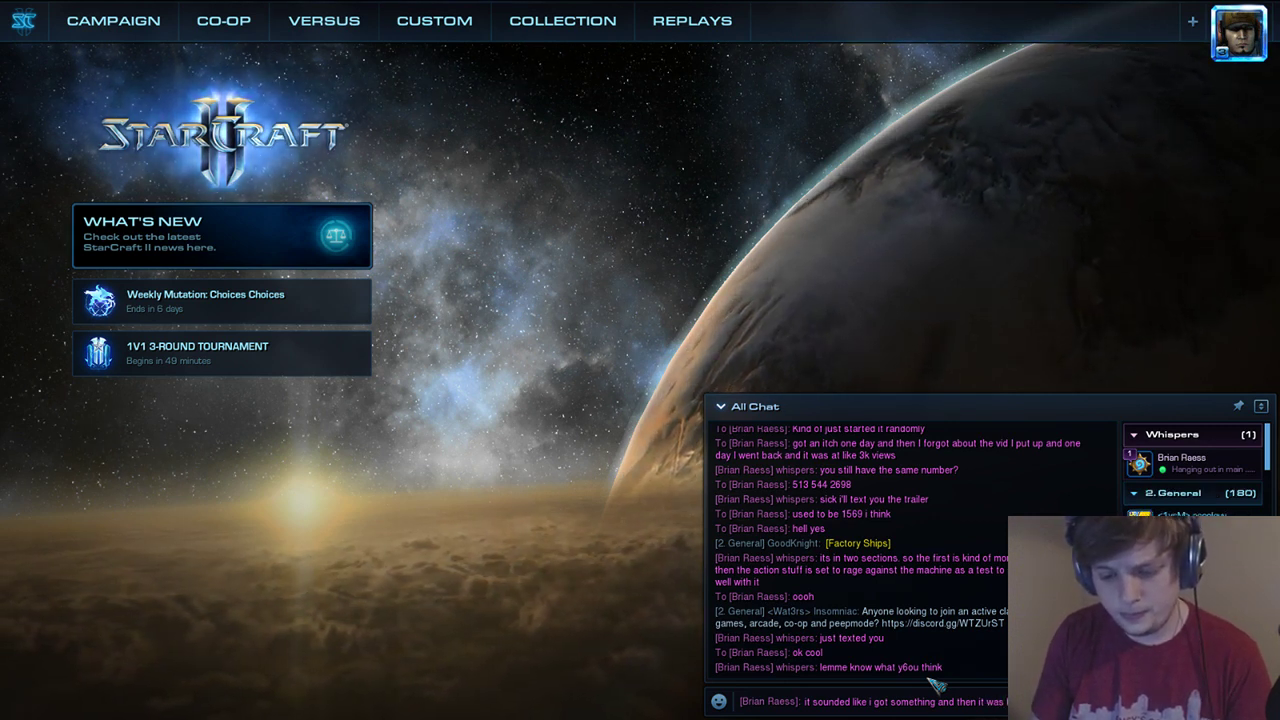
Send the pending whisper in the chat and follow it with the message "i don't gots a text from ya"
key("Return")
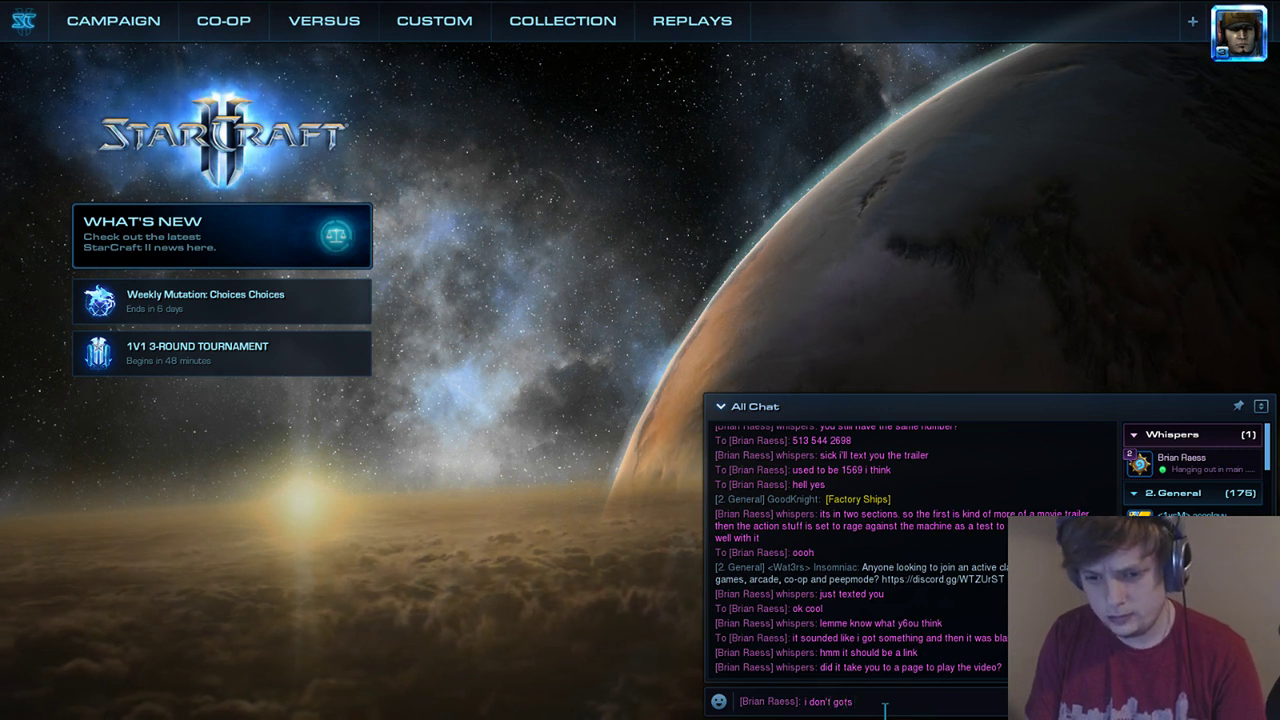
type("text from ya")
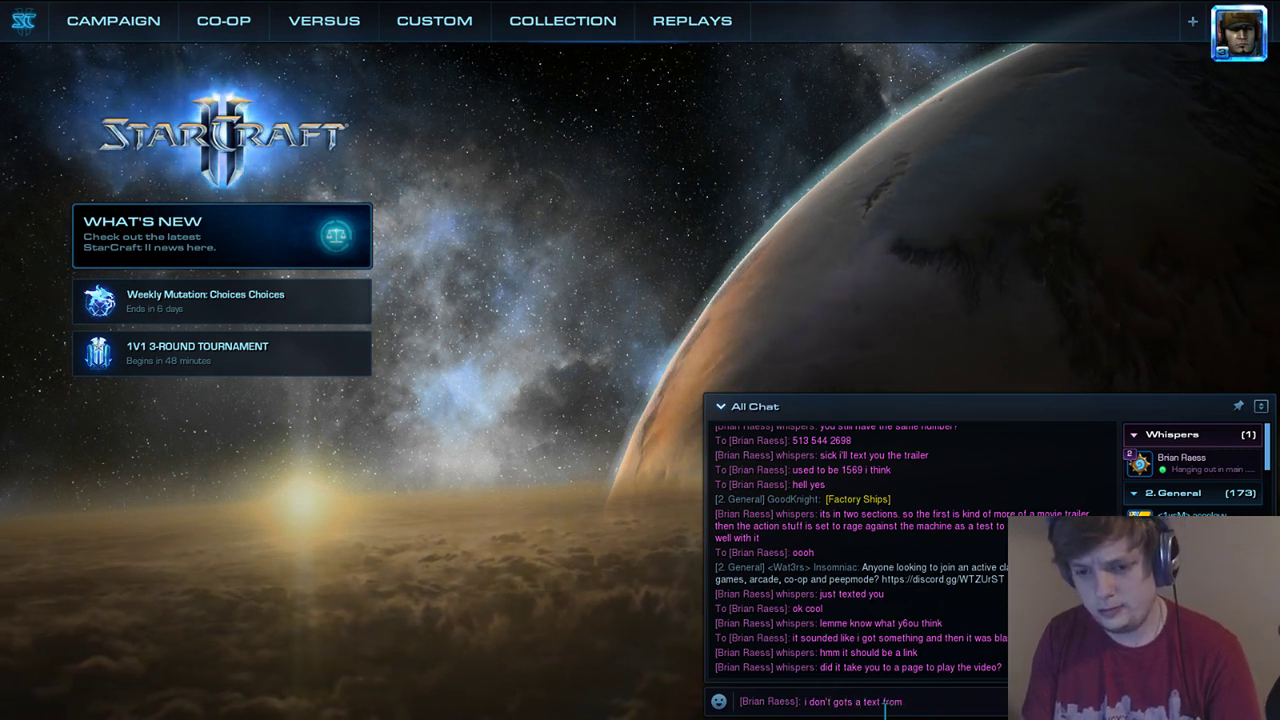
key("Return")
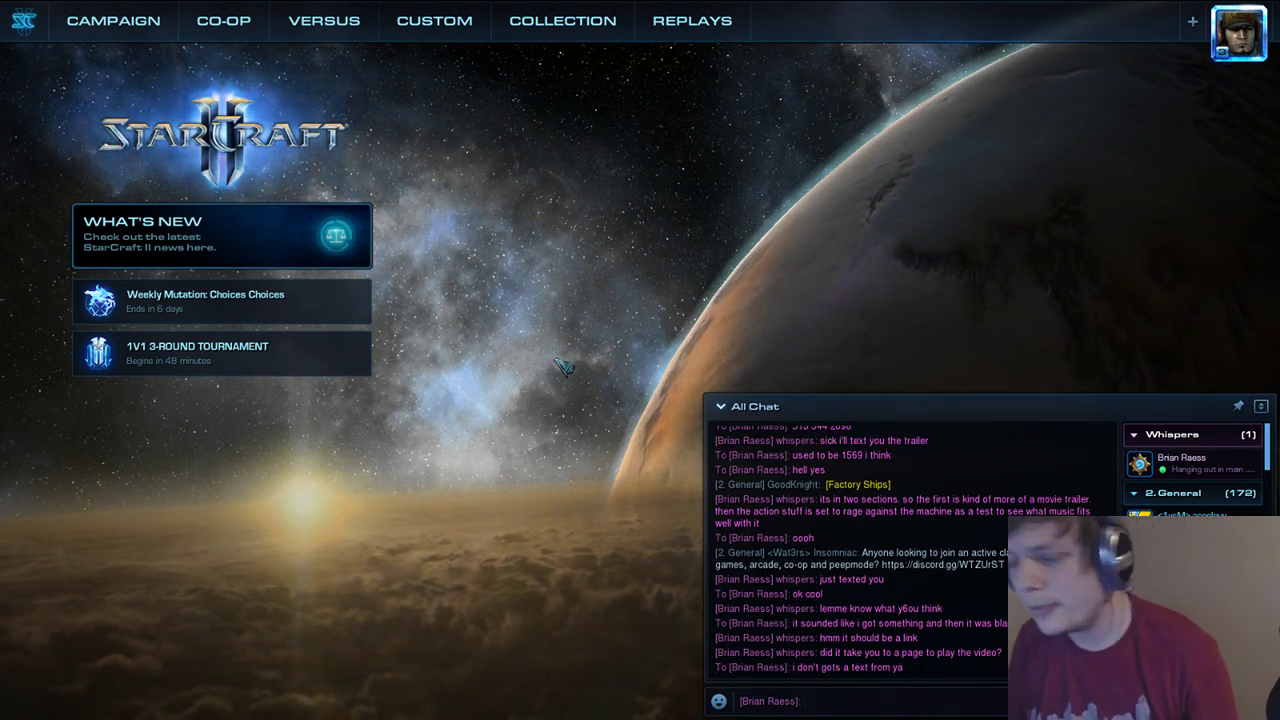
Switch to the Audacity project Salvage66, maximize its window and play the track from about 25:11
key("alt+Tab")
key("Tab")
key("Tab")
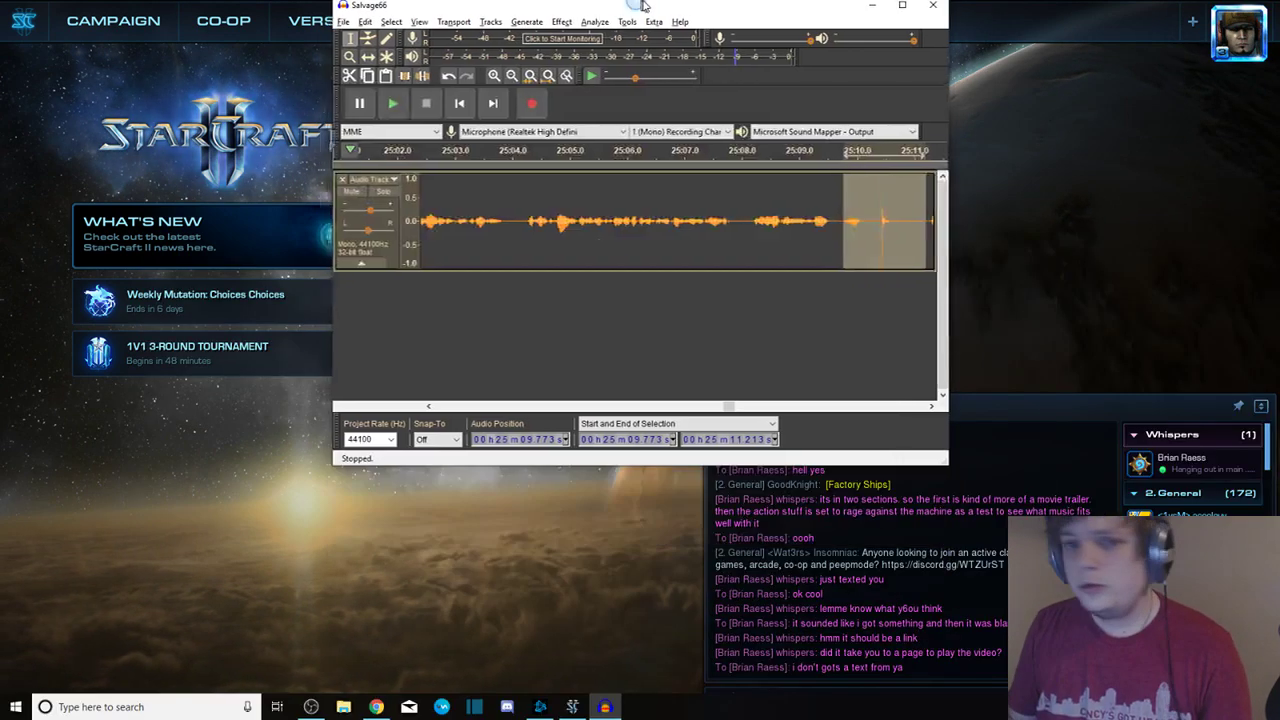
double_click(645, 6)
left_click(596, 202)
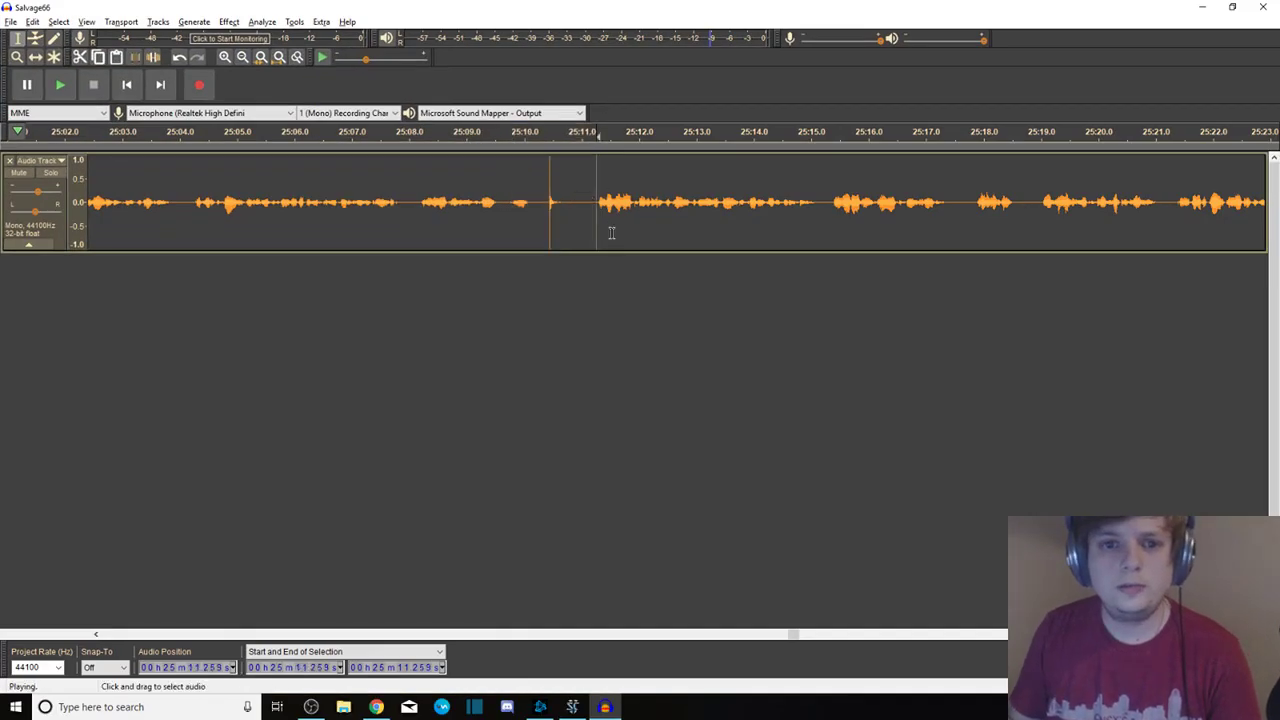
key("space")
Listen to the passage between about 24:40 and 24:57, checking the speech on both sides of the silent gap
left_click_drag(590, 188, 80, 272)
key("space")
key("space")
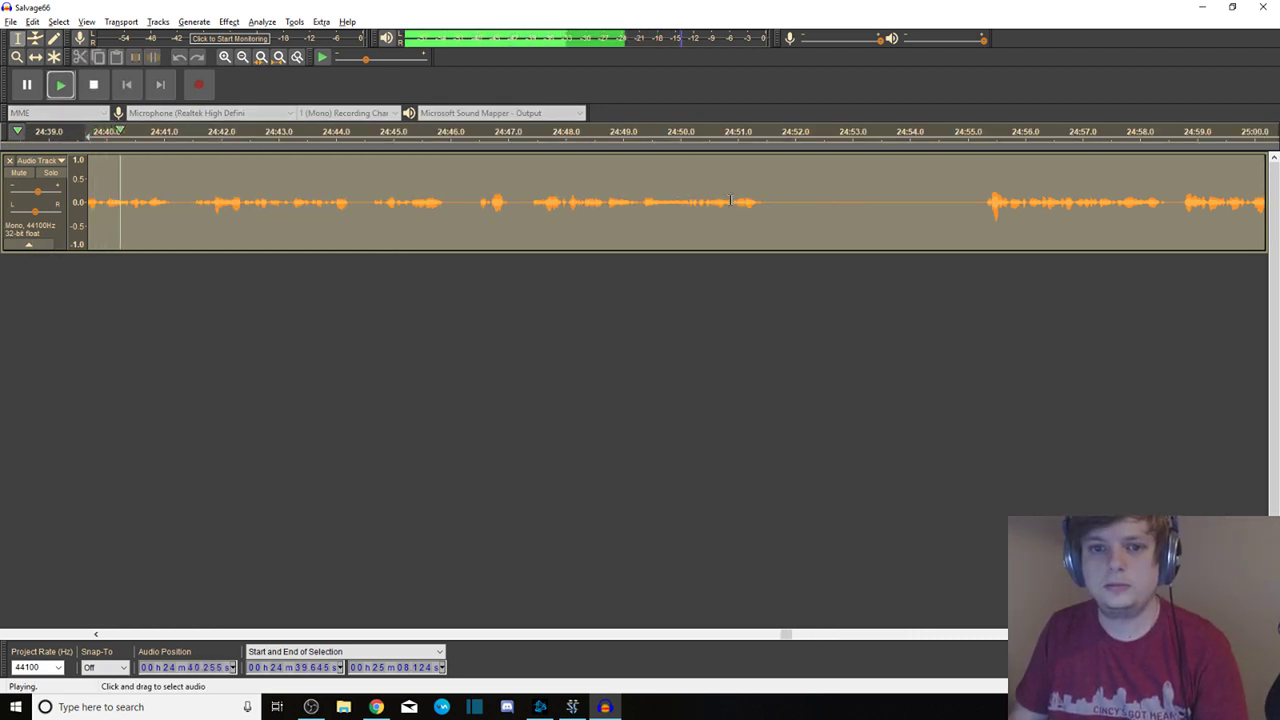
left_click(737, 190)
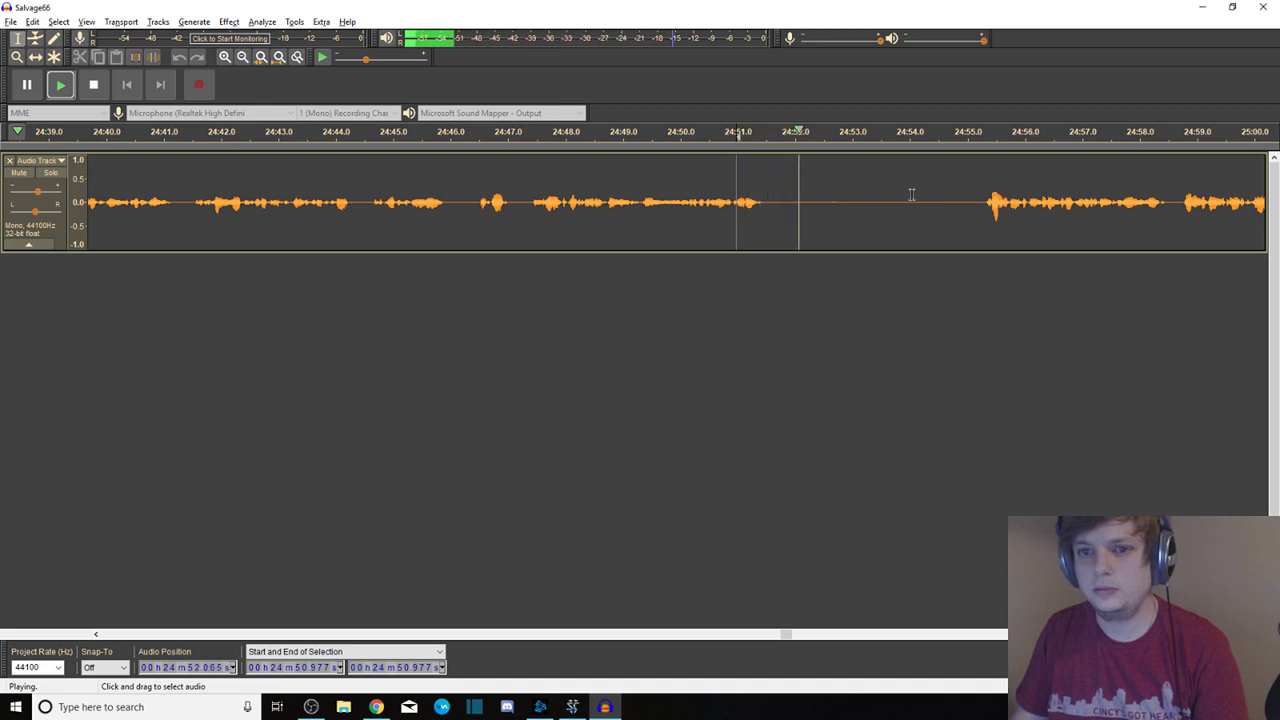
left_click(588, 197)
key("space")
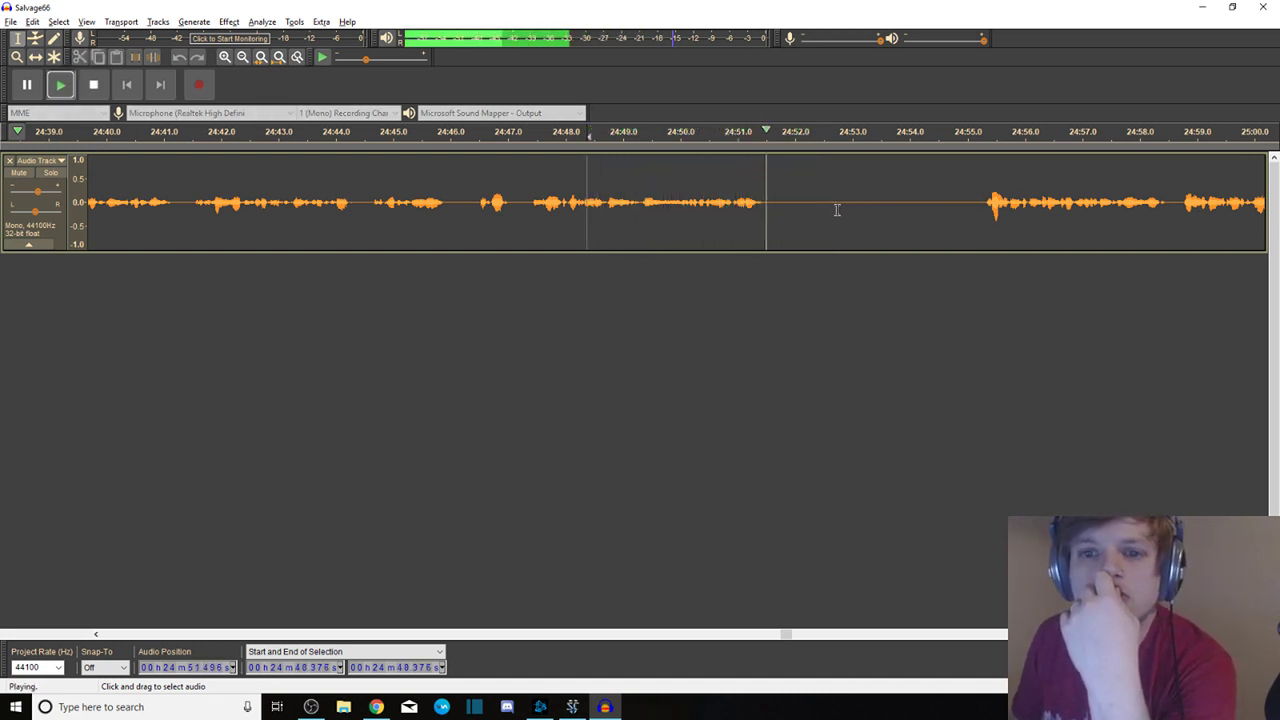
left_click(985, 240)
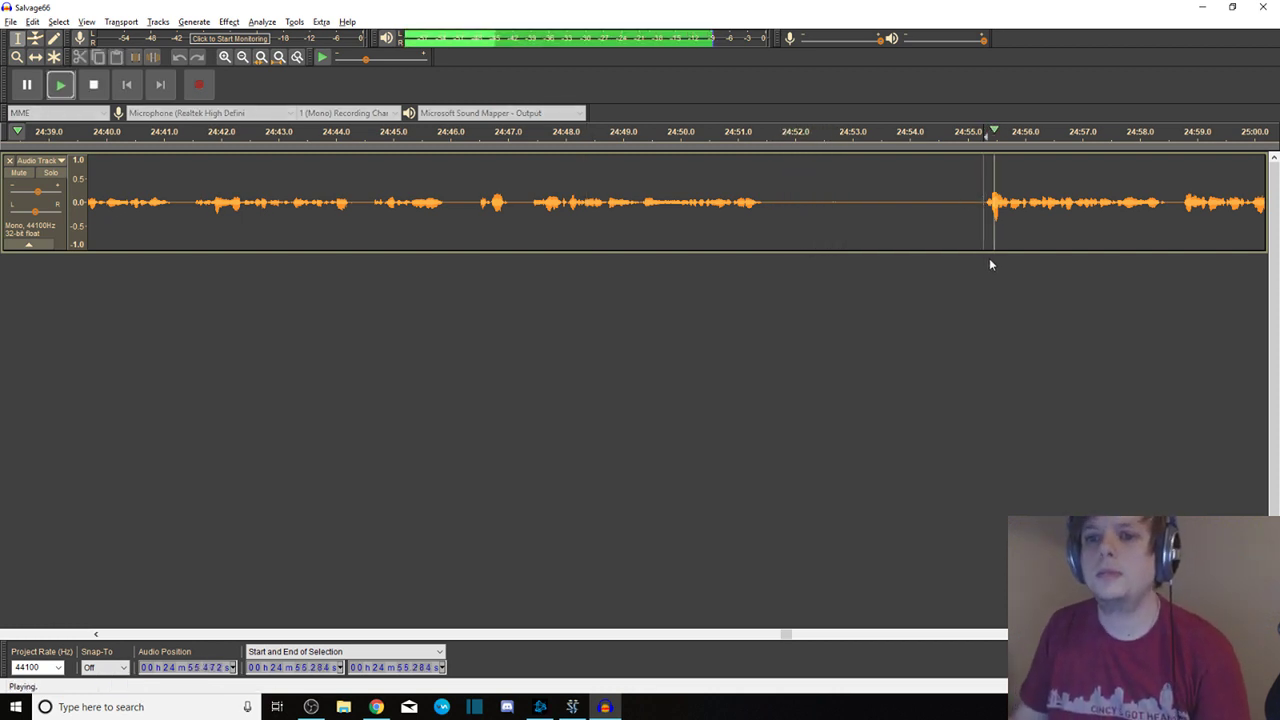
key("space")
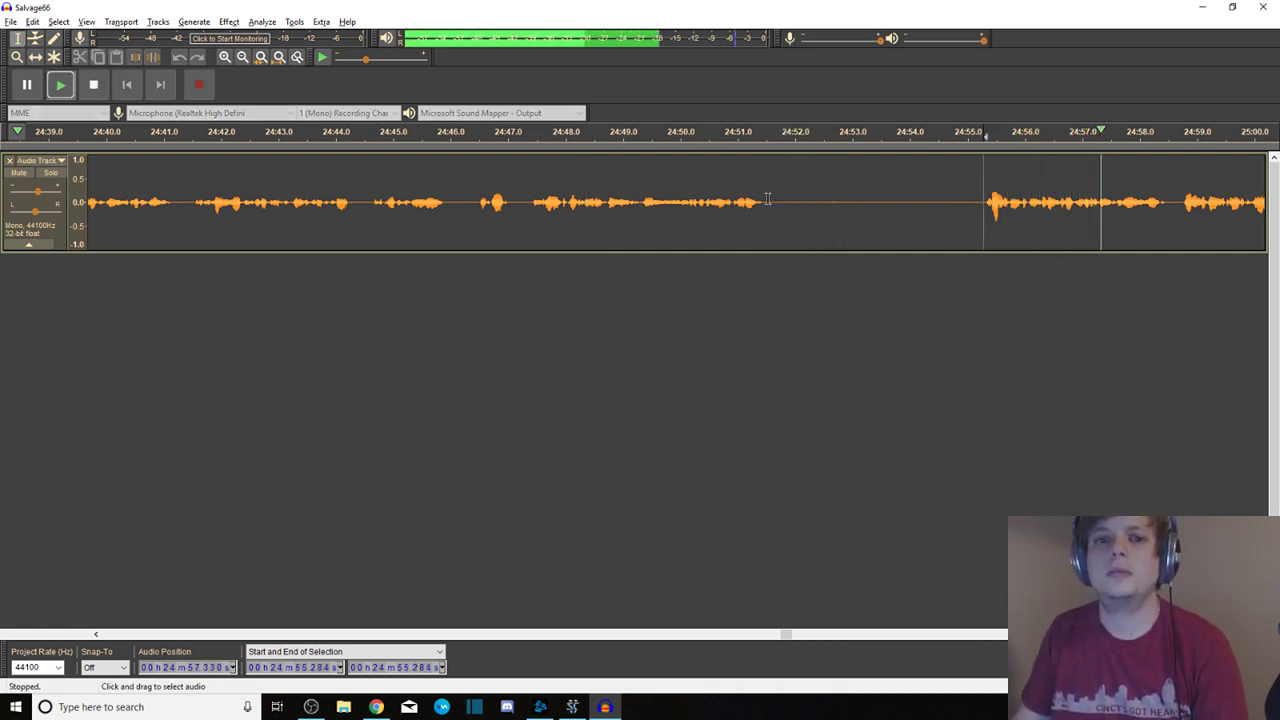
Try deleting the silent gap from 24:51.603 to 24:55.179, play across the cut and undo the deletion
left_click_drag(771, 193, 977, 192)
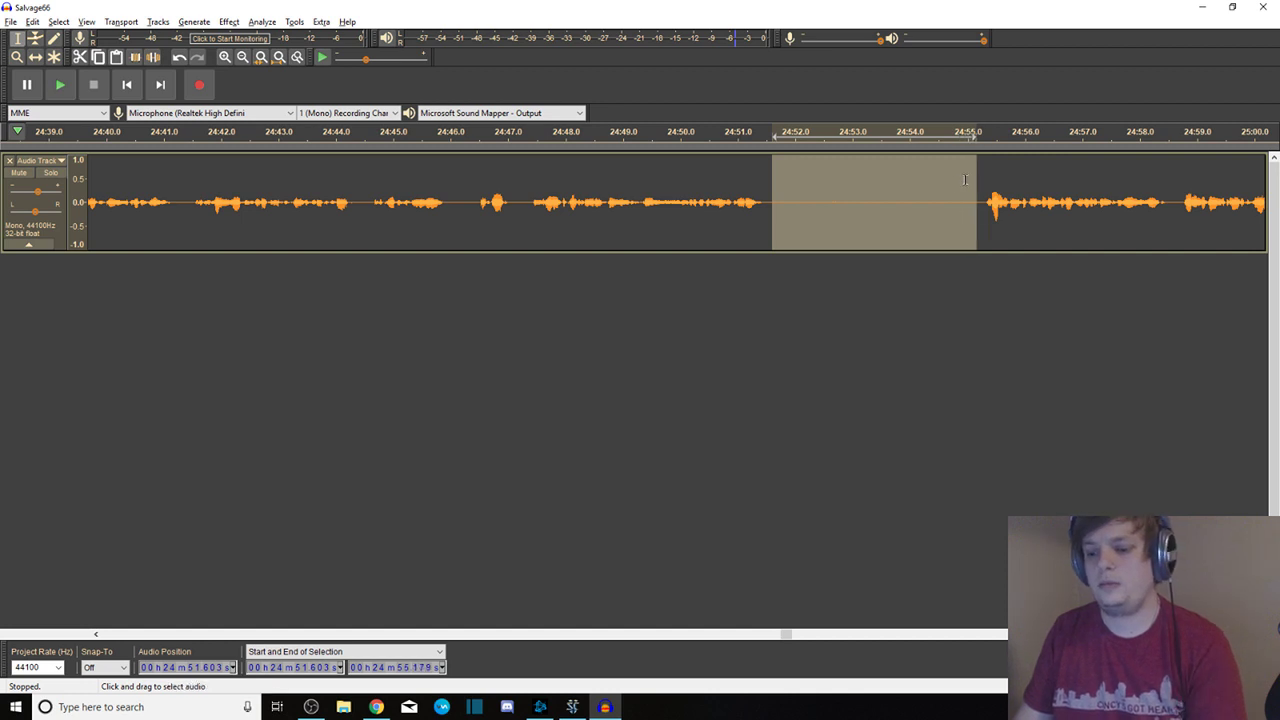
key("Delete")
left_click(521, 205)
key("space")
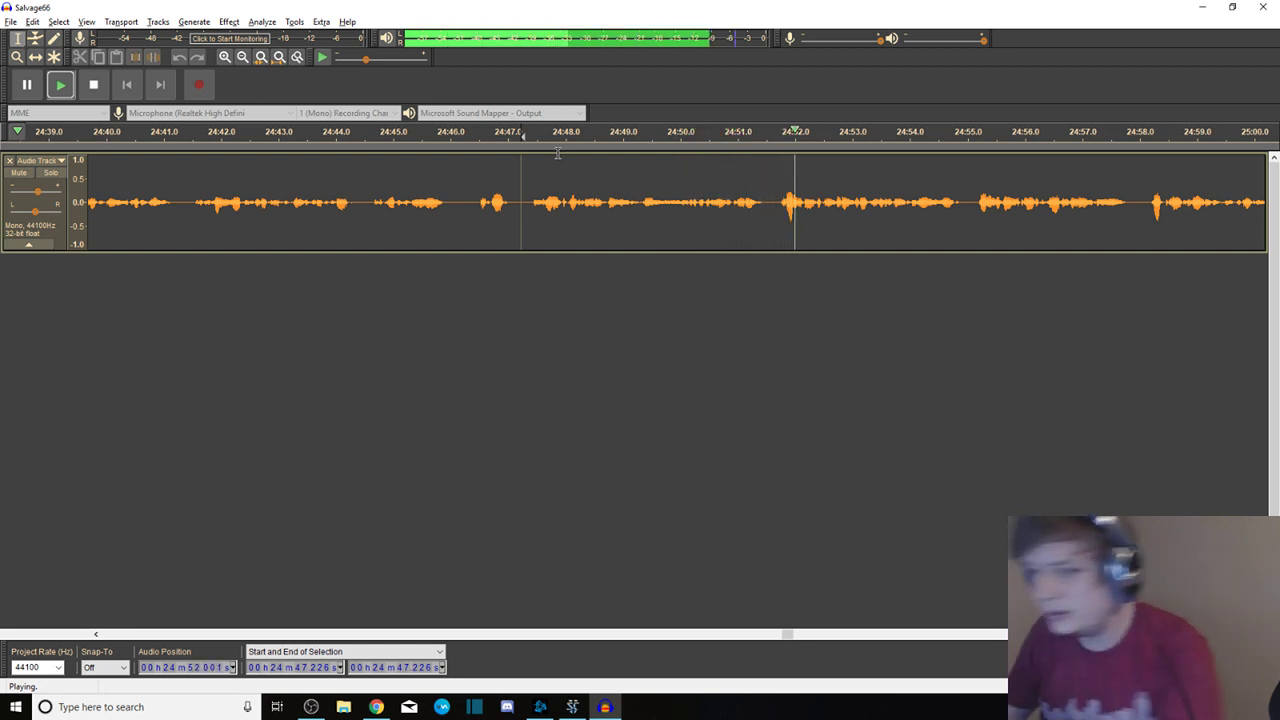
key("space")
key("ctrl+z")
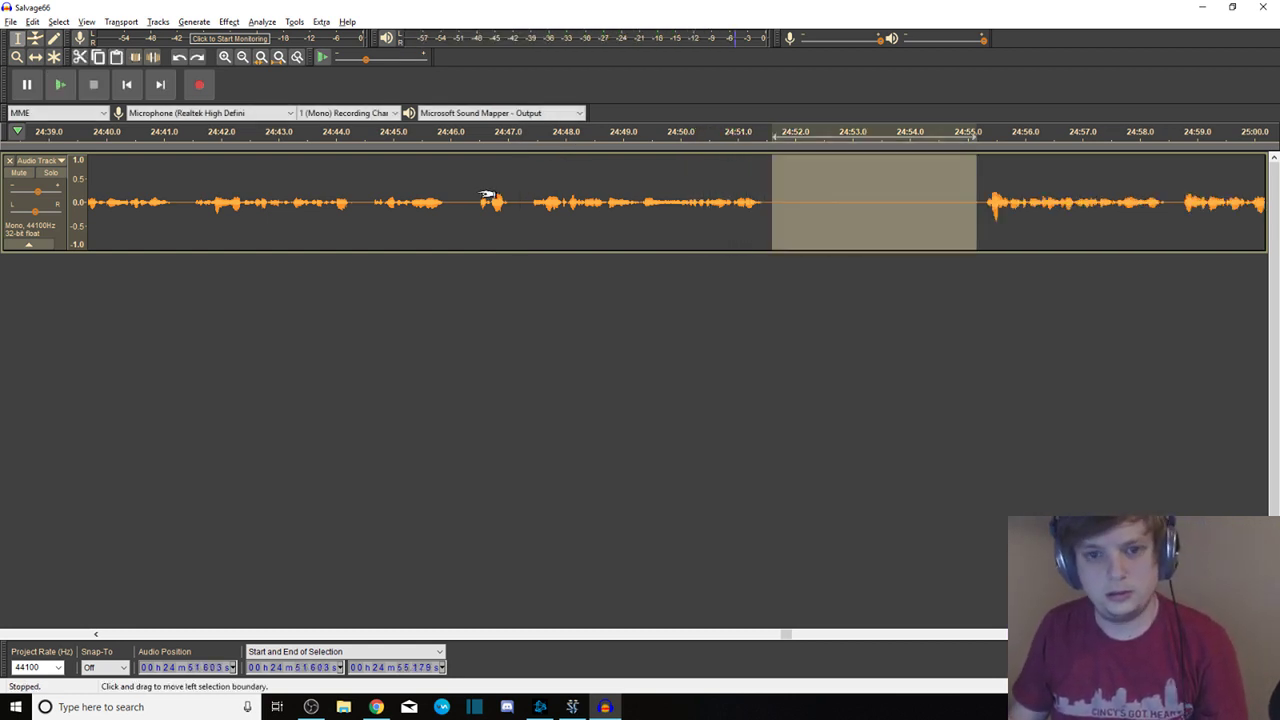
Play from 24:46.3 and delete the short pause between 24:46.147 and 24:46.356
left_click(468, 184)
key("space")
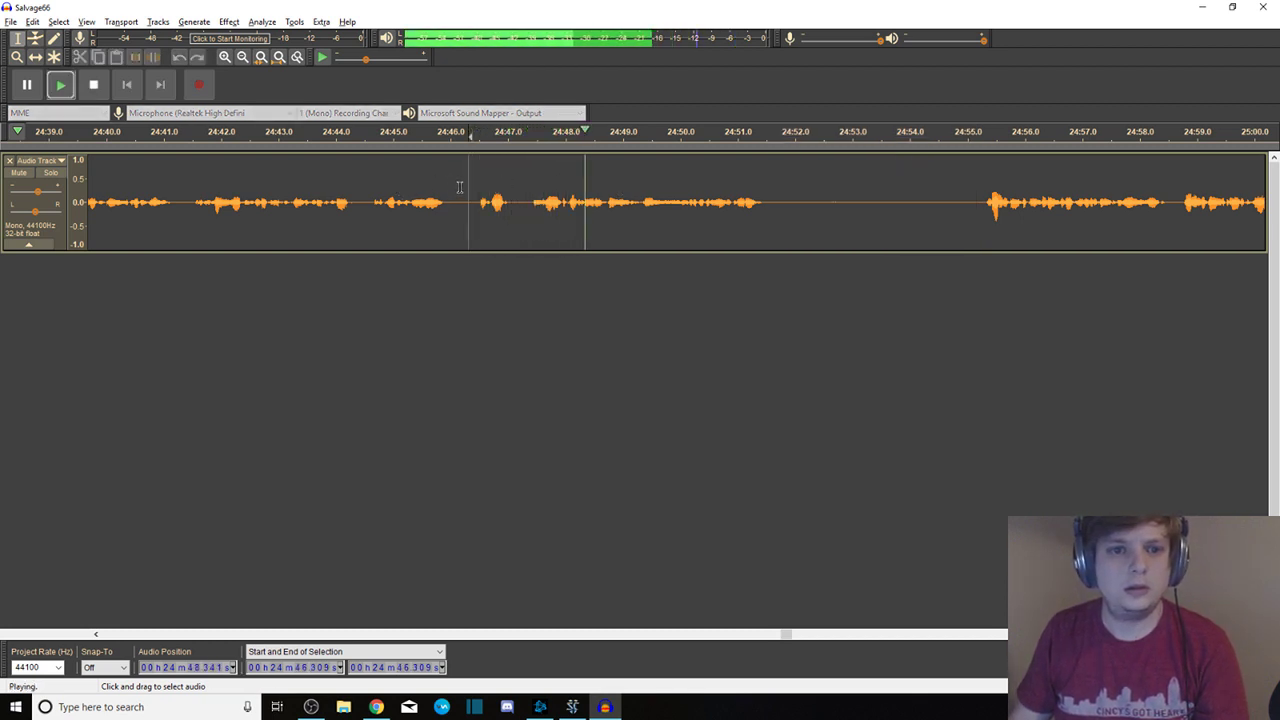
left_click_drag(459, 185, 471, 183)
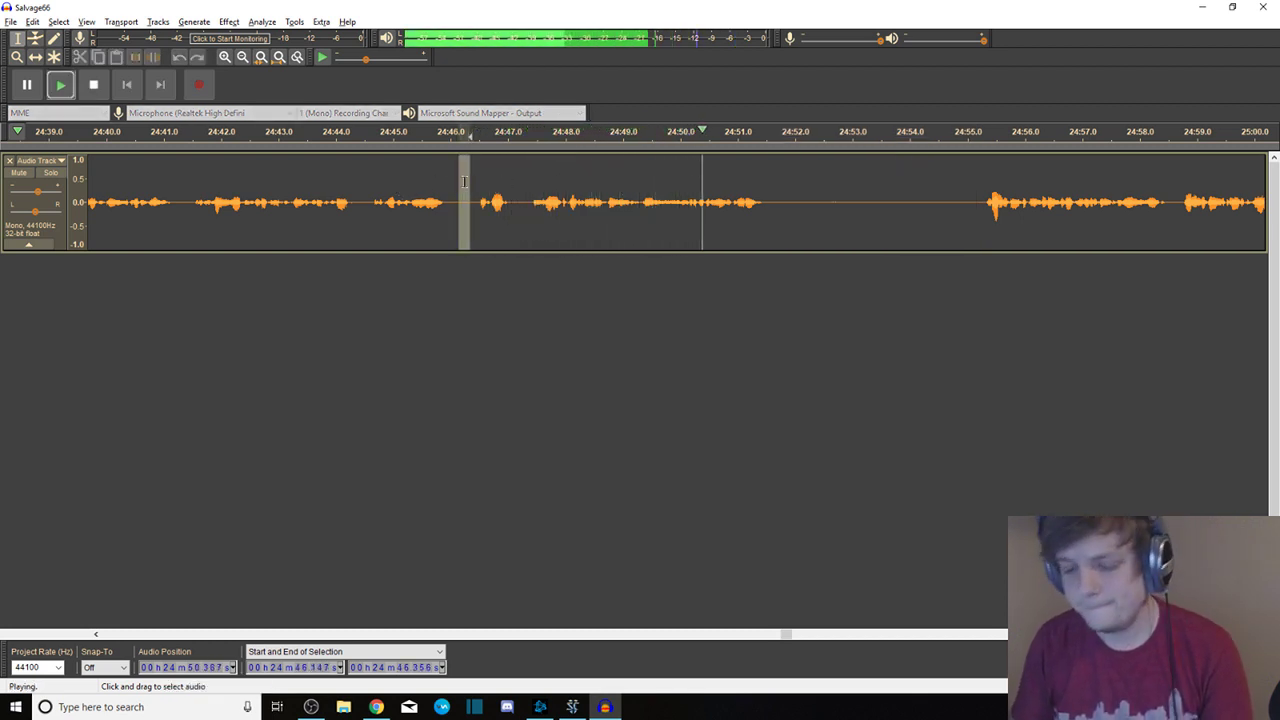
key("space")
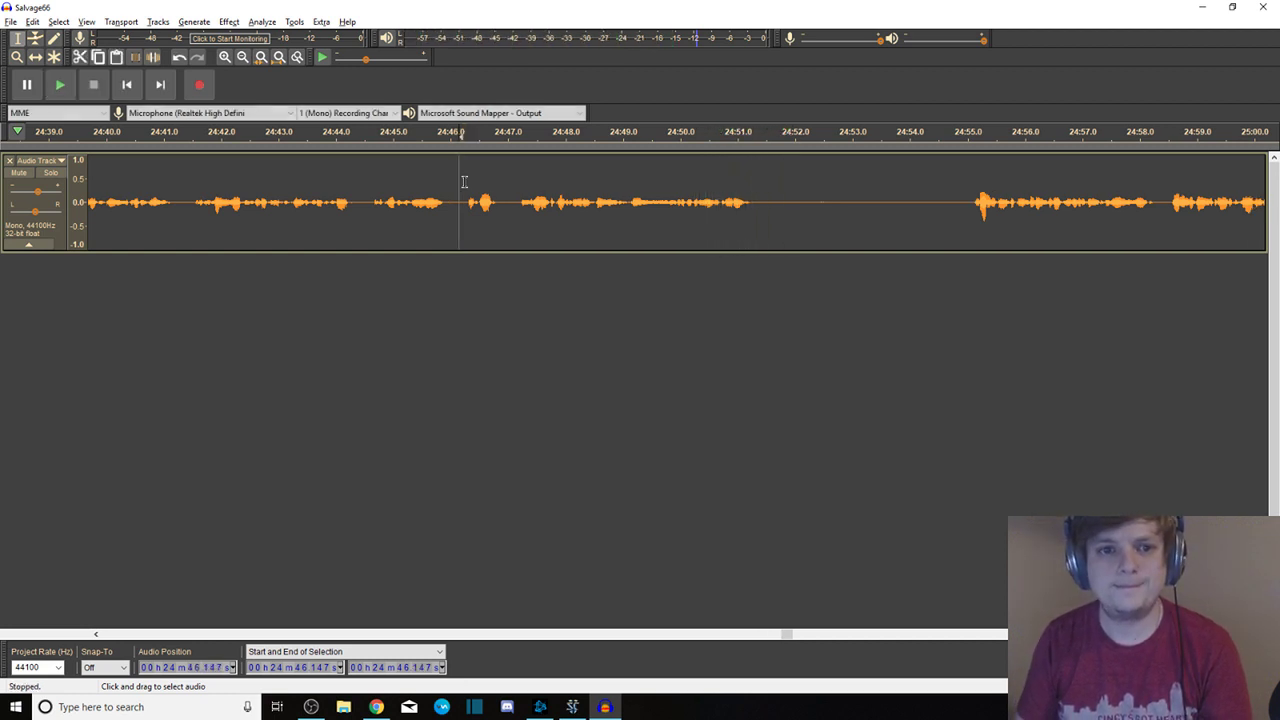
Play the speech from 24:36.4 and delete the pause before it, from 24:36.000 to 24:36.290
left_click_drag(250, 170, 80, 190)
left_click(362, 186)
key("space")
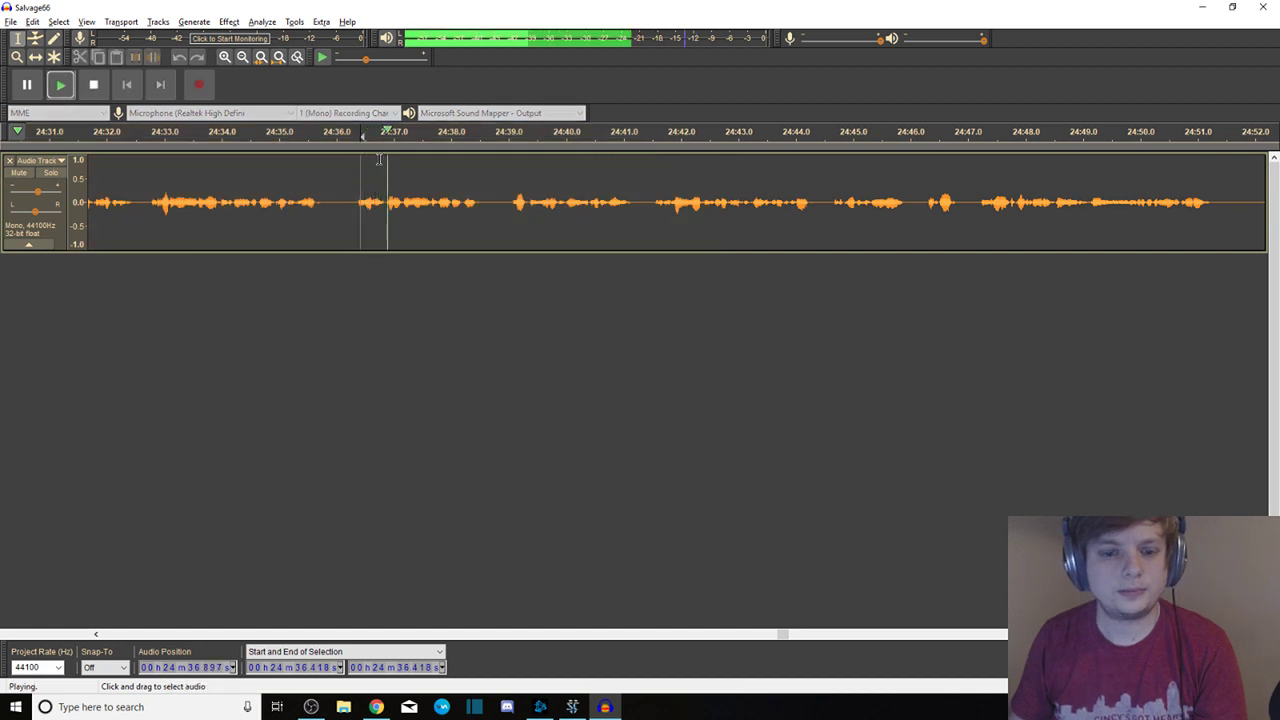
key("space")
left_click(346, 182)
key("End")
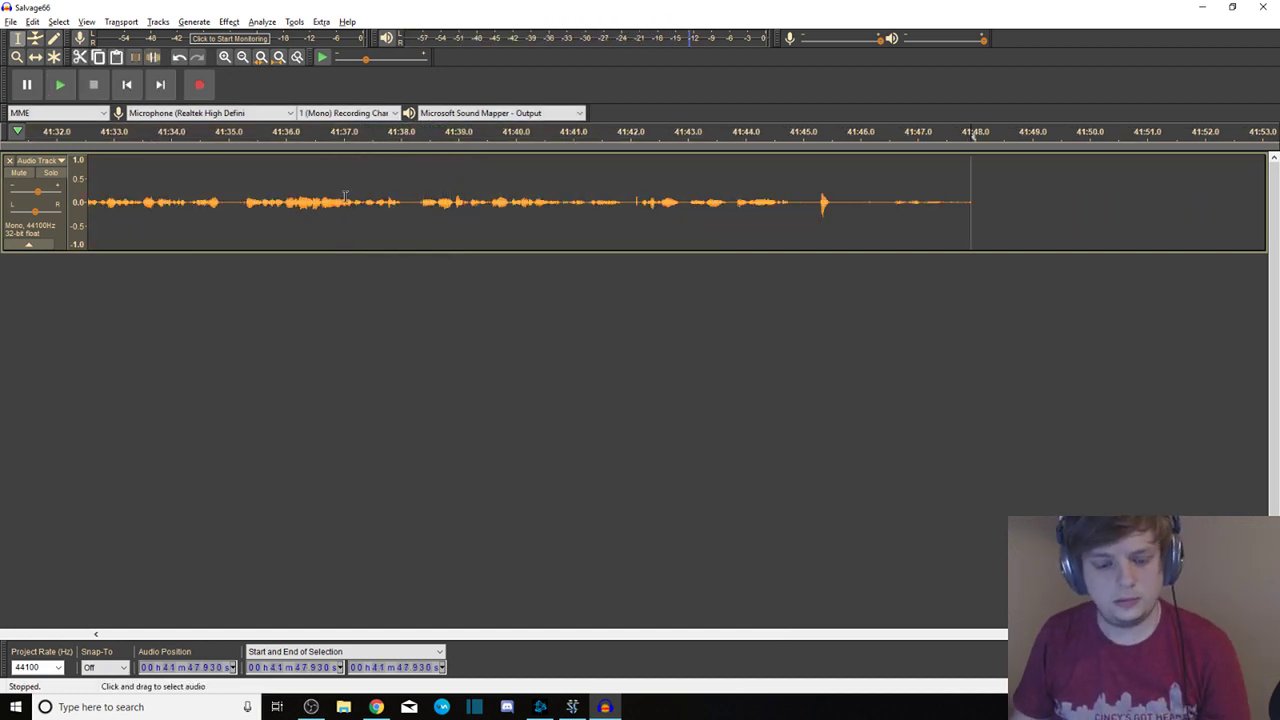
key("Home")
key("space")
key("space")
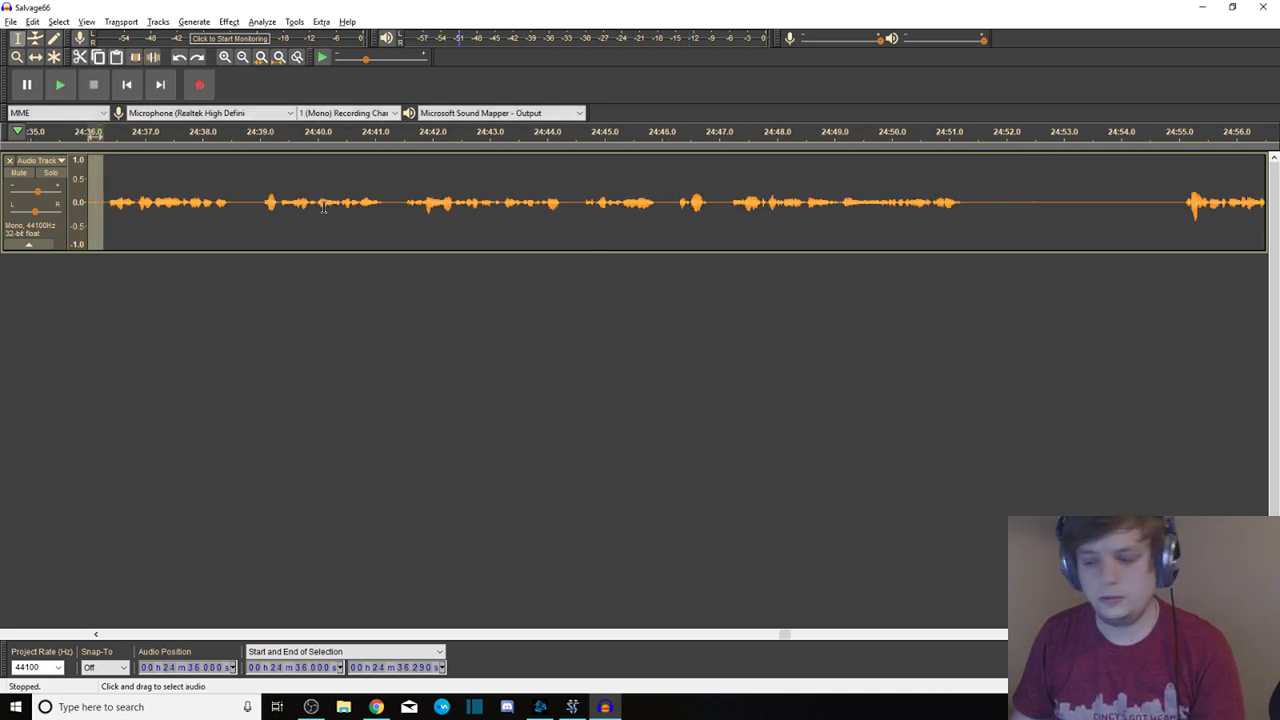
Listen to the speech between about 24:32 and 24:36 to check the passage around the last cut
left_click_drag(344, 195, 90, 205)
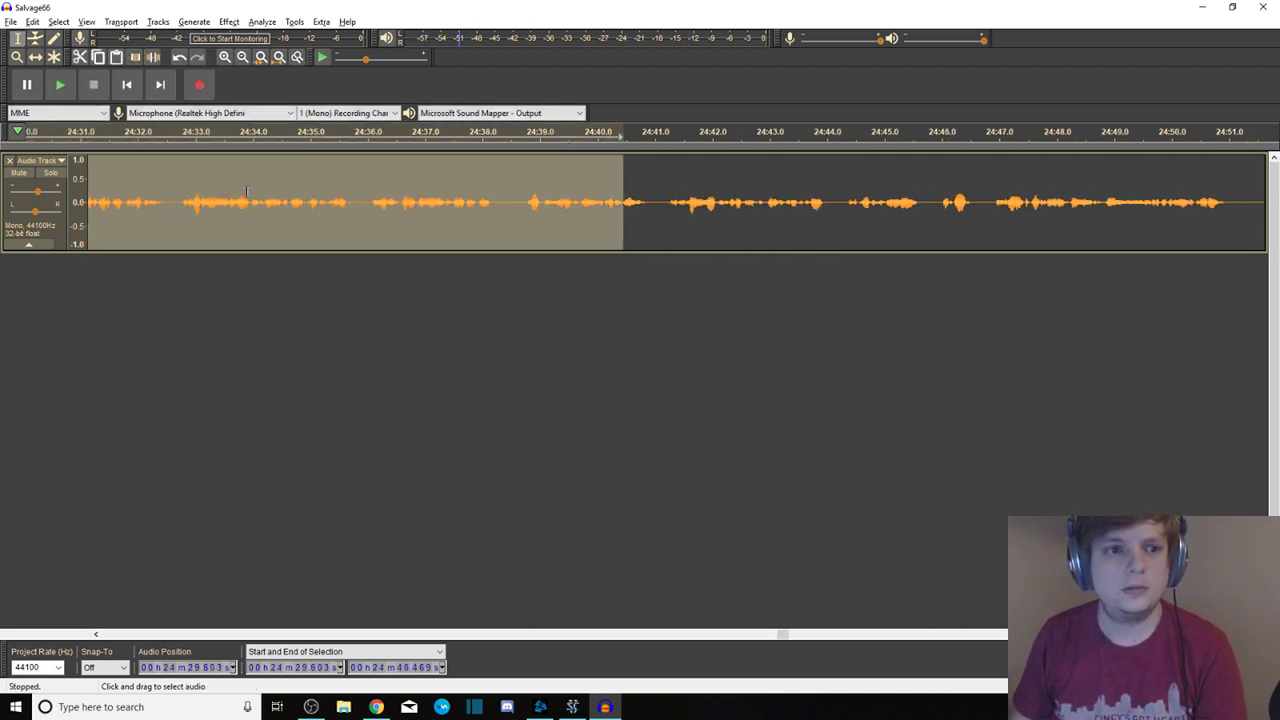
left_click(215, 200)
key("space")
left_click(181, 185)
key("space")
key("space")
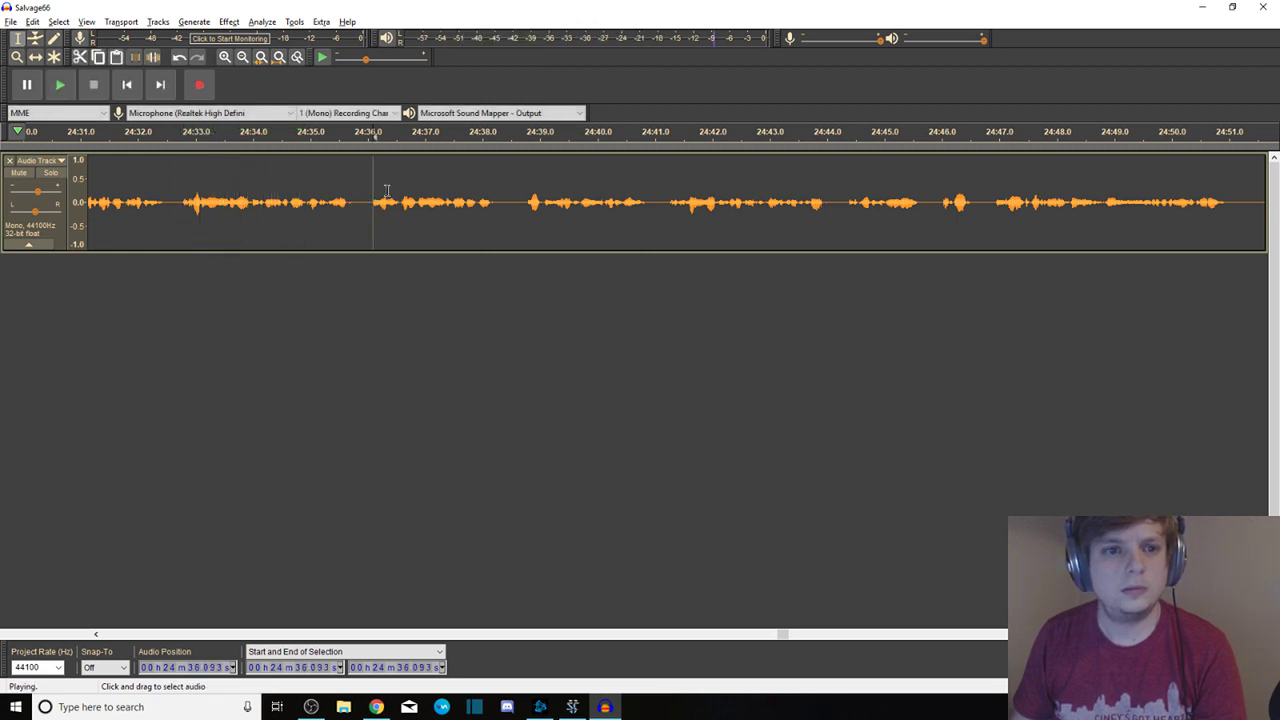
key("space")
Select the section from 24:05.872 to 24:34.188, play its beginning and review the audio just before it
left_click_drag(264, 195, 86, 191)
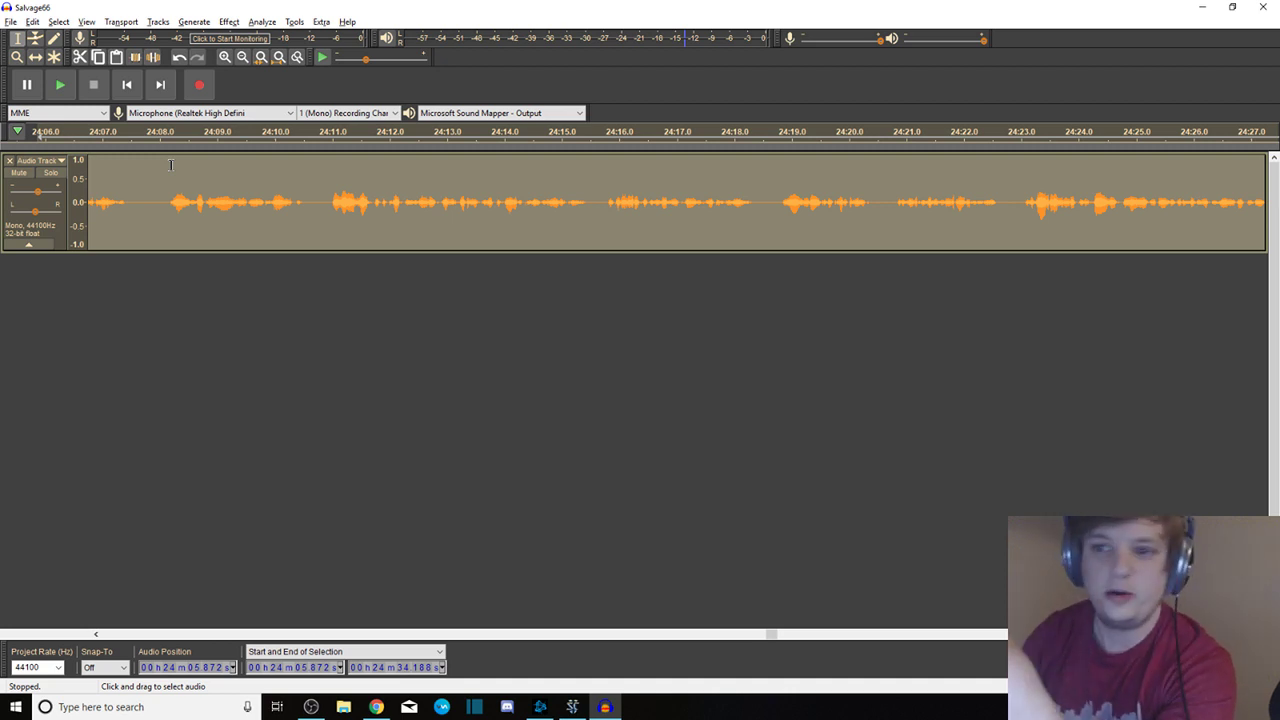
left_click(176, 145)
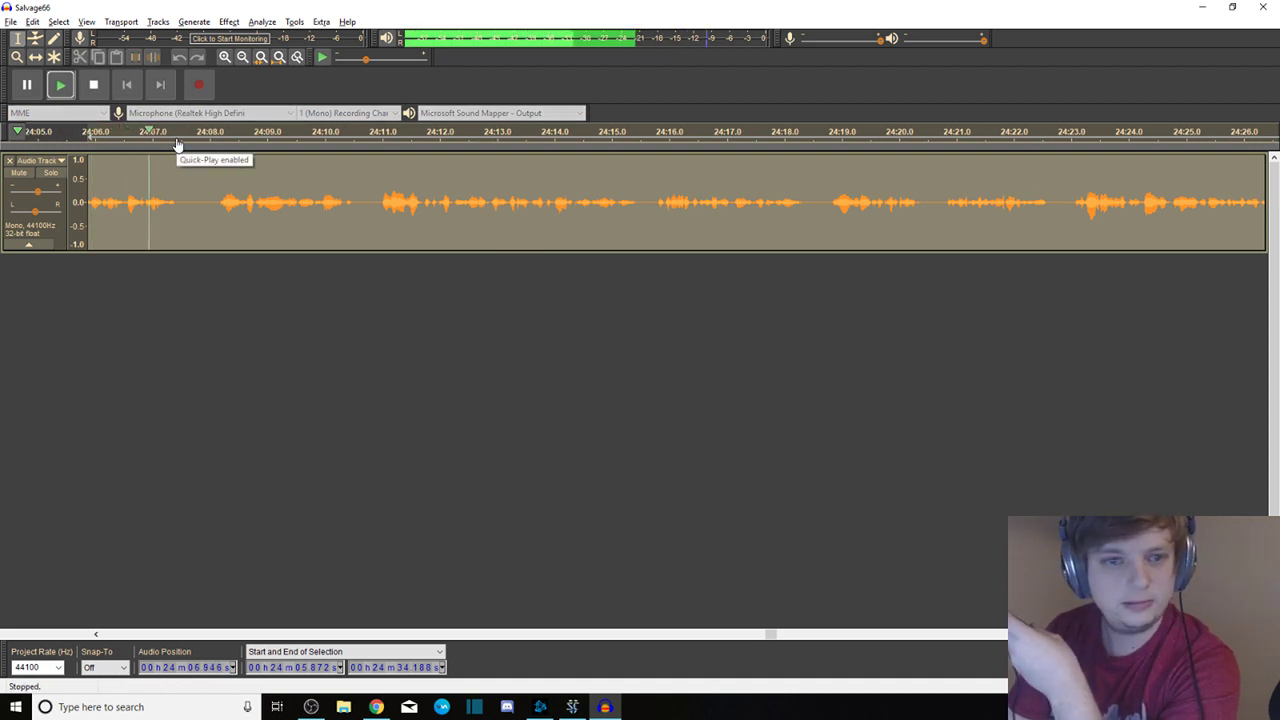
left_click(176, 145)
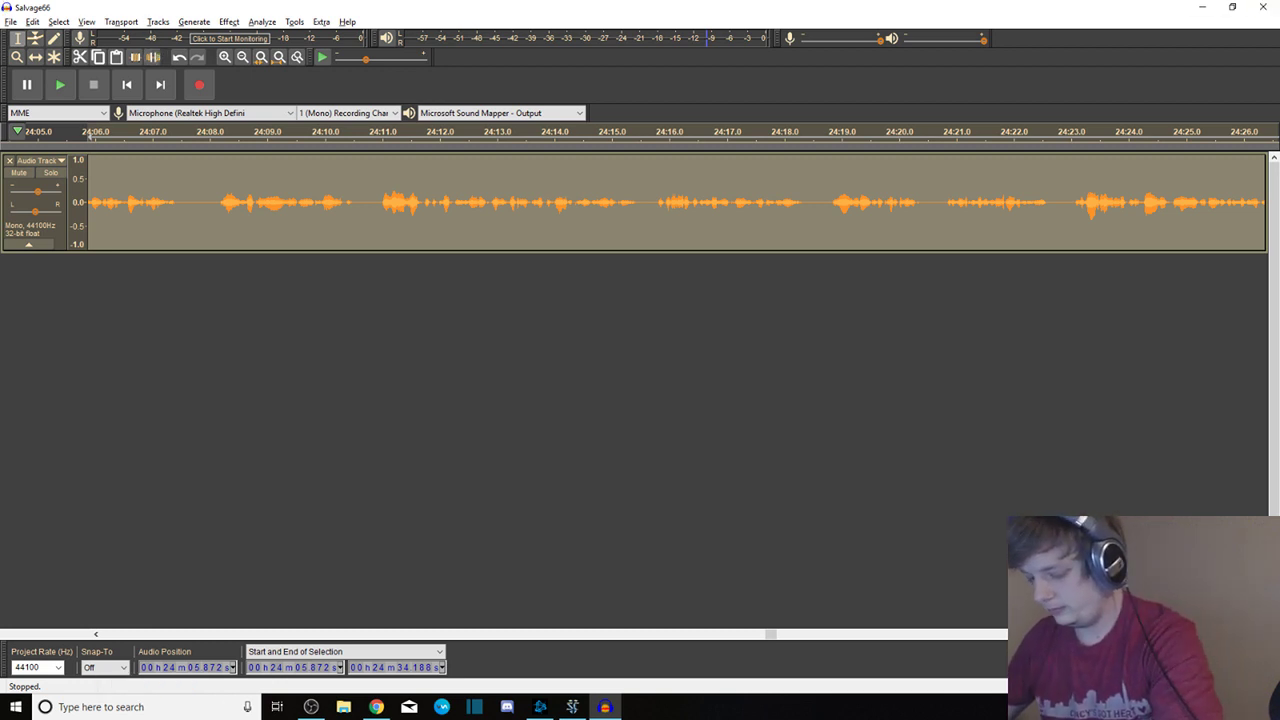
left_click_drag(1257, 185, 1266, 185)
left_click(452, 188)
left_click_drag(442, 188, 40, 145)
key("space")
key("Delete")
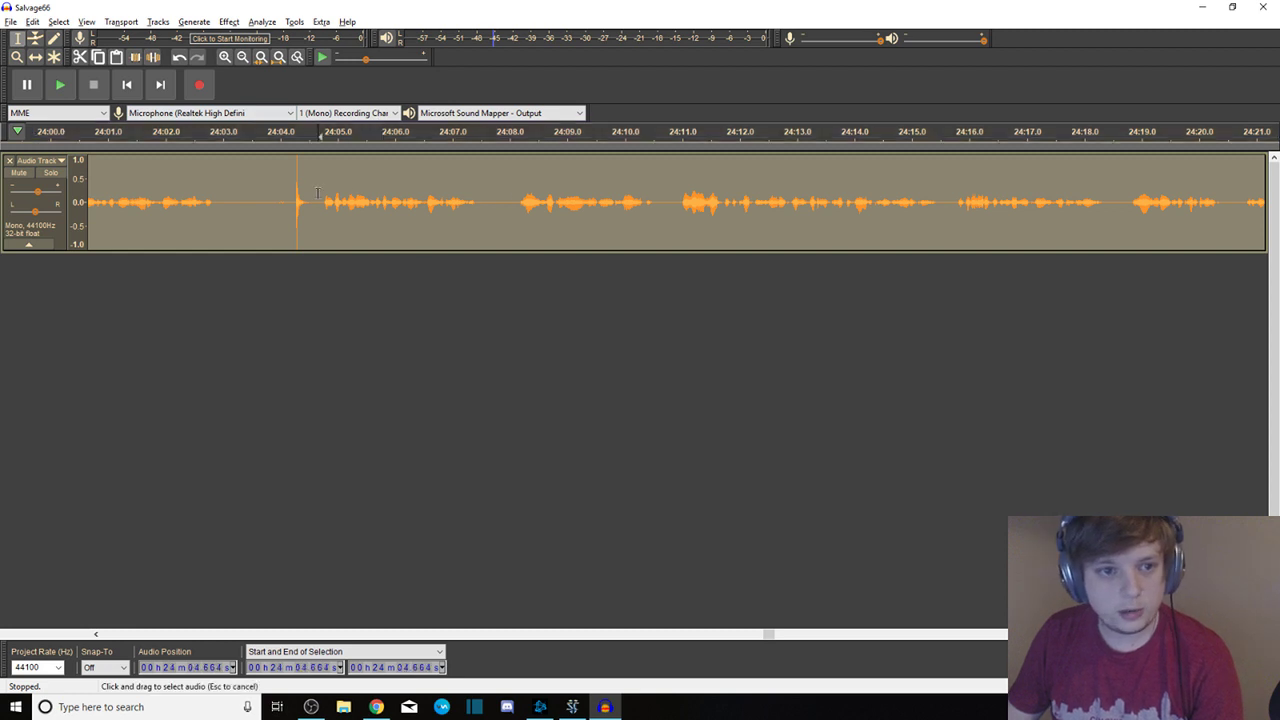
Audition the take before 24:04.7 and delete the passage from 23:59.916 to about 24:04.598, including the loud click
left_click(322, 192)
key("space")
key("space")
left_click_drag(320, 190, 249, 175)
key("space")
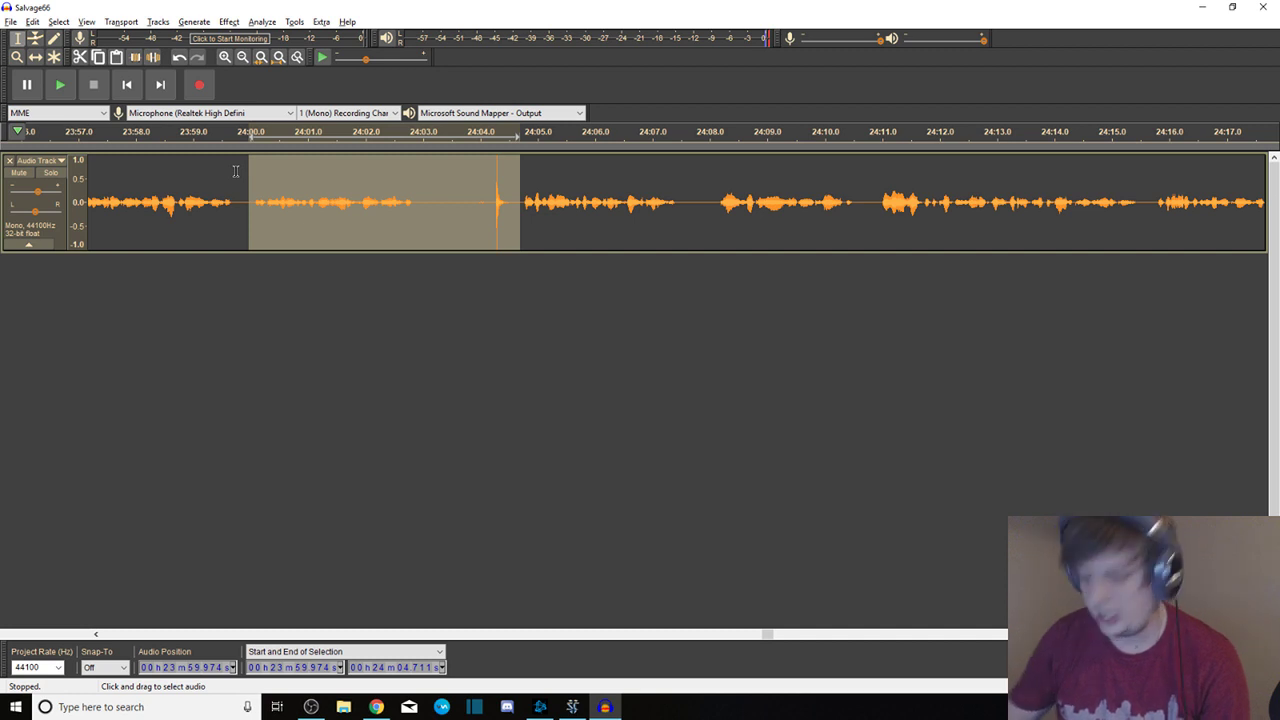
left_click(522, 204)
key("space")
left_click_drag(245, 200, 516, 186)
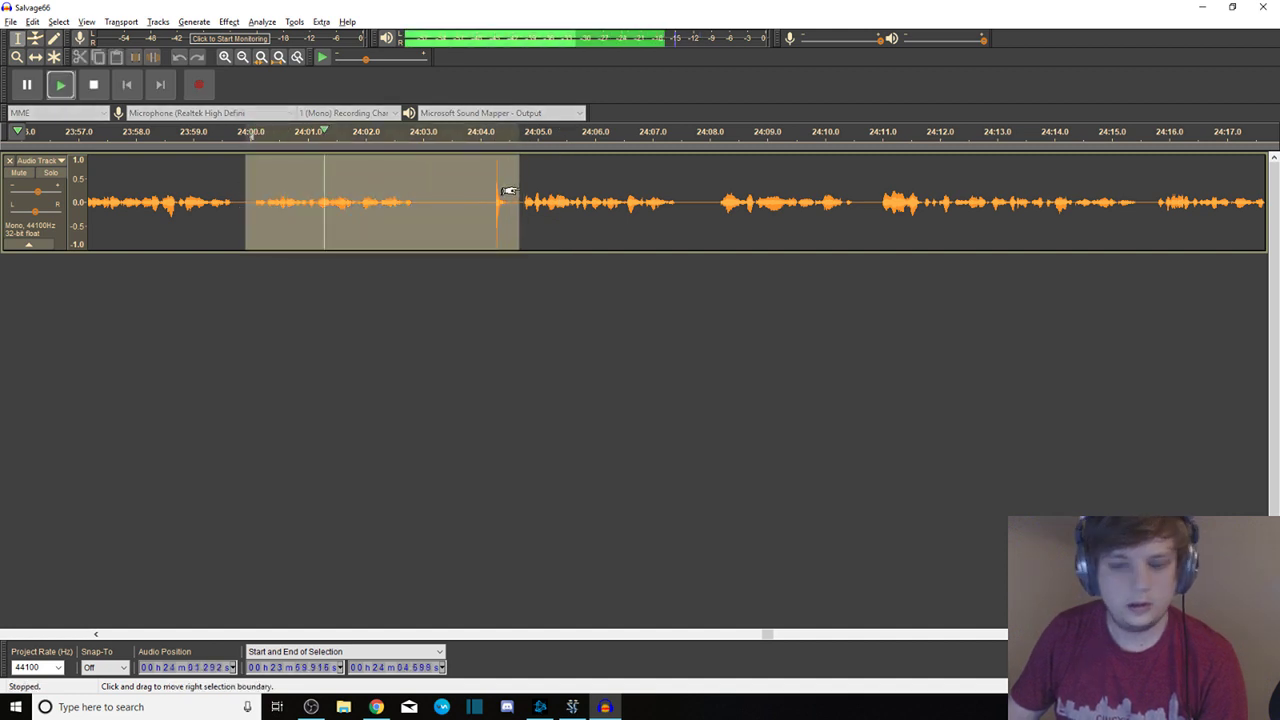
key("space")
Delete the pause from 24:02.830 to 24:03.248 and the short pause just before the loud word at about 23:56
left_click_drag(294, 200, 4, 204)
key("Escape")
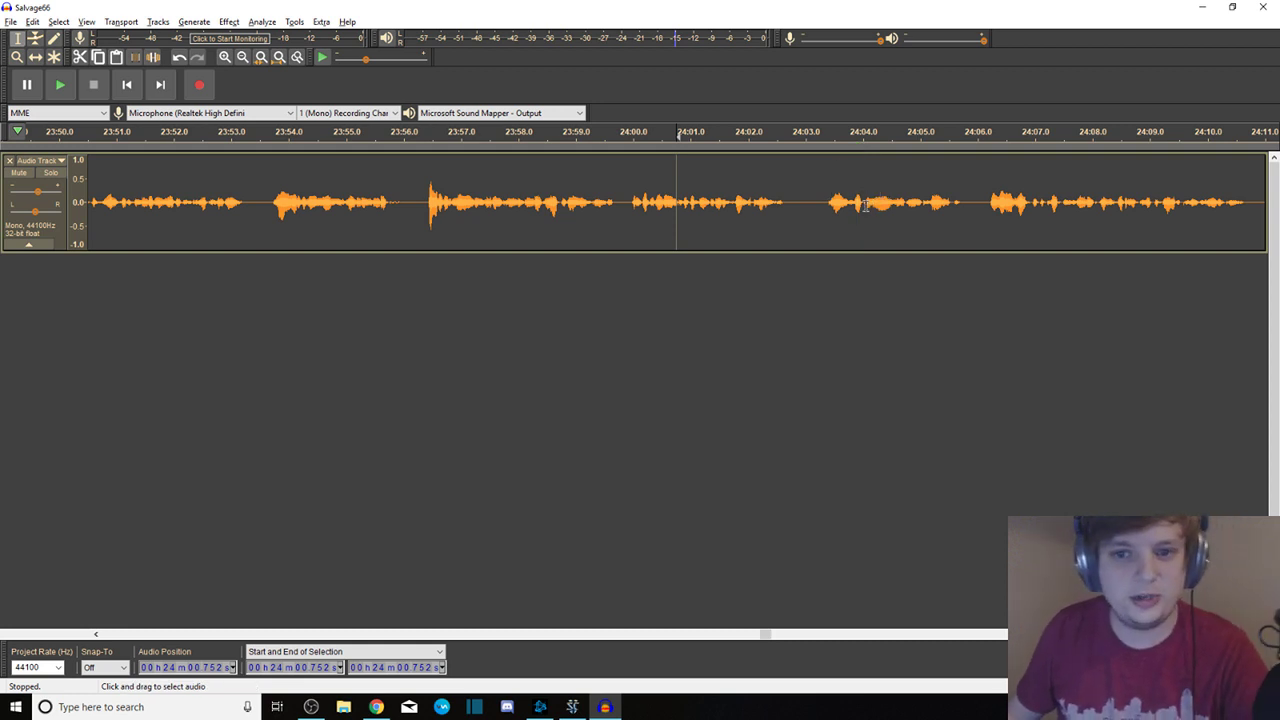
left_click_drag(820, 200, 796, 190)
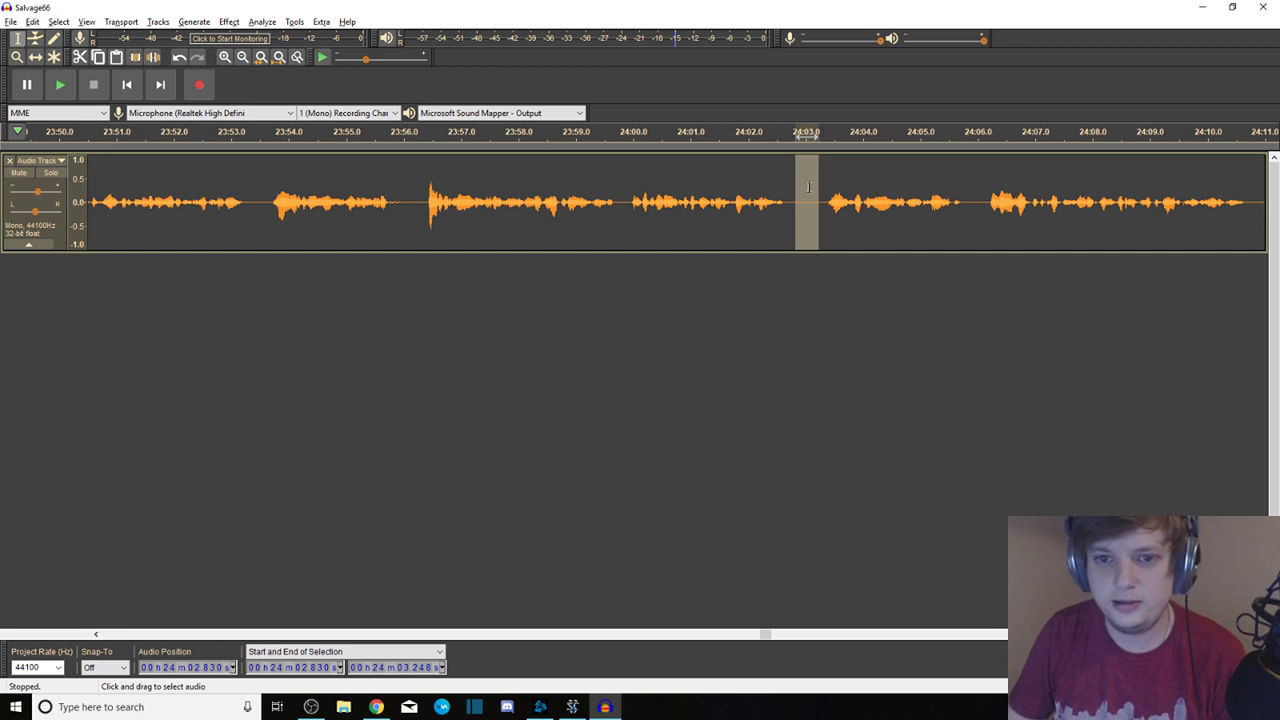
key("space")
key("Delete")
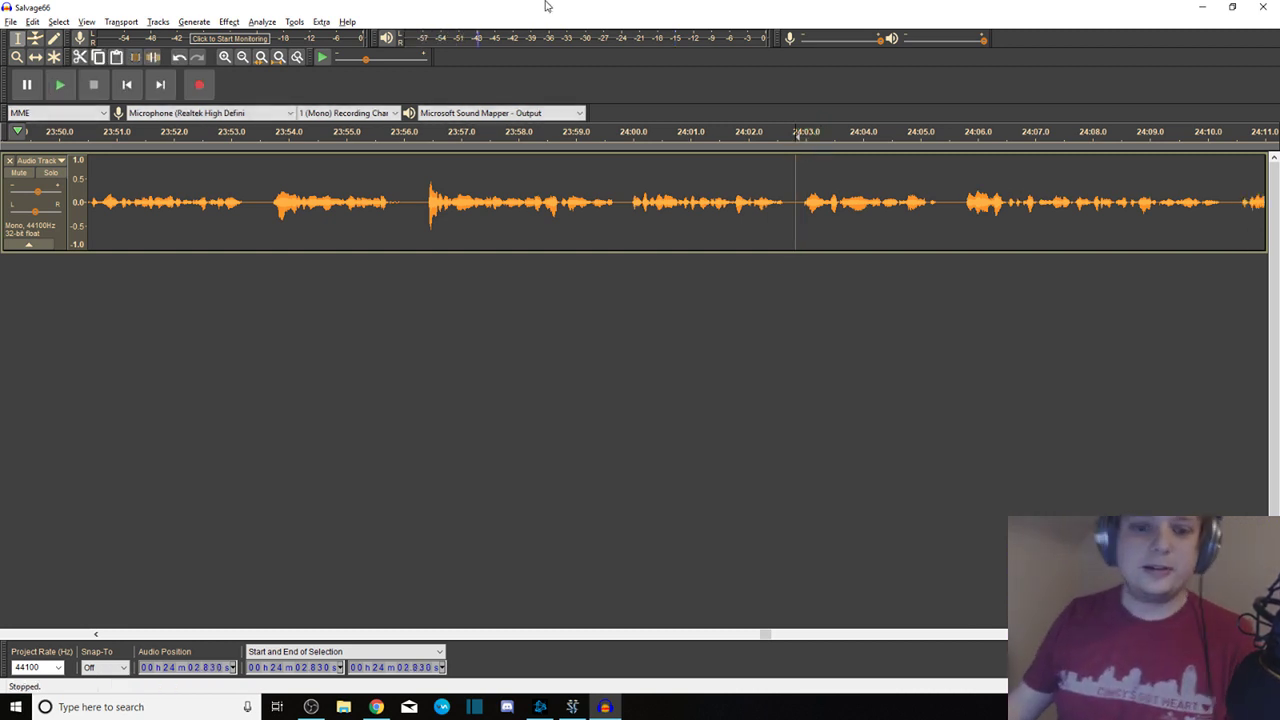
left_click_drag(420, 188, 403, 188)
key("Delete")
Select the take from 23:45.473 to 23:48.805 between the two loud clicks and listen to it
left_click_drag(256, 198, 40, 200)
key("space")
left_click_drag(432, 187, 239, 190)
key("space")
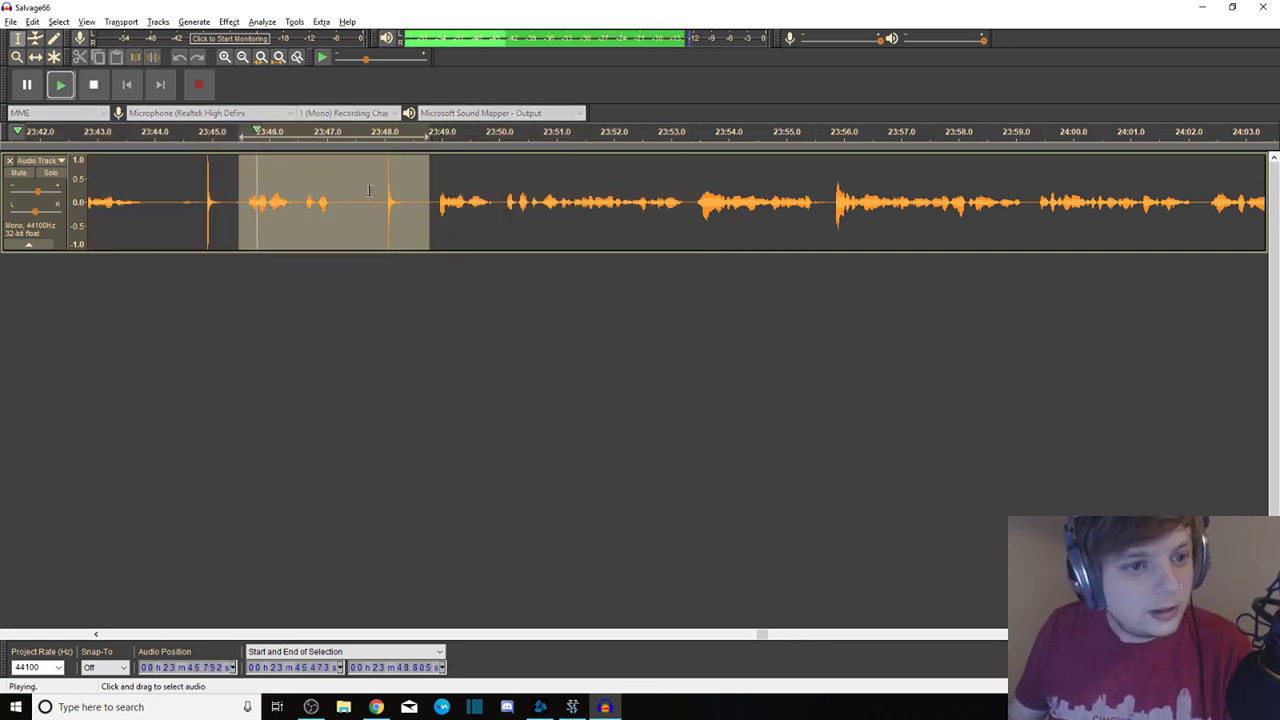
key("space")
Compare the speech starting after 23:48.8 with the take starting at about 23:45.5 to find the cut point
left_click(437, 198)
key("space")
key("space")
left_click(430, 204)
key("space")
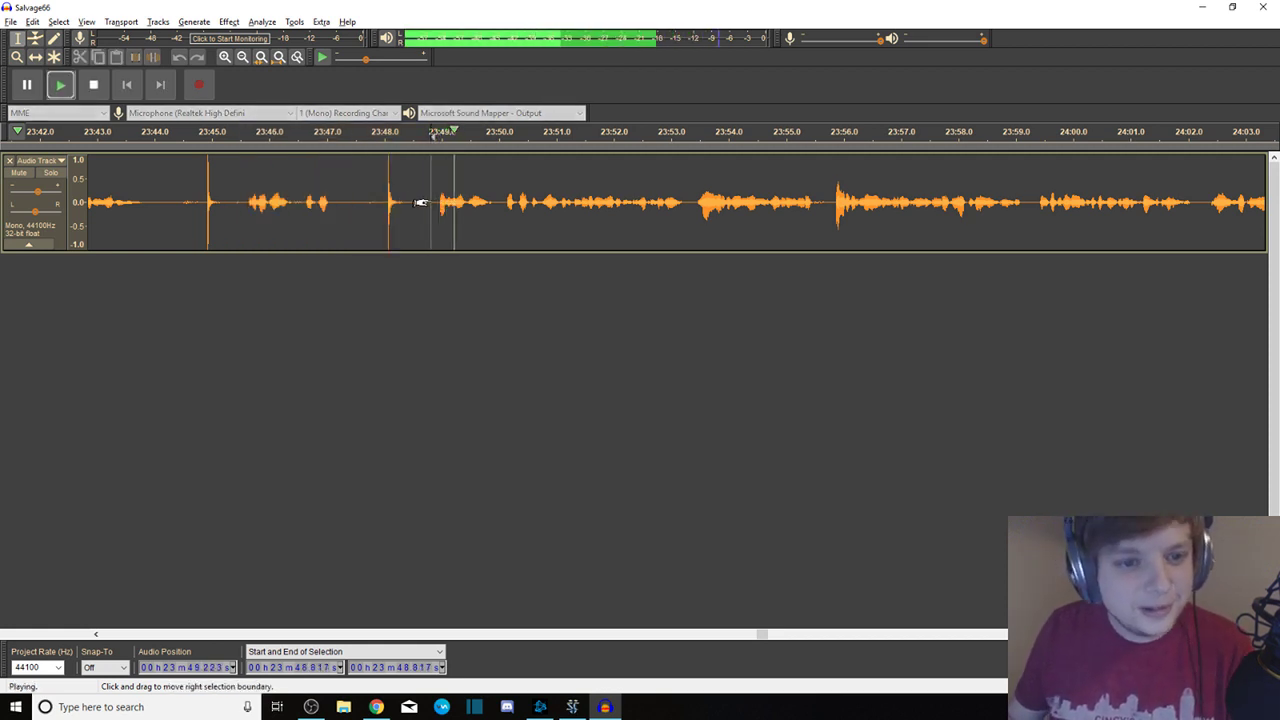
key("space")
key("space")
key("space")
left_click(241, 195)
key("space")
key("space")
Delete the rejected takes ending at about 23:48.8 and the pause from 23:33.503 to about 23:33.9
left_click_drag(434, 195, 60, 190)
key("space")
key("space")
key("Delete")
left_click_drag(692, 198, 715, 198)
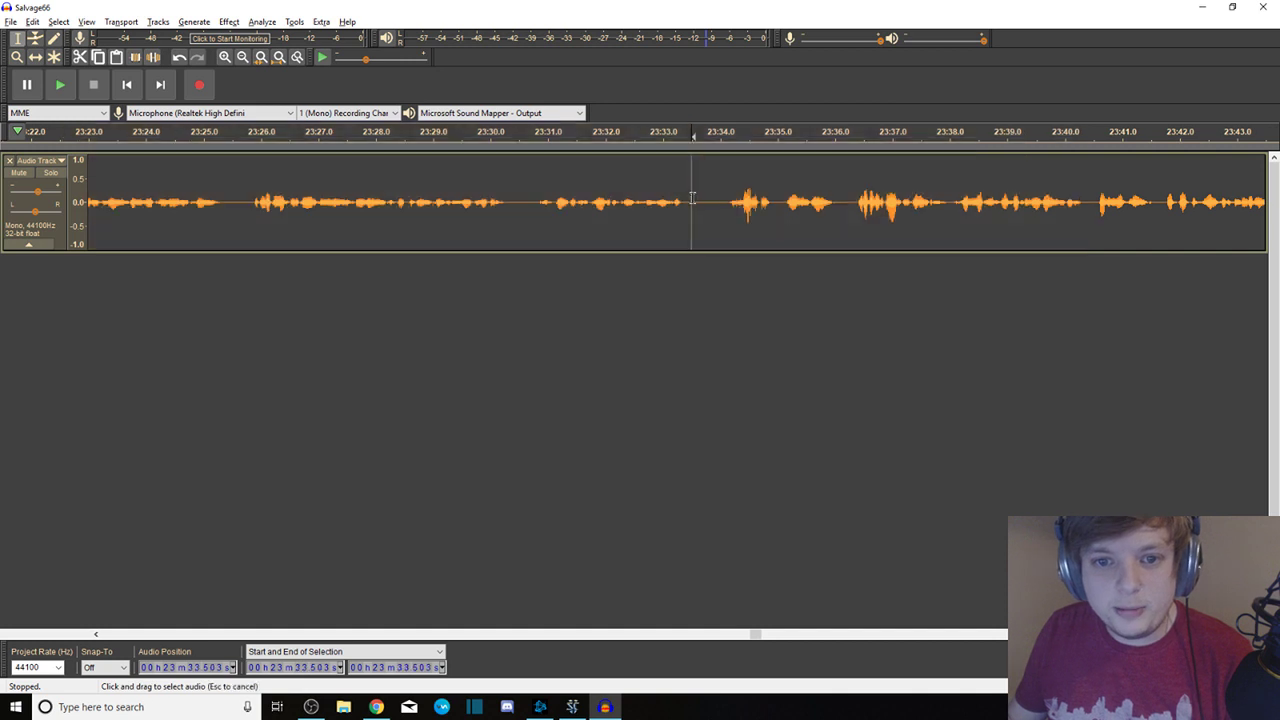
key("Delete")
Delete the rejected take and its loud click from 23:04.780 to 23:11.560 after listening to the speech around it
left_click_drag(71, 197, 3, 201)
left_click(570, 192)
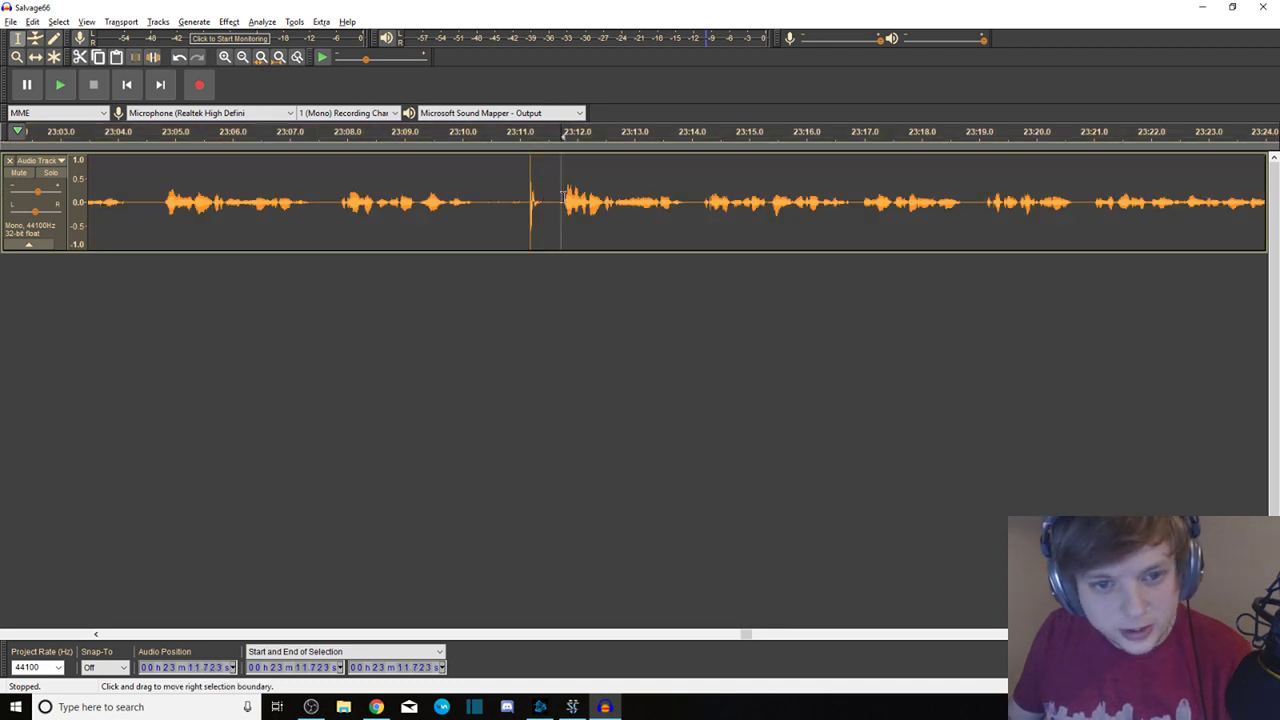
key("space")
left_click_drag(550, 190, 337, 196)
key("space")
key("space")
key("space")
left_click_drag(337, 204, 171, 203)
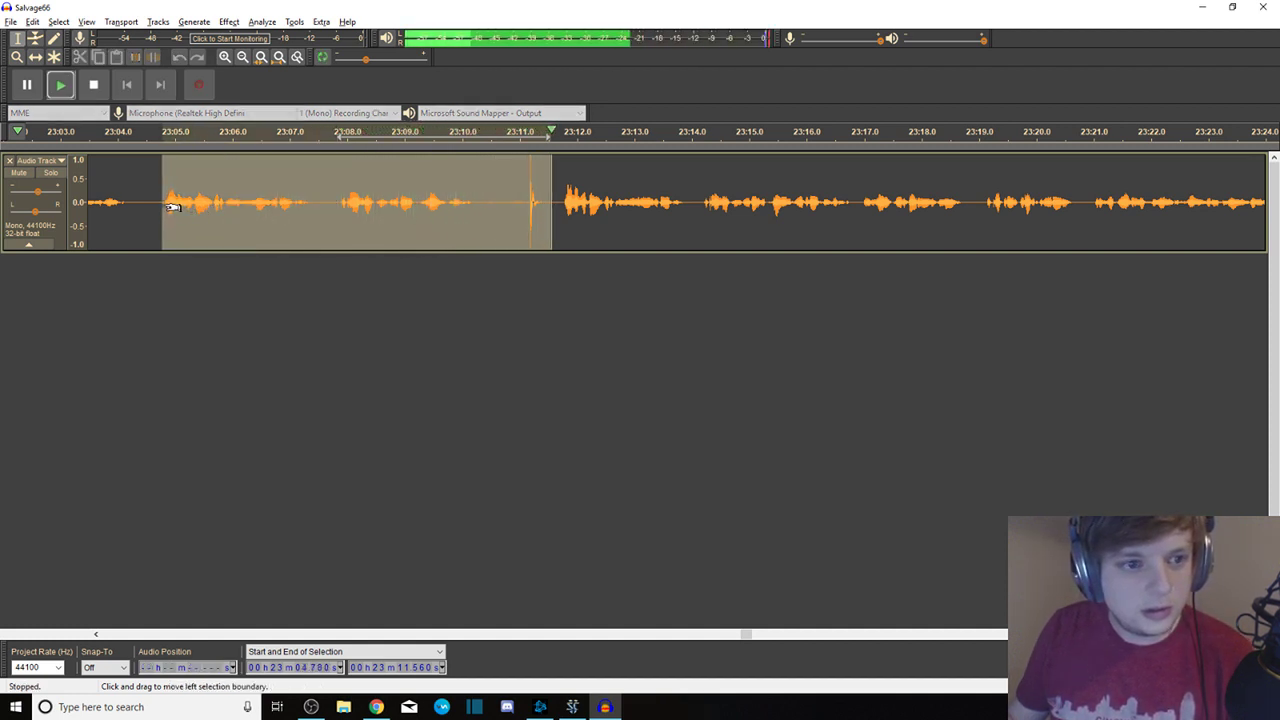
key("space")
key("space")
key("Delete")
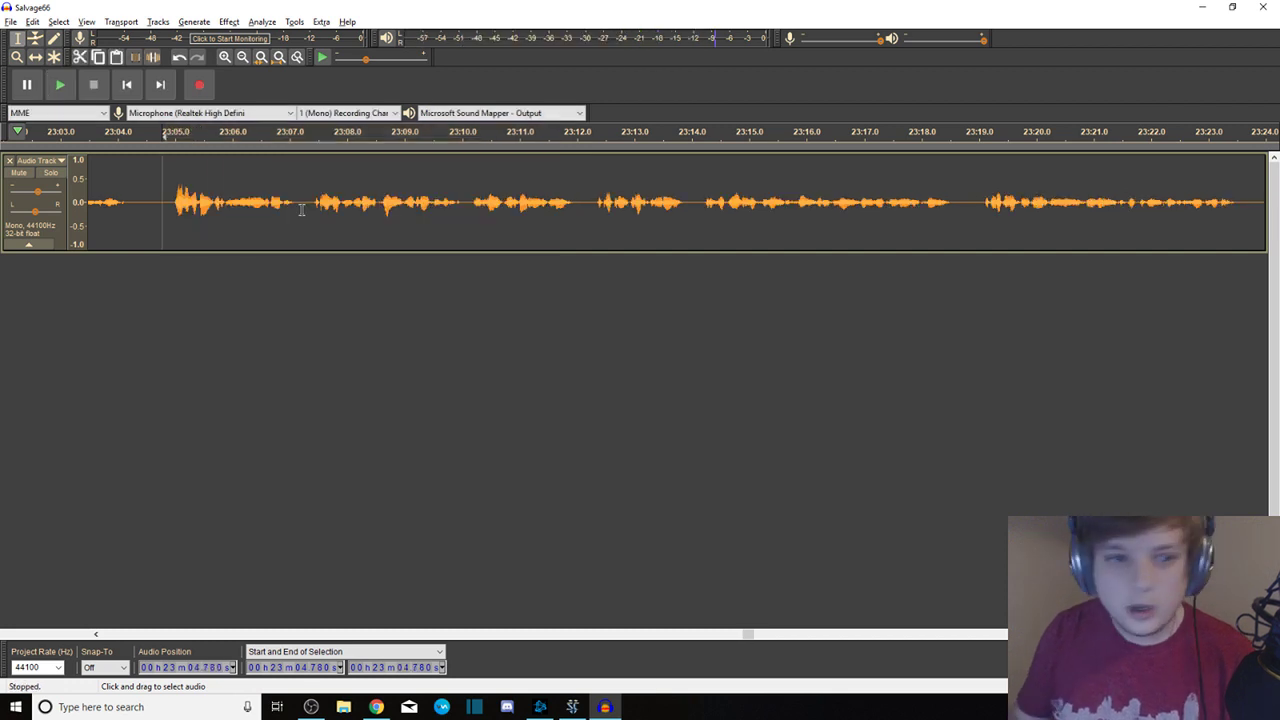
Delete the pause from 22:42.292 to 22:43.998
left_click_drag(162, 196, 6, 190)
key("Delete")
left_click_drag(549, 185, 449, 184)
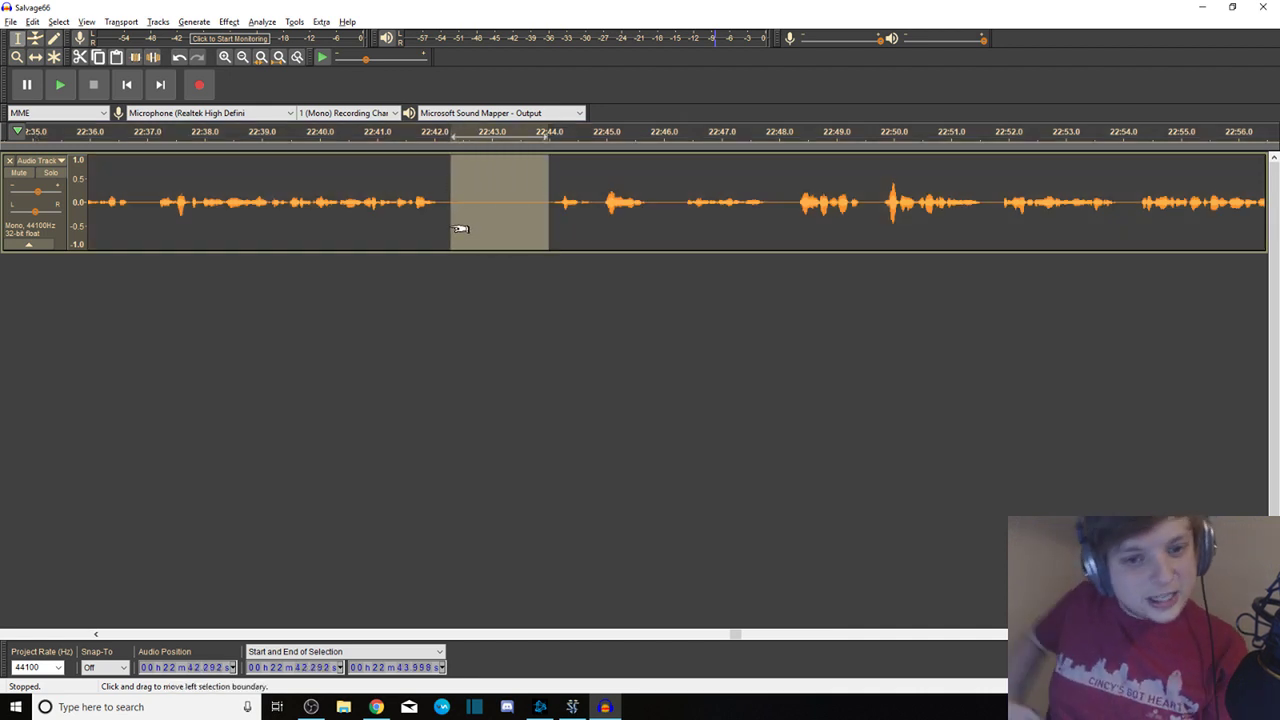
Delete the short pause from 22:15.844 to about 22:16.4
left_click_drag(208, 190, 5, 190)
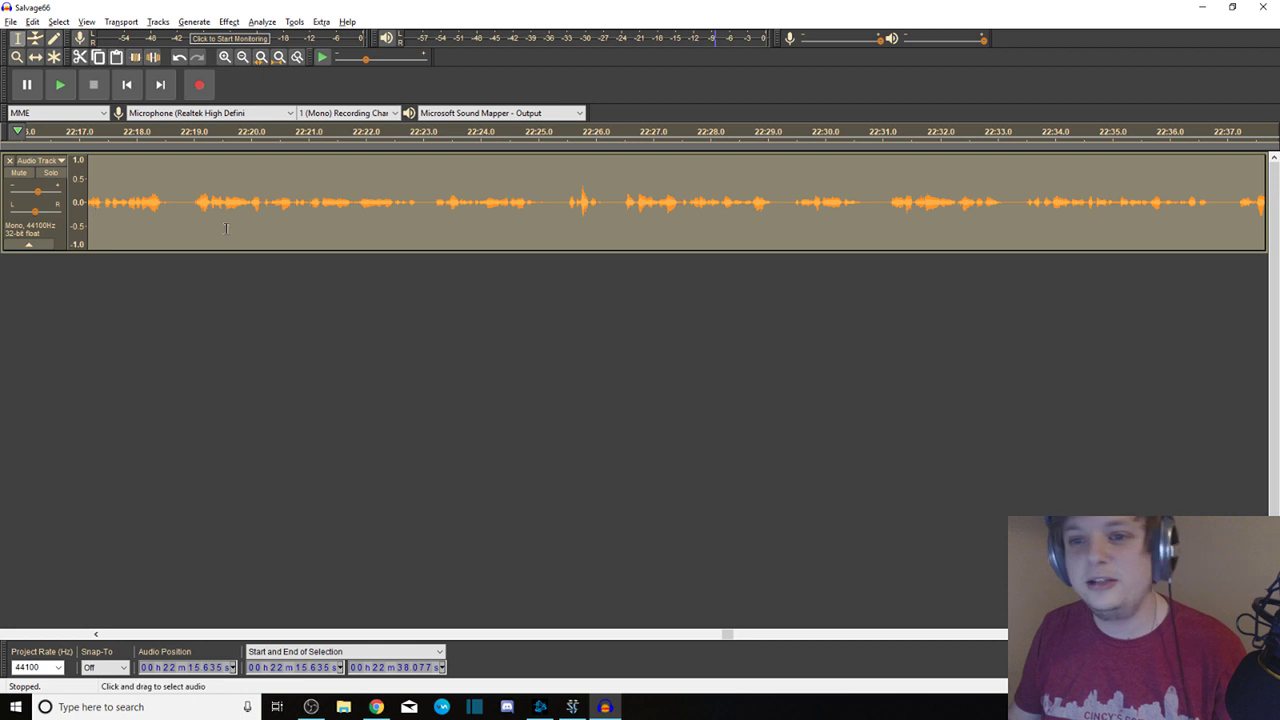
left_click_drag(188, 197, 5, 200)
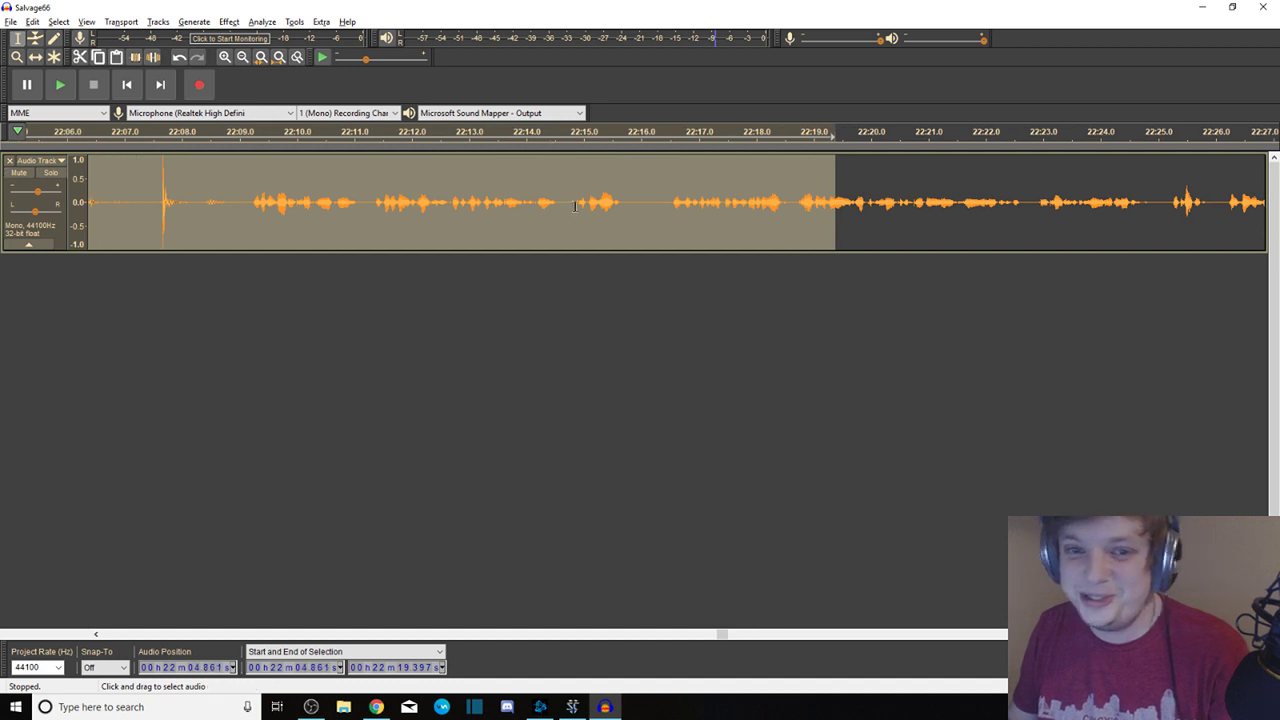
left_click(653, 194)
left_click_drag(664, 200, 632, 200)
key("Delete")
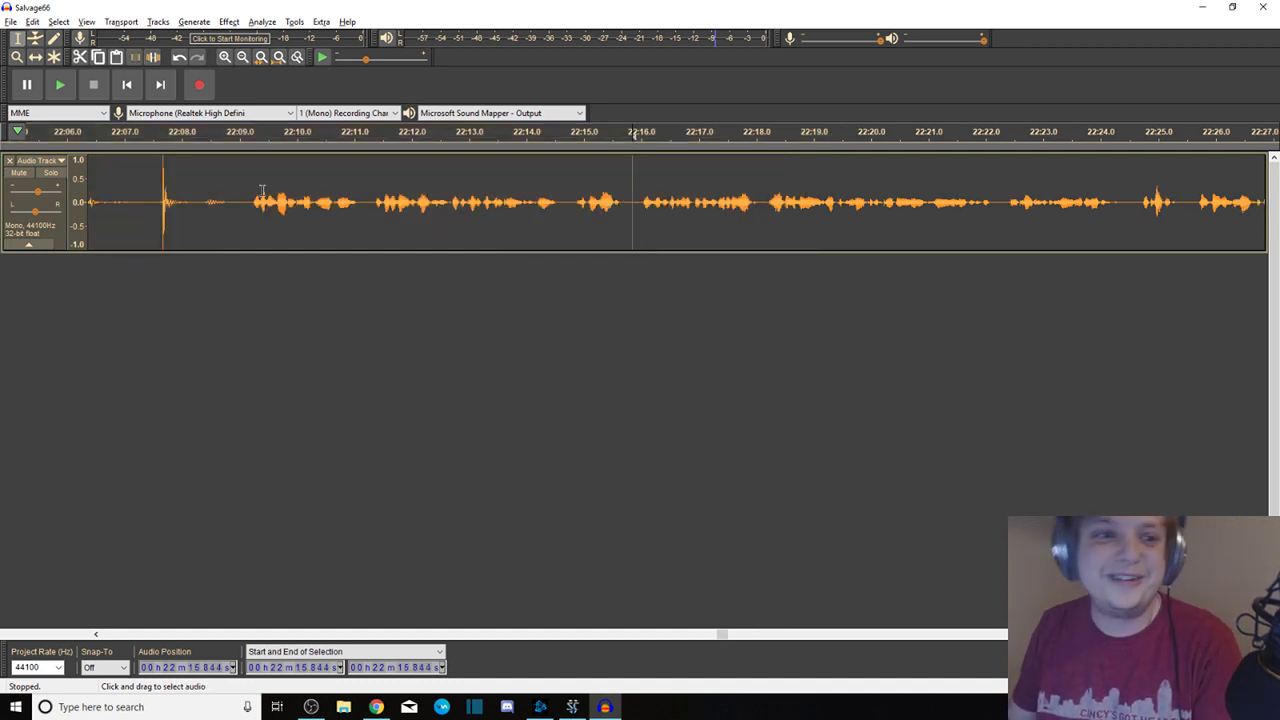
Delete the stretch with the loud click from 22:05.140 to 22:09.157 and listen to the speech from 22:02.597
left_click_drag(247, 187, 276, 180)
key("space")
key("space")
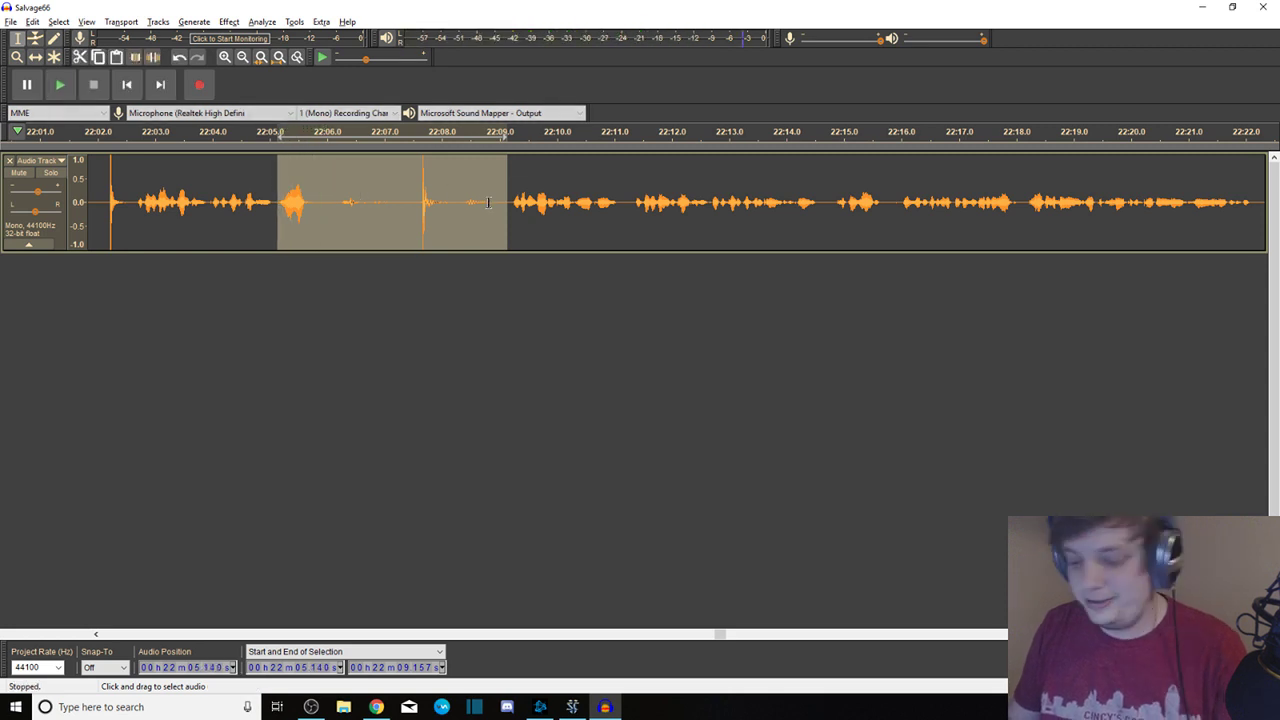
key("Delete")
key("space")
left_click(133, 195)
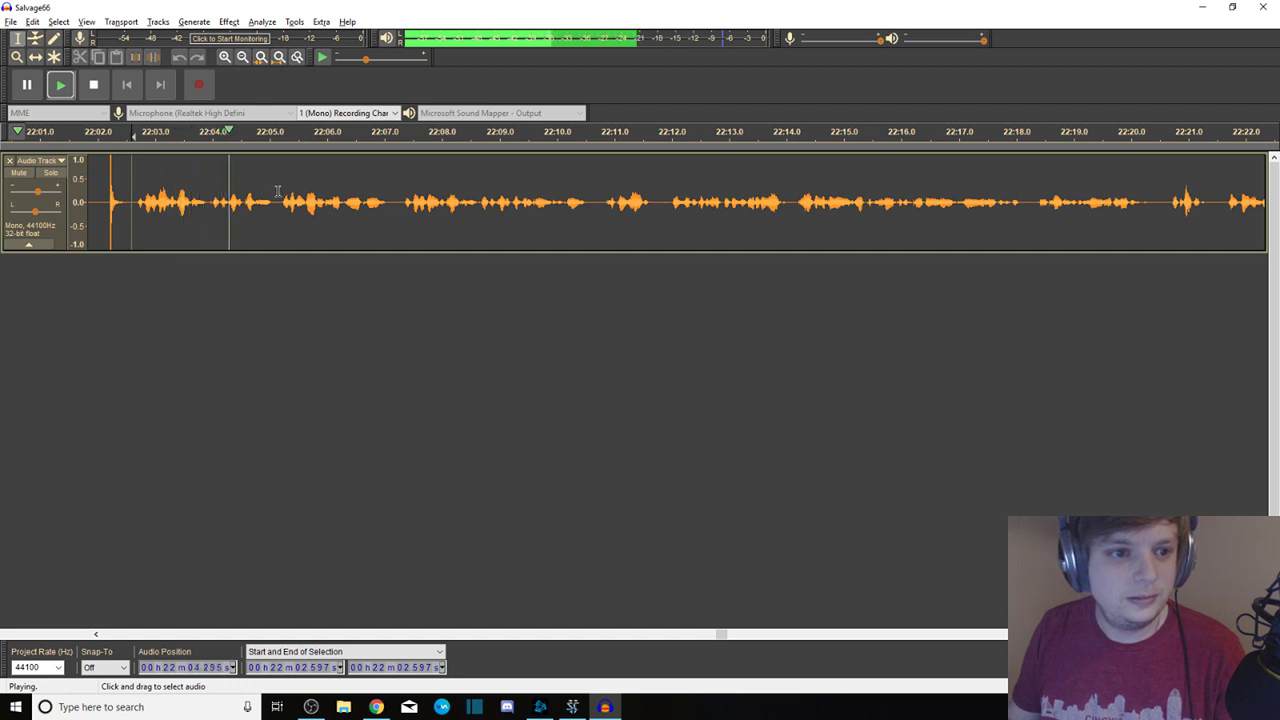
Delete the pause from 21:54.992 to about 21:55.9 and the short pause from 21:50.523 to about 21:50.8
left_click_drag(281, 195, 82, 205)
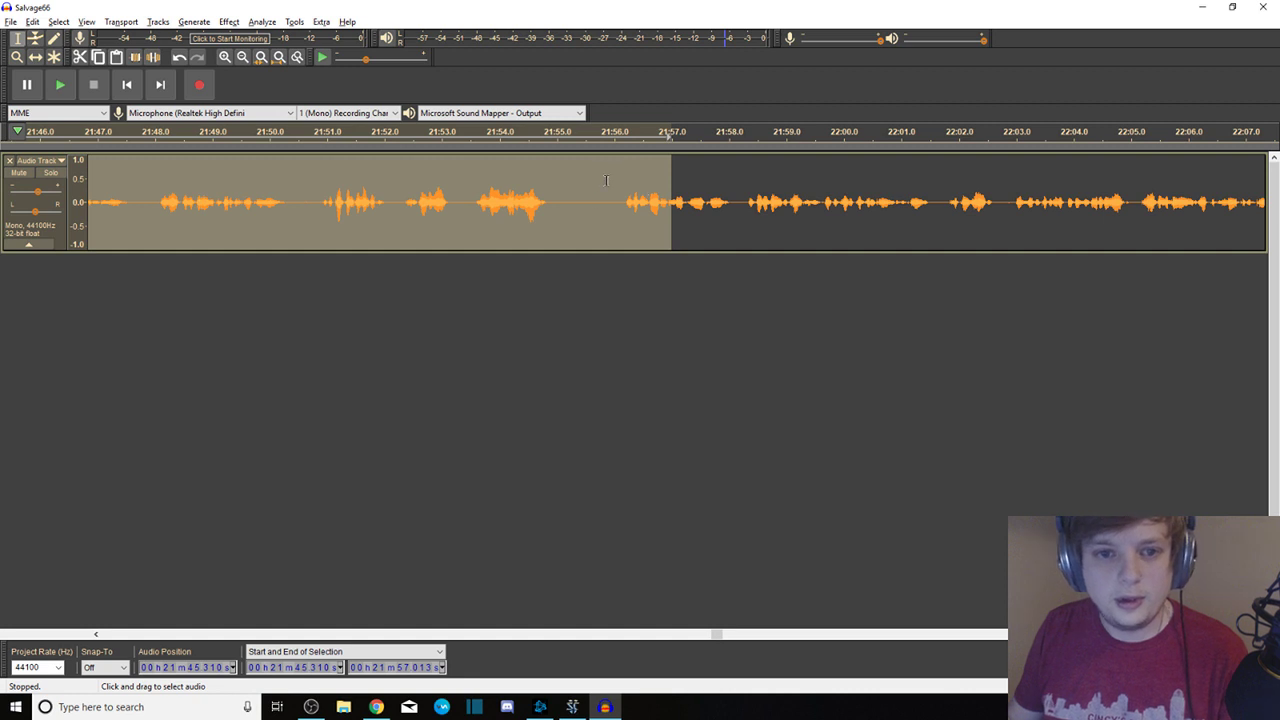
left_click_drag(606, 180, 556, 174)
key("Delete")
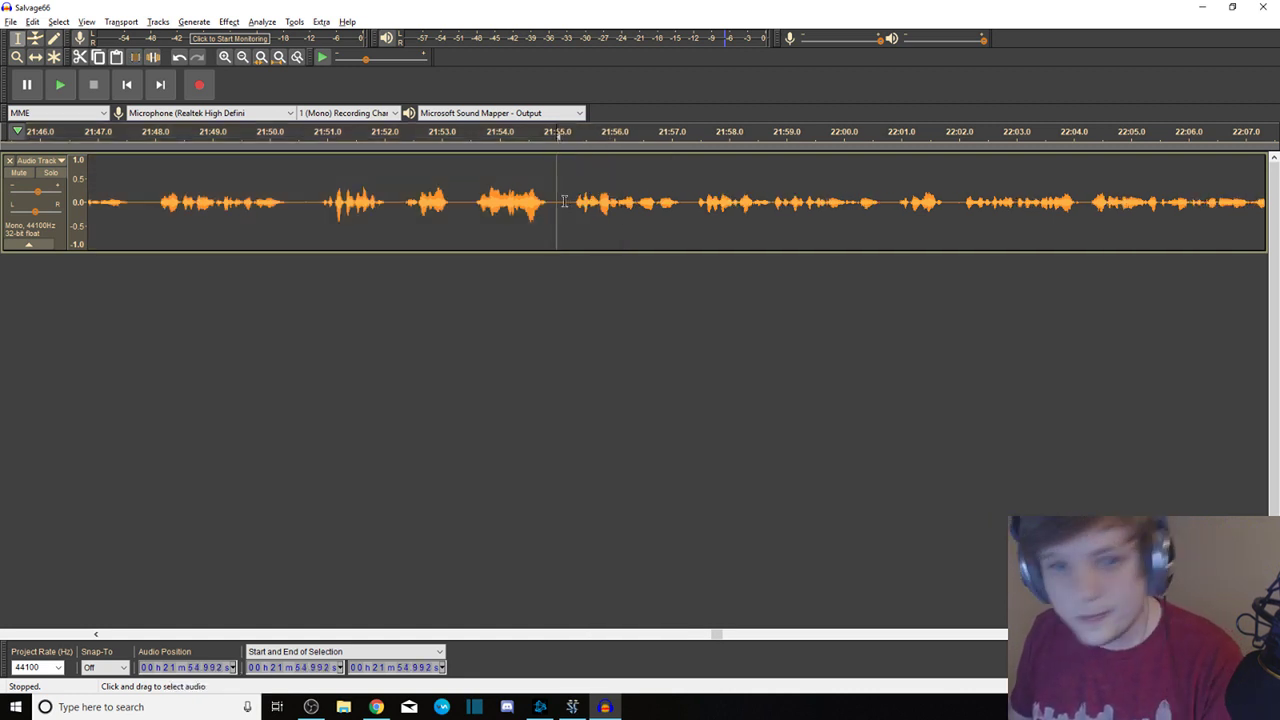
left_click_drag(315, 205, 300, 205)
key("Delete")
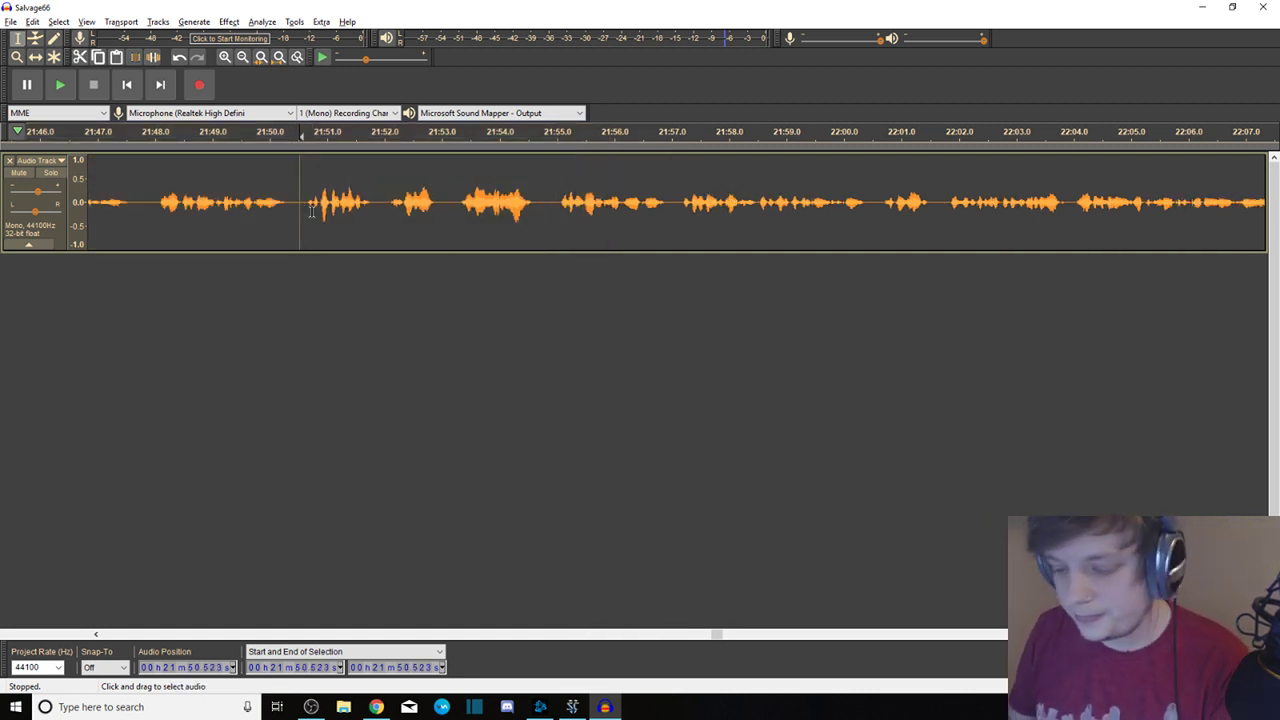
Compare the speech on both sides of the click at about 21:32.4 and delete the rejected take from 21:25.979 to 21:33.108
left_click_drag(169, 190, 85, 190)
left_click(497, 200)
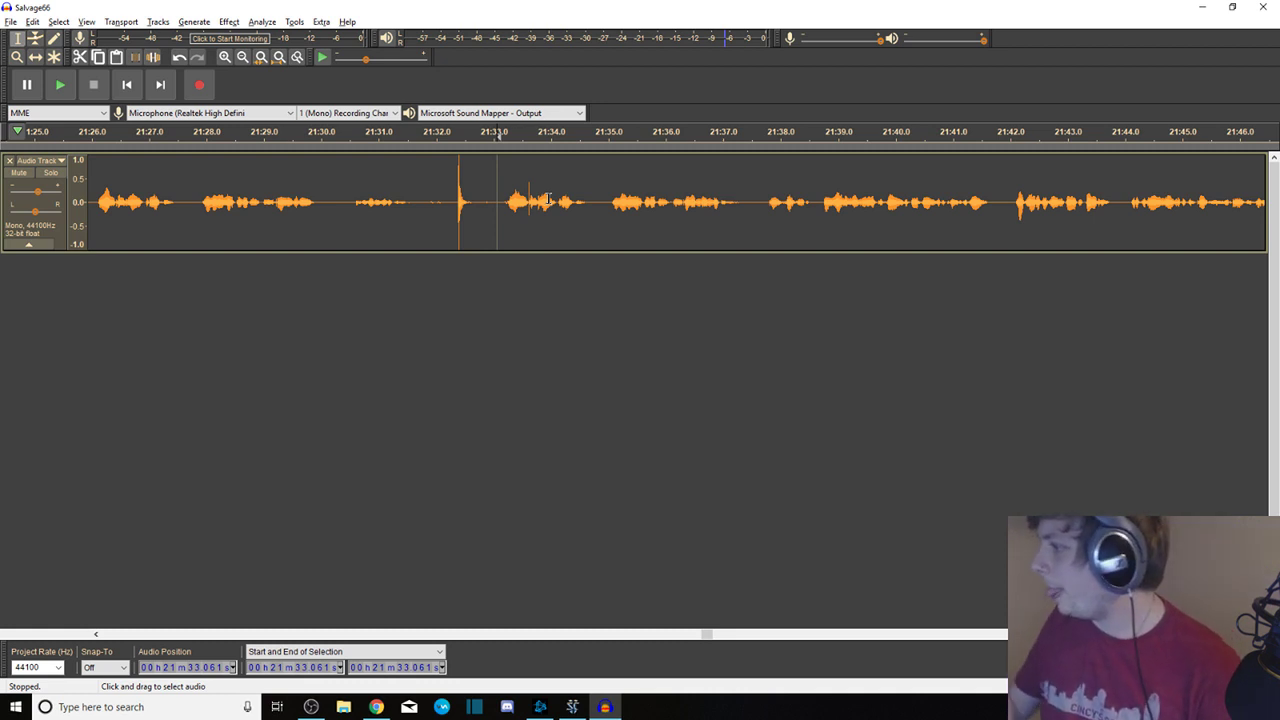
key("space")
left_click(346, 195)
key("space")
left_click_drag(497, 198, 211, 135)
key("space")
key("space")
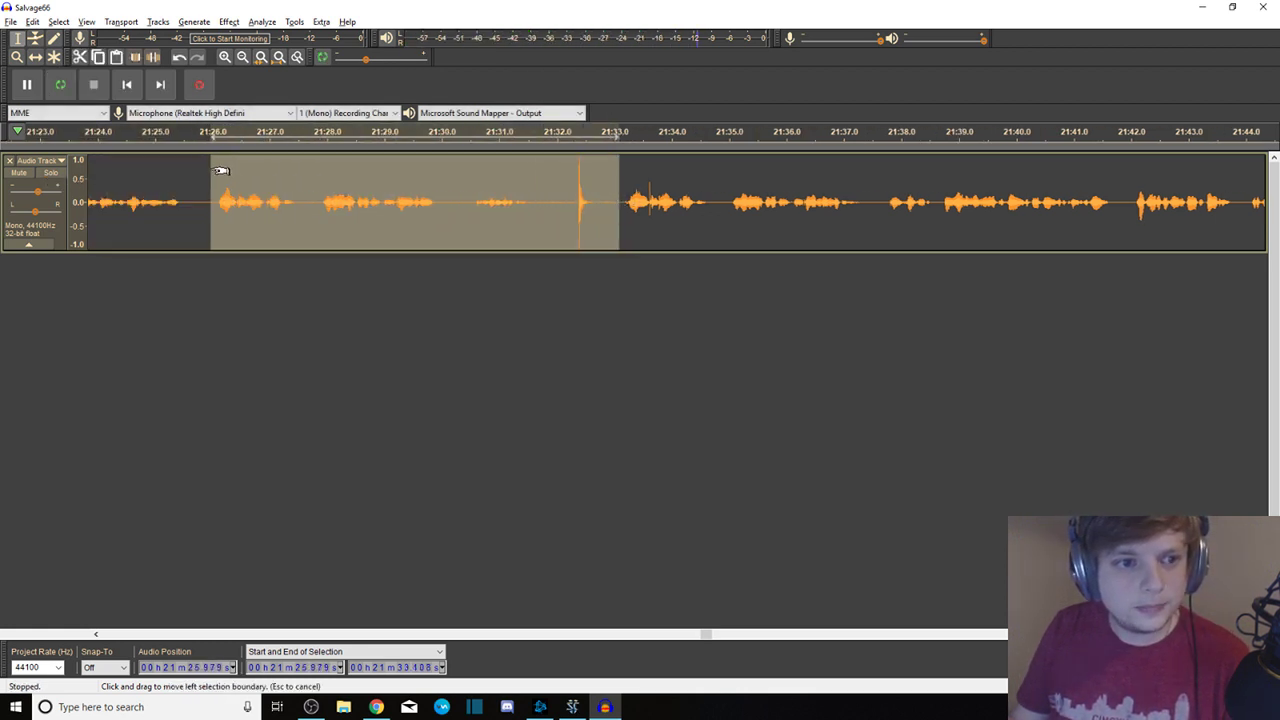
key("space")
key("space")
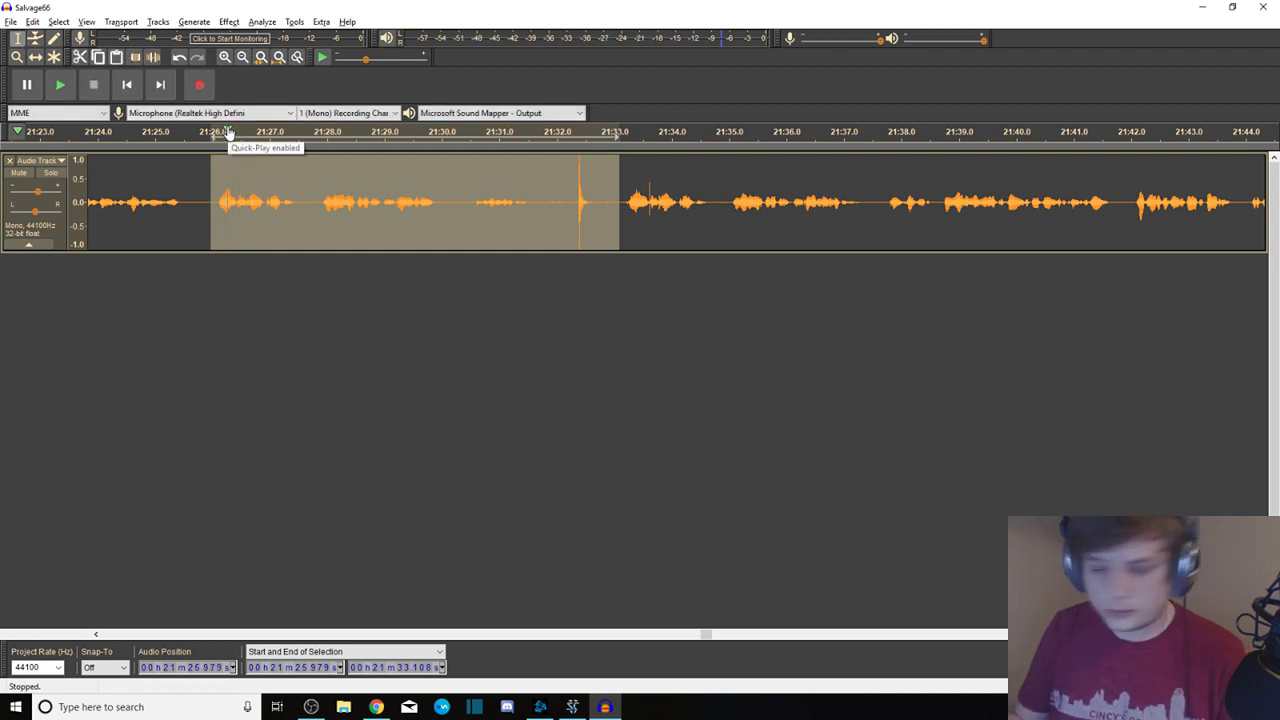
key("Delete")
Delete the rejected take with its click from 21:09.644 to 21:12.639 and play back the join
left_click_drag(220, 200, 60, 200)
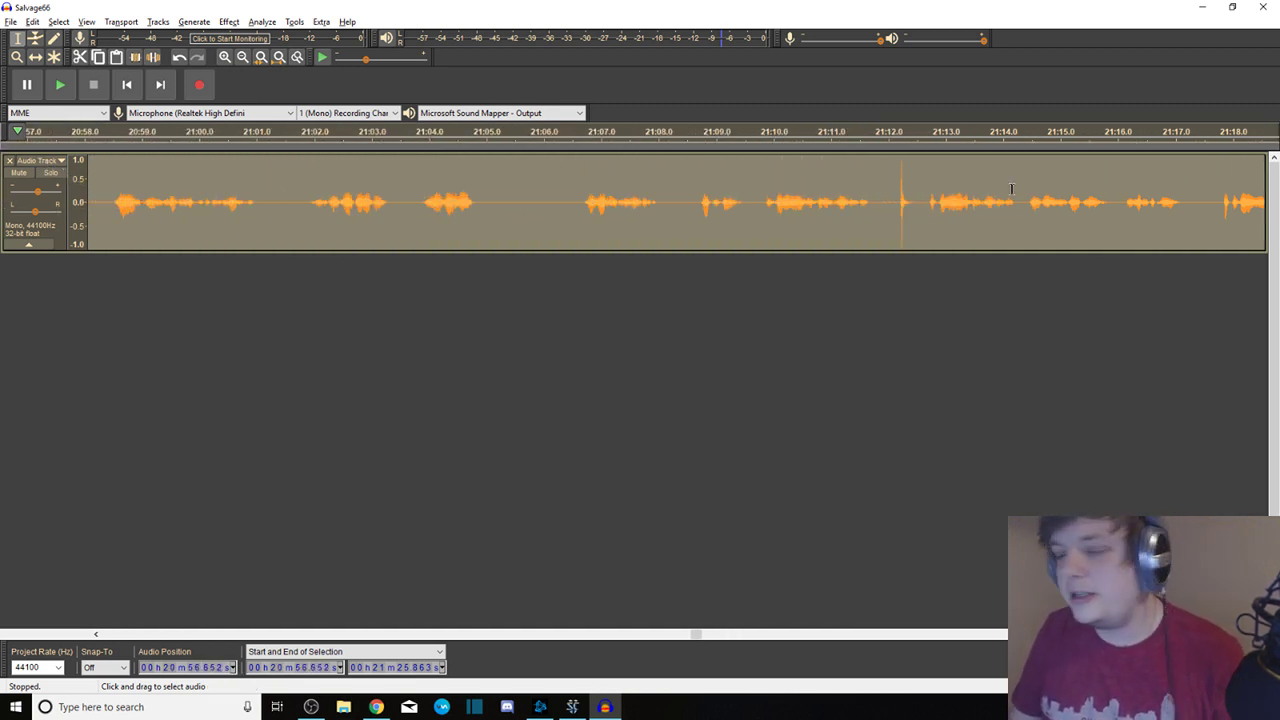
left_click(925, 199)
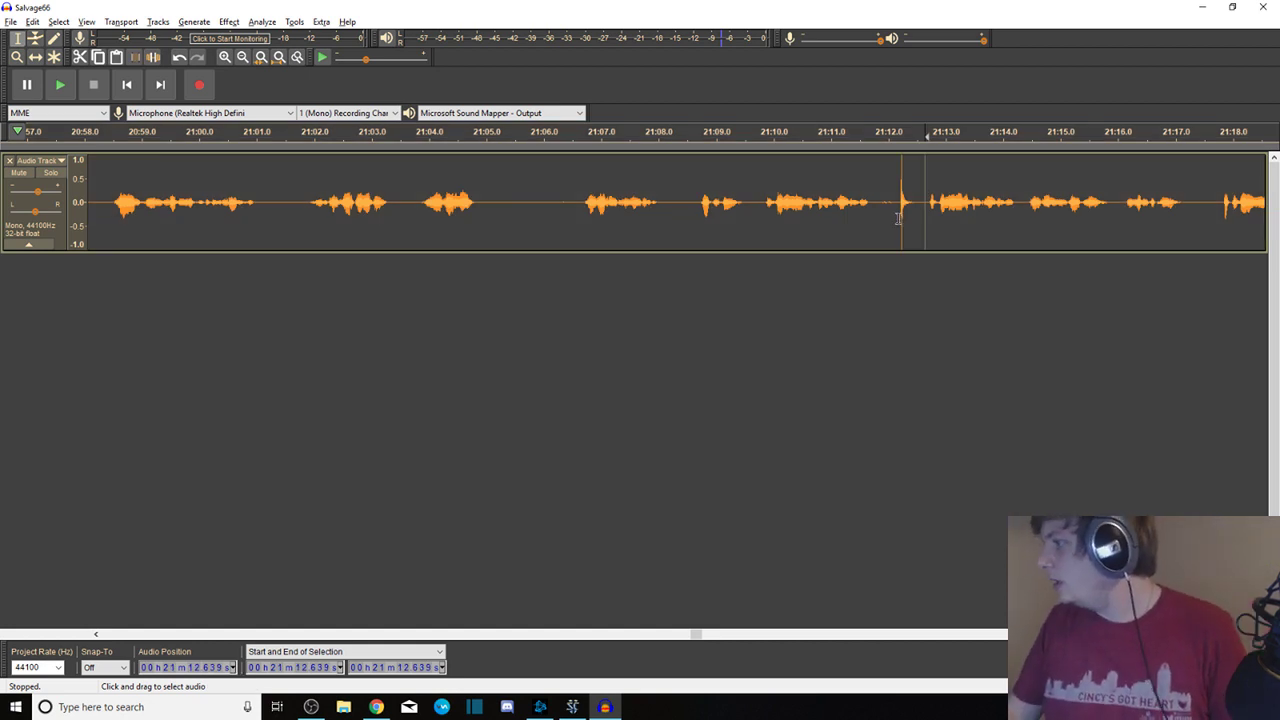
left_click_drag(915, 201, 750, 199)
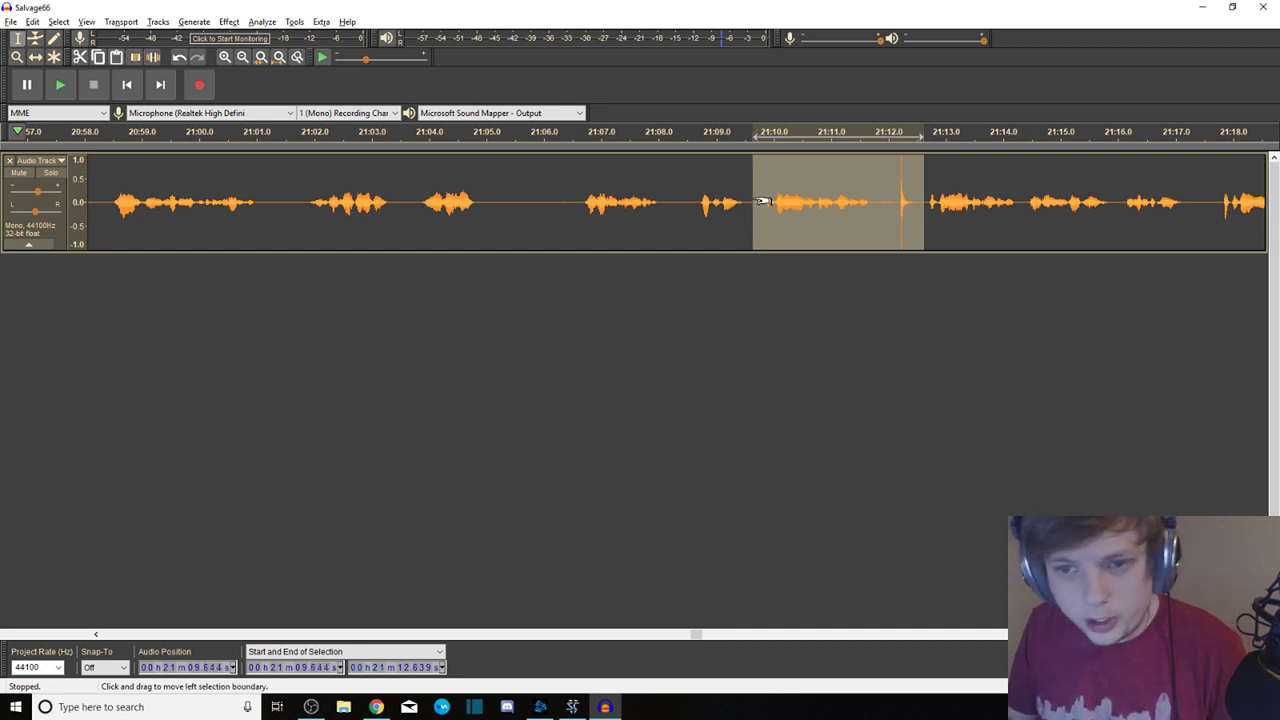
left_click_drag(762, 201, 763, 201)
key("space")
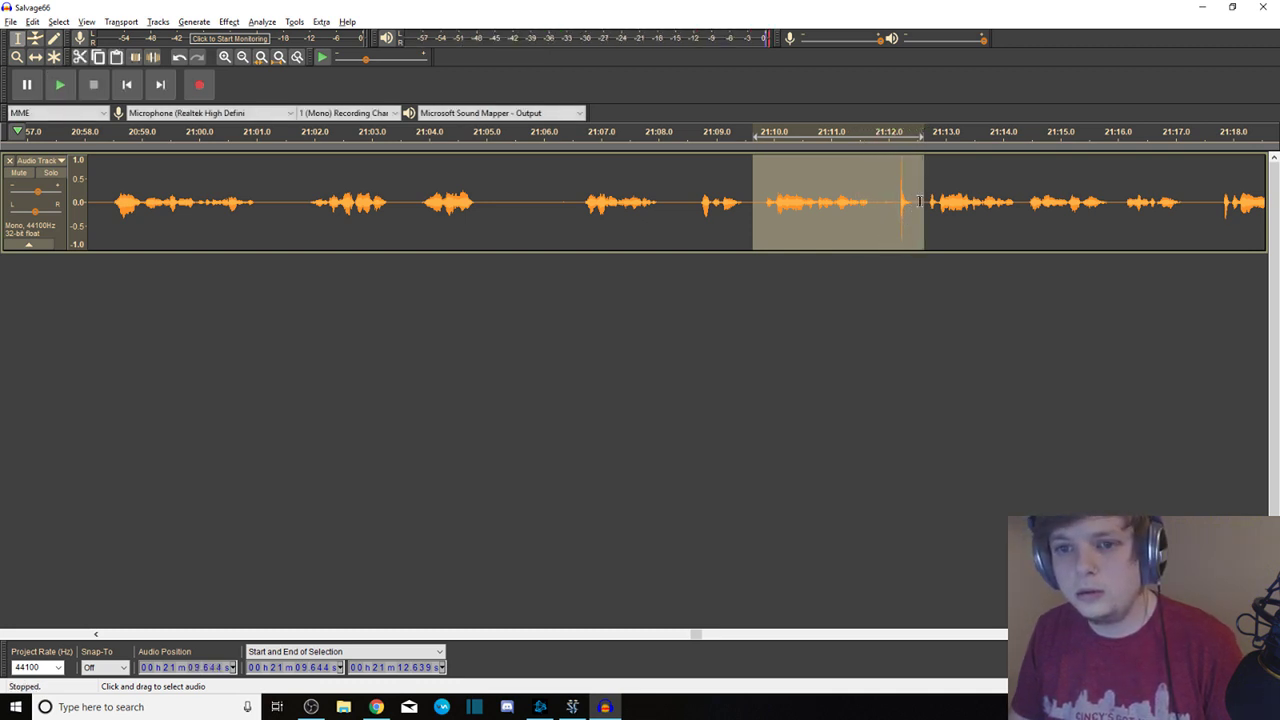
key("Delete")
key("space")
key("space")
Delete the false start and click from 20:16.819 to 20:19.129 and play back the join
left_click_drag(574, 205, 6, 201)
left_click_drag(718, 200, 8, 200)
left_click(570, 200)
key("space")
key("space")
left_click_drag(571, 200, 440, 180)
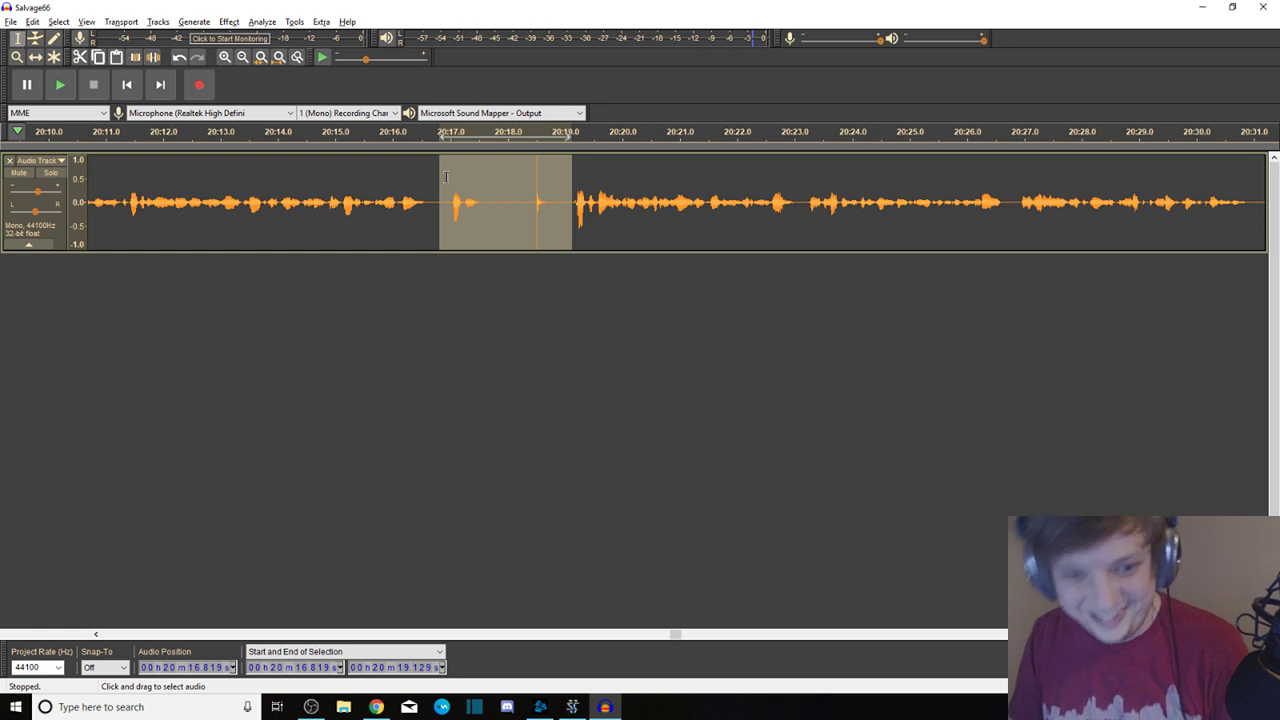
key("Delete")
key("space")
Compare the takes around the click at about 20:08.2, delete from 19:58.753 to 20:09.005 and play back the join
left_click_drag(433, 190, 2, 195)
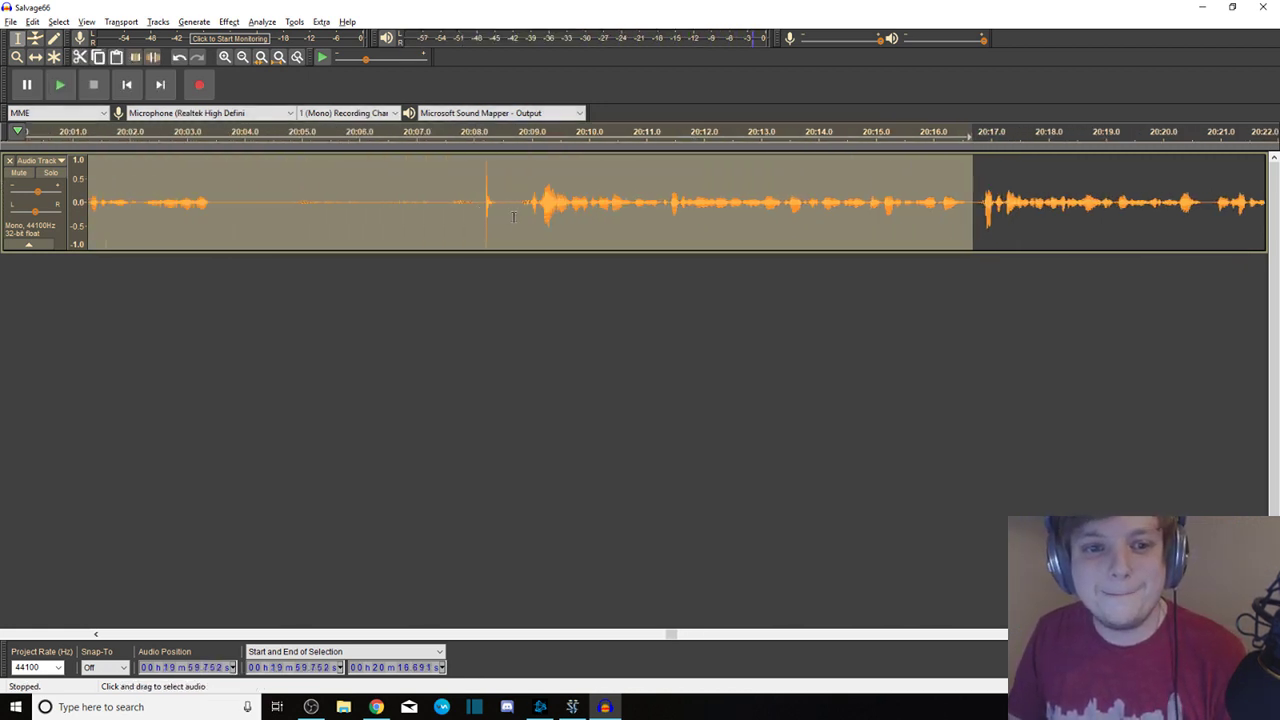
left_click(526, 196)
key("space")
left_click_drag(530, 194, 8, 190)
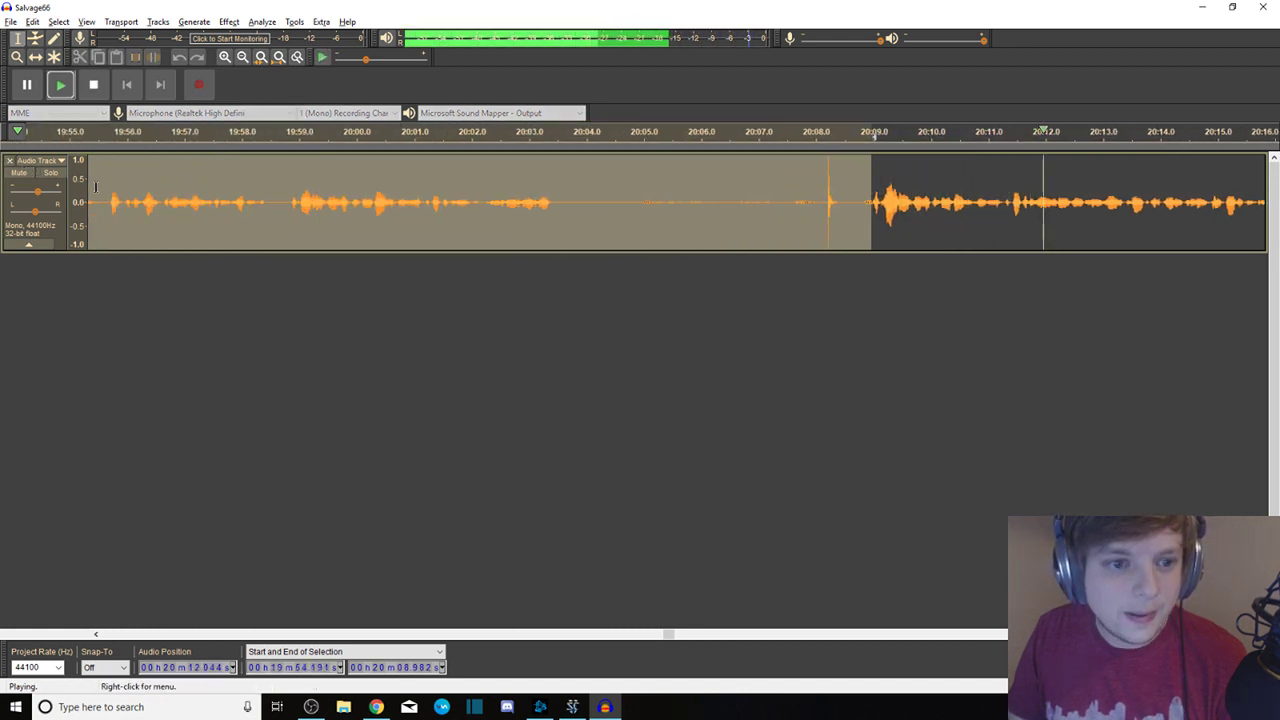
key("space")
left_click(287, 197)
key("space")
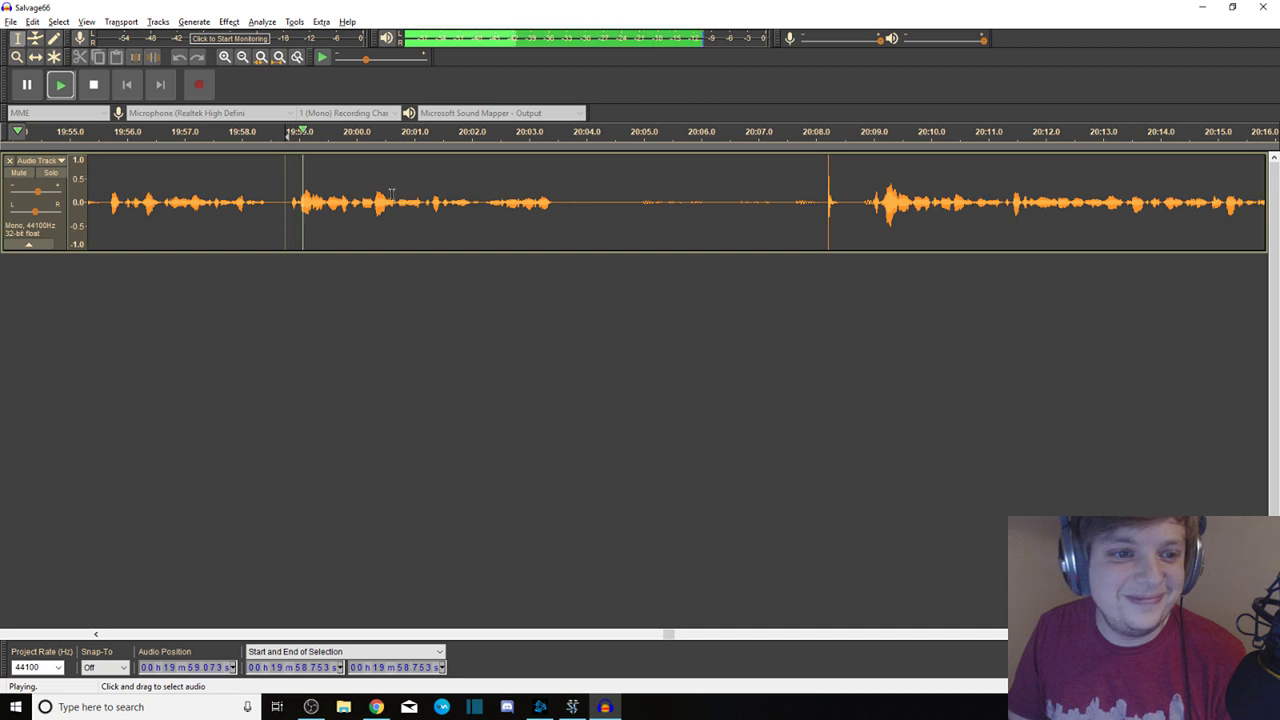
key("space")
left_click_drag(281, 195, 850, 183)
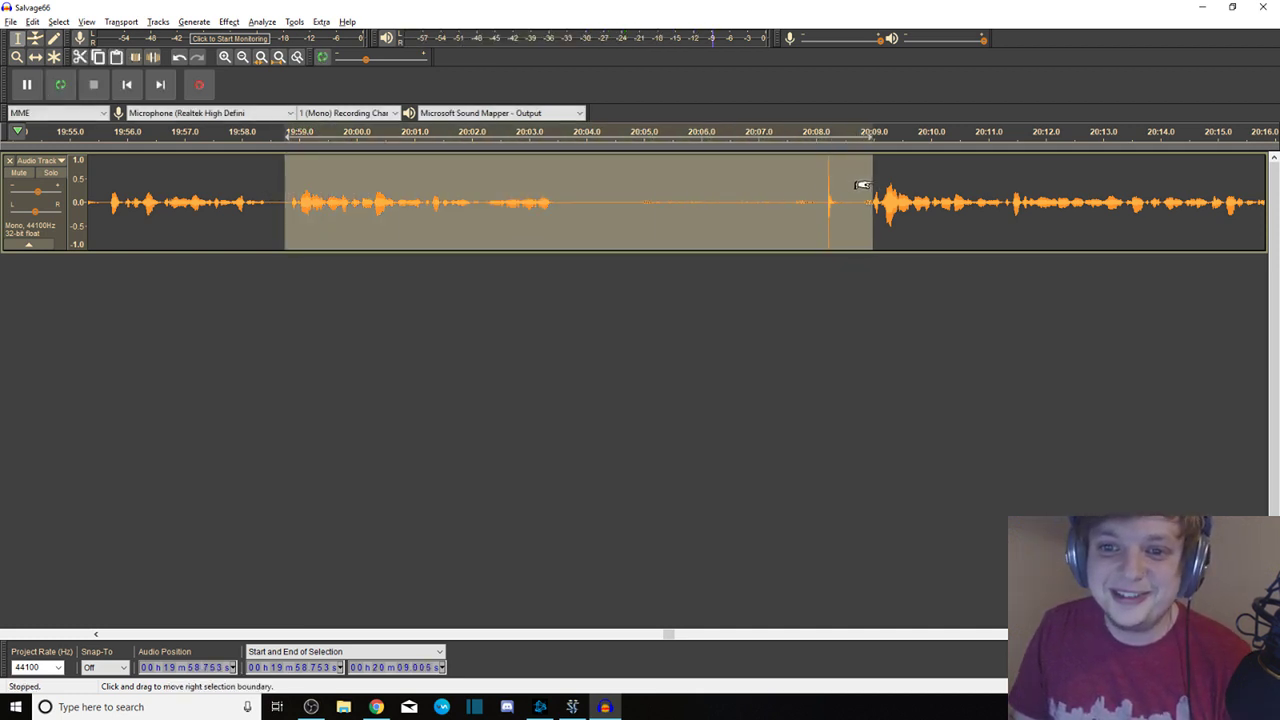
key("Escape")
key("space")
key("space")
Listen to the speech around the long pause between about 19:47 and 19:53 and delete the pause
left_click_drag(297, 200, 80, 200)
scroll(318, 190, "left", 8)
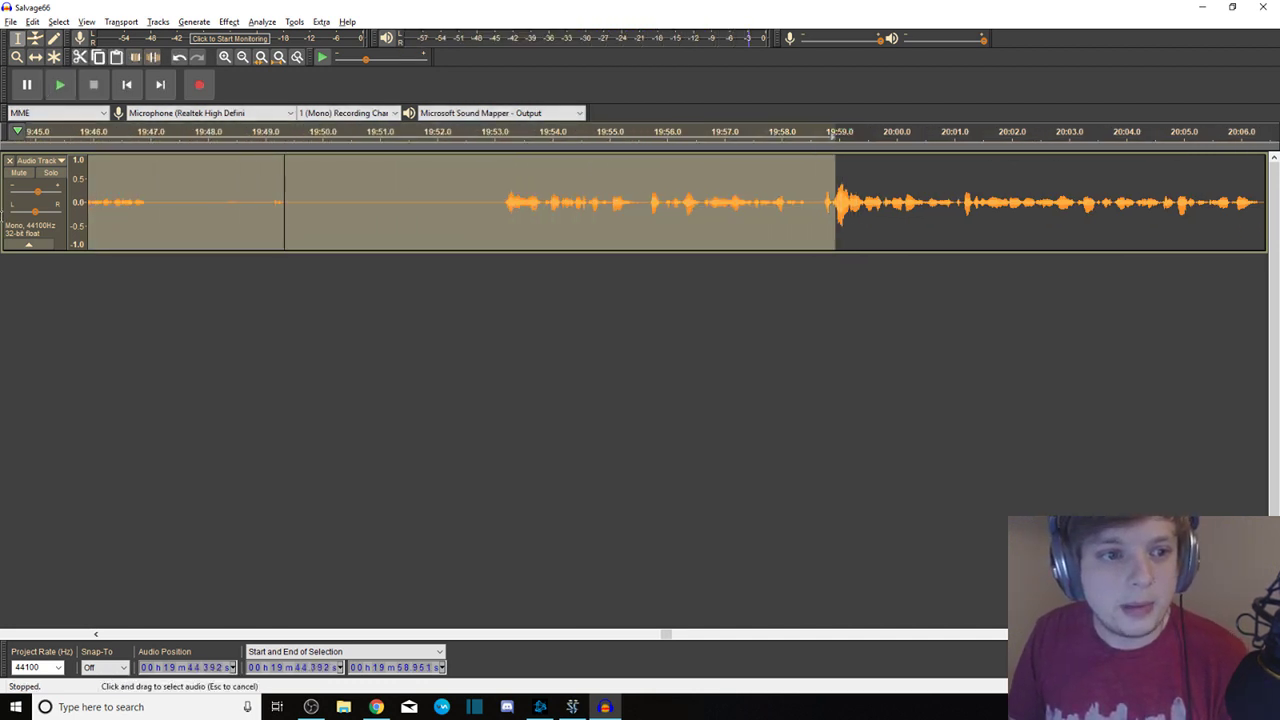
left_click(320, 190)
key("space")
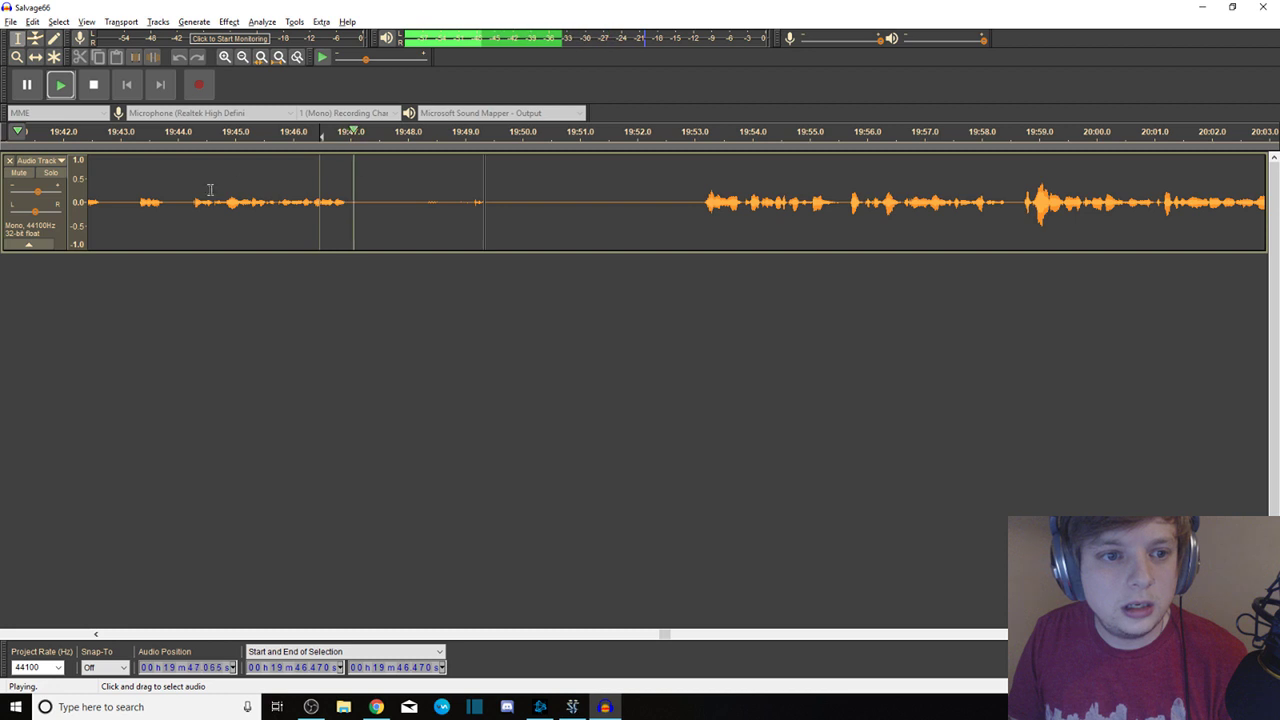
left_click(202, 190)
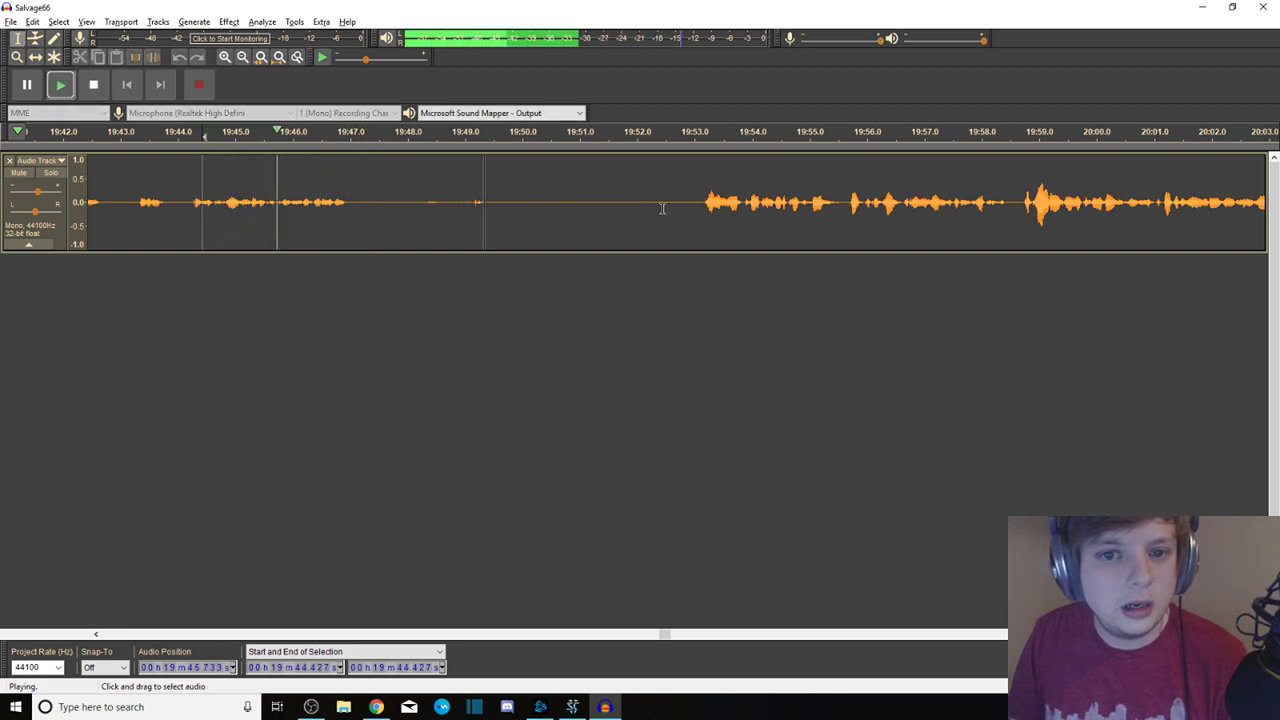
left_click(699, 197)
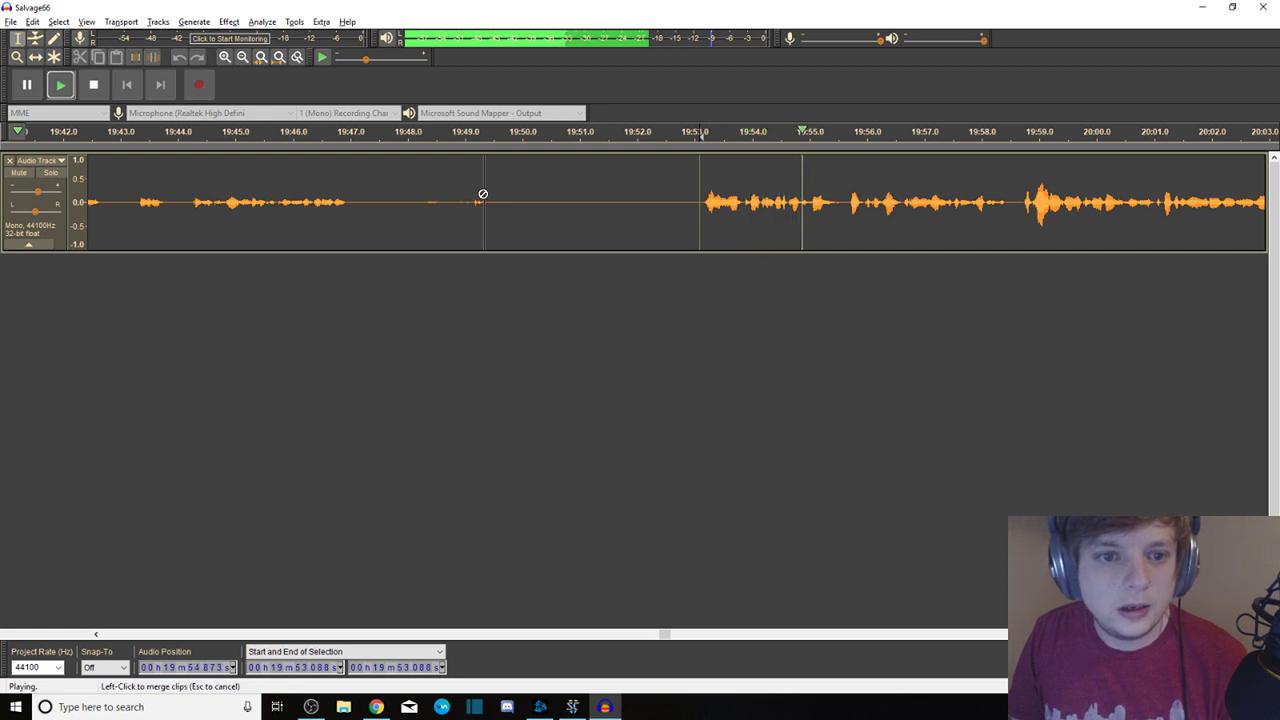
key("space")
left_click_drag(400, 197, 606, 186)
key("Delete")
Delete the short pauses starting at 19:35.905 and 19:27.523
left_click_drag(341, 215, 2, 190)
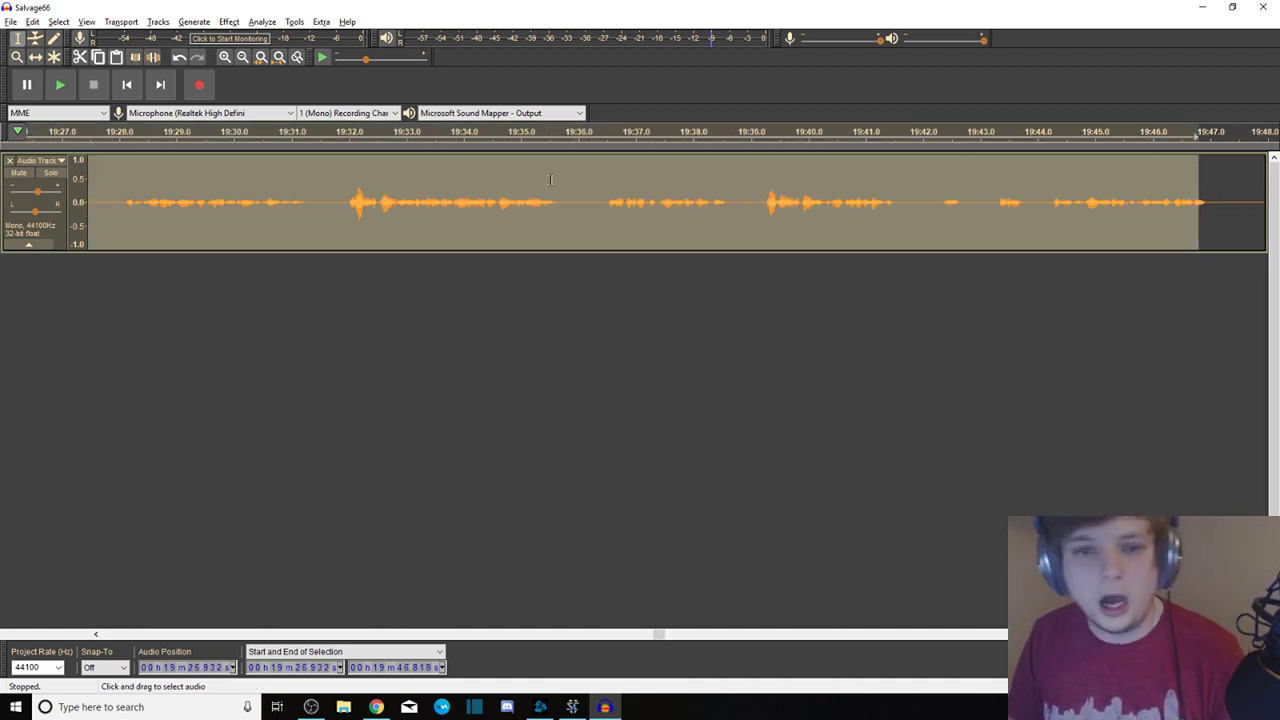
left_click_drag(597, 185, 574, 192)
key("Delete")
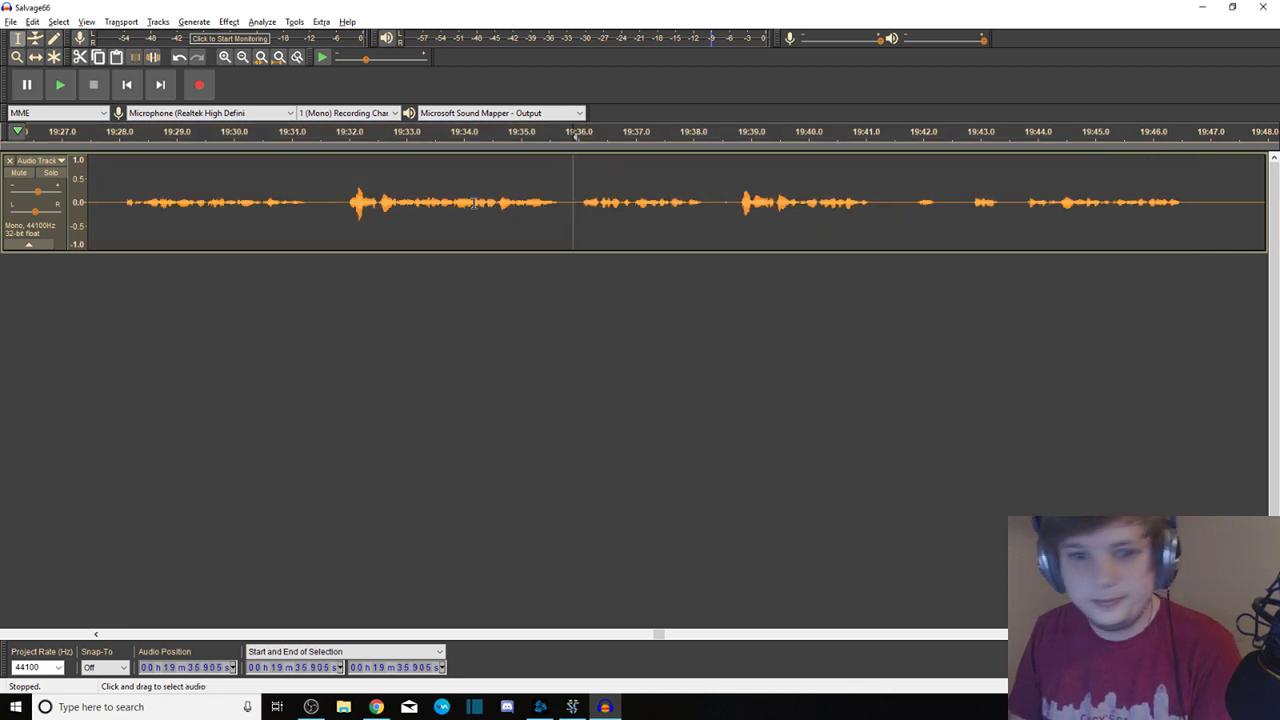
left_click_drag(271, 200, 2, 200)
left_click(451, 195)
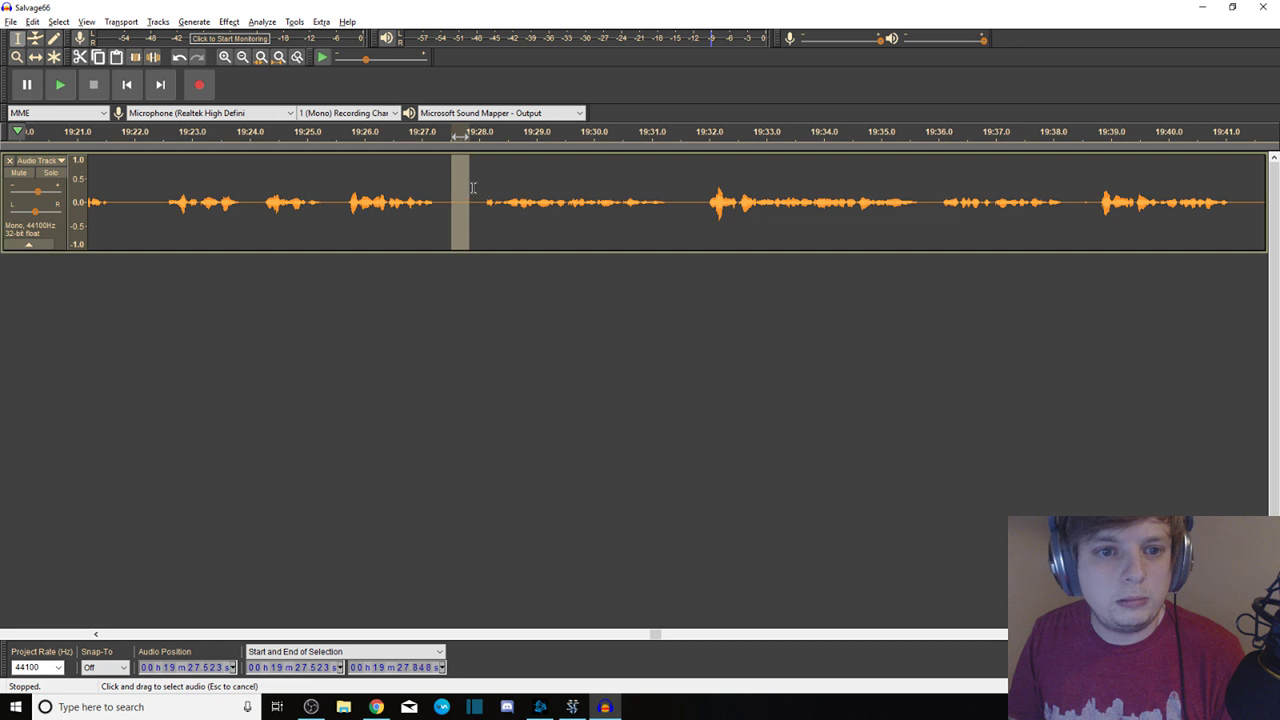
Listen to the speech around the click at about 19:13.5 and delete the rejected take from 19:07.925 to 19:14.334
left_click_drag(443, 192, 59, 183)
left_click(632, 191)
key("space")
key("space")
left_click(514, 194)
key("space")
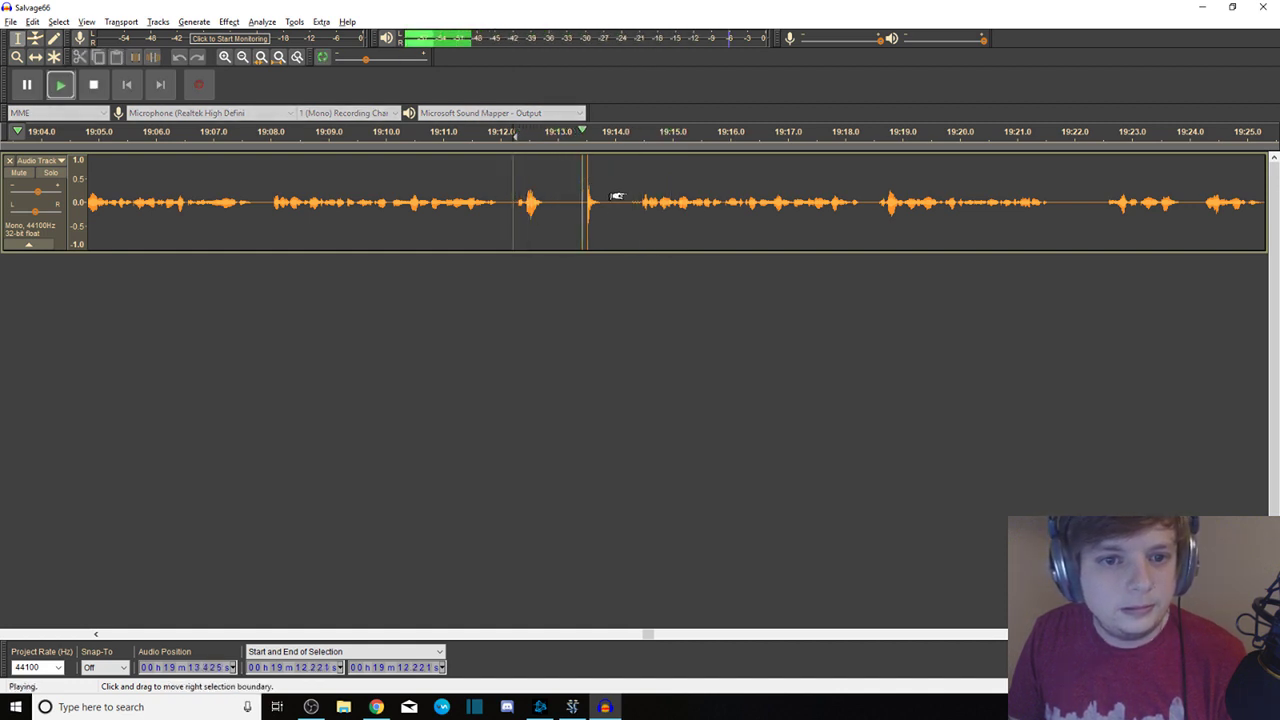
key("bracketleft")
key("bracketright")
left_click_drag(585, 189, 266, 183)
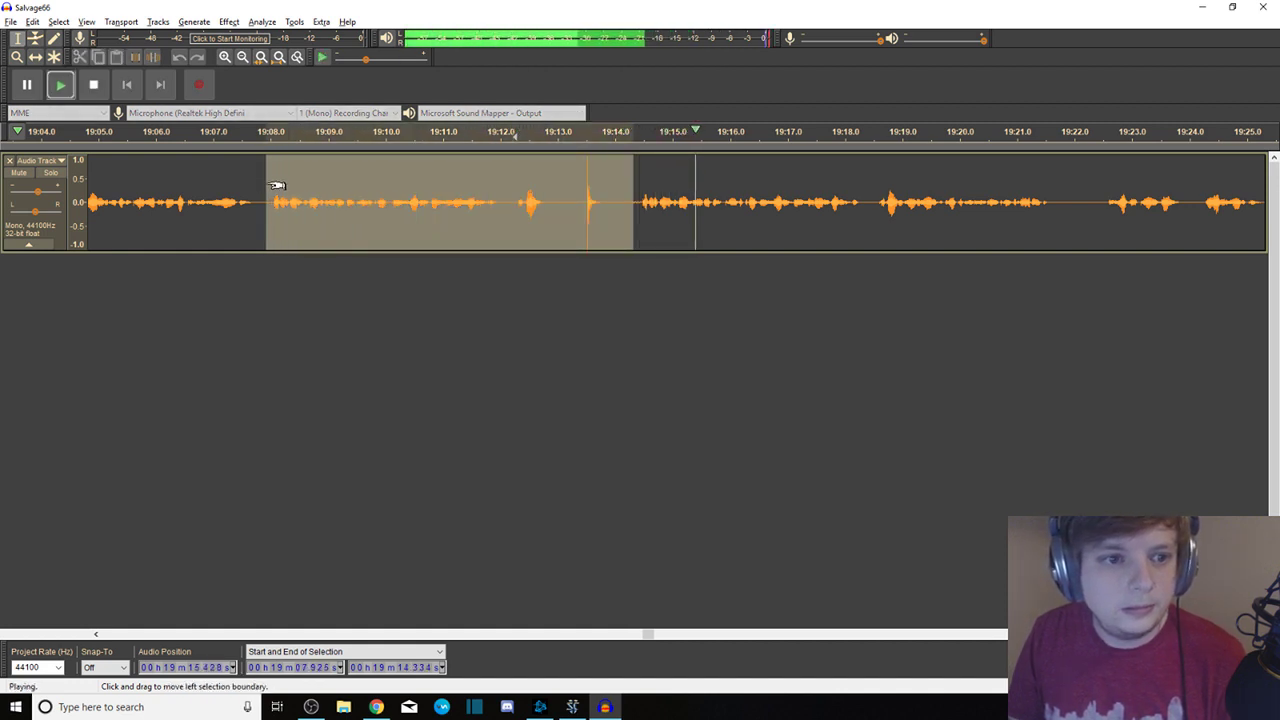
key("space")
key("space")
key("space")
key("Delete")
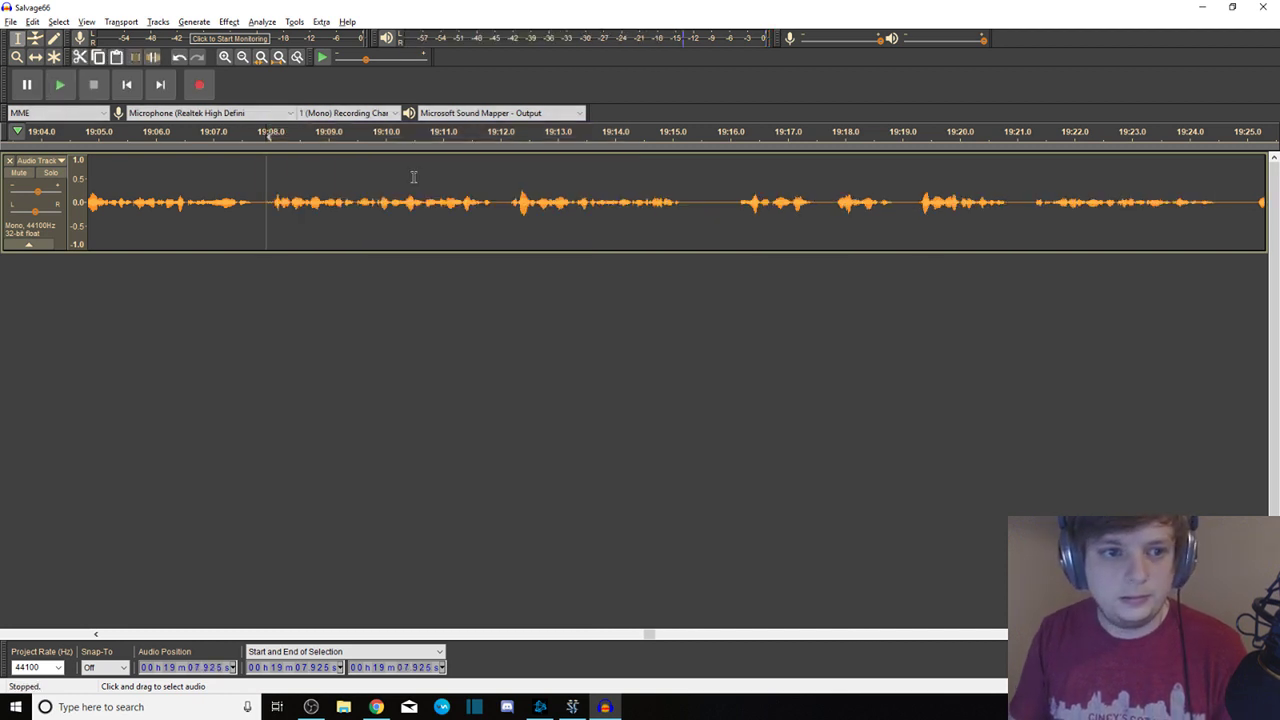
Listen to the takes around the click at about 18:50.2 and delete from 18:47.584 to about 18:50.8
left_click_drag(313, 183, 50, 190)
mouse_move(955, 190)
left_mouse_down()
mouse_move(1000, 190)
mouse_move(955, 190)
left_mouse_up()
key("space")
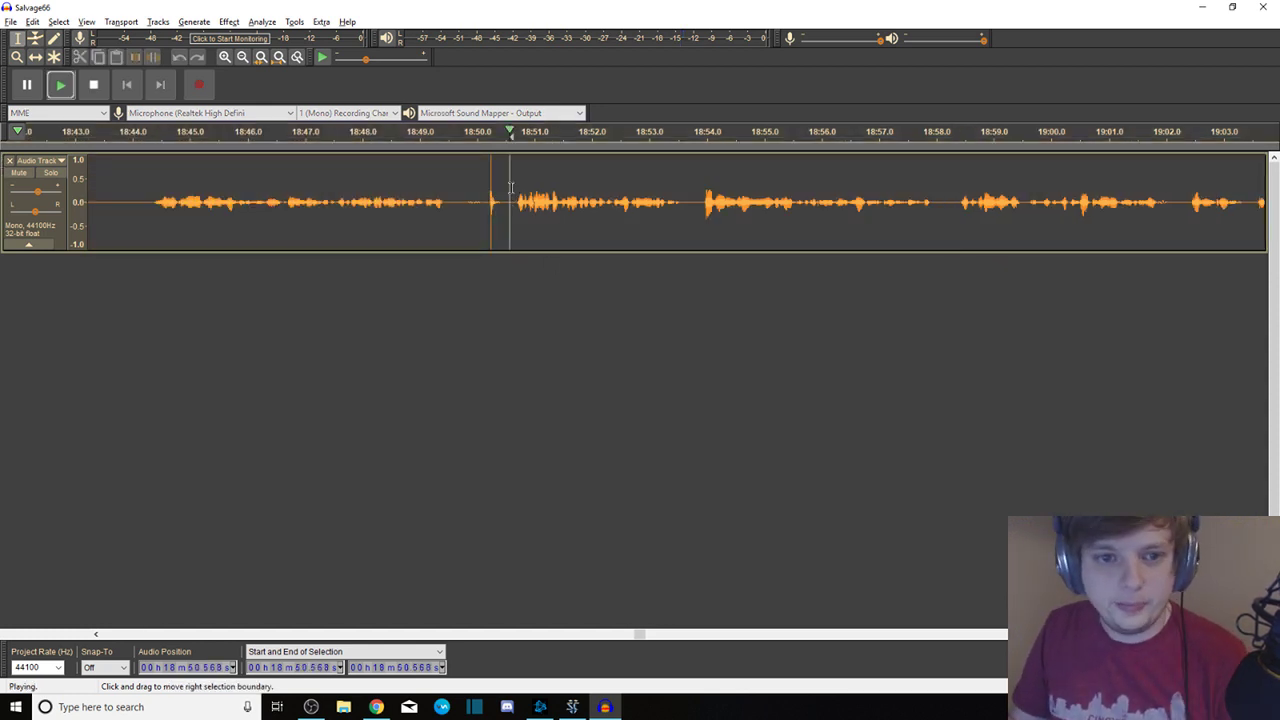
left_click_drag(513, 190, 148, 181)
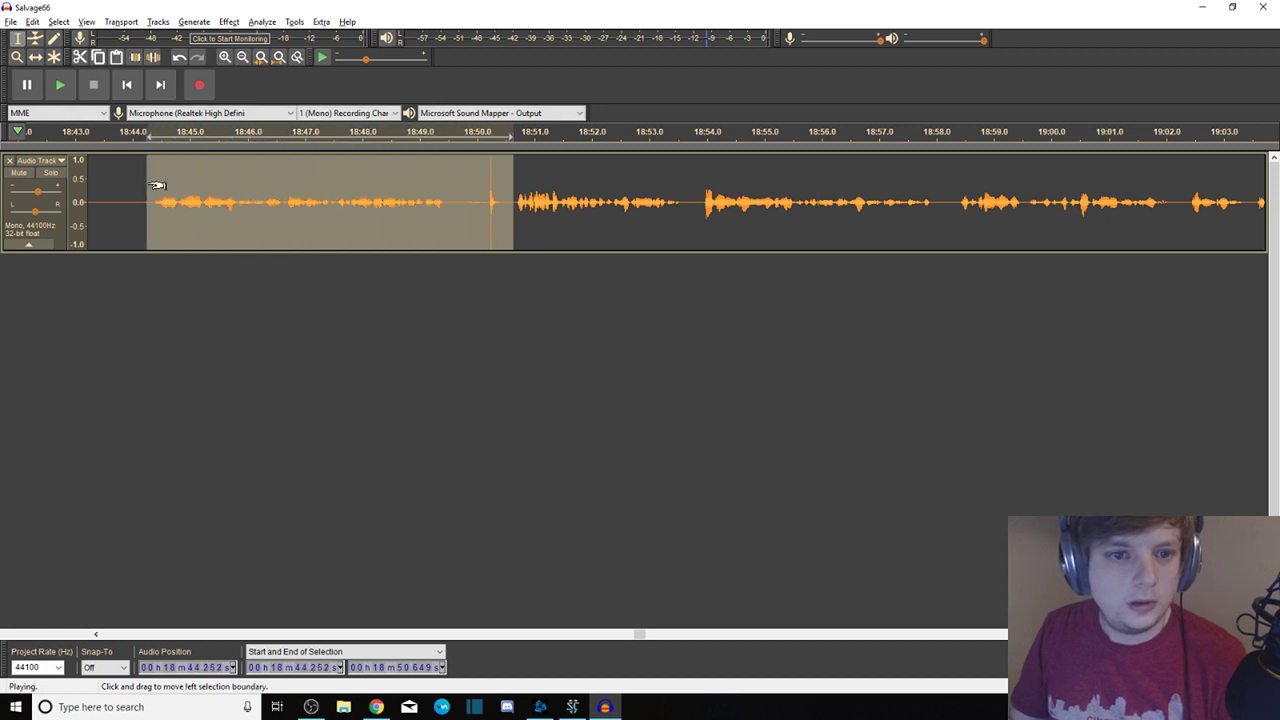
key("space")
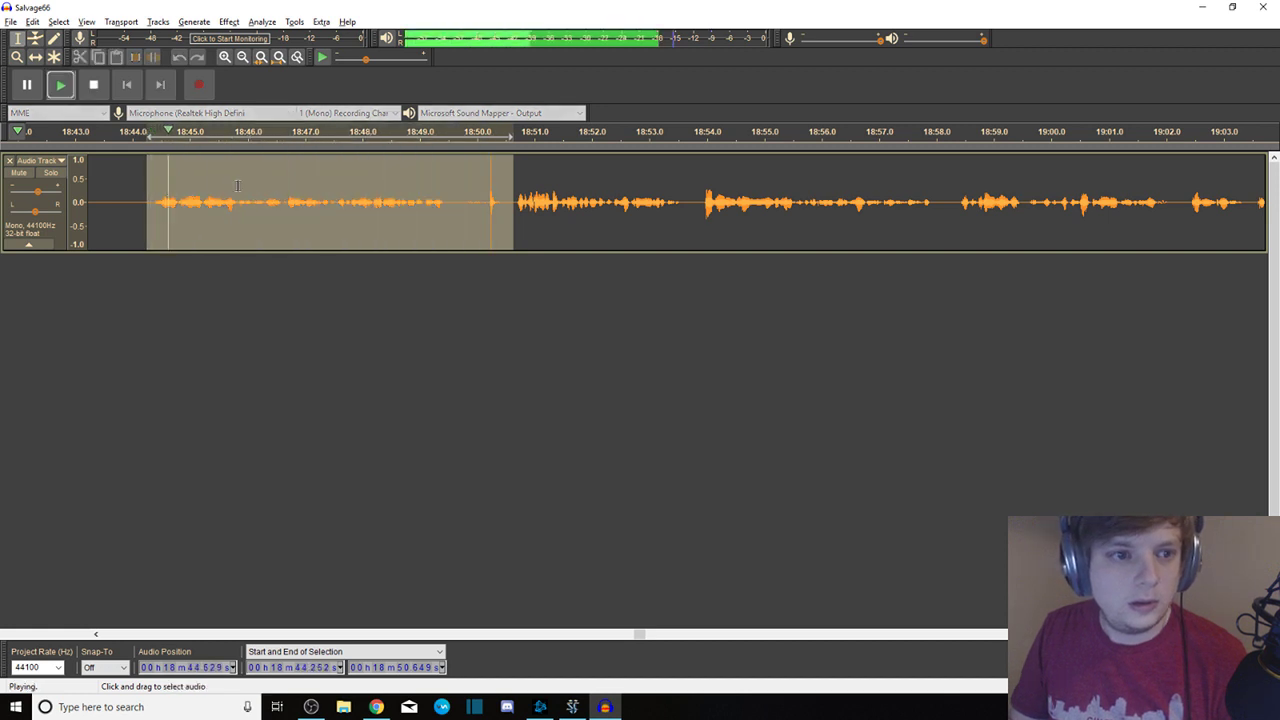
left_click(337, 188, "shift")
left_click(340, 191)
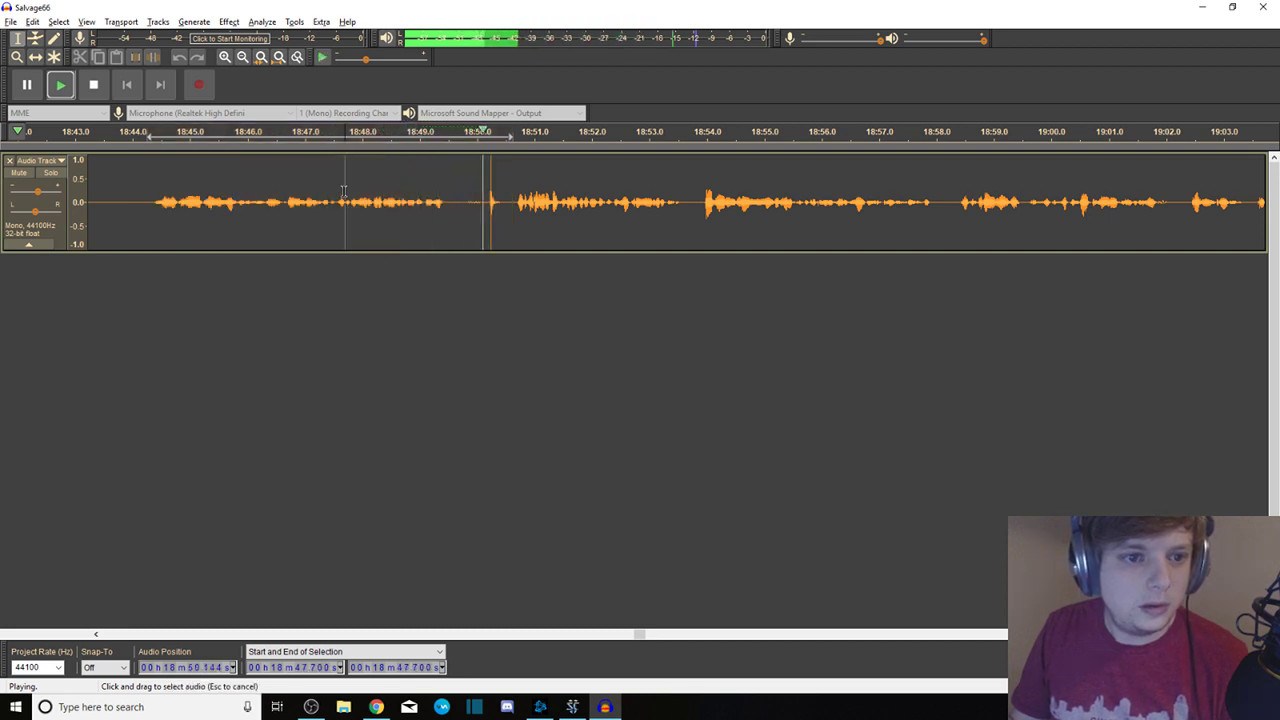
left_click_drag(338, 191, 522, 185)
key("Delete")
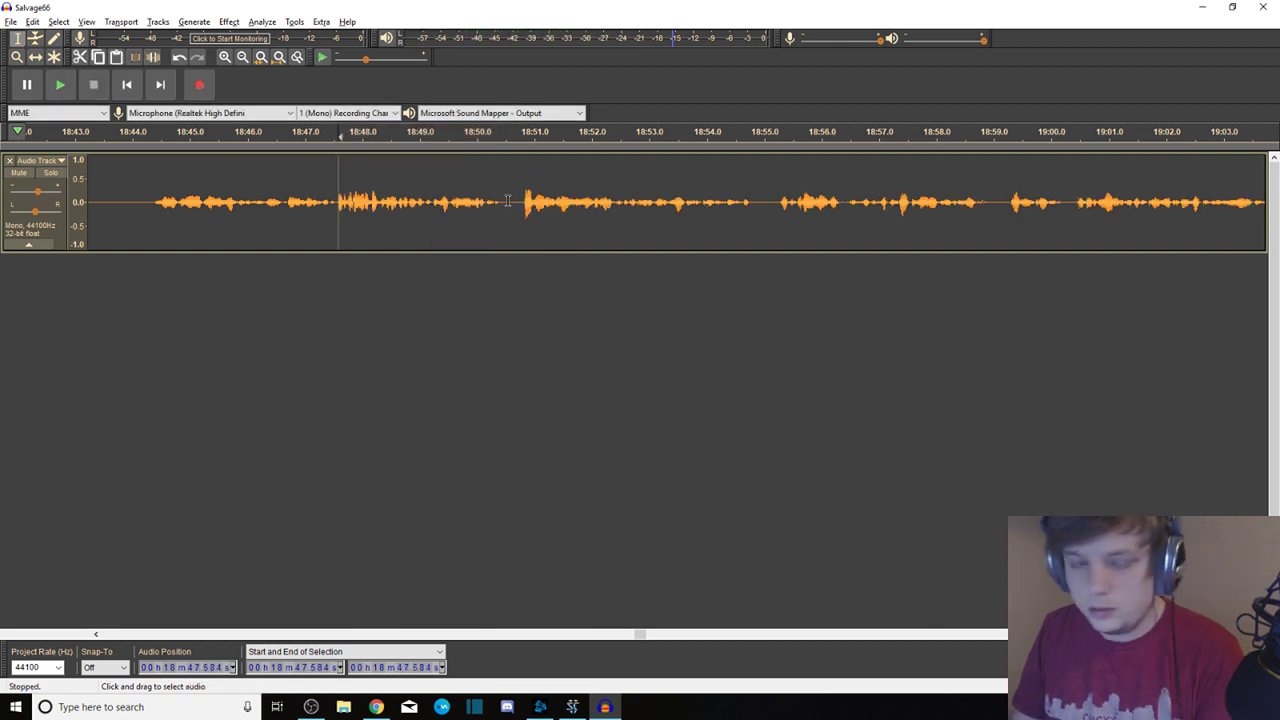
Play back the join at 18:47.584 and delete the pause from 18:43.184 to about 18:44.2
left_click(301, 180)
key("space")
left_click_drag(155, 187, 75, 188)
left_click_drag(246, 178, 303, 175)
key("Delete")
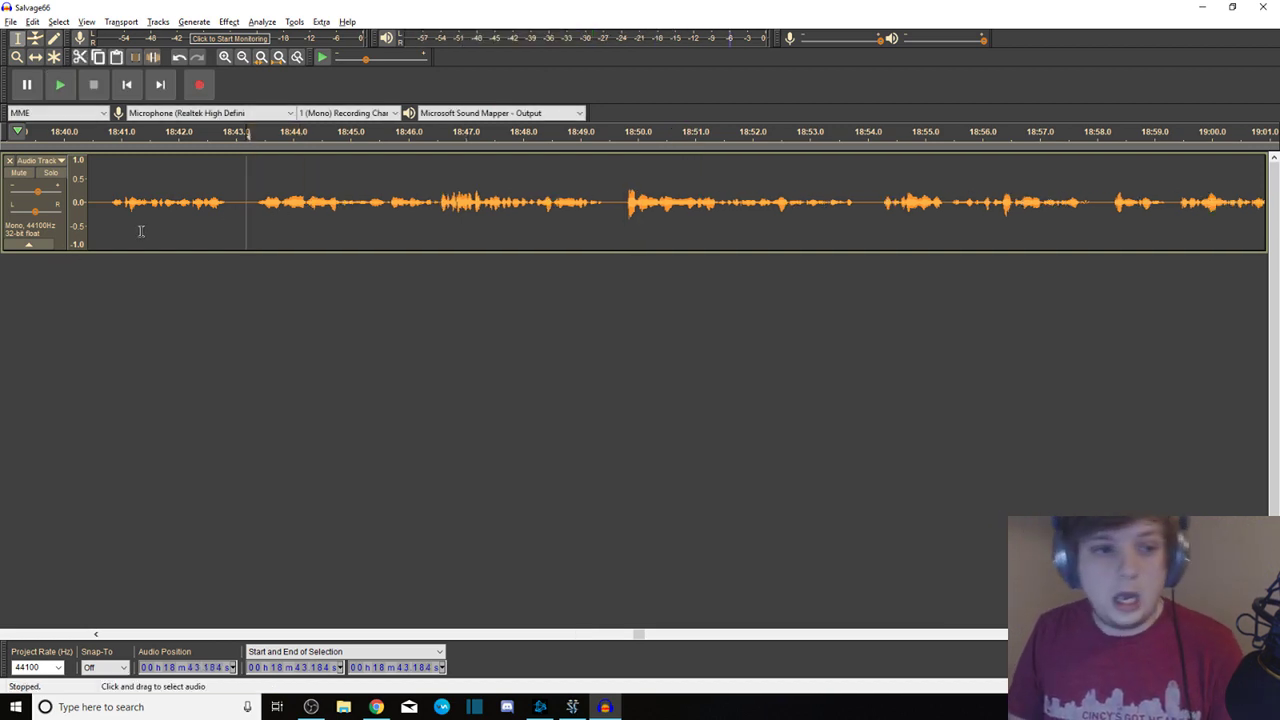
Switch to the Blizzard app to check the SC 2 voice channel, minimise it and OBS, and return to the recording
key("alt+Tab")
key("alt+Tab")
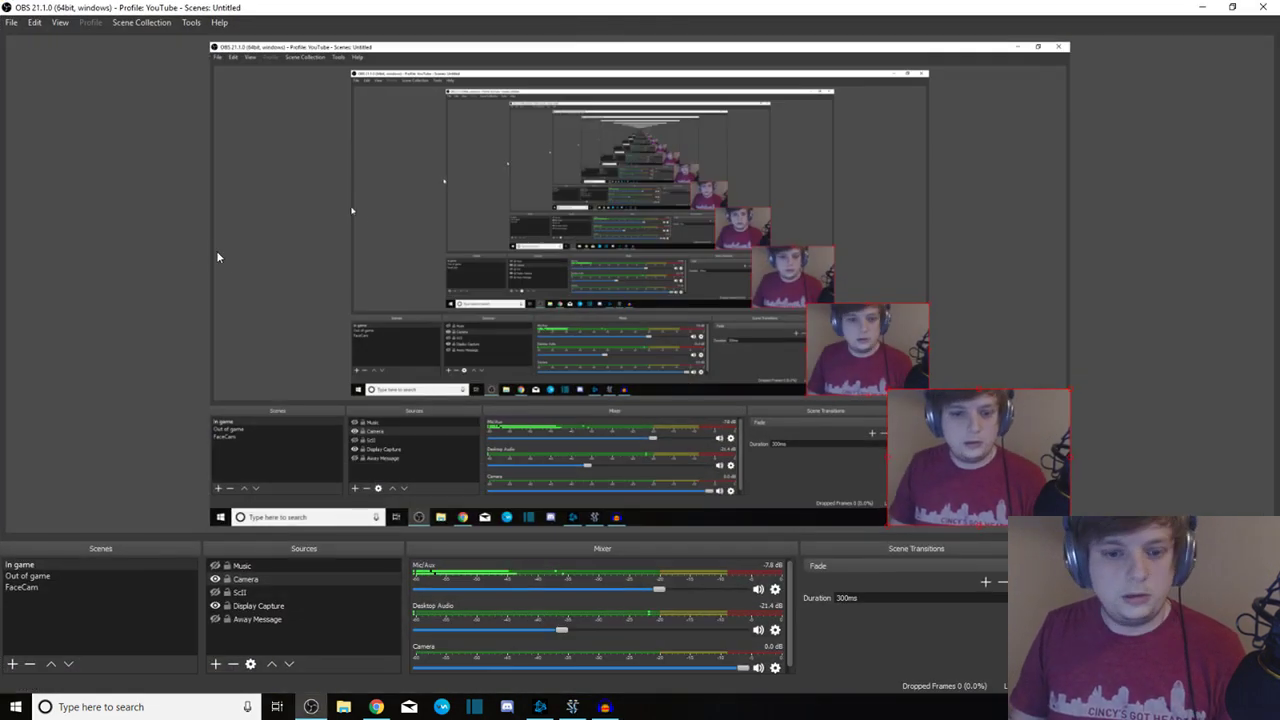
key("alt+Tab")
key("alt+Tab")
key("alt+Tab")
key("alt+Tab")
left_click(368, 117)
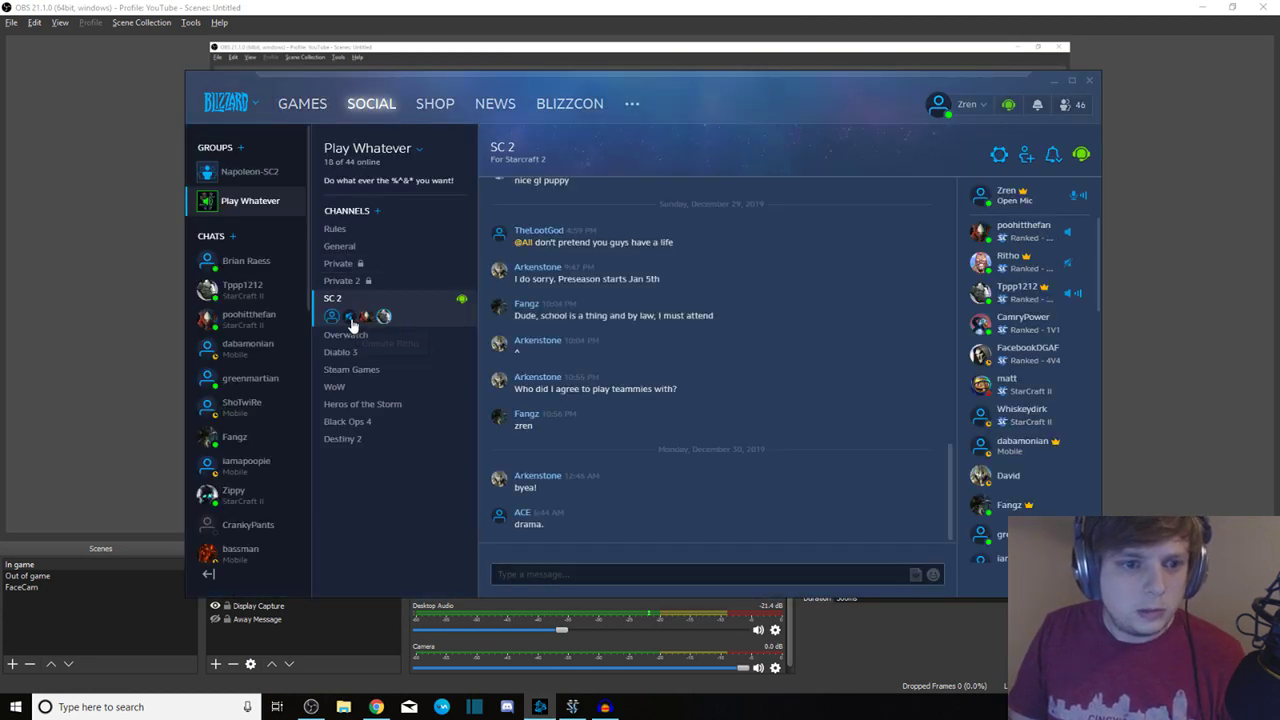
left_click(1054, 81)
left_click(1201, 7)
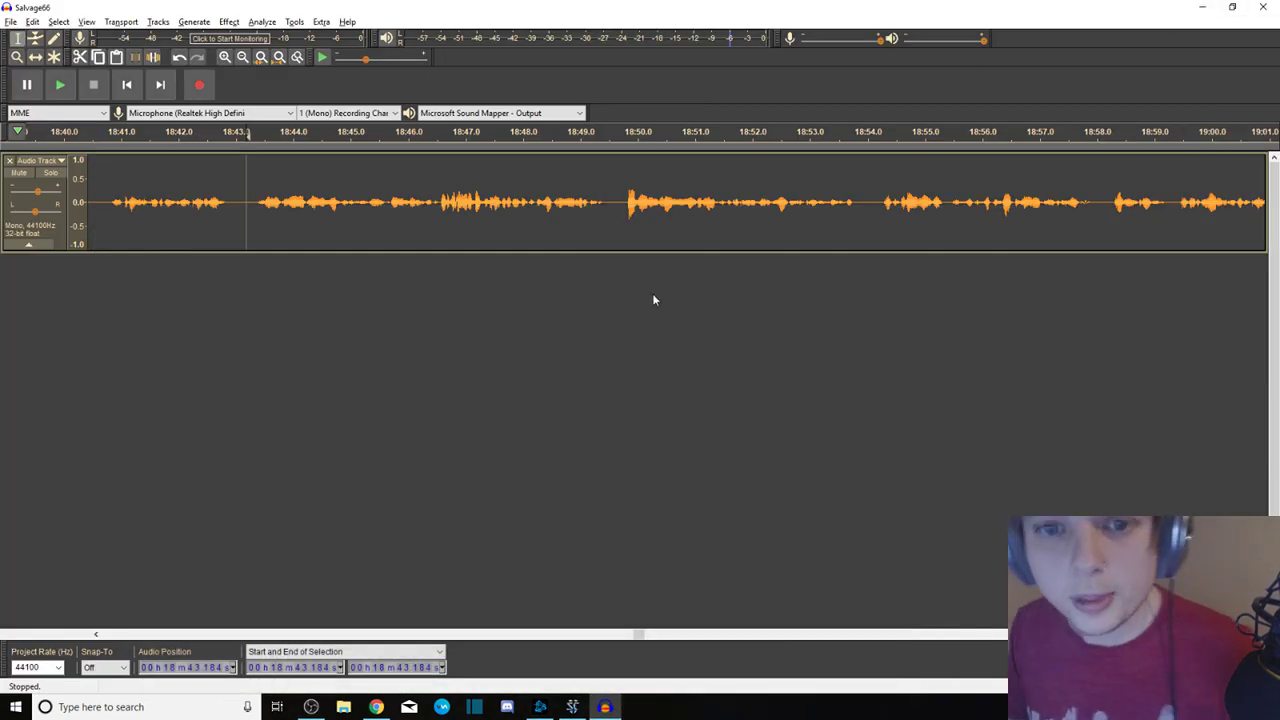
left_click_drag(247, 192, 225, 197)
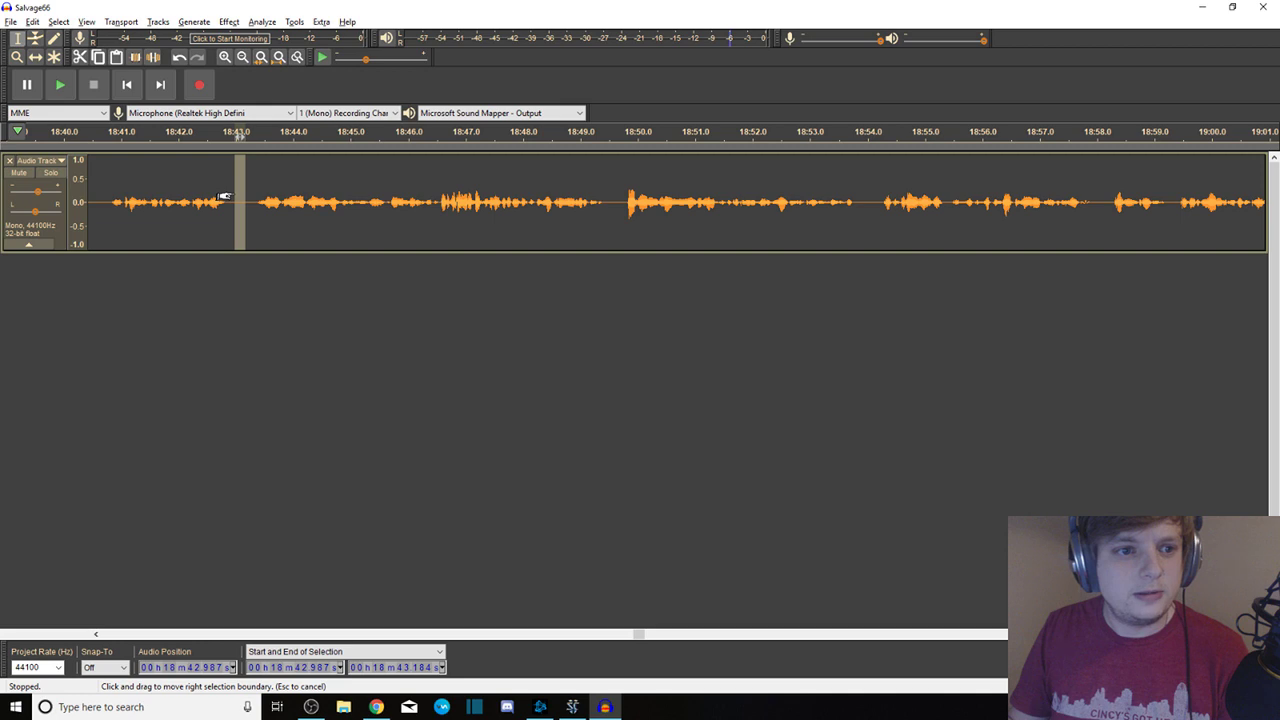
key("alt+Tab")
key("Tab")
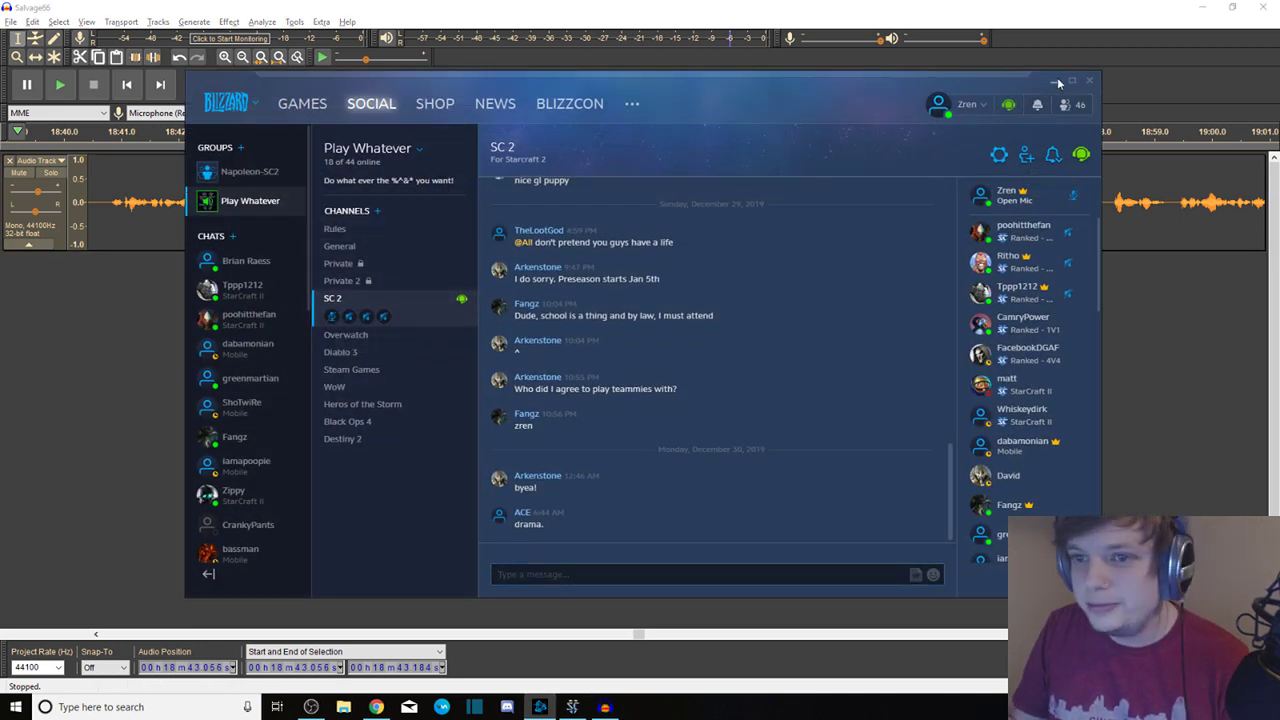
left_click(1055, 82)
Listen to the speech around the click at about 18:27.6, delete from 18:22.089 to 18:28.428 and play back the join
left_click_drag(236, 186, 3, 196)
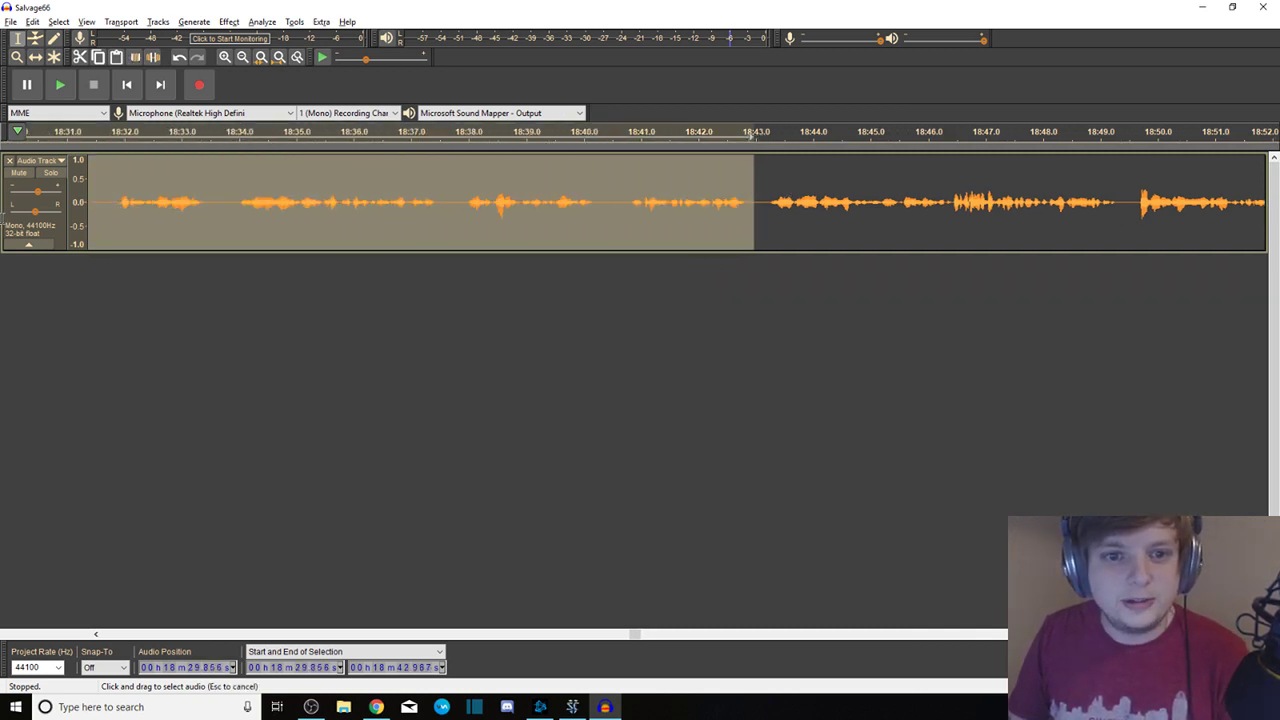
left_click(615, 196)
left_click_drag(403, 196, 52, 228)
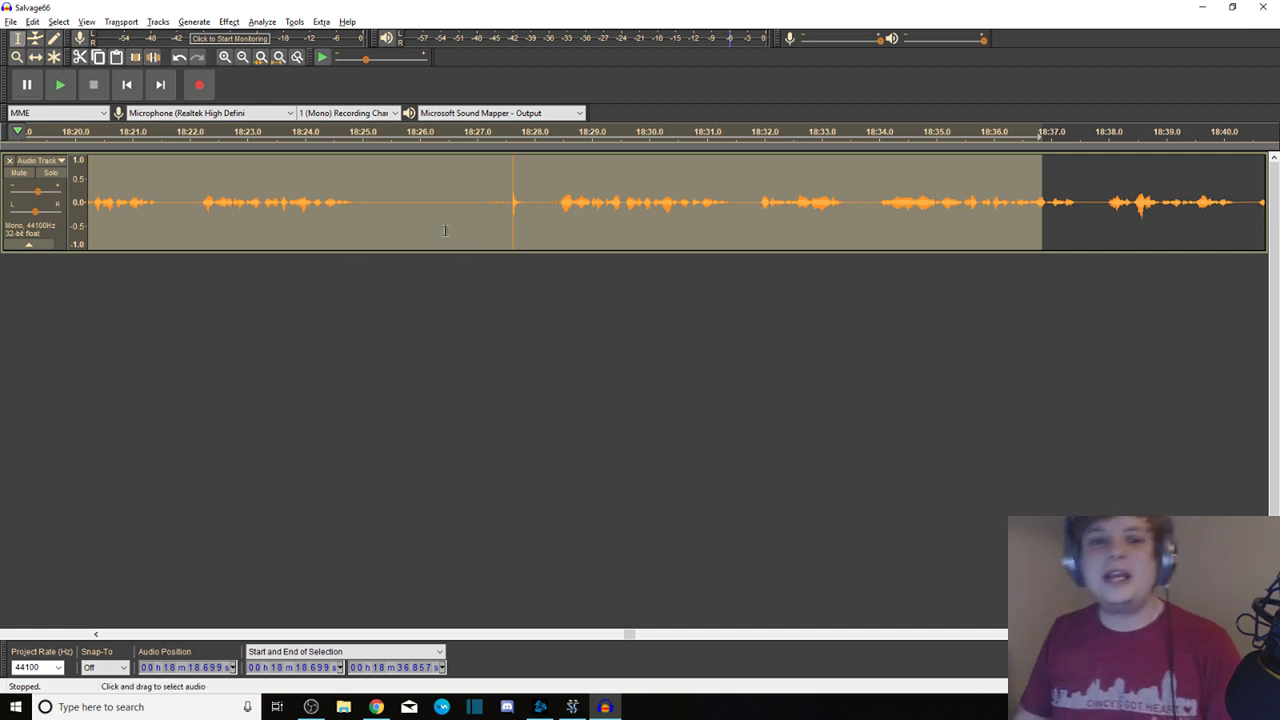
left_click(551, 210)
key("space")
left_click_drag(557, 195, 366, 190)
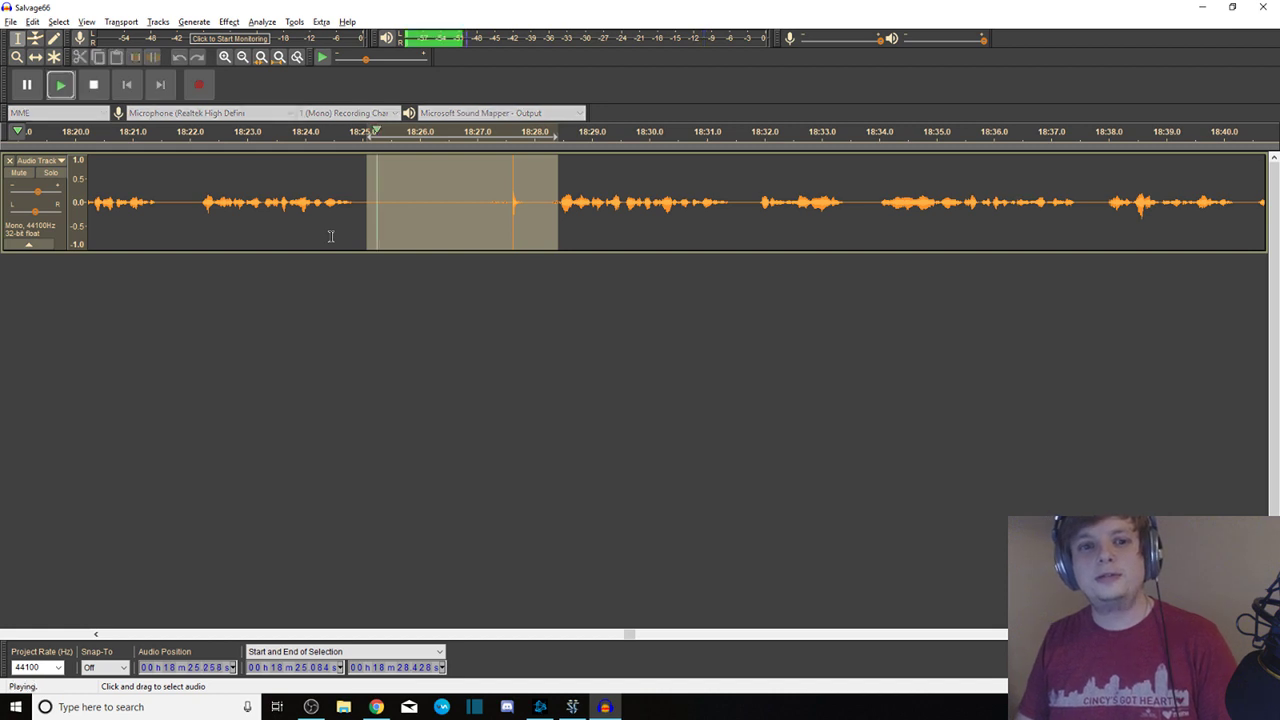
left_click_drag(366, 200, 196, 200)
key("space")
key("space")
key("Delete")
key("space")
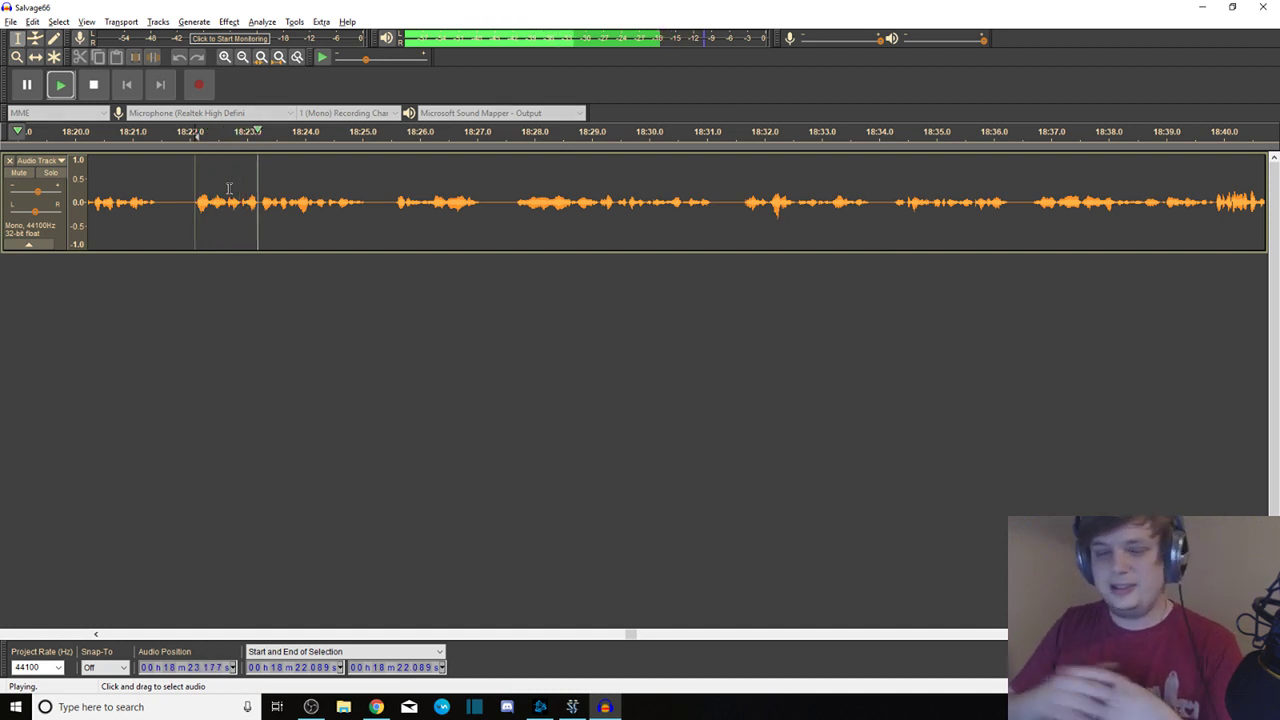
Trim the short pause before about 18:22 and delete the rejected take with its click from 18:10.130 to 18:14.565
left_click_drag(186, 178, 86, 178)
key("Delete")
left_click(485, 190)
key("space")
key("space")
left_click_drag(482, 190, 224, 170)
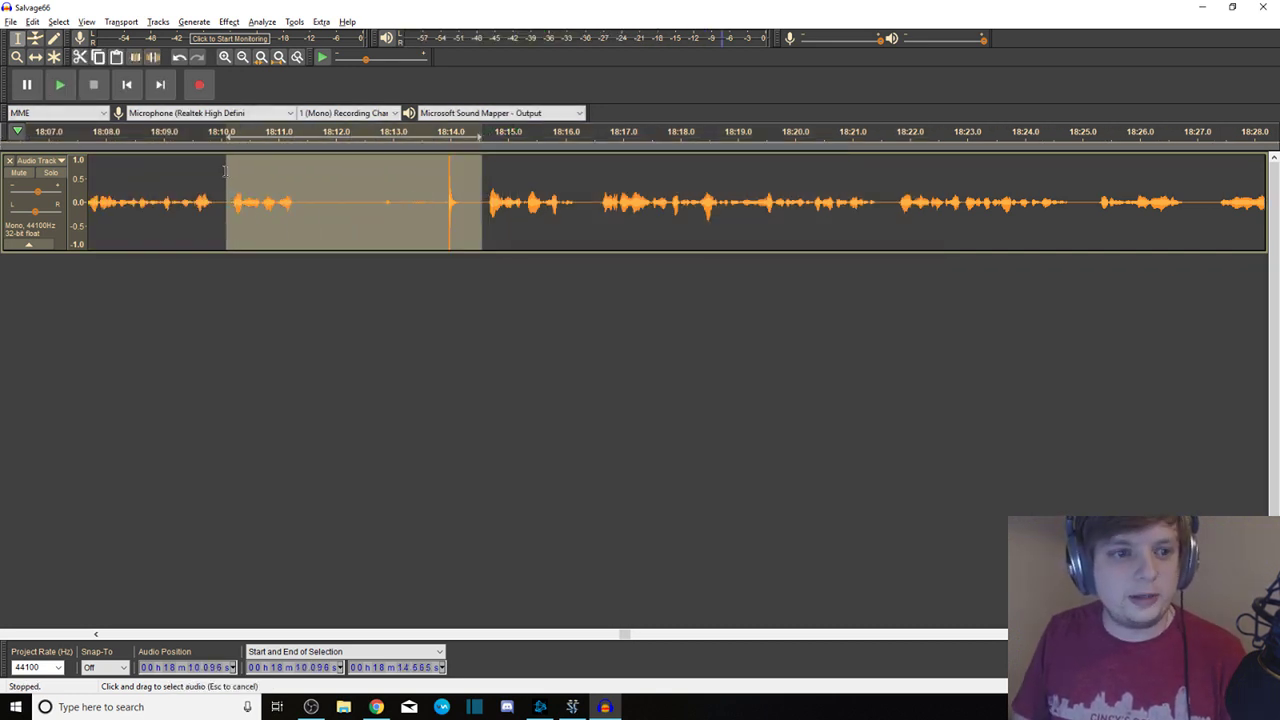
key("space")
key("space")
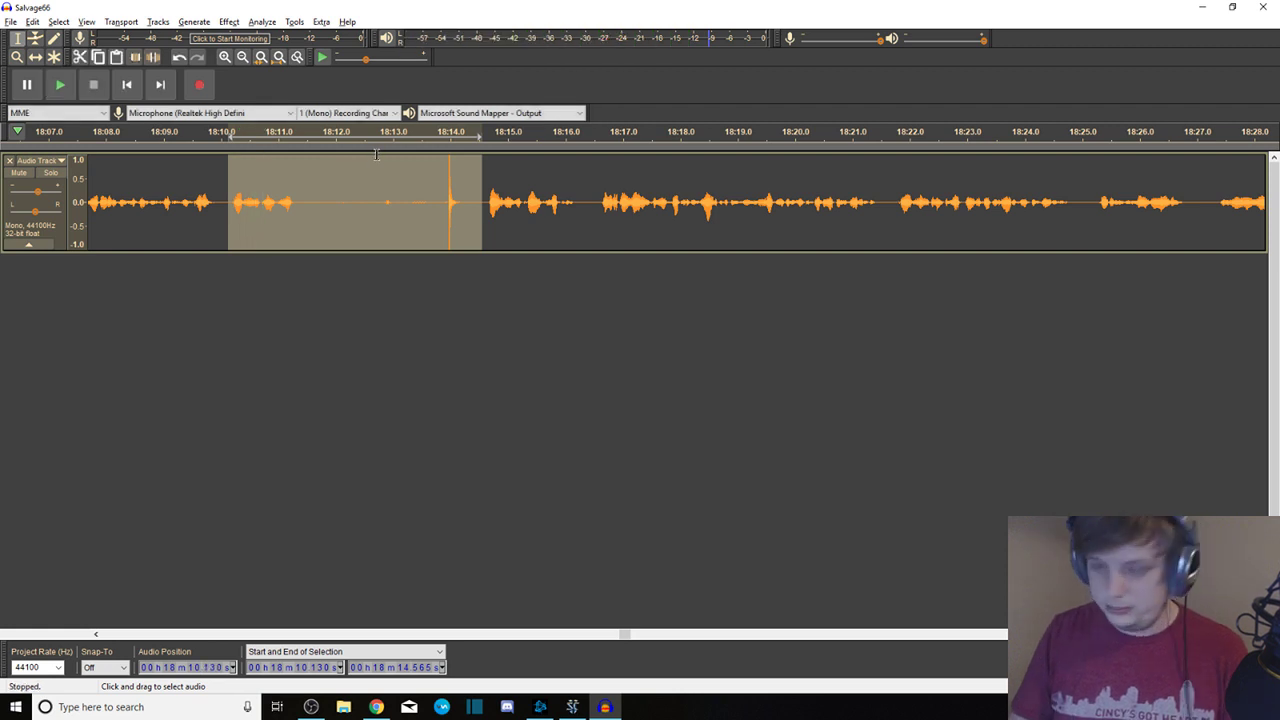
key("Delete")
key("space")
key("space")
Trim the short pause at about 18:06 and delete the long pause from 18:00.796 to about 18:03.3
left_click_drag(232, 190, 5, 190)
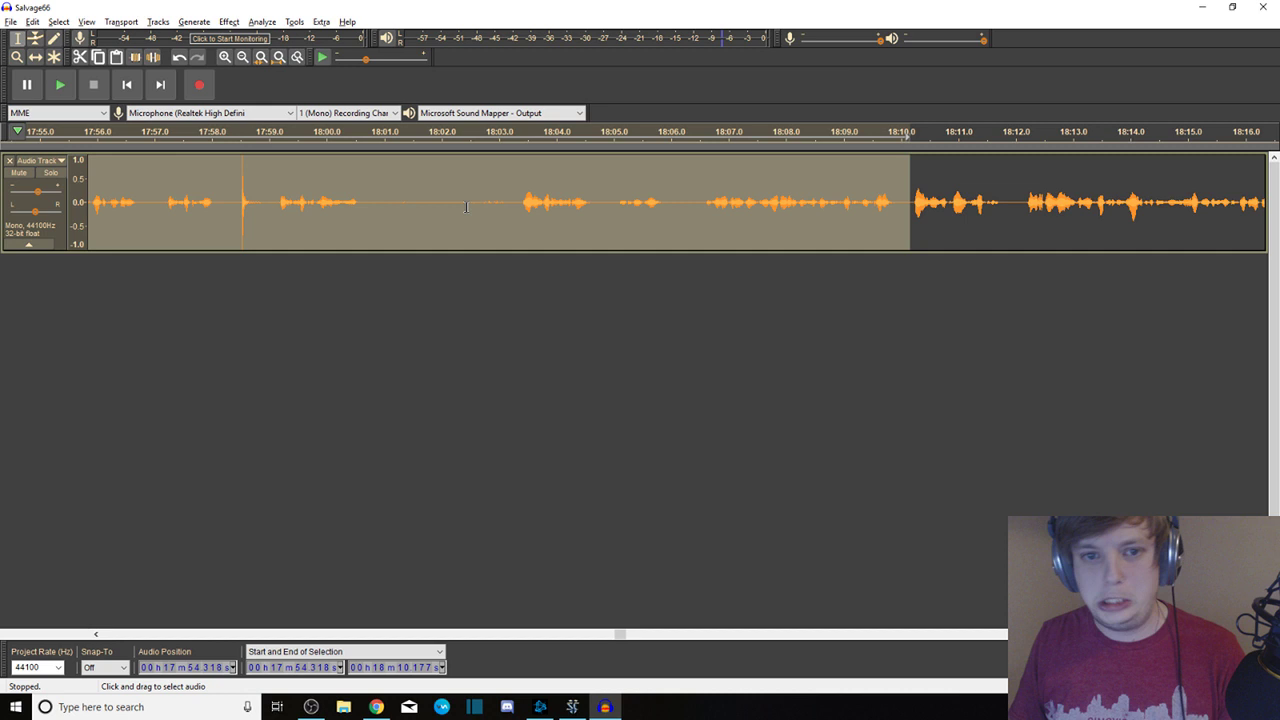
left_click_drag(675, 190, 691, 188)
key("Delete")
left_click_drag(519, 187, 372, 183)
key("Delete")
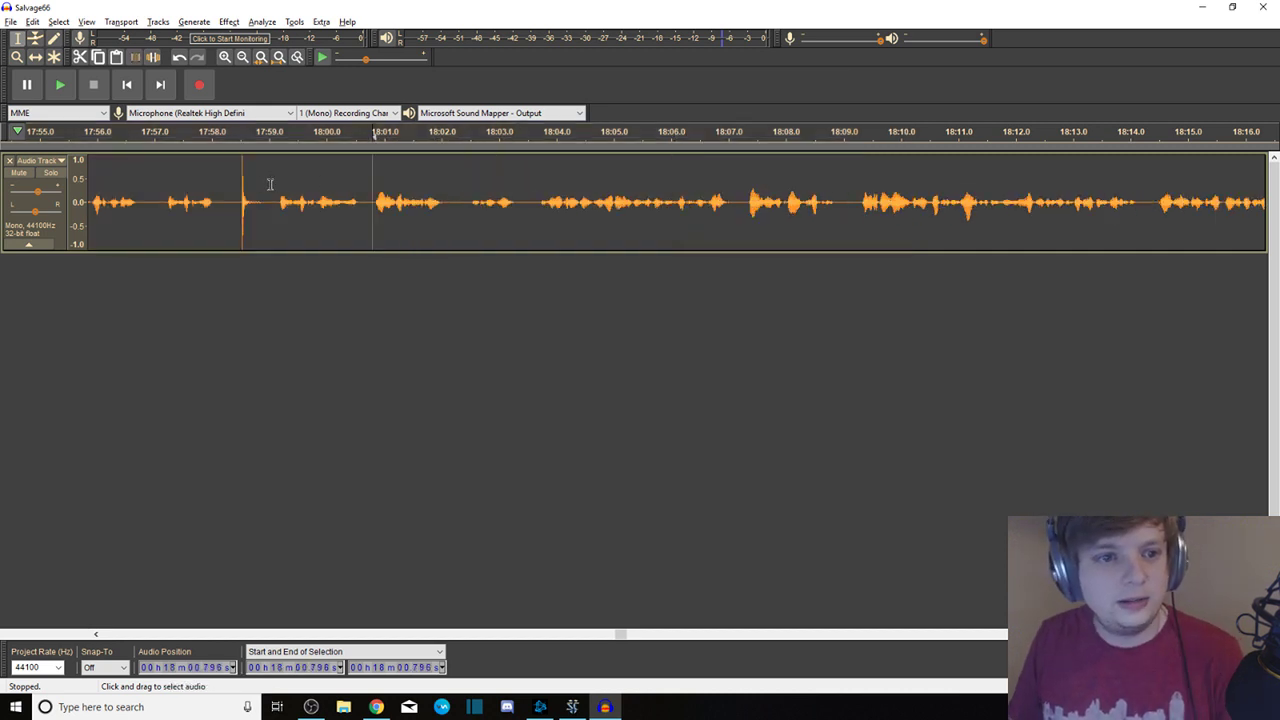
Listen to the speech around the click at about 17:58.5 and delete the click with the rejected phrase before it
left_click(270, 186)
key("space")
key("space")
left_click_drag(260, 186, 57, 192)
key("space")
key("Delete")
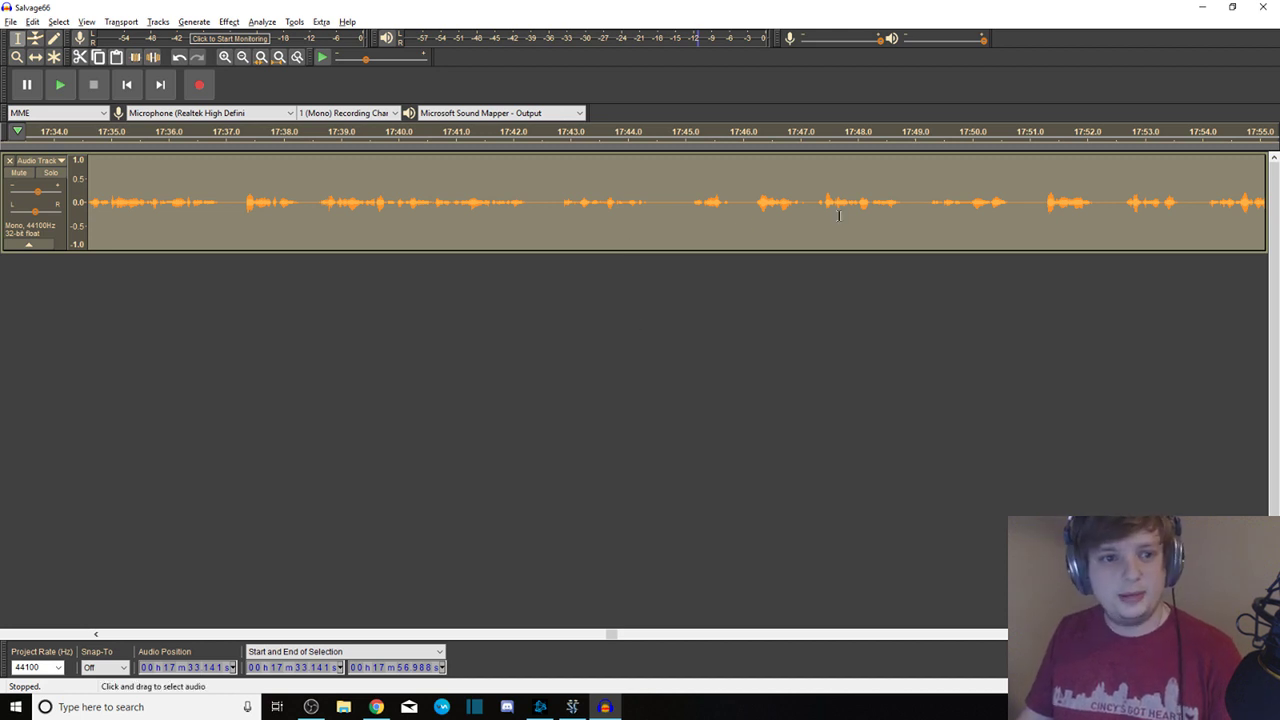
Delete the pause from 16:10.838 to 16:11.221 and trim the next one at about 16:12
left_click_drag(1232, 190, 90, 195)
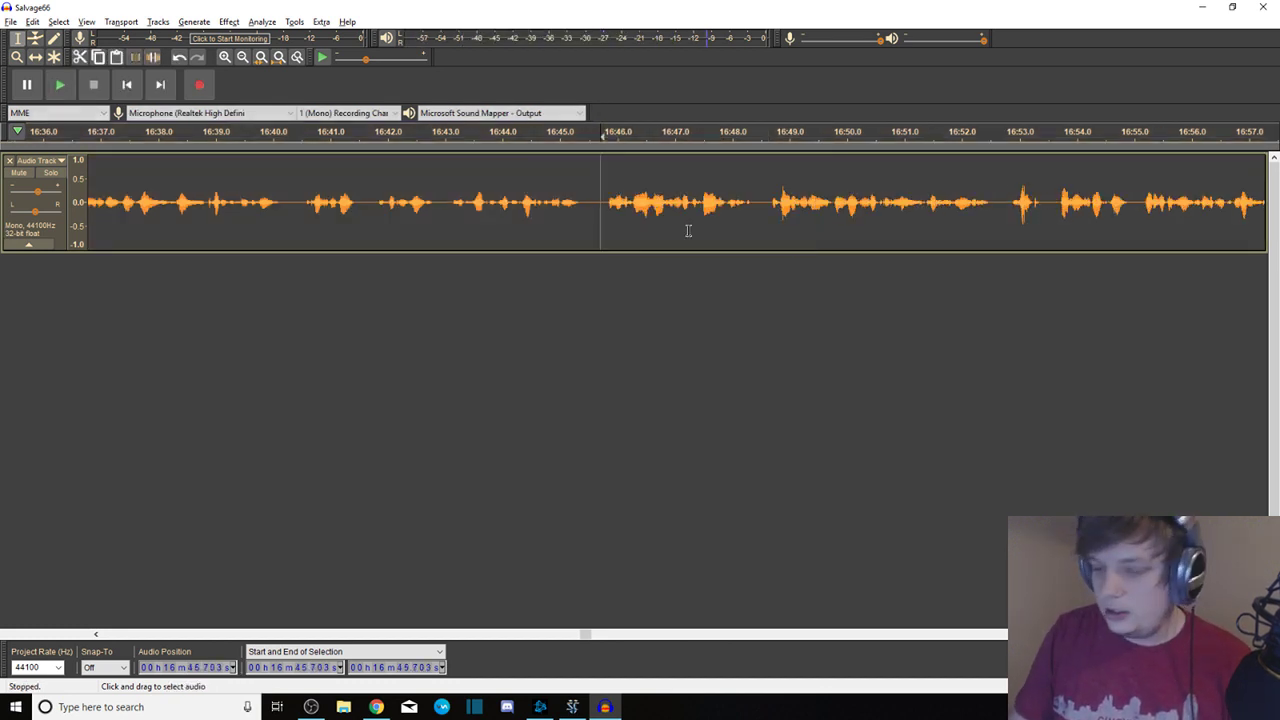
left_click_drag(579, 215, 5, 218)
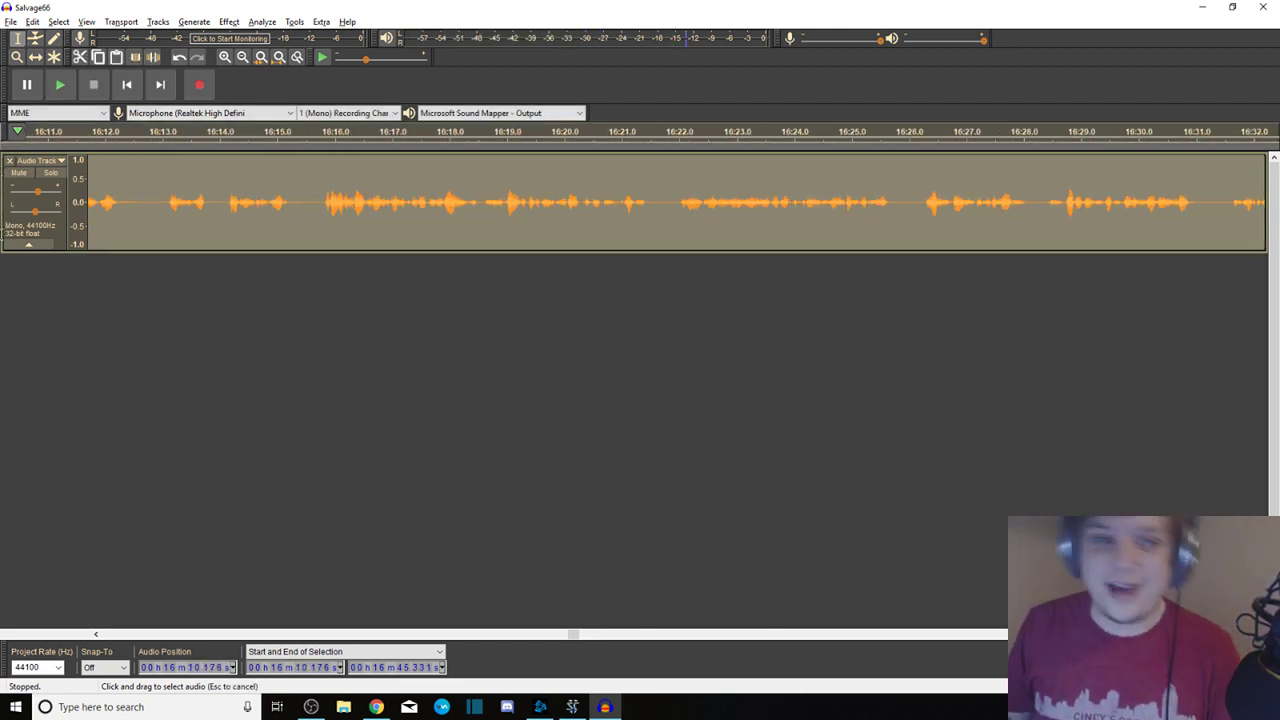
left_click_drag(18, 229, 18, 229)
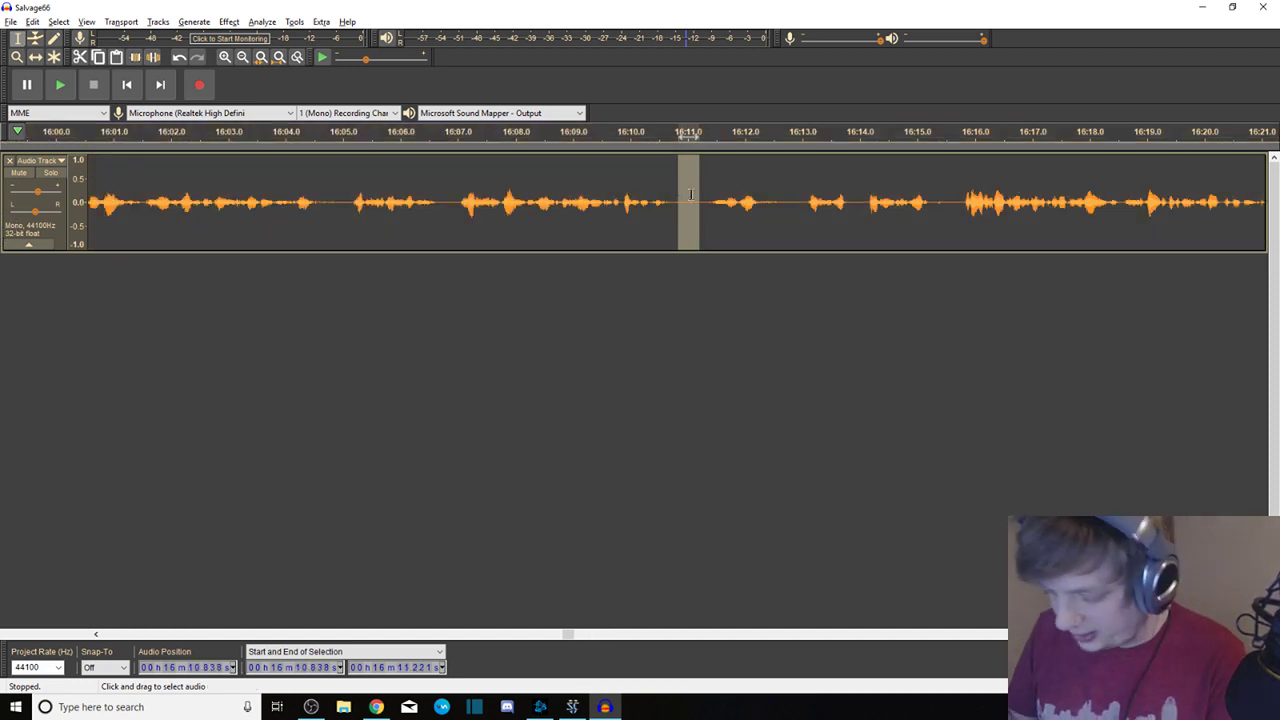
key("Delete")
left_click(757, 200, "shift")
key("Delete")
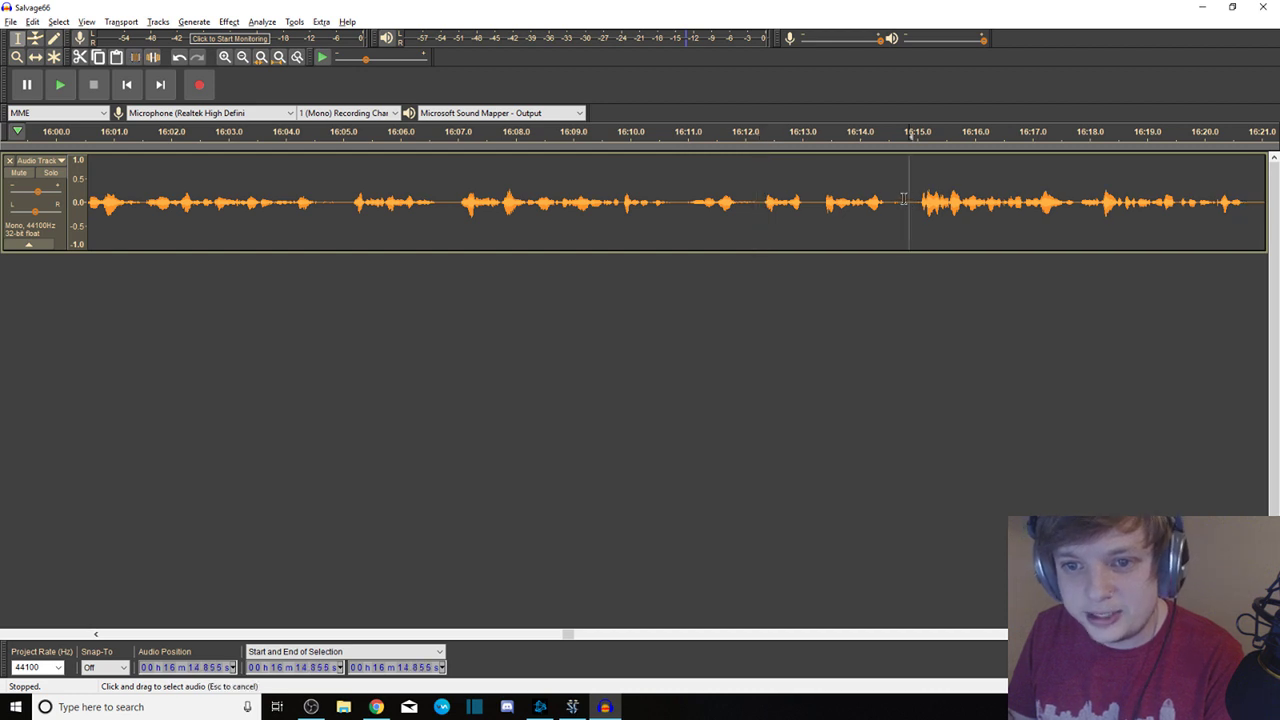
Compare the takes around the click at about 15:58 and delete from about 15:53.2 to 15:59.3
left_click_drag(714, 200, 80, 200)
left_click(838, 200)
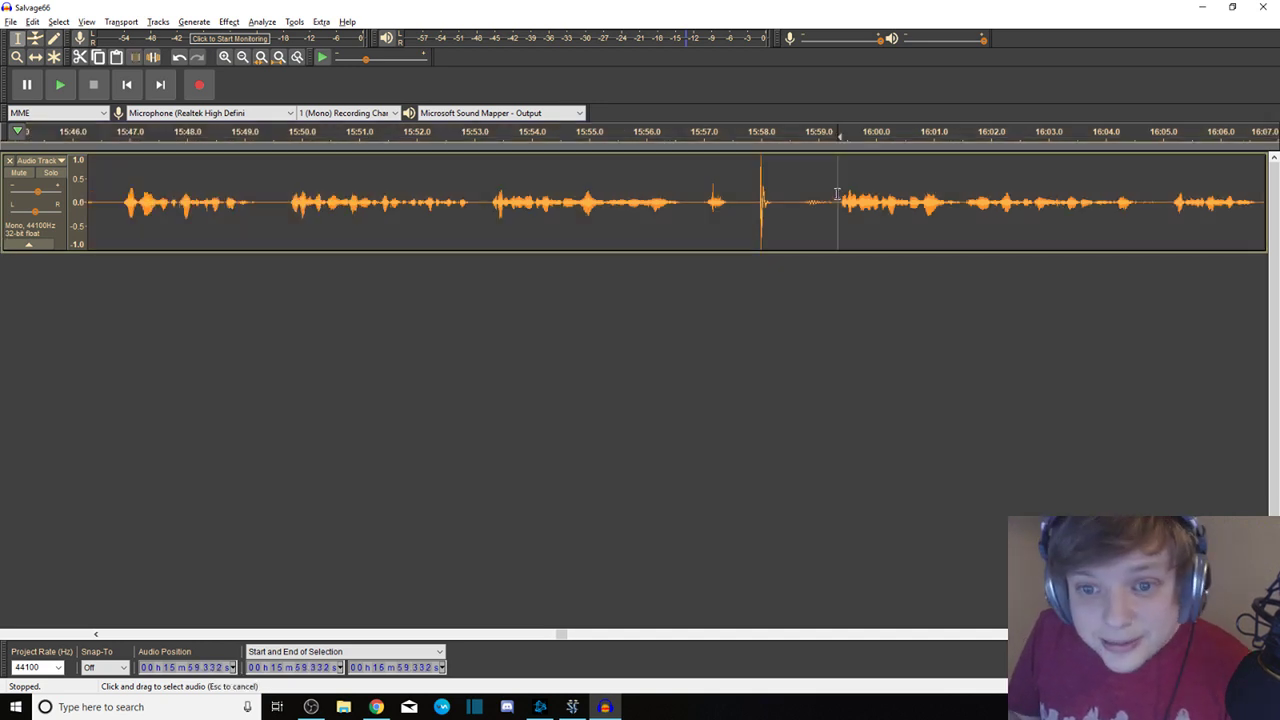
key("space")
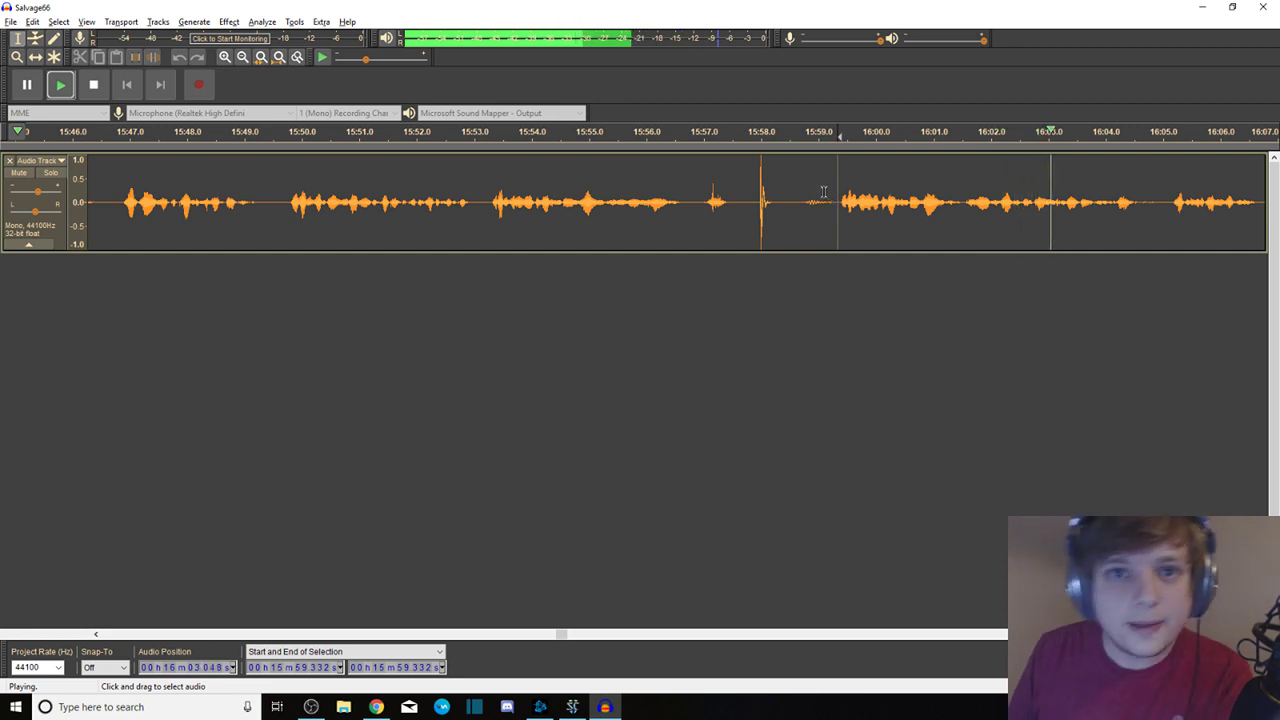
key("space")
left_click_drag(834, 193, 8, 226)
key("space")
key("space")
key("Delete")
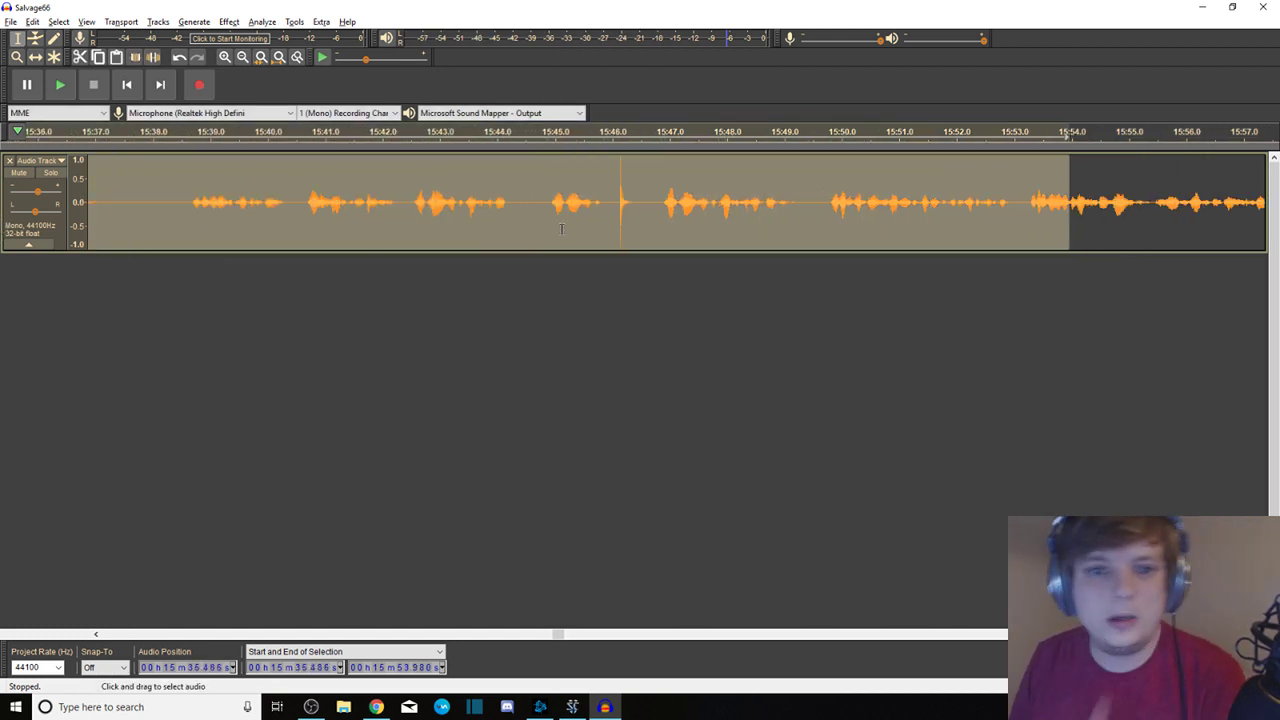
Listen to the takes around the click at about 15:46, including the section from 15:44.727 to 15:46.654
left_click(648, 197)
key("space")
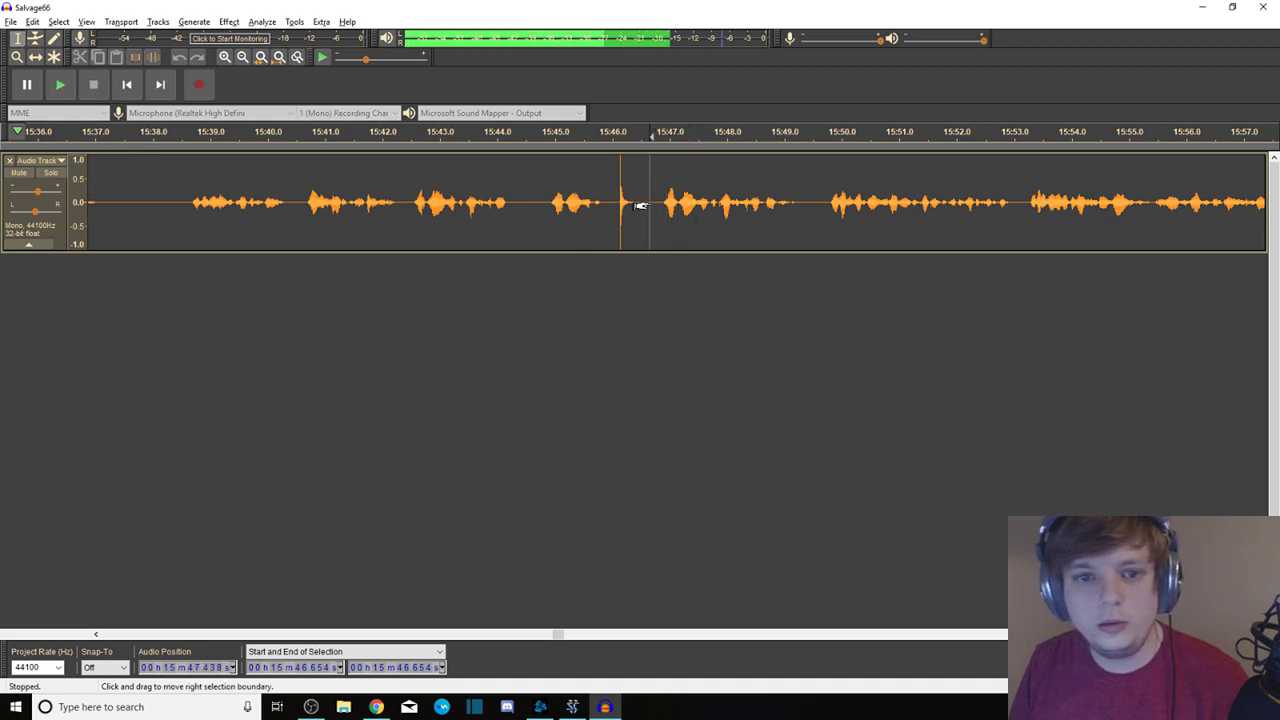
left_click(548, 195, "shift")
left_click_drag(518, 189, 527, 189)
key("space")
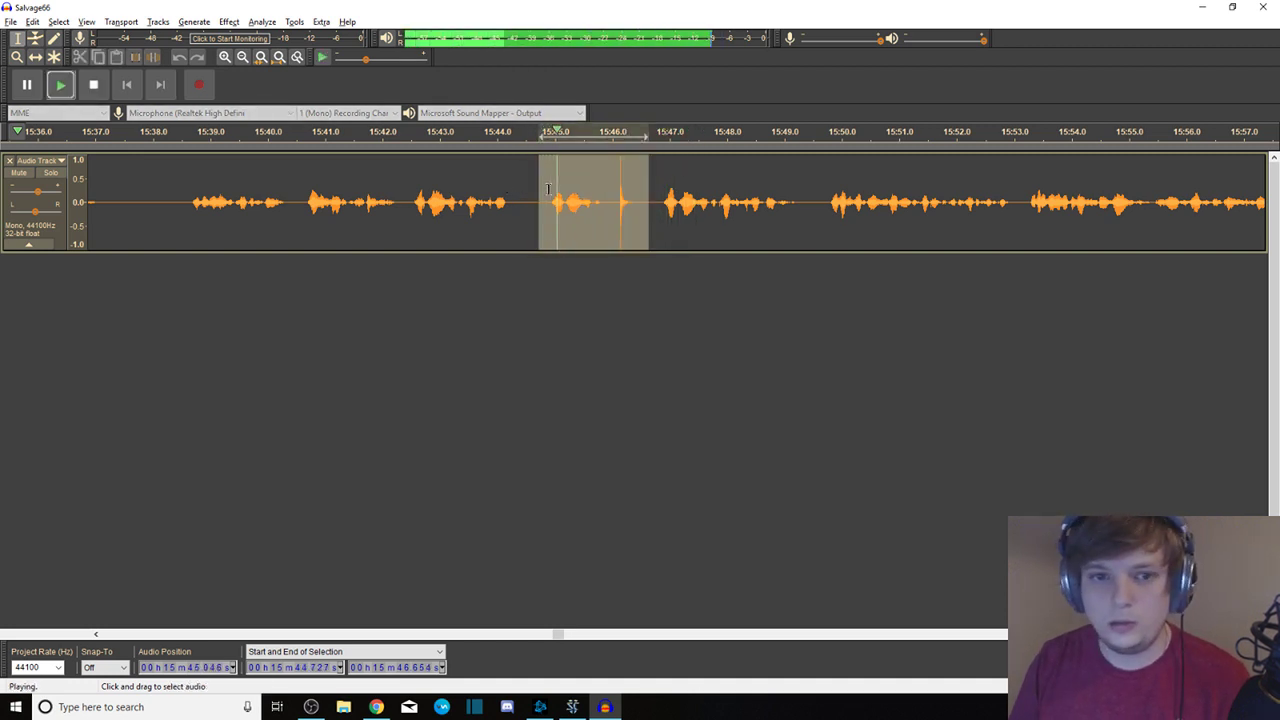
left_click_drag(521, 190, 183, 196)
left_click(451, 190)
left_click_drag(437, 190, 22, 217)
left_click(453, 190)
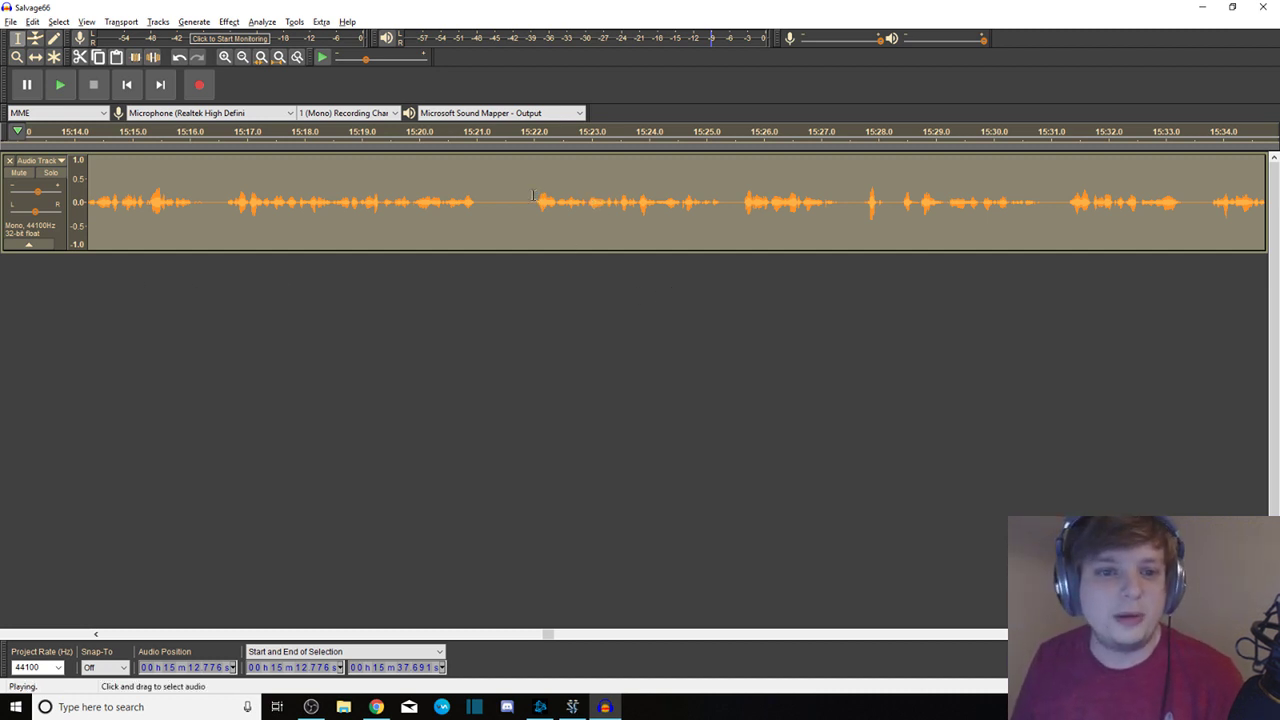
Listen to the speech before the click at about 15:07, delete from 15:03.105 to 15:08.237 and play back the join
left_click_drag(95, 200, 5, 170)
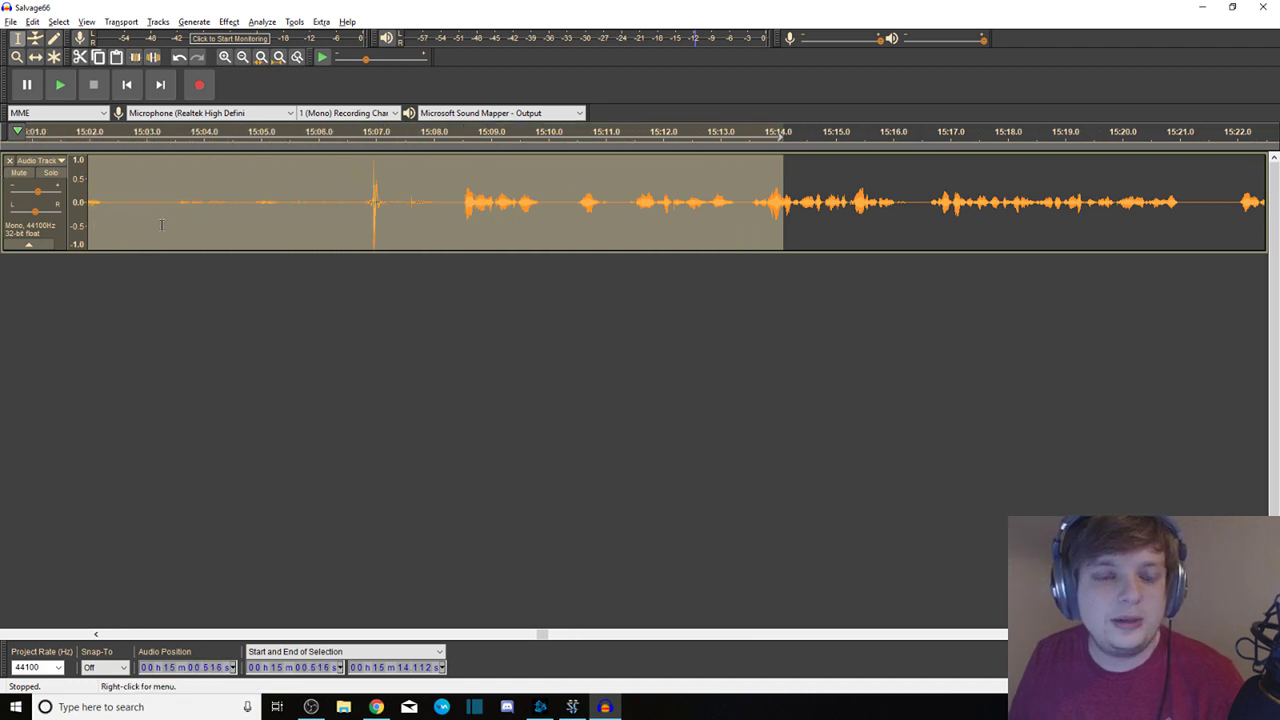
left_click(462, 198)
left_click_drag(463, 198, 176, 181)
key("space")
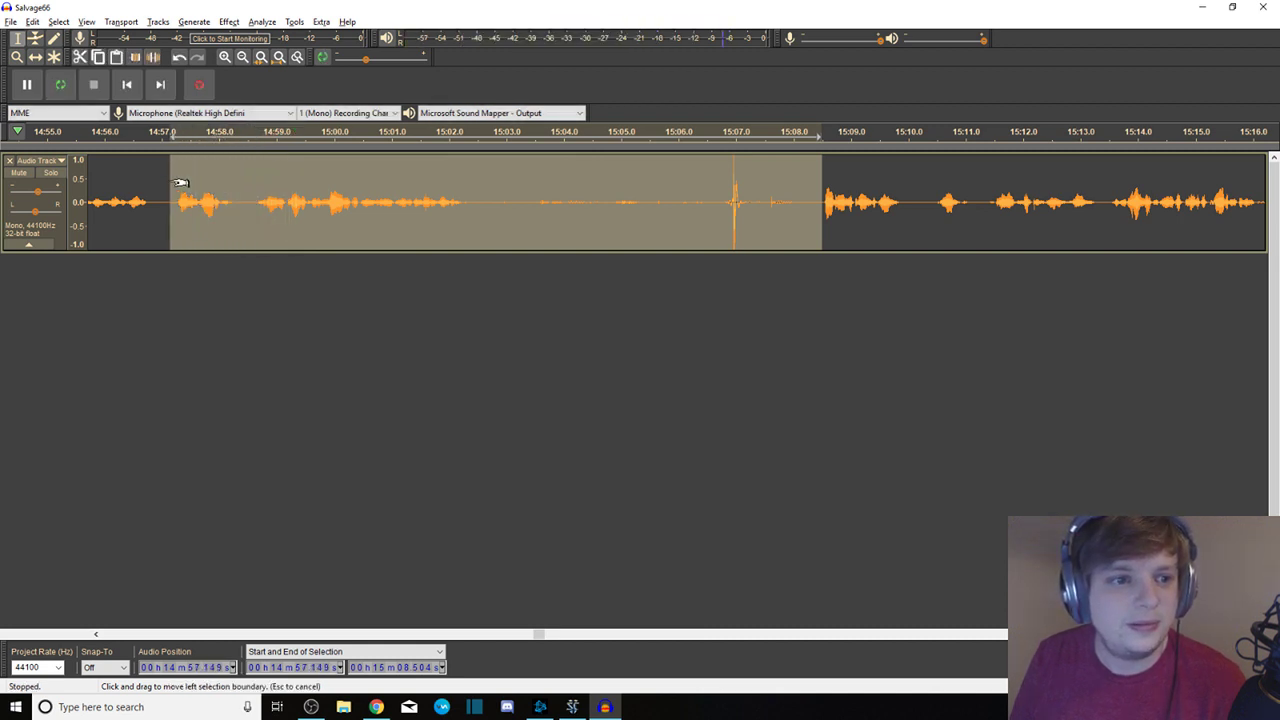
key("space")
left_click_drag(512, 188, 806, 180)
key("space")
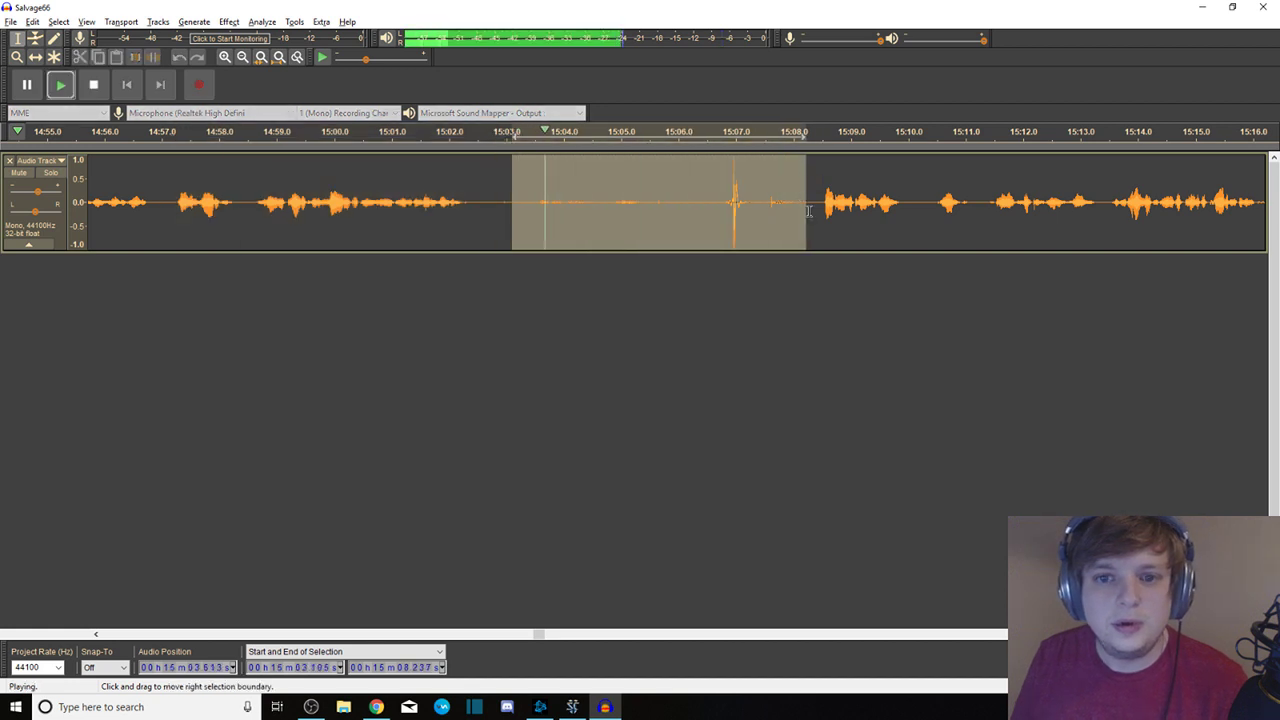
key("Delete")
key("space")
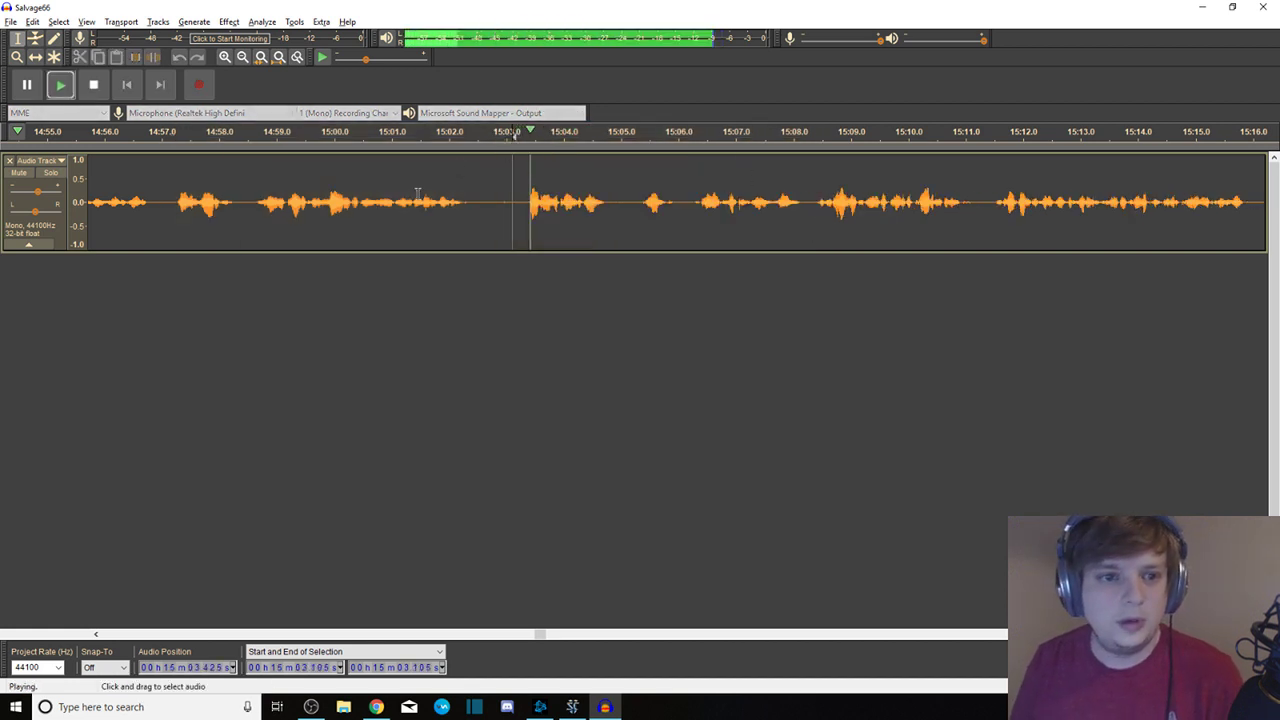
left_click(418, 176)
key("space")
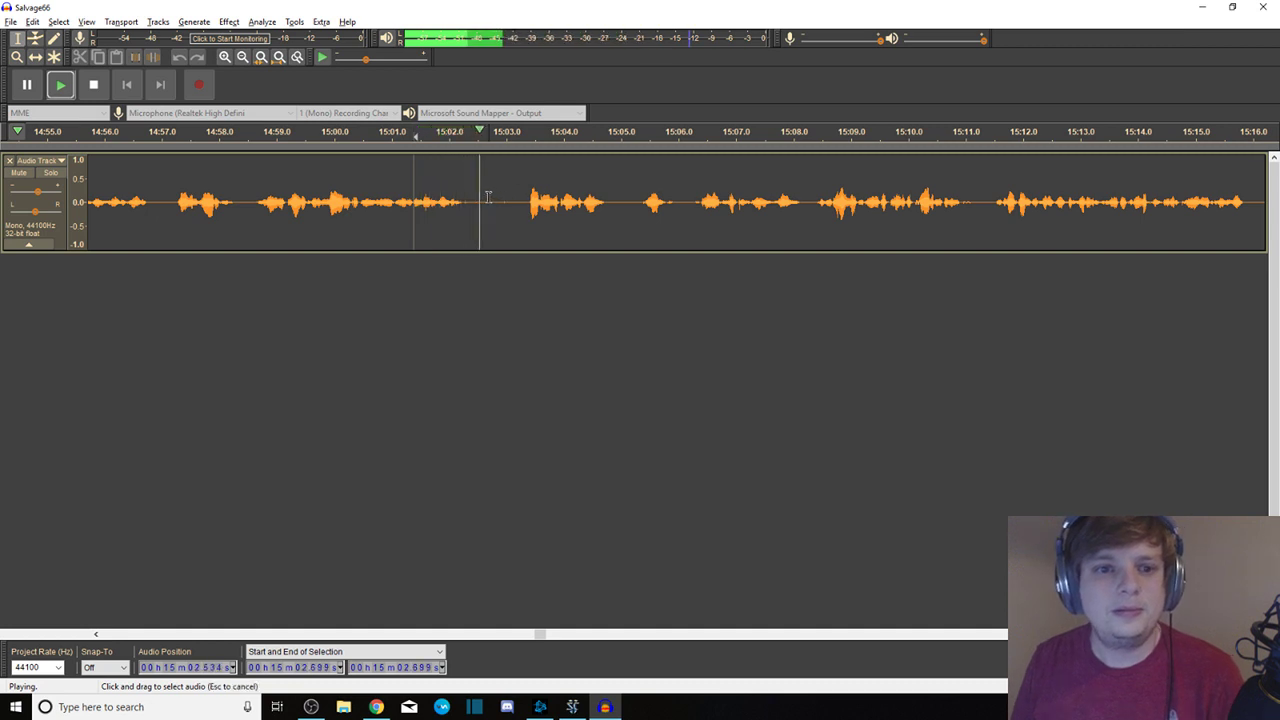
Delete the silence from 15:02.699 to about 15:03.2, trim the remaining pause and play back the join
left_click_drag(489, 190, 516, 182)
key("space")
key("Delete")
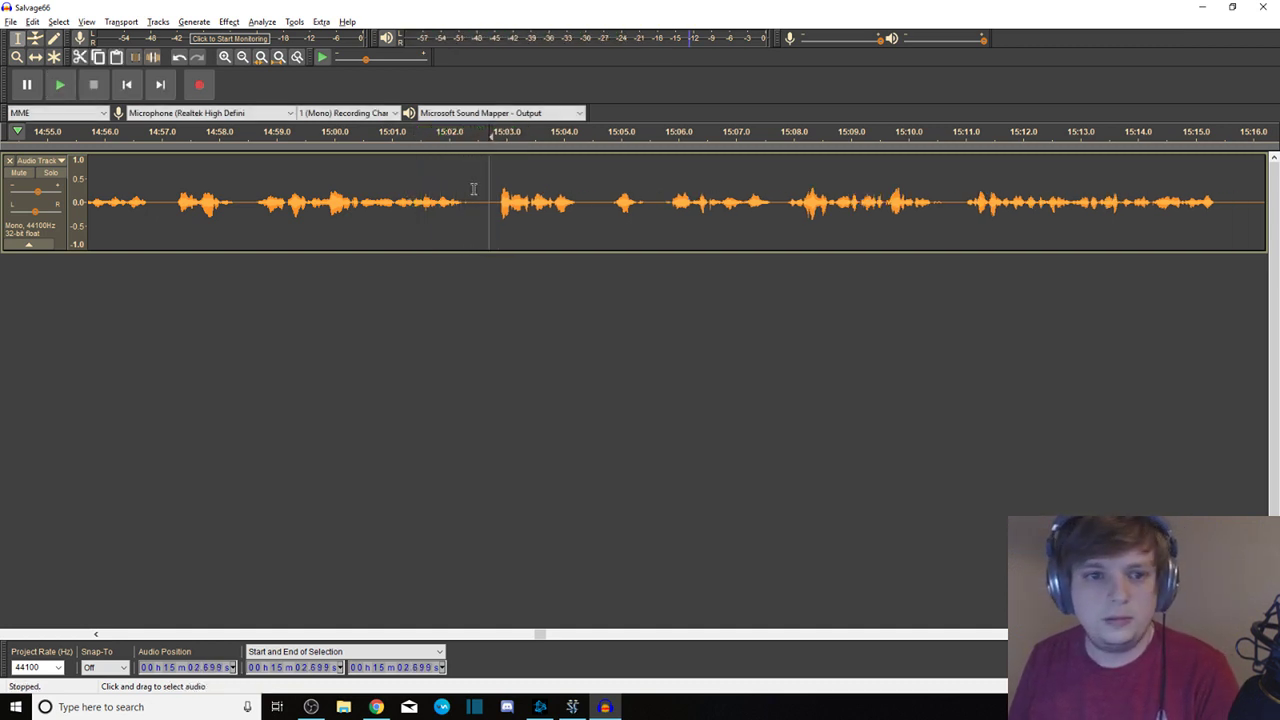
key("Delete")
key("space")
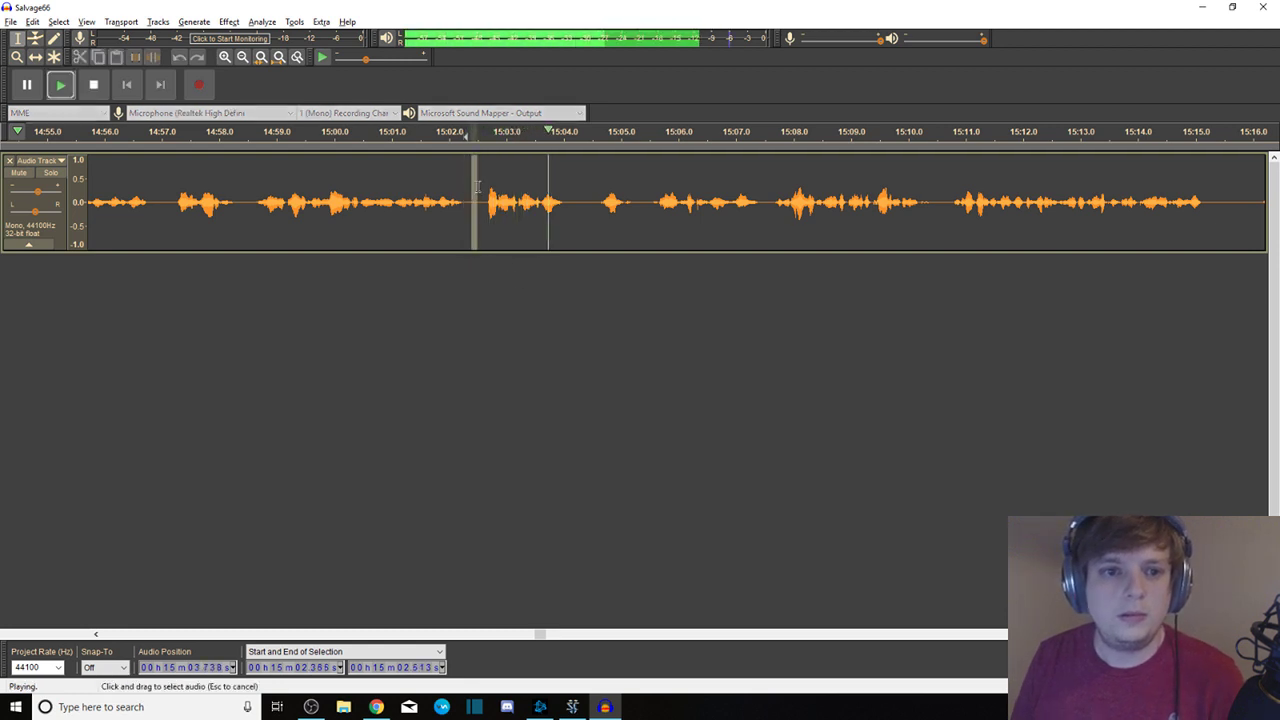
Delete the short pause from 15:02.385 to 15:02.513 and listen to the speech that follows
key("space")
key("Delete")
key("space")
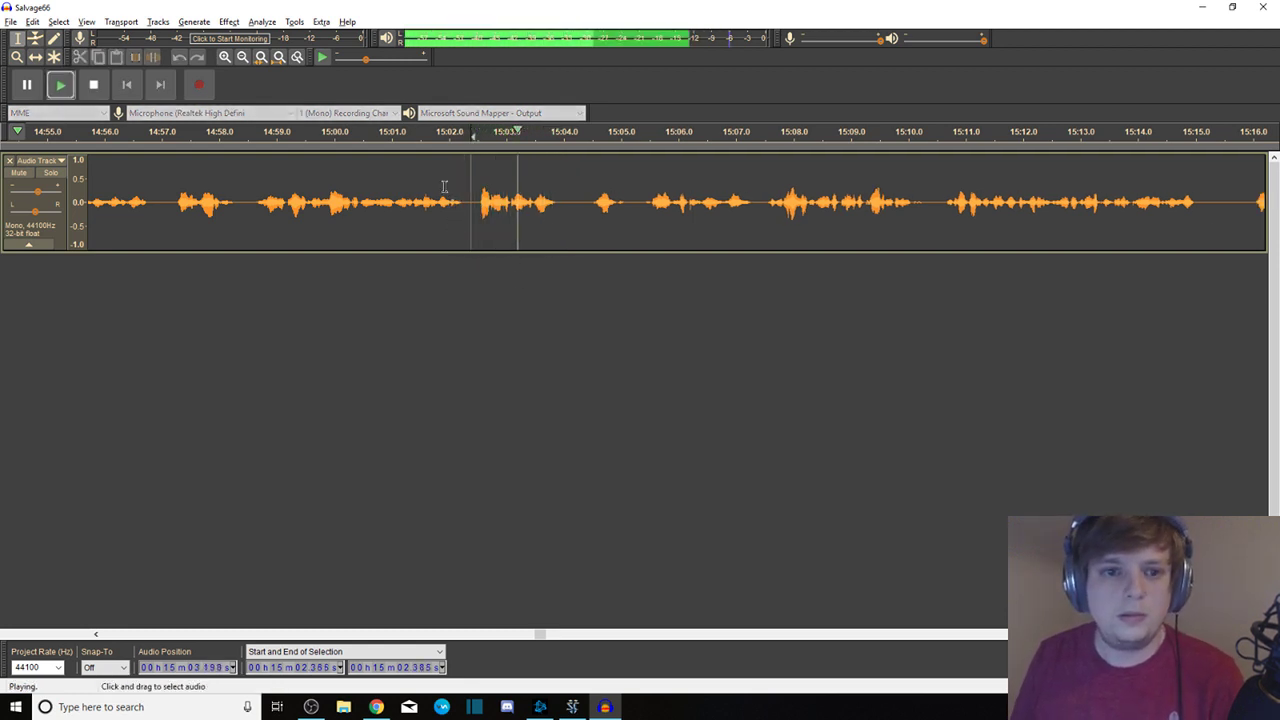
left_click_drag(567, 192, 586, 190)
key("space")
Delete the pause from 14:47.432 to about 14:49.1 and shorten the one at 14:44.344
left_click_drag(480, 195, 8, 198)
left_click_drag(612, 194, 682, 192)
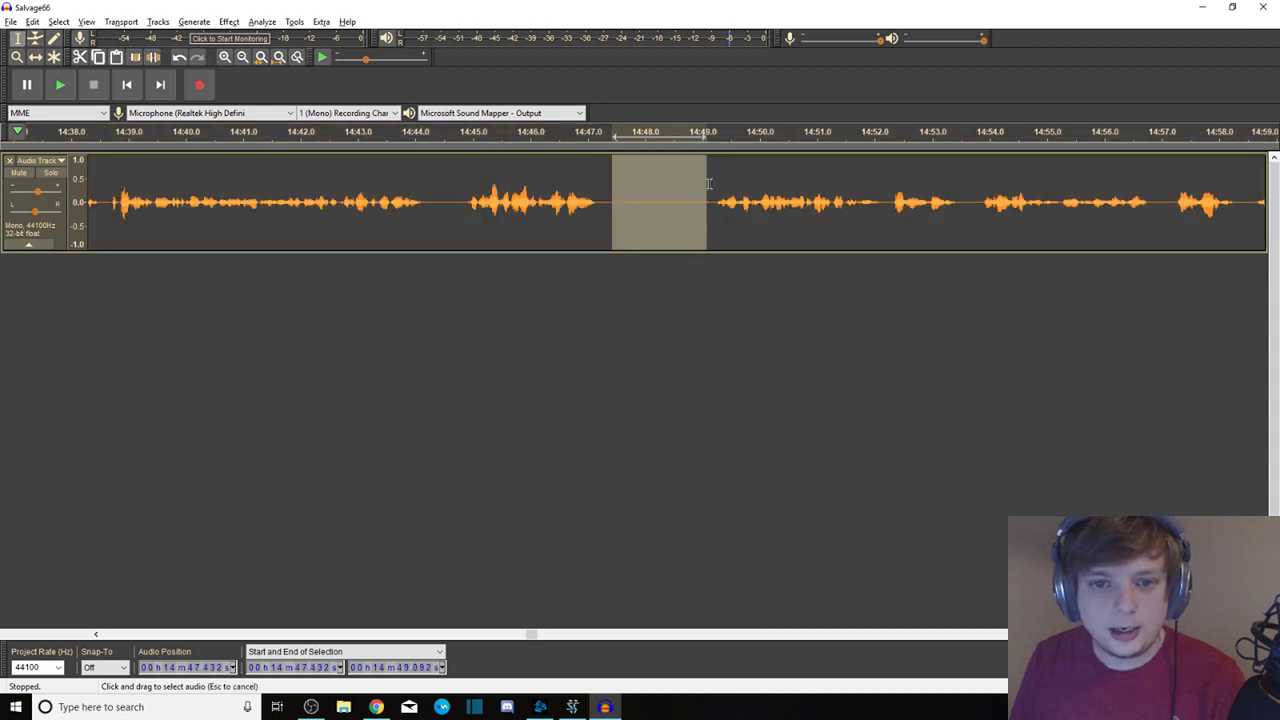
key("Delete")
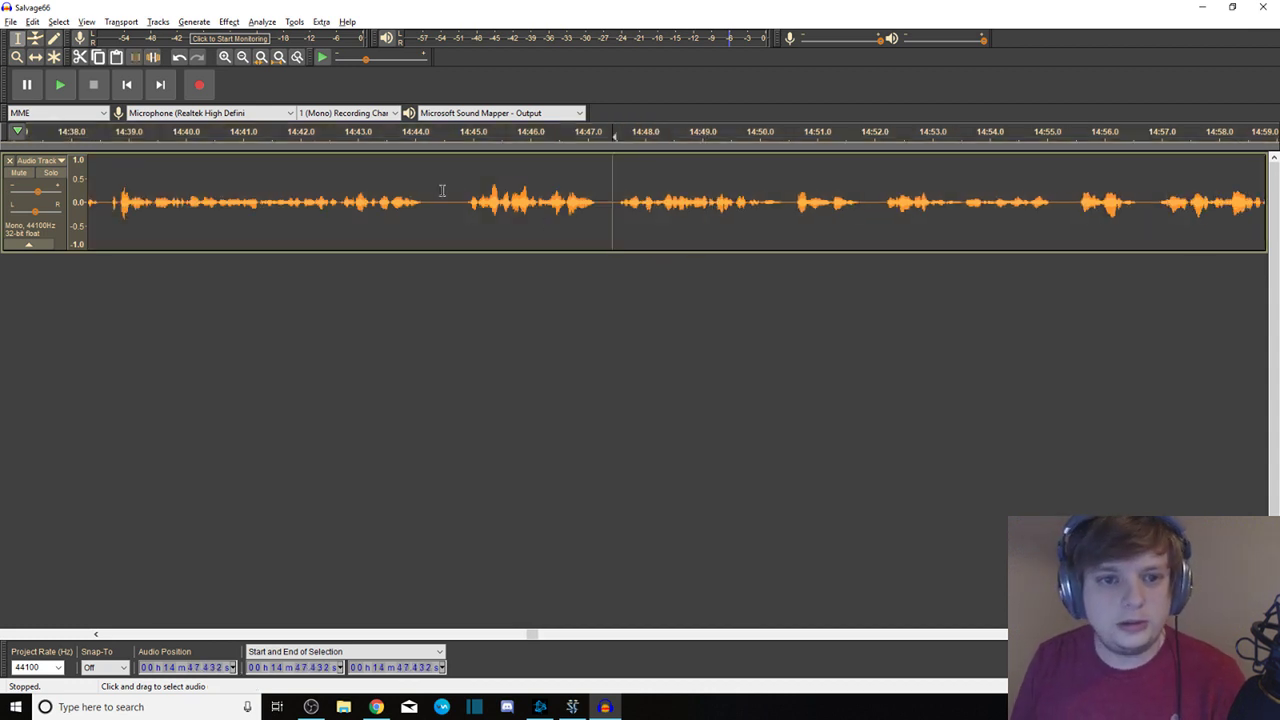
key("Delete")
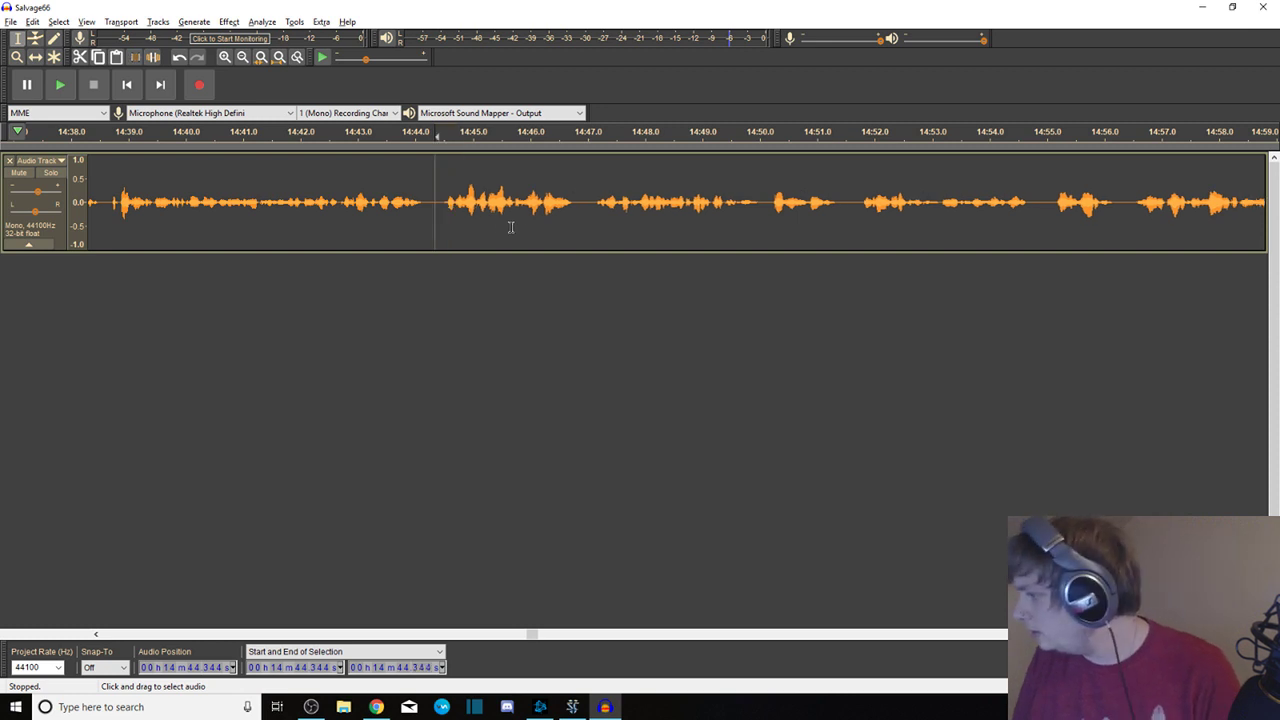
Delete the long silence from 14:30.934 to 14:36.402 and play the recording from 14:29.773
left_click_drag(430, 220, 85, 220)
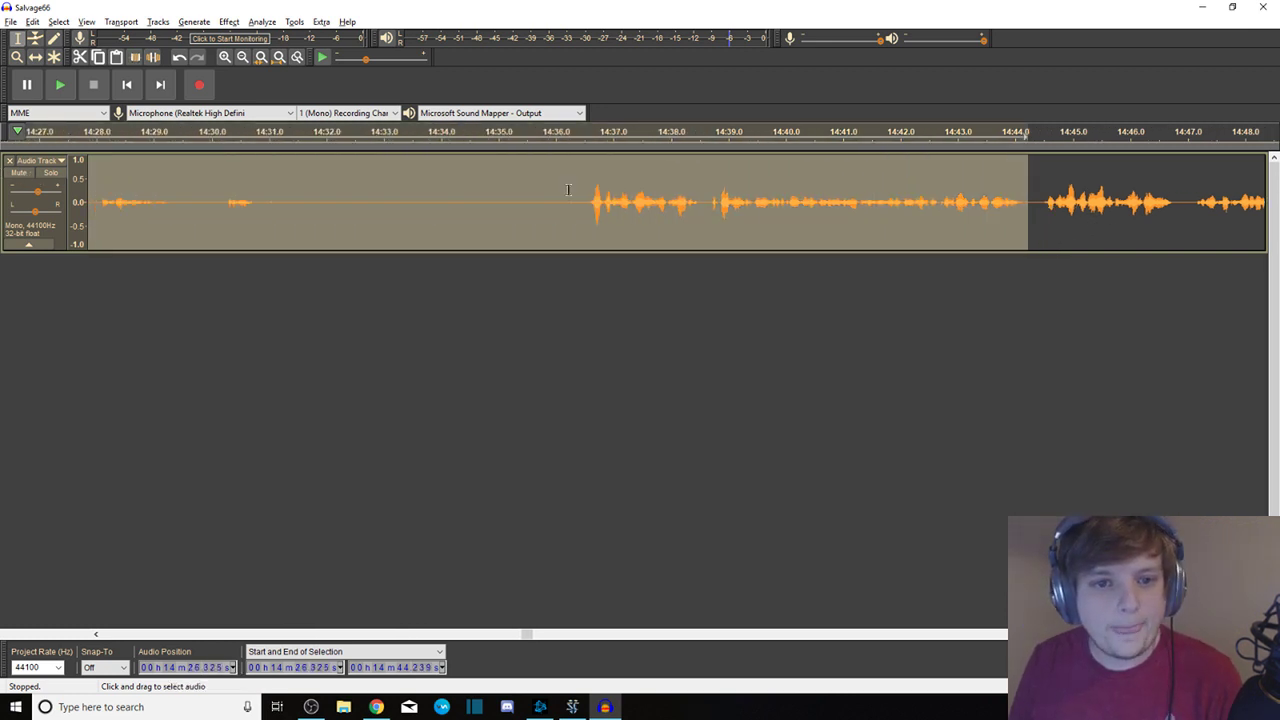
left_click_drag(577, 185, 264, 179)
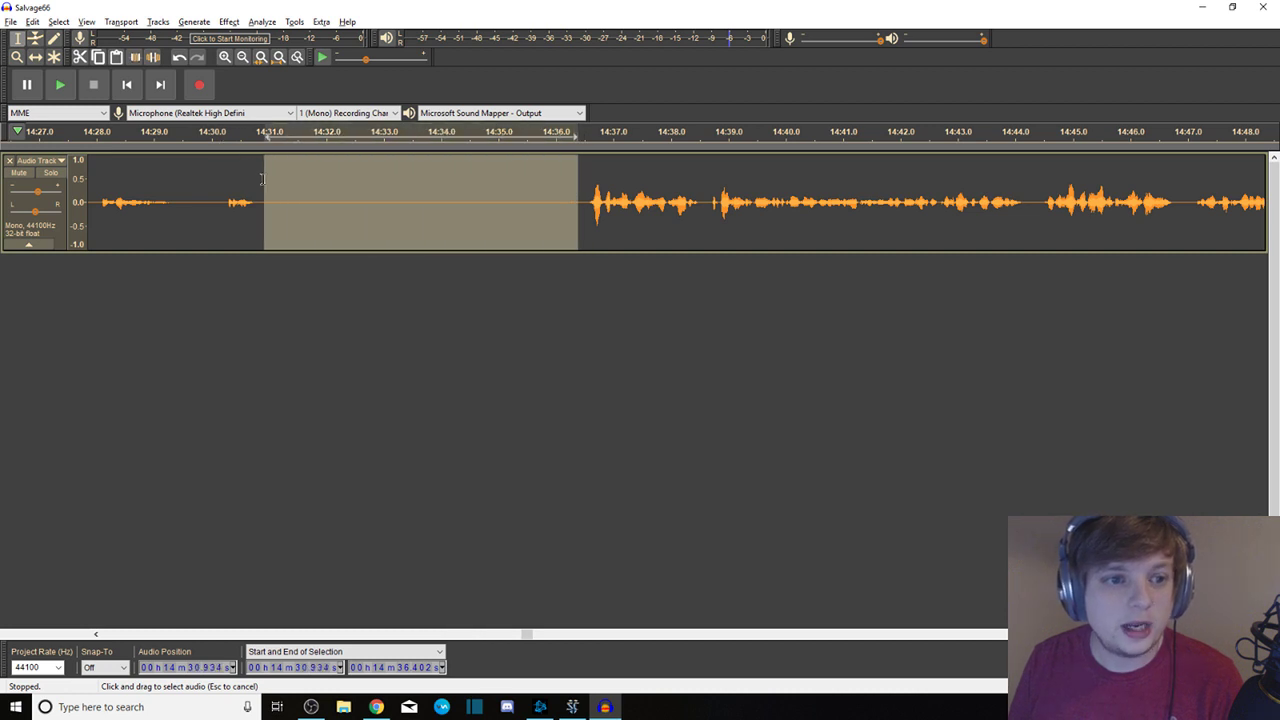
key("Delete")
left_click(199, 190)
key("space")
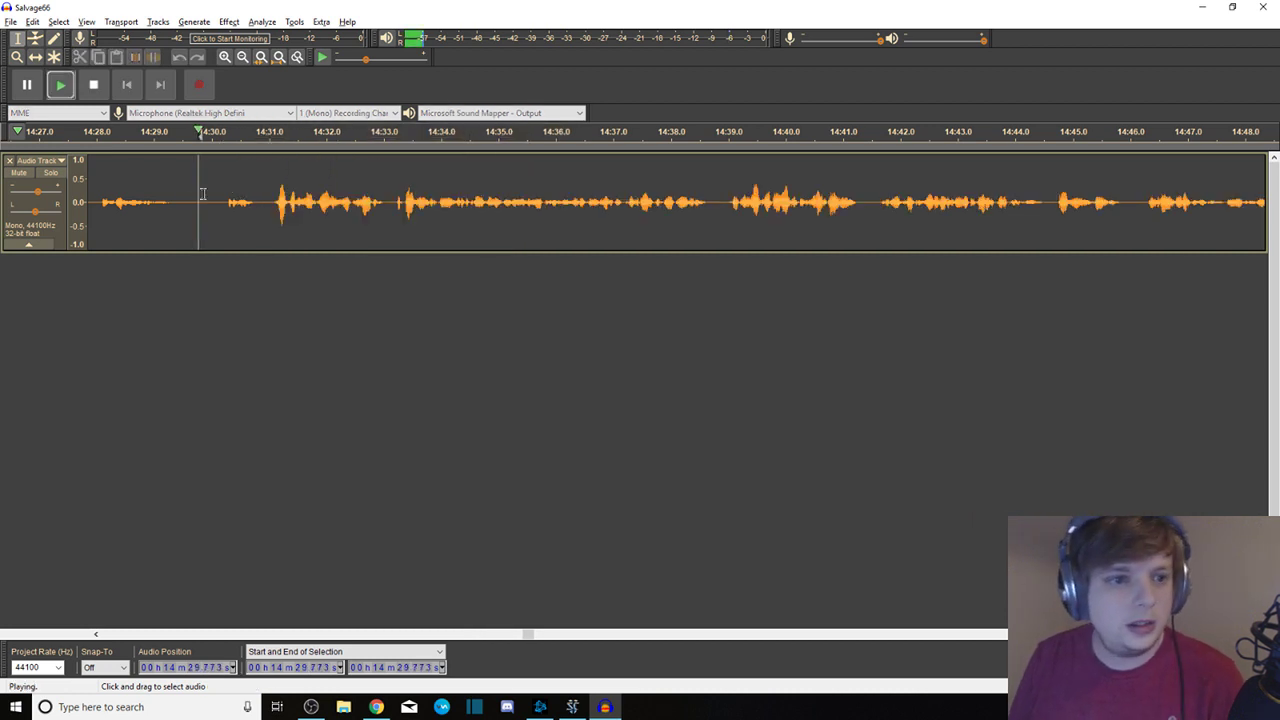
Cut the rejected audio leading up to the phrase at about 14:31 and play back the joins
left_click_drag(268, 190, 293, 176)
key("space")
key("Delete")
key("Delete")
key("space")
key("space")
Listen to the take from 14:12.265 to 14:15.377 and to the earlier speech from 14:08.306
key("space")
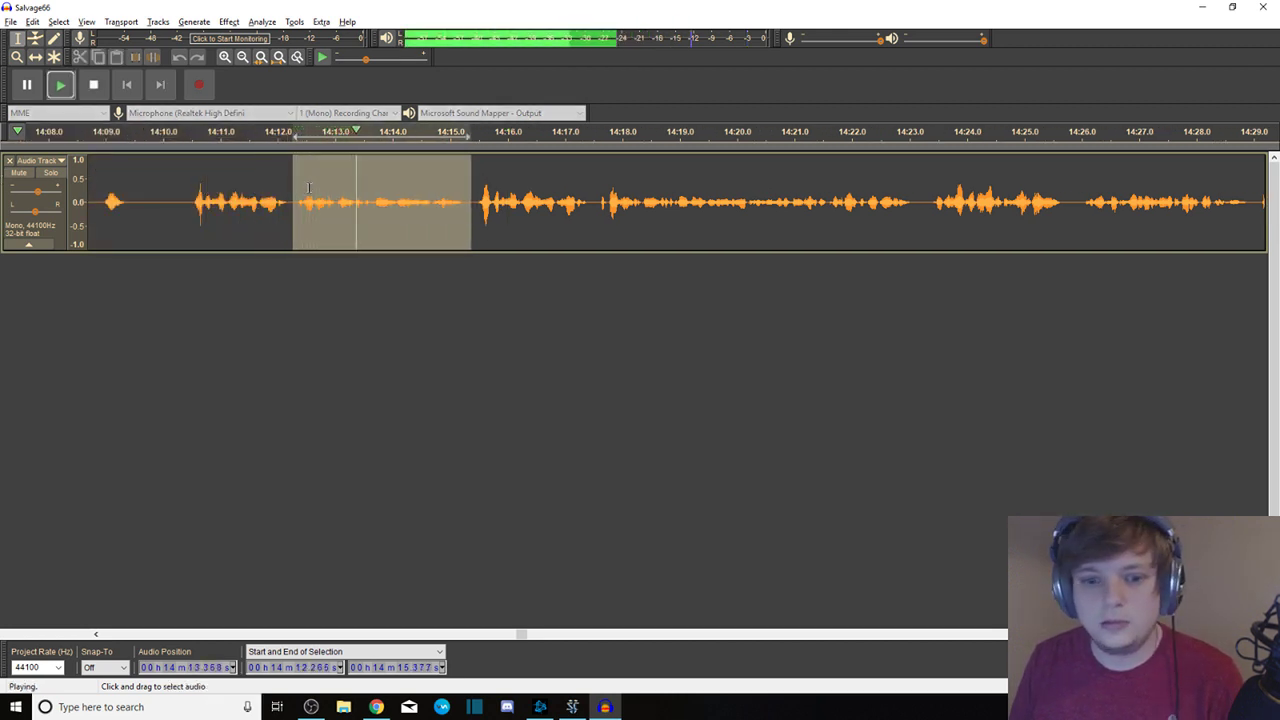
key("space")
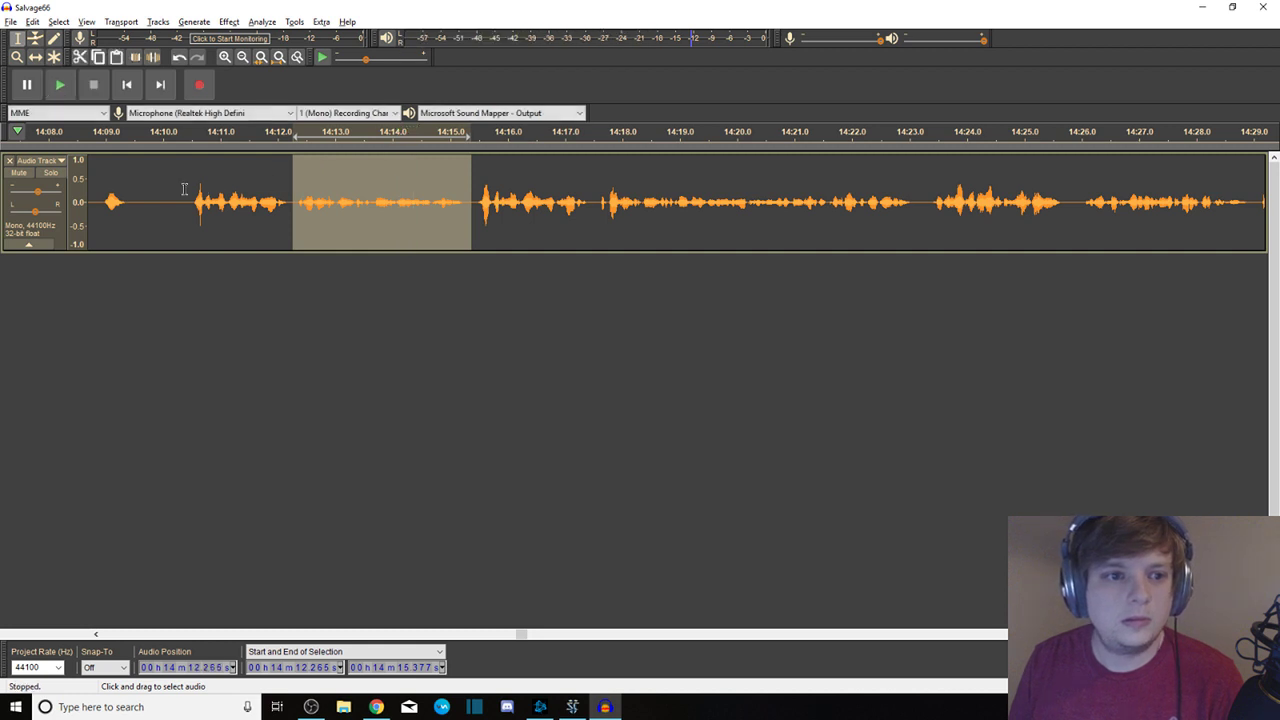
left_click_drag(142, 189, 80, 190)
left_click(247, 192)
key("space")
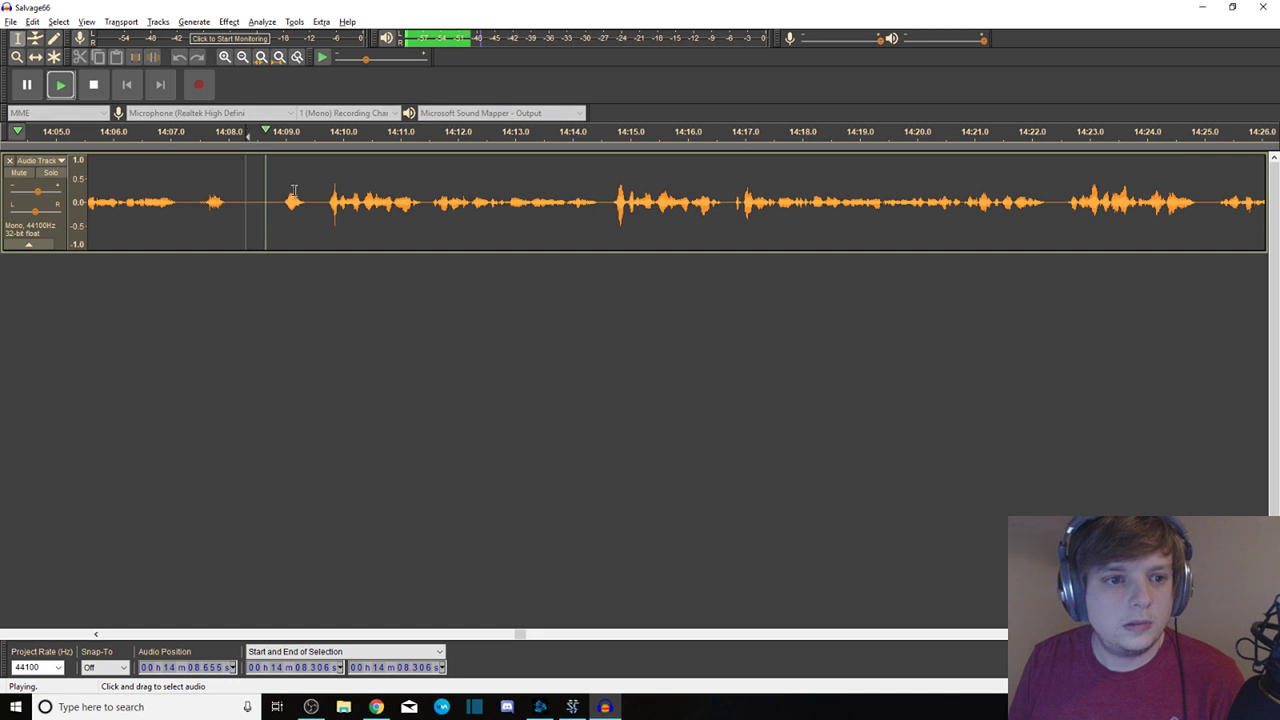
Delete the audio from 14:07.354 to about 14:09.6 and play back the join
left_click_drag(321, 190, 190, 190)
key("space")
key("Delete")
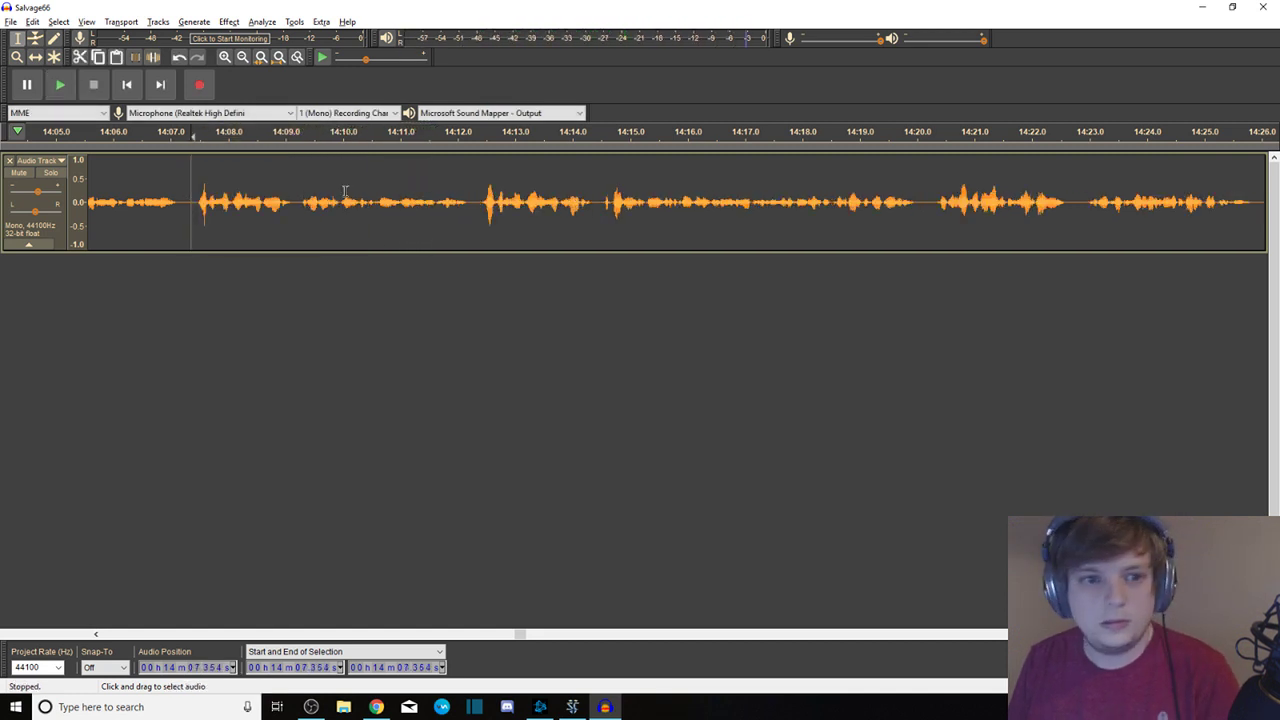
key("space")
Delete the rejected takes from 14:07.354 to about 14:12.4 and play back the join
left_click_drag(431, 190, 474, 198)
key("space")
key("Delete")
key("space")
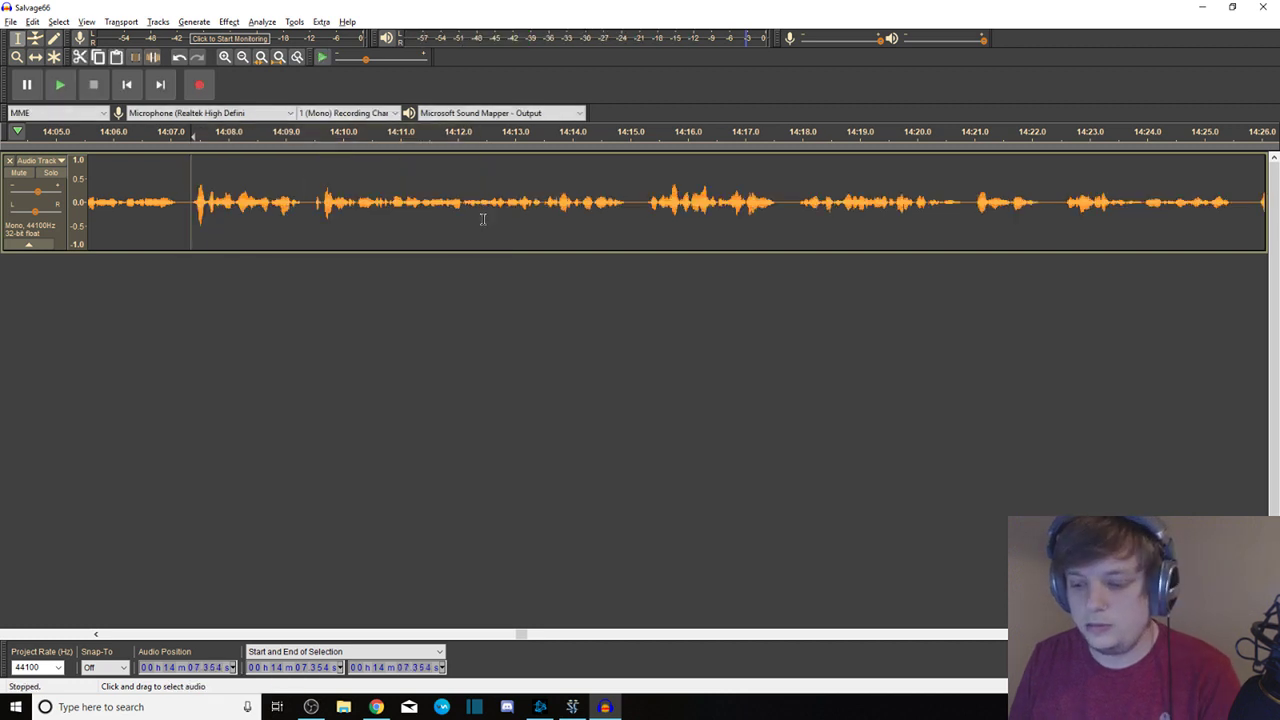
Listen to the section from 14:03.128 to 14:04.276 and trim the pause from 14:03.256 to about 14:03.5
left_click_drag(185, 198, 5, 195)
left_click_drag(488, 190, 547, 188)
key("space")
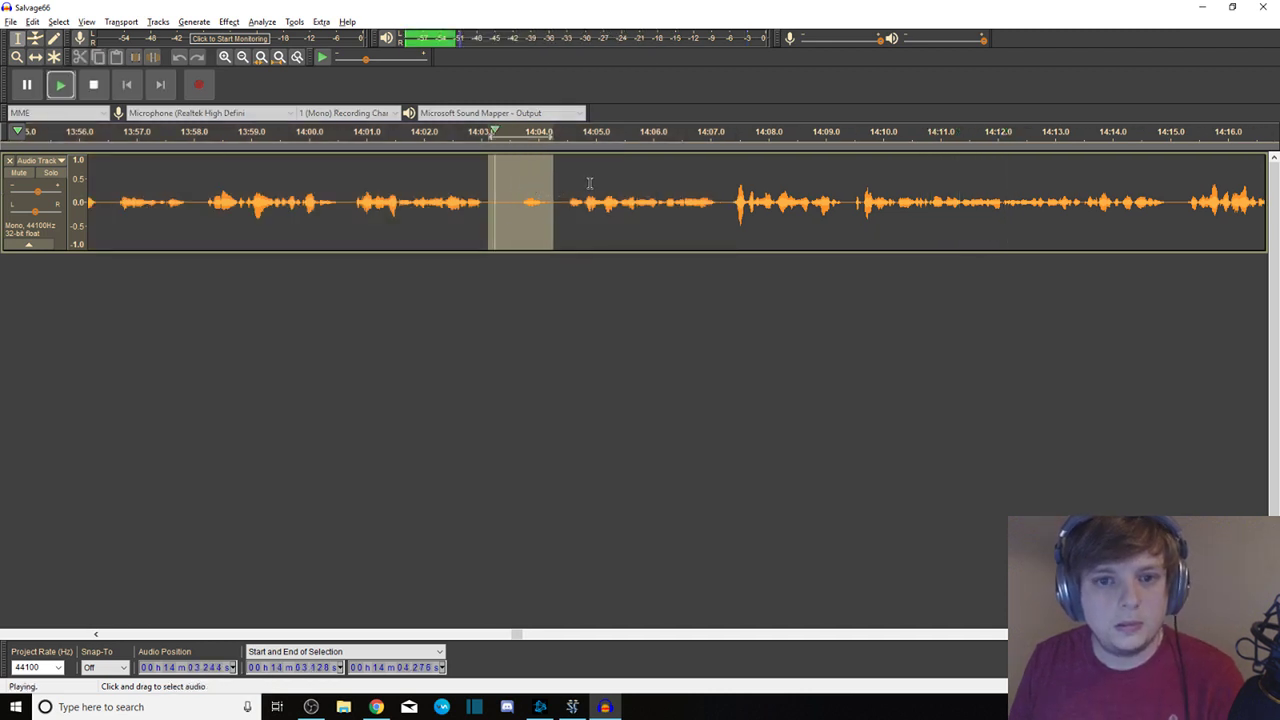
left_click(438, 198)
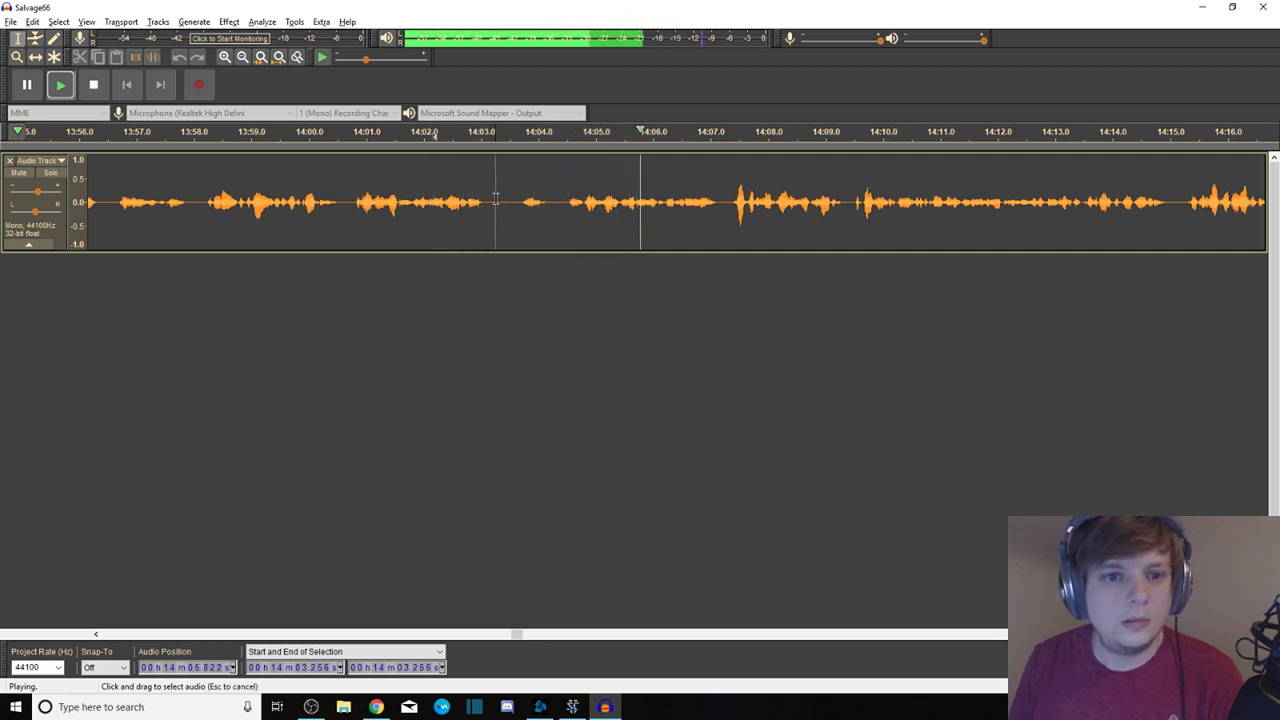
left_click_drag(494, 198, 508, 202)
key("Delete")
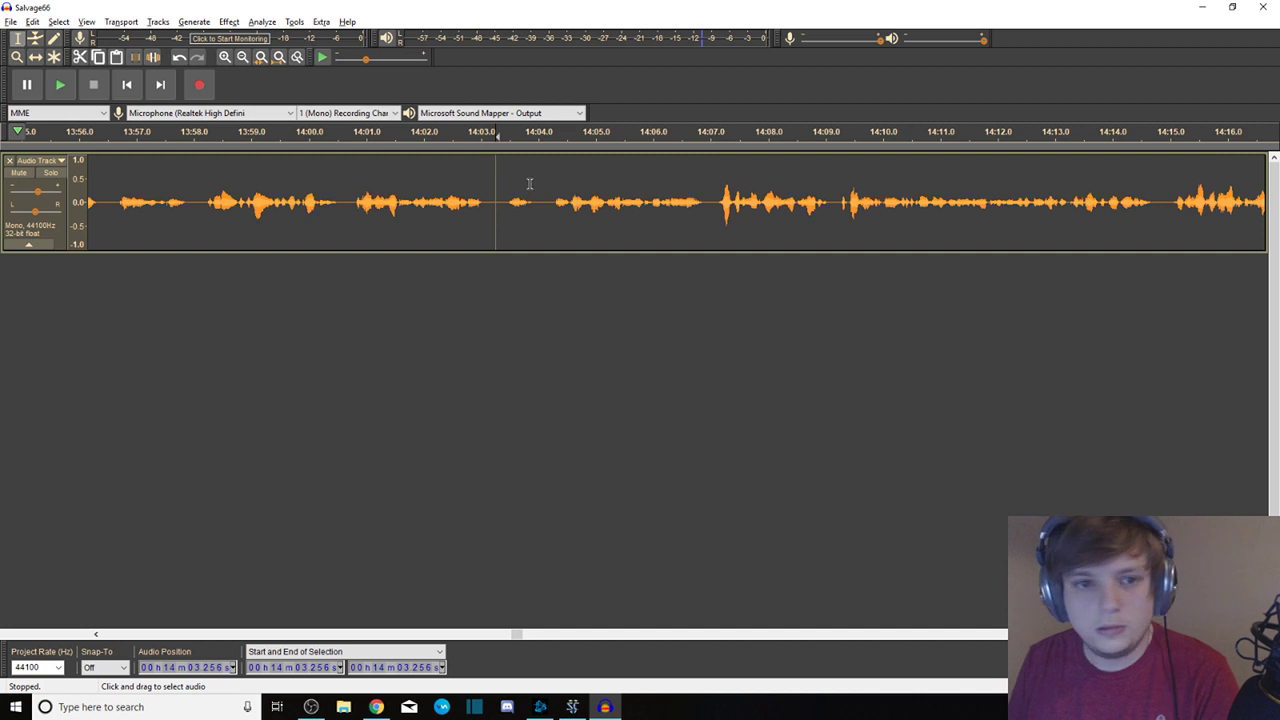
Delete the pause from 13:47.954 to about 13:49 and shorten the pauses at 13:52.110 and 13:53.875
left_click_drag(477, 198, 35, 222)
left_click_drag(557, 183, 586, 184)
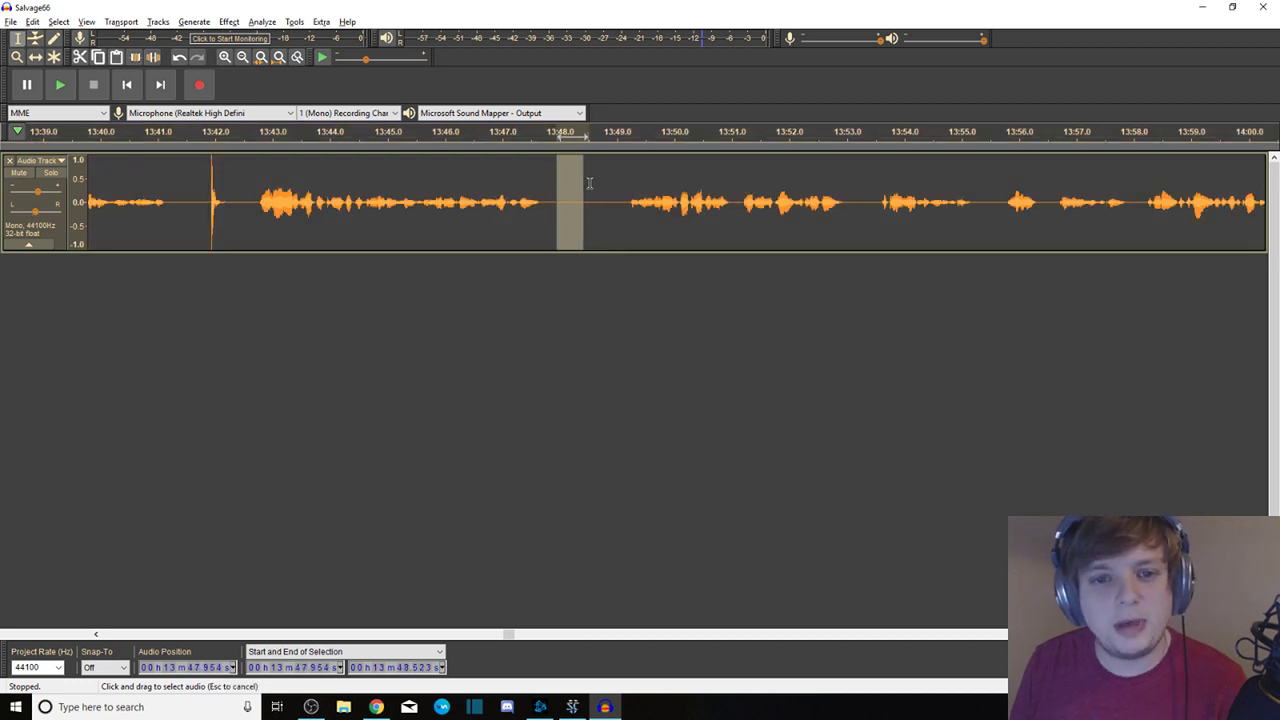
key("Delete")
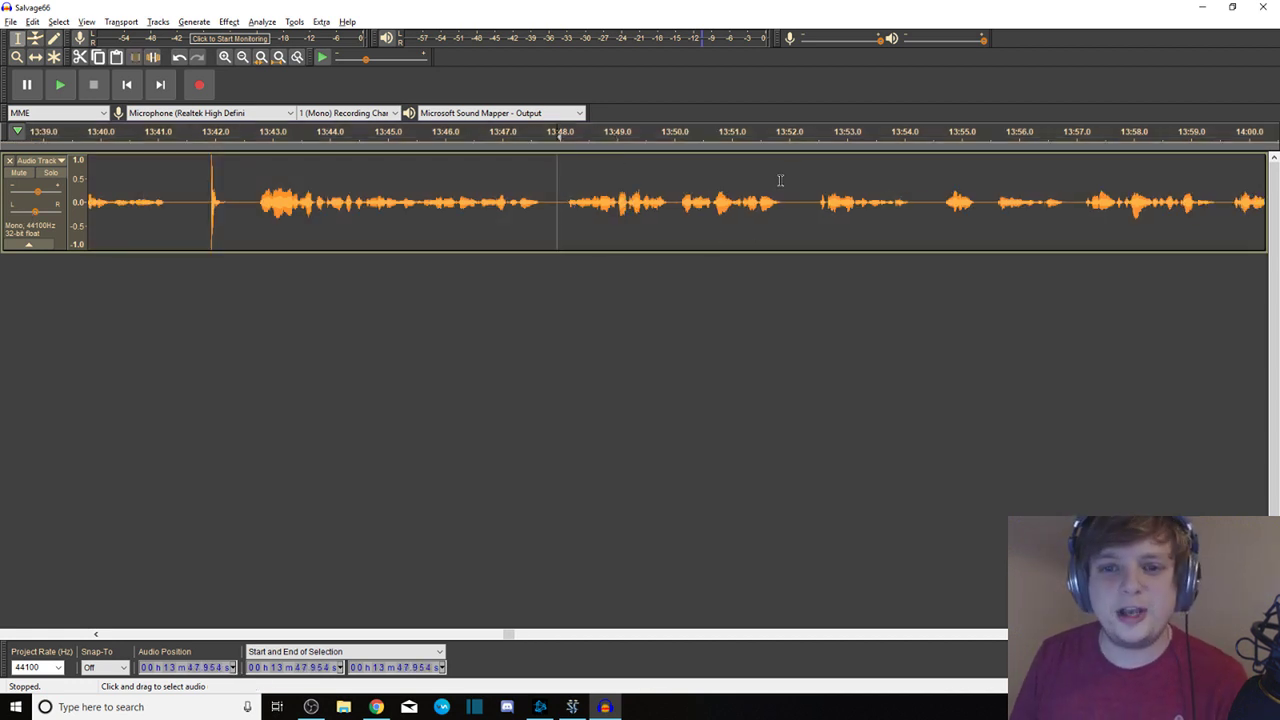
key("Delete")
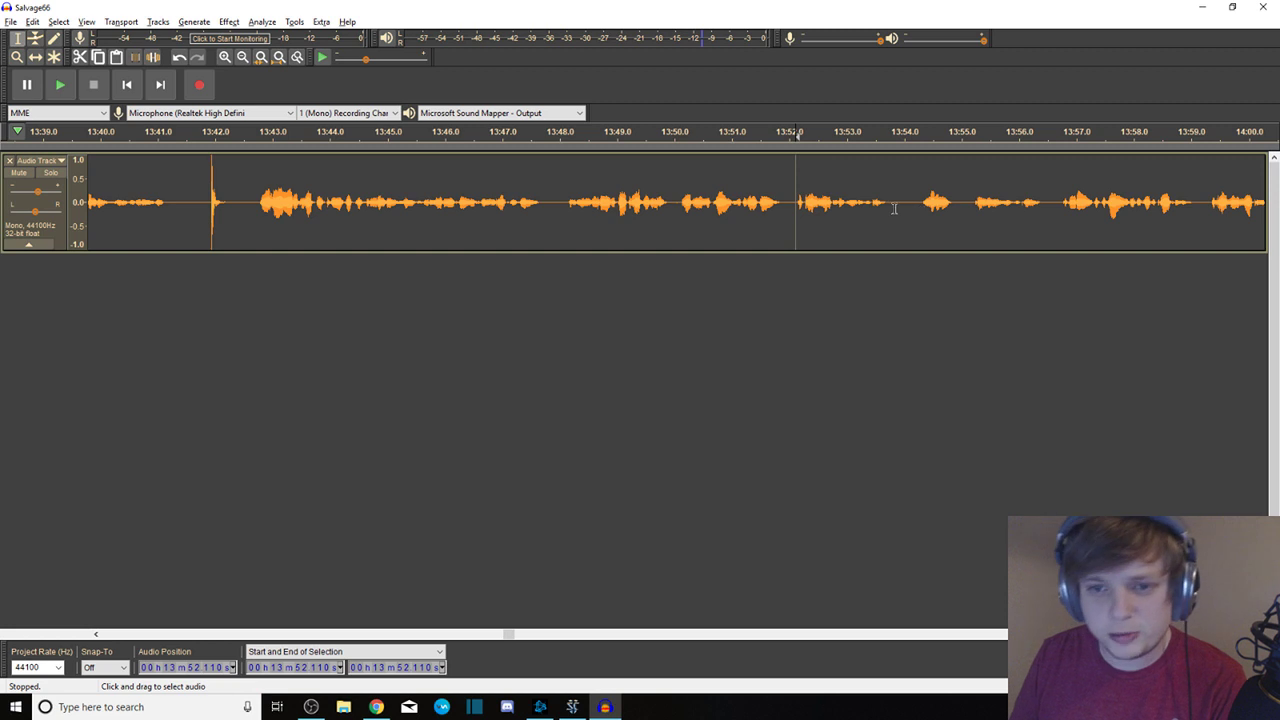
left_click_drag(916, 192, 916, 192)
key("Delete")
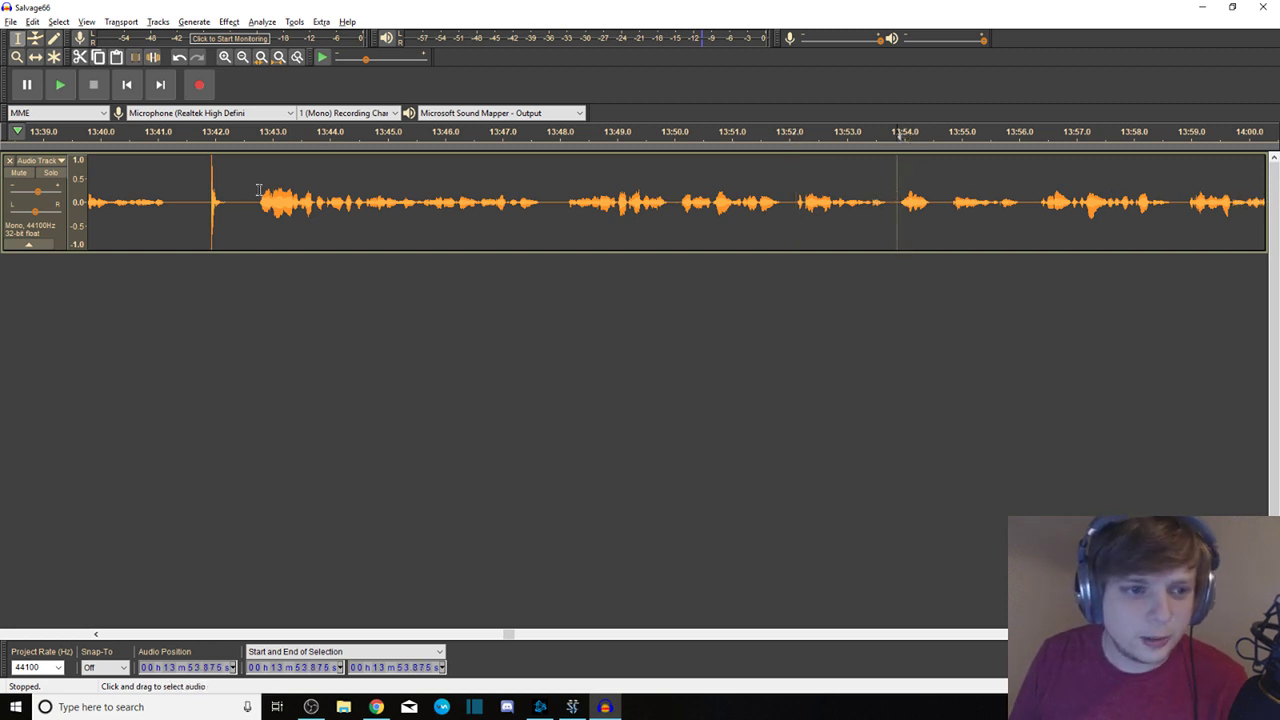
Listen to the take before the click at about 13:42, delete from 13:37.691 to 13:42.729 and play back the join
left_click_drag(256, 190, 246, 163)
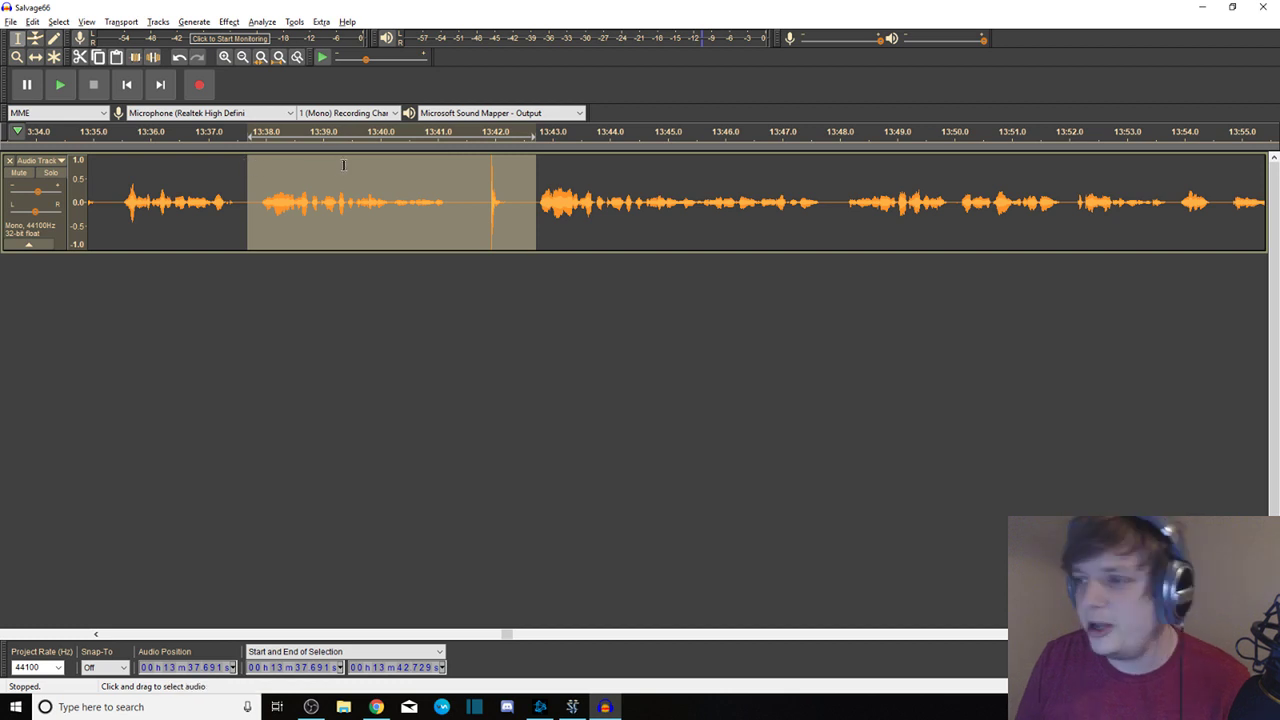
key("space")
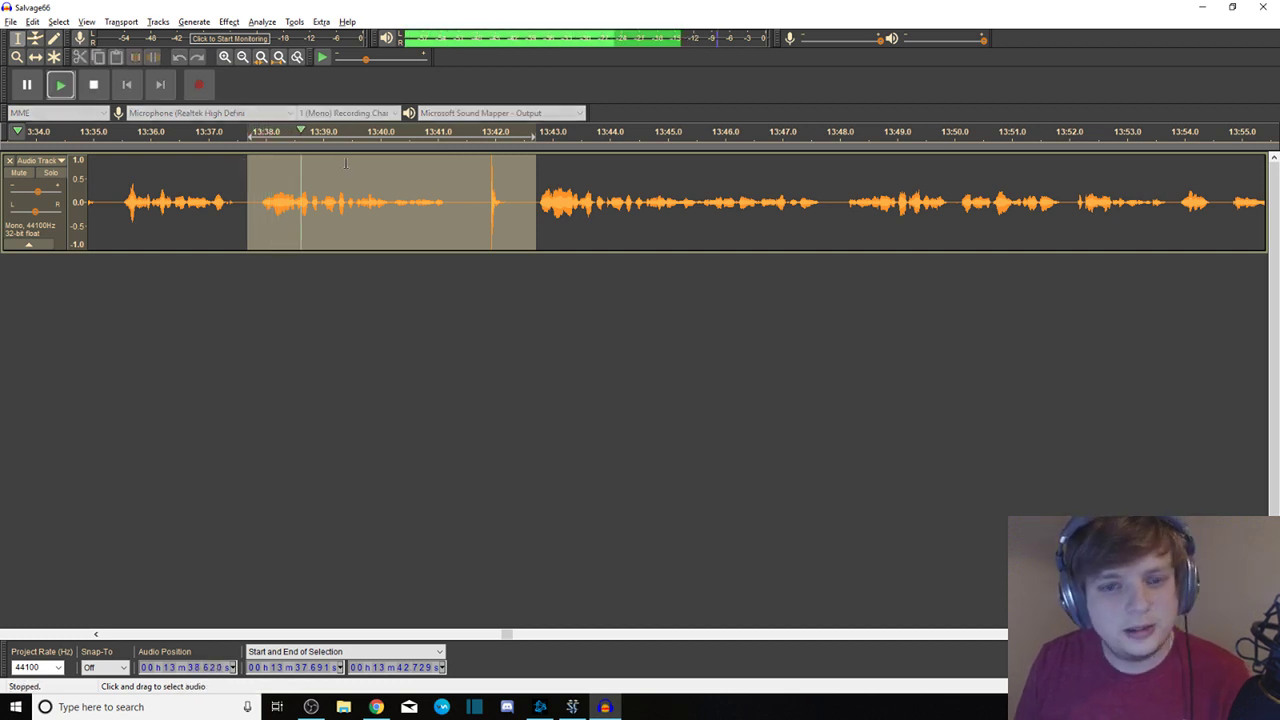
key("space")
key("Delete")
key("space")
key("space")
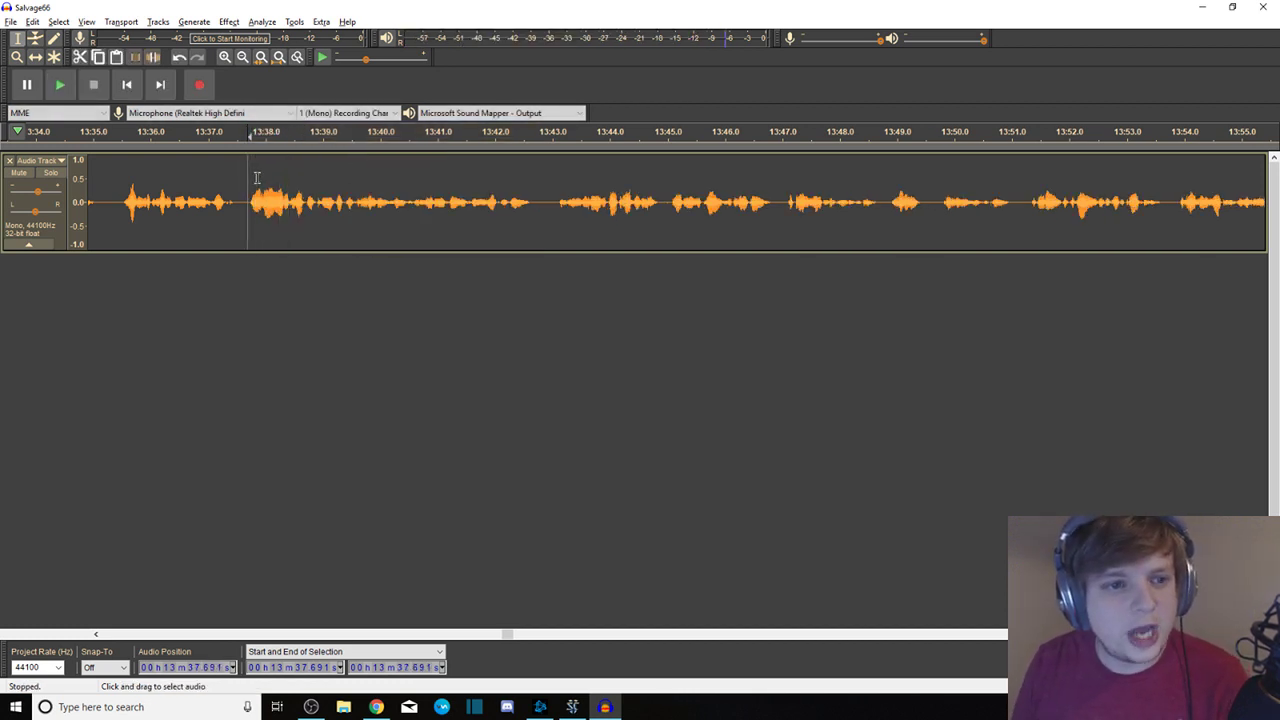
Delete the short pause from 13:35.067 to 13:35.276
left_click_drag(251, 180, 10, 143)
left_click(703, 192)
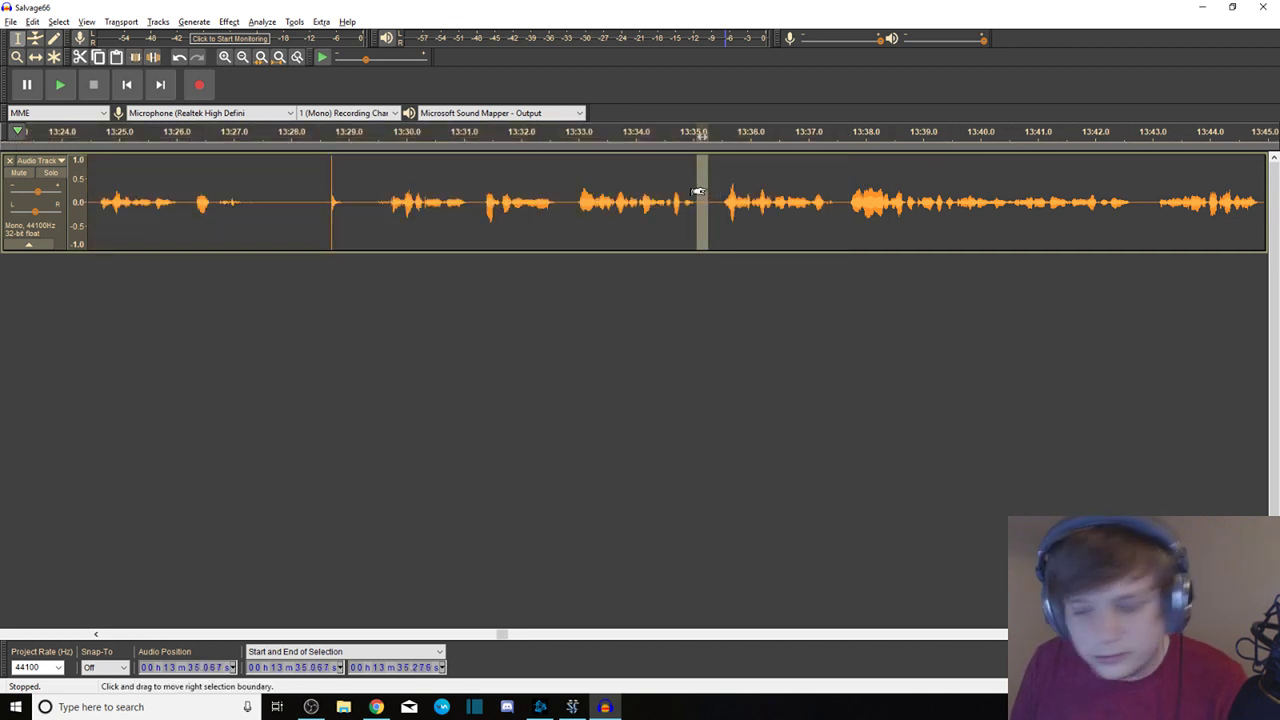
key("Delete")
Listen to the audio around the click at about 13:28.7, delete from 13:26.197 to 13:29.633 and play back the join
left_click_drag(384, 195, 201, 200)
key("space")
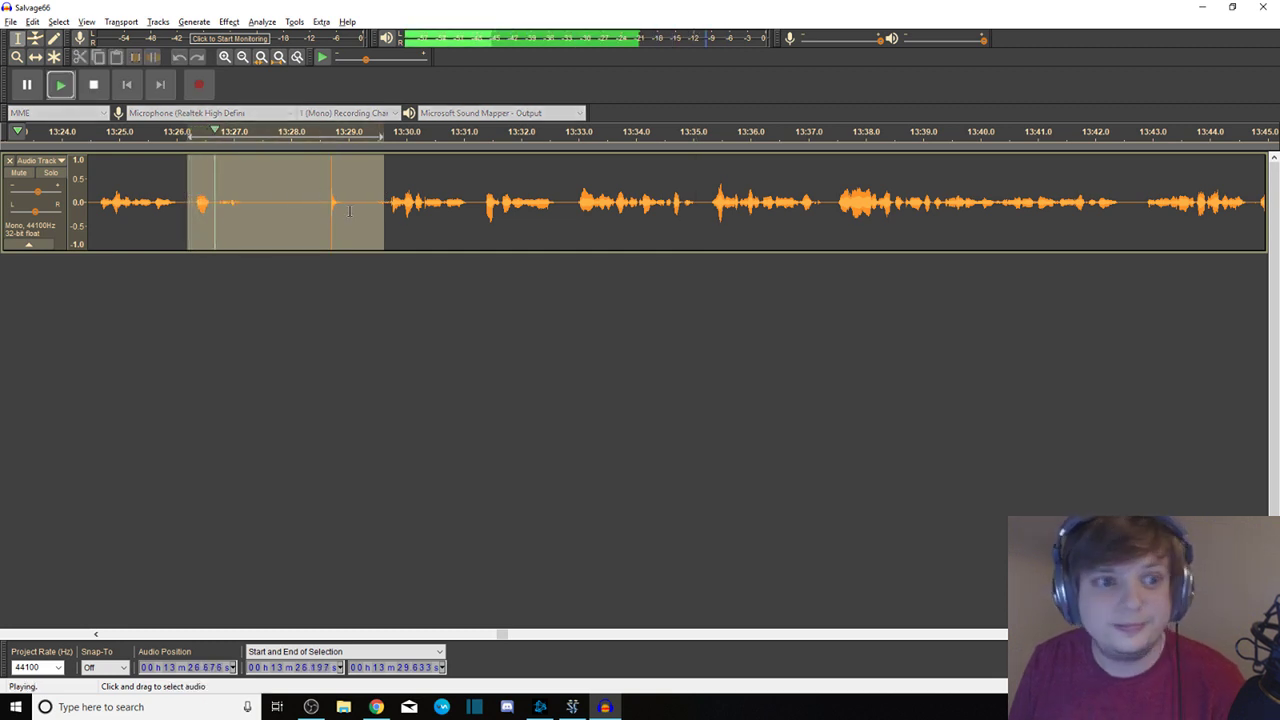
key("space")
key("Delete")
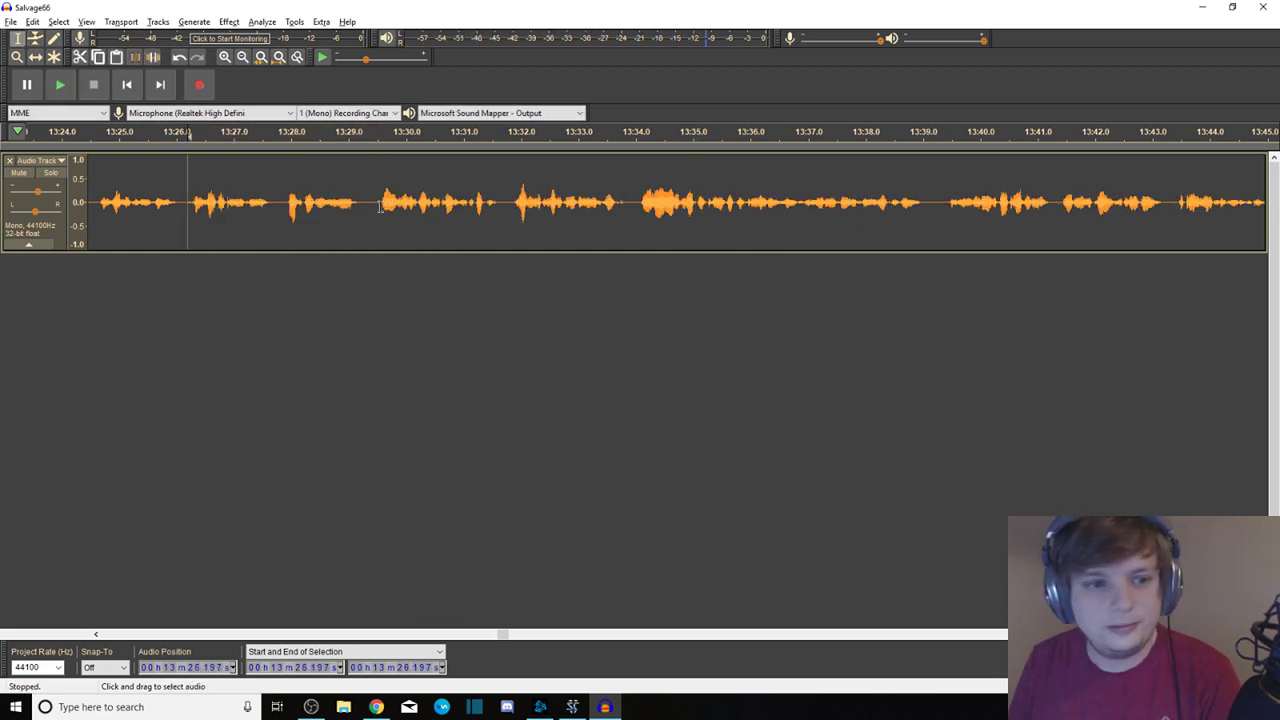
key("space")
key("space")
Delete the short take just before 13:26.2 and the pause from 13:24.155 to 13:24.513
mouse_move(190, 195)
left_mouse_down()
mouse_move(114, 195)
mouse_move(174, 195)
left_mouse_up()
key("space")
key("space")
key("Delete")
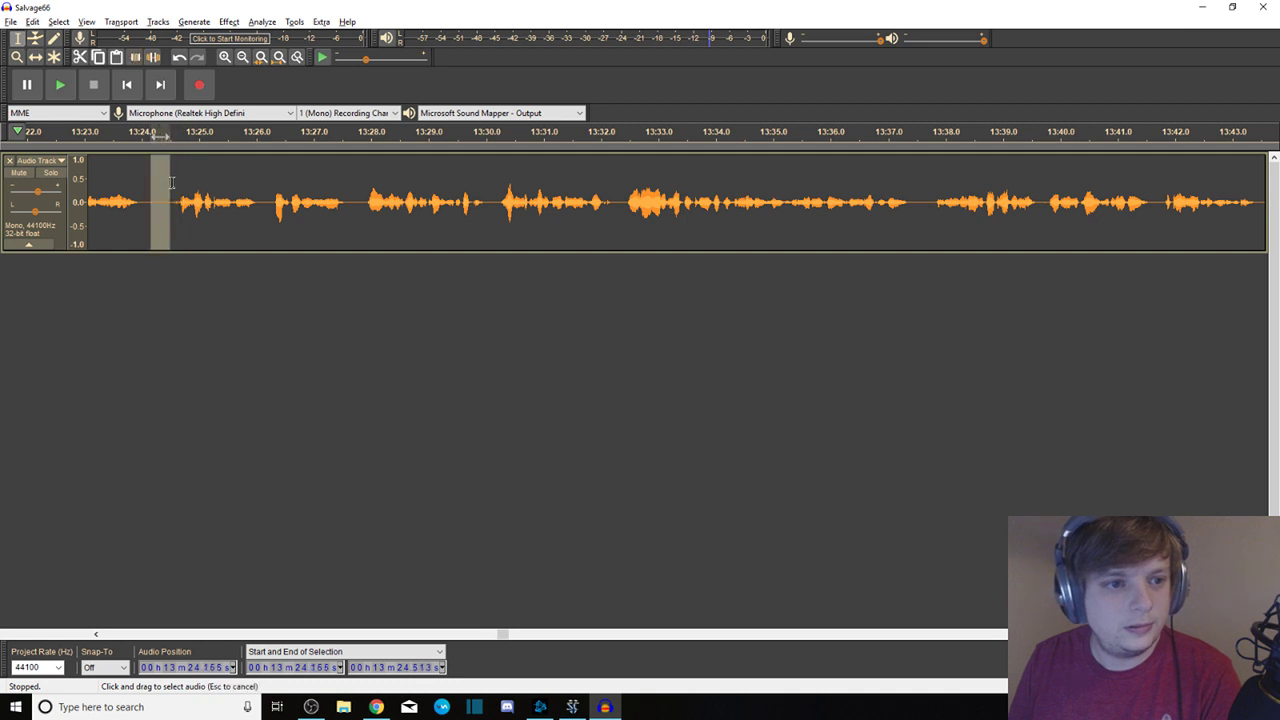
Delete the silence from 13:17.408 to 13:18.407 and play back the join
left_click_drag(173, 190, 80, 195)
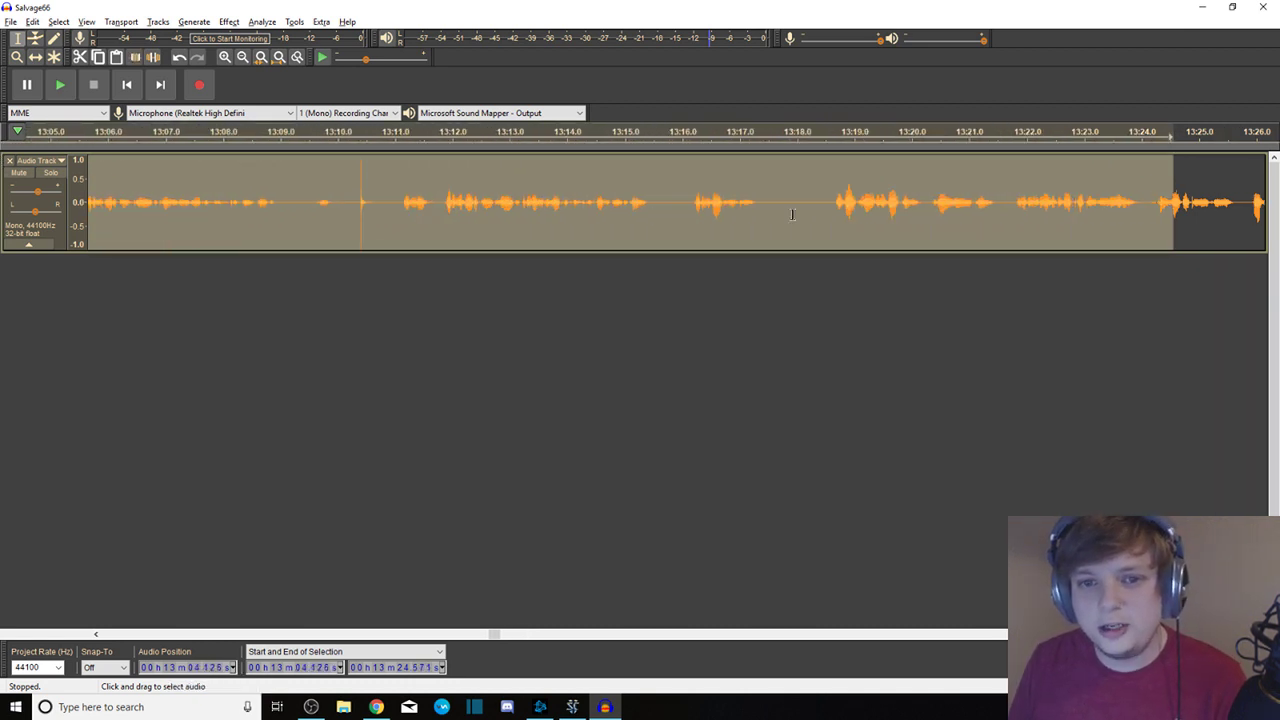
left_click_drag(763, 183, 821, 183)
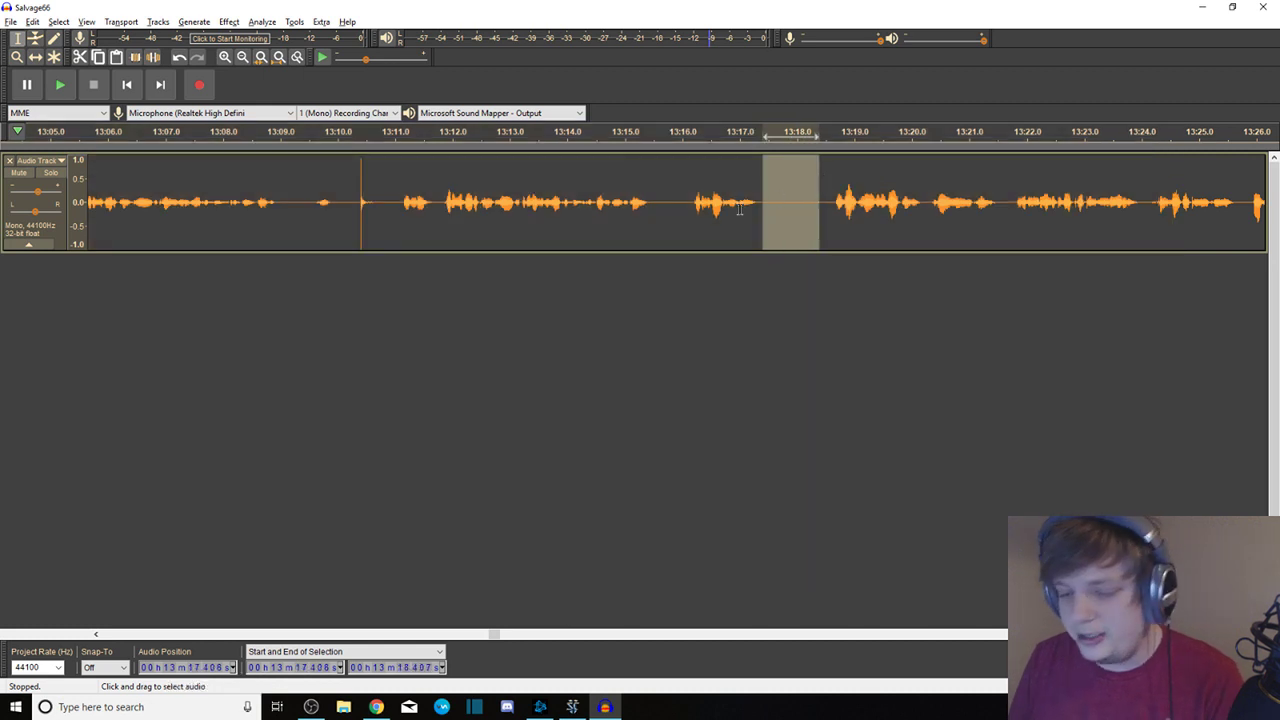
key("Delete")
key("space")
Delete the click and surrounding audio from about 13:09.2 to 13:11.069 and play back the join
left_click_drag(397, 190, 306, 182)
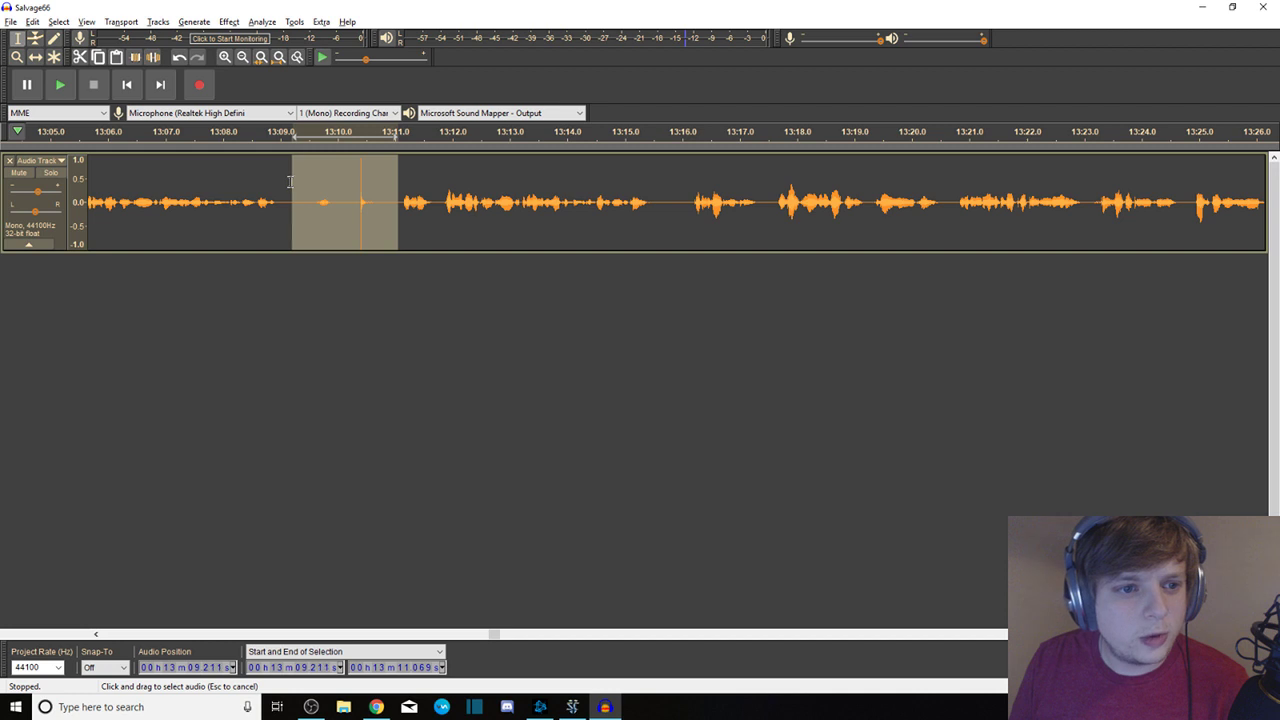
key("Delete")
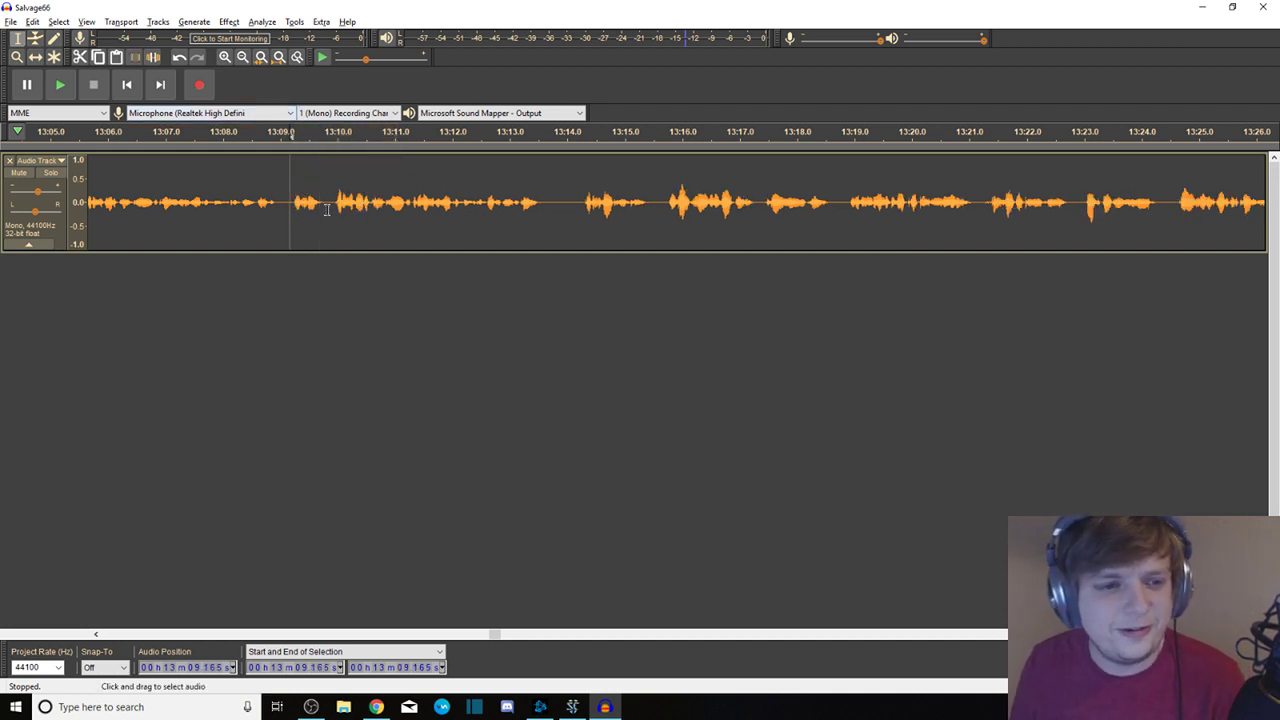
key("space")
Listen to the speech from 13:05.067 and delete the rejected take from there to about 13:09
left_click_drag(285, 180, 75, 190)
left_click(236, 190)
key("space")
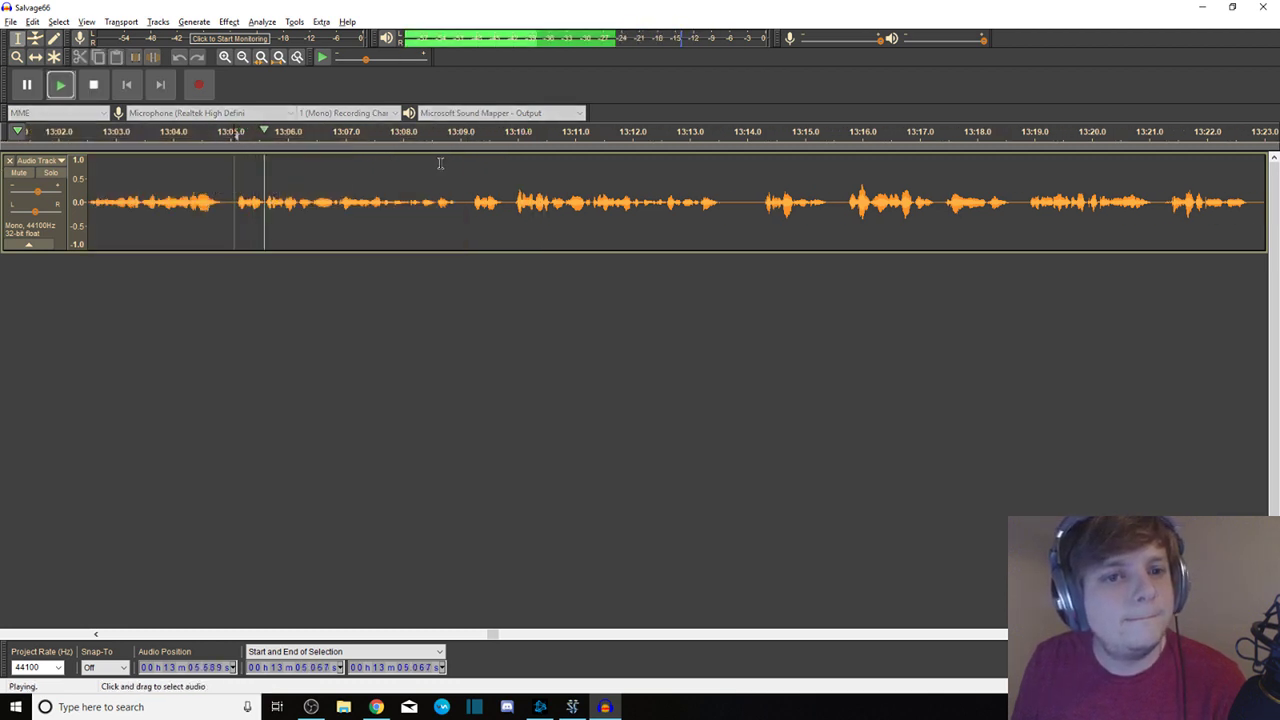
left_click_drag(399, 196, 462, 172)
key("Delete")
Delete the pause from 13:01.168 to 13:01.491 and the pause from 12:58.832 to about 12:59.1
left_click_drag(204, 195, 7, 195)
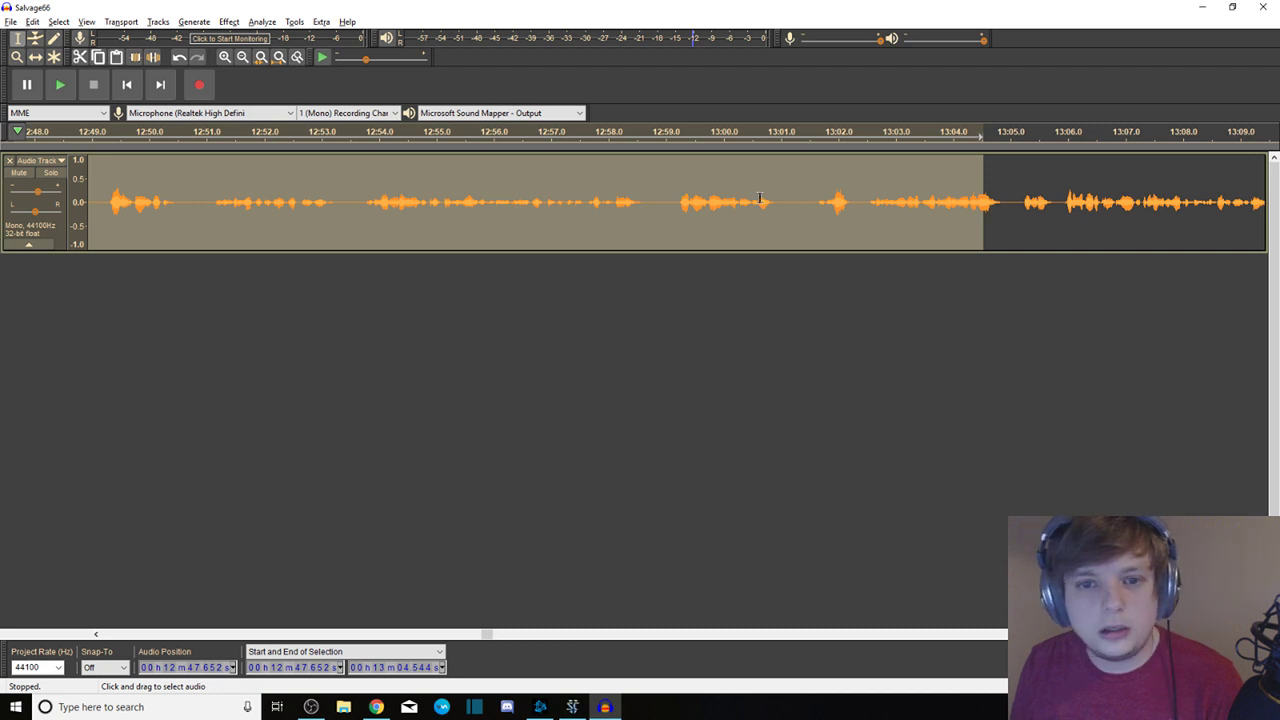
left_click_drag(787, 196, 806, 178)
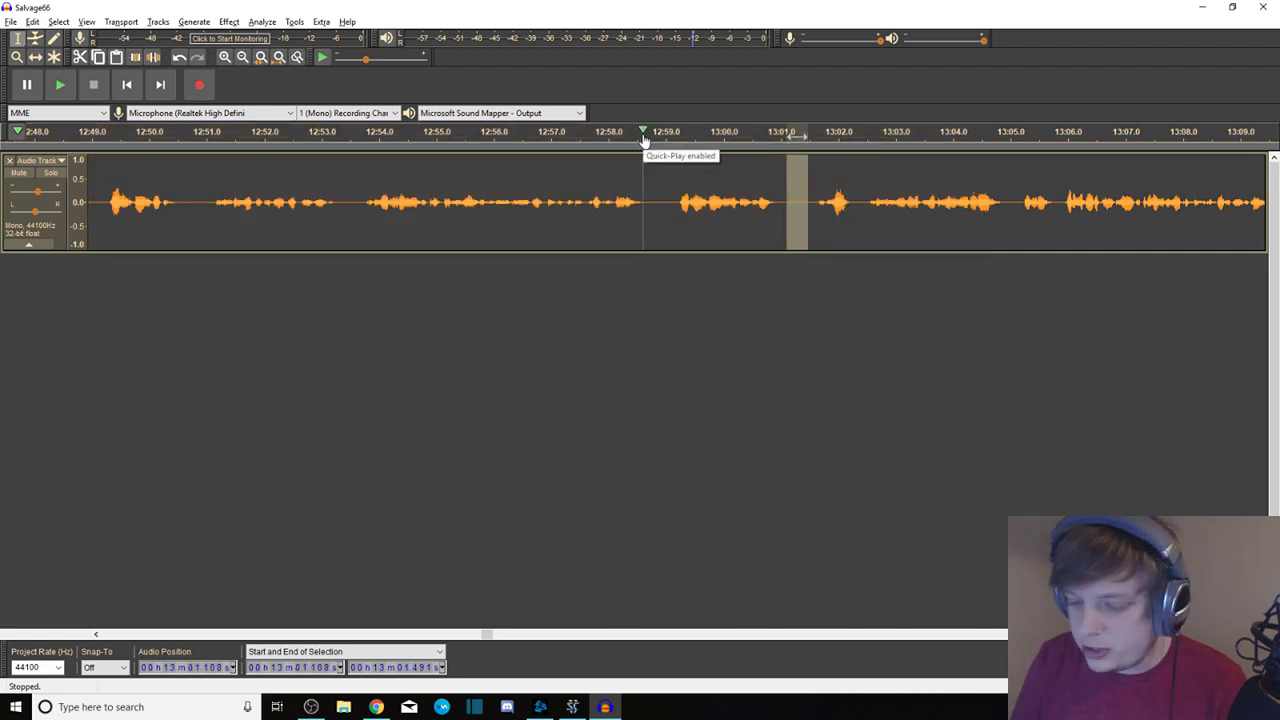
key("Delete")
left_click_drag(655, 190, 677, 190)
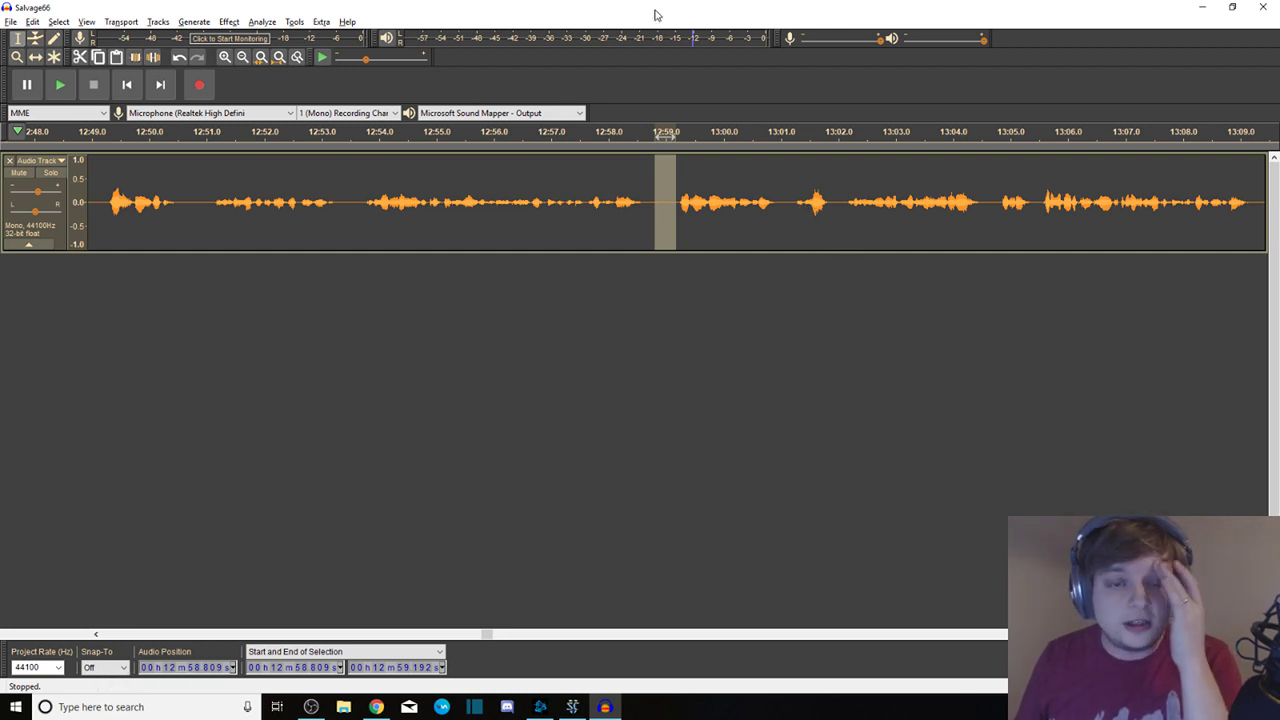
left_click_drag(657, 190, 673, 181)
key("Delete")
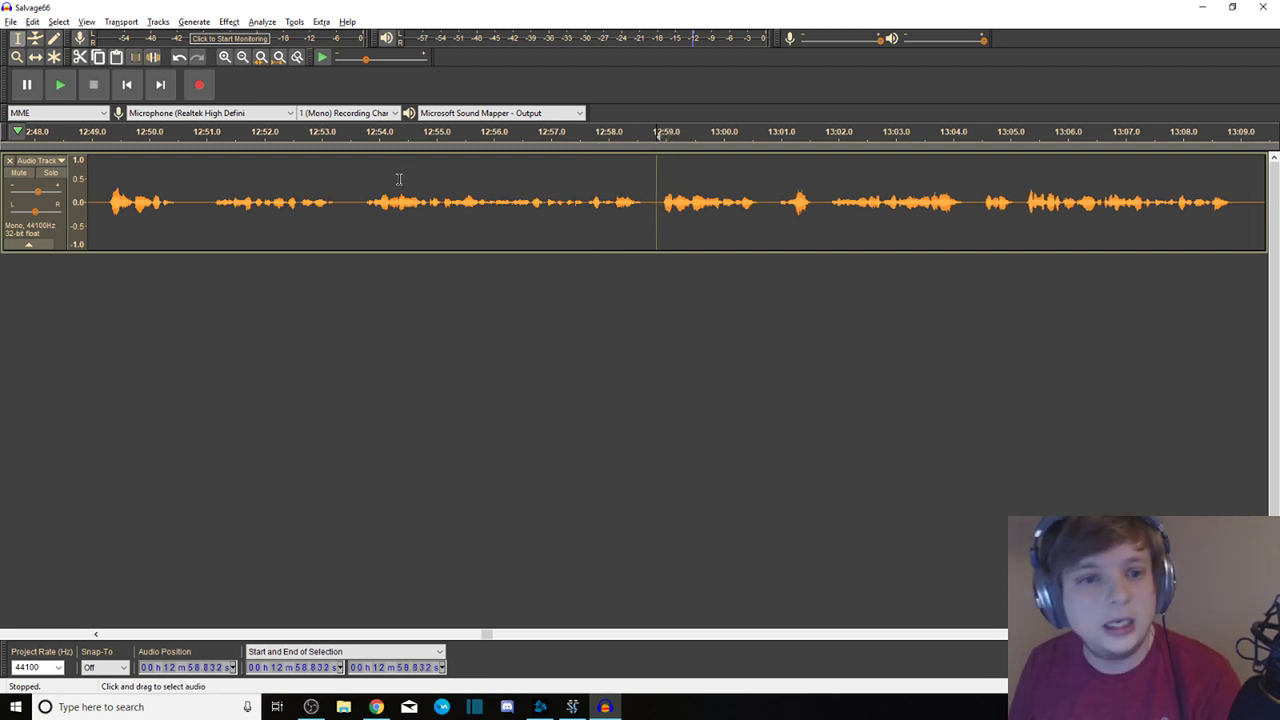
Open Shotcut, return to Audacity and play back the speech from 12:43.577
mouse_move(357, 184)
left_mouse_down()
mouse_move(126, 166)
mouse_move(55, 195)
left_mouse_up()
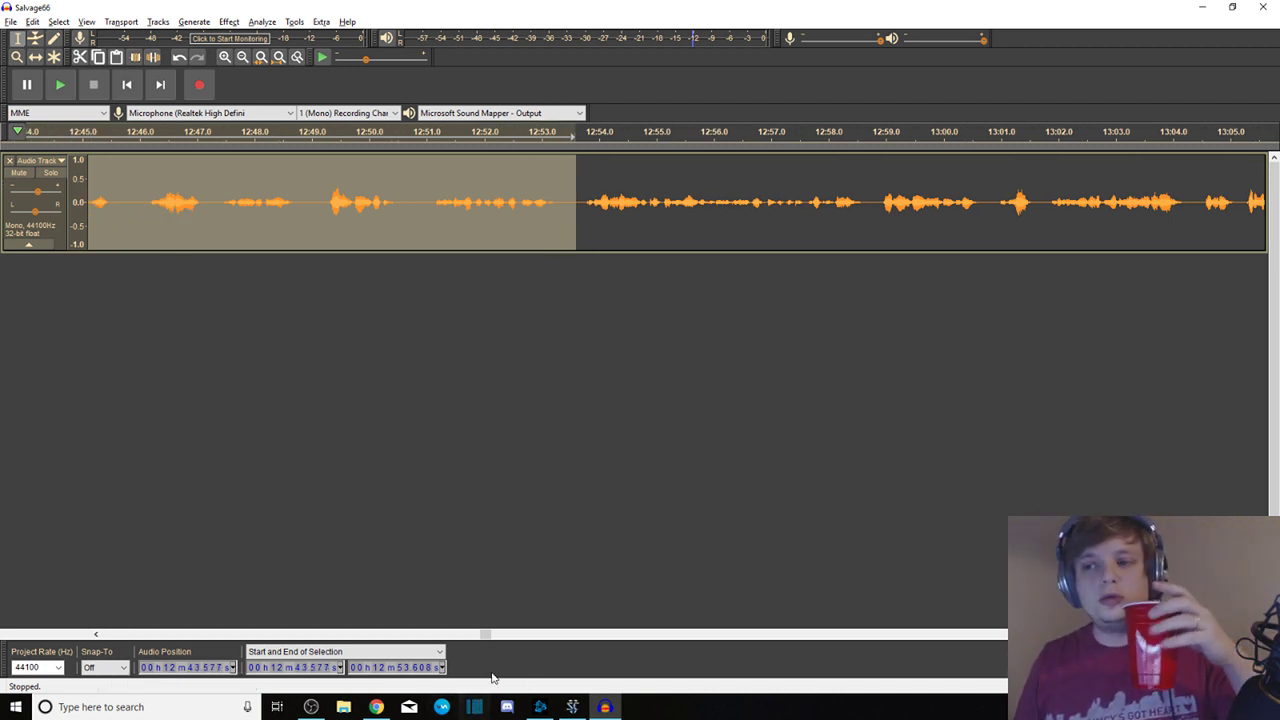
left_click(474, 706)
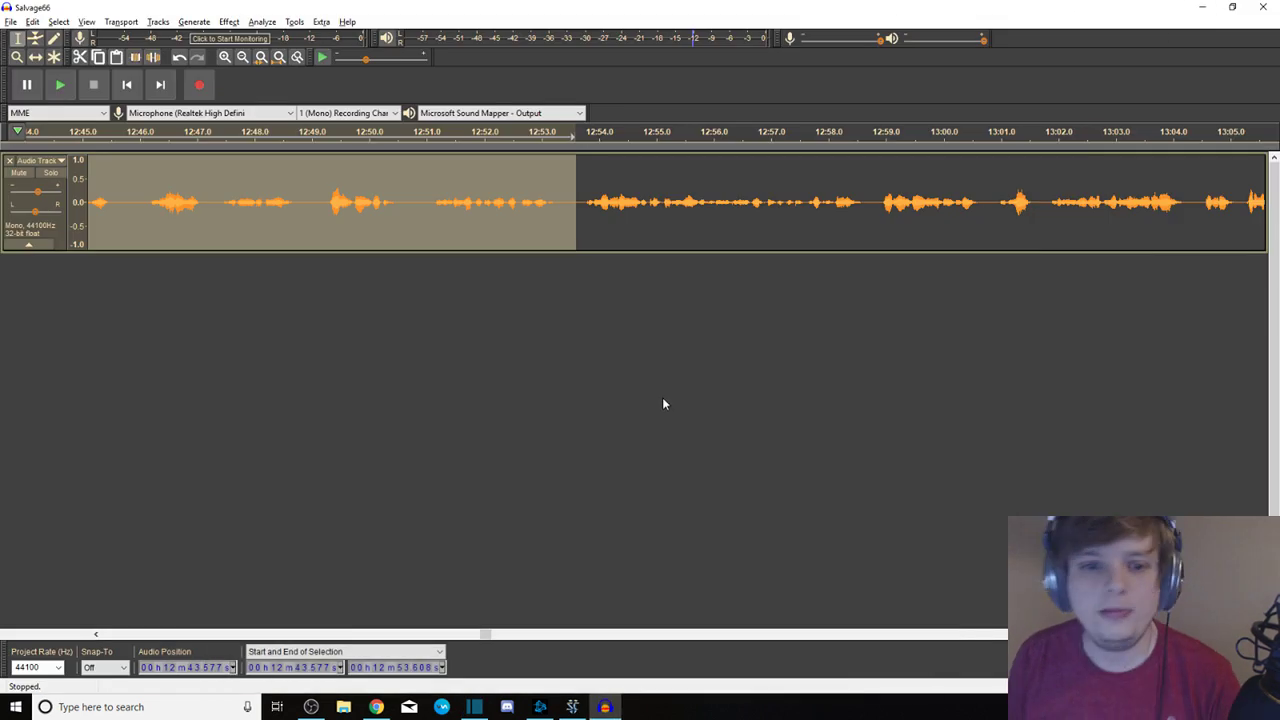
scroll(456, 225, "left", 2)
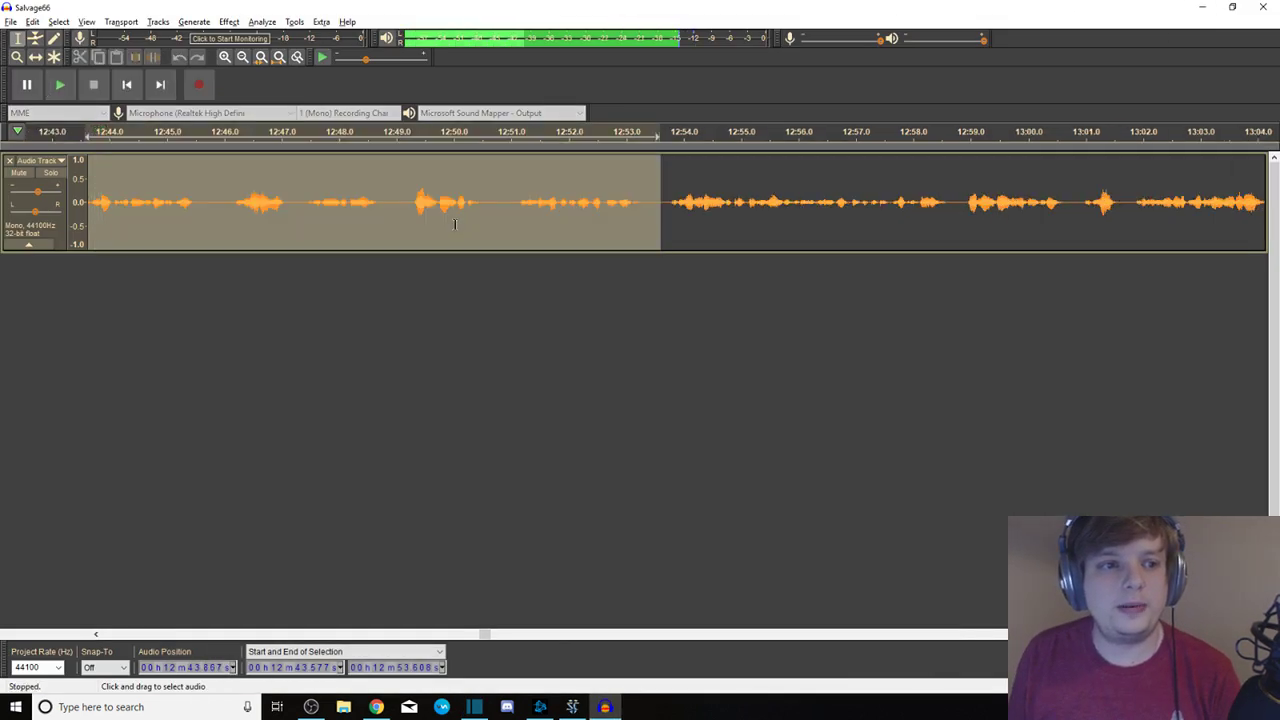
Delete the silence from about 12:24.2 to 12:26.5 and play back the join from about 12:23.5
left_click_drag(105, 188, 534, 260)
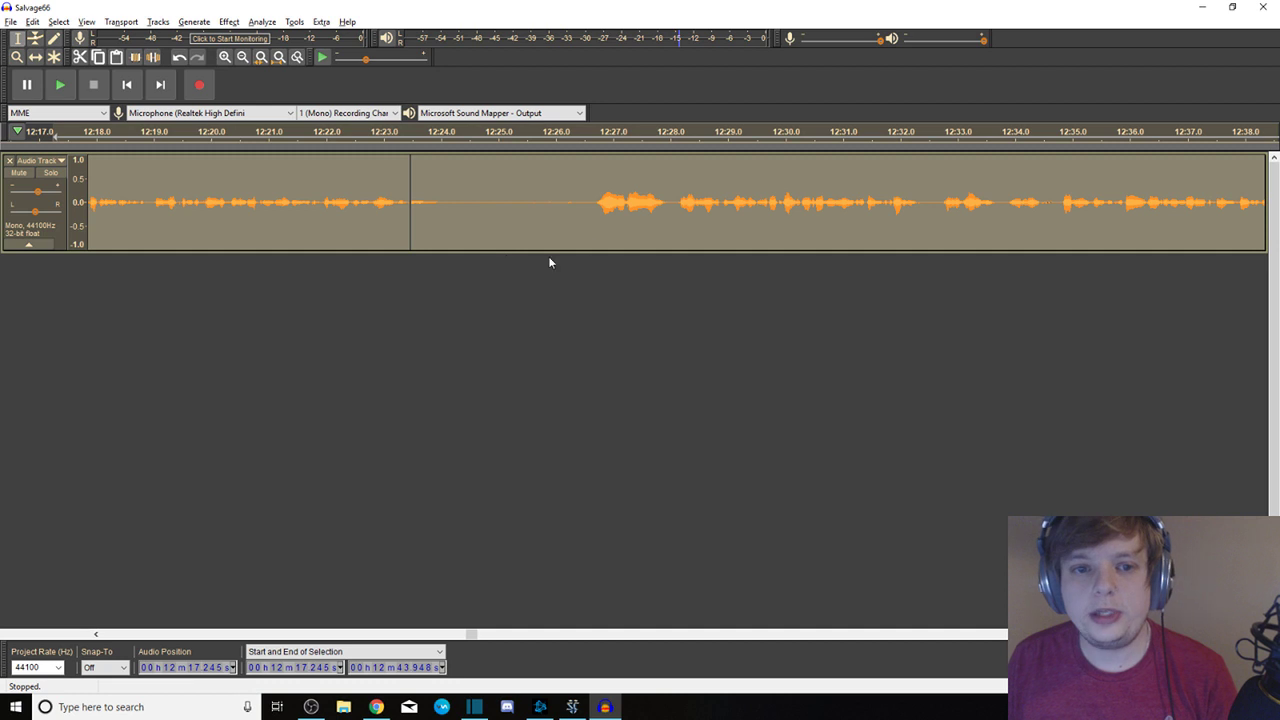
left_click_drag(586, 200, 450, 186)
key("Delete")
left_click(414, 187)
key("space")
key("space")
key("space")
key("space")
Delete the remaining pause from 12:23.457 to about 12:24.2 and play back the join from about 12:22.5
left_click(408, 180)
key("space")
left_click_drag(453, 187, 408, 187)
key("space")
key("Delete")
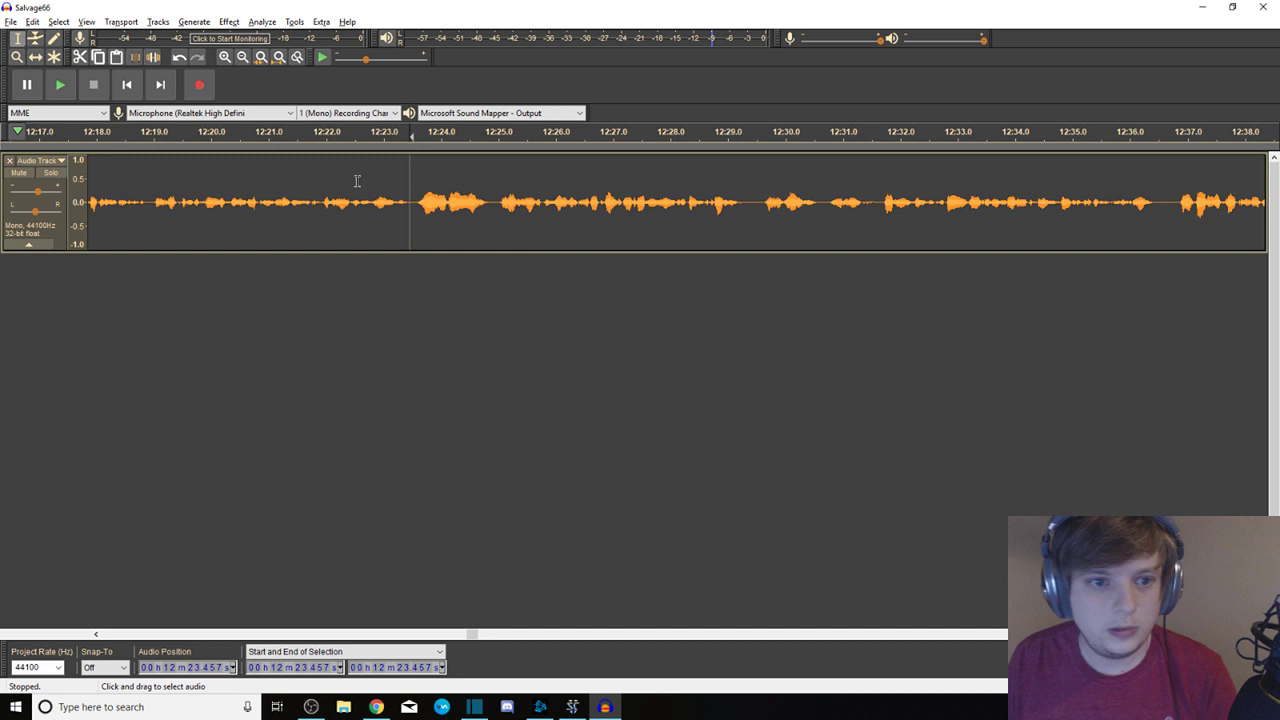
left_click(357, 182)
key("space")
Listen to the speech from 12:15.898 and cut the silence from 12:13.936 to 12:15.643
left_click_drag(416, 187, 60, 187)
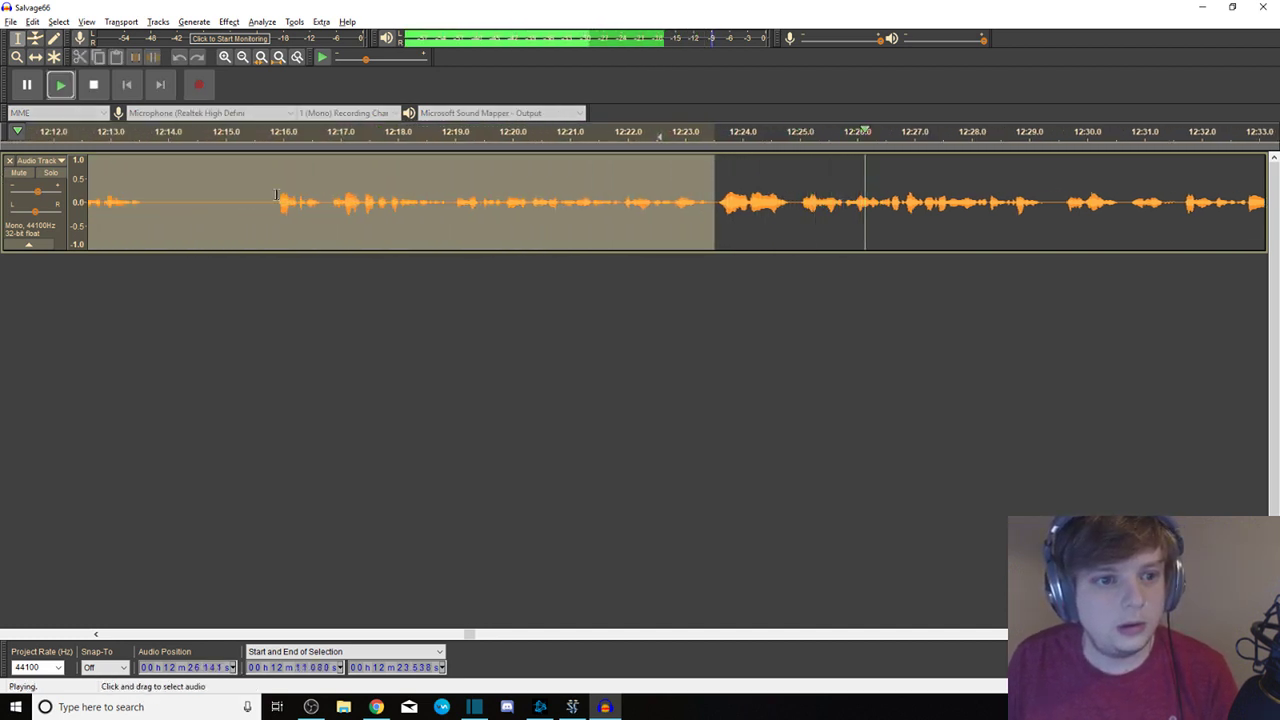
left_click(278, 187)
key("space")
key("space")
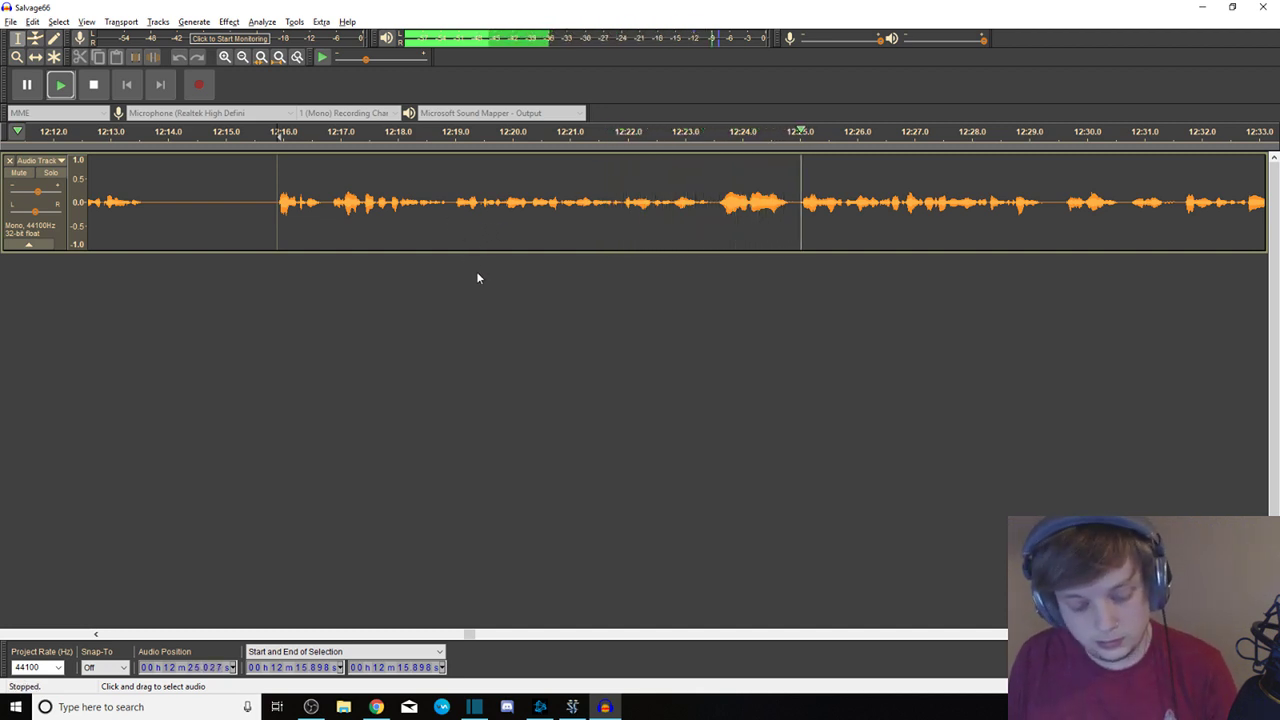
key("space")
left_click_drag(164, 188, 261, 189)
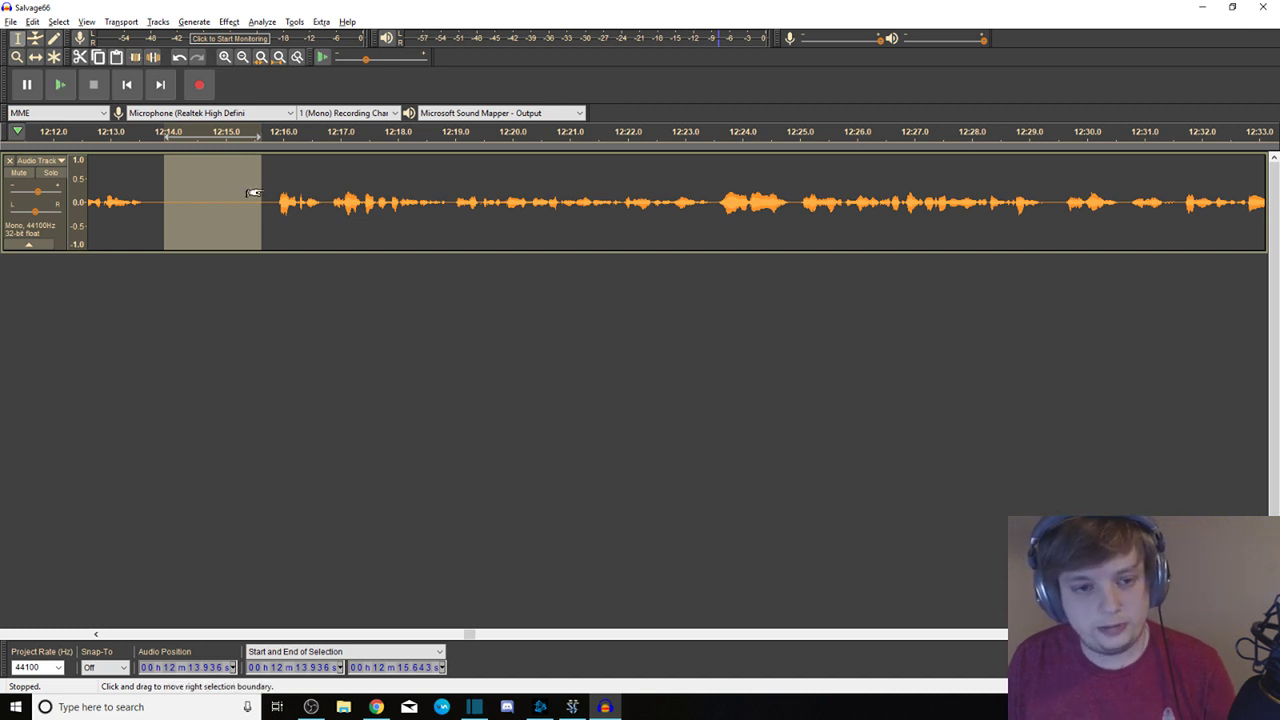
key("Delete")
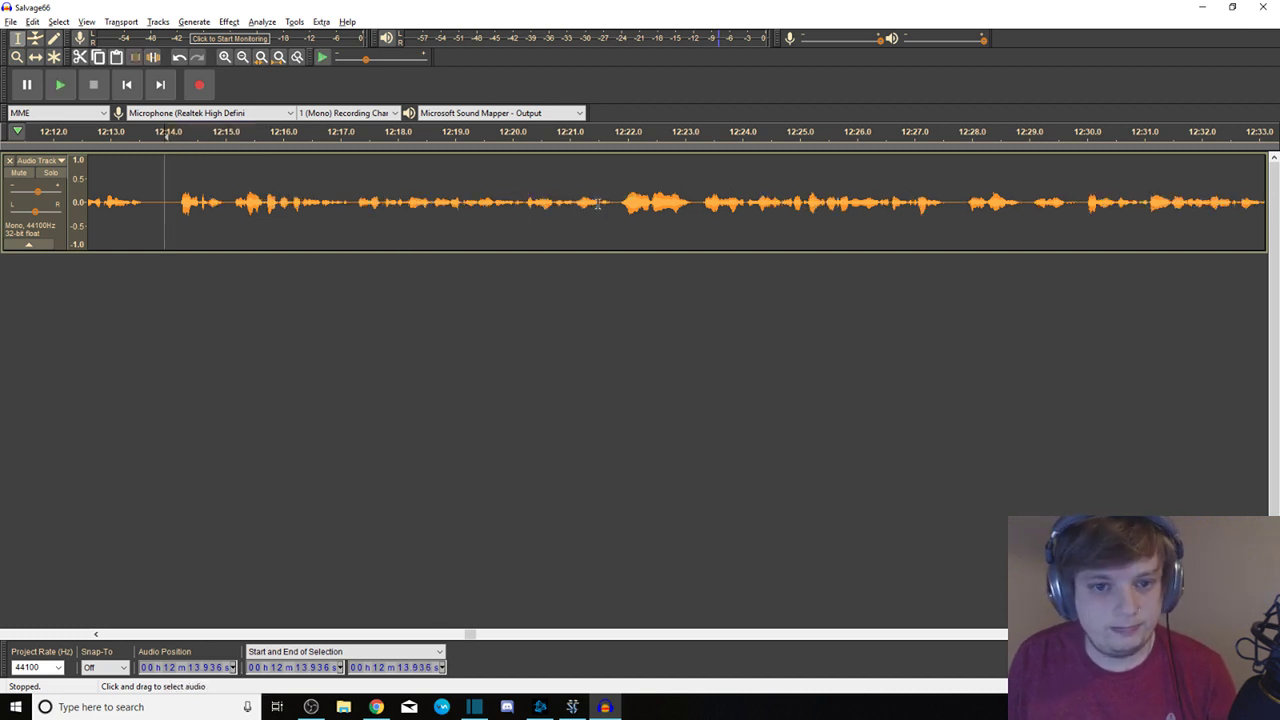
Paste the cut silence at 12:21.831 and play back the lengthened gap from 12:20.891
left_click(617, 204)
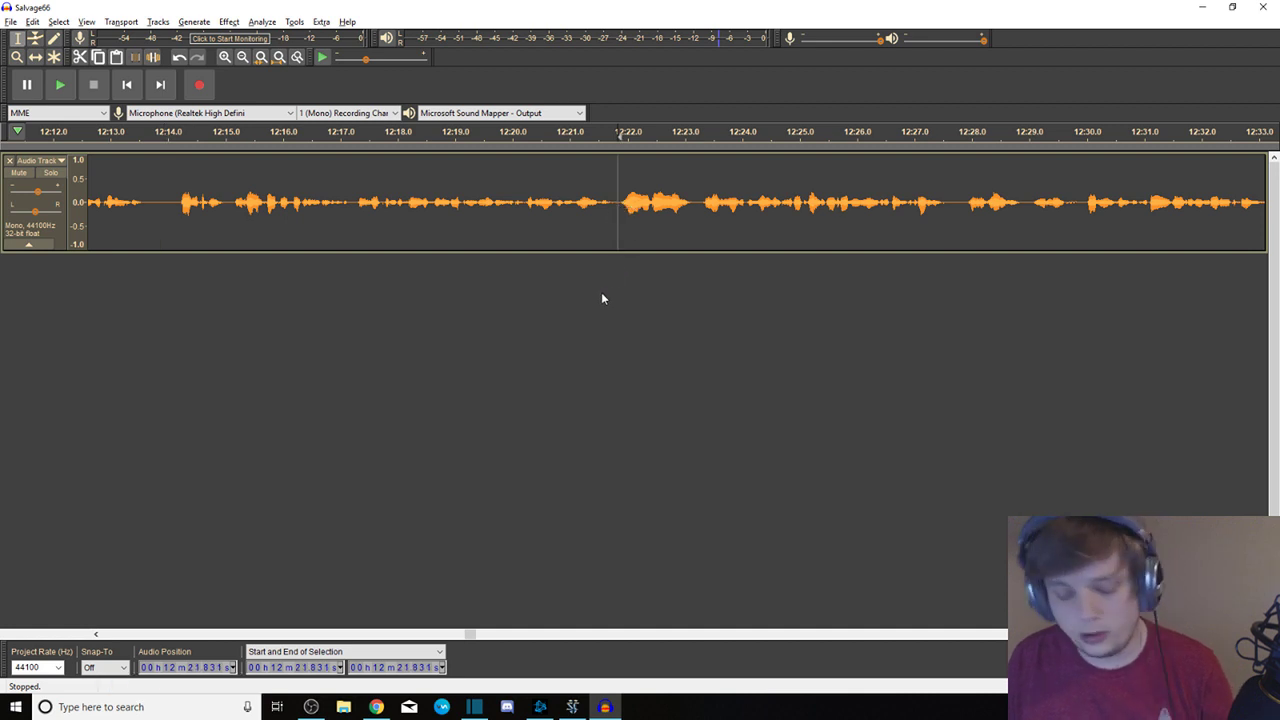
key("space")
key("space")
key("ctrl+z")
left_click(564, 200)
key("space")
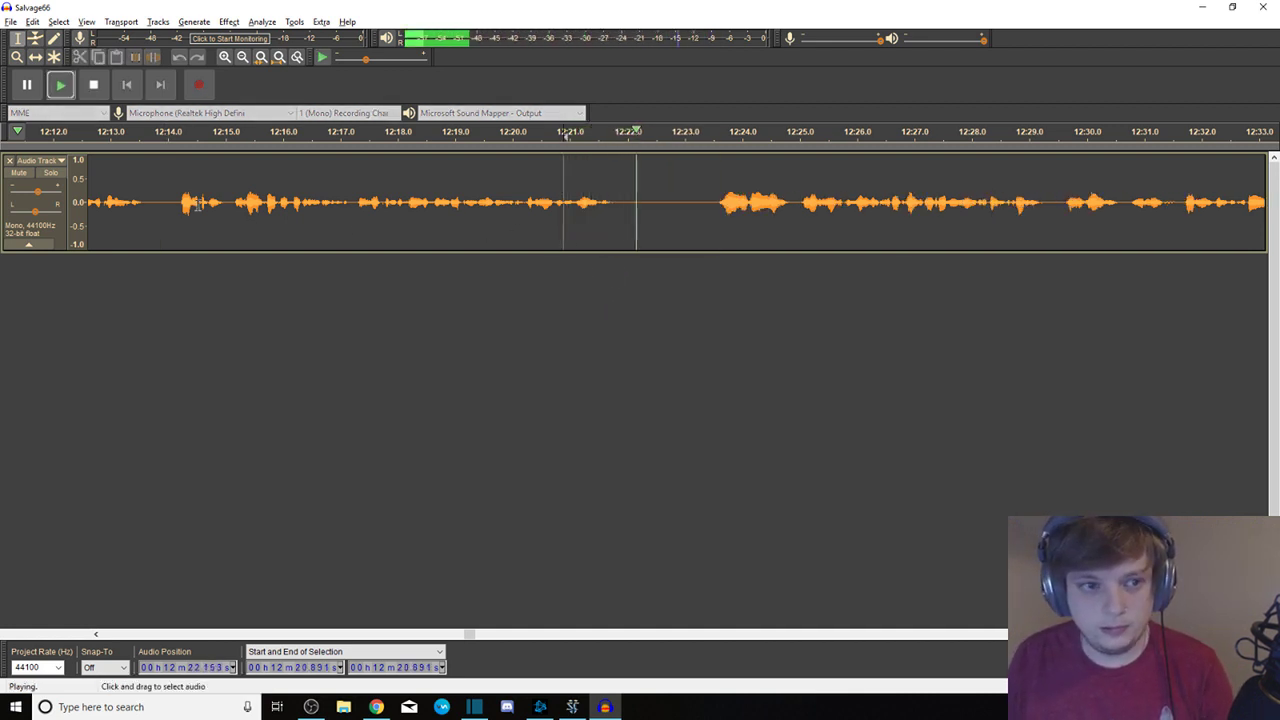
left_click_drag(173, 200, 177, 200)
left_click_drag(657, 197, 700, 197)
key("space")
Listen to the speech from about 12:13.9 and from about 12:09.9
left_click_drag(299, 200, 5, 190)
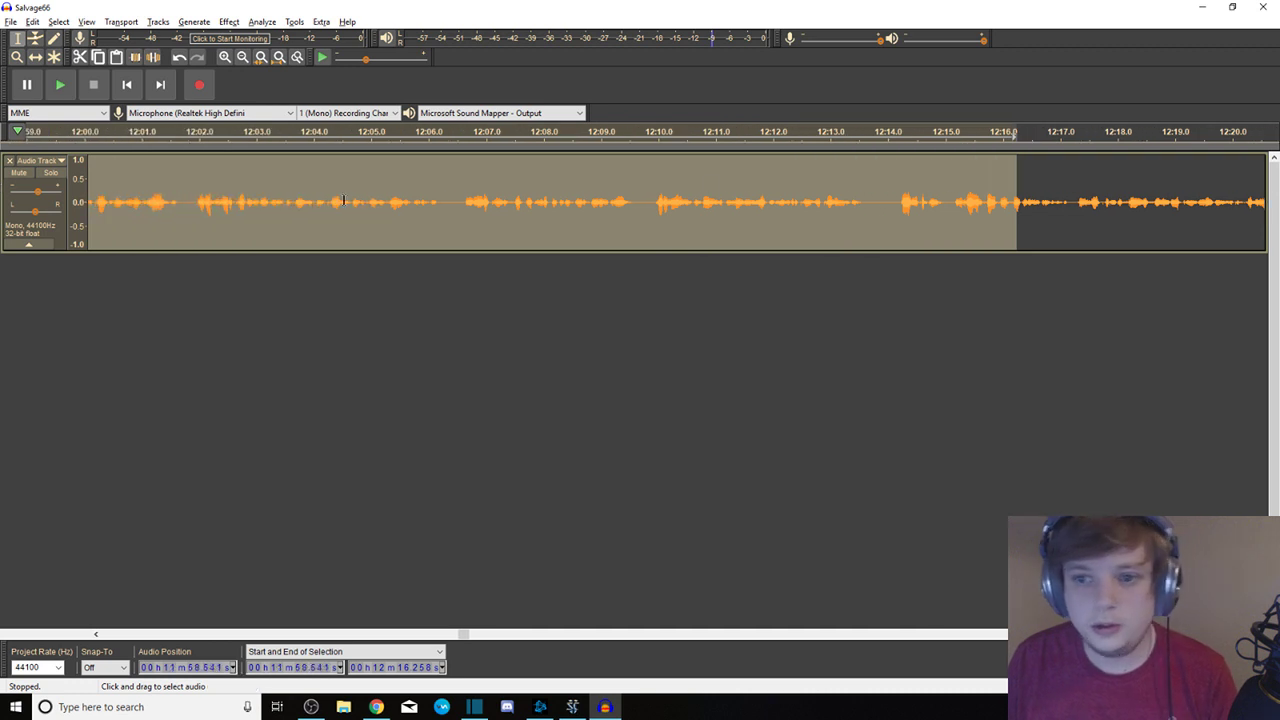
left_click(882, 210)
key("space")
key("space")
left_click(651, 194)
key("space")
Play back the take that starts at 11:28.286, just after the loud click
left_click_drag(448, 187, 5, 195)
left_click_drag(393, 183, 5, 190)
left_click(663, 196)
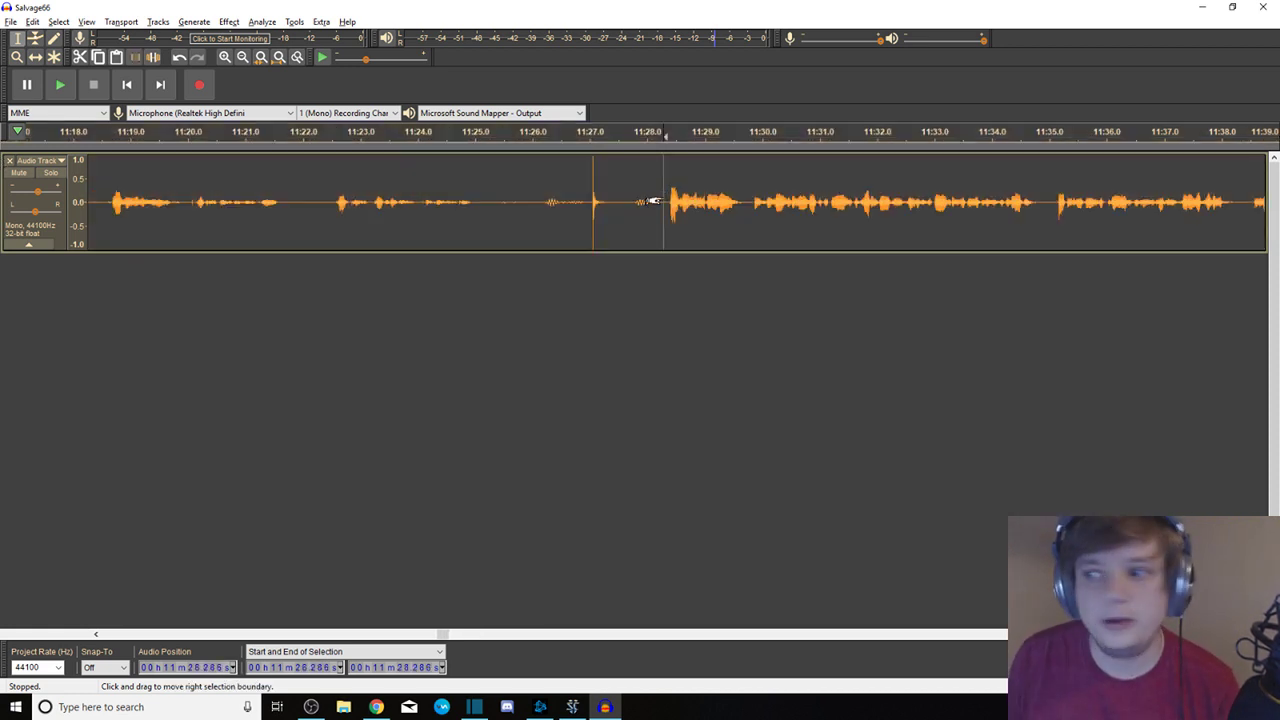
key("space")
key("space")
Audition the selection from 11:12.485 and delete the noise and rejected takes from about 11:13.6 to 11:28.286
left_click_drag(666, 194, 298, 172)
key("space")
key("space")
key("space")
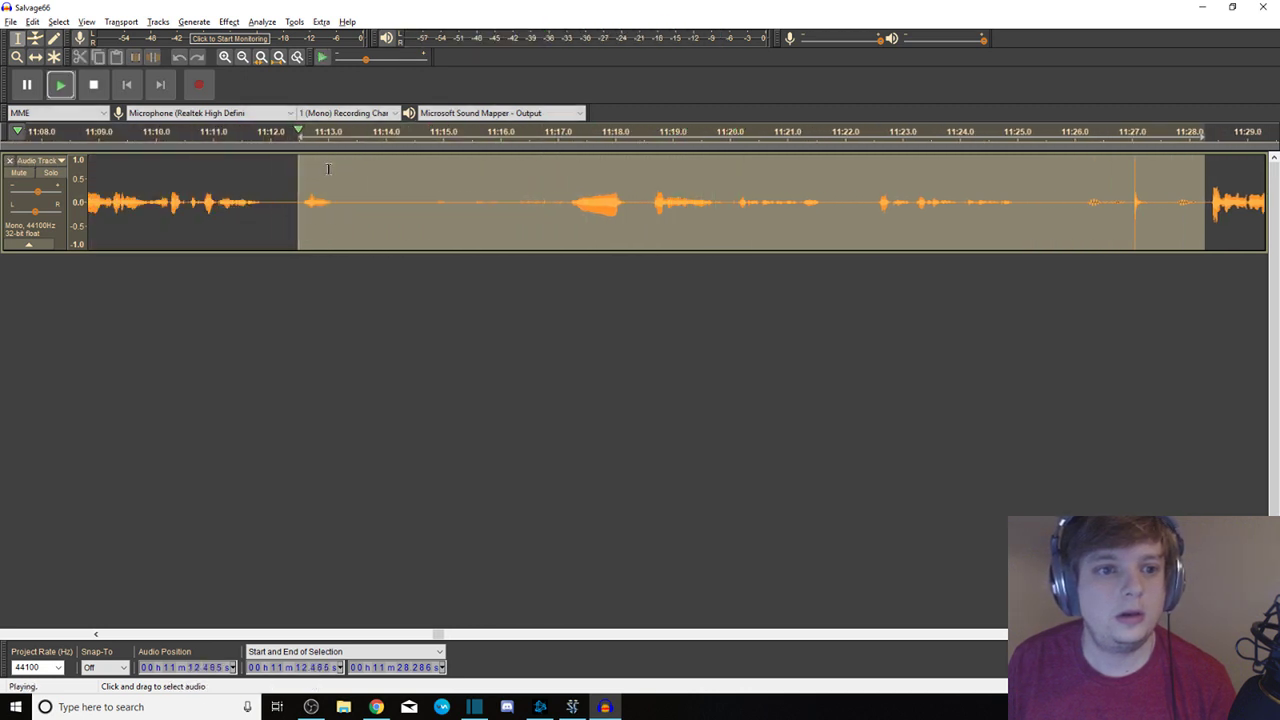
key("space")
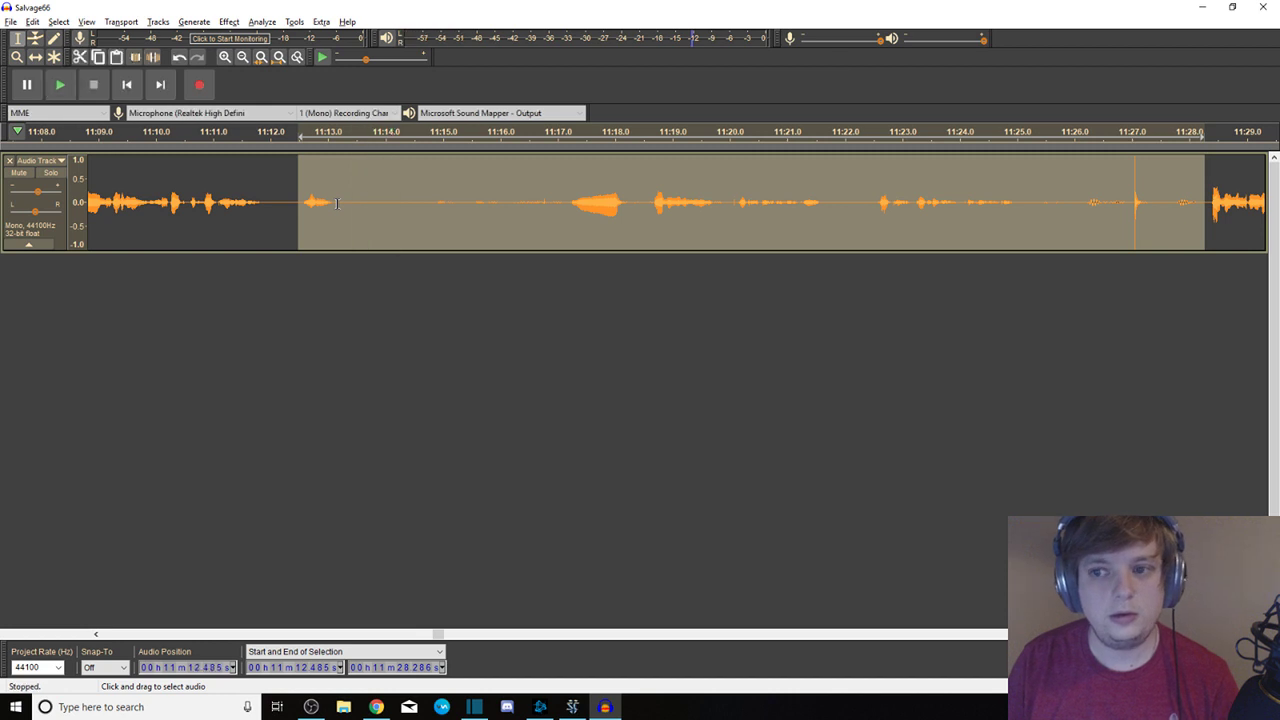
left_click_drag(337, 203, 365, 205)
key("Delete")
Play back the recording from 11:08.282 to check the new join near 11:13.6
left_click_drag(290, 187, 80, 200)
left_click(197, 200)
key("space")
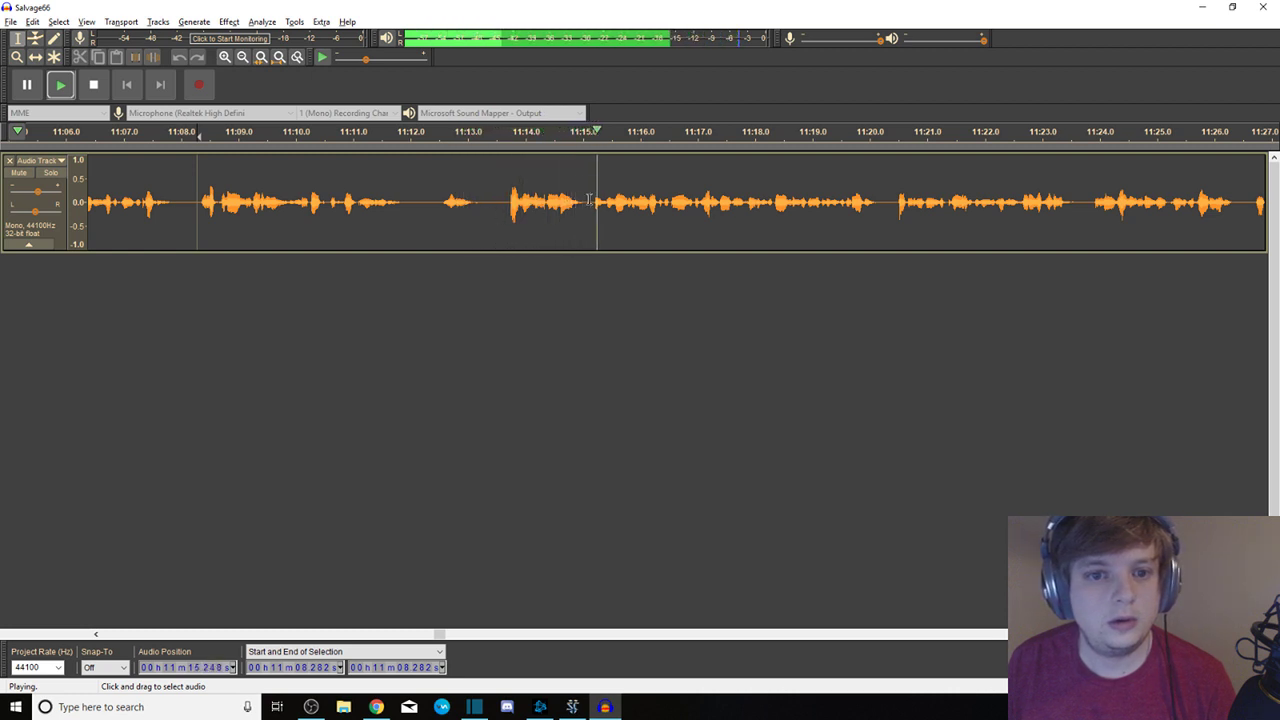
key("space")
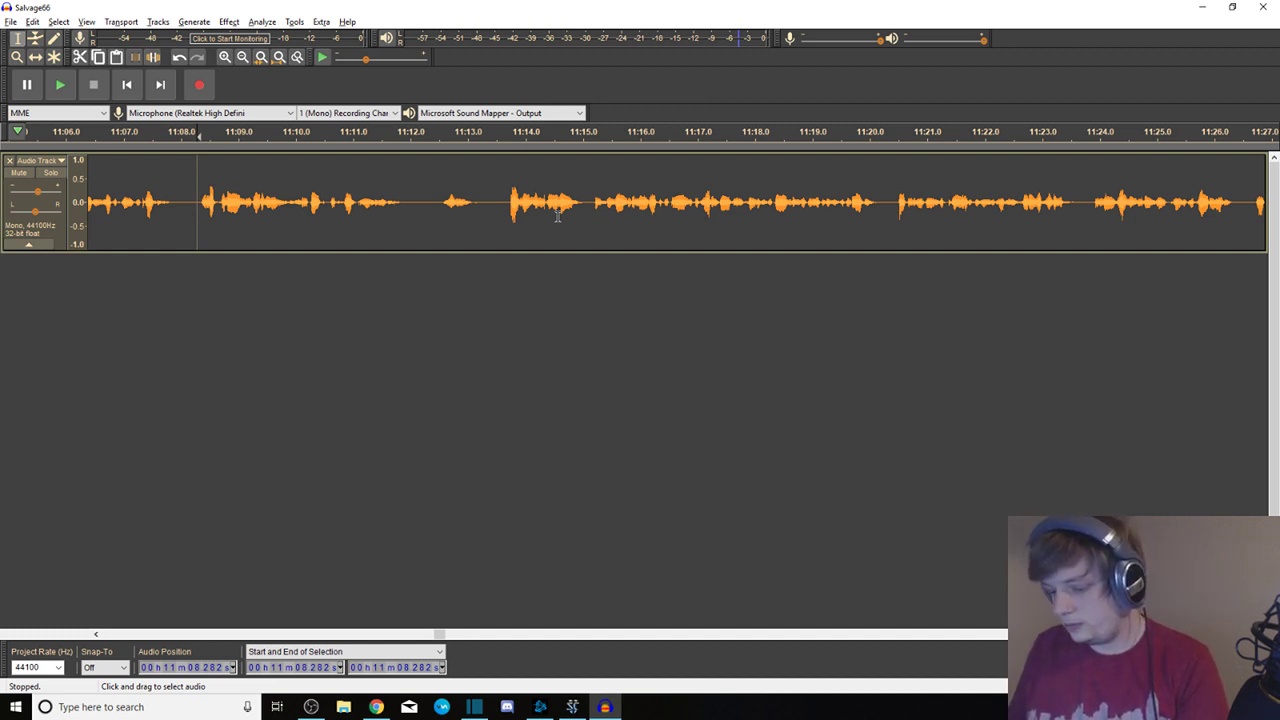
Switch to StarCraft II and whisper the contact praise starting "dude i loved the vibe", followed by "or a feeling or what have you"
left_click(585, 707)
type("dude i loved th")
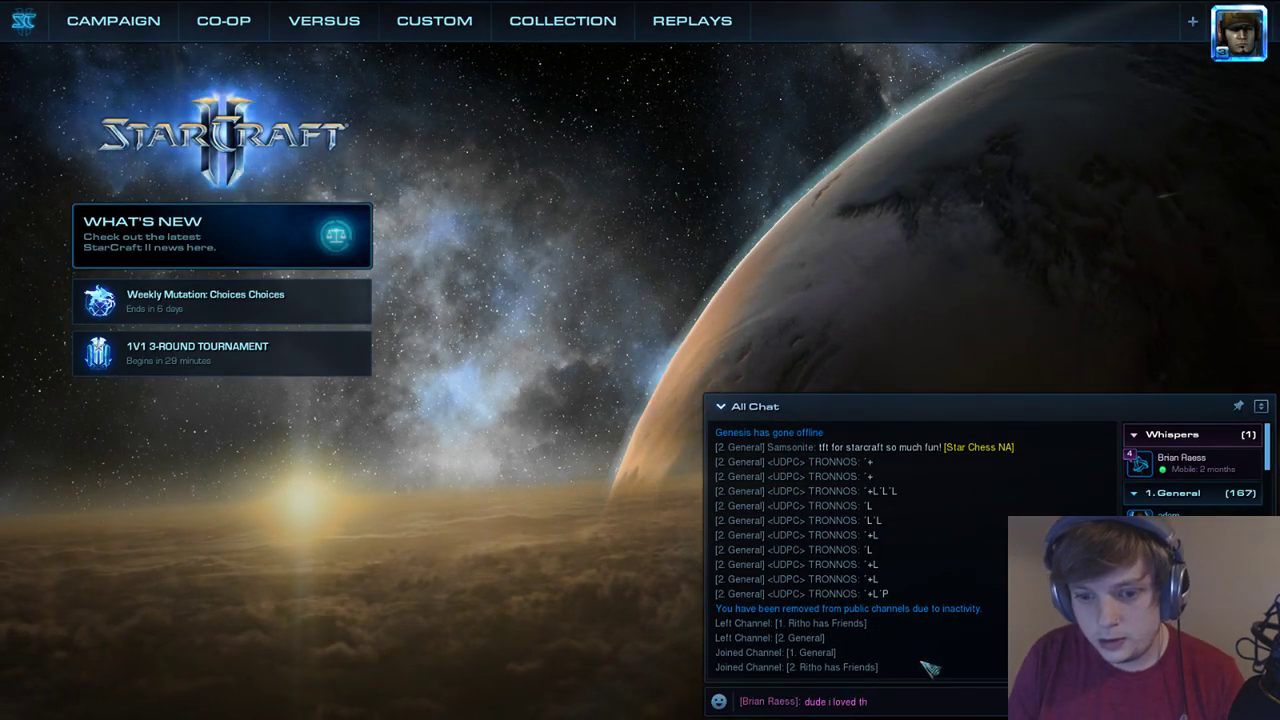
type("e vibe, you are so good at settin")
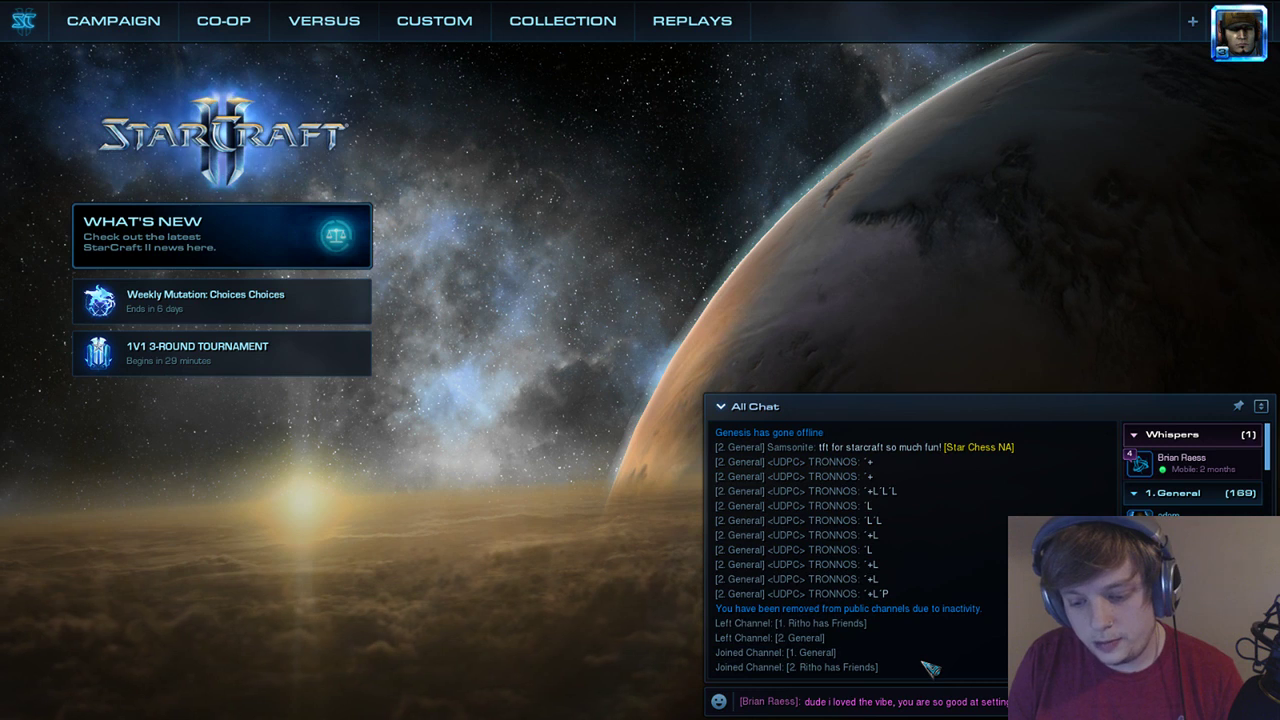
key("Return")
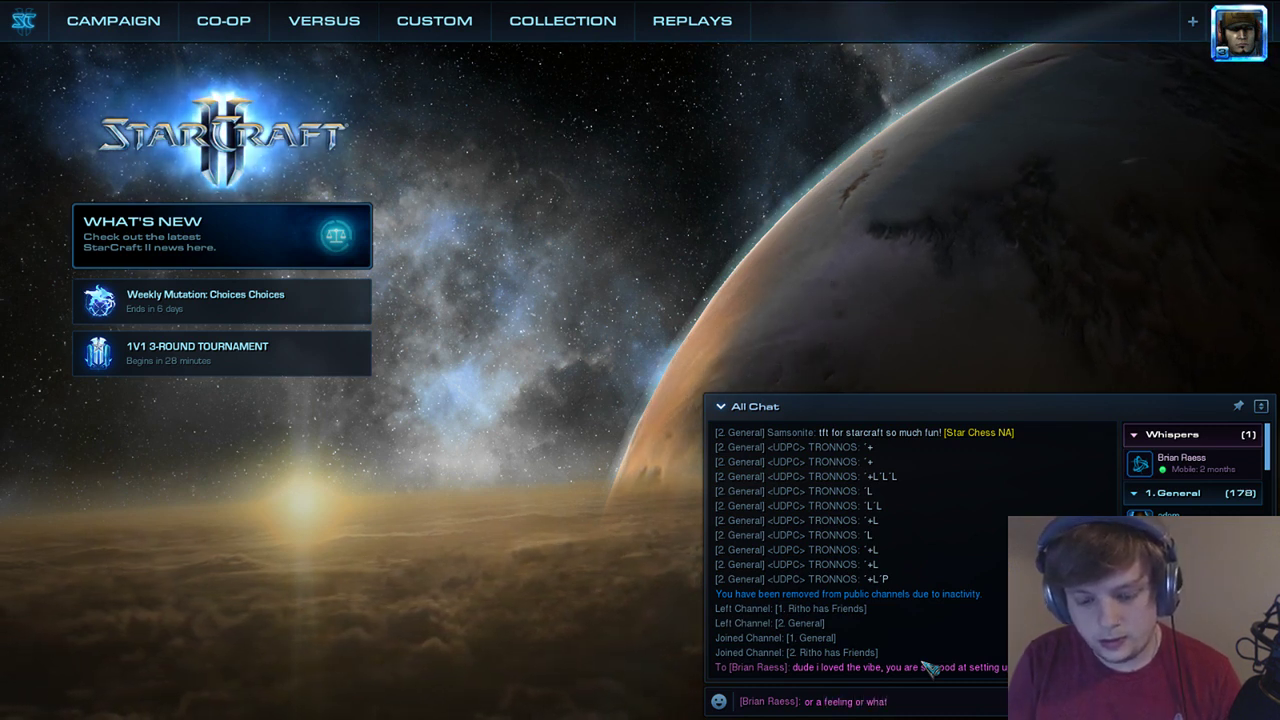
key("Return")
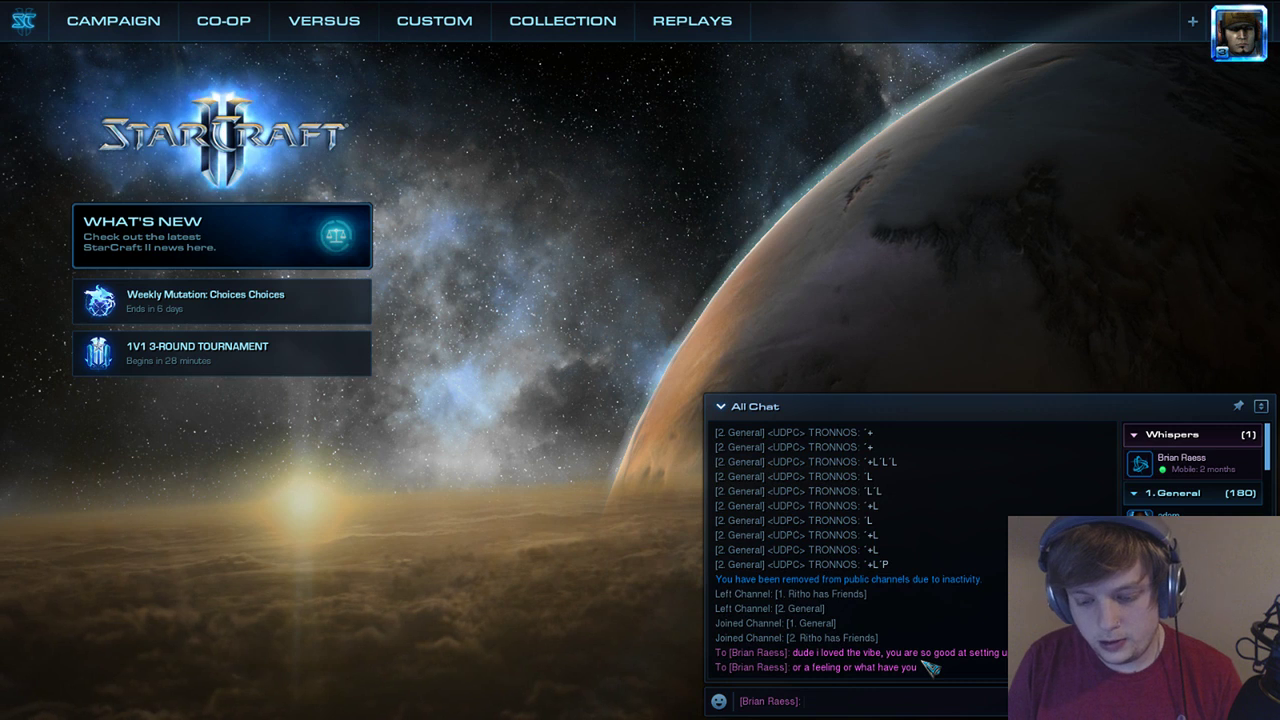
Send the same contact the whispers "I really liked it" and "like the concept too"
type("I really liked it")
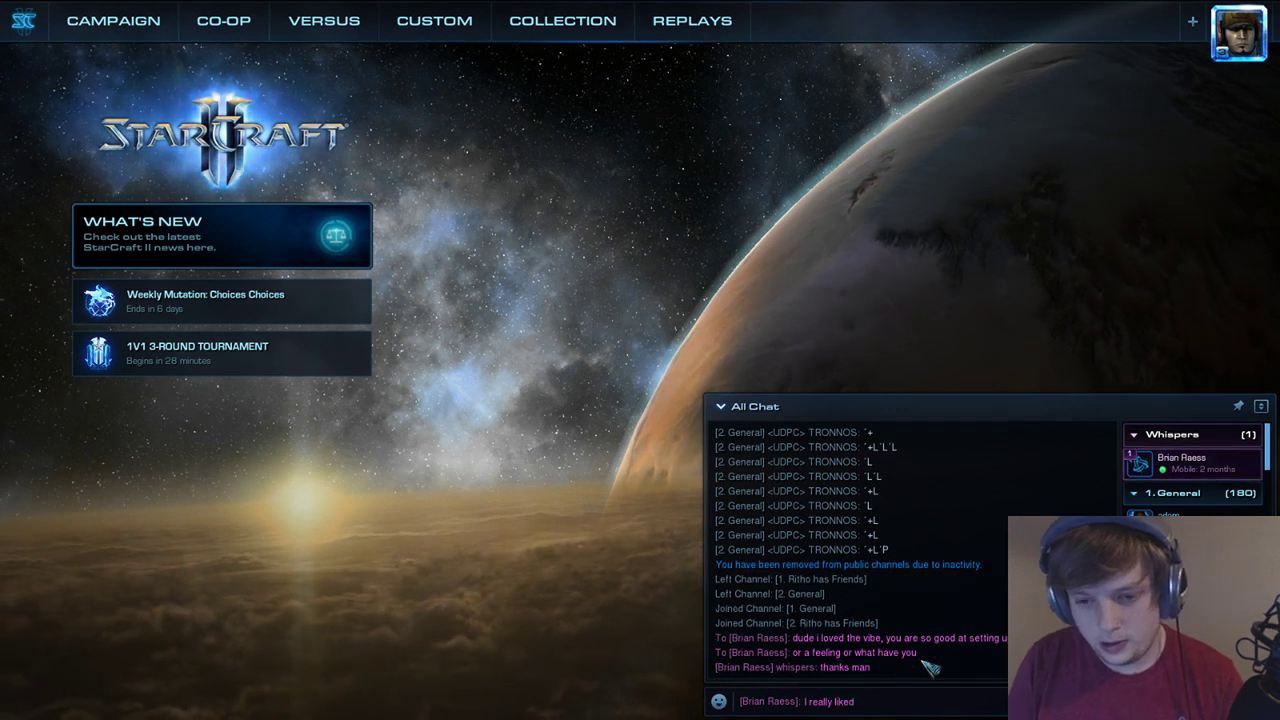
key("Return")
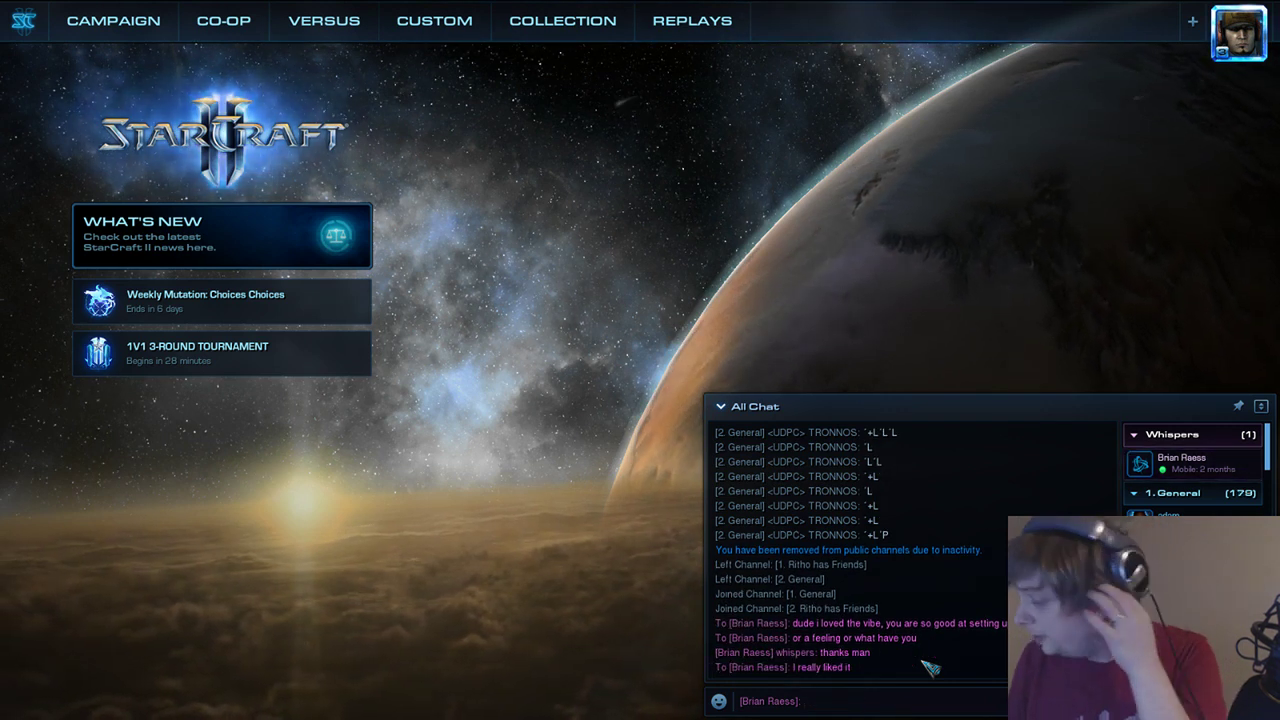
type("like")
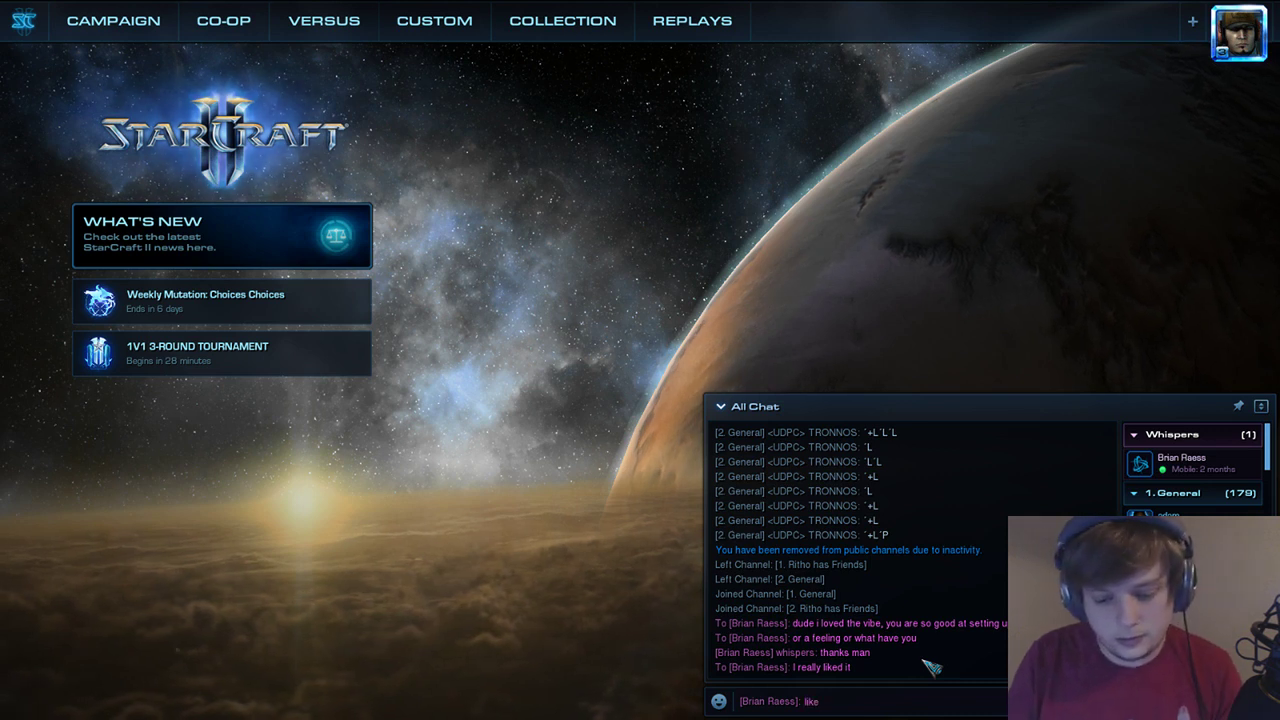
type(" the concept too")
key("Return")
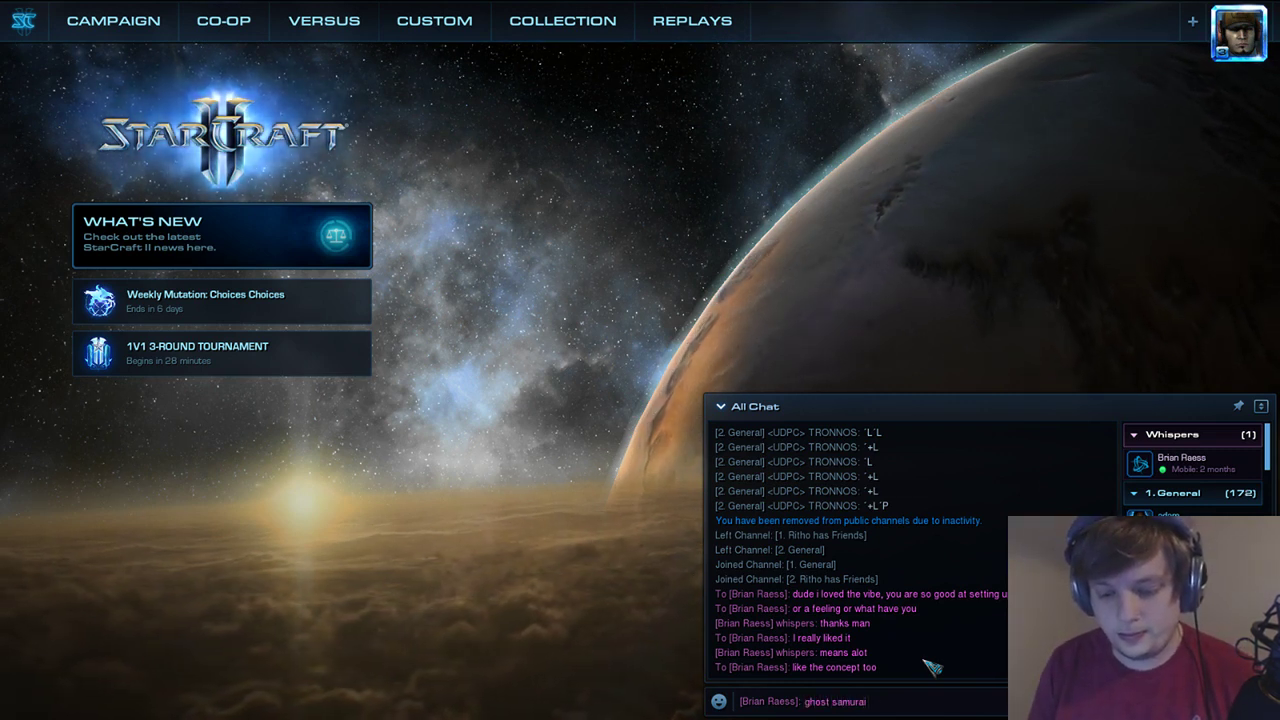
Whisper "ghost samurai or demon samurai rather?" to the same contact
type("urai")
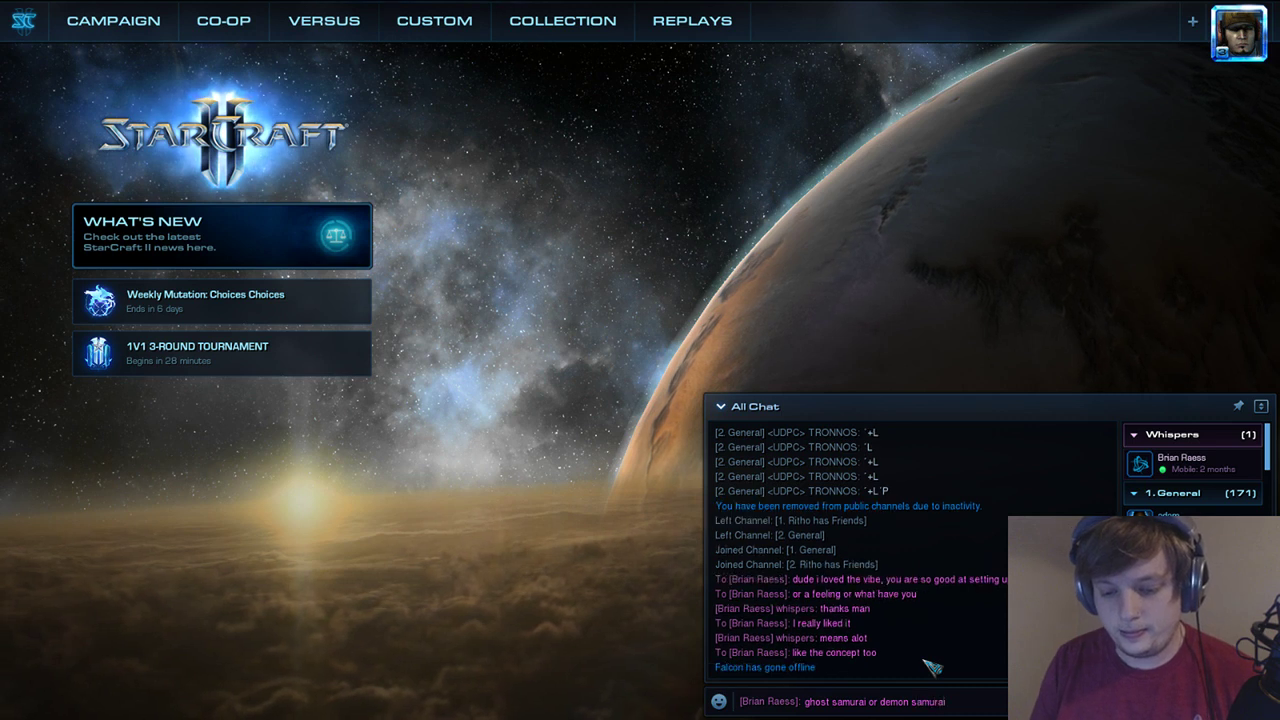
type(" rather?")
key("Return")
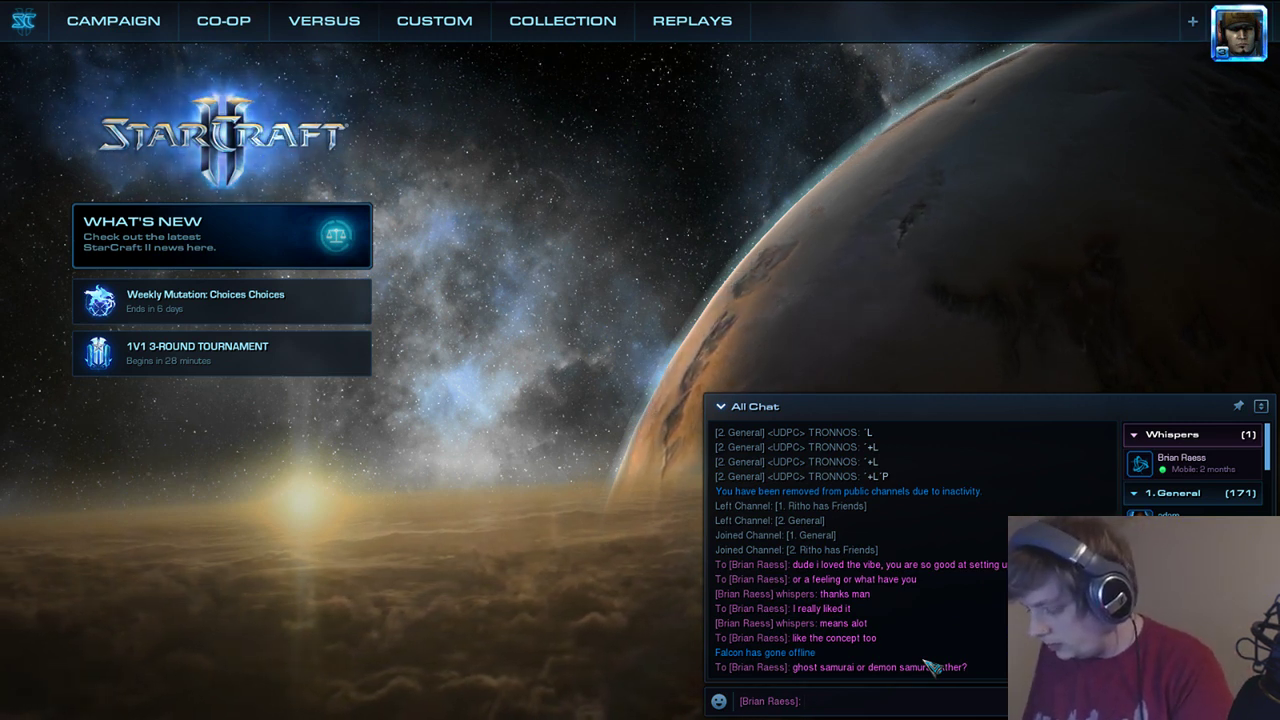
left_click(650, 450)
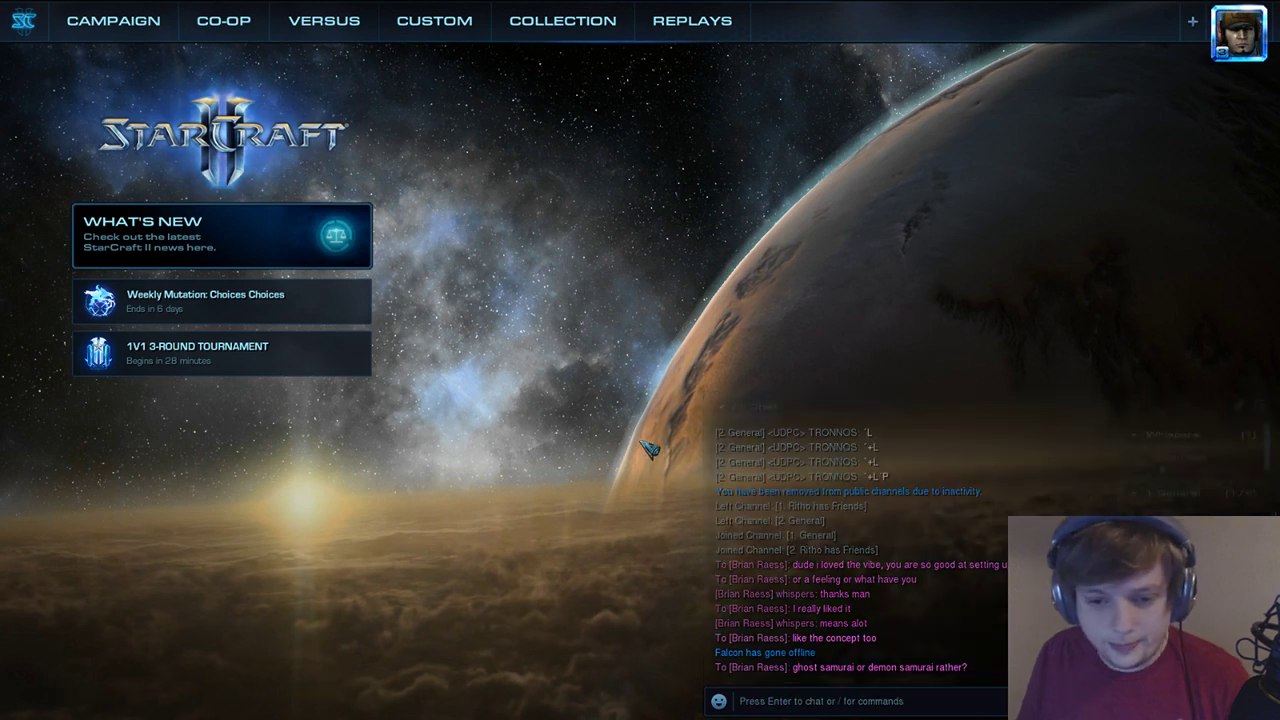
key("alt+Tab")
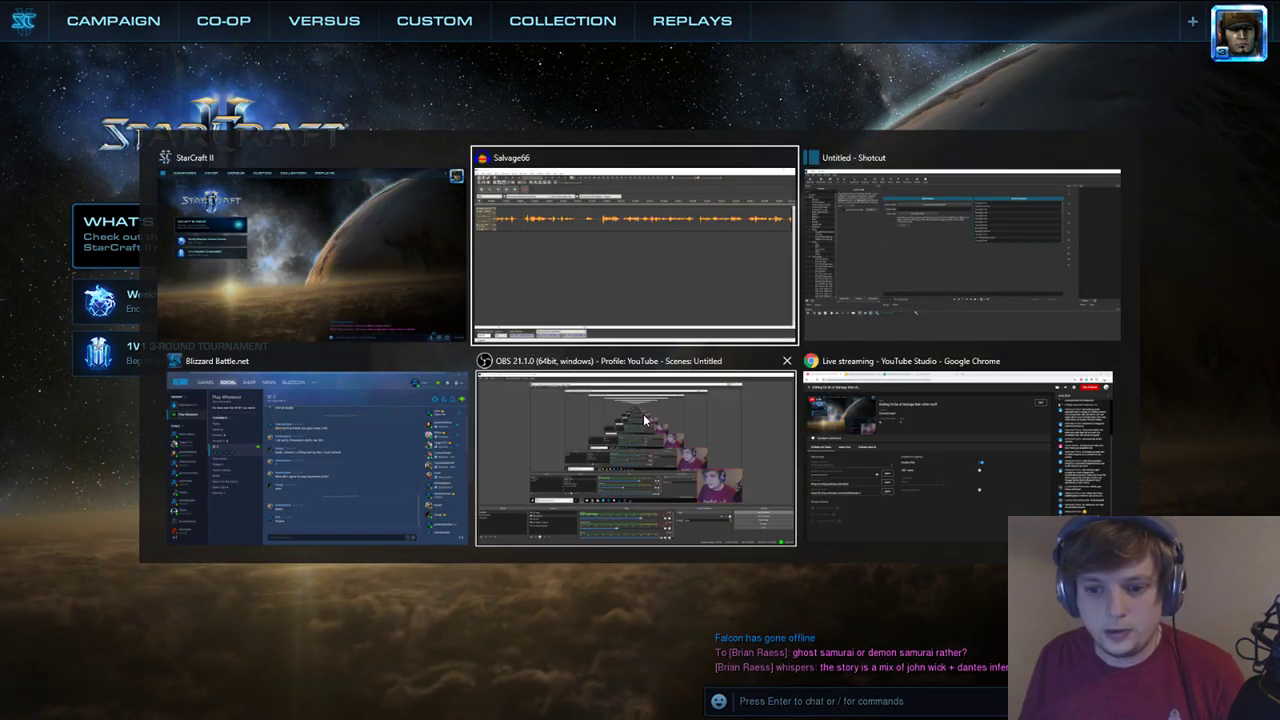
key("Escape")
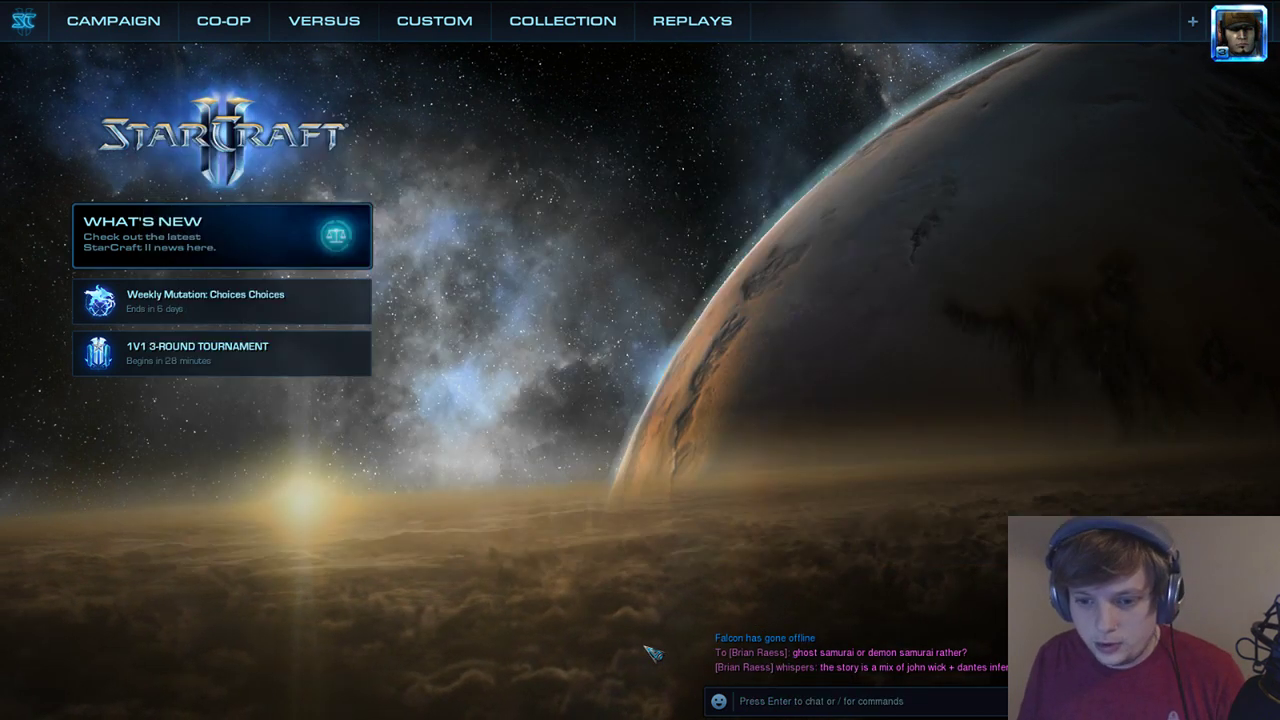
Whisper "oh dang" and "lol i like it" to the same contact
left_click(930, 705)
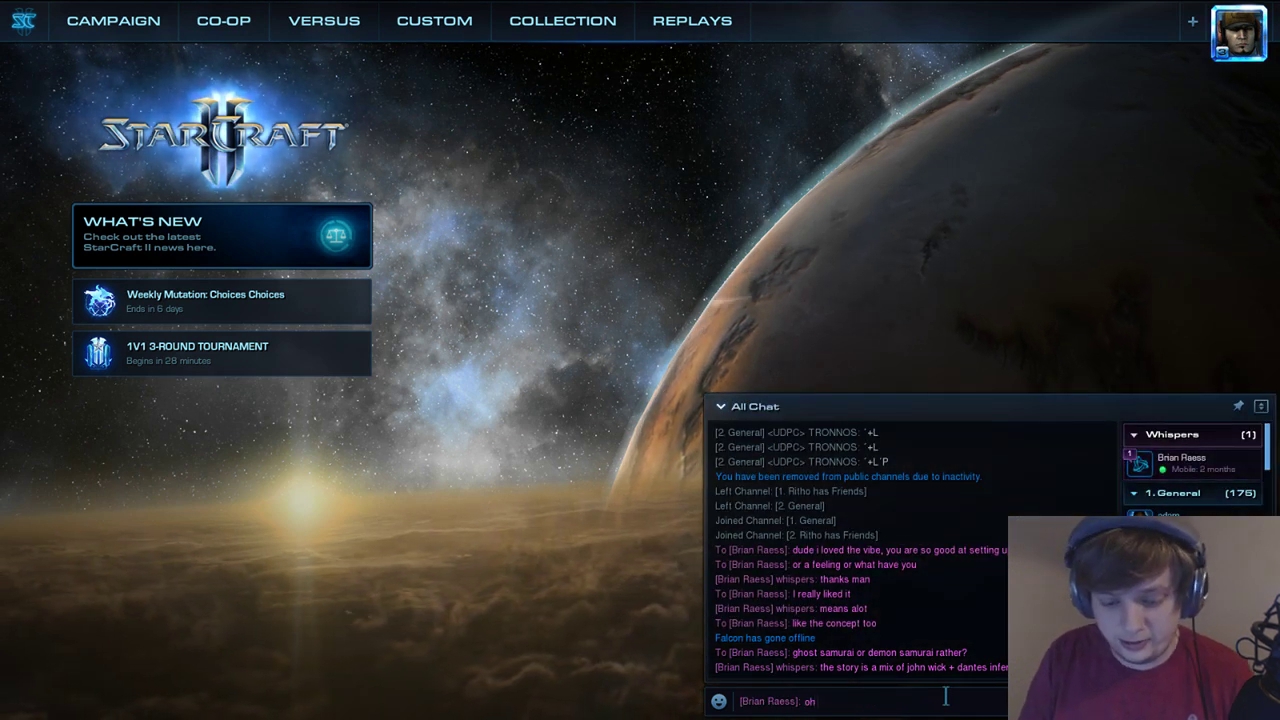
key("Return")
type("lol i like it")
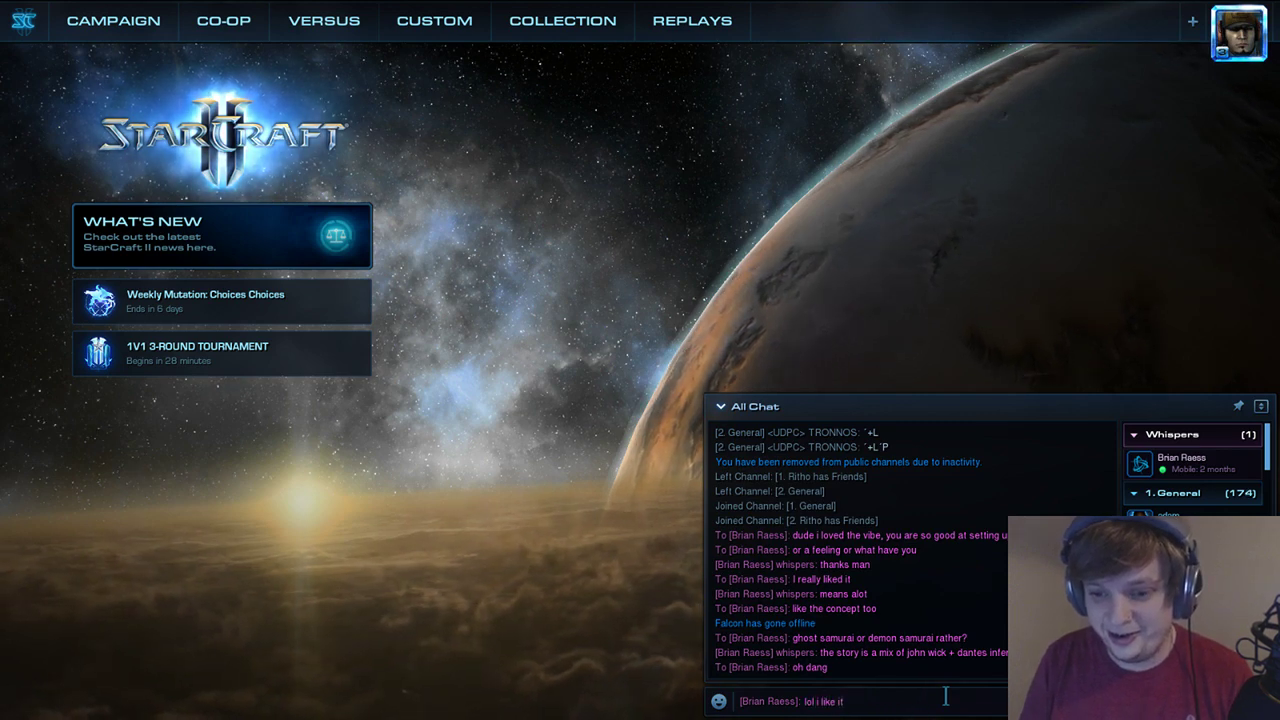
key("Return")
Recheck the StarCraft II chat and return to the Salvage66 recording in Audacity
key("alt+Tab")
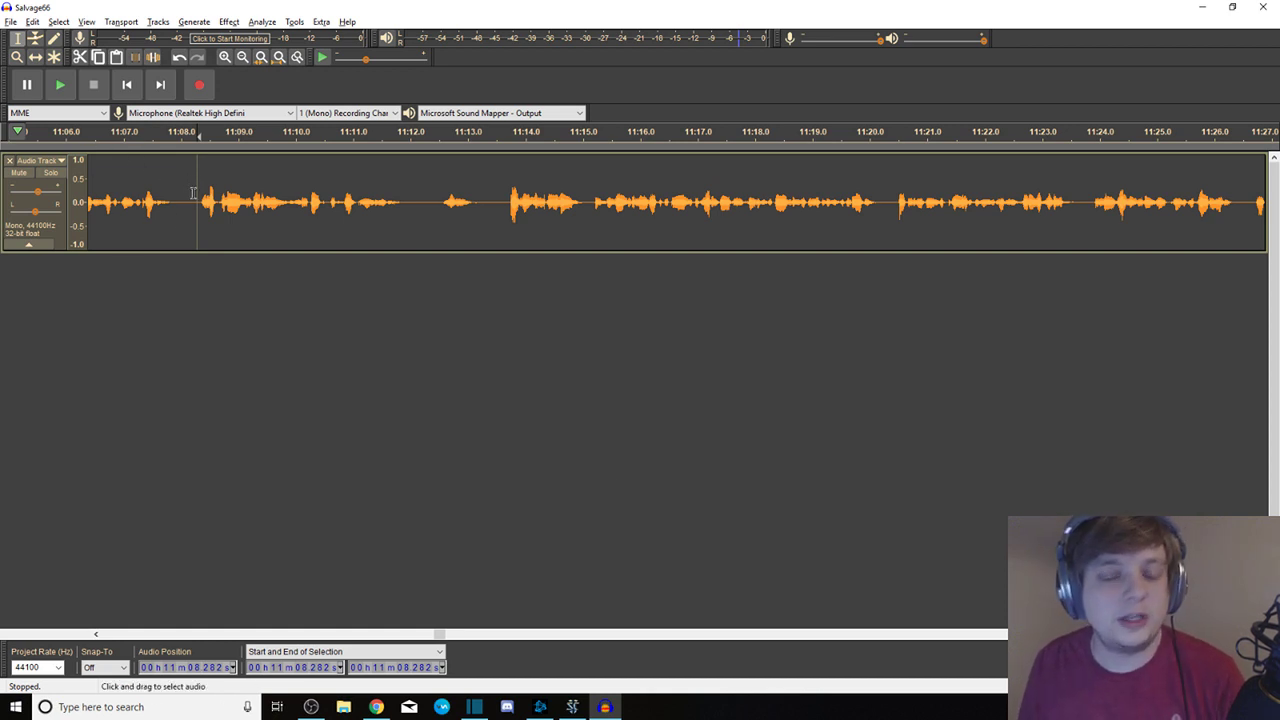
key("alt+Tab")
key("alt+Tab")
key("alt+Tab")
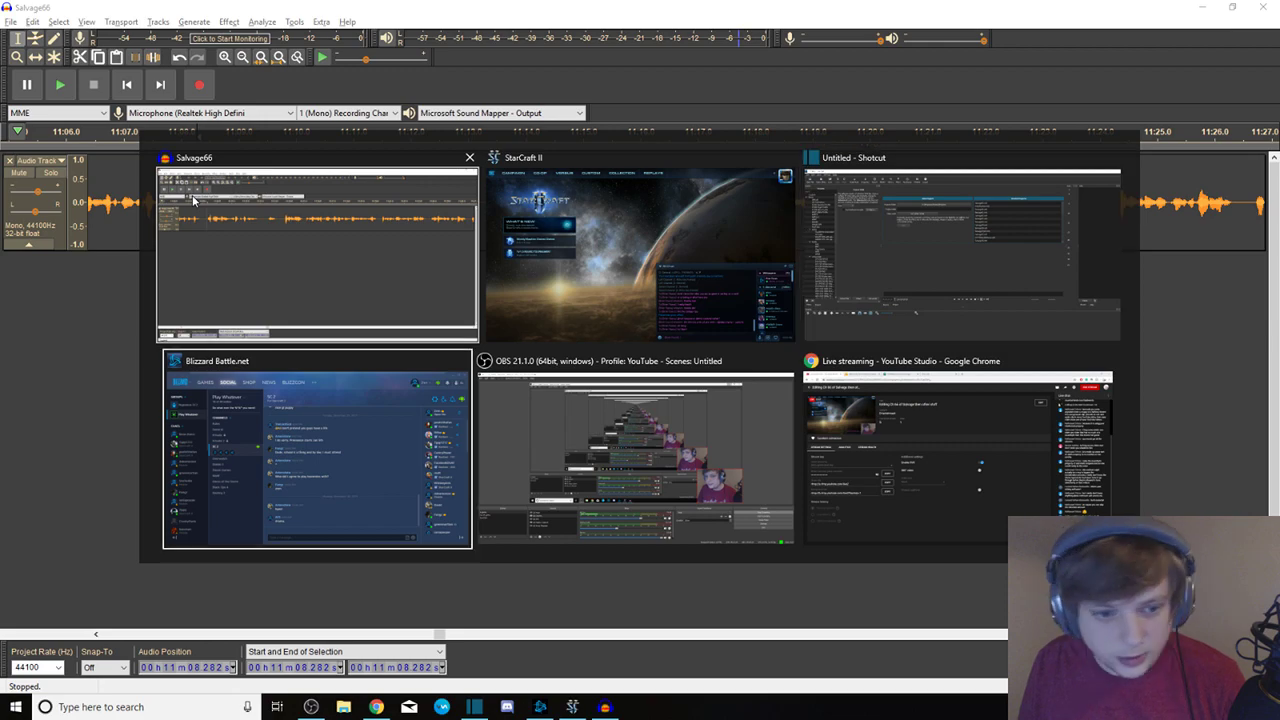
left_click(574, 707)
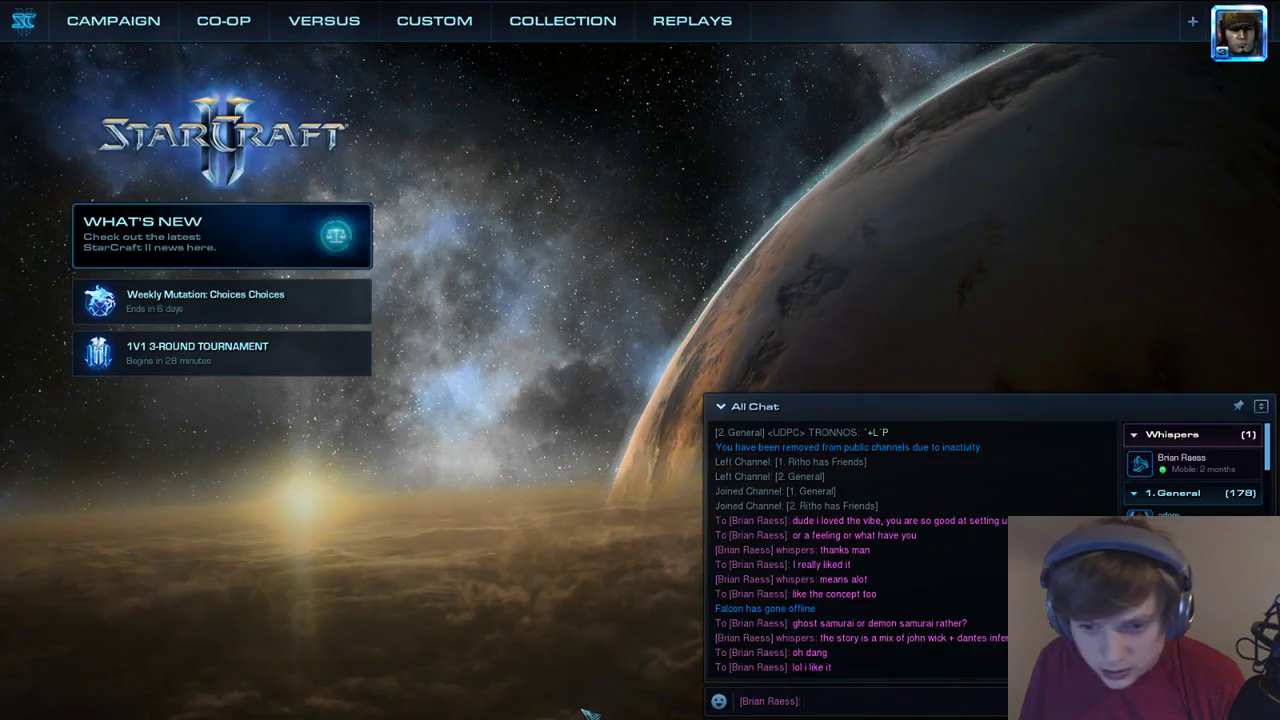
key("alt+Tab")
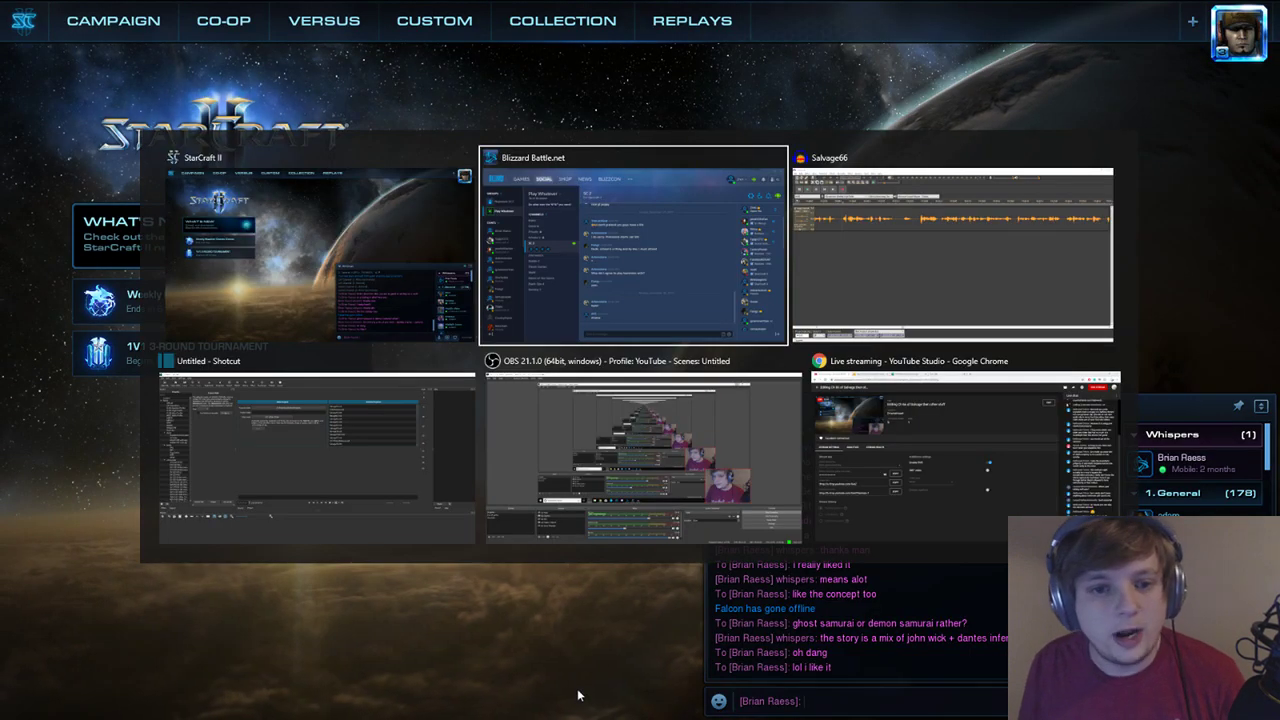
left_click(604, 707)
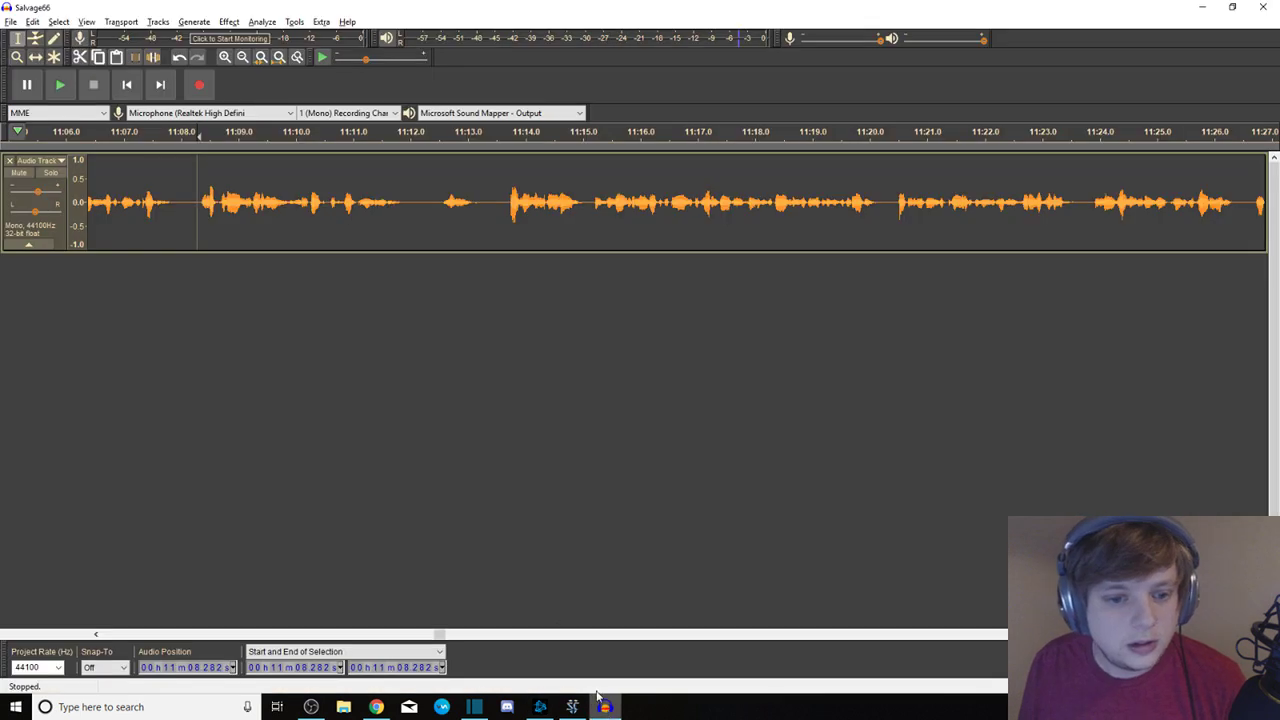
Play back the recording from 11:08.026 and again from 11:05.646 to review these phrases
left_click_drag(185, 183, 70, 200)
left_click_drag(598, 197, 446, 195)
left_click(743, 192)
key("space")
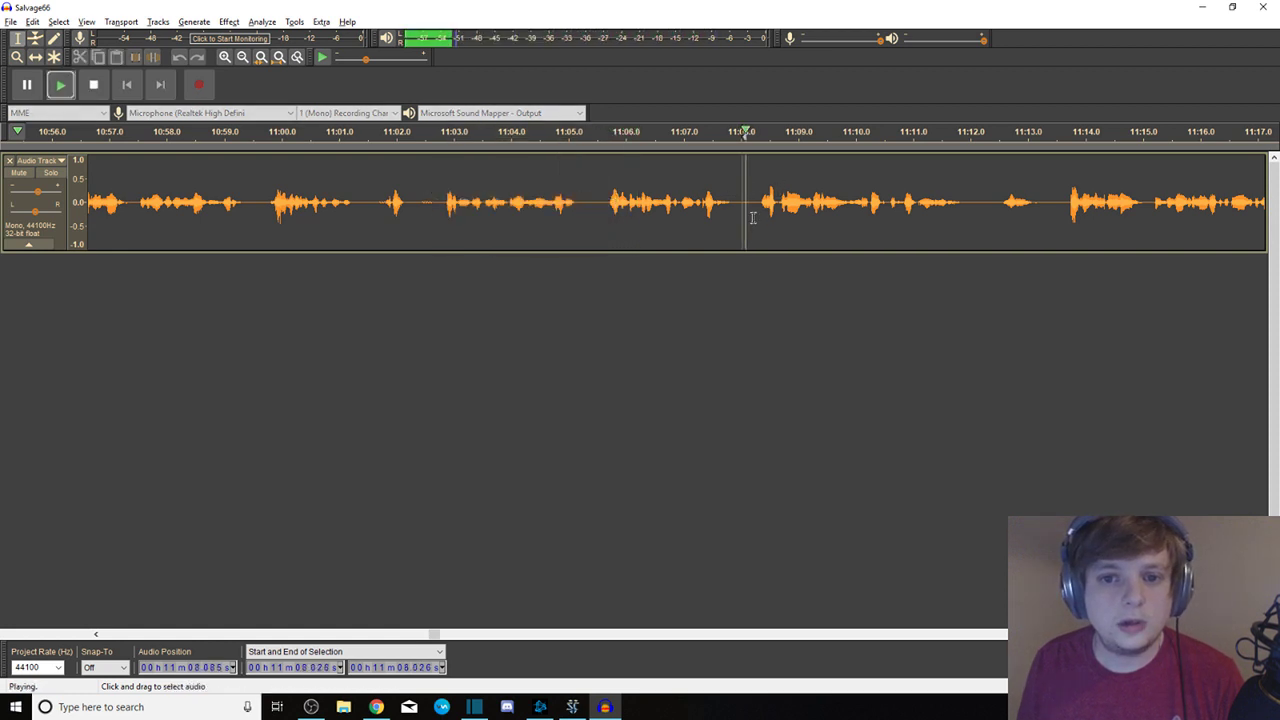
left_click(606, 199)
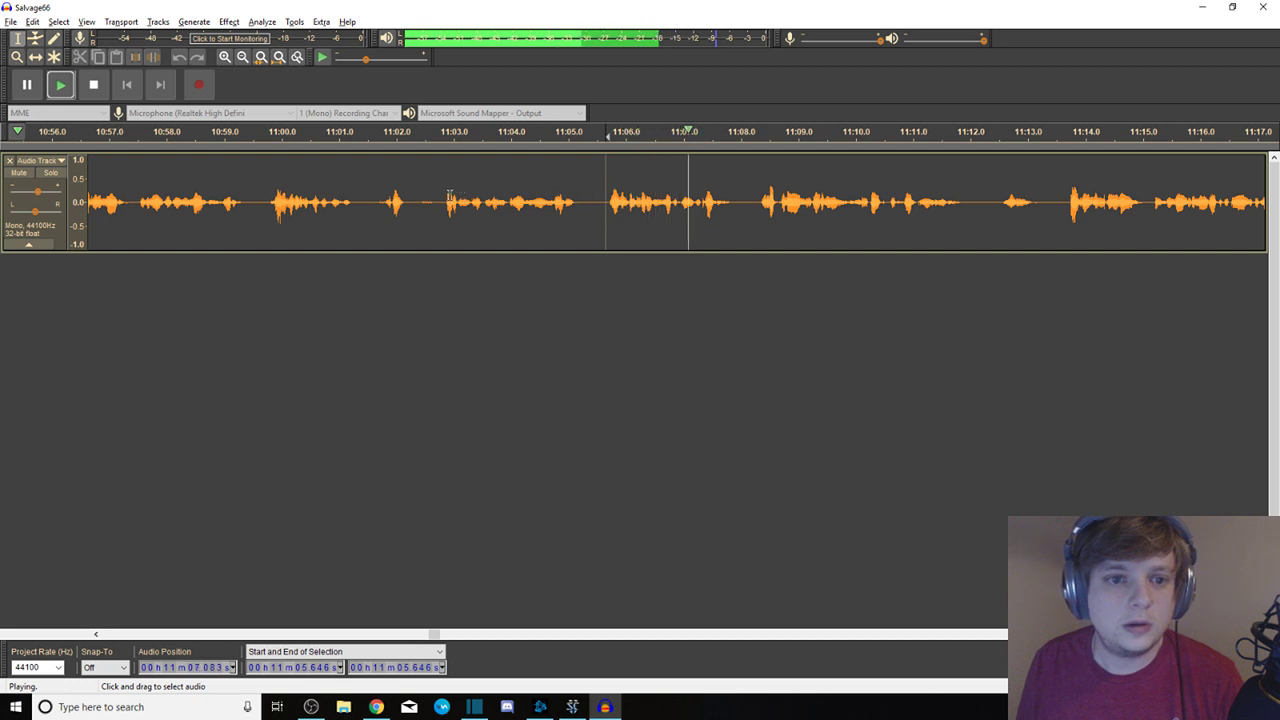
Work back from about 11:02 towards 10:35 and delete the short pauses between phrases
left_click_drag(437, 192, 75, 195)
left_click_drag(729, 195, 768, 195)
key("Delete")
left_click_drag(477, 190, 458, 187)
key("Delete")
left_click_drag(307, 190, 75, 195)
key("Delete")
Delete the pause and click spike from 10:16.200 to 10:18.731 and play the join
left_click_drag(4, 176, 5, 178)
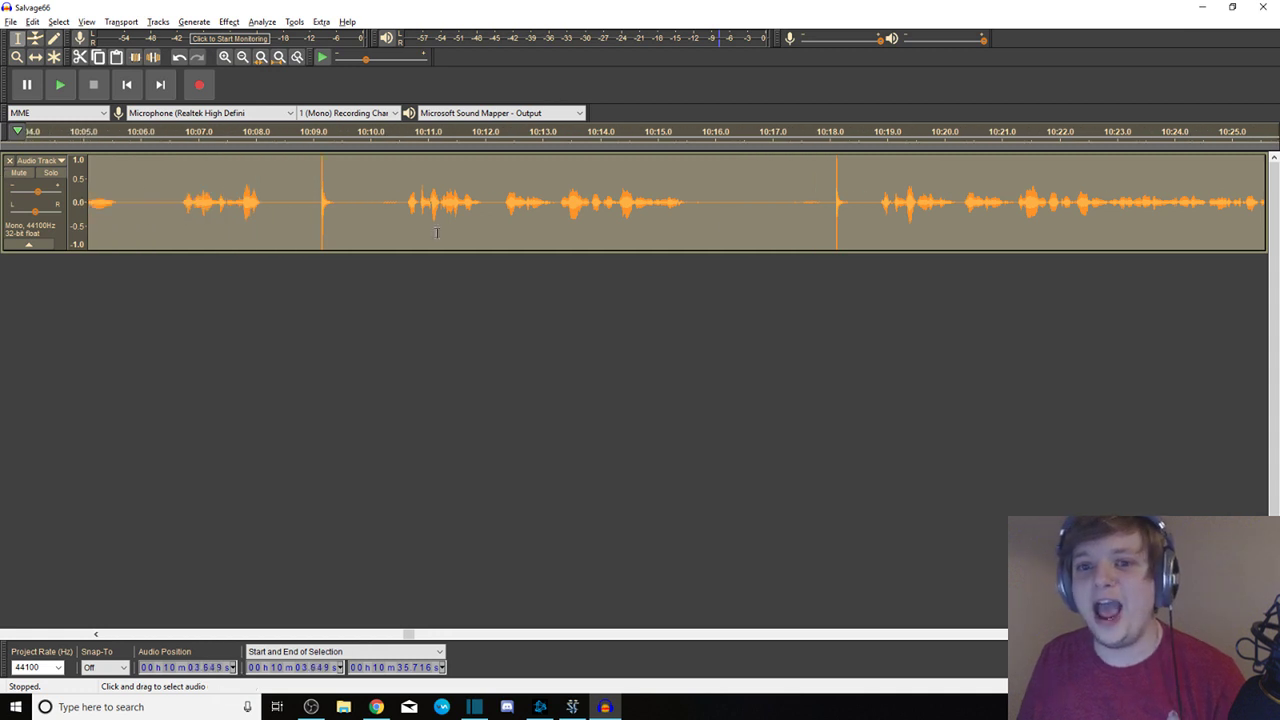
left_click_drag(866, 199, 725, 181)
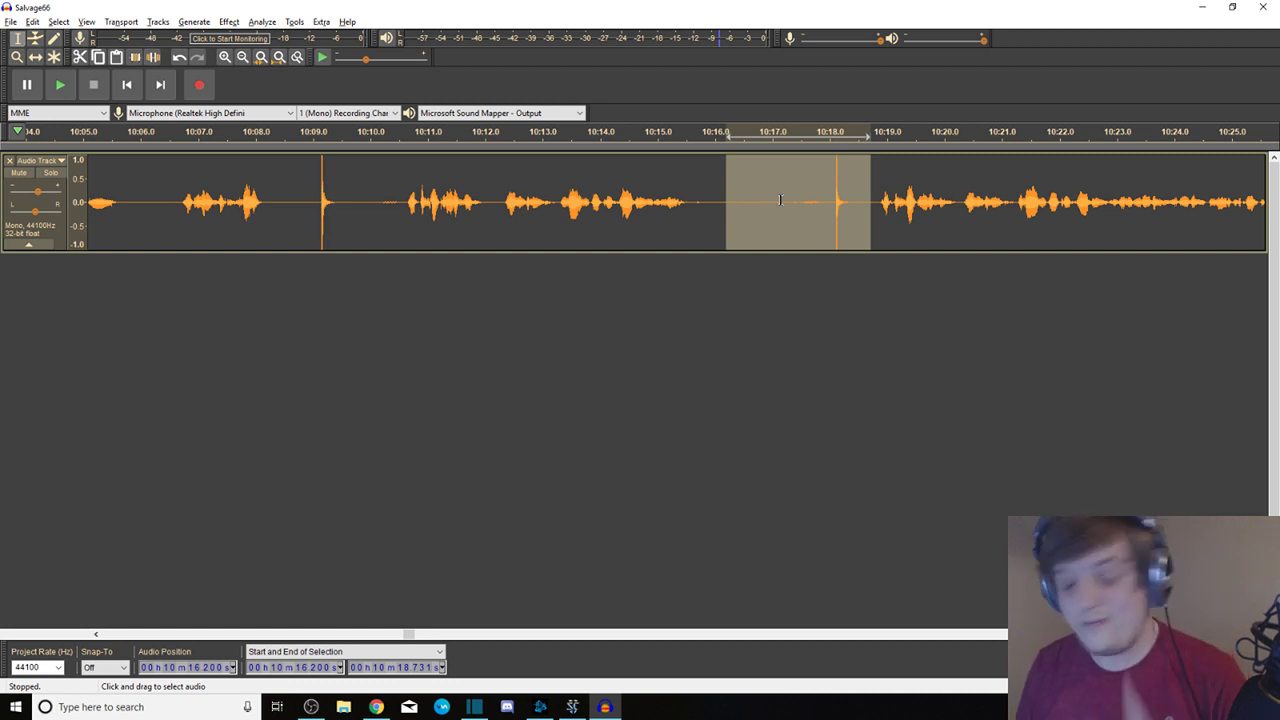
key("Delete")
key("space")
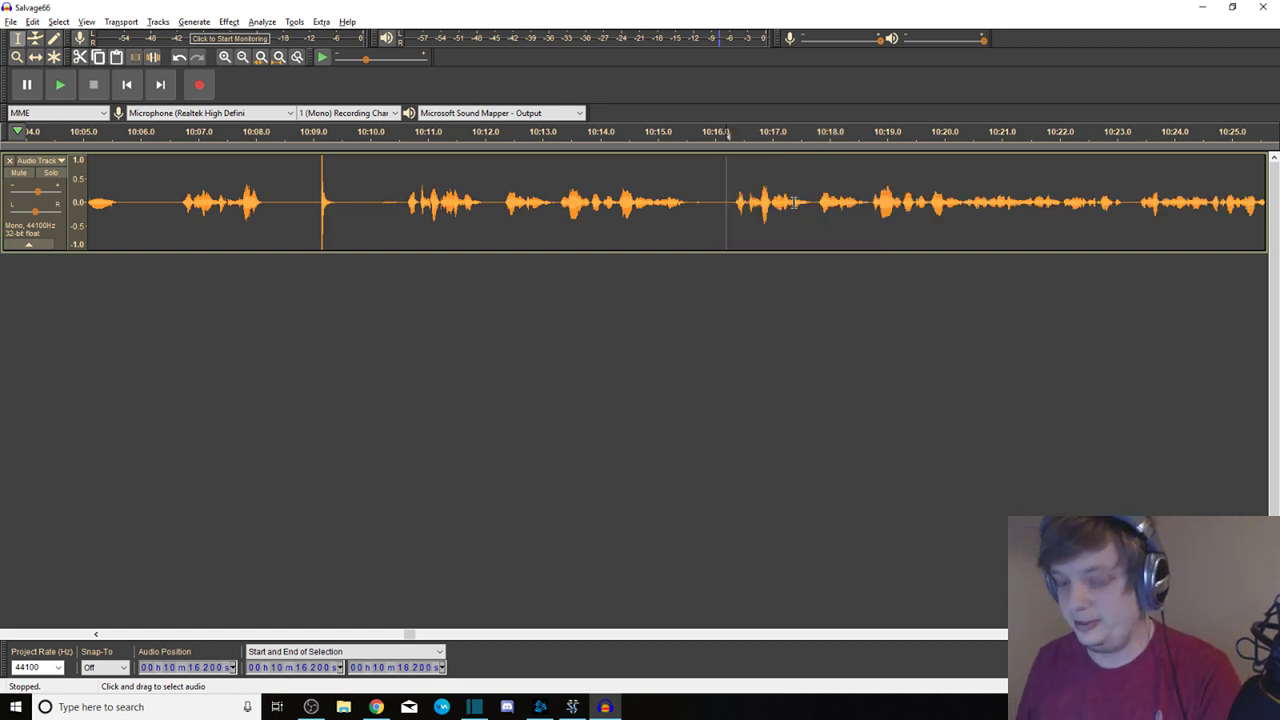
key("space")
Play the take from 10:10.441 and select it through 10:16.261
left_click(498, 202)
key("space")
left_click(396, 193)
key("space")
key("space")
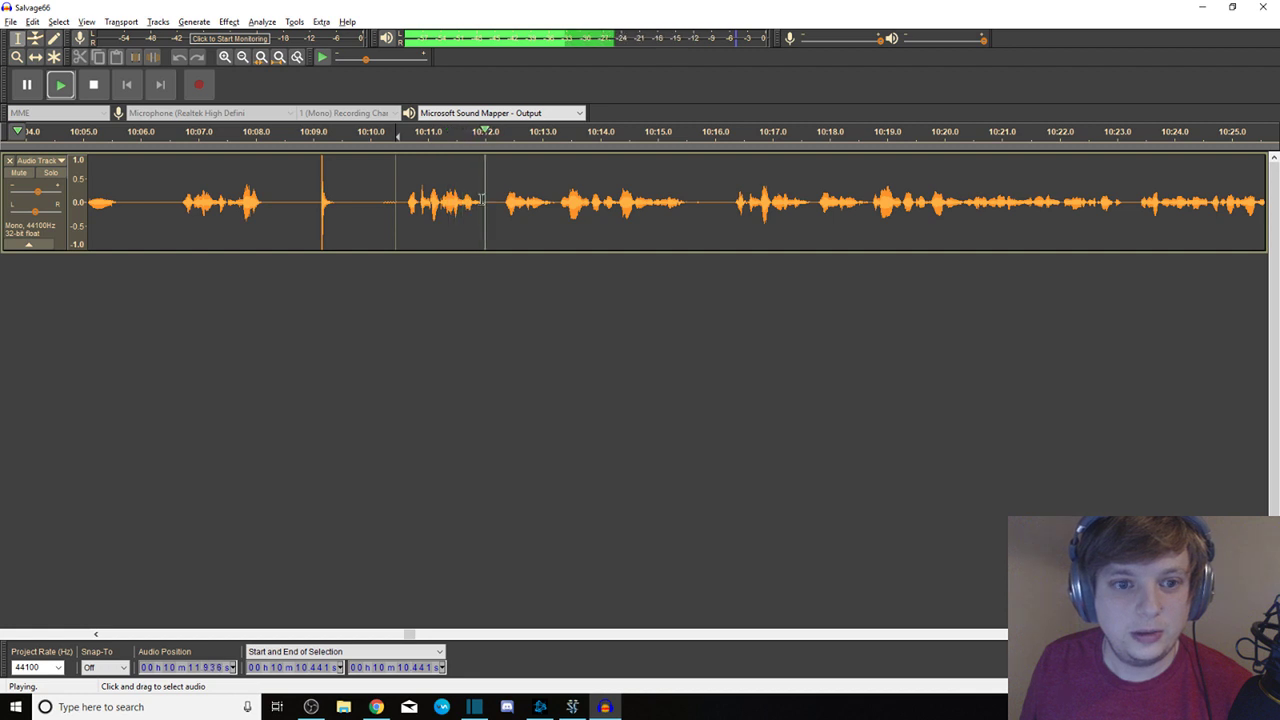
left_click(484, 201, "shift")
left_click_drag(484, 201, 720, 204)
key("space")
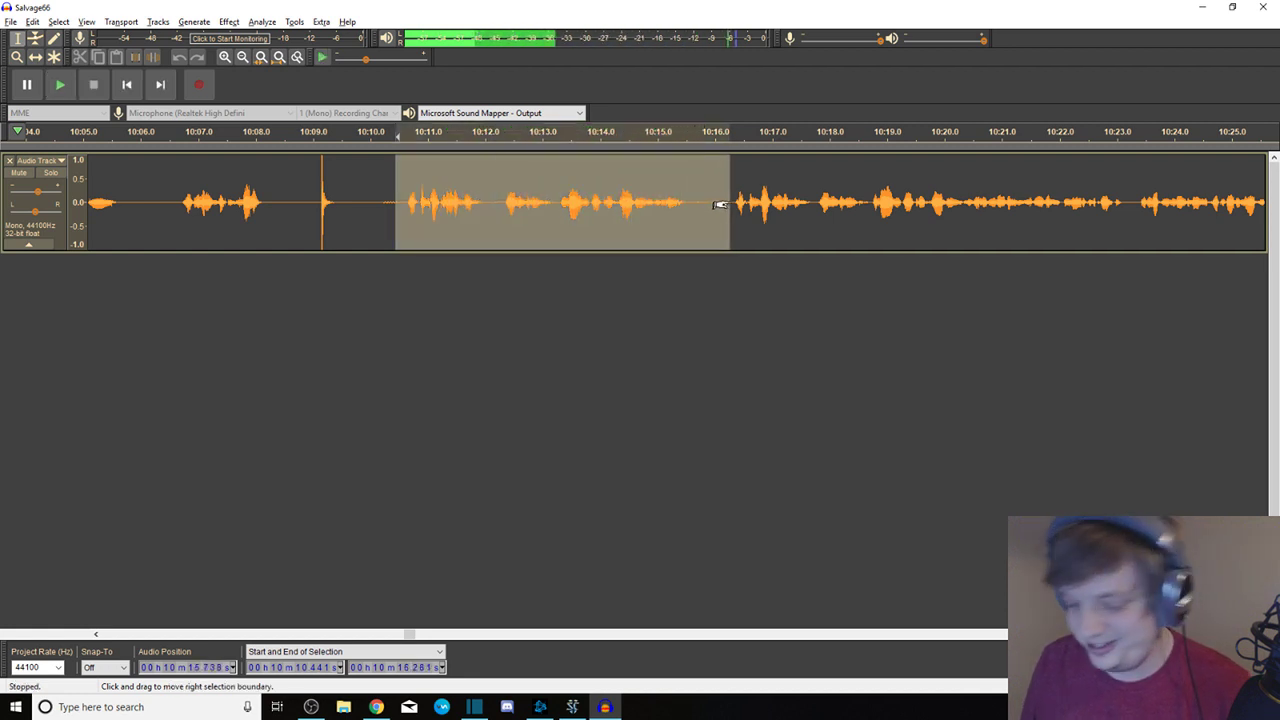
key("End")
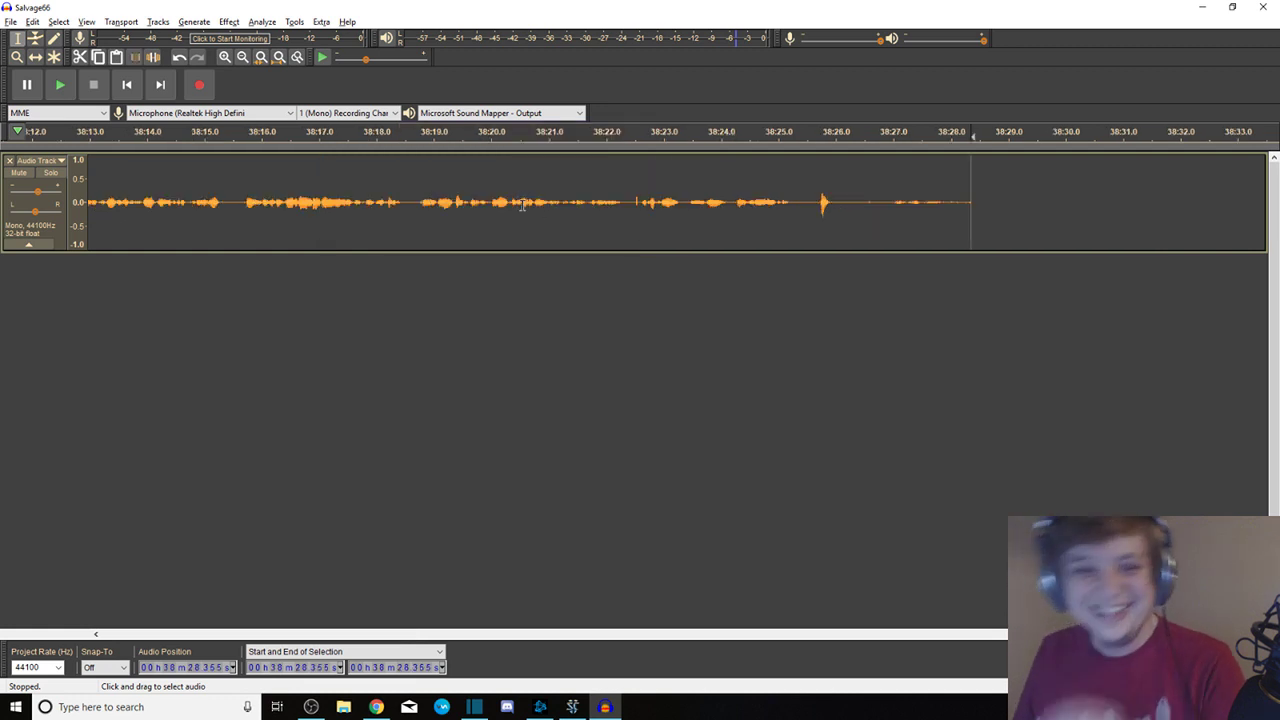
Undo the last deletion, play the section from 10:16.200 to 10:18.731 and delete it again
key("ctrl+z")
key("space")
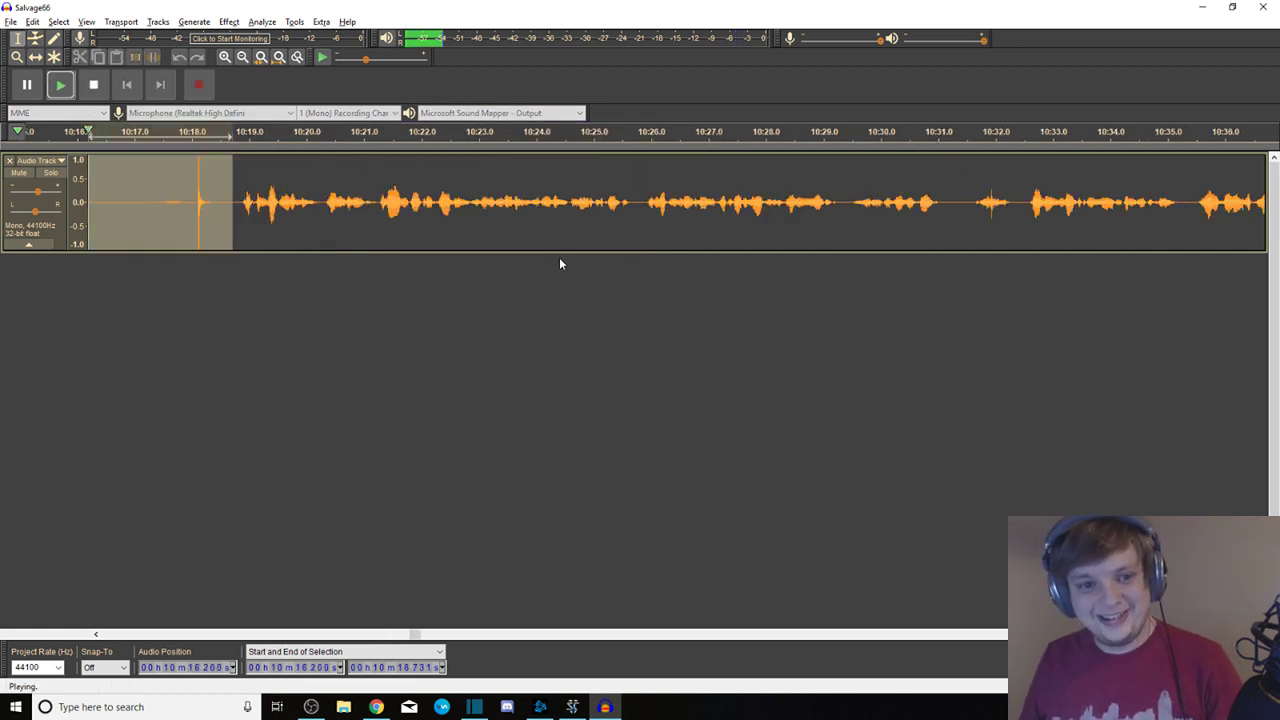
key("space")
key("Delete")
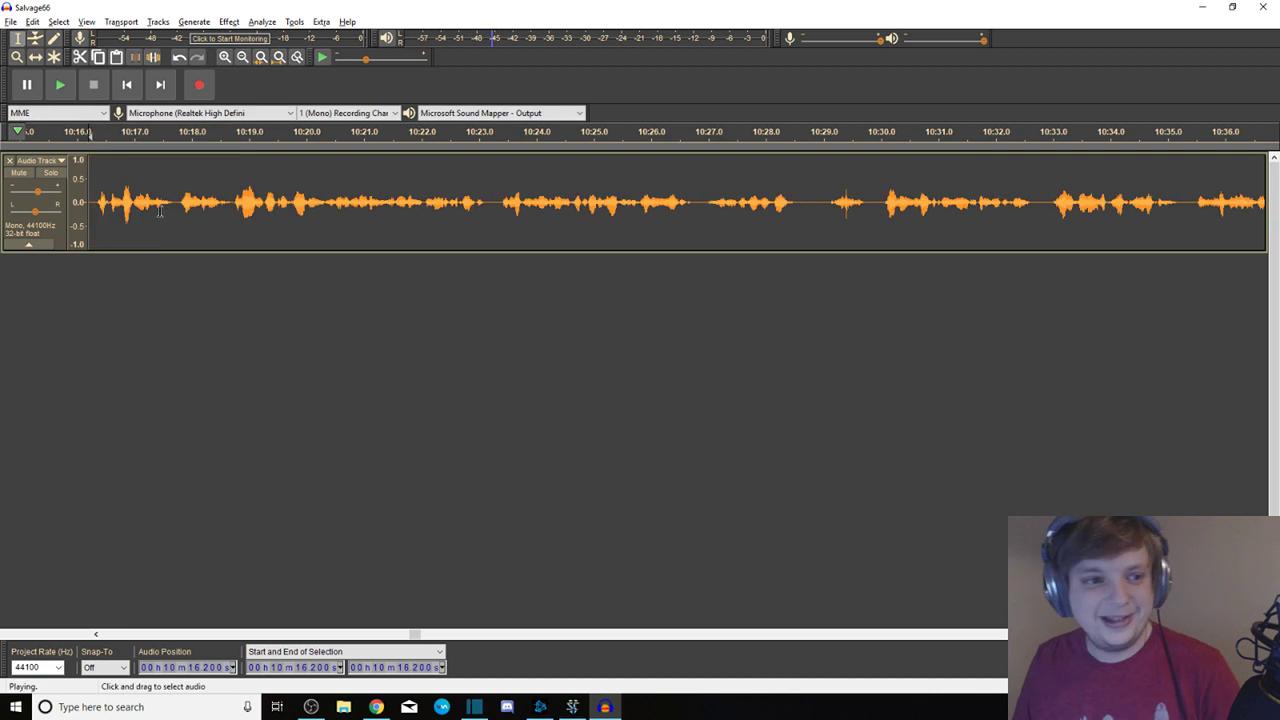
Delete the rejected take from about 10:10 to 10:16.2
key("space")
key("space")
left_click_drag(91, 192, 331, 188)
key("Delete")
Delete the phrase and click from 10:06.494 to 10:10.035 and the pause from 10:05.925 to 10:06.376
key("space")
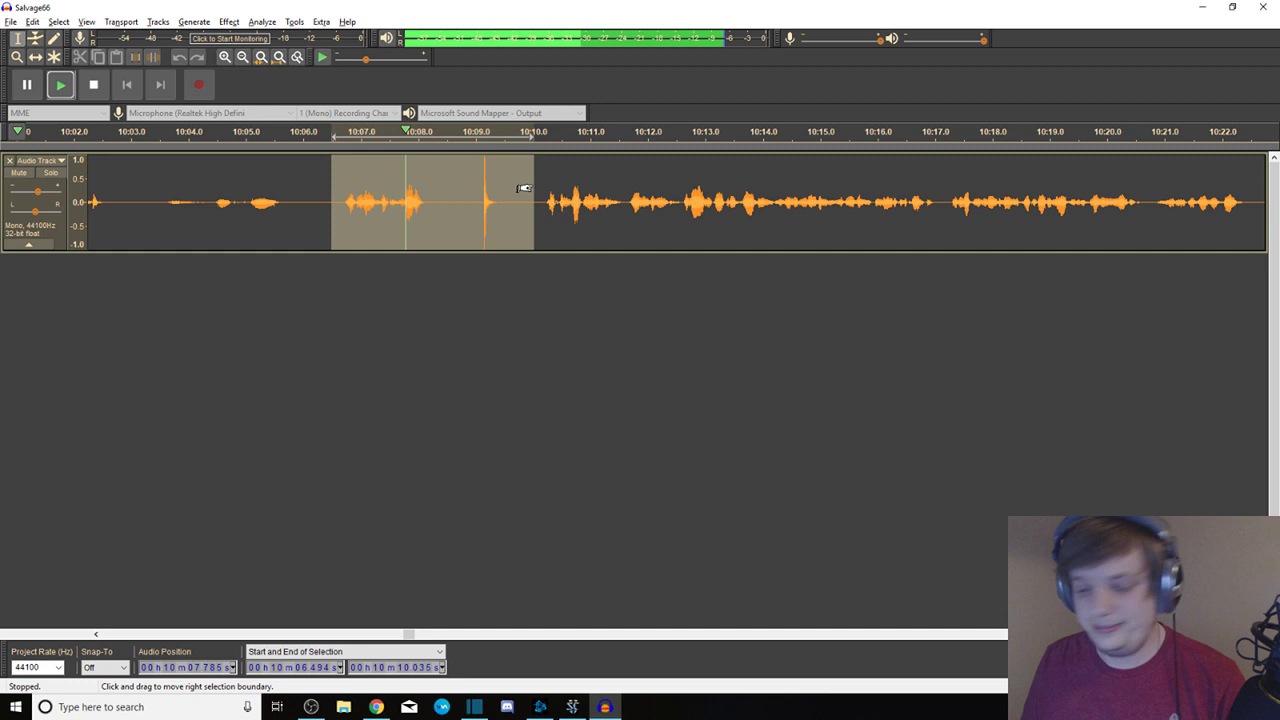
key("space")
key("Delete")
left_click_drag(324, 199, 300, 199)
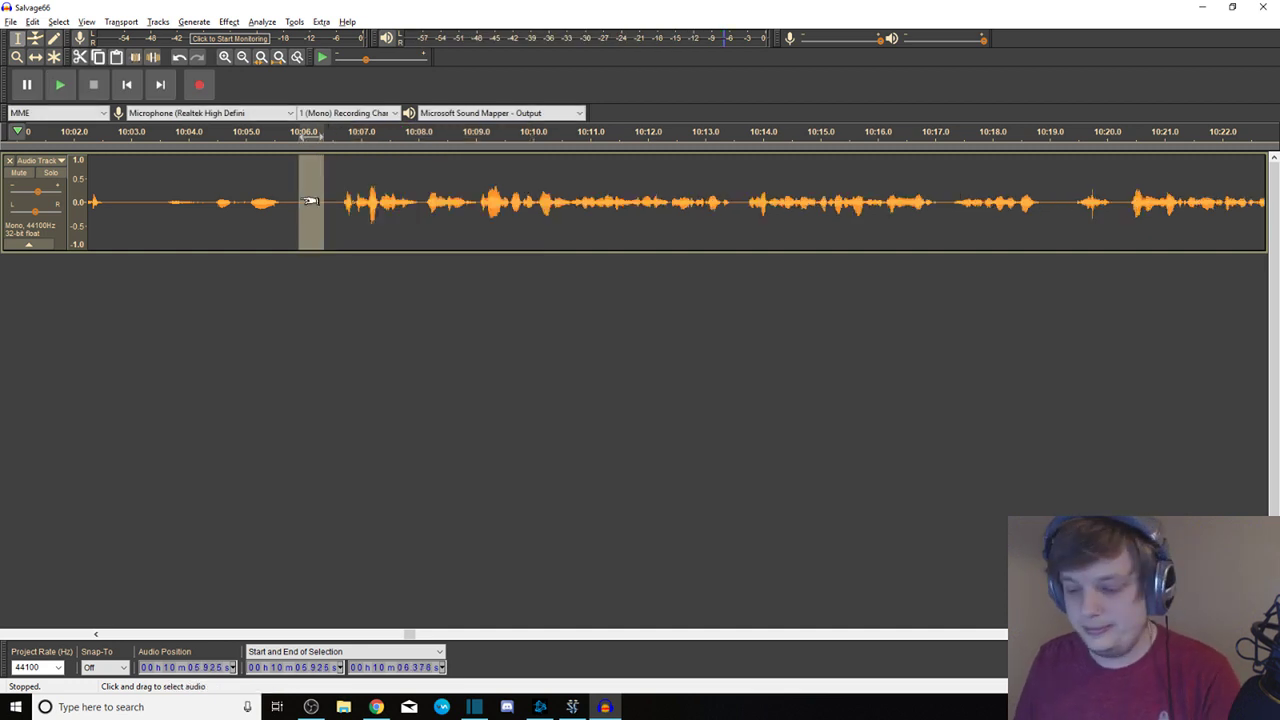
key("Delete")
Play the quiet passage before the join and delete it from 10:02.744 to 10:05.890
left_click(170, 180)
key("space")
left_click_drag(296, 194, 337, 166)
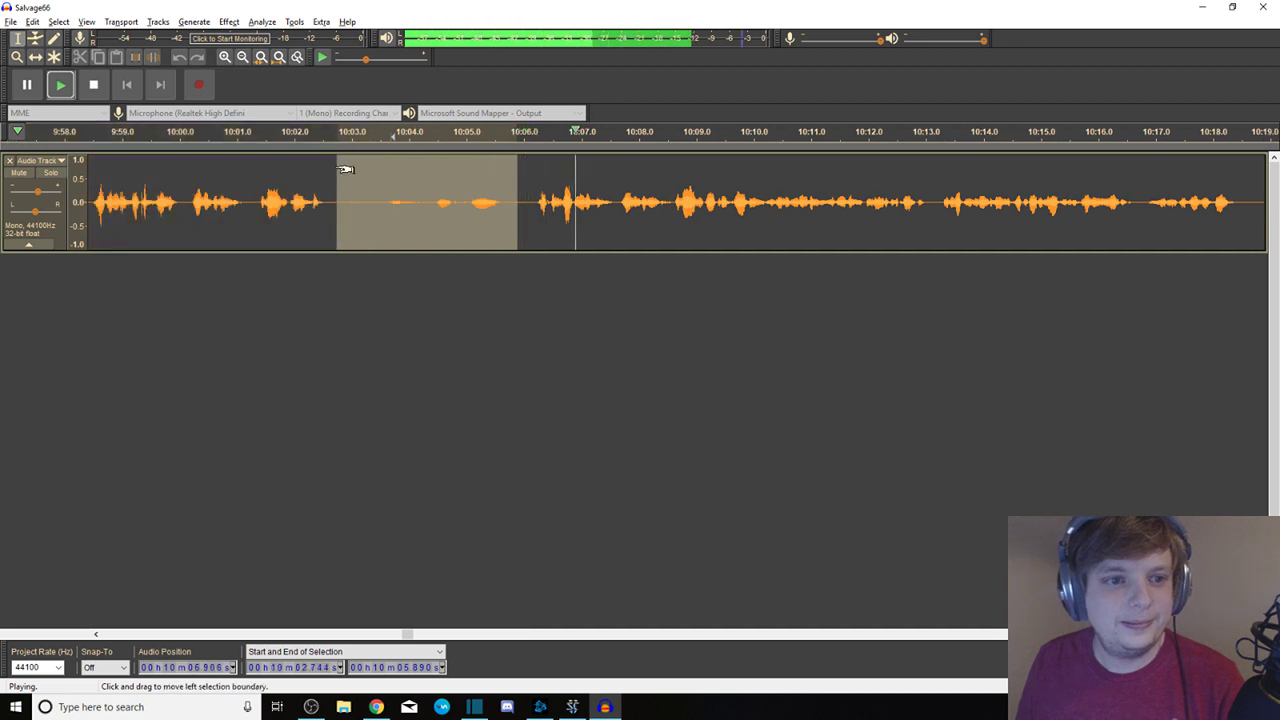
key("space")
key("Delete")
Play from 10:01.188 and delete the rejected take from about 9:58 to 10:02.7
left_click(249, 192)
key("space")
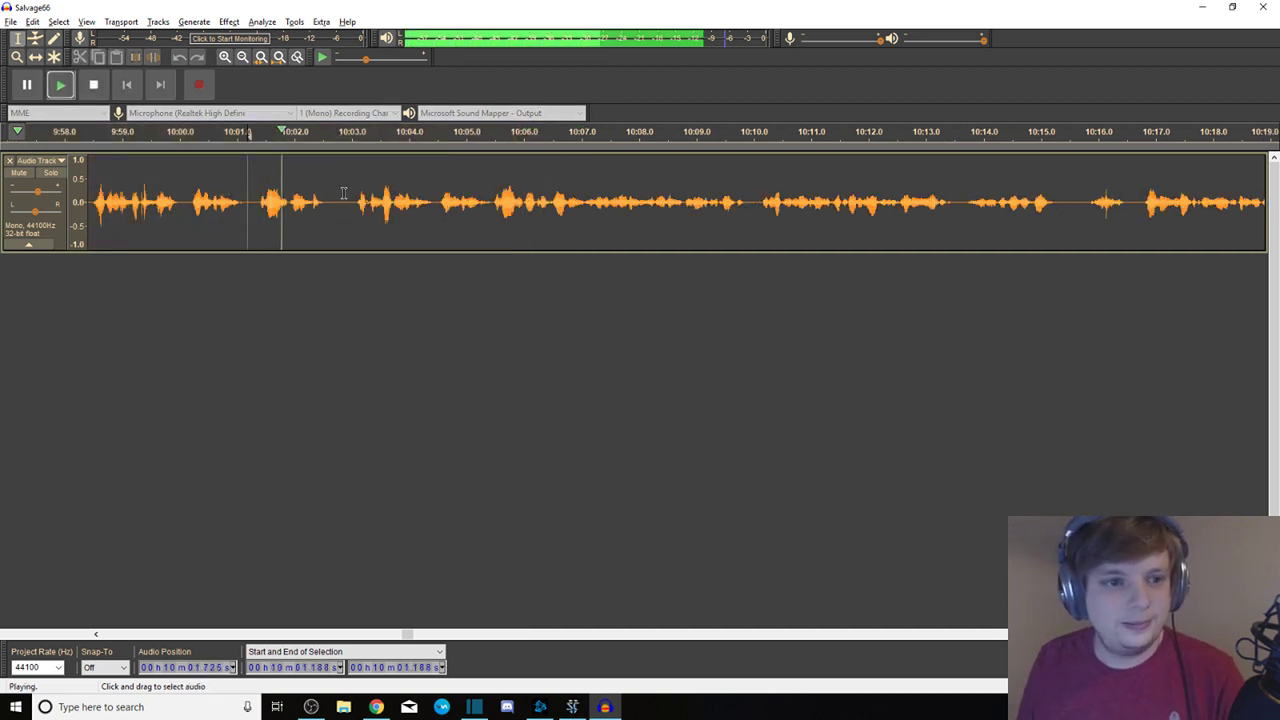
left_click_drag(338, 191, 50, 175)
key("space")
key("Delete")
key("space")
key("space")
key("Delete")
key("space")
key("space")
Play from 9:54.001, delete the section with the click spike from 9:51.006 to about 9:54, and play the join
left_click(237, 188)
key("space")
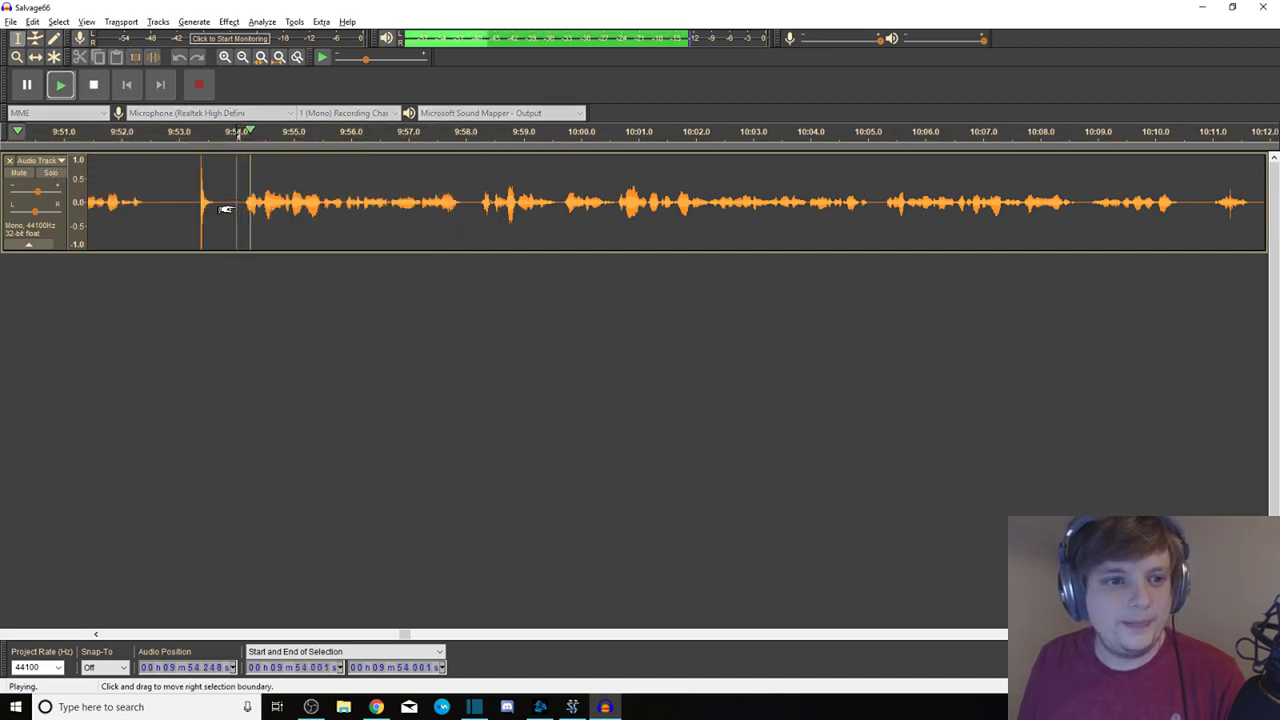
key("space")
left_click_drag(244, 190, 286, 165)
key("space")
key("Delete")
key("space")
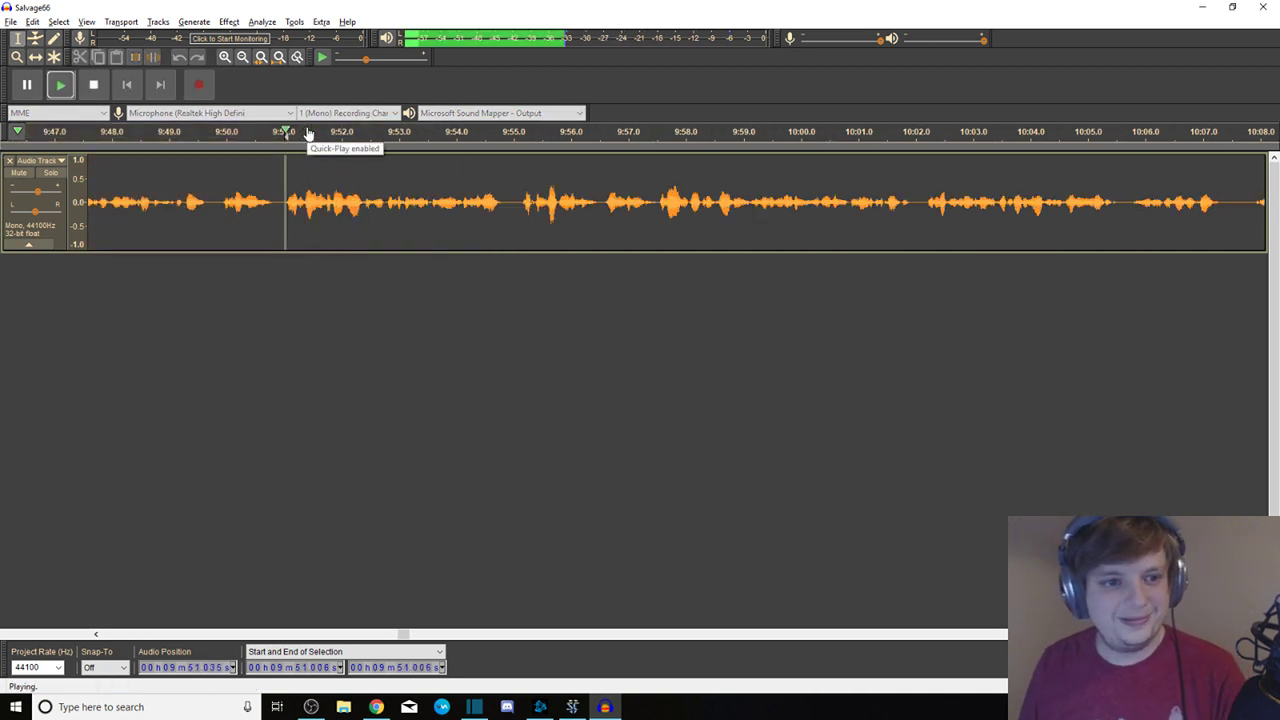
key("space")
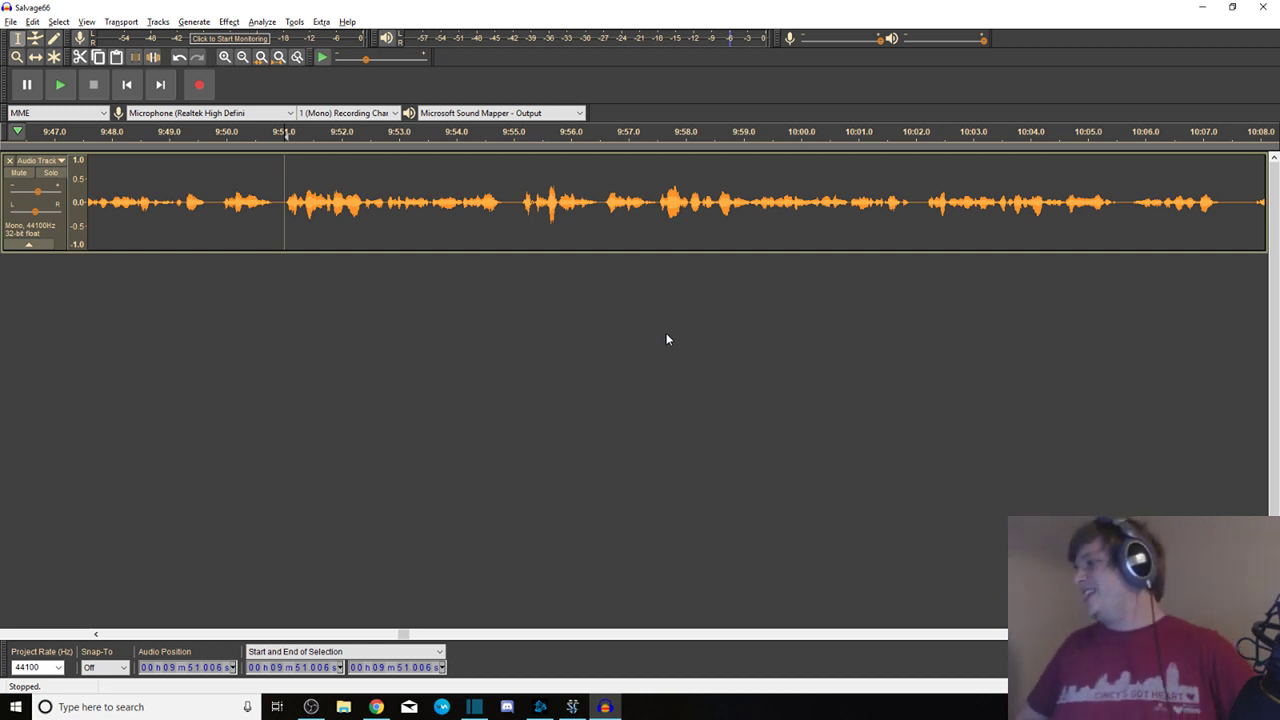
Select the passage before the click spike from 9:27.856 to 9:34.914 and play it
left_click_drag(280, 200, 7, 190)
left_click(664, 188)
key("space")
key("space")
left_click_drag(659, 188, 256, 178)
key("space")
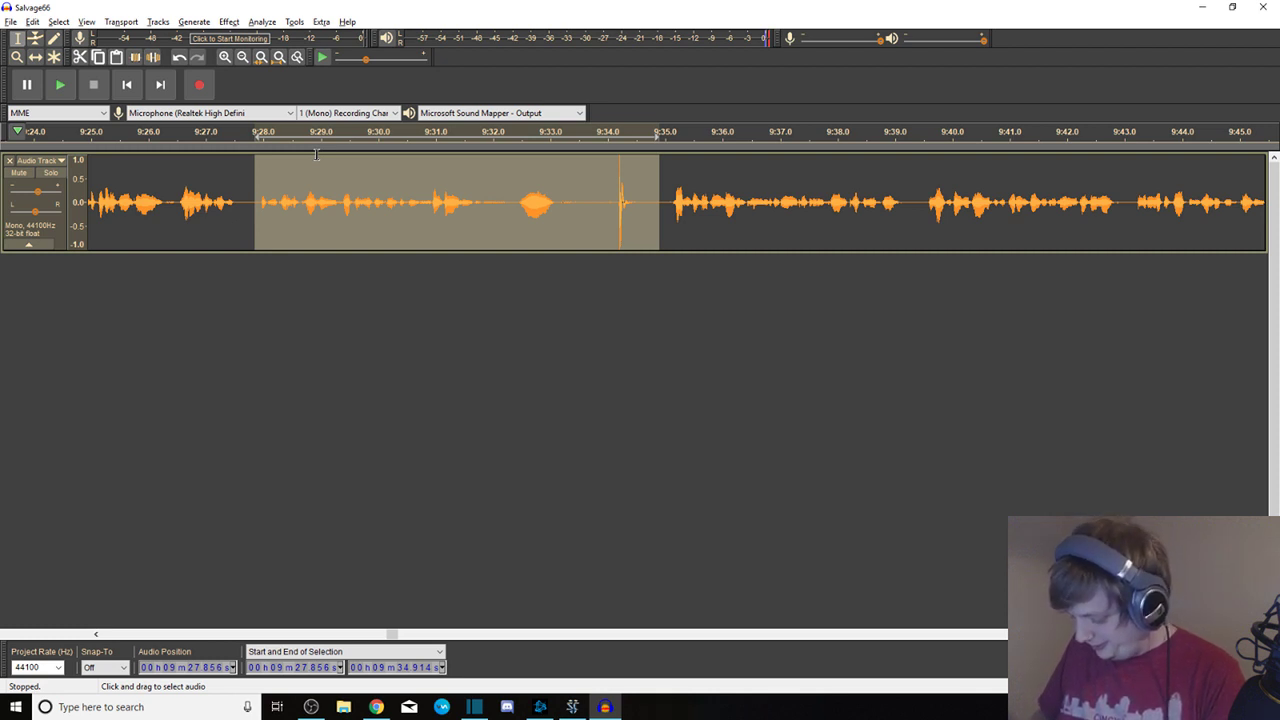
key("space")
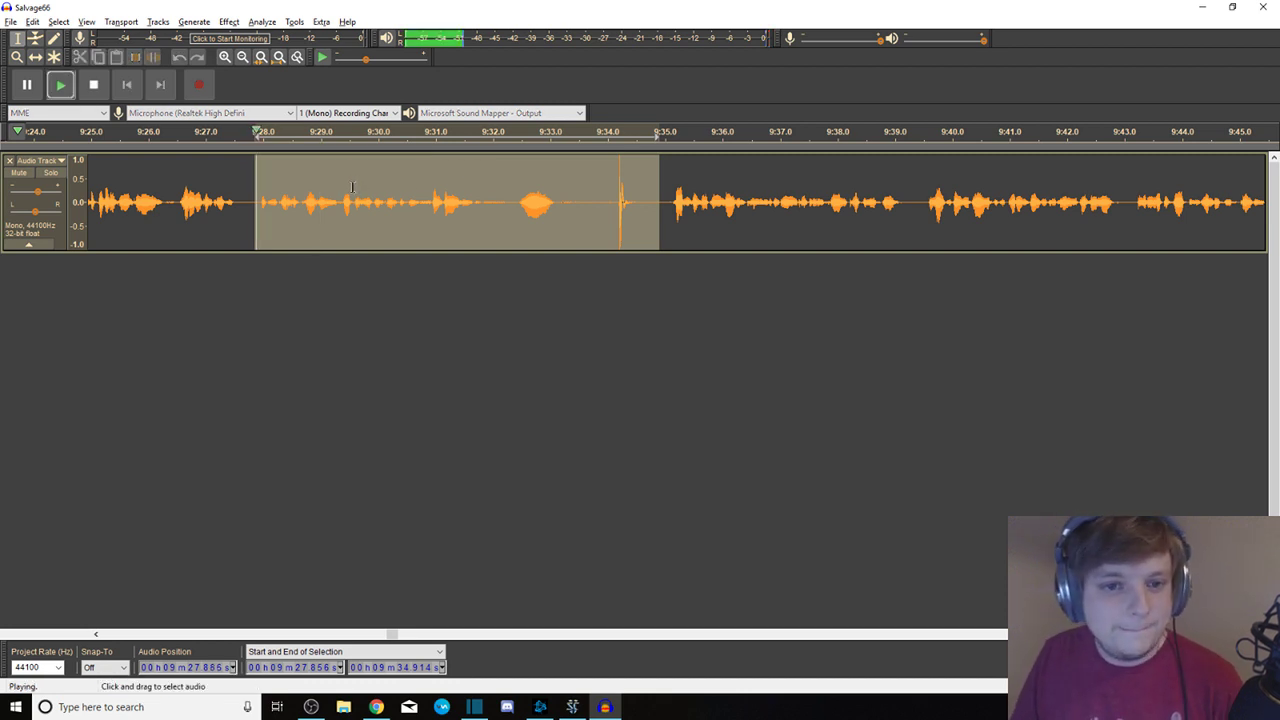
Play from 9:26.555 and delete the rejected take and click from 9:21.737 to 9:34.984
left_click(662, 208)
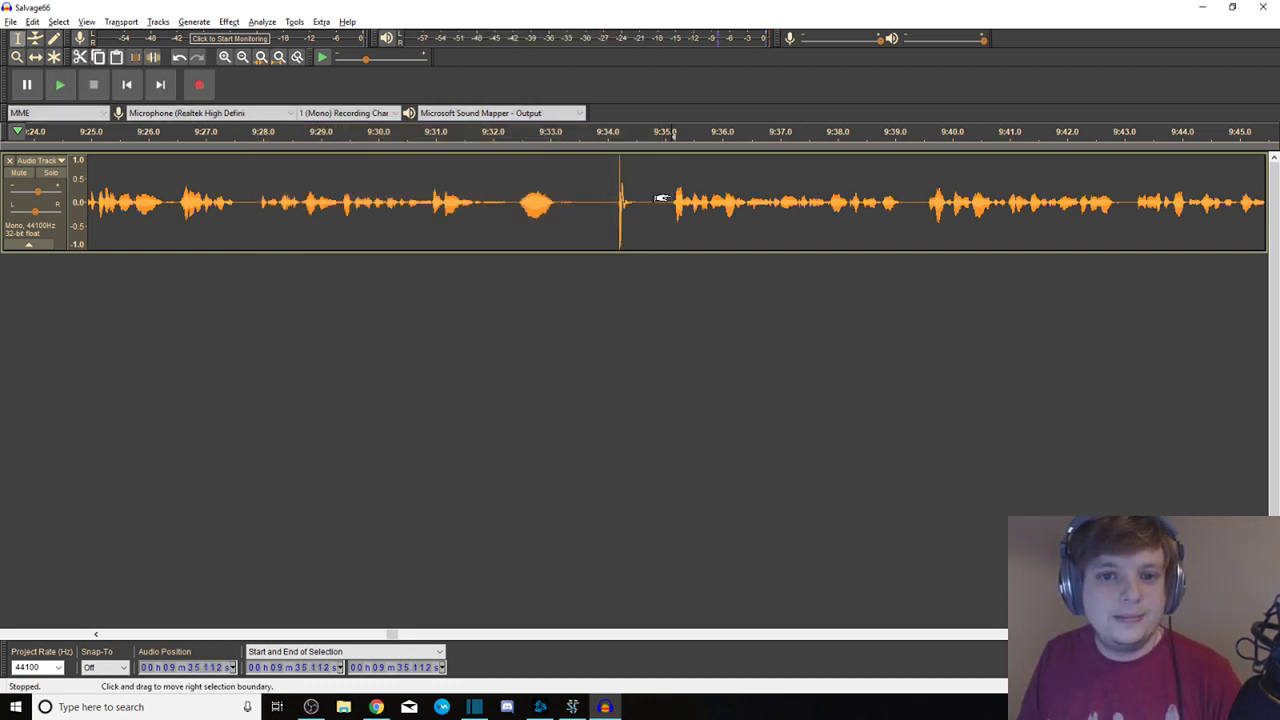
left_click(180, 192)
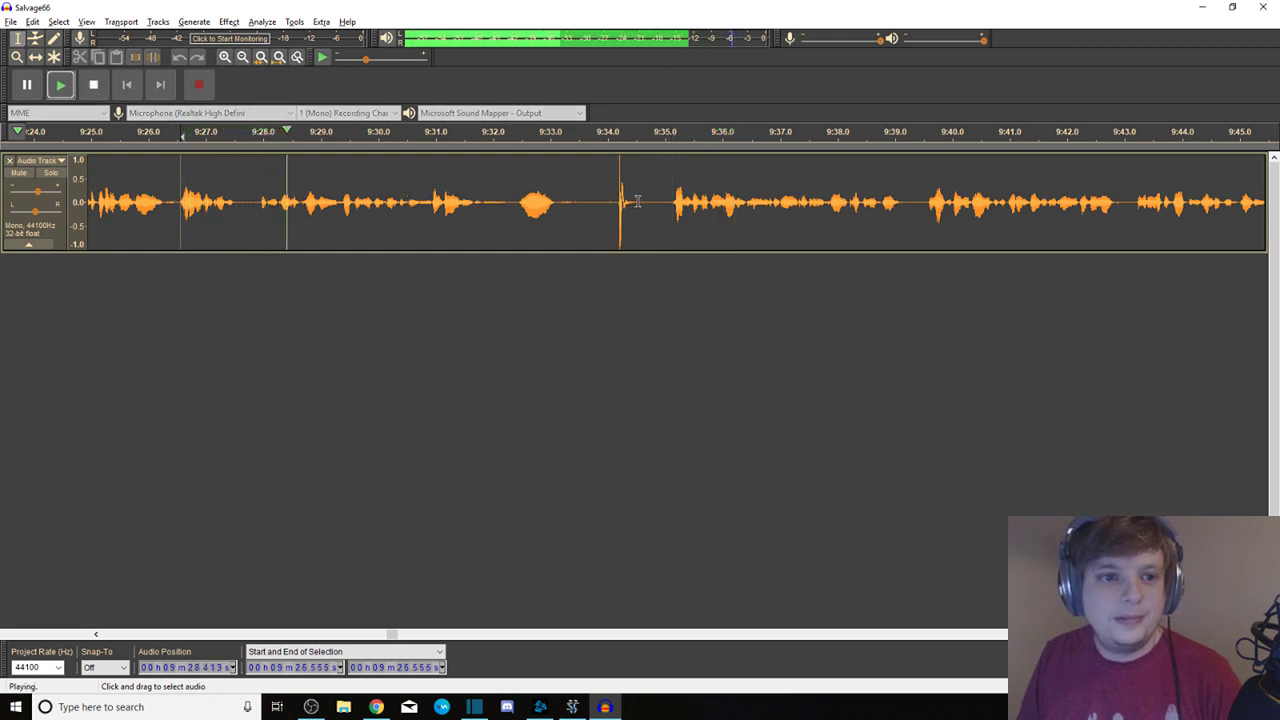
key("space")
key("space")
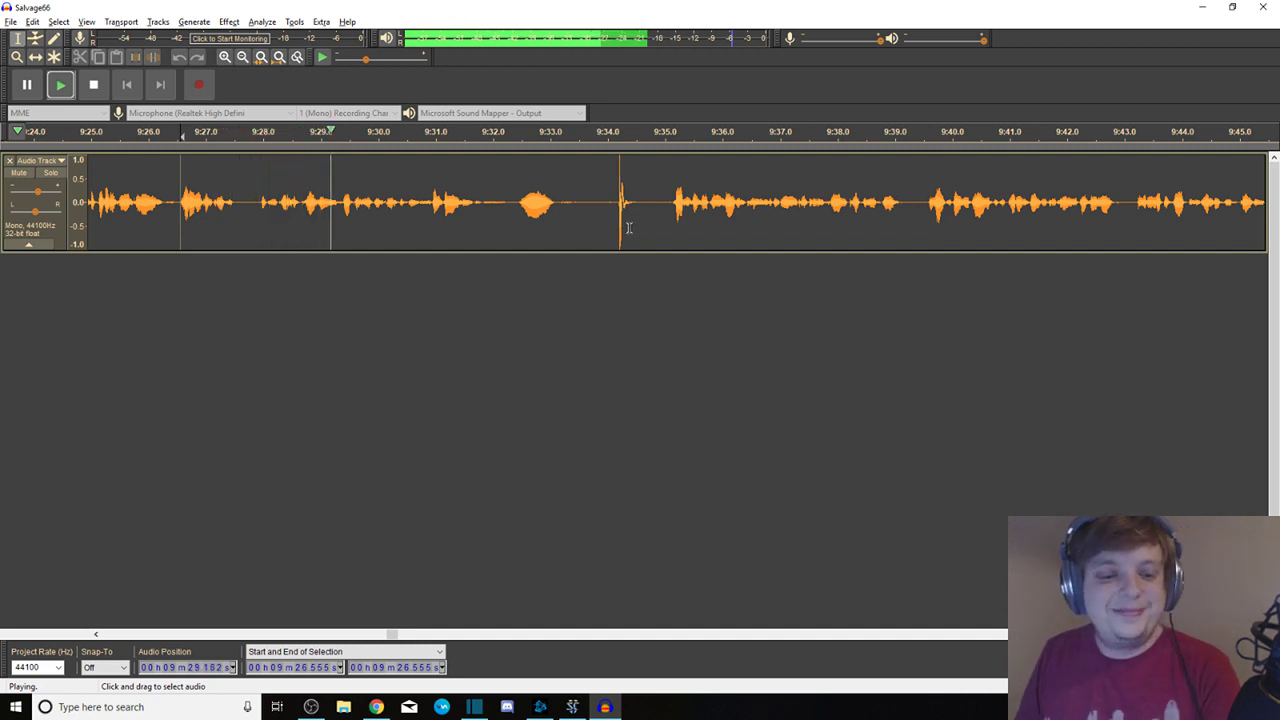
left_click_drag(663, 200, 393, 195)
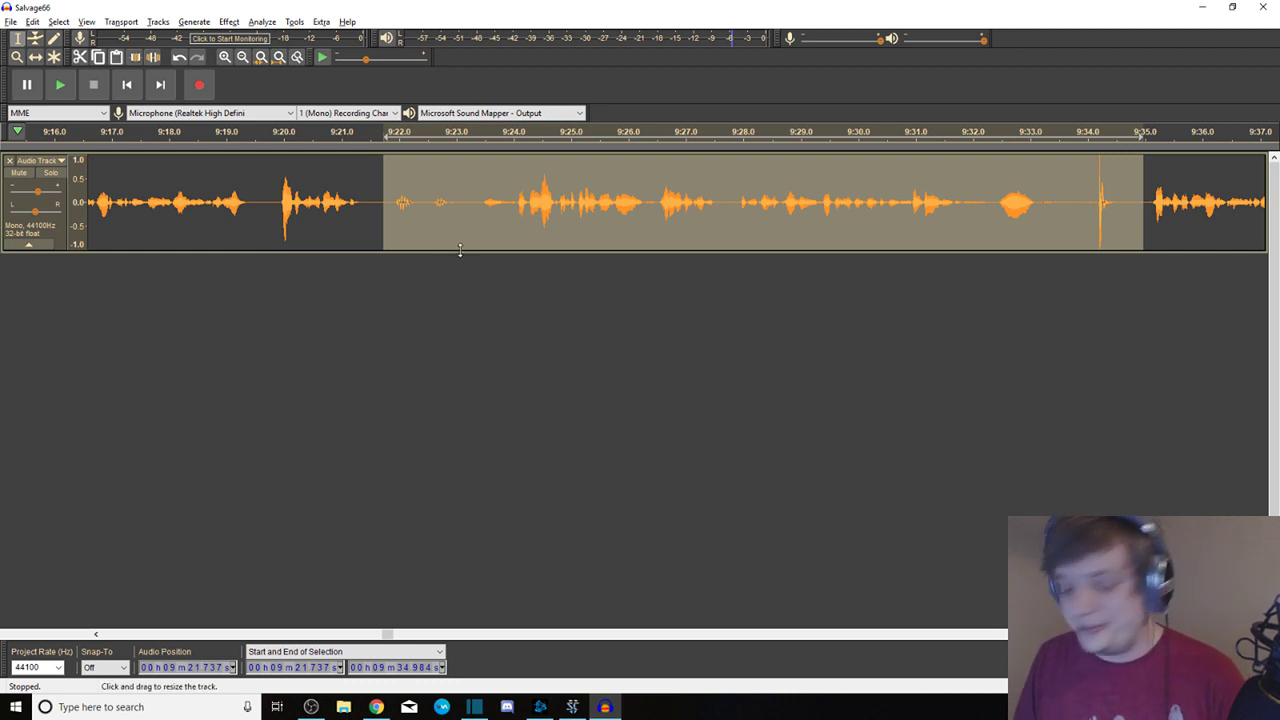
key("Delete")
Play the join at 9:21.737 and the preceding phrase, selecting that phrase from 9:19.694 to 9:21.772
key("space")
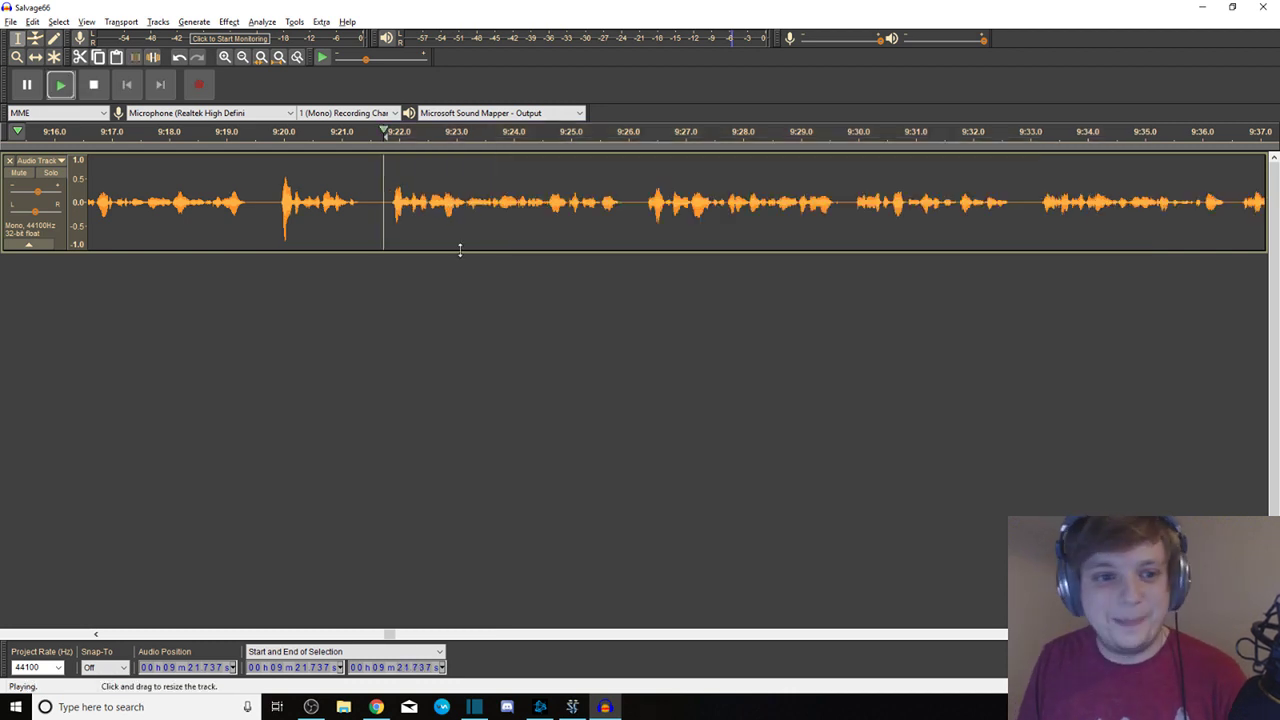
left_click(282, 186)
left_click_drag(267, 186, 386, 176)
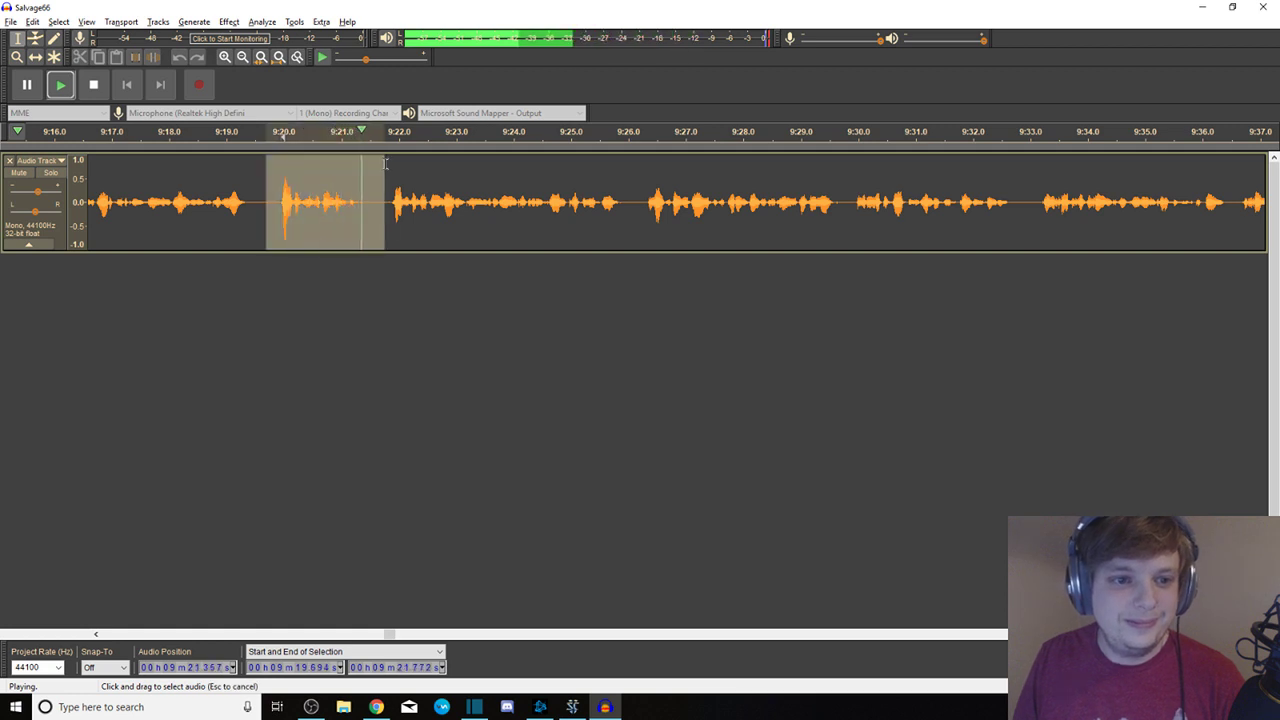
Shorten the pause by deleting from 9:02.674 to about 9:03.2, and play back the join
left_click_drag(262, 190, 30, 134)
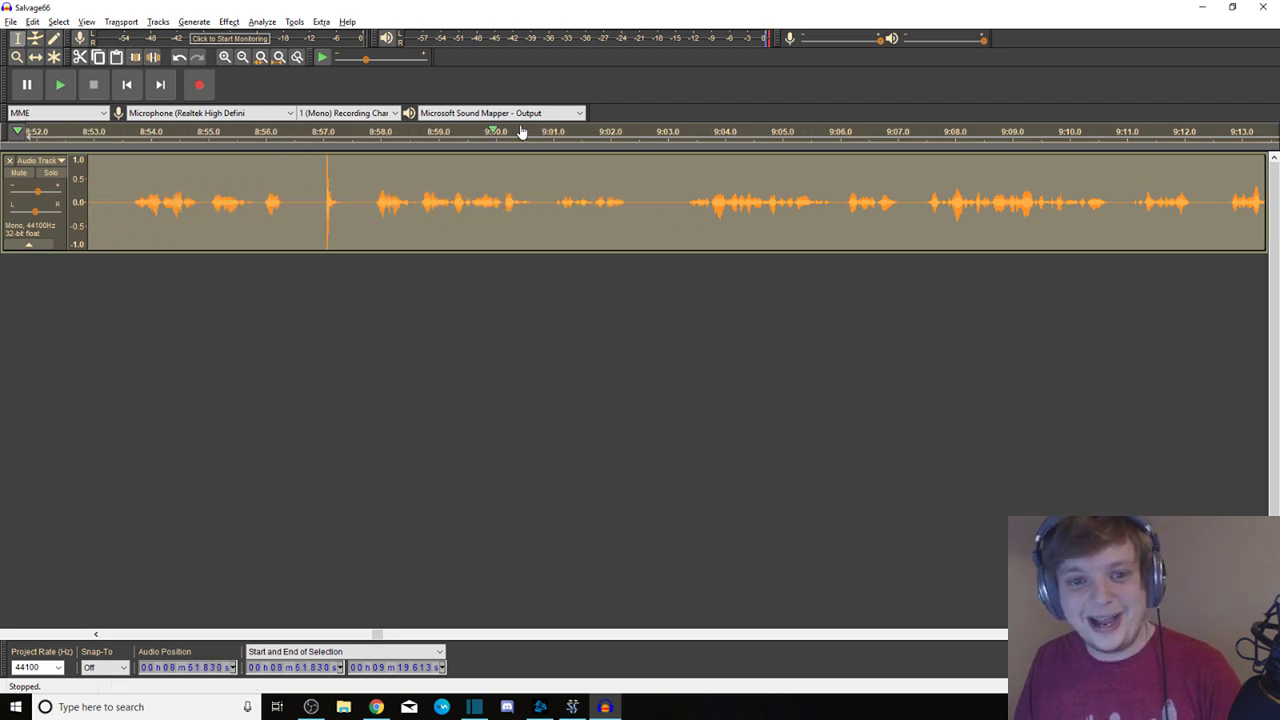
left_click_drag(679, 185, 651, 182)
key("Delete")
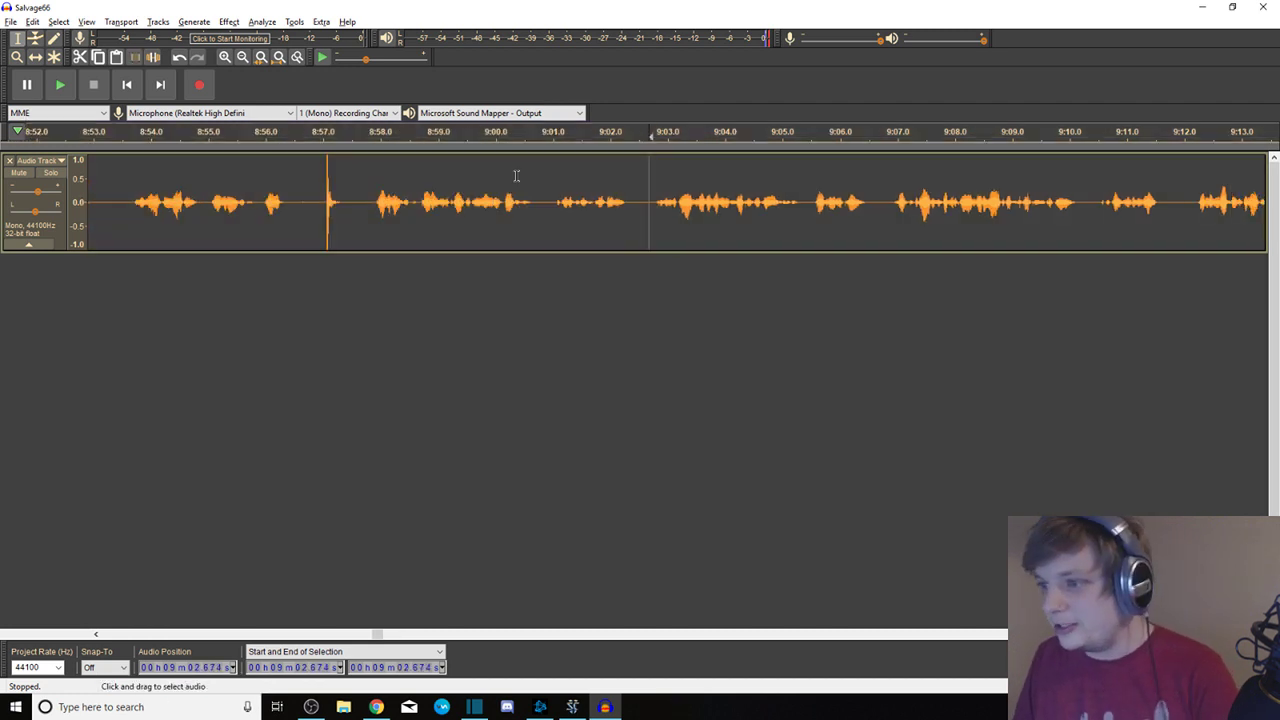
key("space")
key("space")
Play and delete the passage with the click from 8:55.882 to 8:57.821, and play the join from 8:55.046
left_click_drag(369, 190, 260, 172)
key("space")
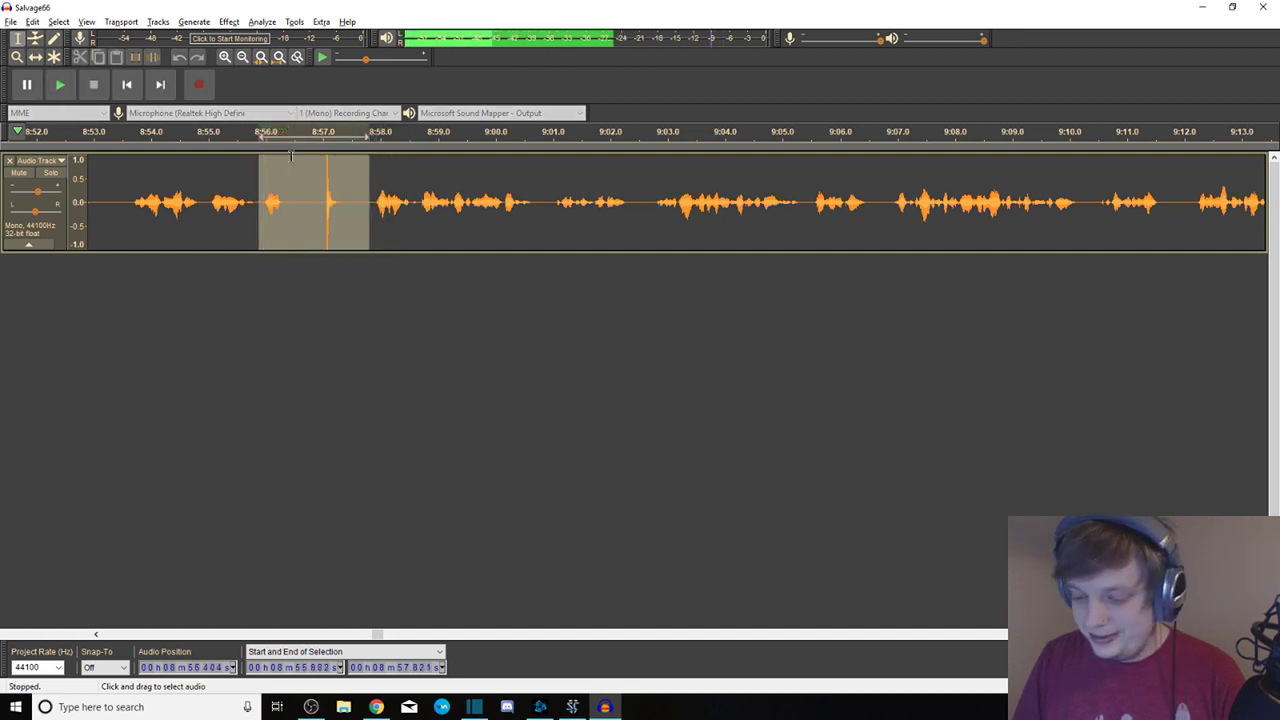
key("space")
key("Delete")
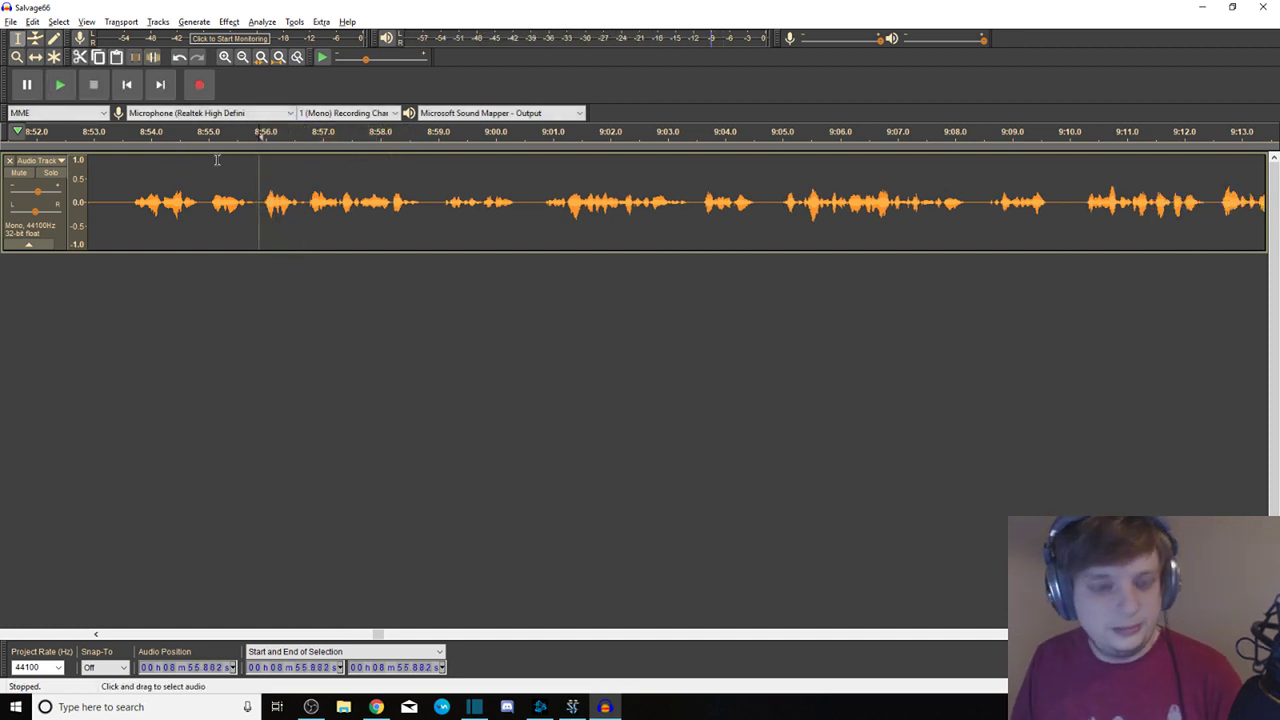
key("space")
left_click(211, 192)
key("space")
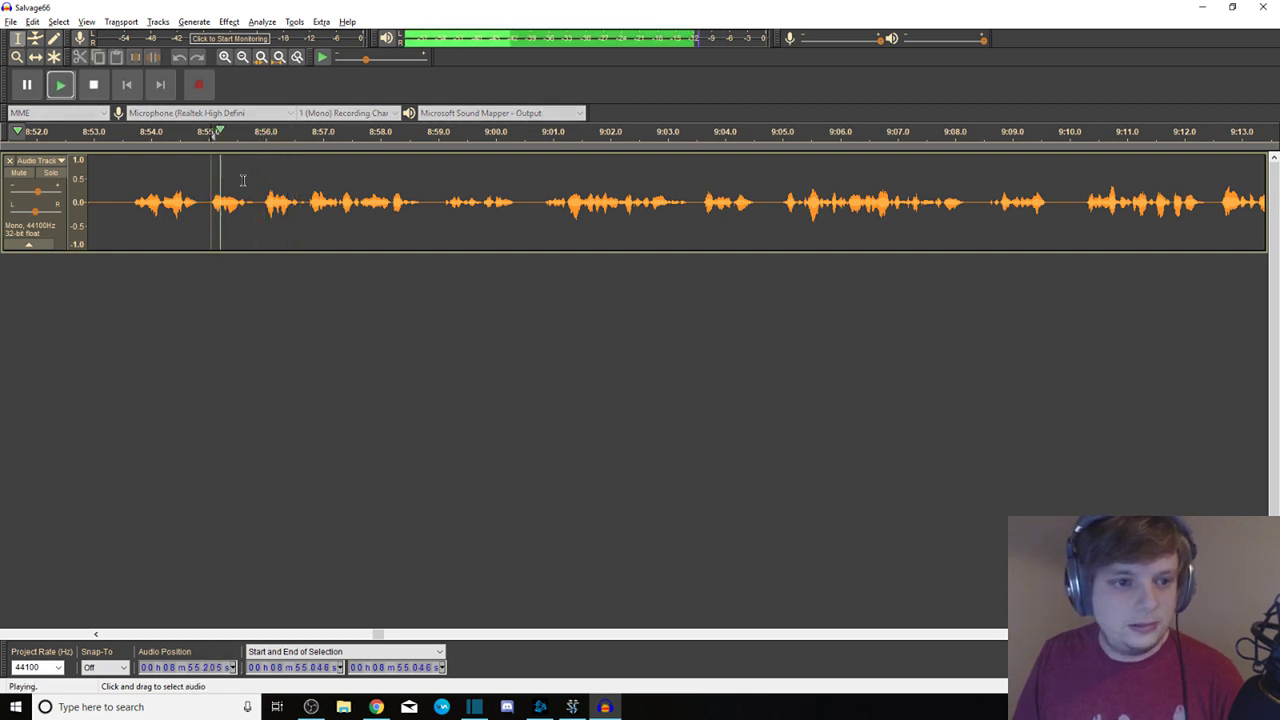
Delete the leftover phrase from about 8:55.0 to 8:55.9, and shorten the preceding pause from 8:53.119 to about 8:53.6
left_click_drag(257, 190, 70, 190)
key("space")
key("Delete")
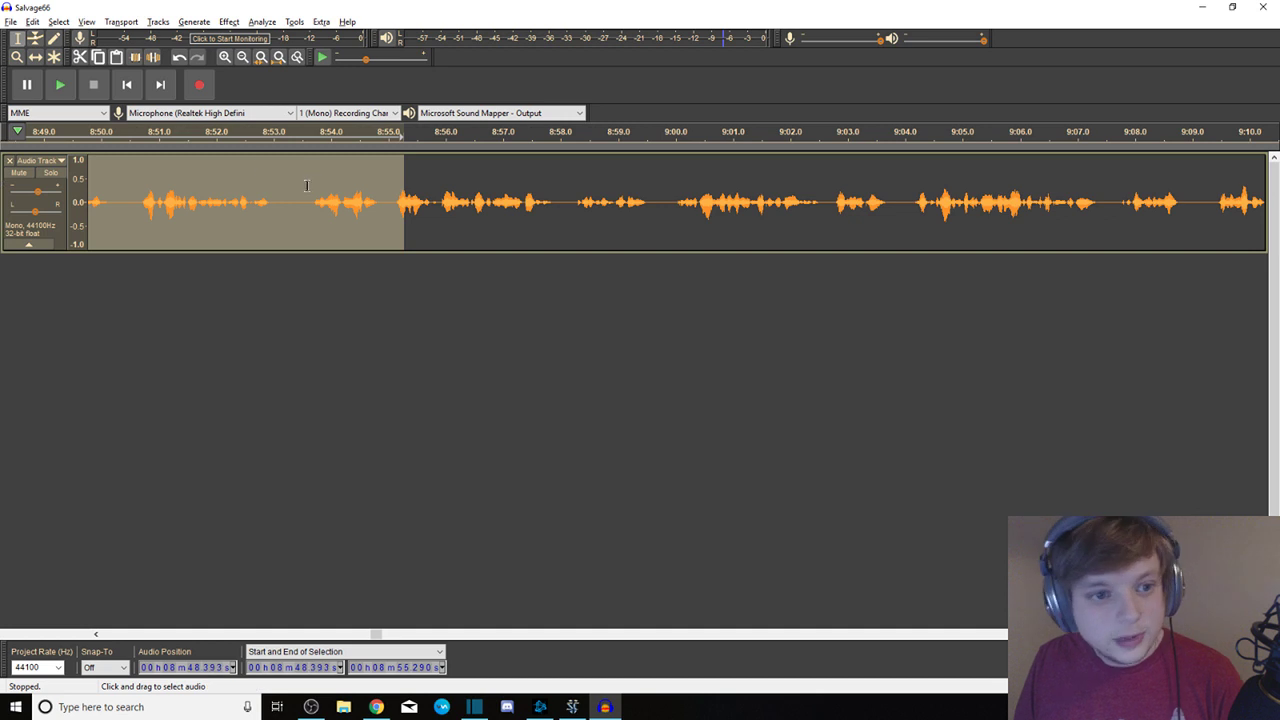
left_click_drag(304, 190, 283, 189)
key("Delete")
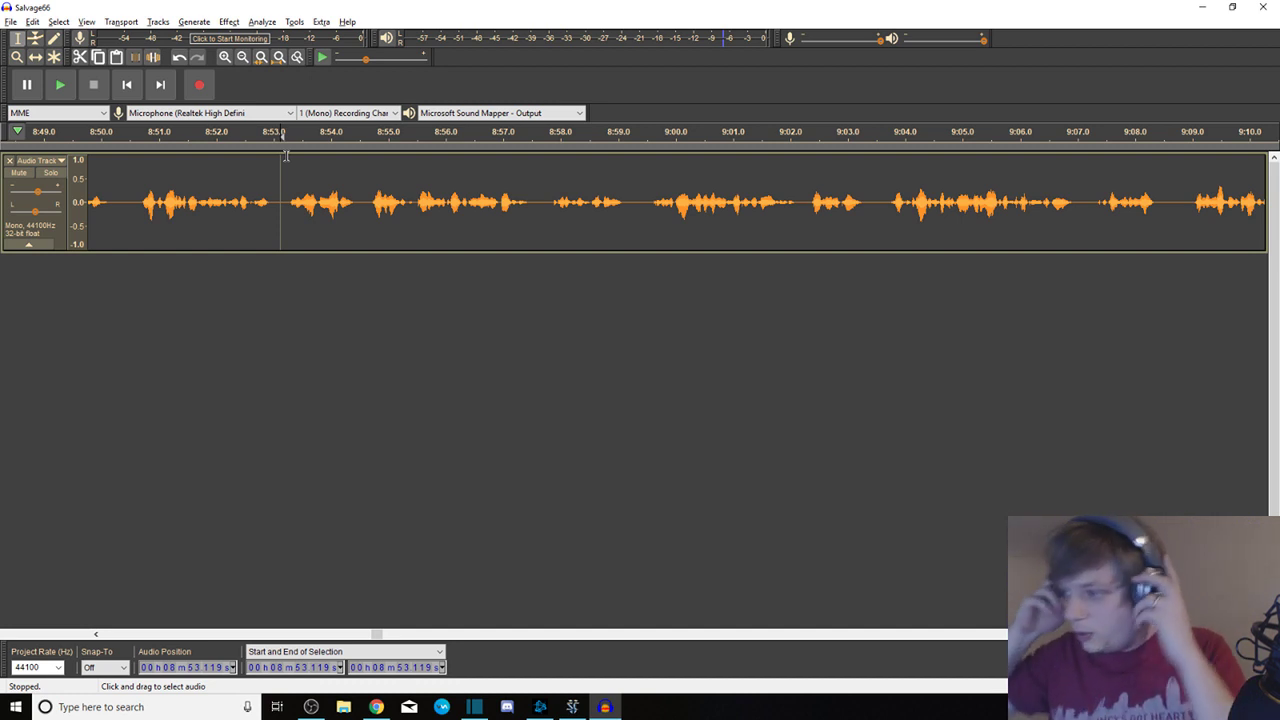
Shorten the pauses near 8:50.4 and from 8:28.749 to about 8:29.3
left_click_drag(132, 191, 84, 183)
key("Delete")
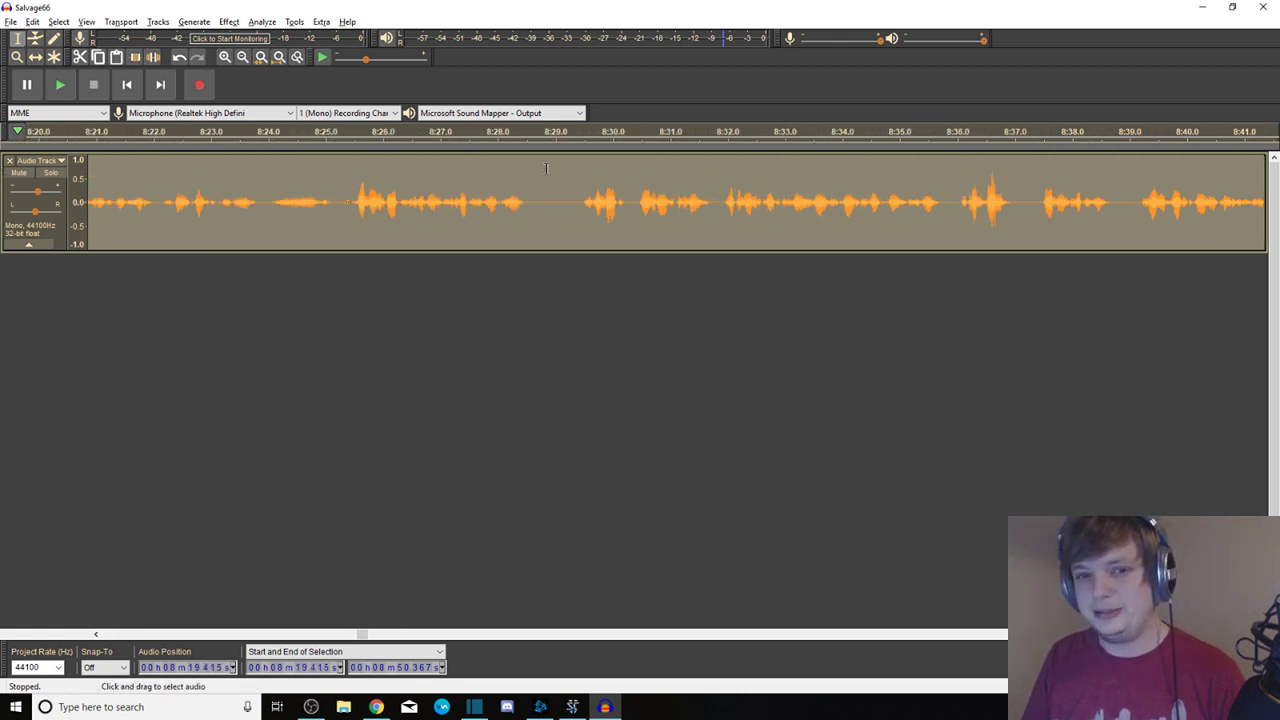
left_click_drag(571, 188, 544, 183)
key("Delete")
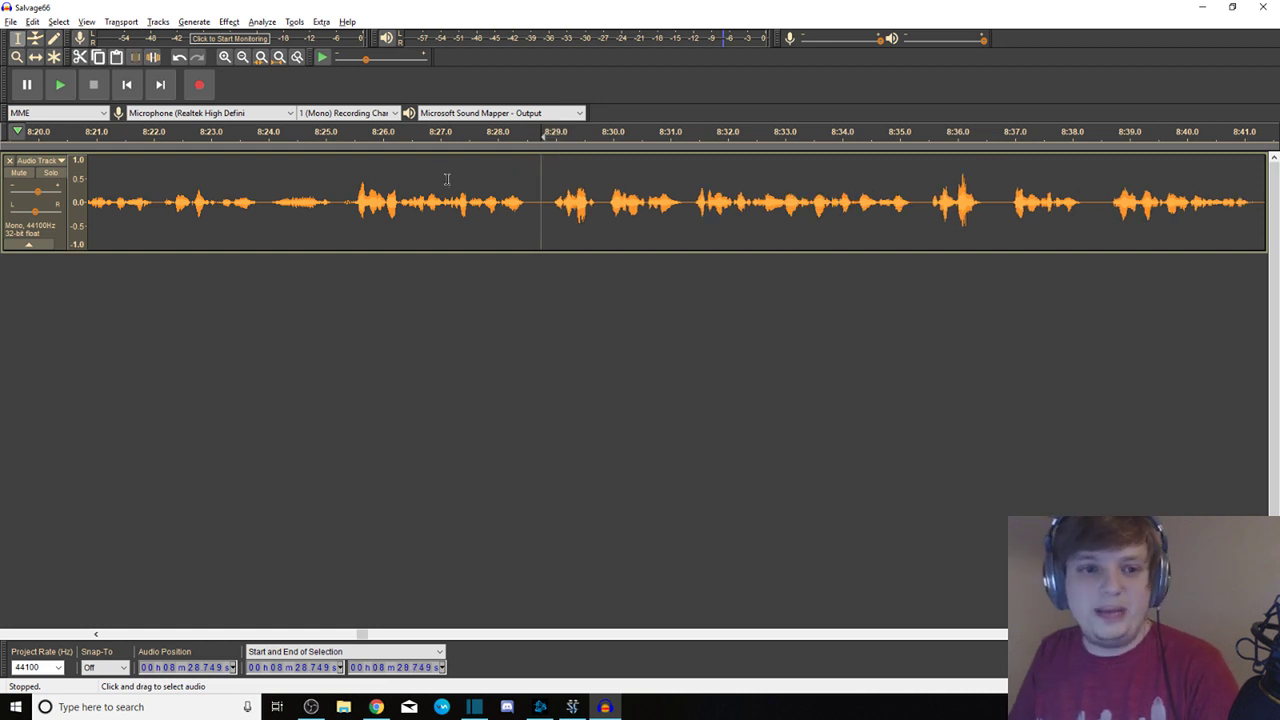
left_click_drag(357, 188, 344, 185)
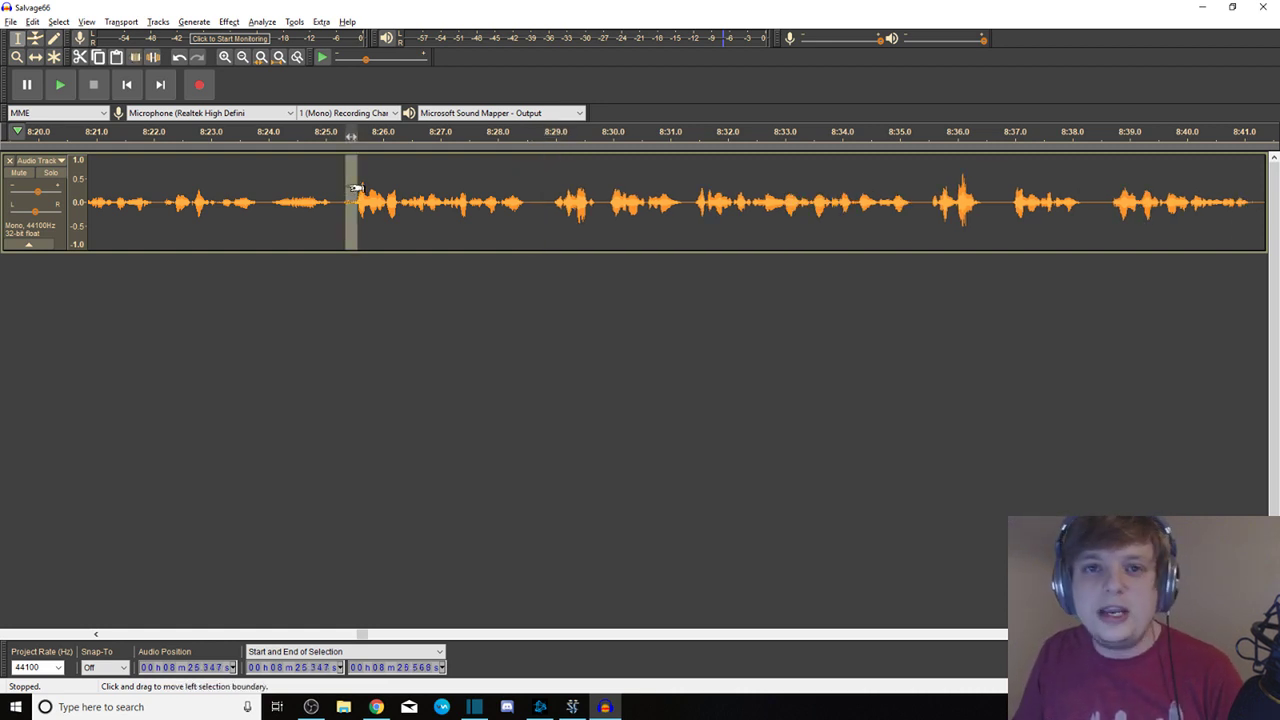
left_click_drag(355, 185, 342, 186)
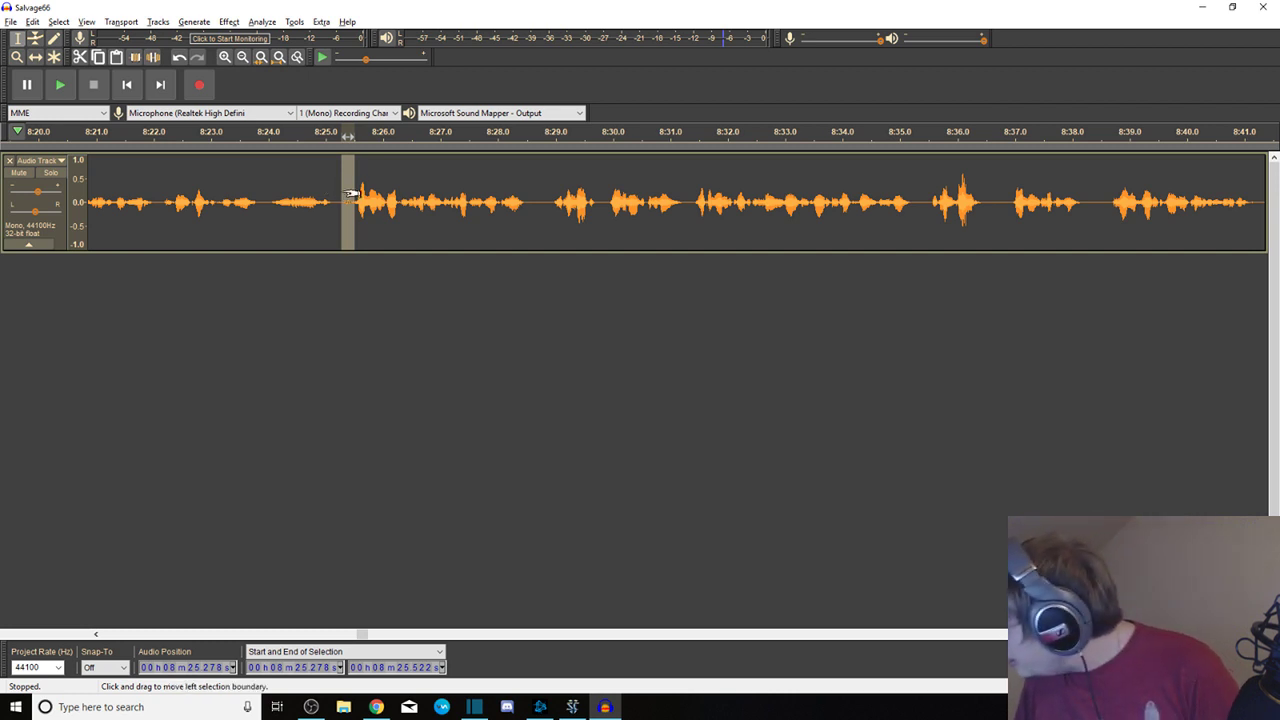
left_click_drag(350, 193, 8, 130)
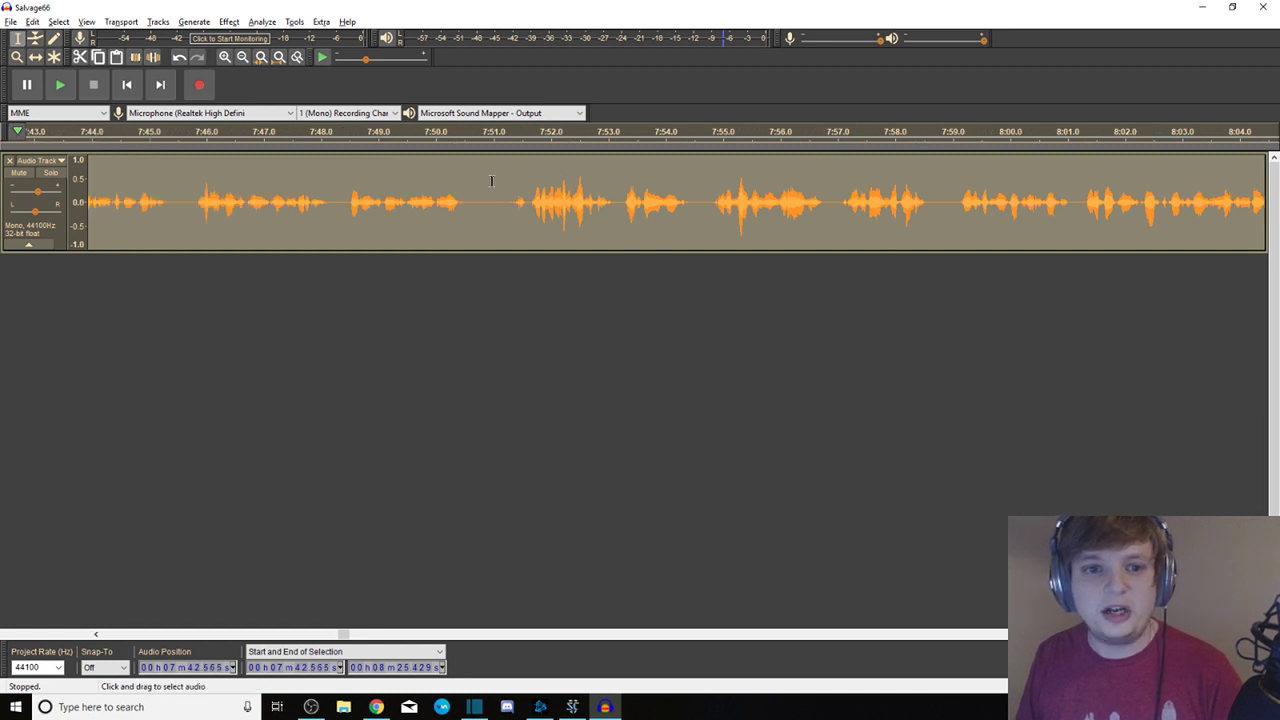
Play the gap and short sound from 7:50.738 to 7:51.667, and replay the sound from 7:51.435
left_click_drag(529, 187, 477, 185)
key("space")
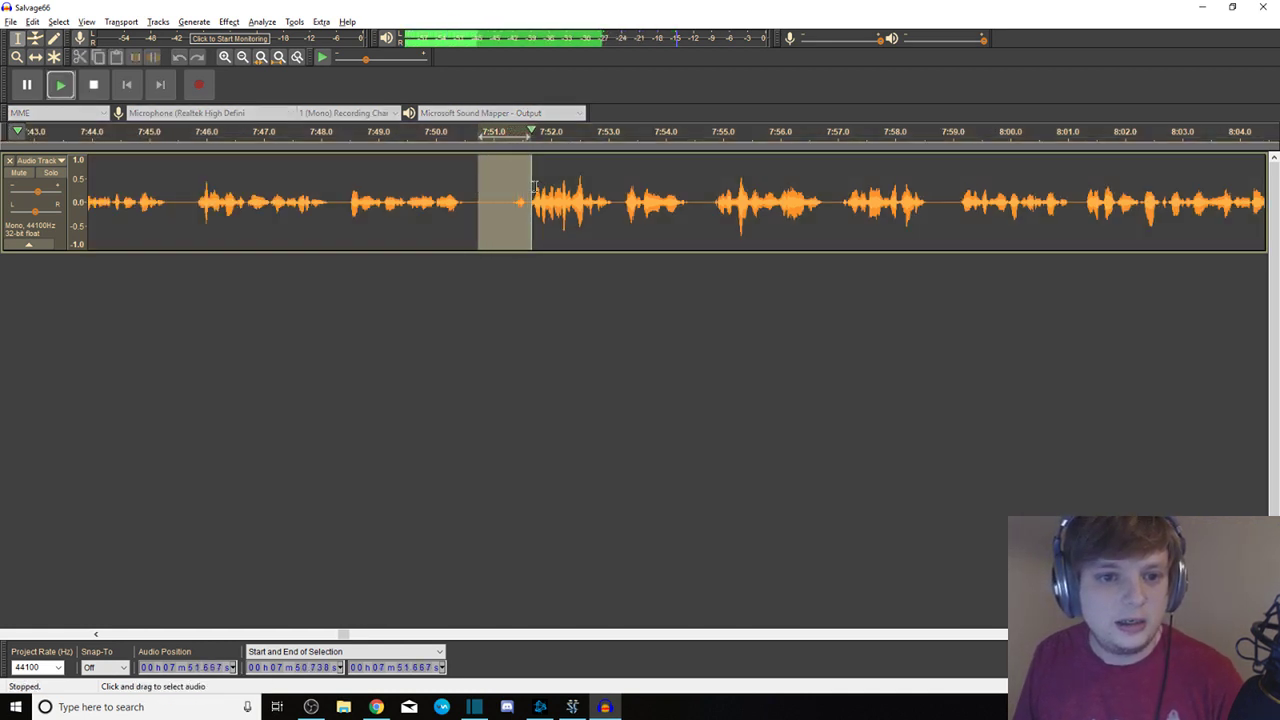
key("space")
left_click(519, 187)
key("space")
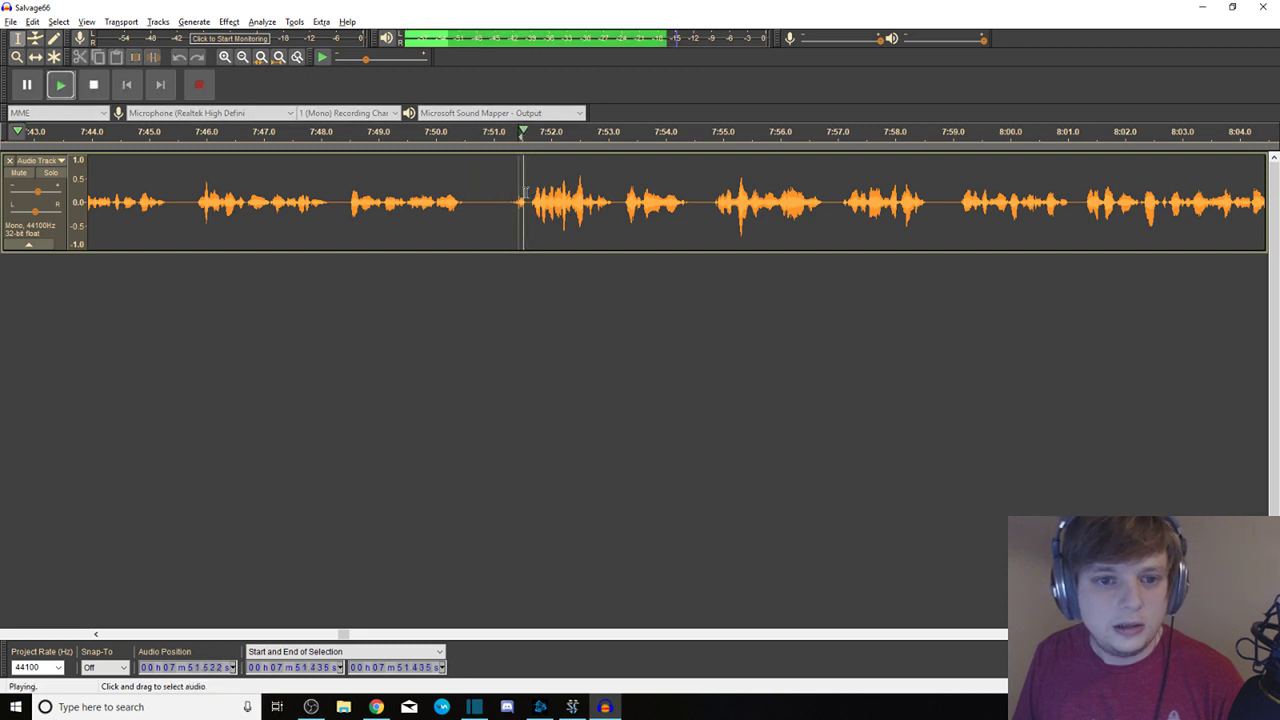
key("space")
Shorten the pause by deleting from 7:32.719 to about 7:33.2
left_click_drag(504, 192, 5, 207)
left_click_drag(654, 190, 620, 190)
key("Delete")
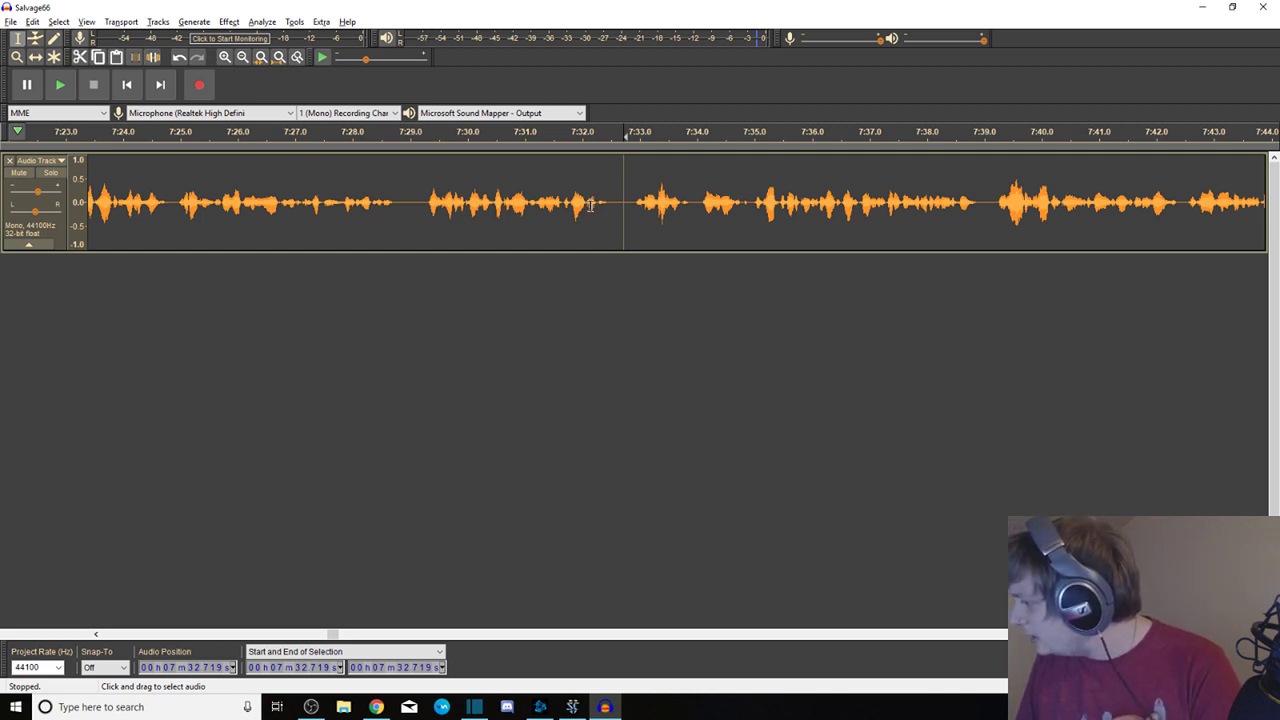
Shorten the pauses from 7:21.736 to about 7:22.7 and from 7:20.111 to 7:20.285
left_click_drag(432, 189, 5, 190)
left_click_drag(547, 190, 491, 190)
key("Delete")
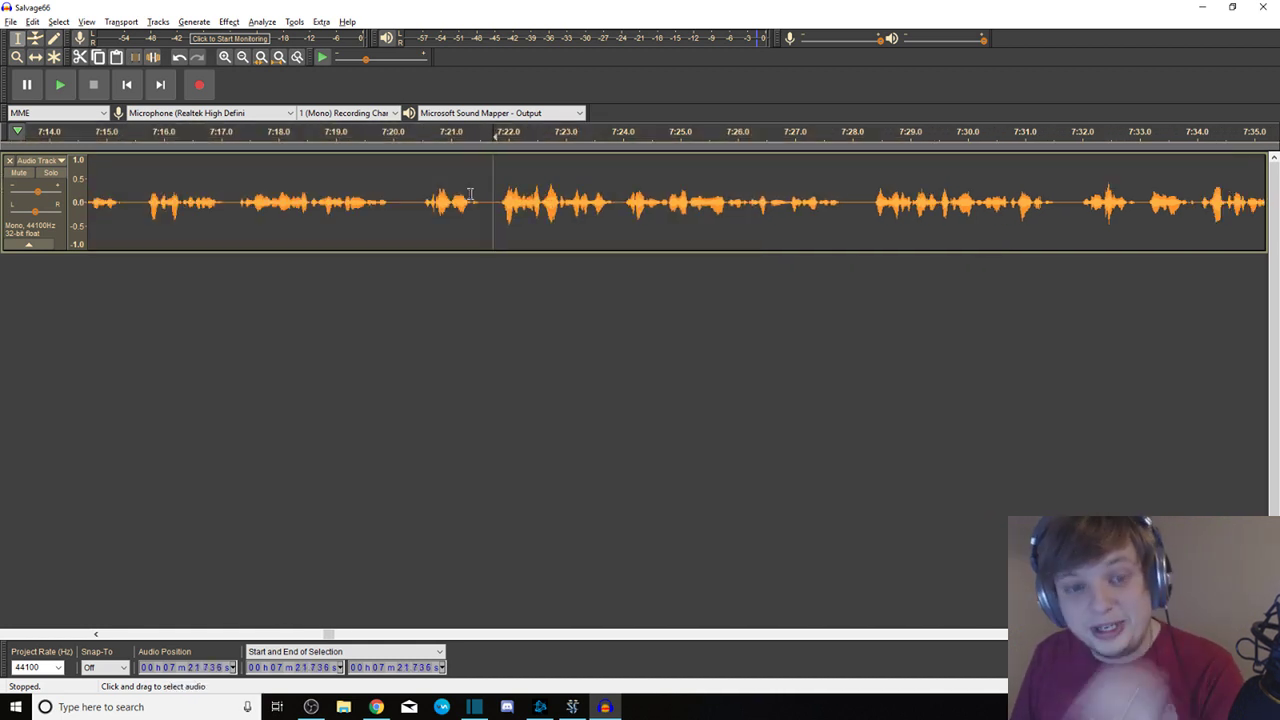
left_click_drag(412, 200, 392, 200)
left_click(409, 191)
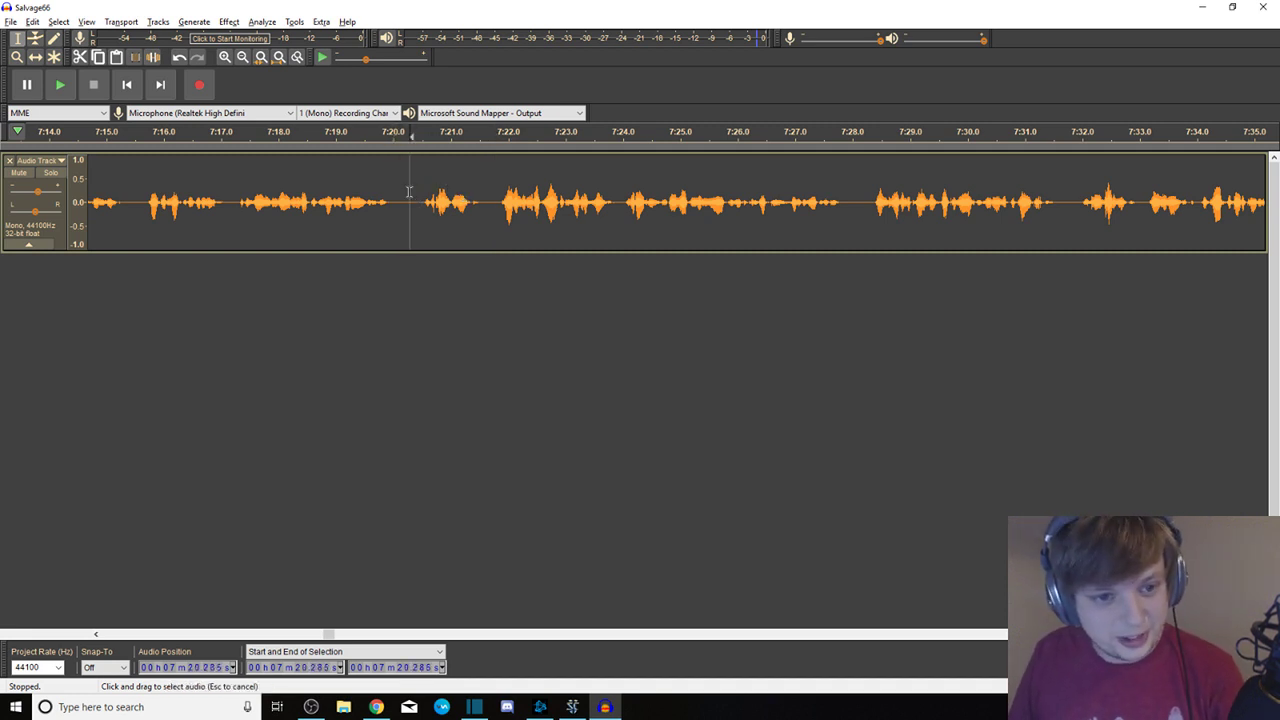
key("Delete")
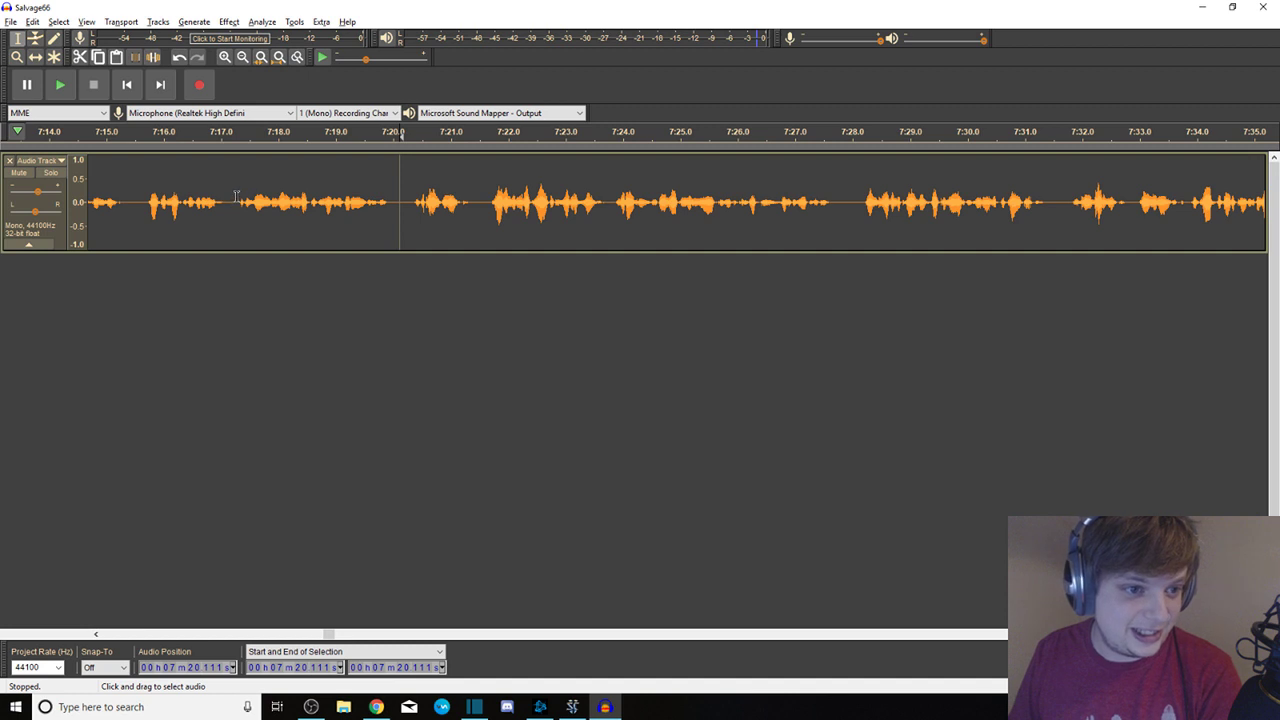
Shorten the pause by deleting from 7:00.966 to 7:01.419
left_click_drag(284, 190, 90, 192)
left_click_drag(265, 193, 80, 195)
left_click_drag(626, 193, 605, 198)
left_click_drag(503, 195, 60, 195)
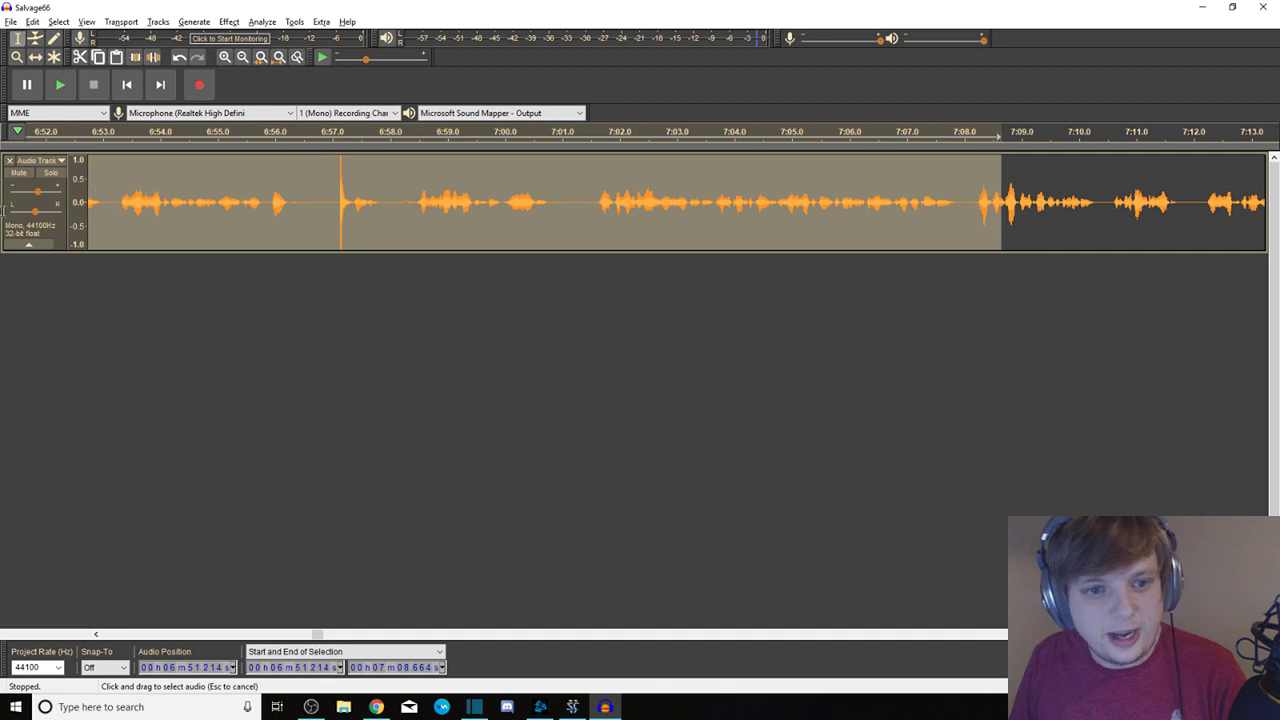
left_click_drag(585, 193, 565, 192)
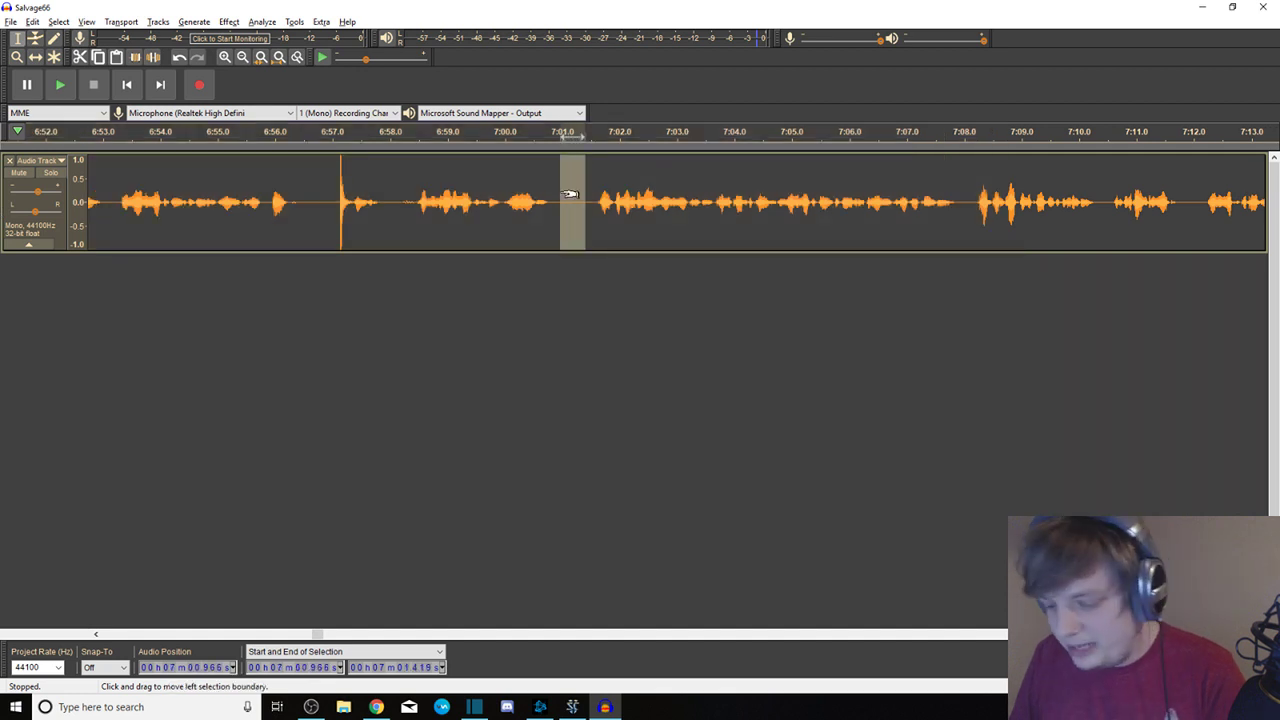
key("Delete")
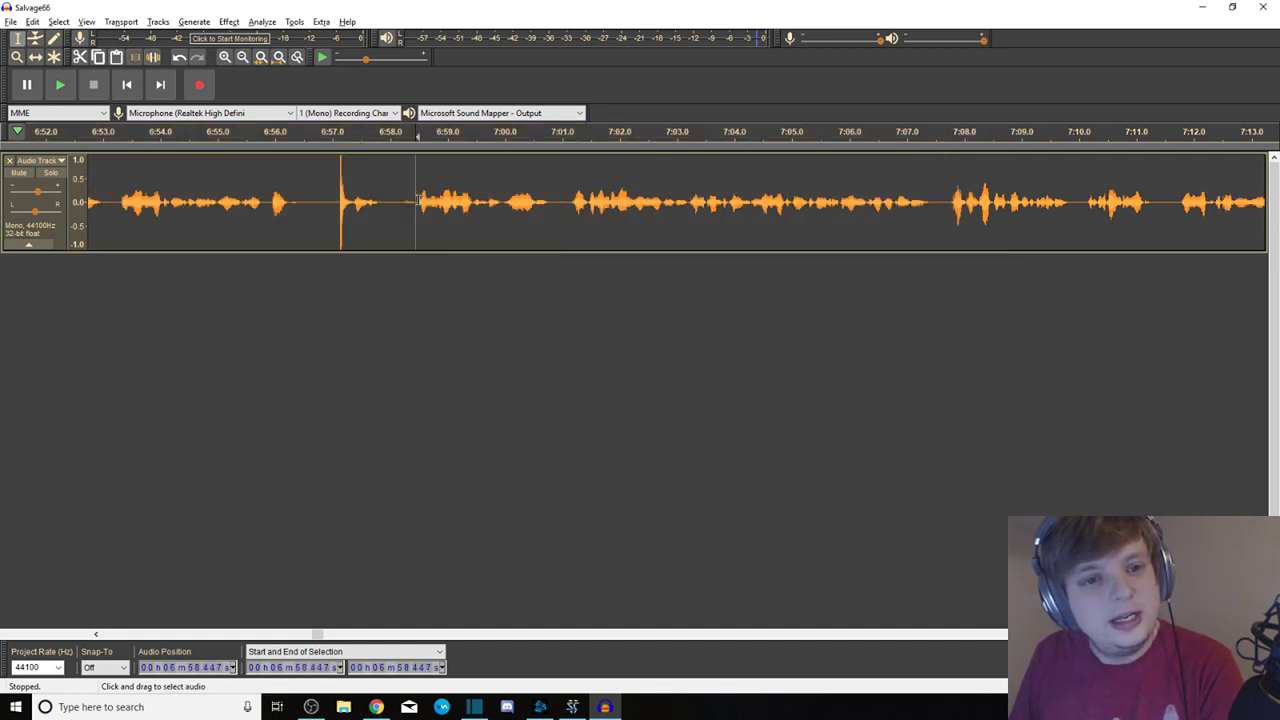
Play the phrase from 6:58.447 and the passage around the click from 6:55.916
key("space")
key("space")
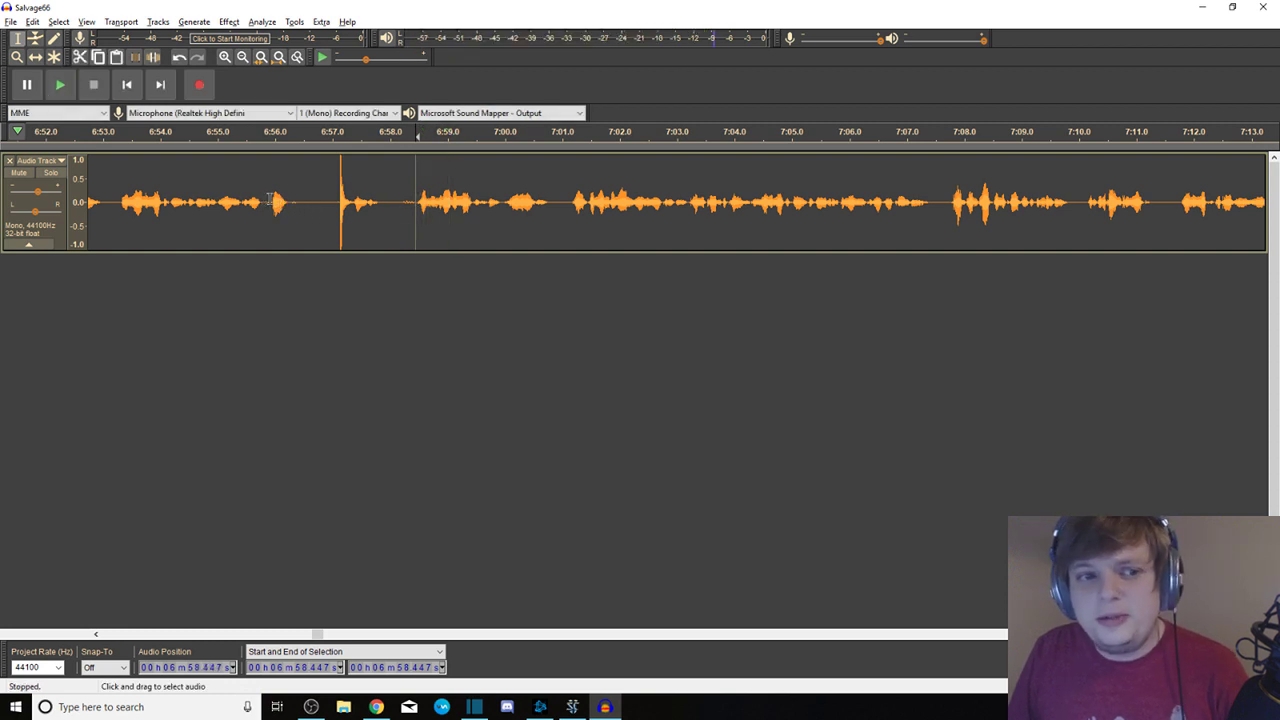
key("space")
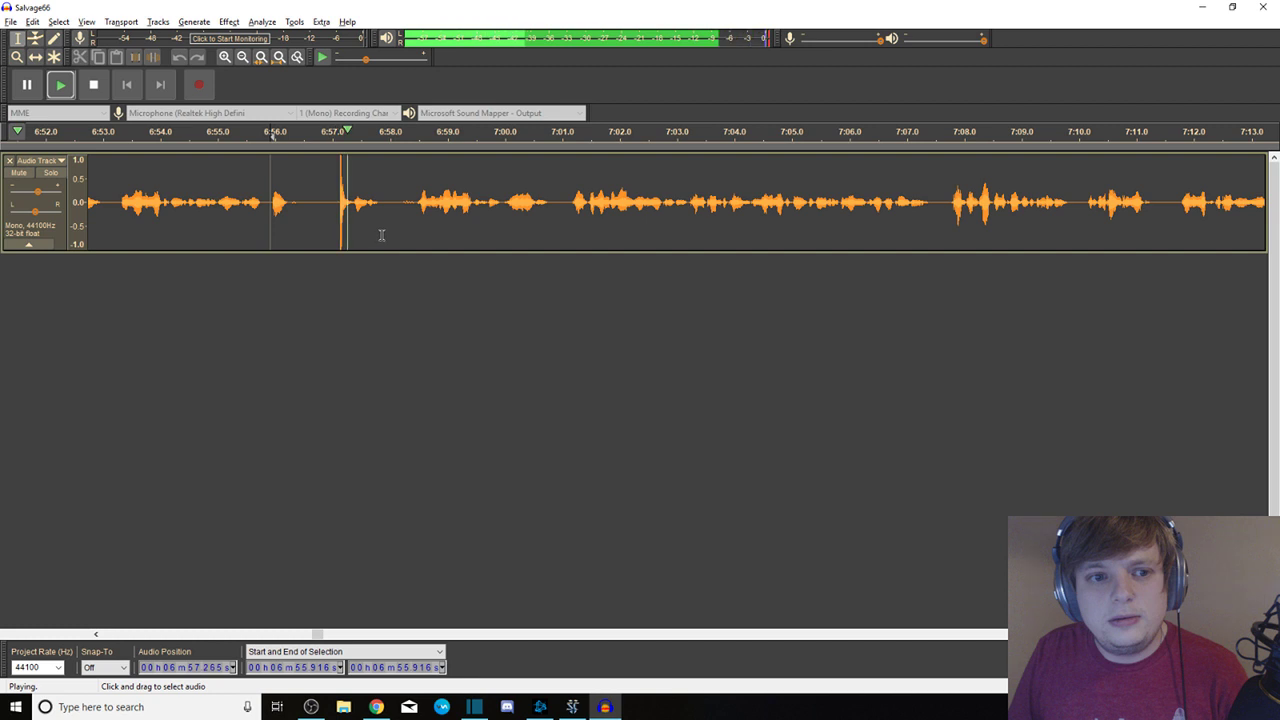
key("space")
Try deleting the passage with the click from 6:53.211 to 6:58.424, and play the join from 6:49.855
left_click_drag(413, 220, 119, 185)
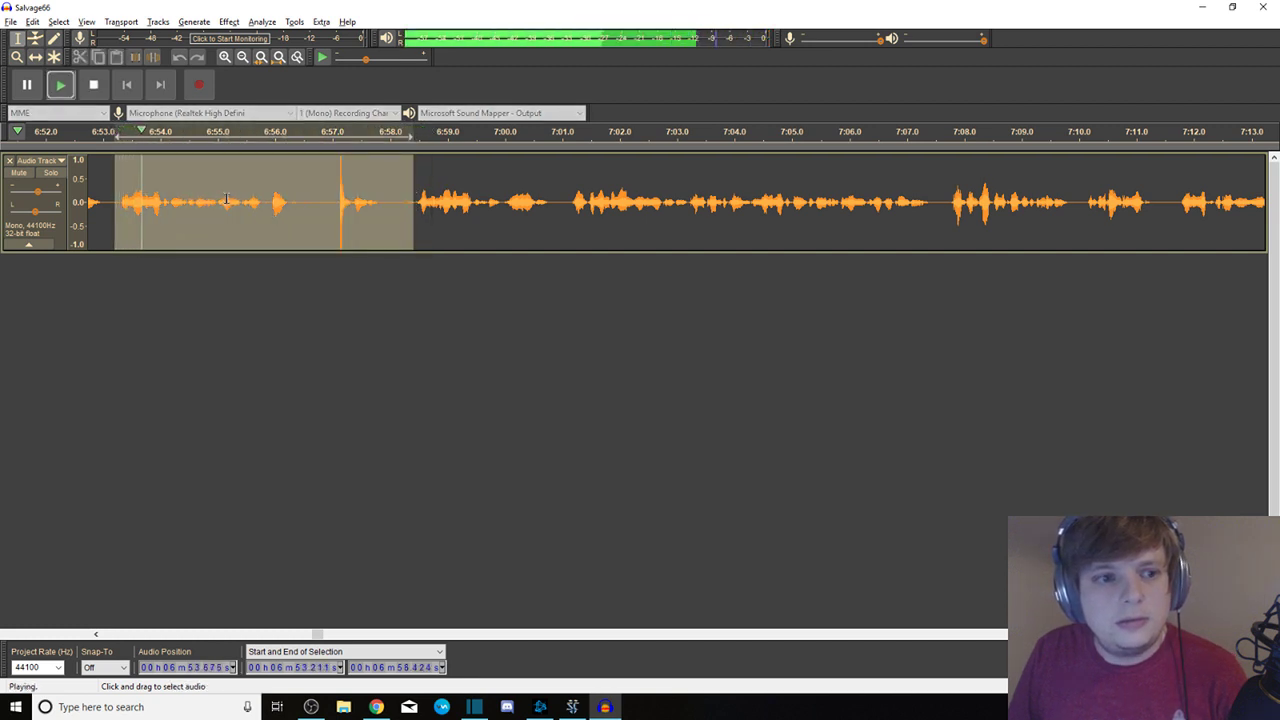
key("space")
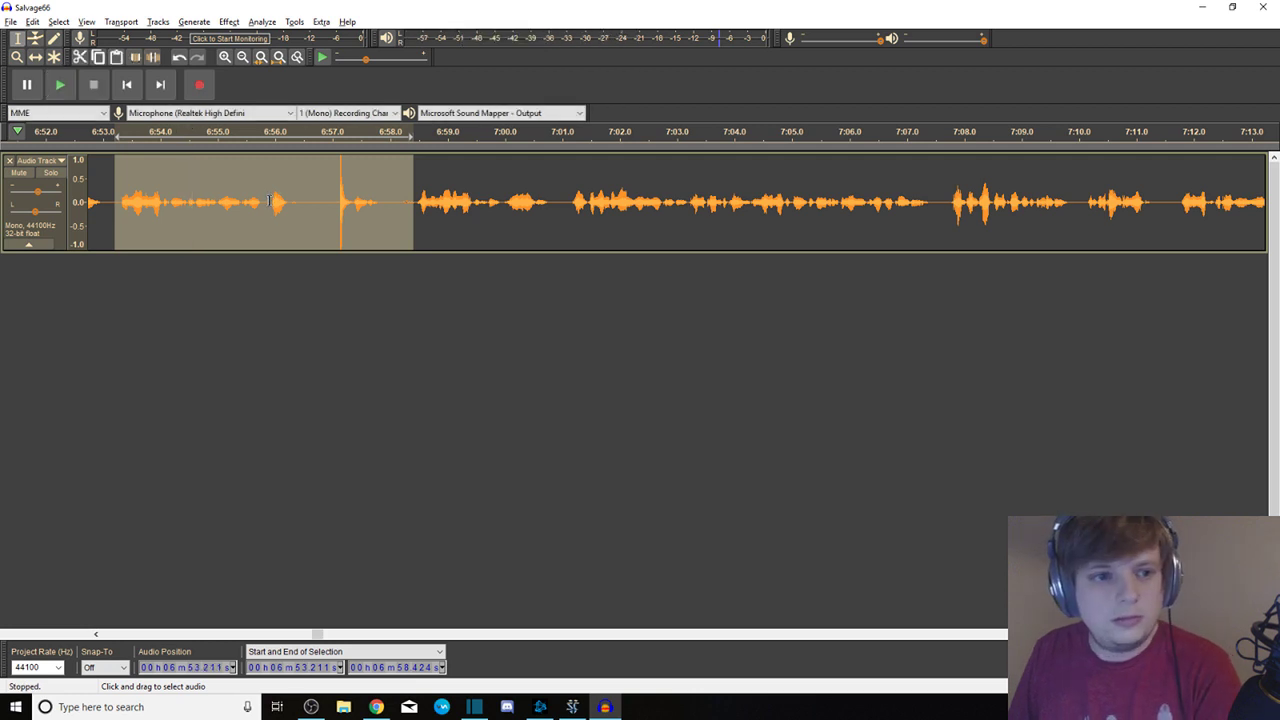
key("Delete")
left_click_drag(104, 201, 86, 201)
left_click(243, 203)
key("space")
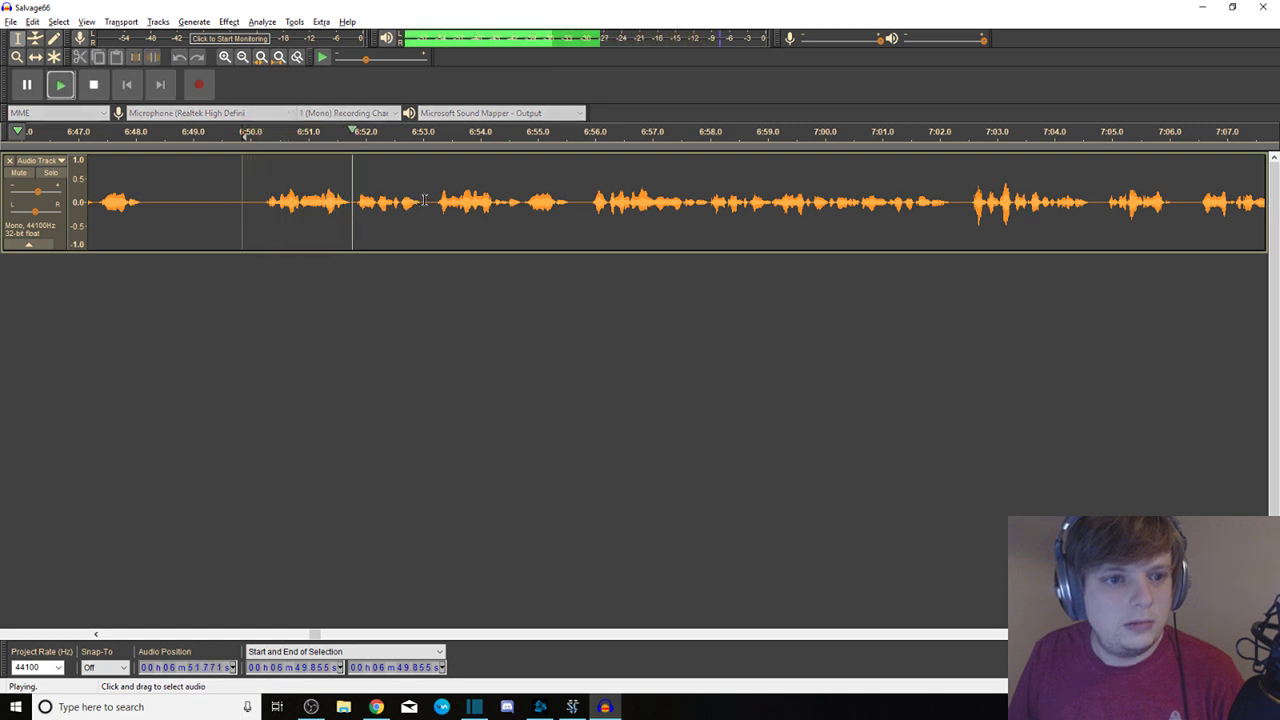
Undo the last deletion and play the restored passage from about 6:53.1
key("space")
left_click_drag(731, 206, 429, 206)
key("Delete")
key("space")
Play the earlier take from 6:47.359 and the retake after the click from about 6:58.3 to compare them
left_click(98, 188)
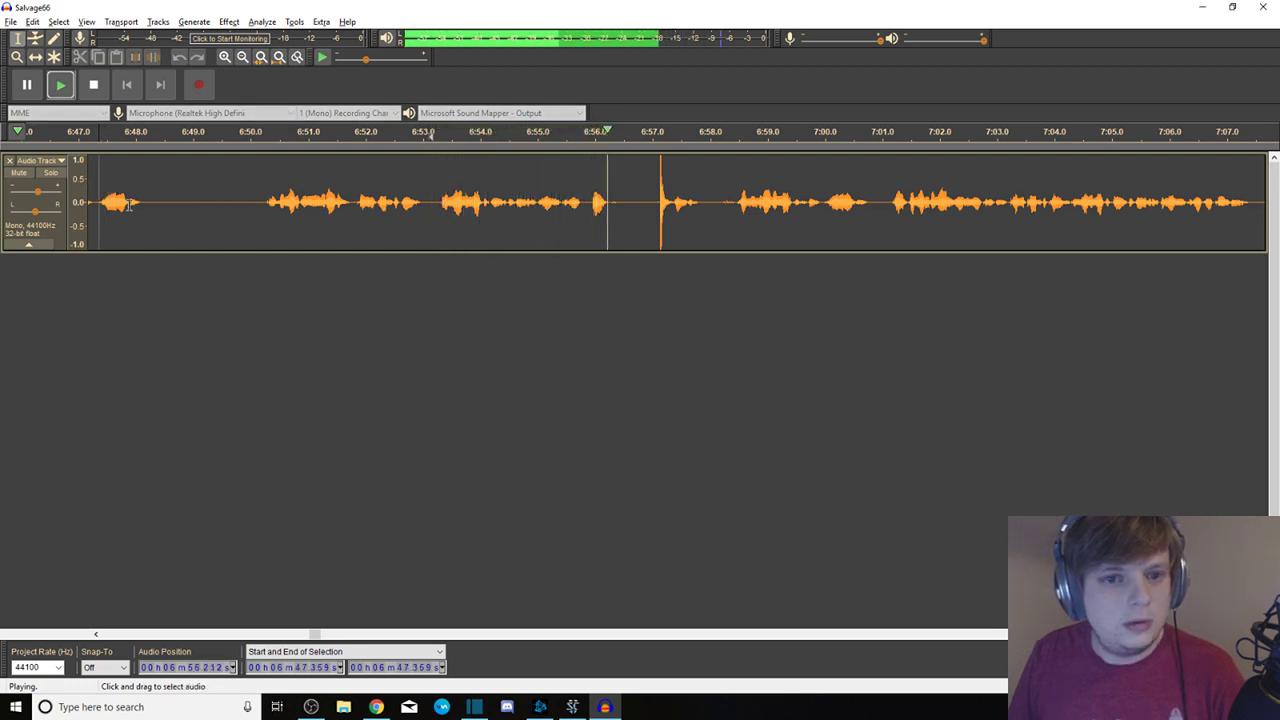
key("space")
key("space")
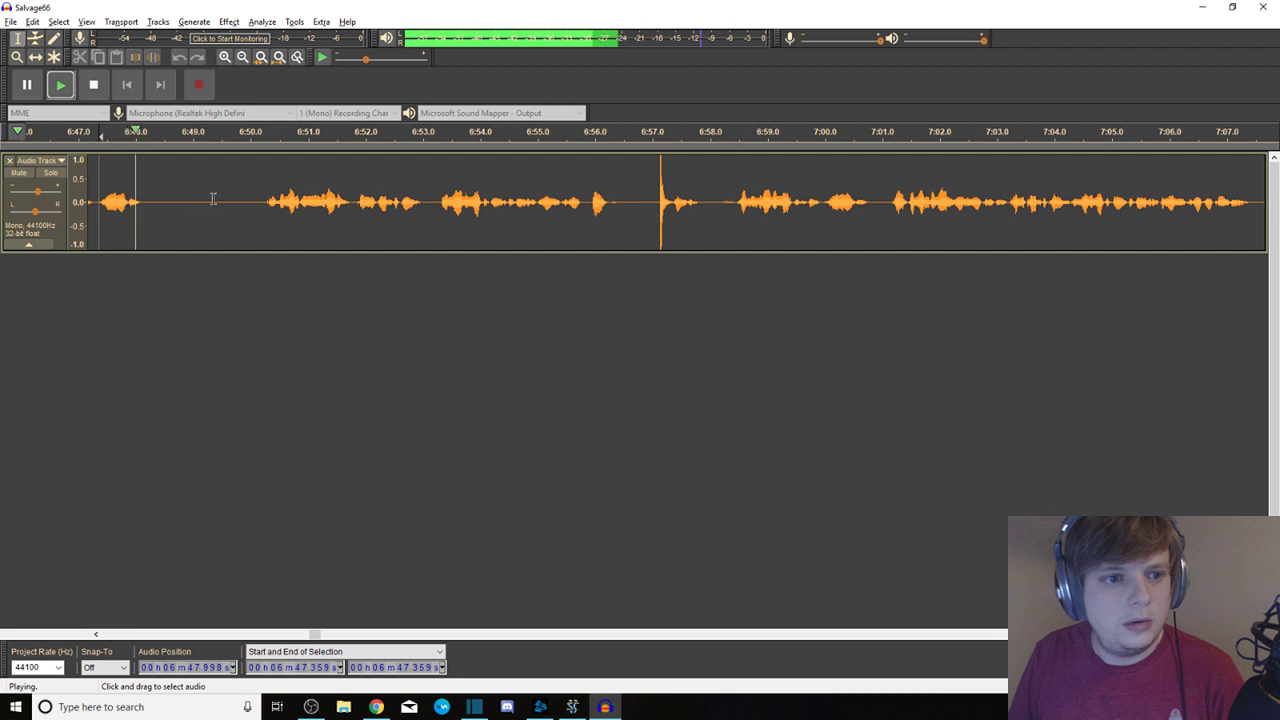
left_click(729, 203)
key("space")
key("space")
Select and delete the rejected takes and click from 6:45.444 to 6:58.389, and play back the join
left_click_drag(718, 212, 289, 202)
key("space")
key("space")
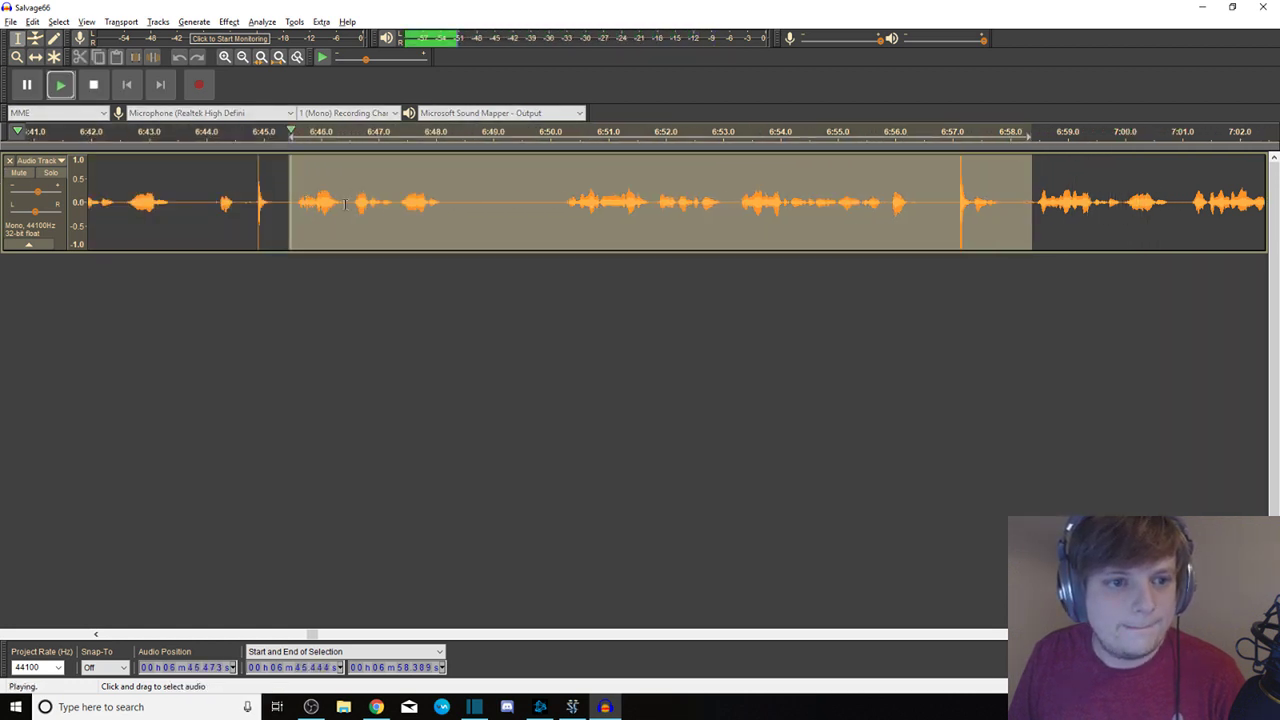
key("space")
key("Delete")
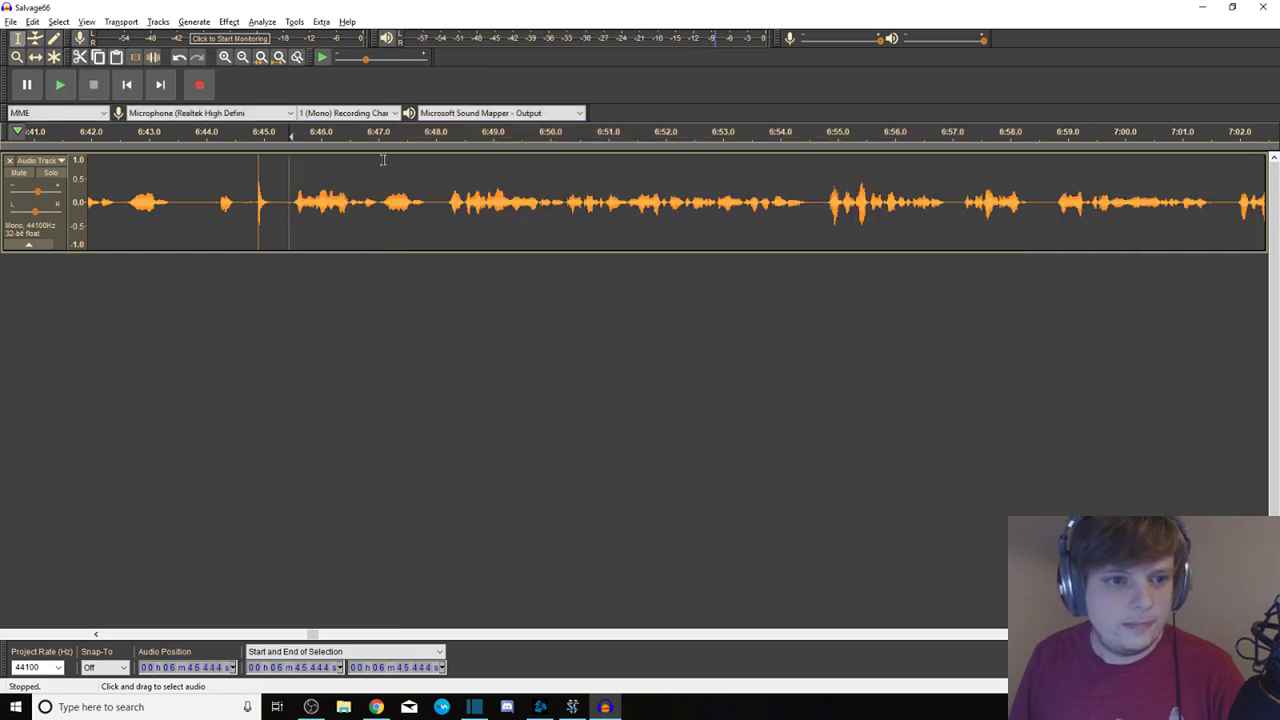
key("space")
Delete the short sound and click from 6:43.586 to 6:45.362, and play back the join
left_click_drag(285, 200, 181, 192)
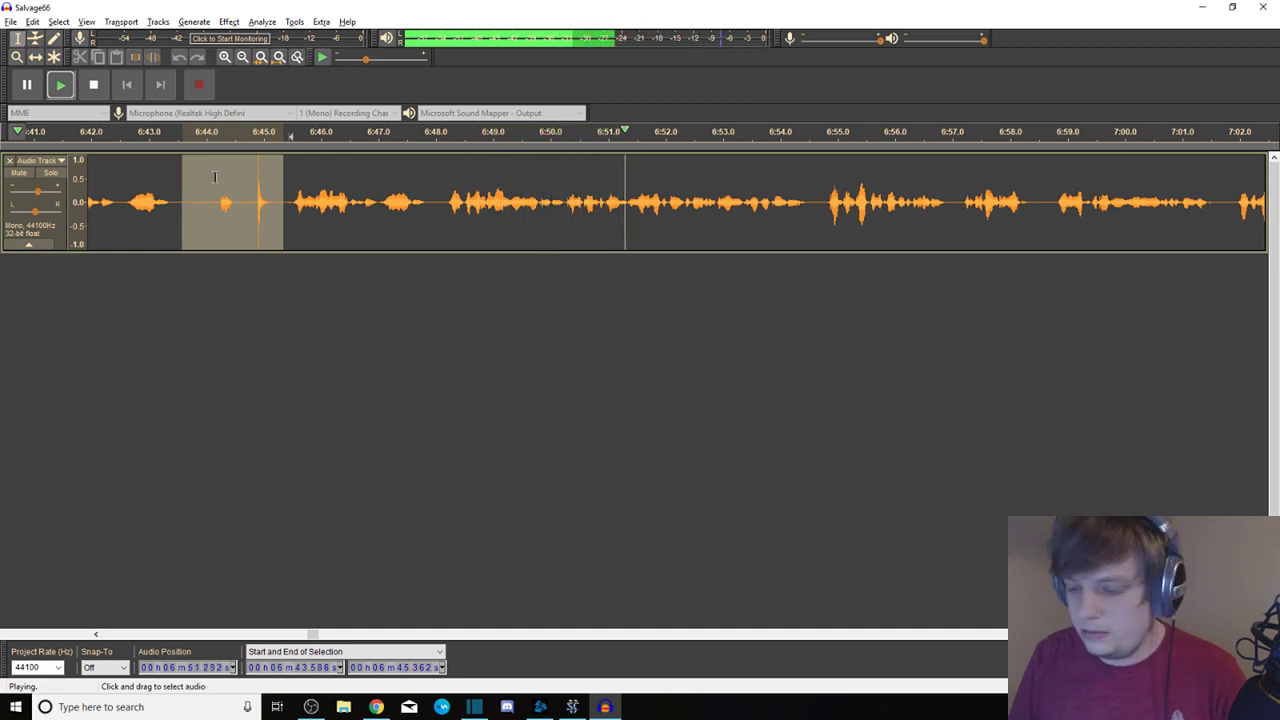
key("space")
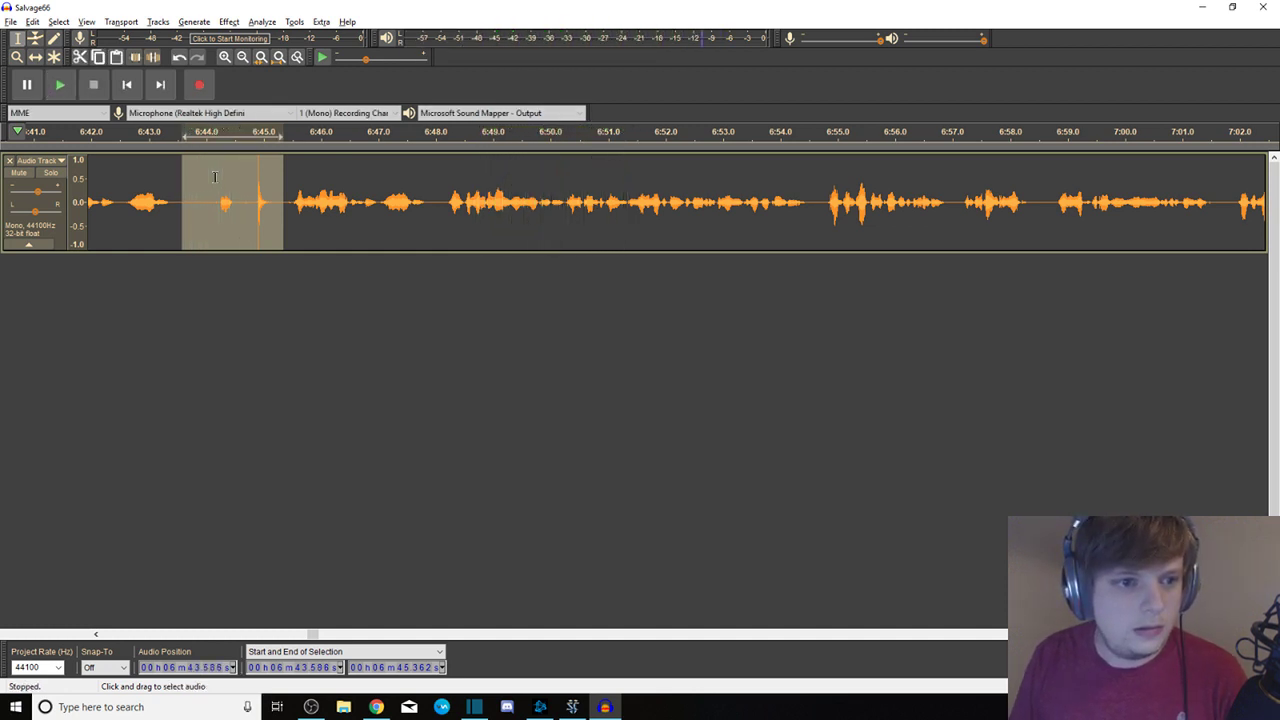
key("Delete")
key("space")
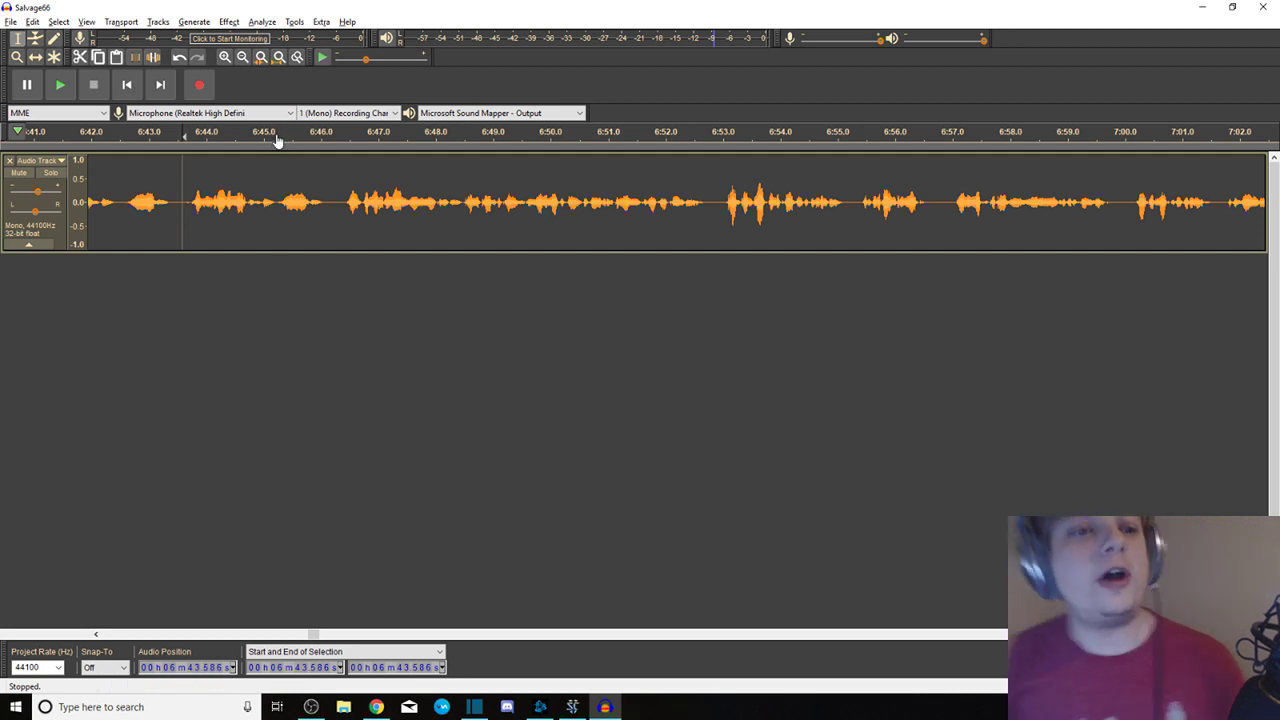
Place the cursor at 6:36.806, just before the phrase that follows the long silence, and switch to Chrome
left_click_drag(177, 185, 86, 200)
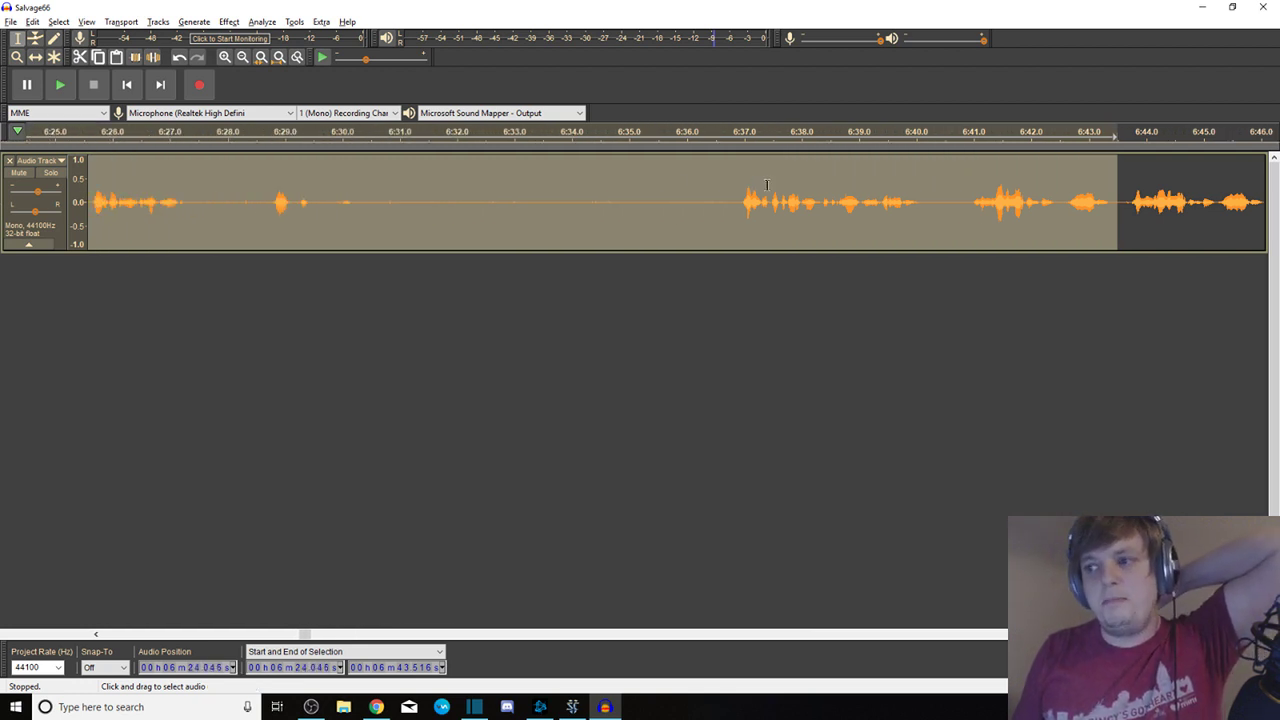
left_click(968, 181)
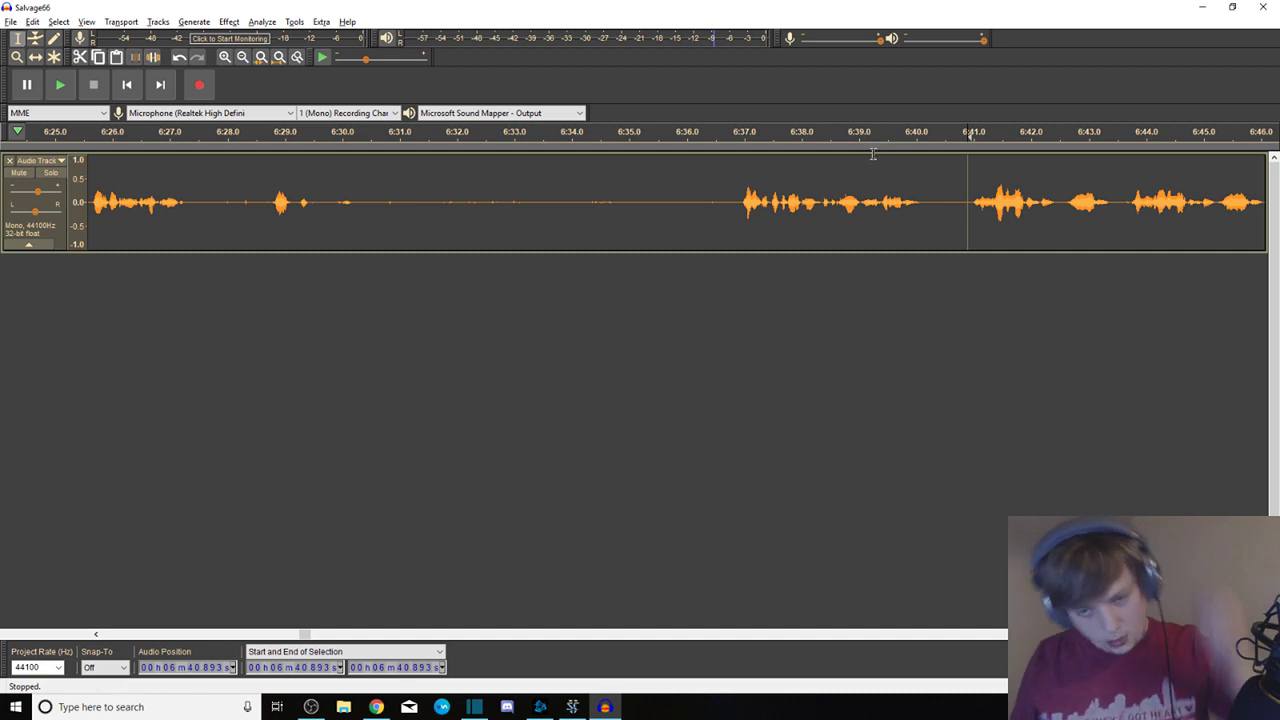
left_click(958, 191)
mouse_move(958, 191)
left_mouse_down()
mouse_move(923, 191)
mouse_move(935, 190)
left_mouse_up()
left_click(734, 184)
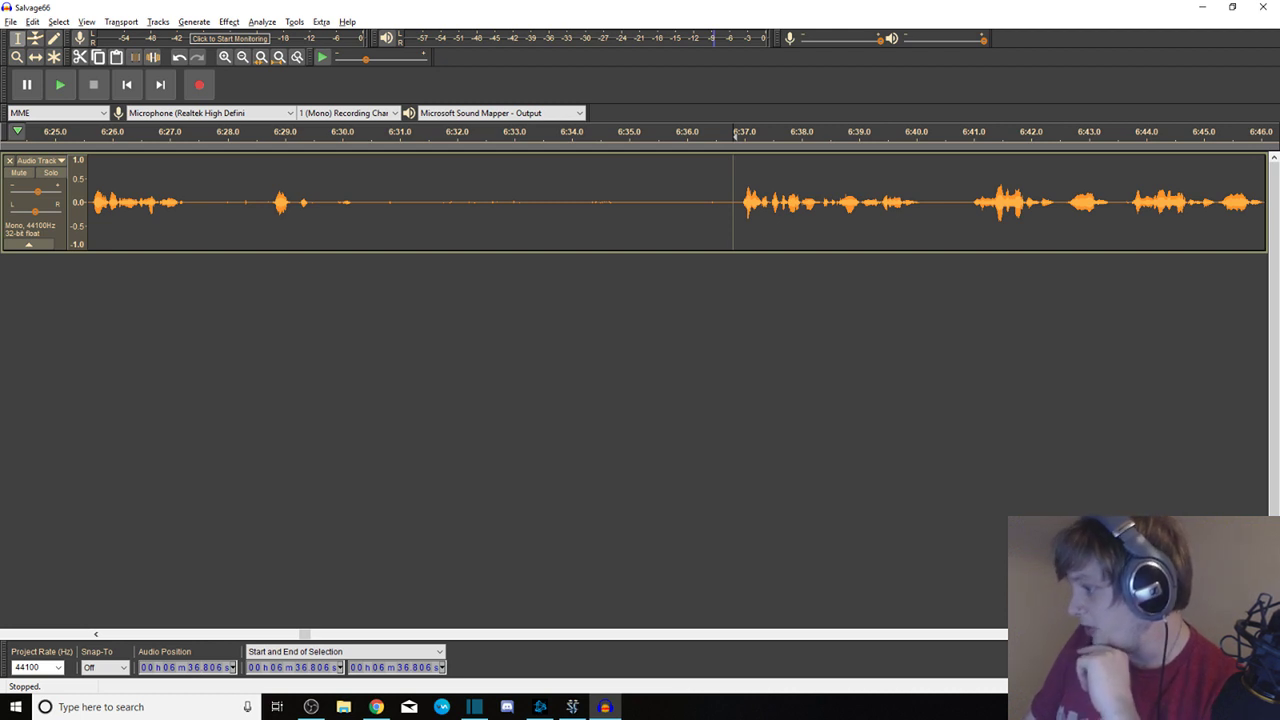
key("alt+Tab")
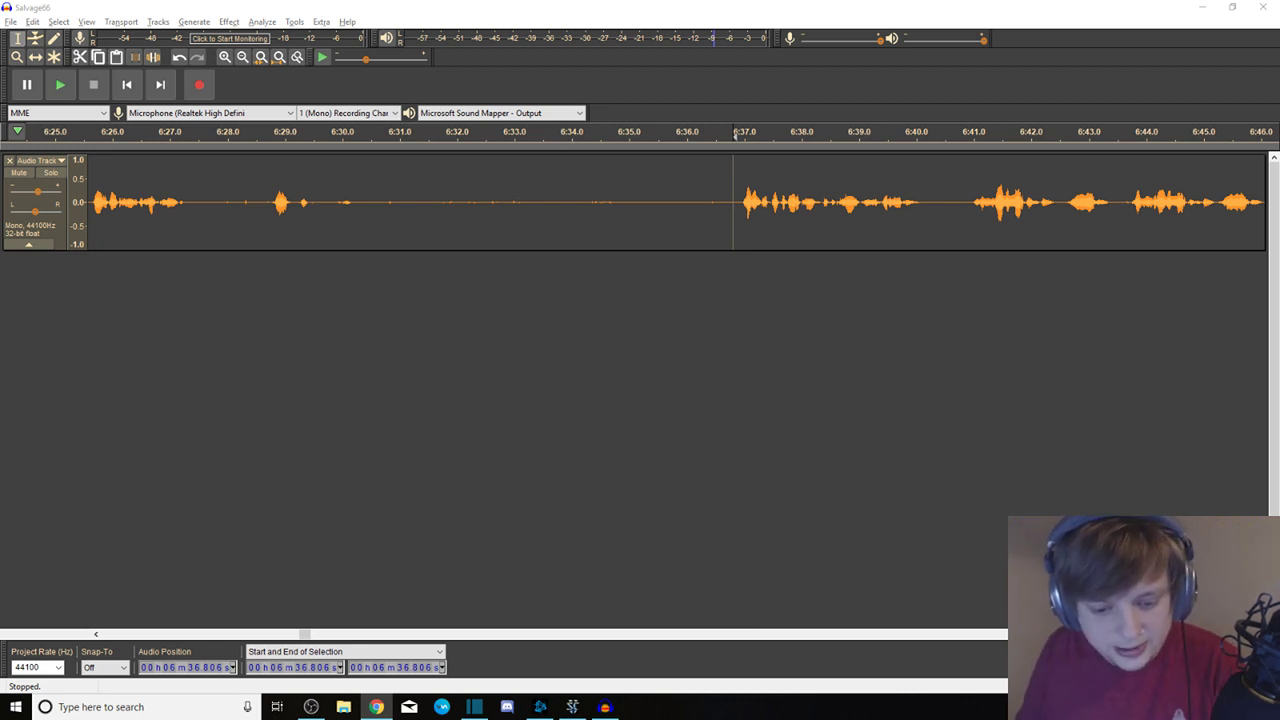
Switch to the Battle.net app, check who is in the SC 2 voice channel, and return to Audacity
key("alt+Tab")
key("alt+Tab")
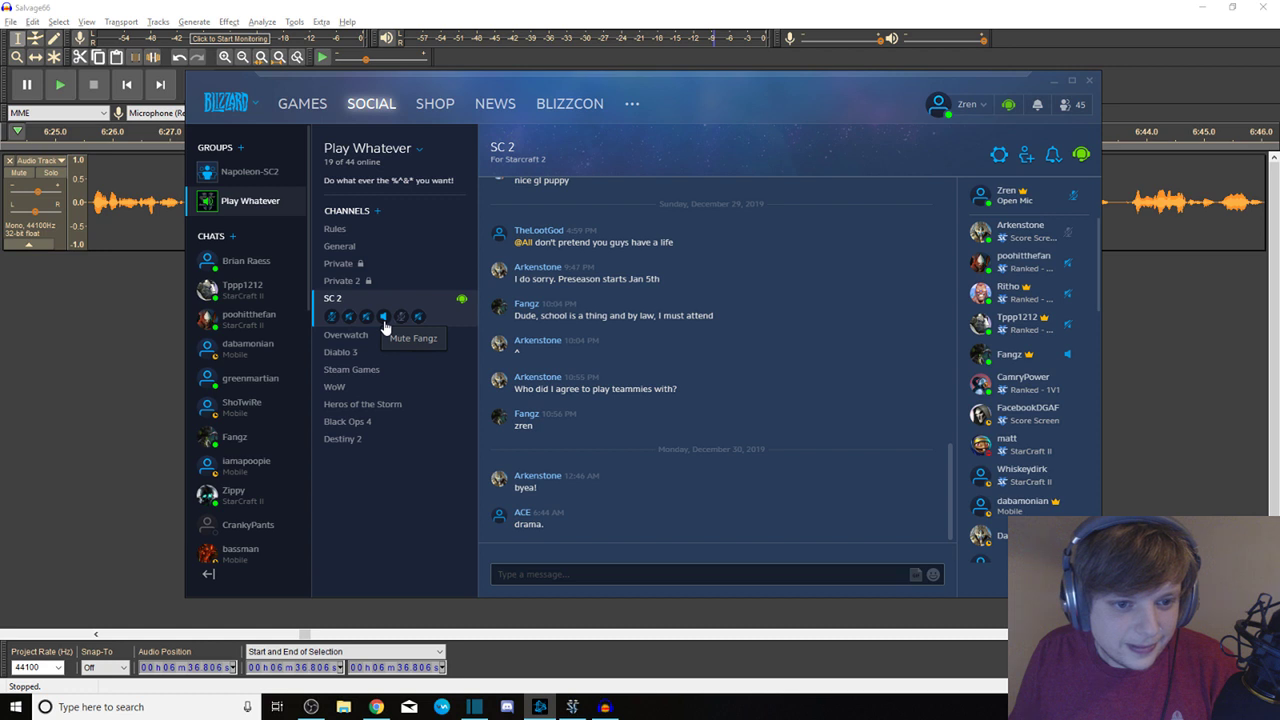
left_click(1052, 81)
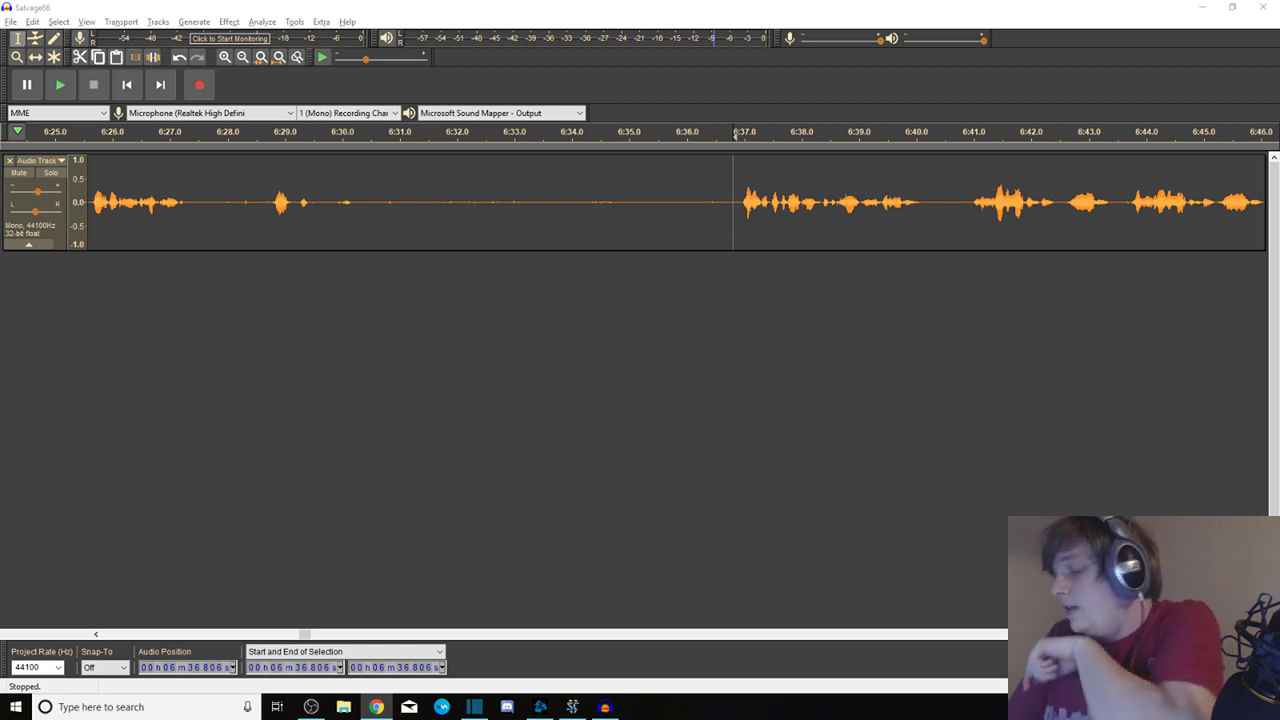
left_click(1127, 12)
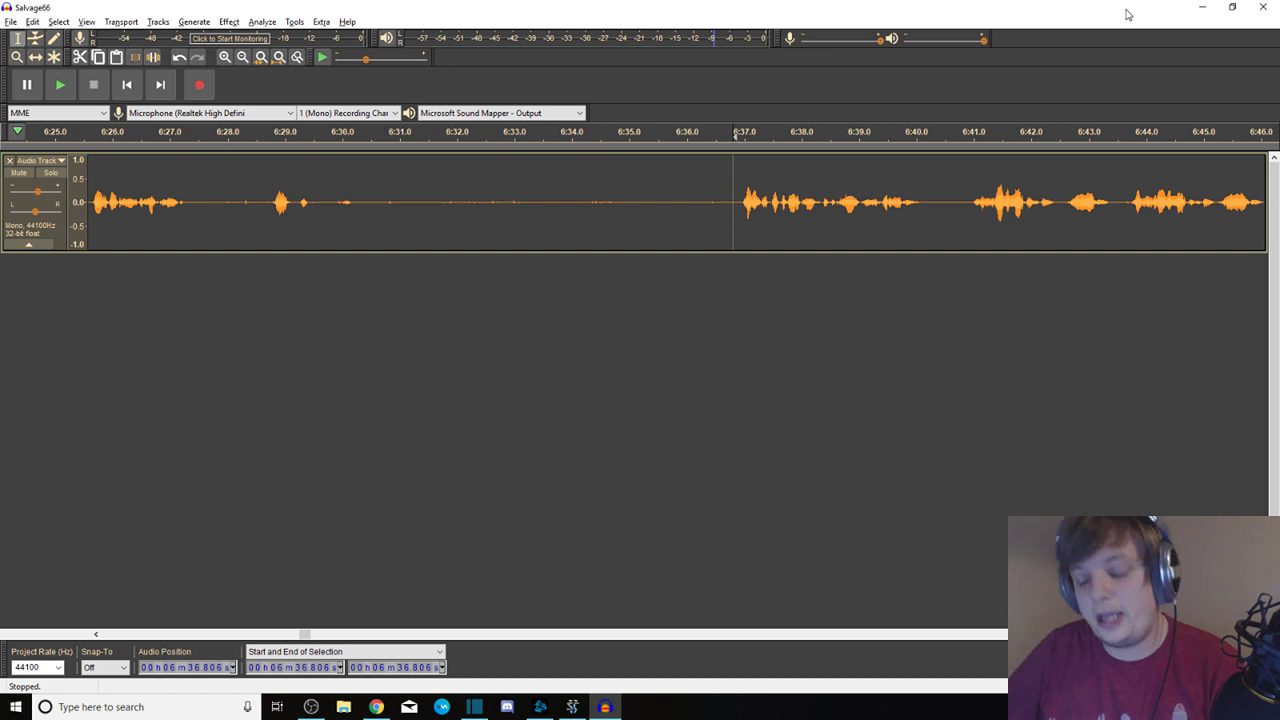
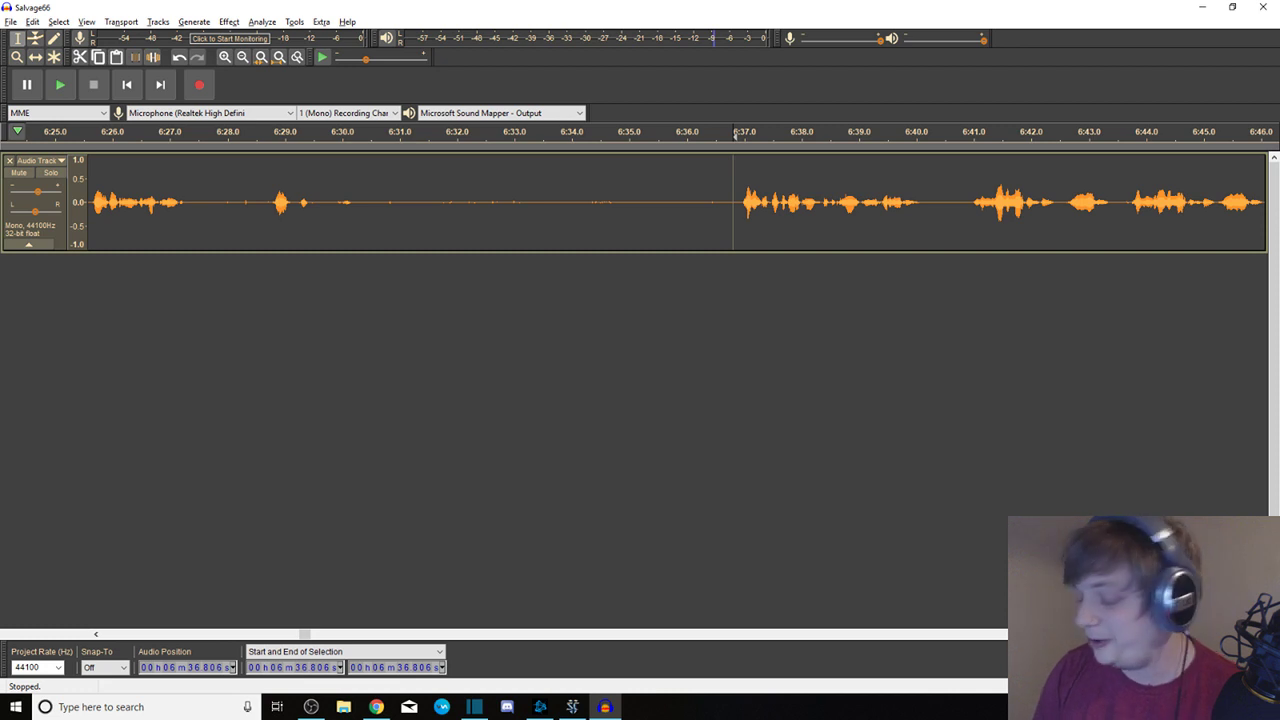
Switch to StarCraft II and reply to the friend's whispers with a short exclamation and the message "perfection"
left_click(1202, 7)
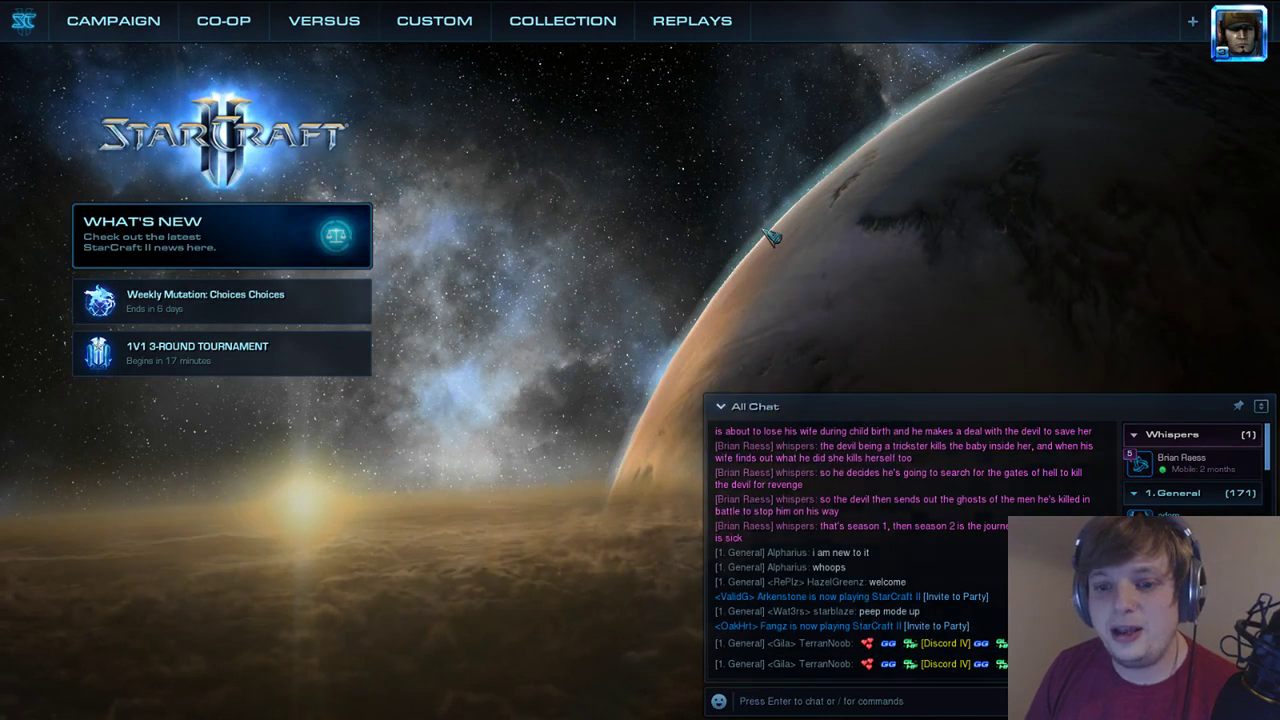
left_click(868, 704)
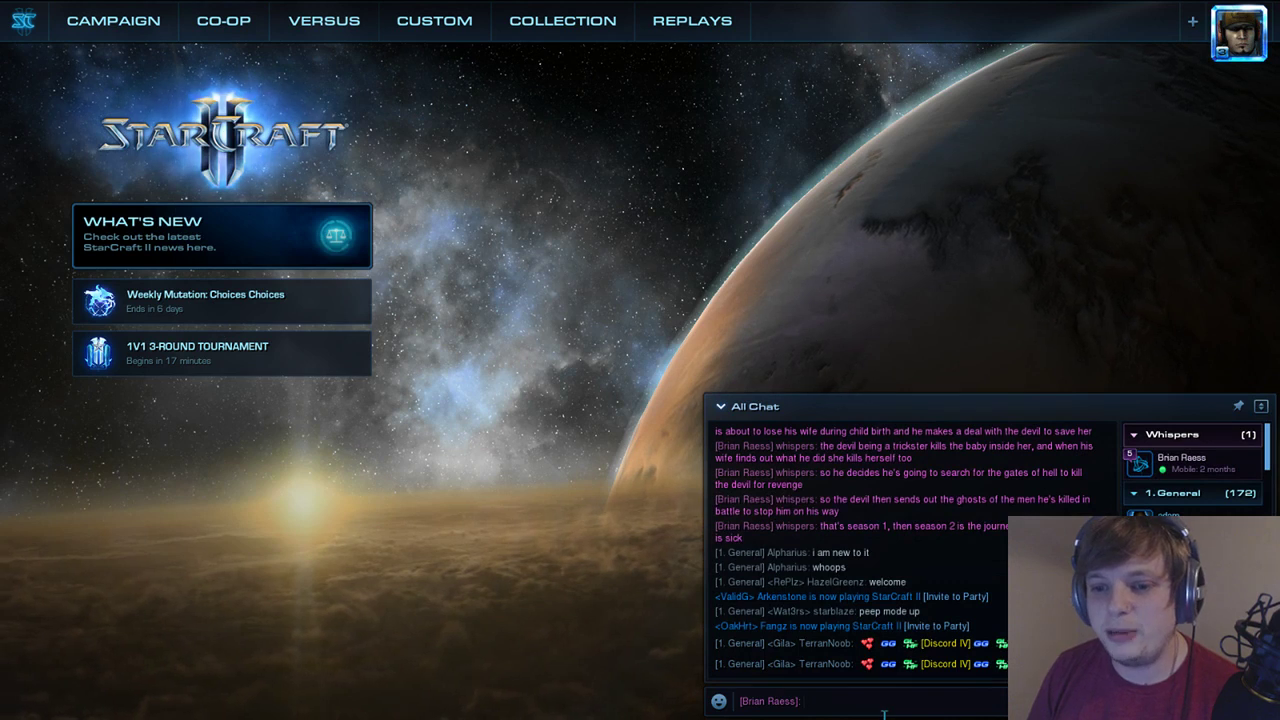
scroll(889, 562, "up", 1)
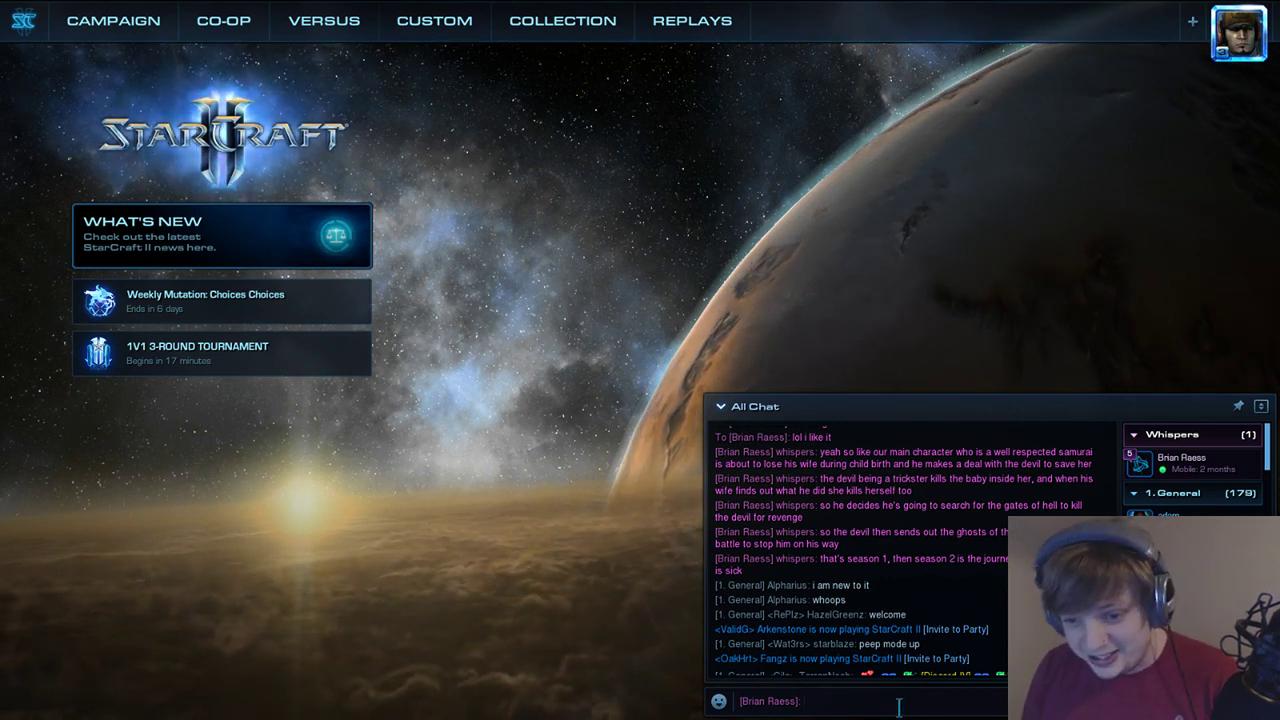
type("holy shit brian")
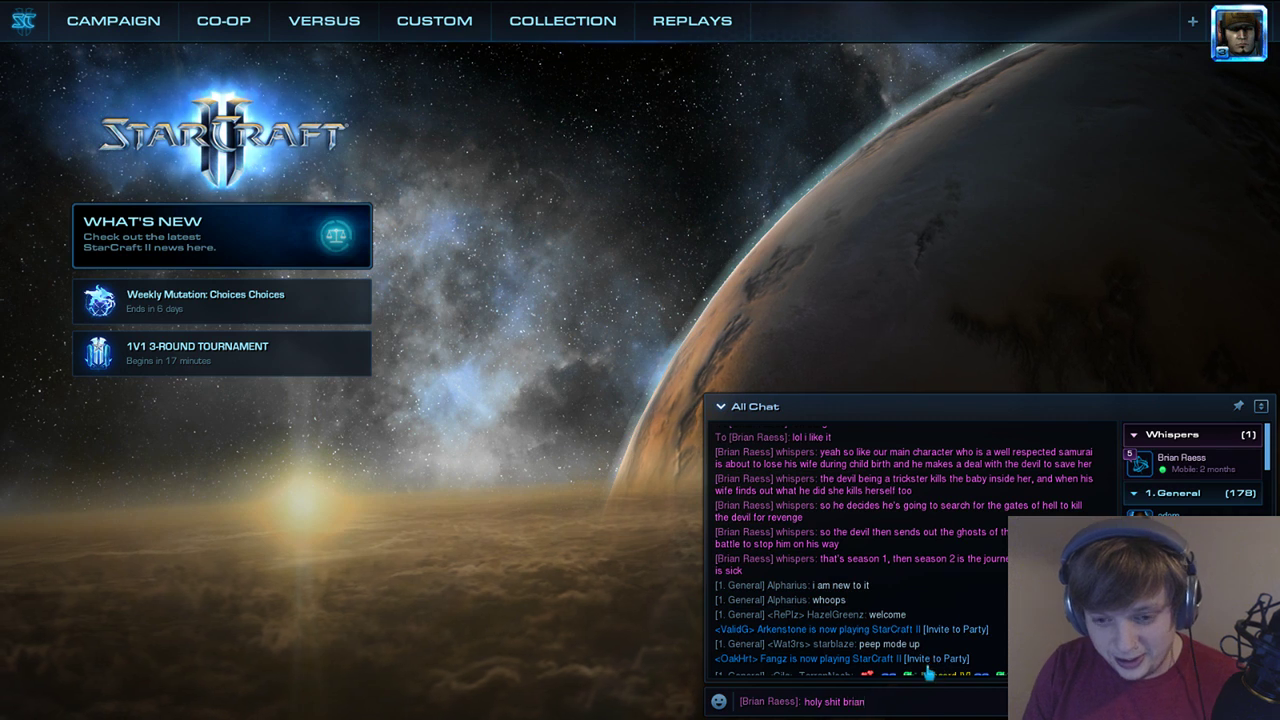
key("Return")
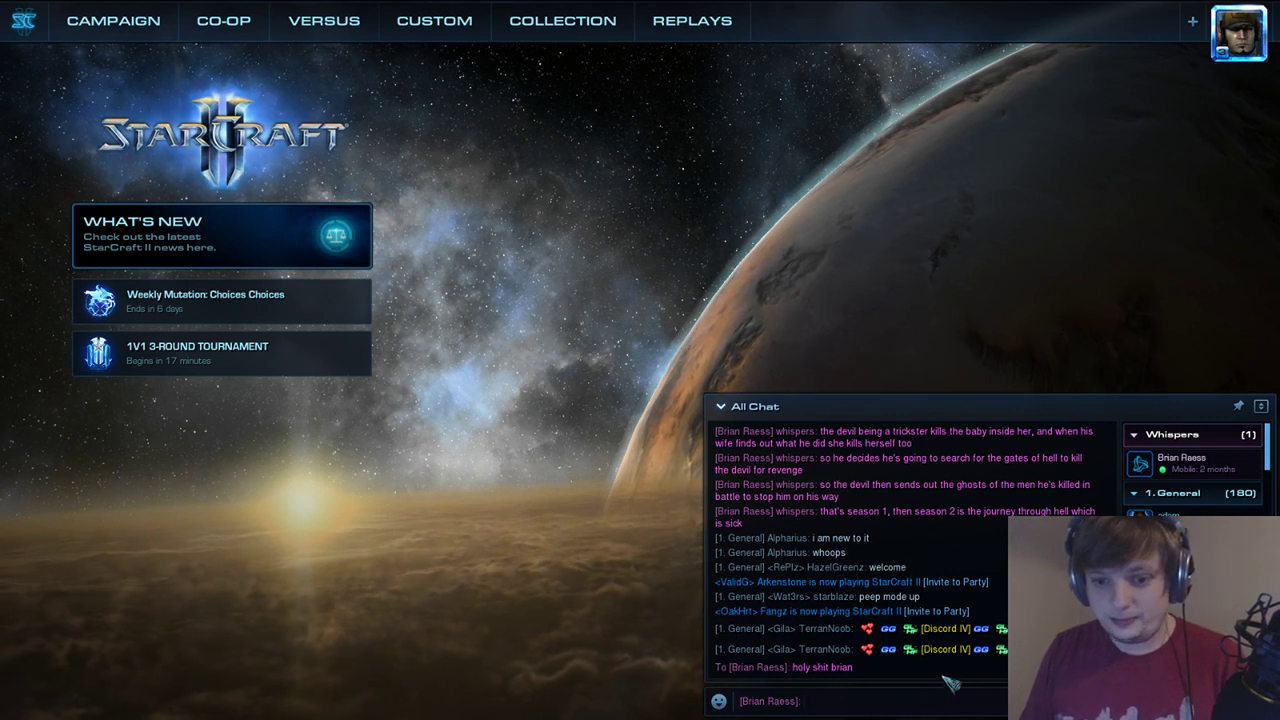
type("perfection")
key("Return")
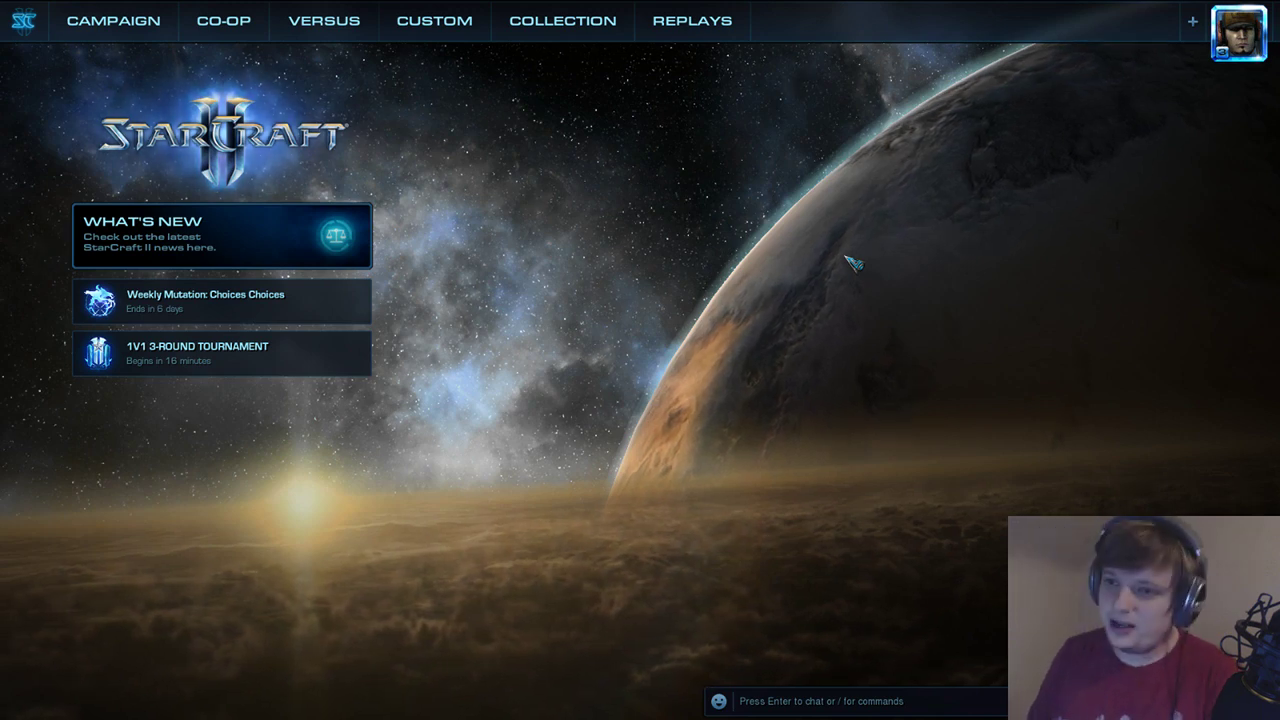
Return to Audacity, delete the long silence from 6:27.680 to 6:36.748, and play back the join
key("alt+Tab")
left_click(960, 305)
left_click_drag(729, 196, 209, 196)
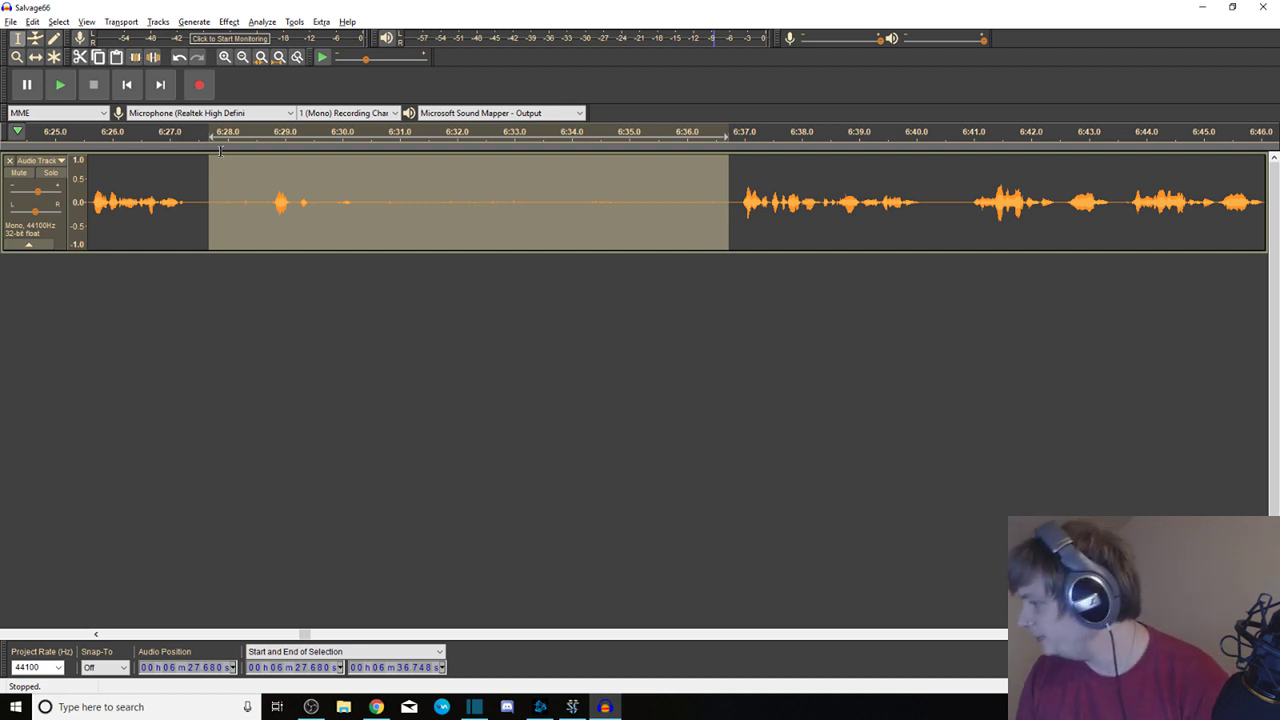
key("space")
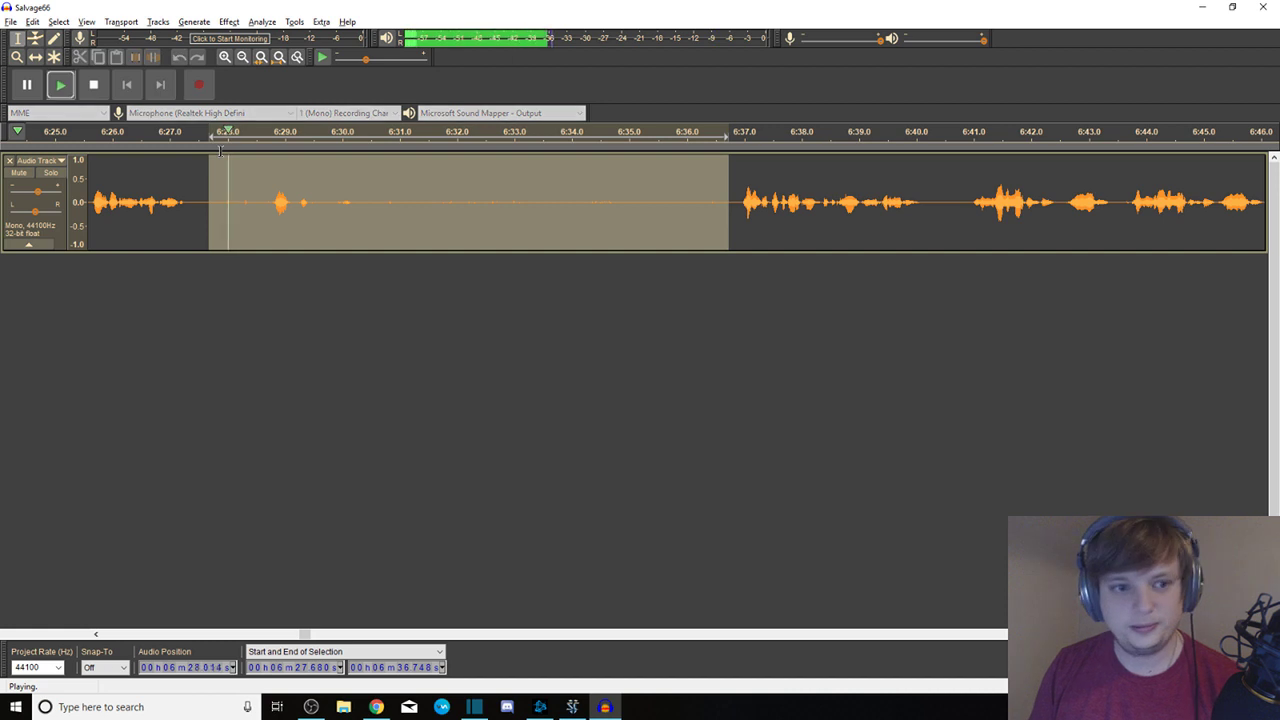
key("Delete")
key("space")
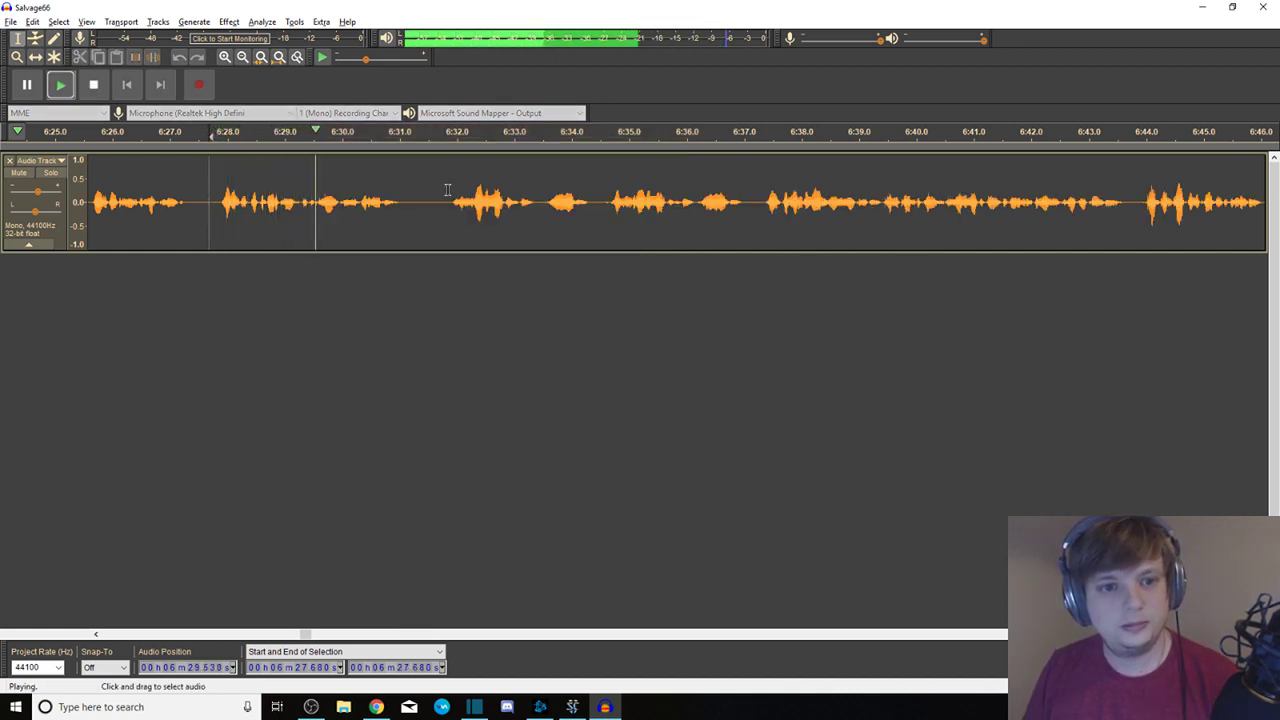
Shorten the pauses between phrases near 6:31.2, 6:24.9, 6:22.8 and 6:16.4 by deleting part of each
left_click_drag(414, 194, 438, 194)
key("Delete")
left_click_drag(208, 194, 60, 196)
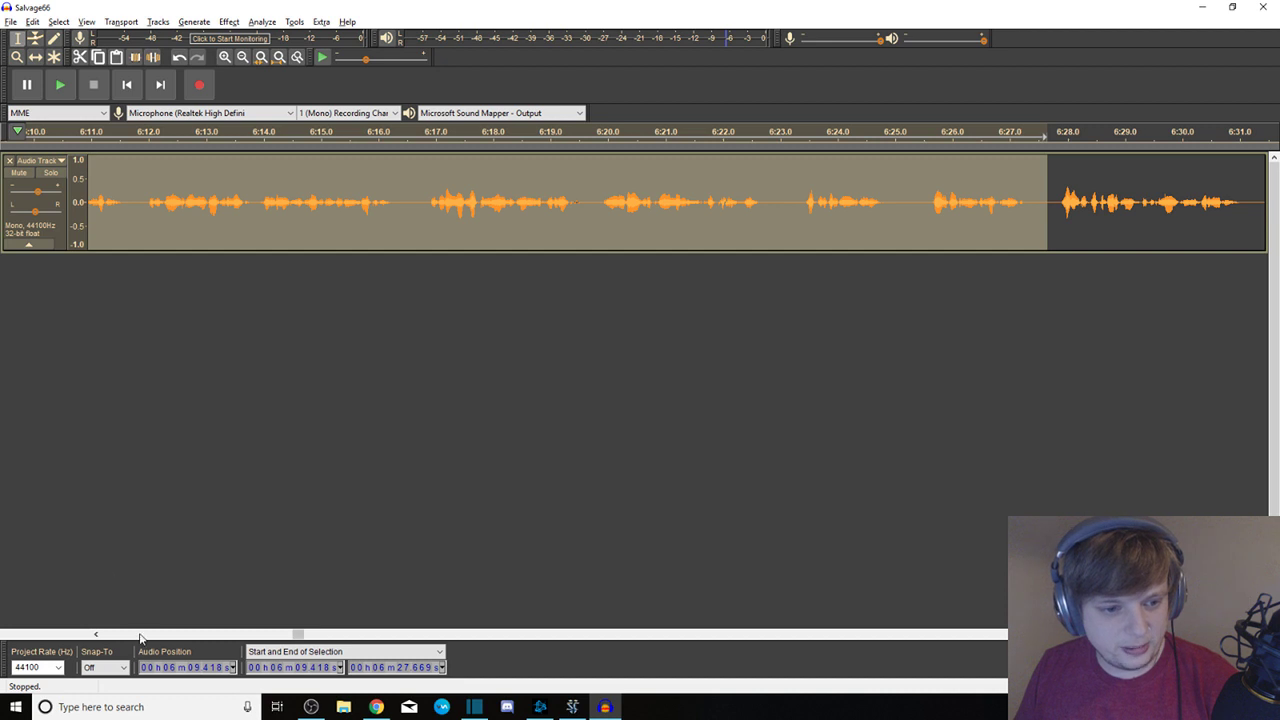
left_click_drag(922, 180, 889, 180)
key("Delete")
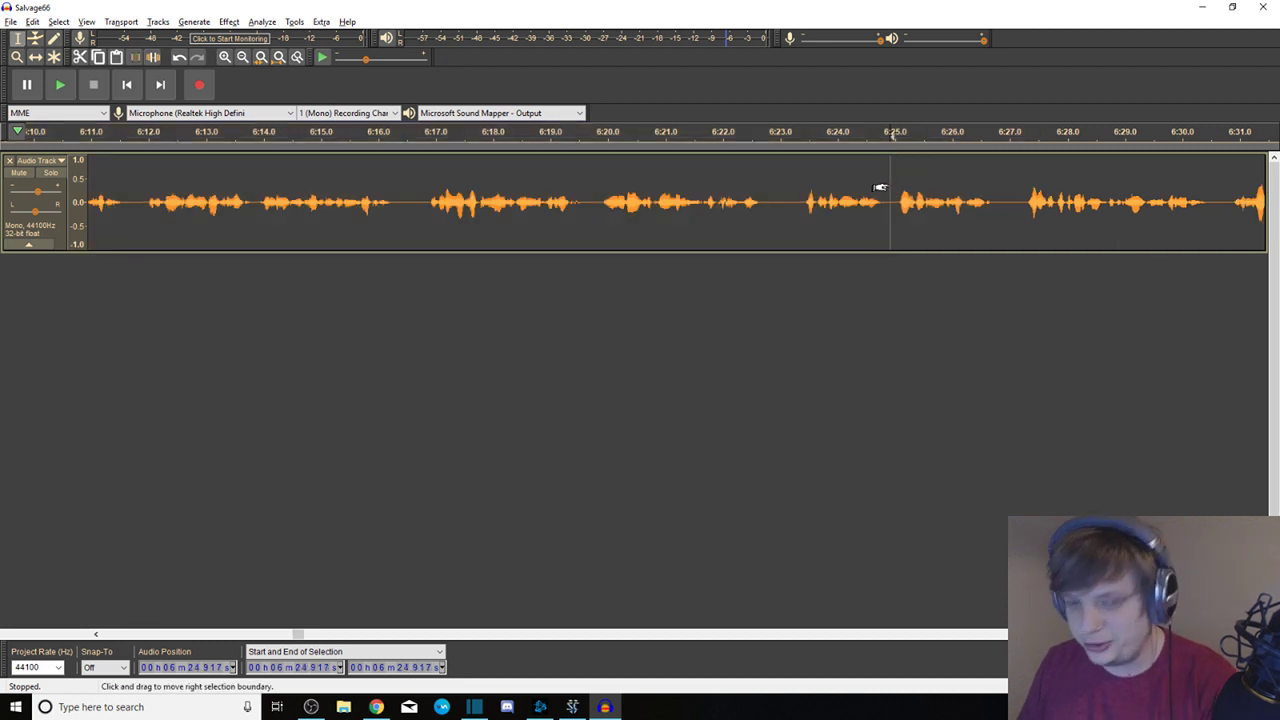
left_click_drag(793, 182, 770, 182)
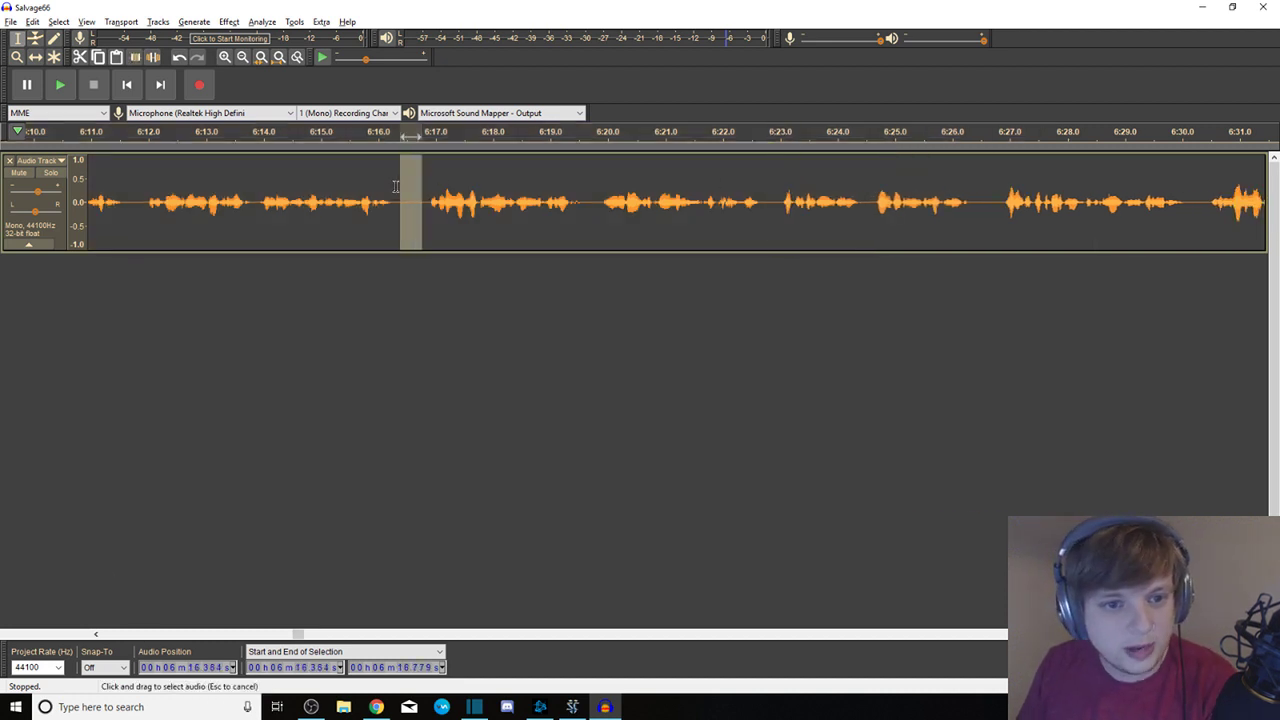
Play and delete the rejected take and click from 6:04.054 to 6:07.758, and play back the join
left_click_drag(317, 200, 20, 200)
left_click_drag(501, 196, 292, 198)
key("space")
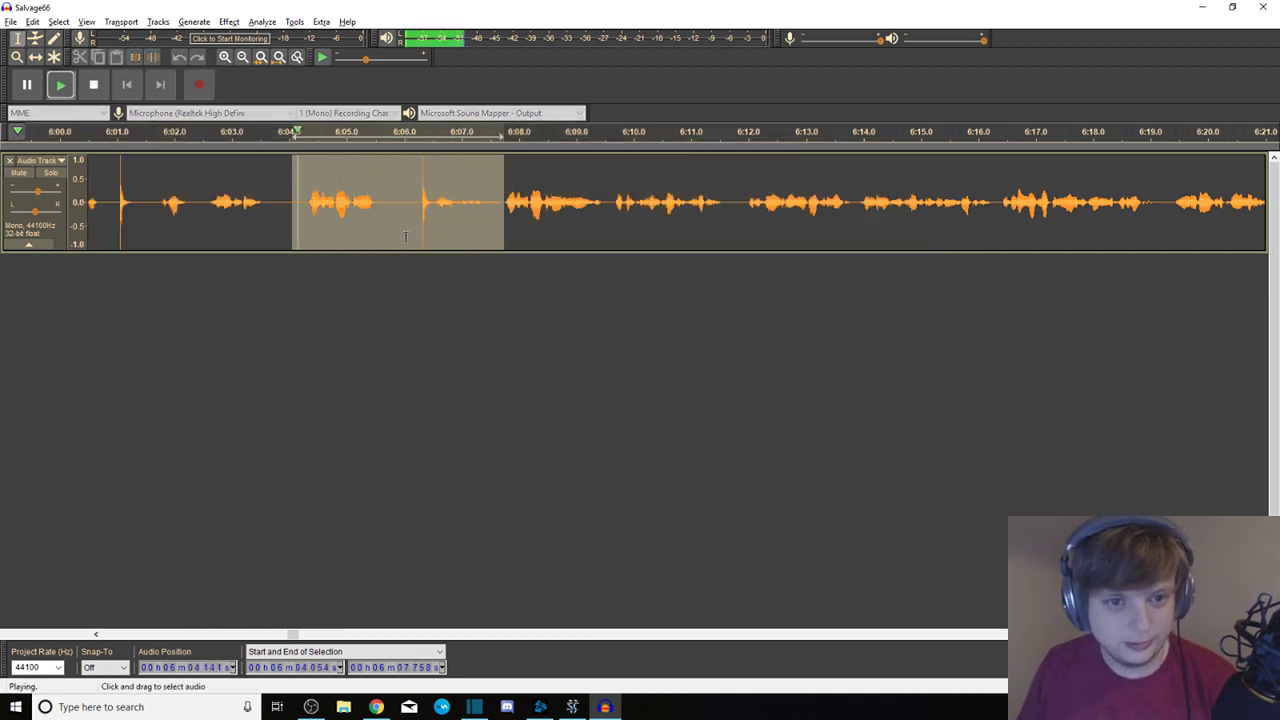
key("space")
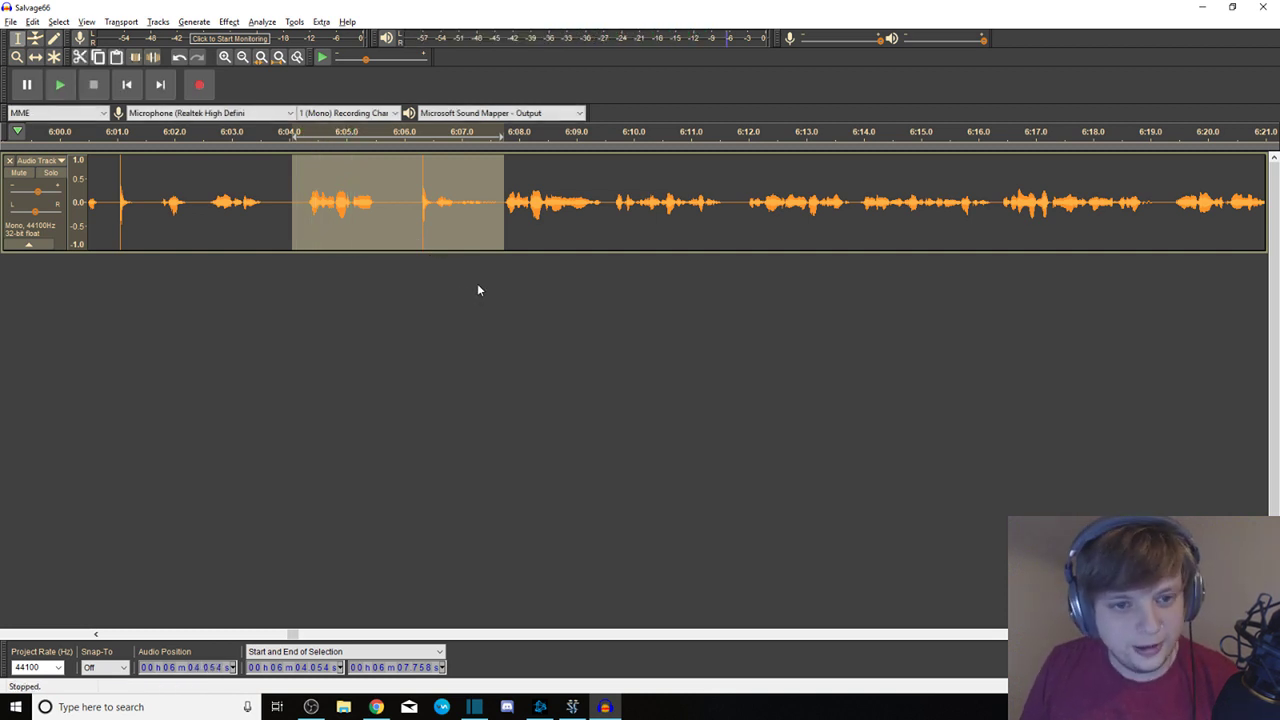
key("space")
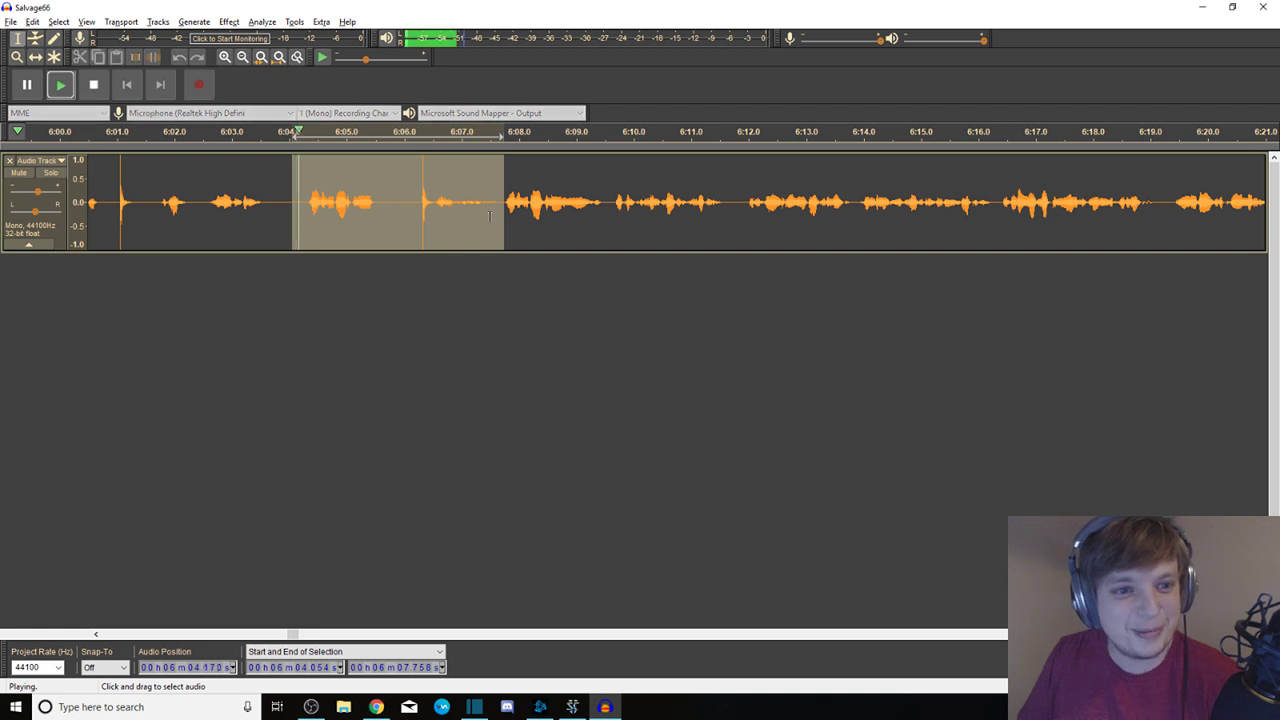
key("space")
key("Delete")
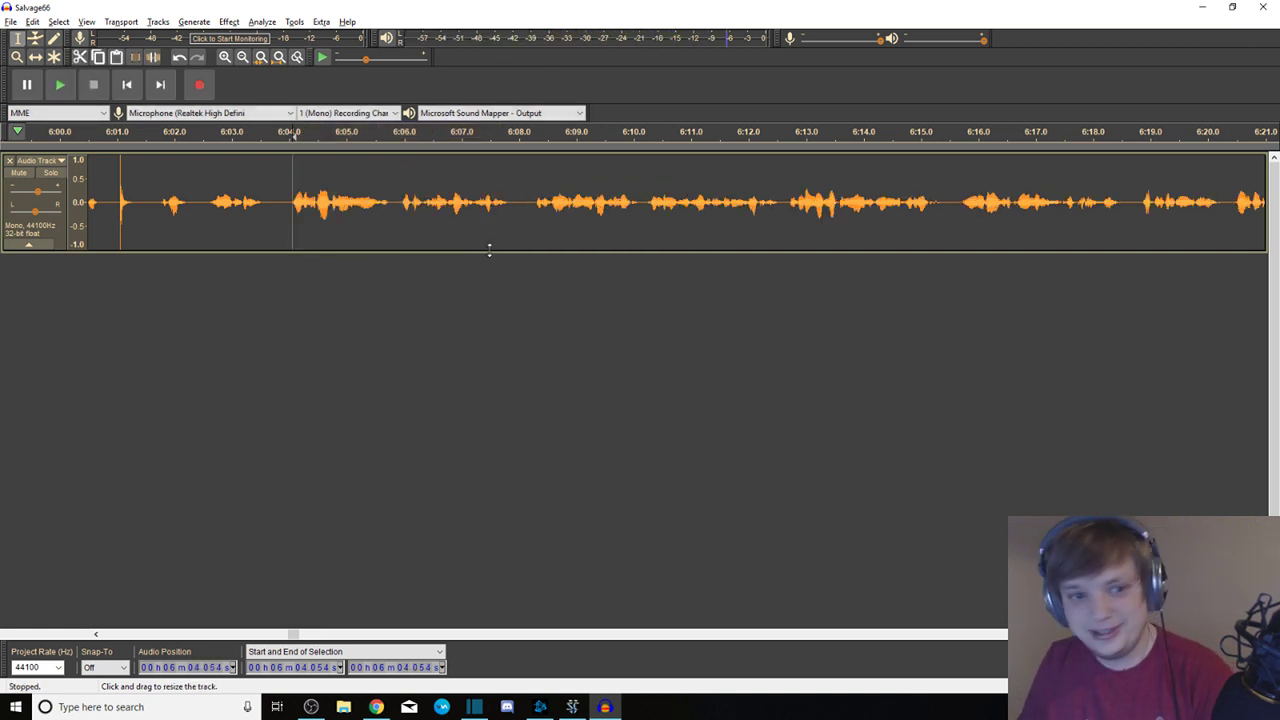
key("space")
key("space")
Play the phrase from 6:01.674, and delete the rejected take and click before it, starting from 5:57.483
left_click(156, 198)
key("space")
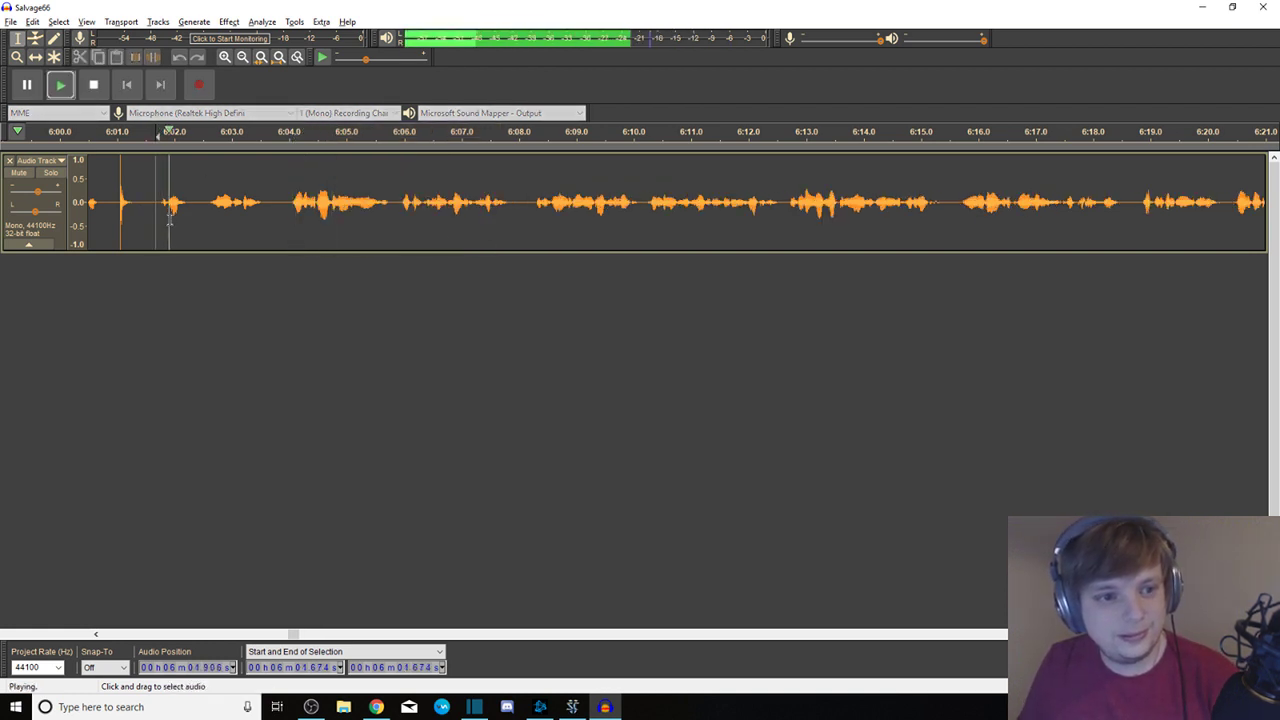
key("space")
mouse_move(153, 200)
left_mouse_down()
mouse_move(85, 195)
mouse_move(259, 182)
mouse_move(213, 205)
mouse_move(136, 209)
left_mouse_up()
key("space")
key("space")
key("space")
key("space")
key("Delete")
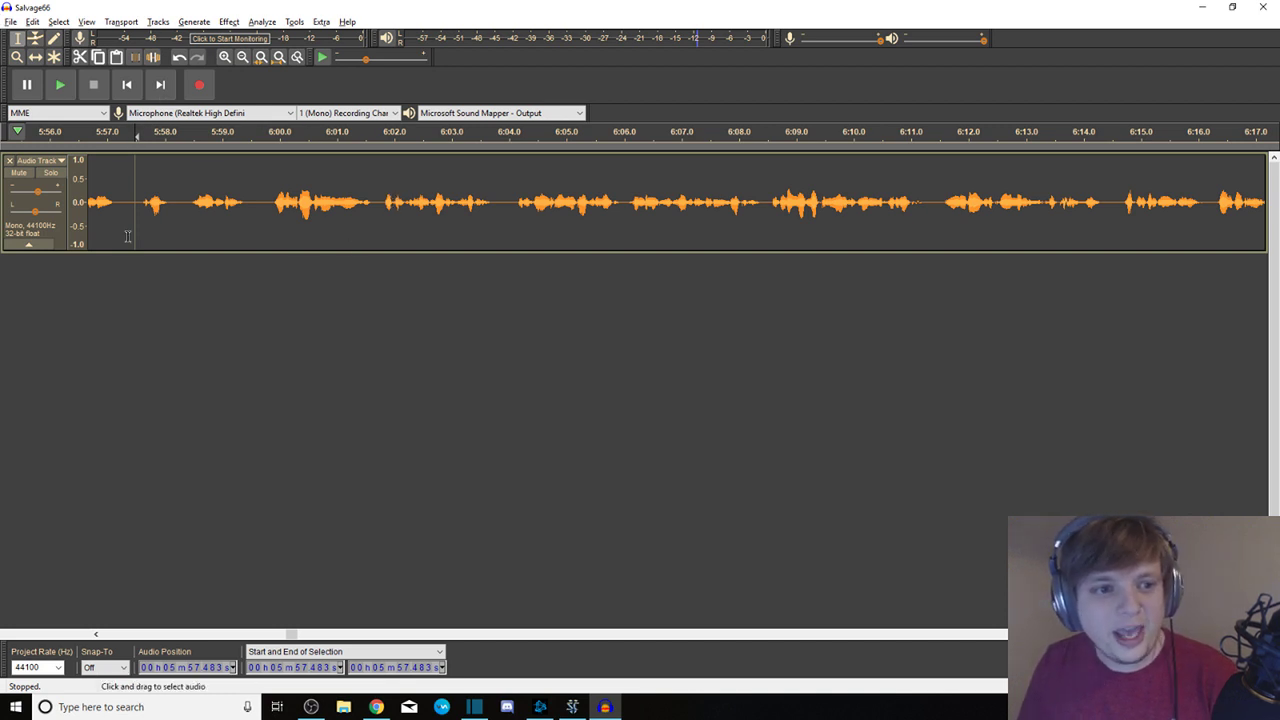
Delete the short phrase and click from 5:44.793 to 5:47.812
left_click_drag(128, 205, 50, 213)
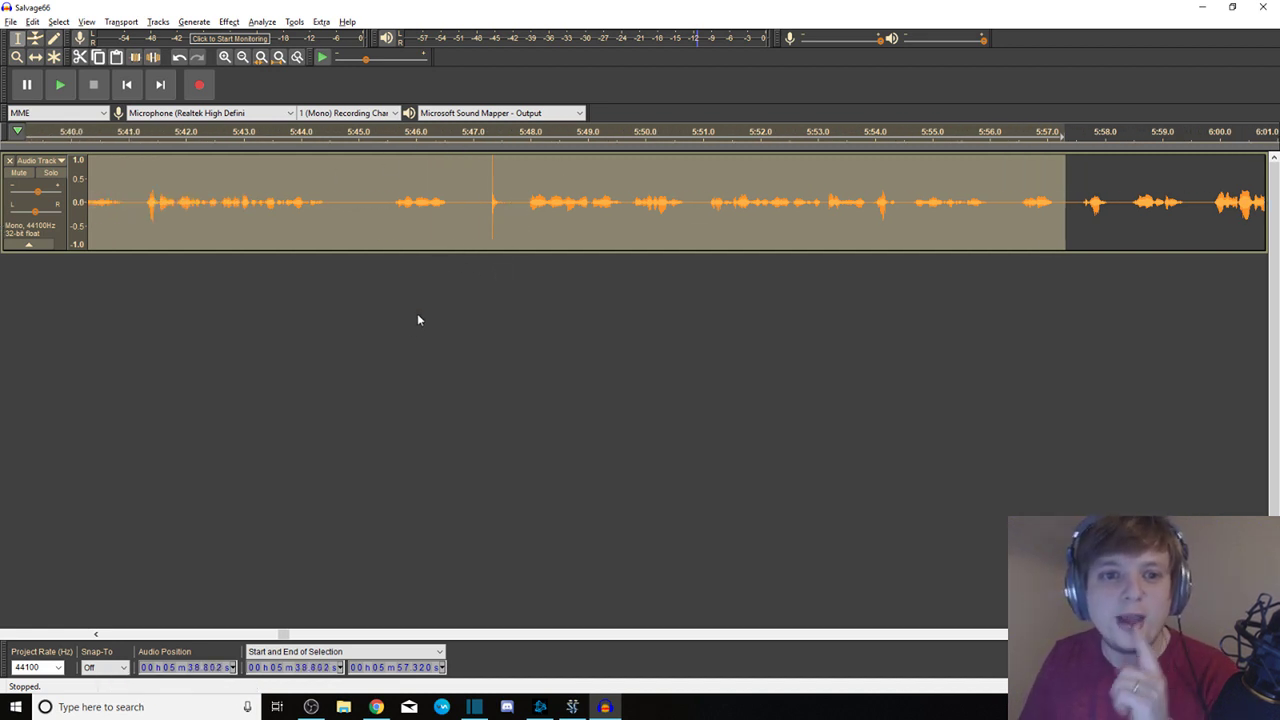
left_click(520, 201)
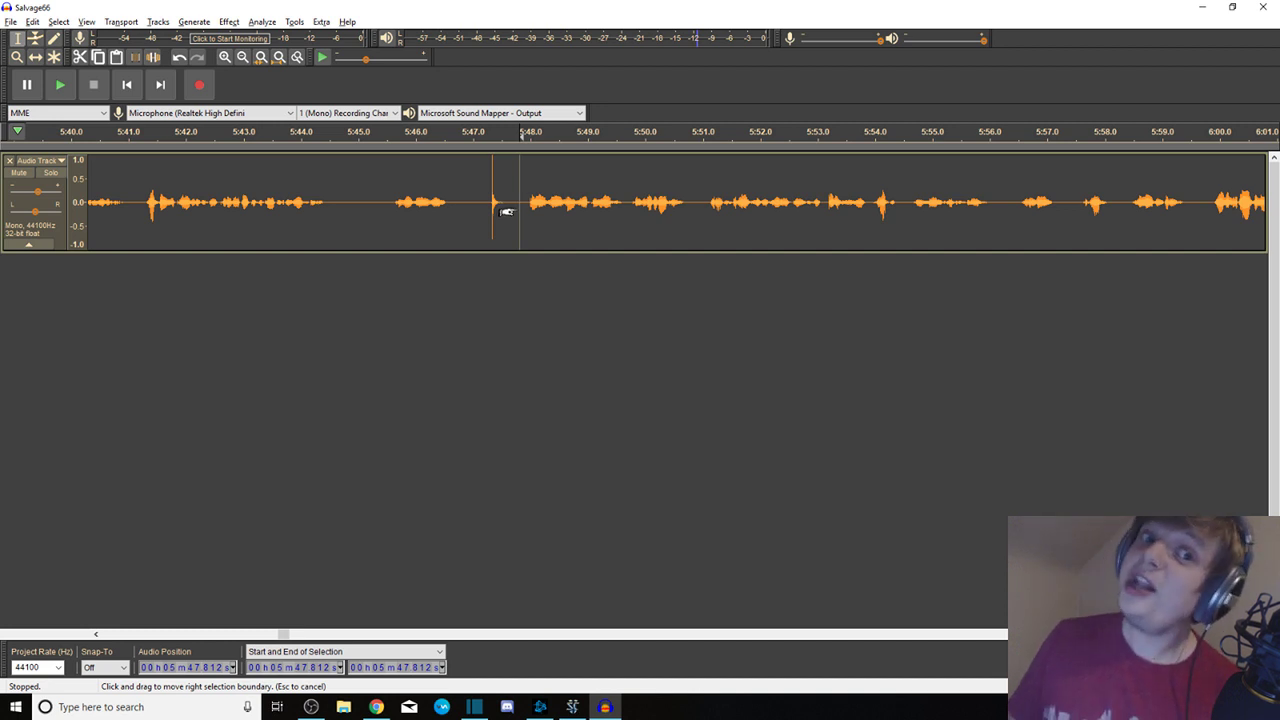
left_click_drag(507, 211, 346, 211)
key("Delete")
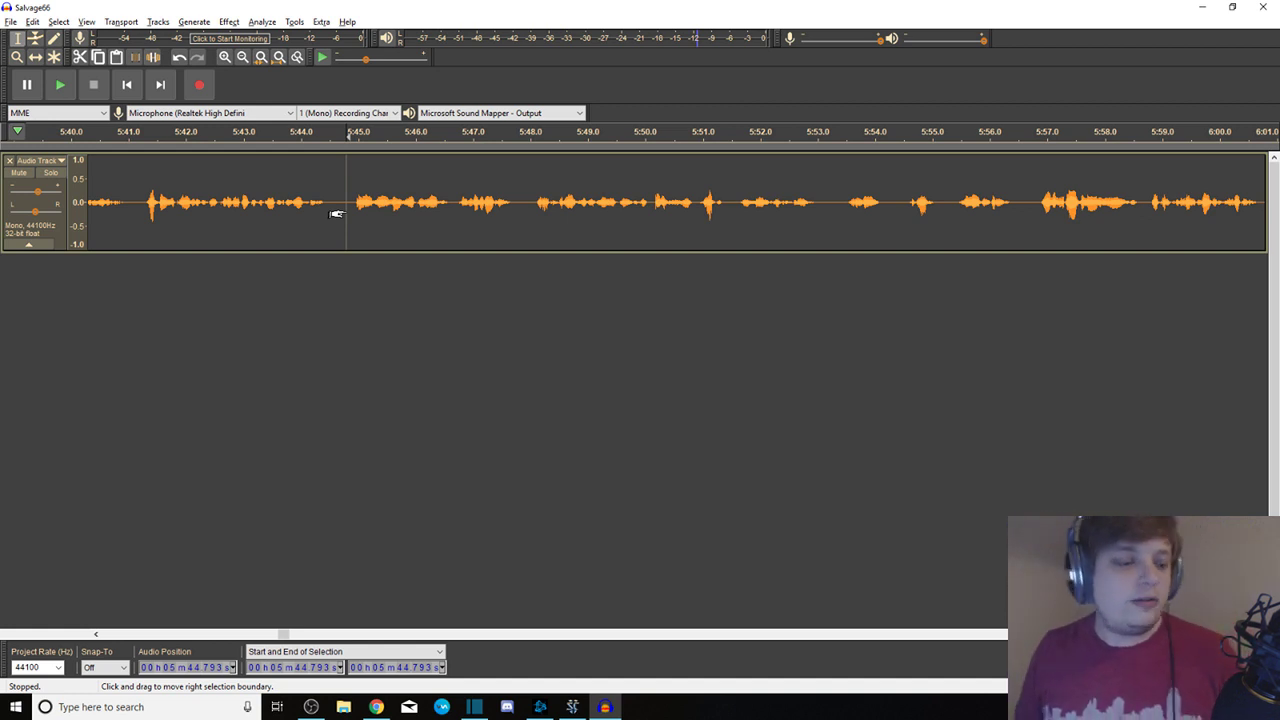
left_click(343, 183)
left_click(335, 185)
left_click(349, 187)
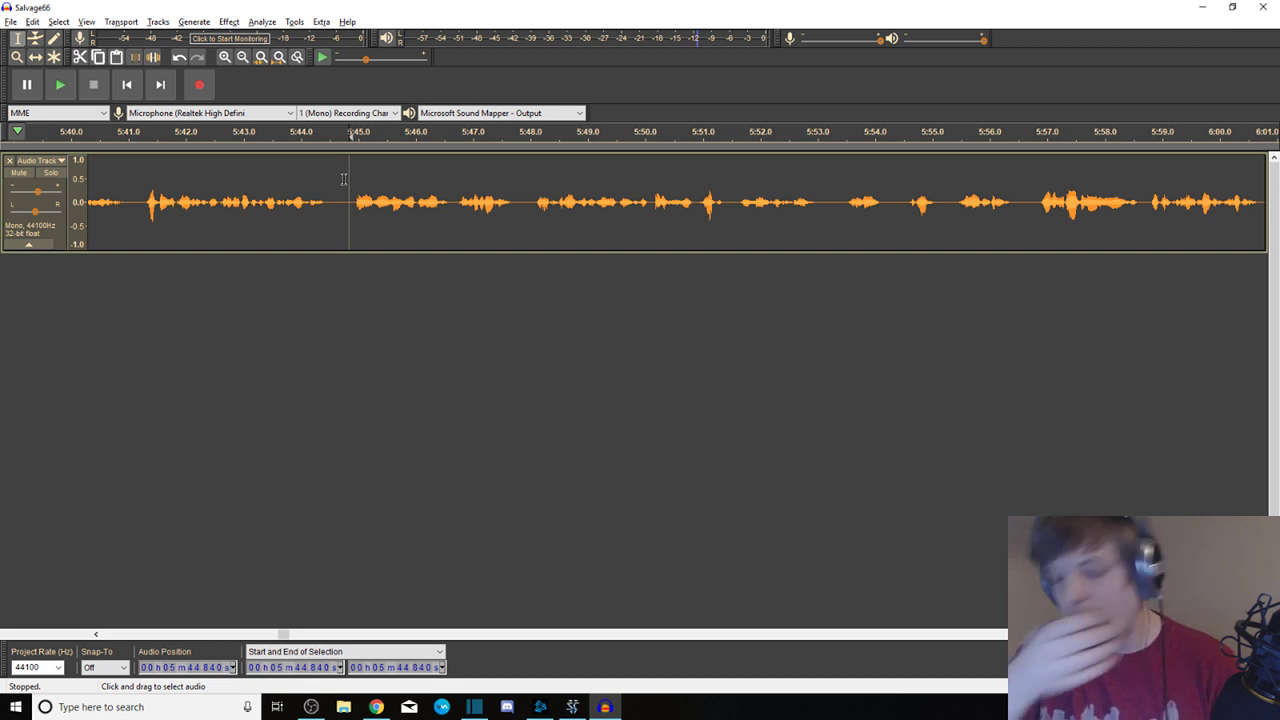
left_click_drag(344, 198, 331, 196)
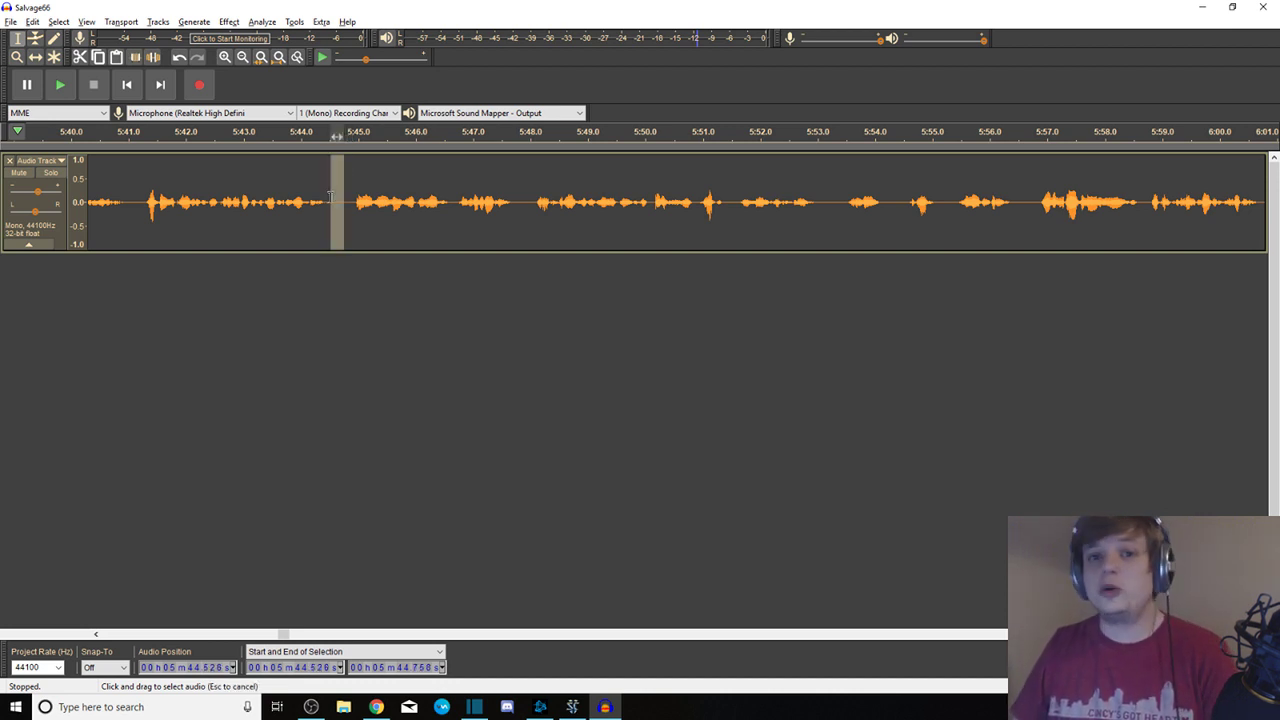
left_click(341, 196)
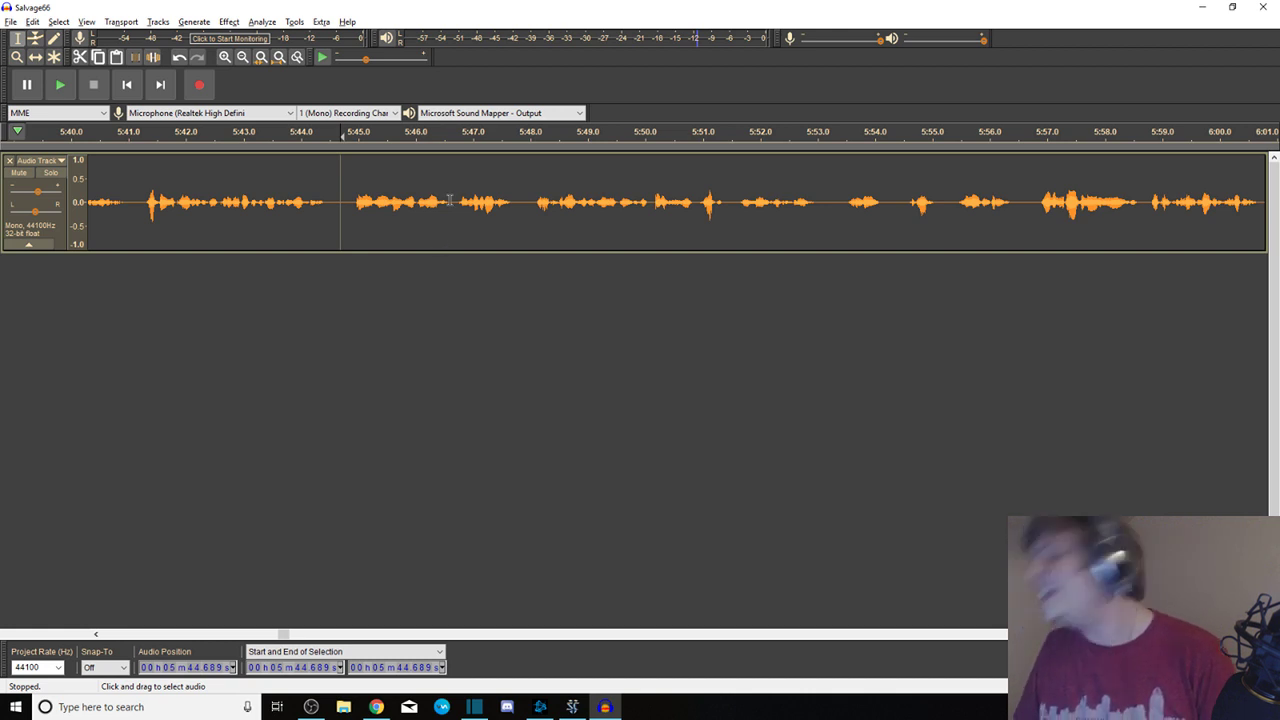
left_click_drag(344, 195, 131, 195)
left_click(346, 190)
mouse_move(330, 195)
left_mouse_down()
mouse_move(342, 195)
mouse_move(329, 191)
left_mouse_up()
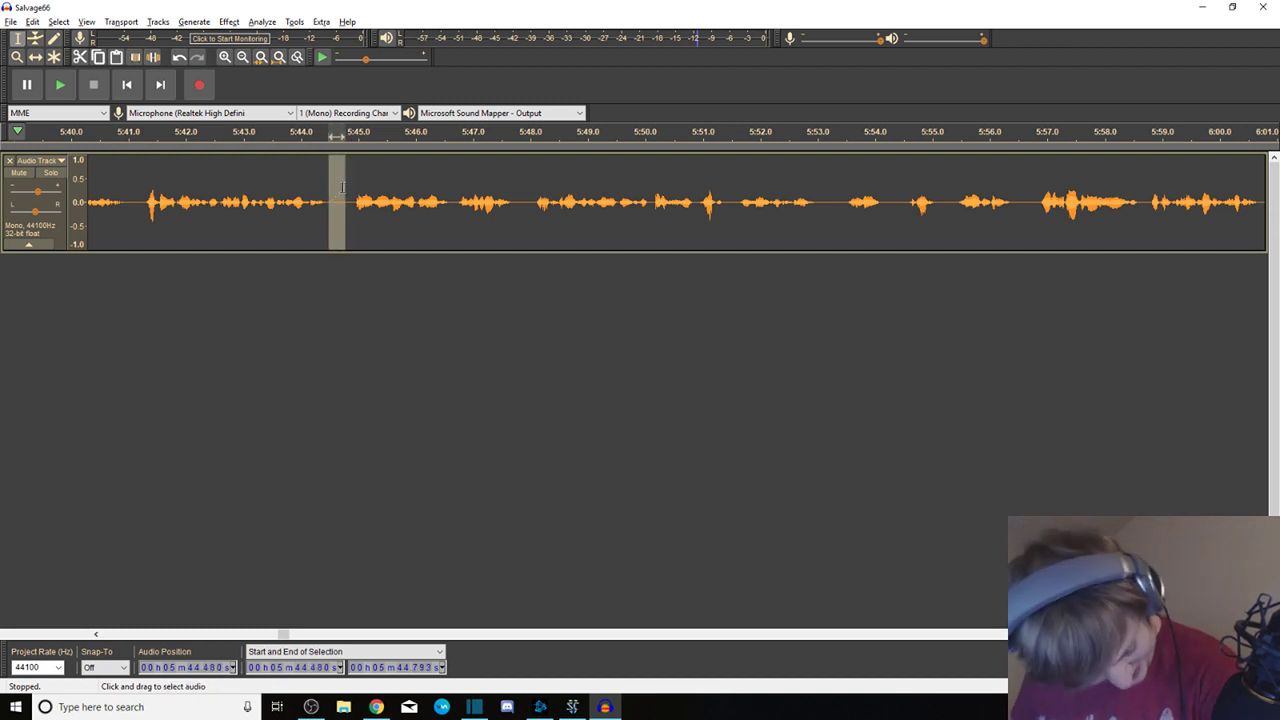
left_click(340, 188)
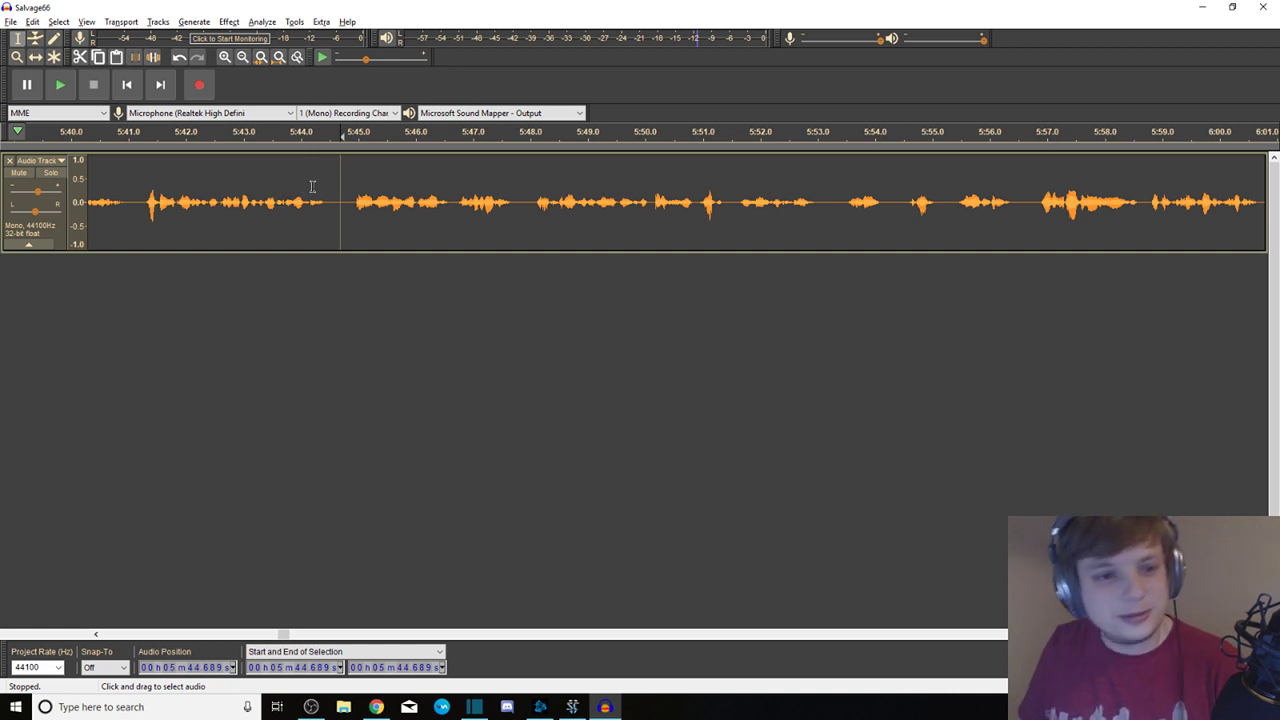
mouse_move(344, 177)
left_mouse_down()
mouse_move(323, 177)
mouse_move(344, 178)
left_mouse_up()
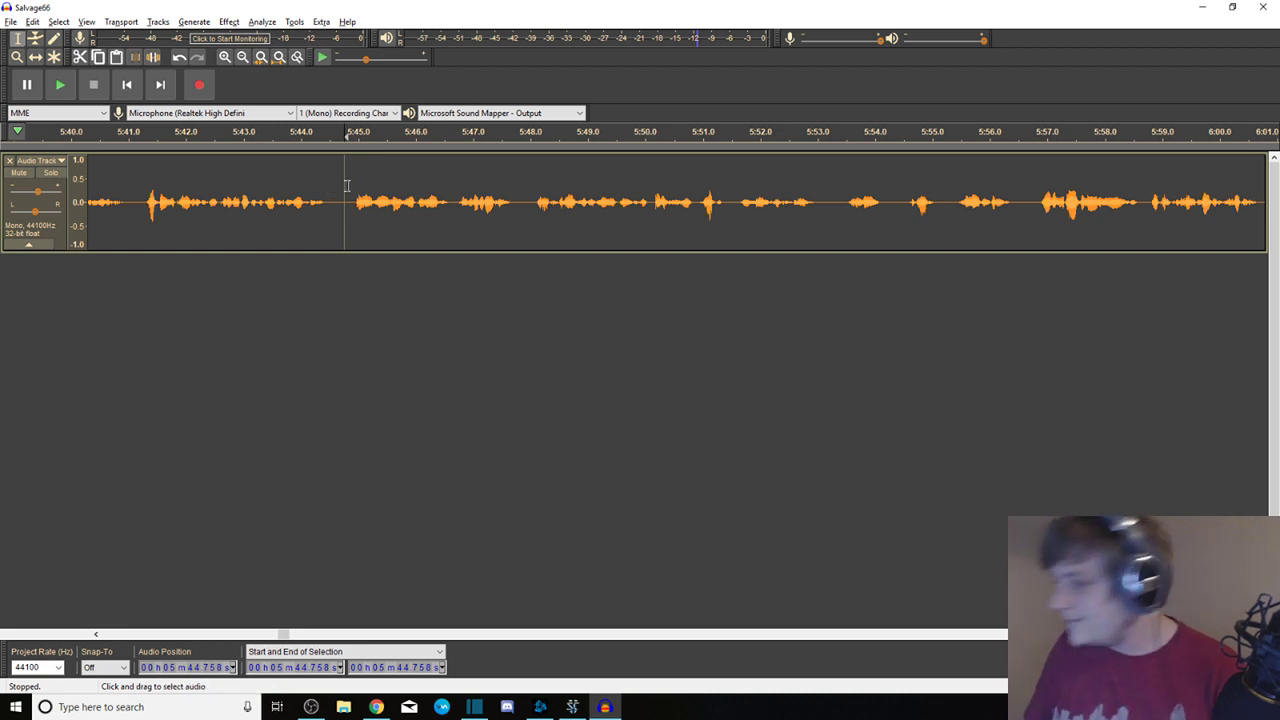
Play the voice track from about 5:44.8 to check the speech there
key("space")
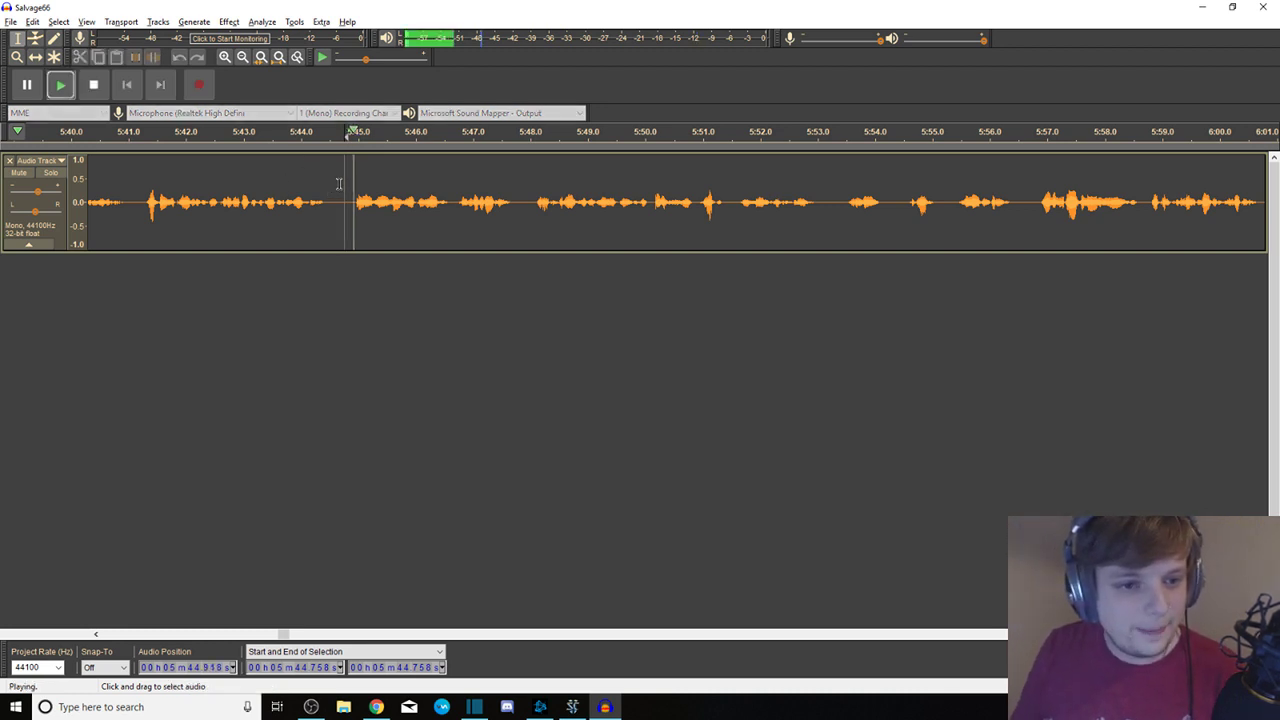
left_click_drag(346, 183, 144, 181)
key("space")
left_click_drag(343, 180, 469, 195)
Audition and delete the section containing two loud spikes, from about 5:25.6 to 5:31.3
left_click_drag(1262, 200, 740, 200)
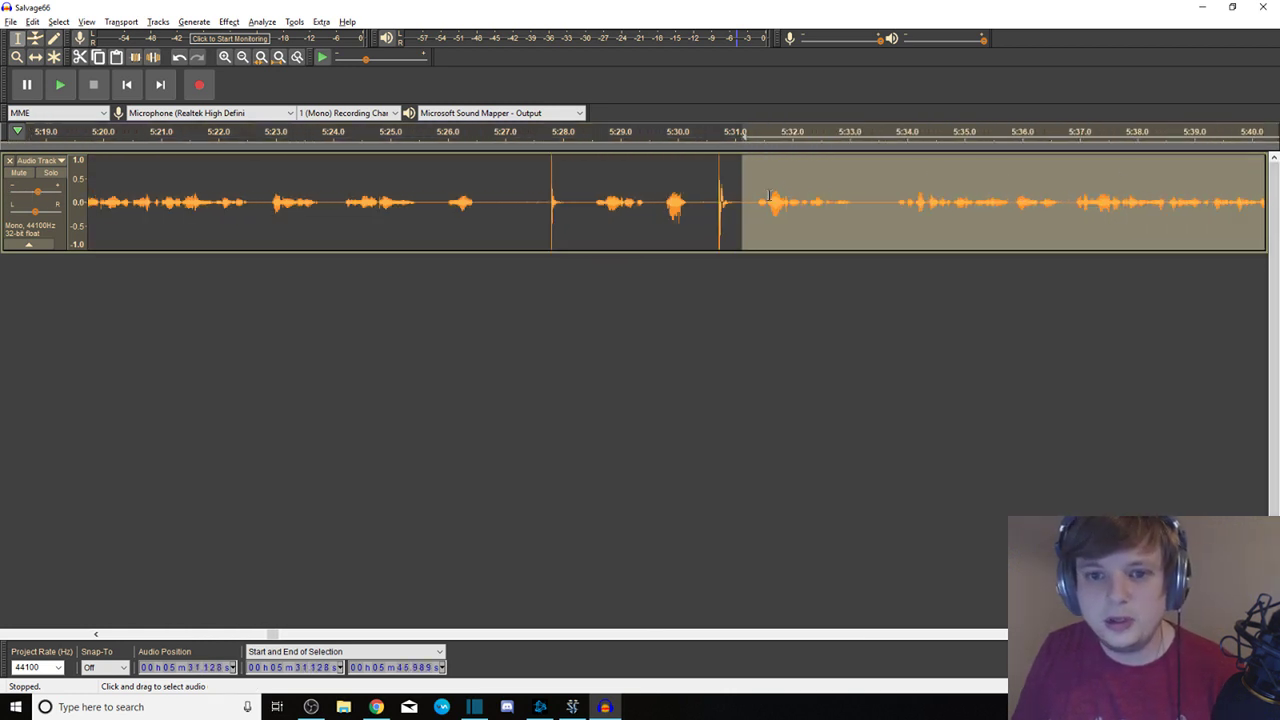
left_click(751, 200)
key("space")
key("space")
key("space")
key("space")
left_click_drag(751, 200, 425, 195)
key("space")
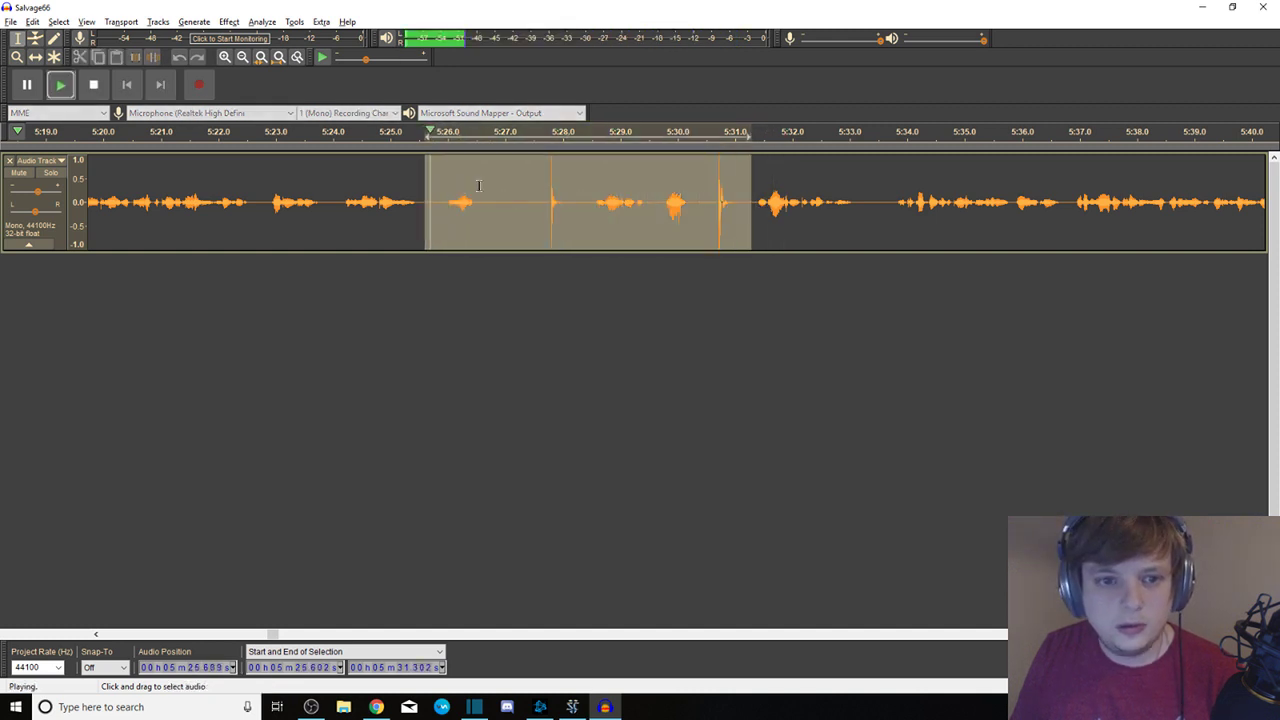
key("space")
key("Delete")
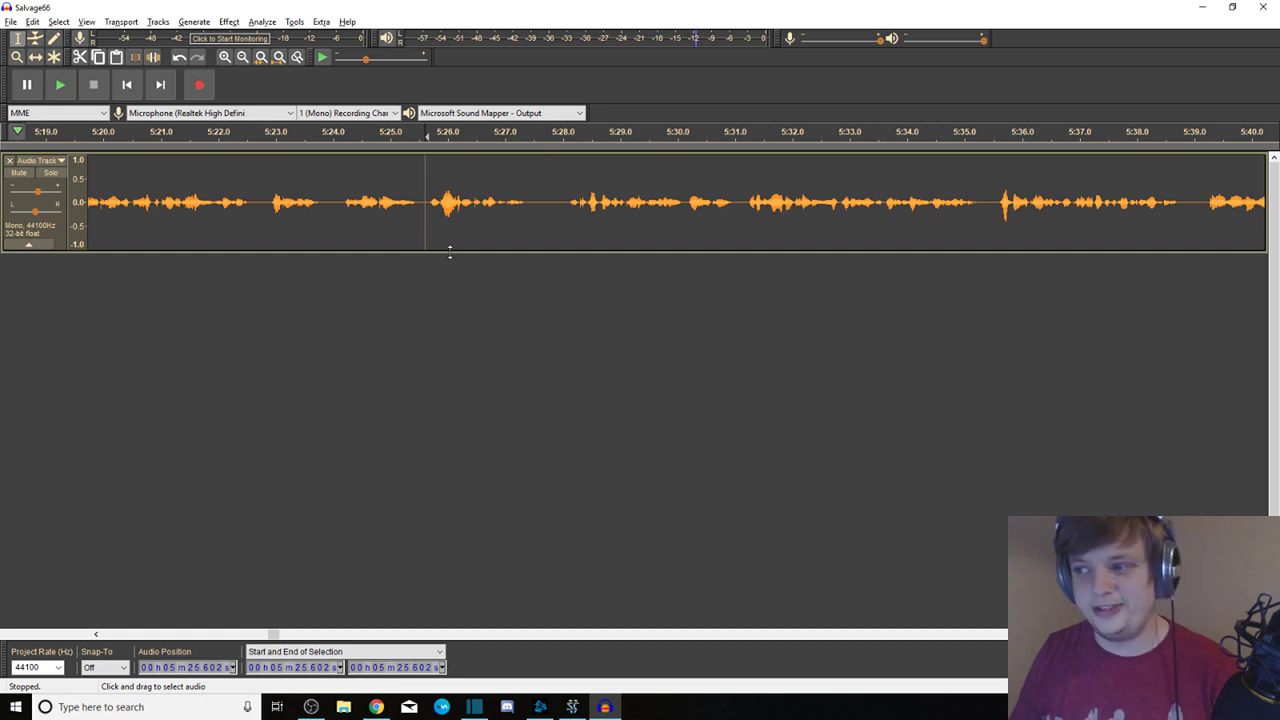
Delete the silent stretches from about 5:17.4 to 5:18.5 and from about 5:16.2 to 5:16.7
left_click_drag(311, 200, 40, 200)
left_click_drag(533, 189, 594, 190)
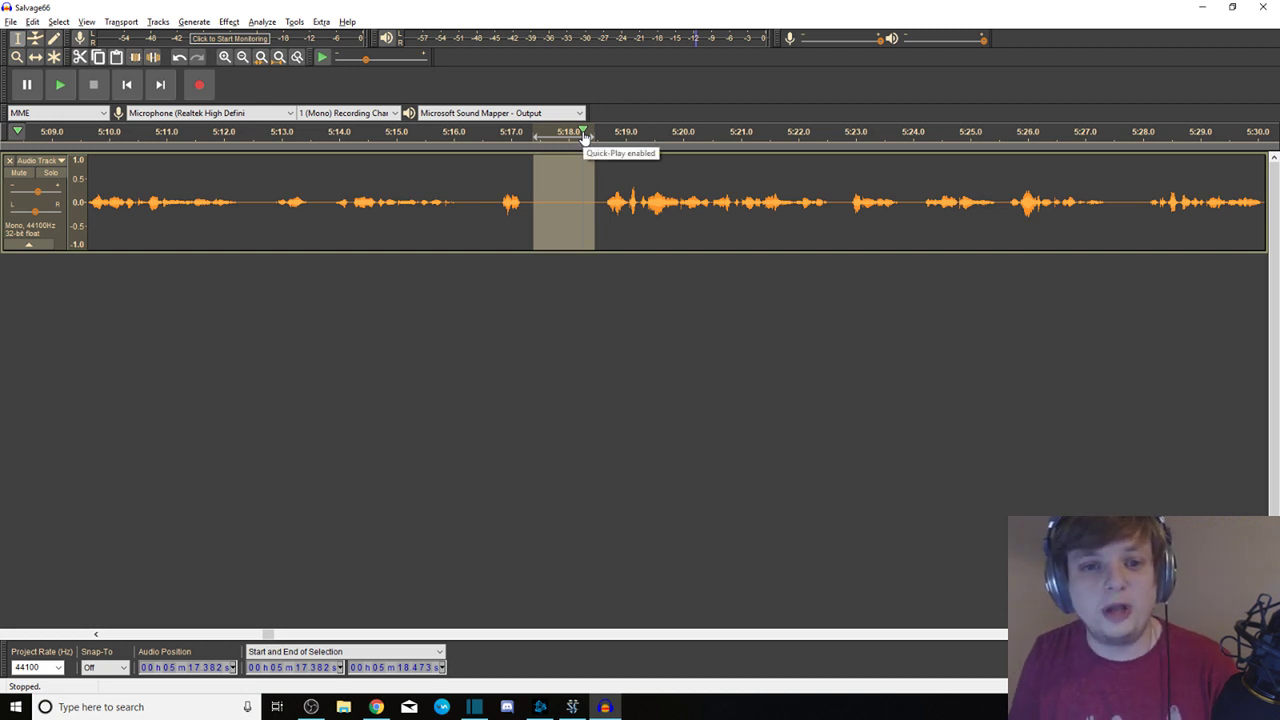
key("Delete")
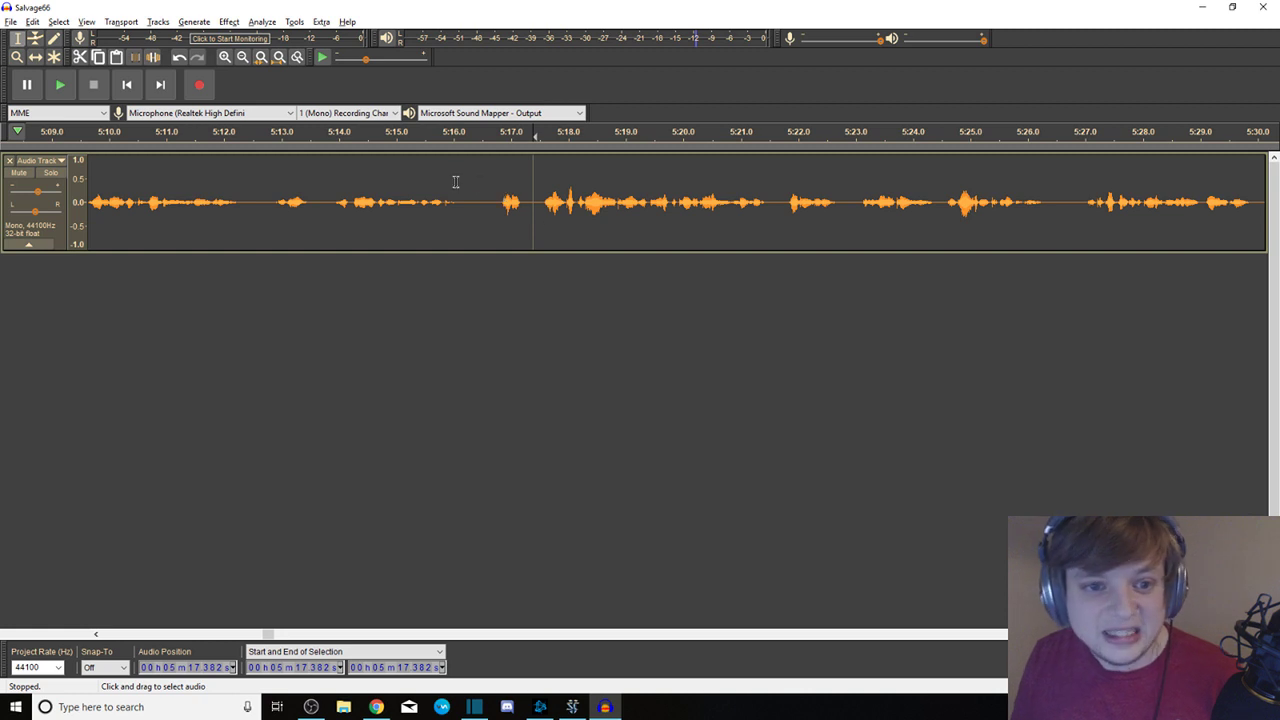
left_click_drag(487, 191, 466, 189)
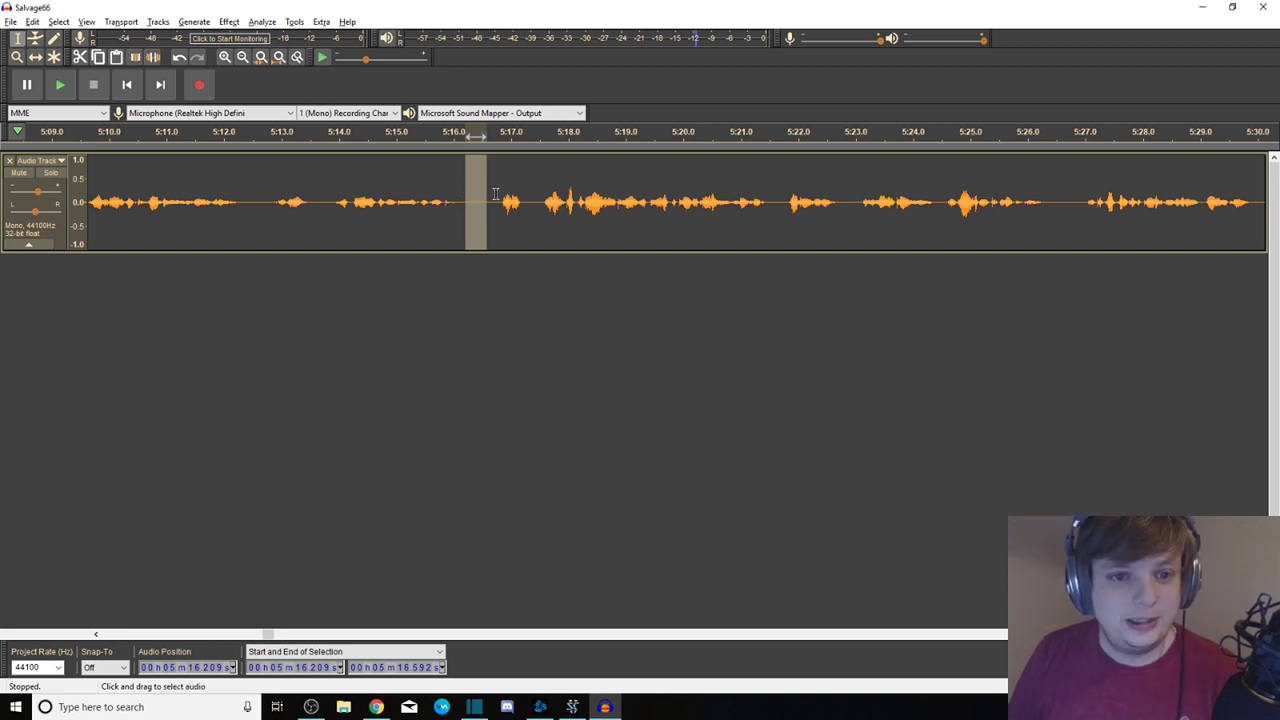
left_click_drag(491, 193, 462, 197)
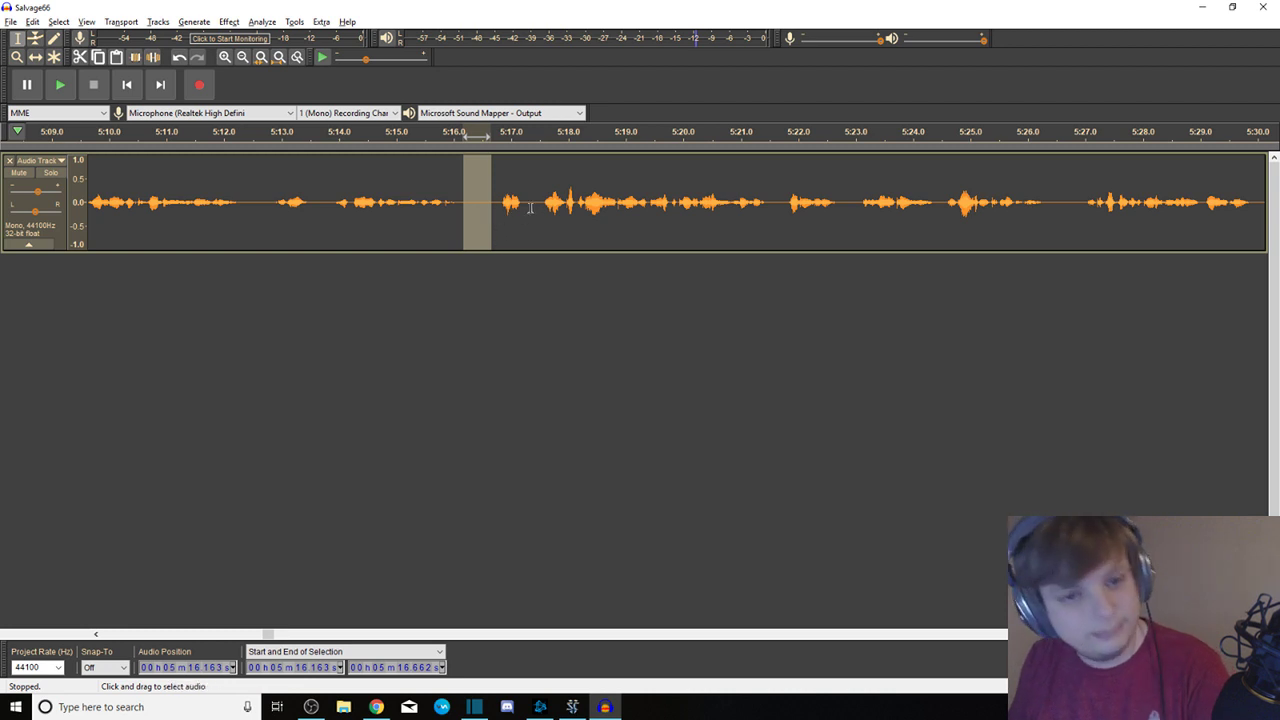
key("Delete")
Delete the silent stretches from about 5:06.8 to 5:07.4 and from about 4:54.3 to 4:54.8
left_click_drag(267, 206, 2, 222)
left_click_drag(497, 212, 464, 214)
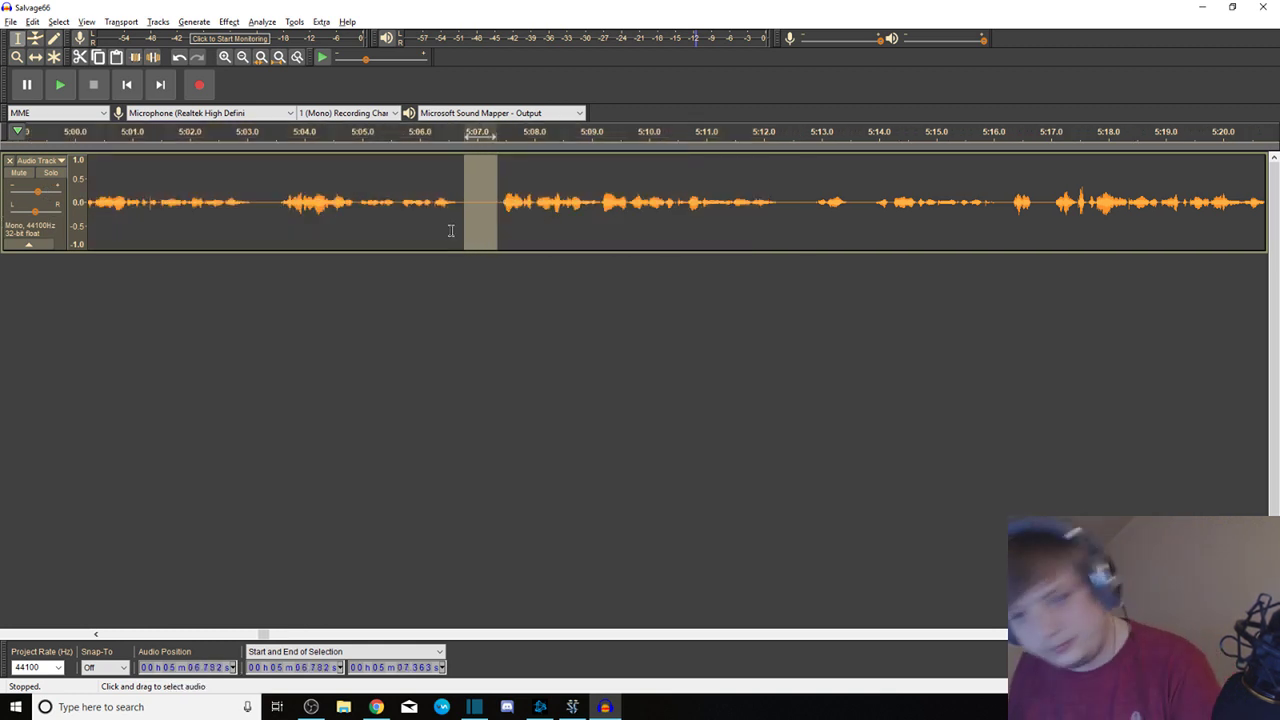
left_click_drag(268, 197, 2, 200)
left_click_drag(80, 200, 80, 200)
left_click_drag(576, 190, 552, 183)
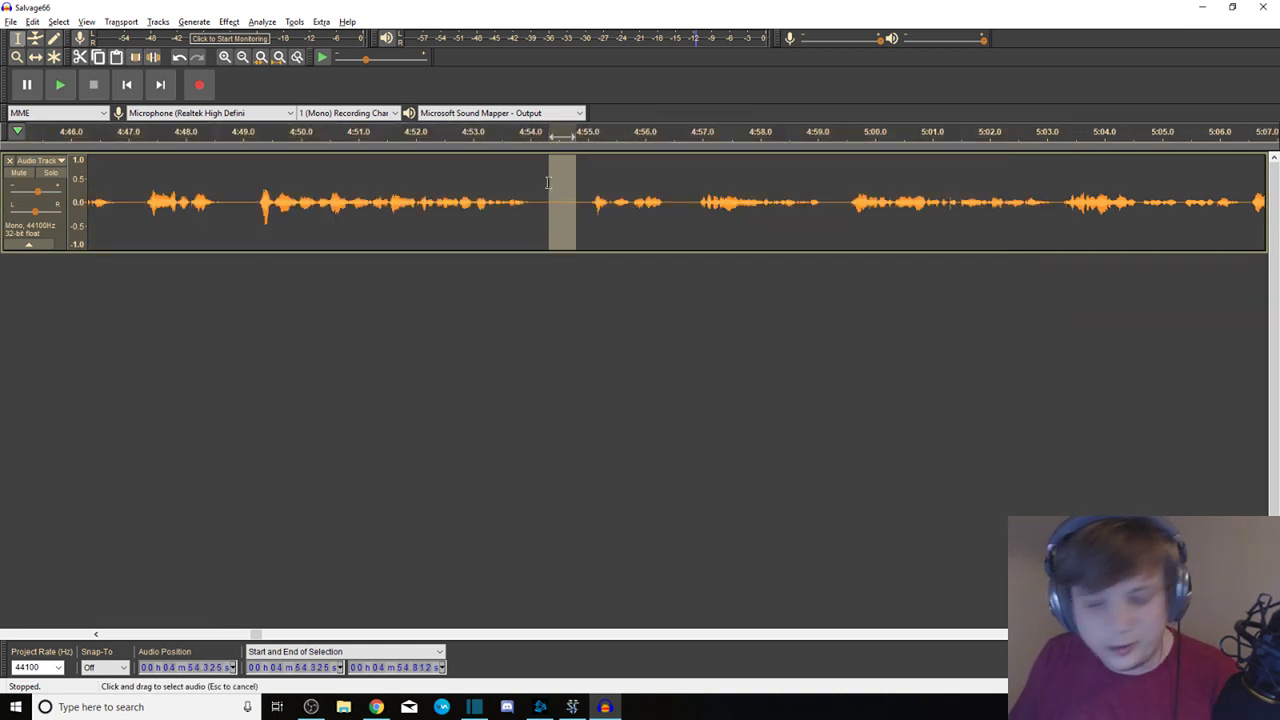
key("Delete")
Trim the short pauses between phrases near 4:58.7 and 4:49
left_click_drag(818, 195, 797, 195)
key("Delete")
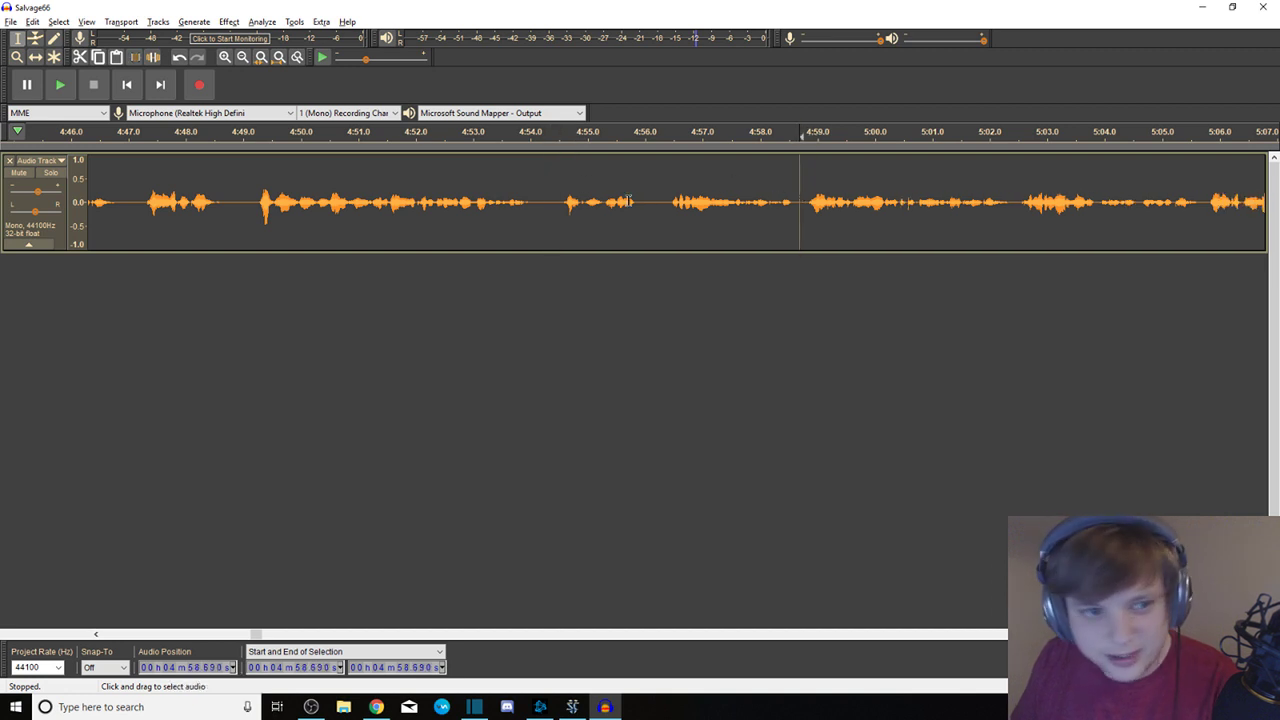
left_click_drag(252, 190, 229, 190)
key("Delete")
Delete the silent stretch from about 4:40.2 to 4:40.9
left_click(142, 190)
left_click_drag(127, 190, 80, 190)
left_click_drag(560, 196, 518, 196)
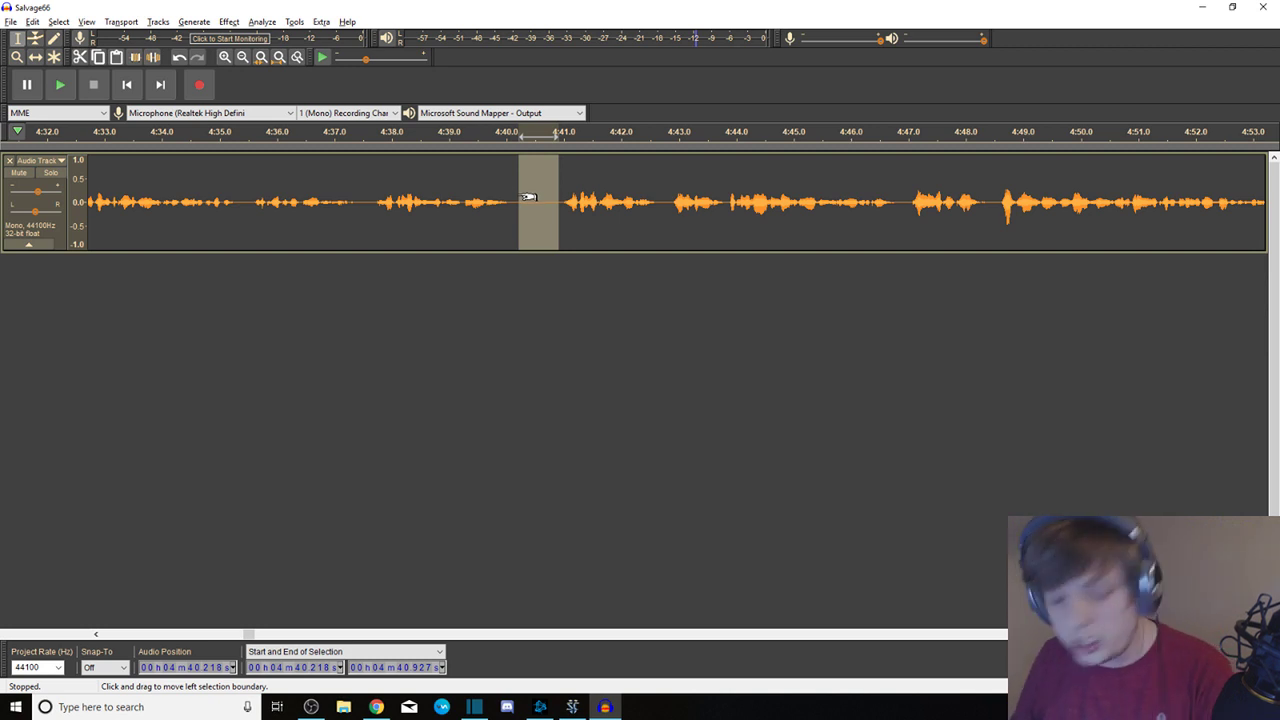
key("Delete")
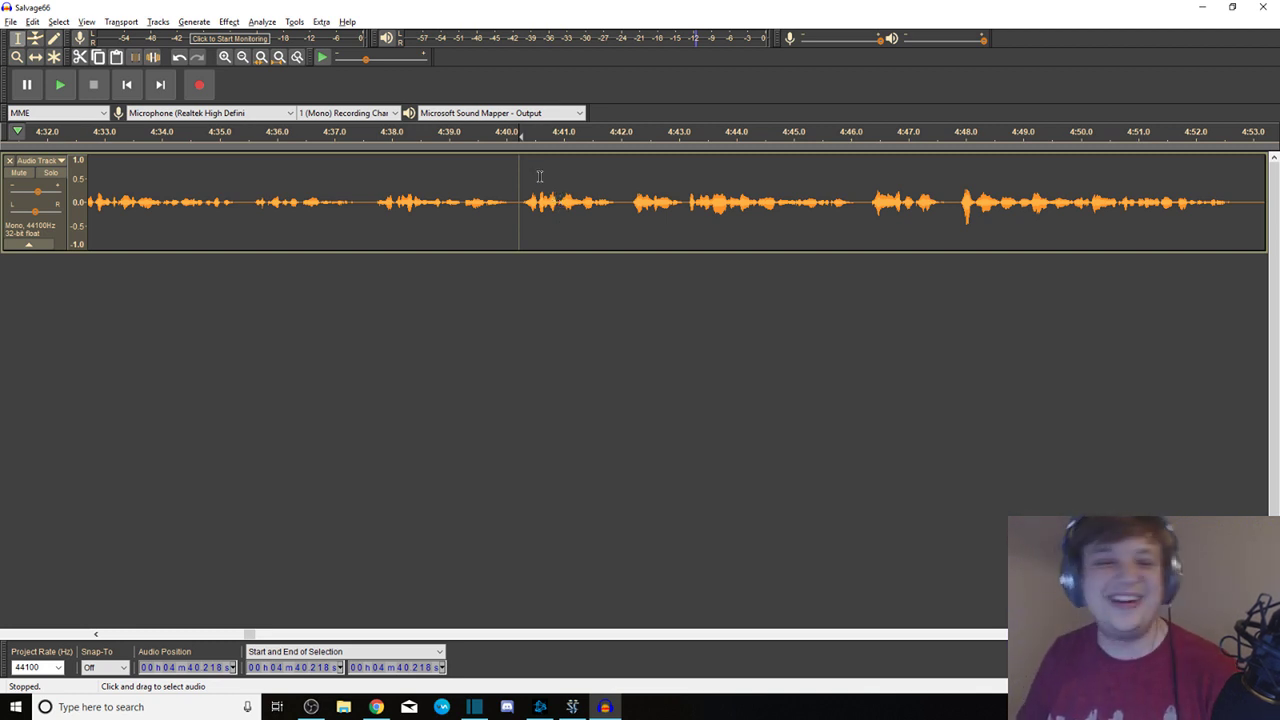
Shorten the pause between phrases at about 4:21
left_click_drag(460, 203, 20, 182)
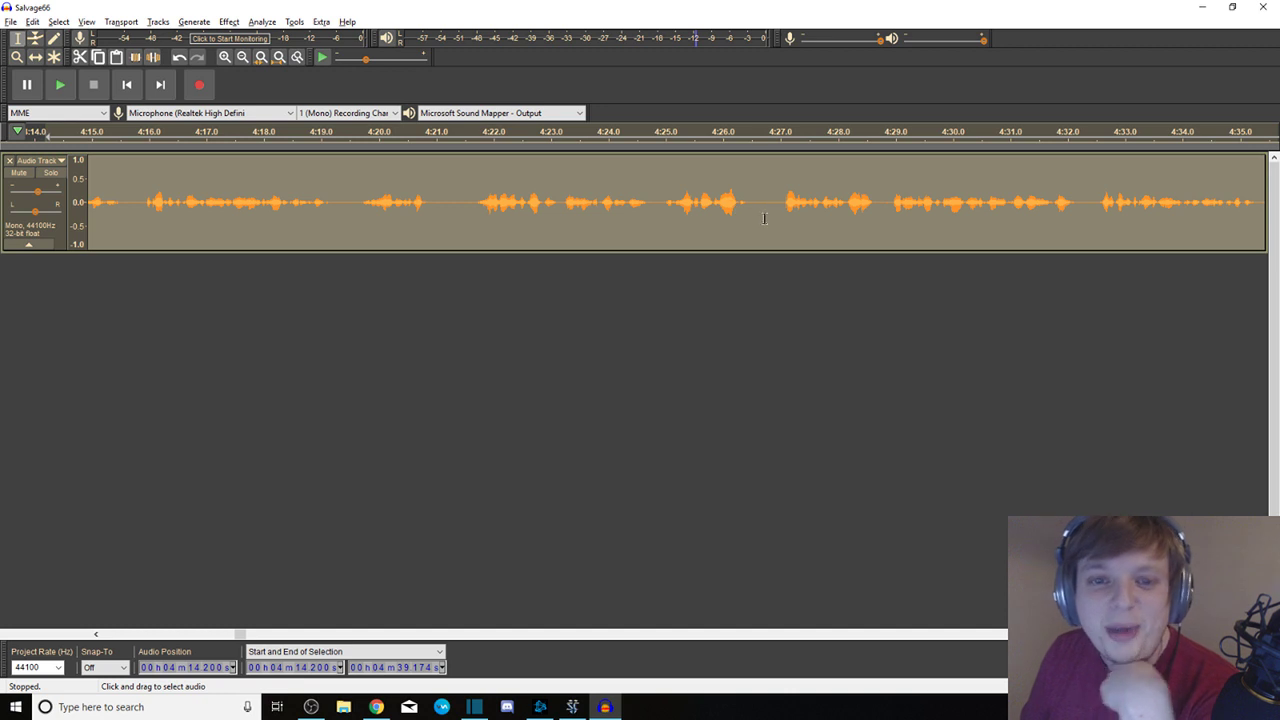
left_click_drag(771, 196, 759, 193)
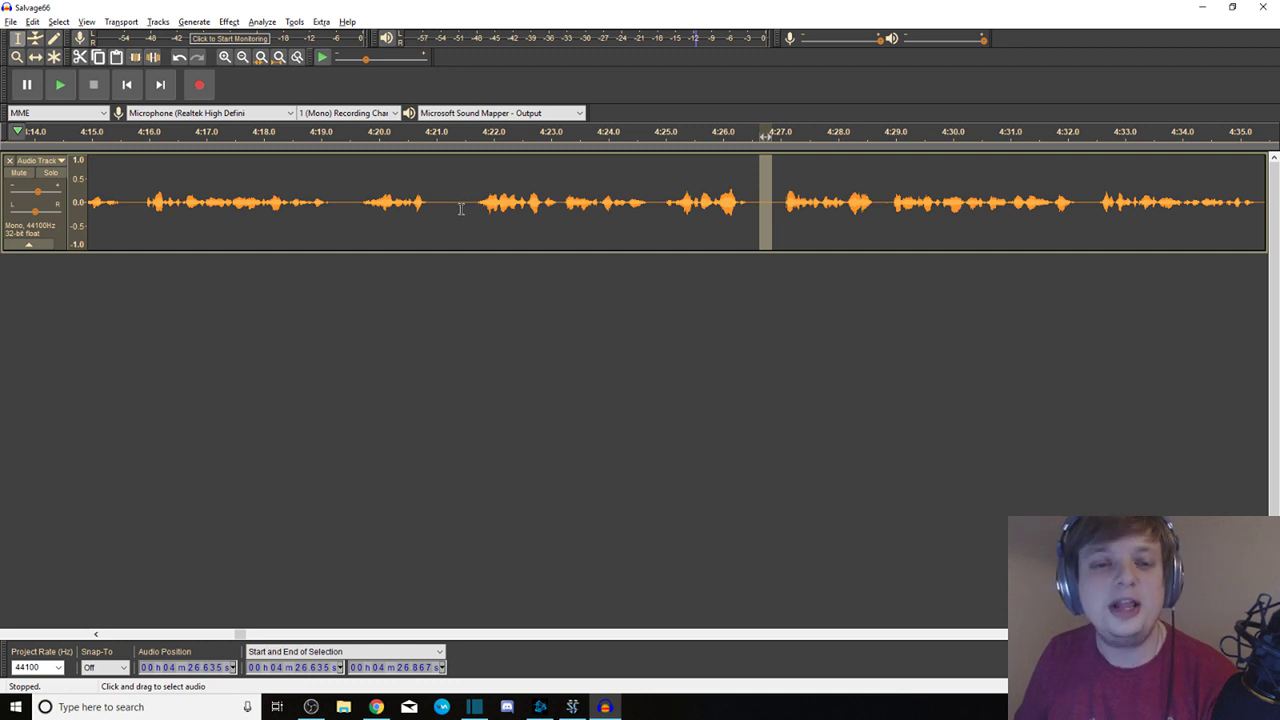
left_click_drag(470, 193, 438, 193)
key("Delete")
Audition the audio around the clip split near 3:41.5 and delete the section from about 3:40.7 to 3:42.3
left_click_drag(359, 196, 60, 196)
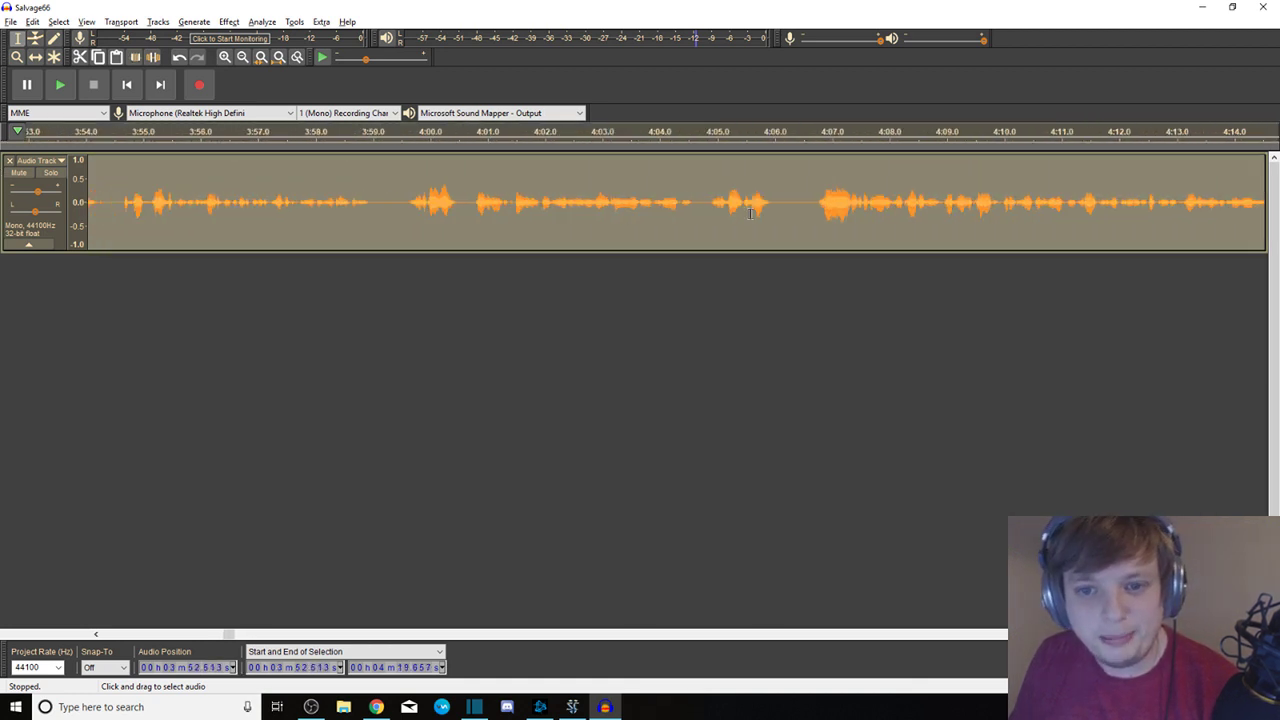
left_click(786, 193)
left_click_drag(396, 191, 80, 190)
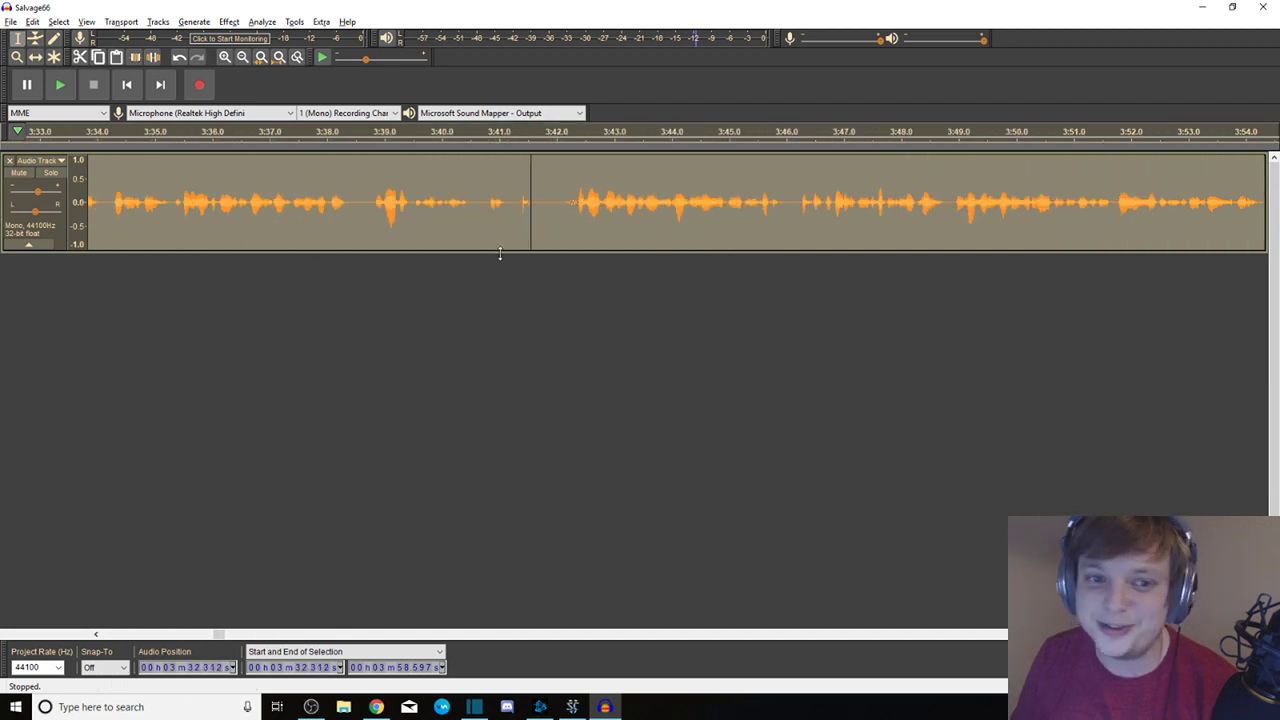
left_click(576, 192)
key("space")
key("space")
left_click_drag(573, 194, 514, 194)
key("space")
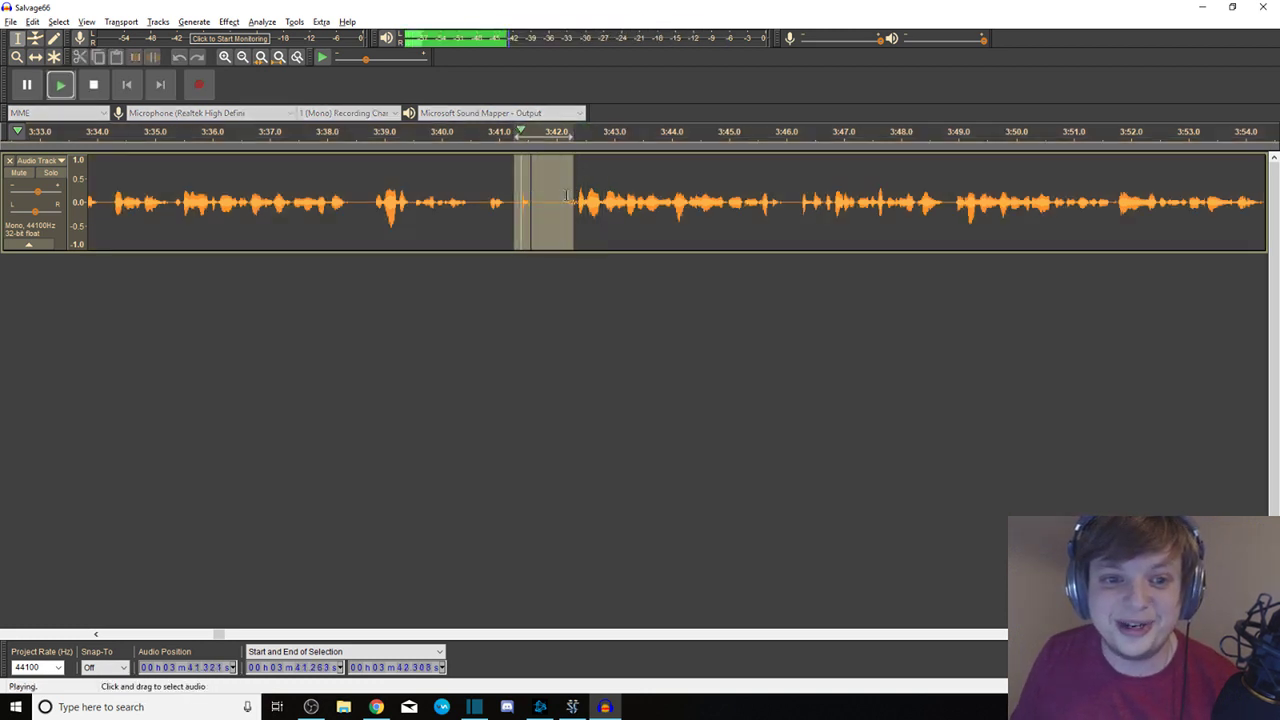
key("space")
left_click_drag(538, 190, 577, 206)
key("space")
key("Delete")
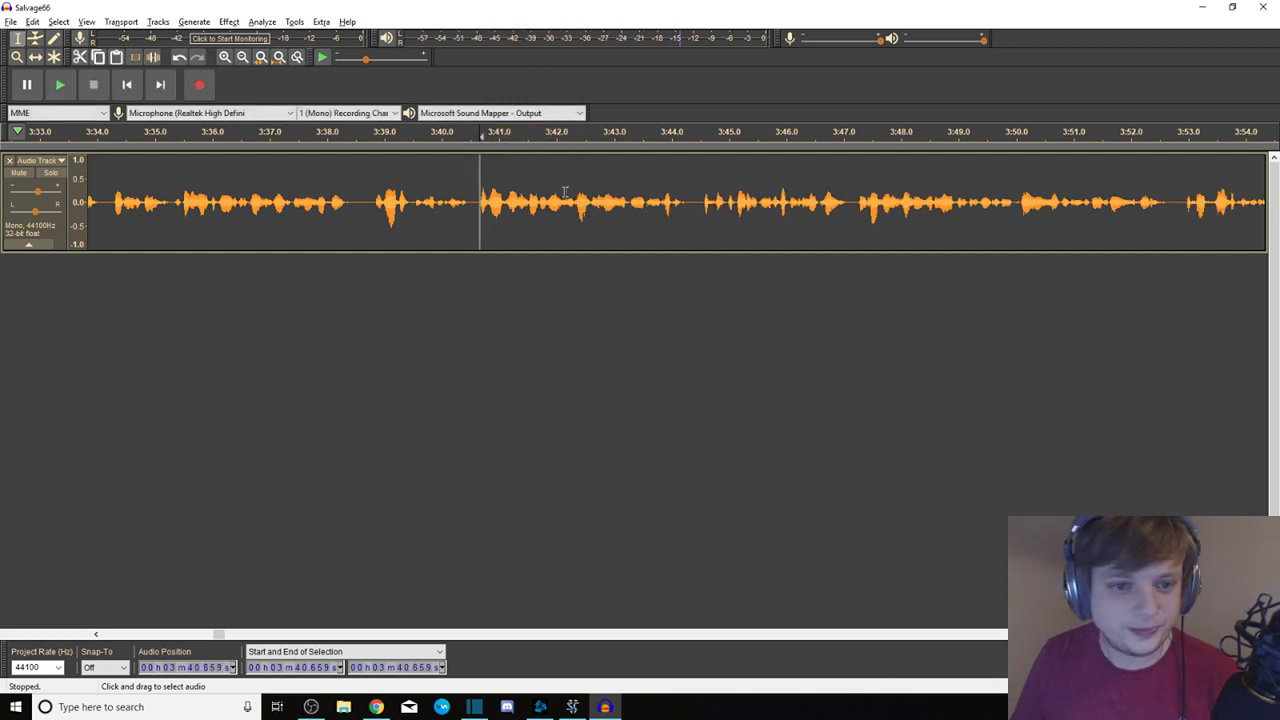
Play the phrase starting at about 3:38.8 and delete it up to about 3:40.7
left_click(373, 175)
key("space")
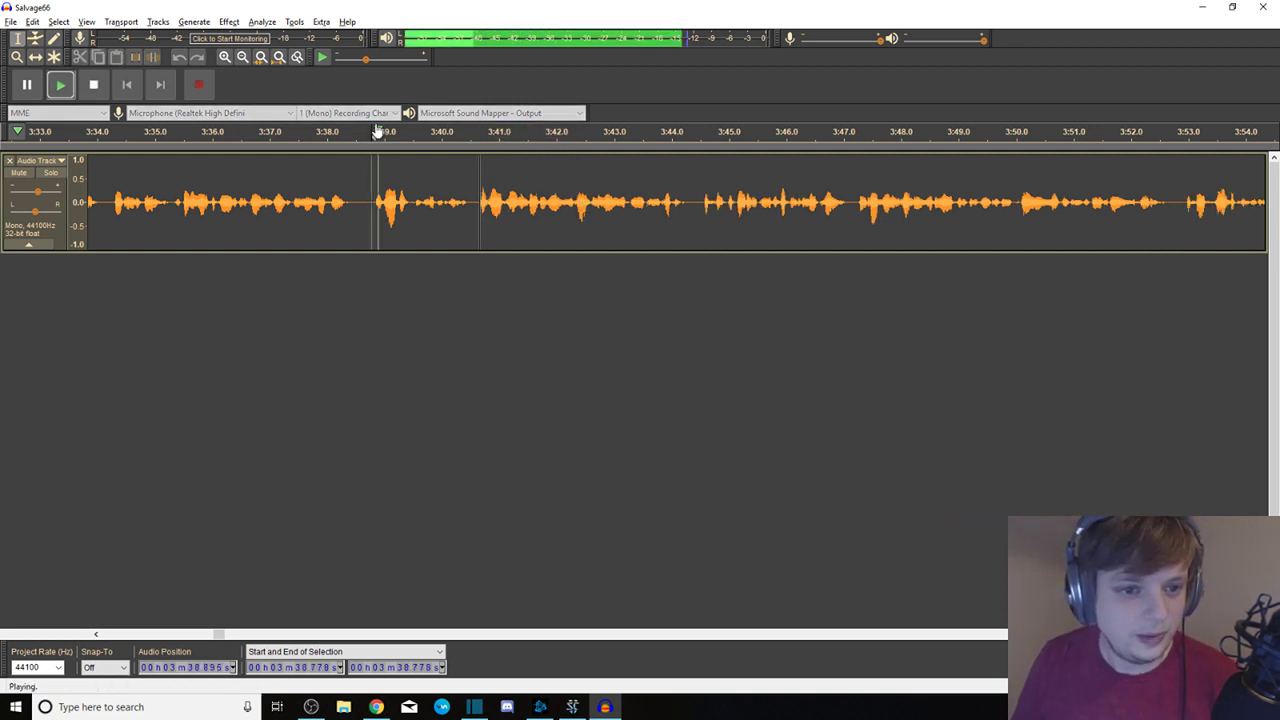
left_click(476, 190, "shift")
key("space")
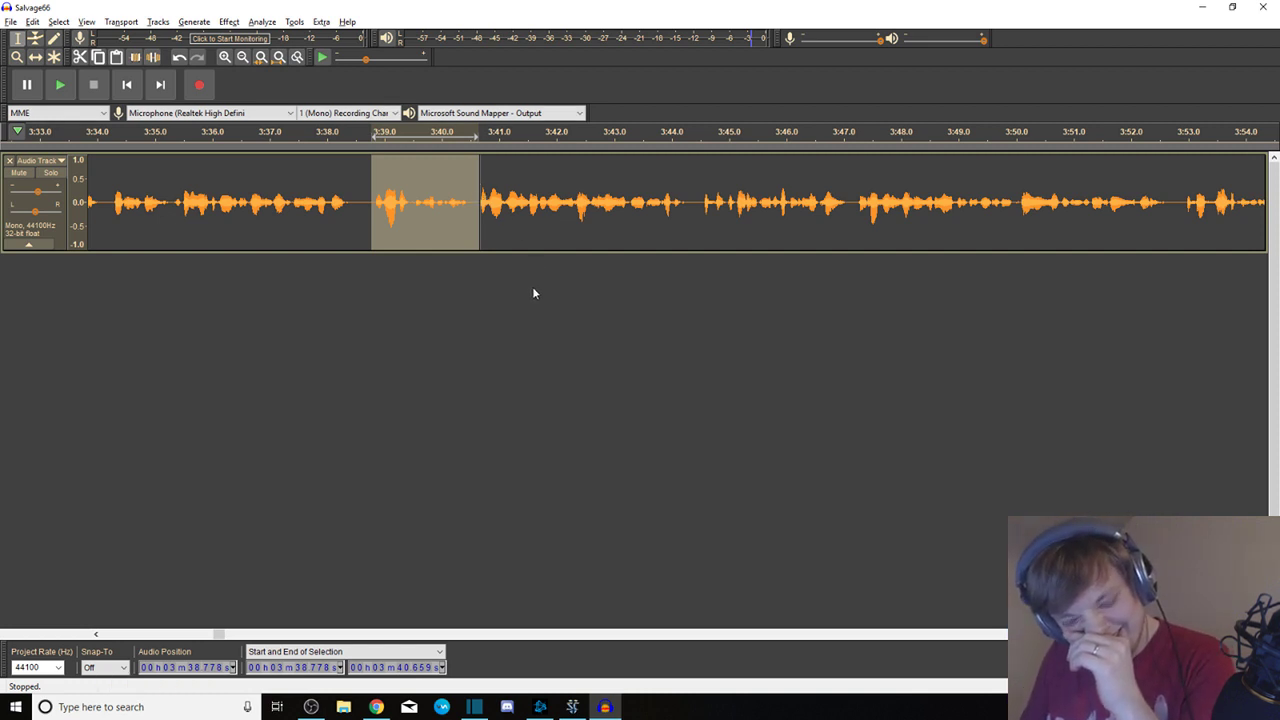
key("Delete")
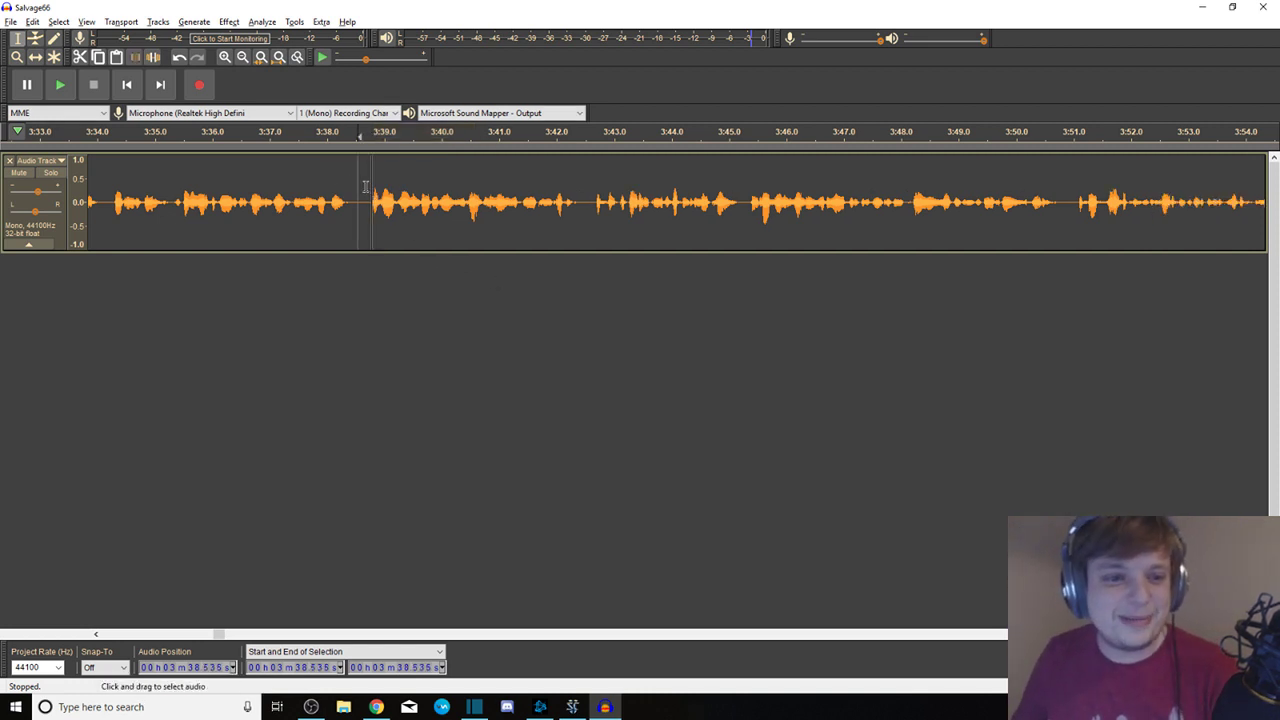
Delete the short utterance and loud spike from about 3:30.1 to 3:32.6
left_click_drag(368, 182, 130, 203)
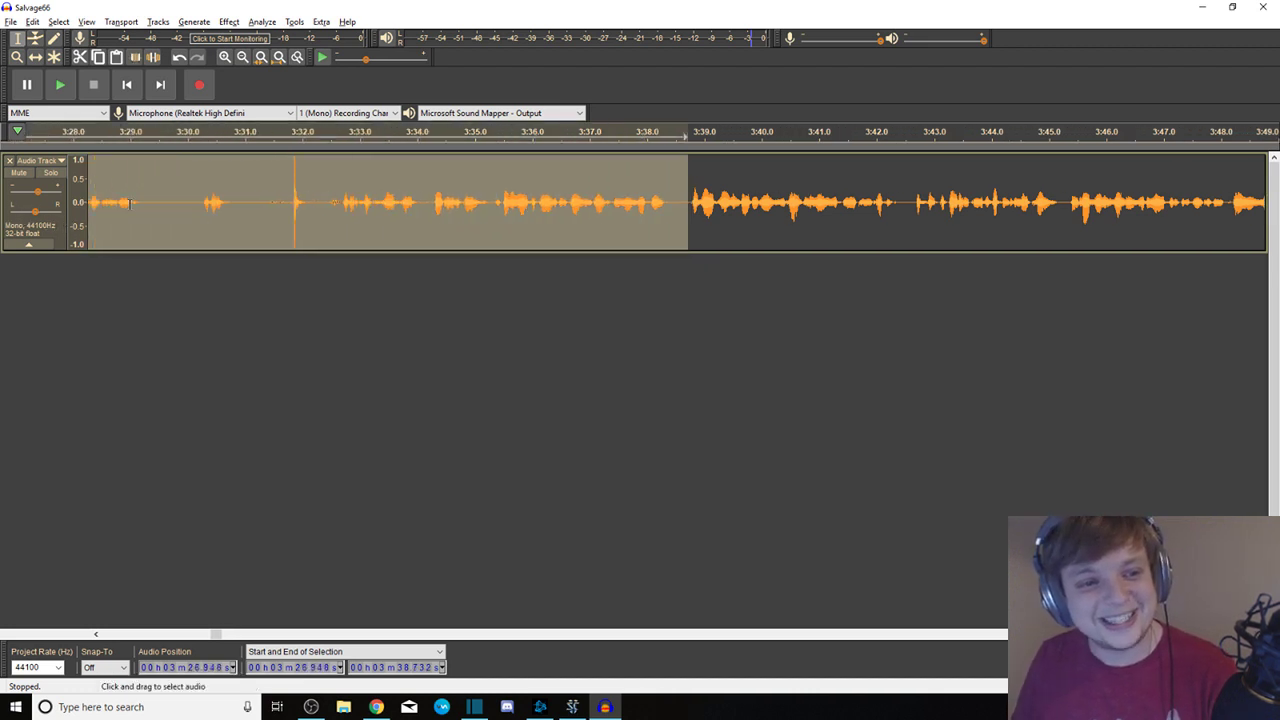
left_click(338, 193)
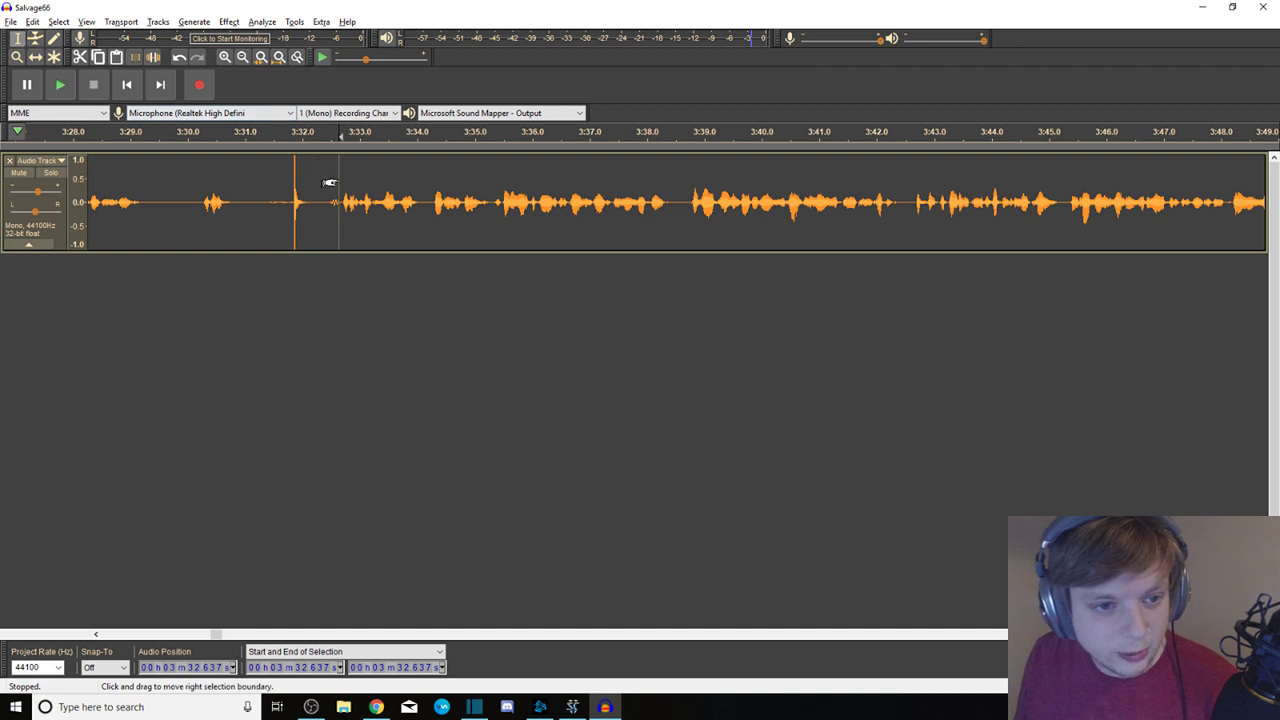
left_click_drag(341, 178, 233, 162)
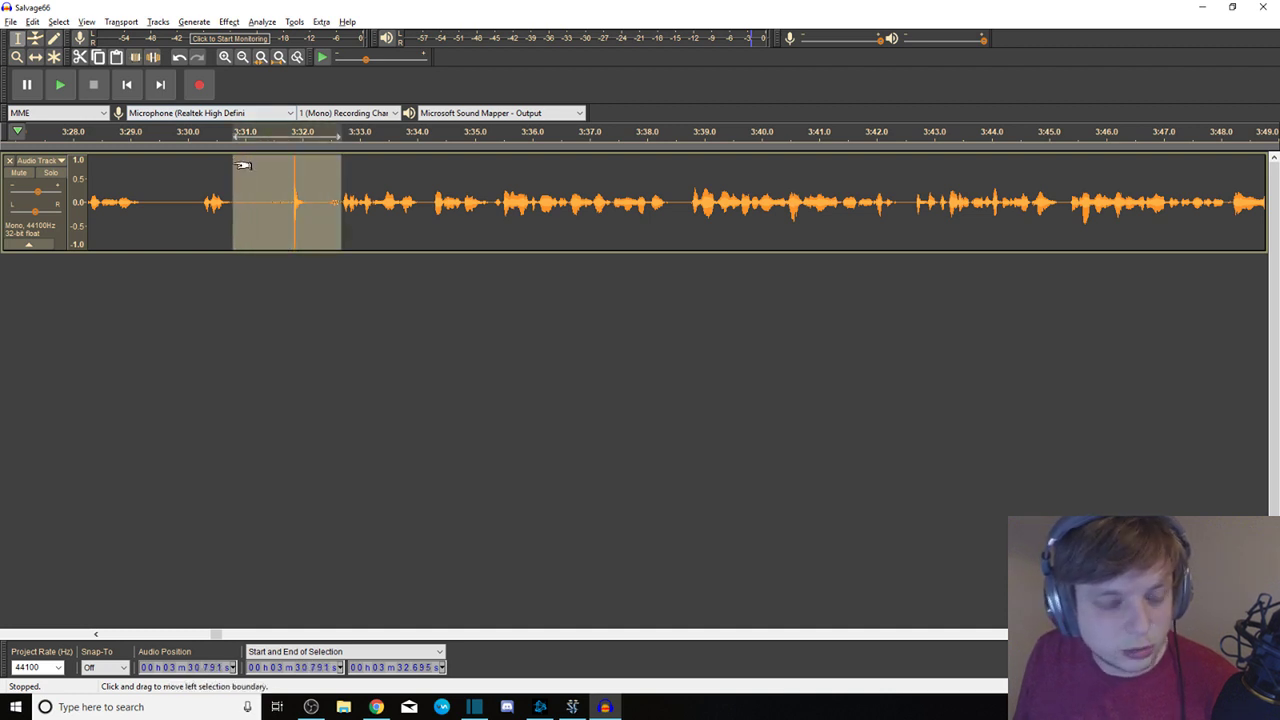
left_click(190, 188)
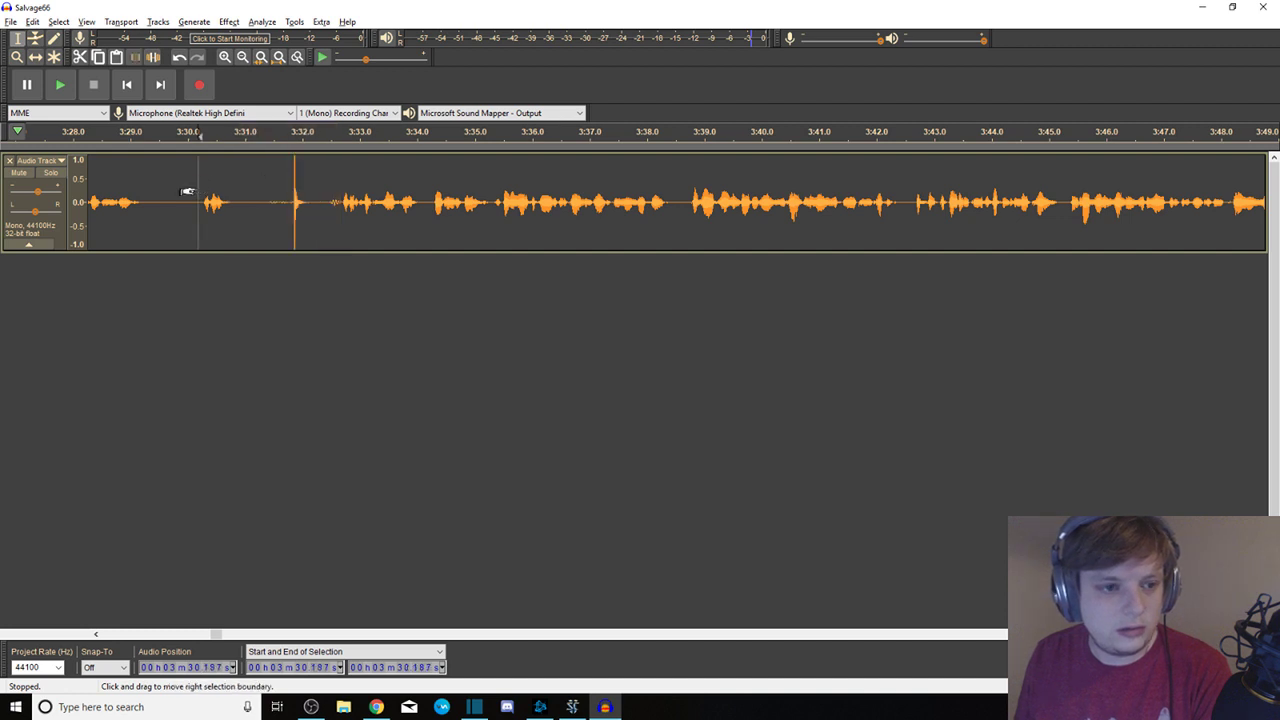
key("space")
key("space")
left_click_drag(190, 188, 339, 176)
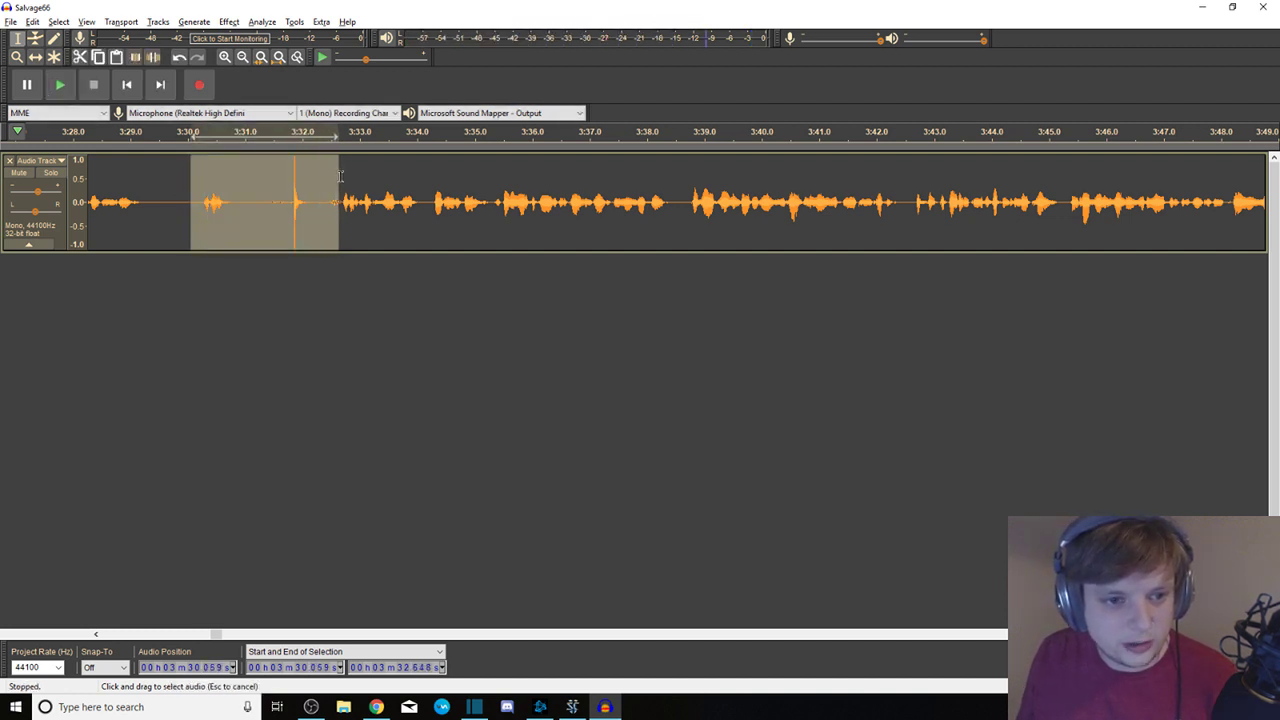
key("Delete")
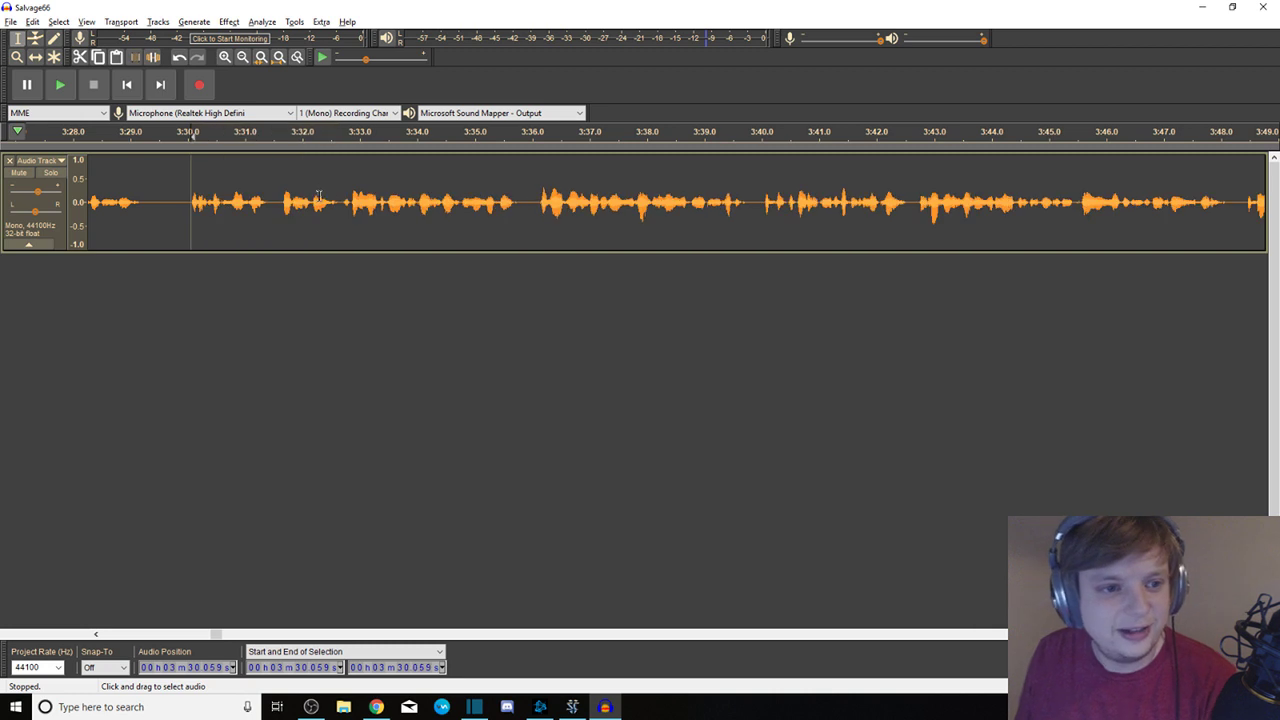
Play the join at about 3:30 and shorten the pause just before it
key("space")
key("space")
left_click_drag(182, 193, 8, 182)
key("Delete")
Select the noisy section from about 3:14.3 to 3:24.0 and play its beginning
left_click(760, 204)
left_click_drag(760, 190, 214, 180)
key("space")
key("space")
key("space")
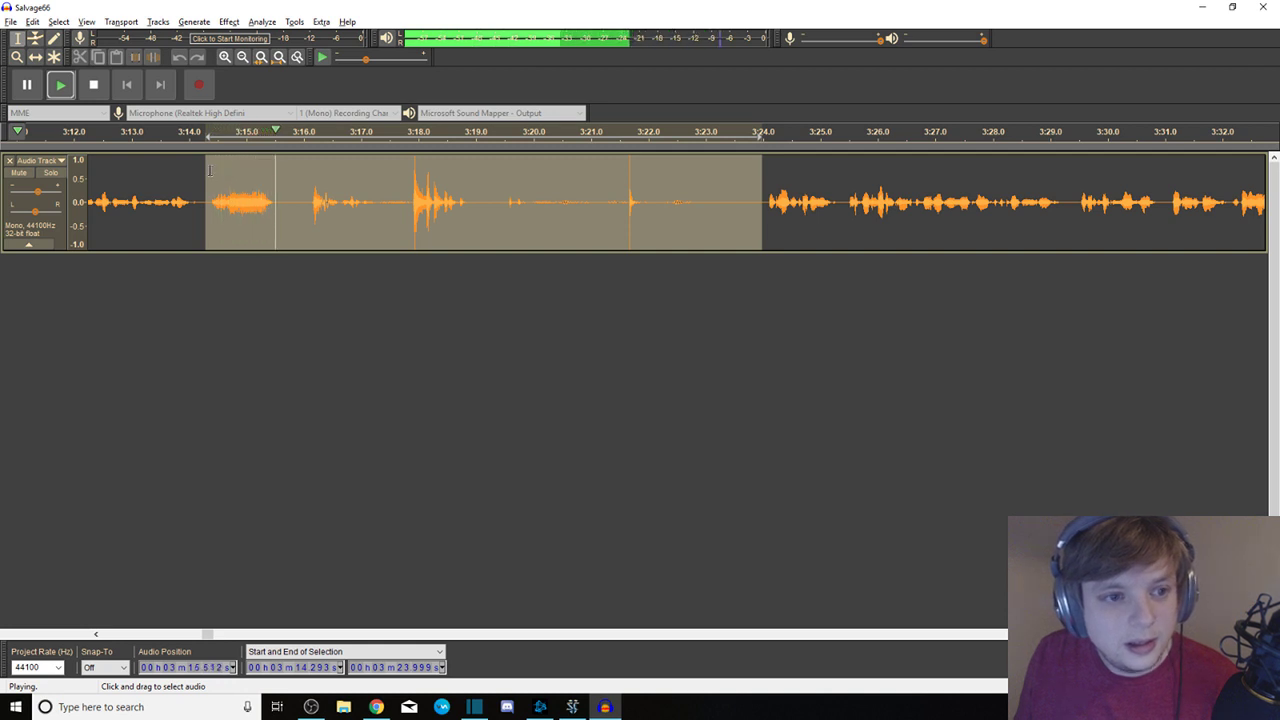
key("space")
Play the phrases starting at about 3:12.0 and 3:24.0 to compare them
left_click_drag(212, 178, 260, 177)
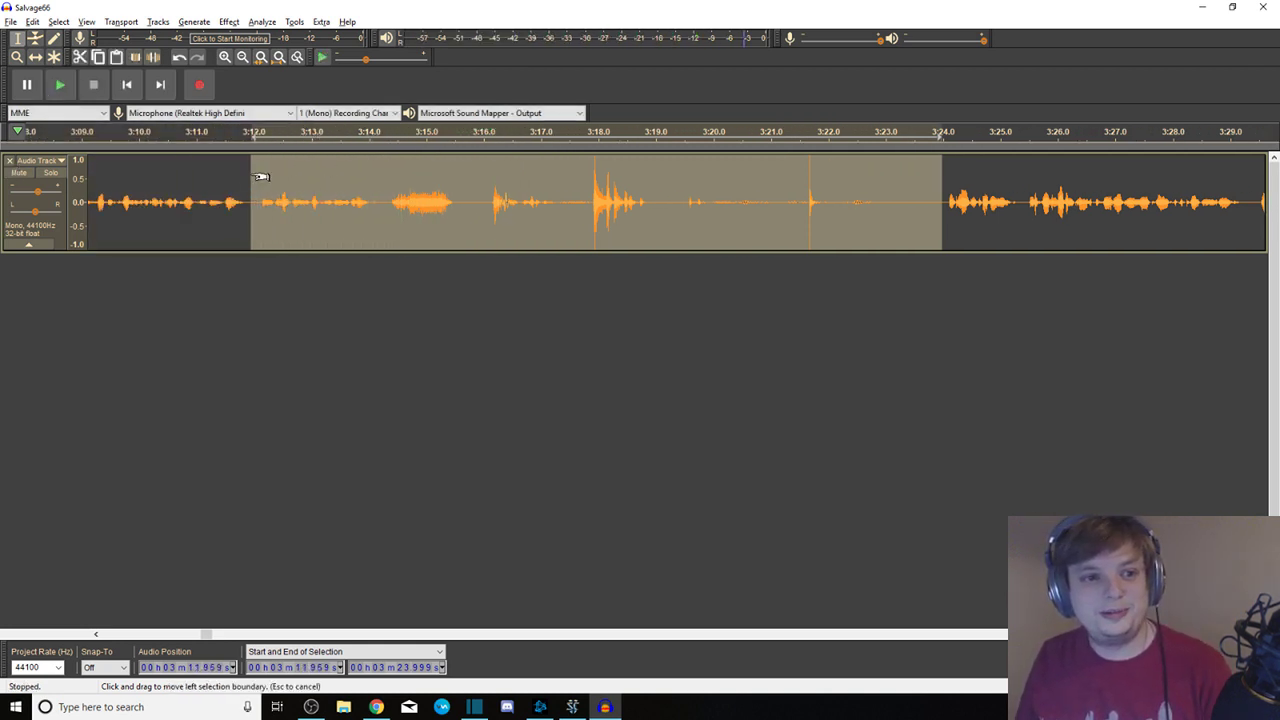
key("space")
key("space")
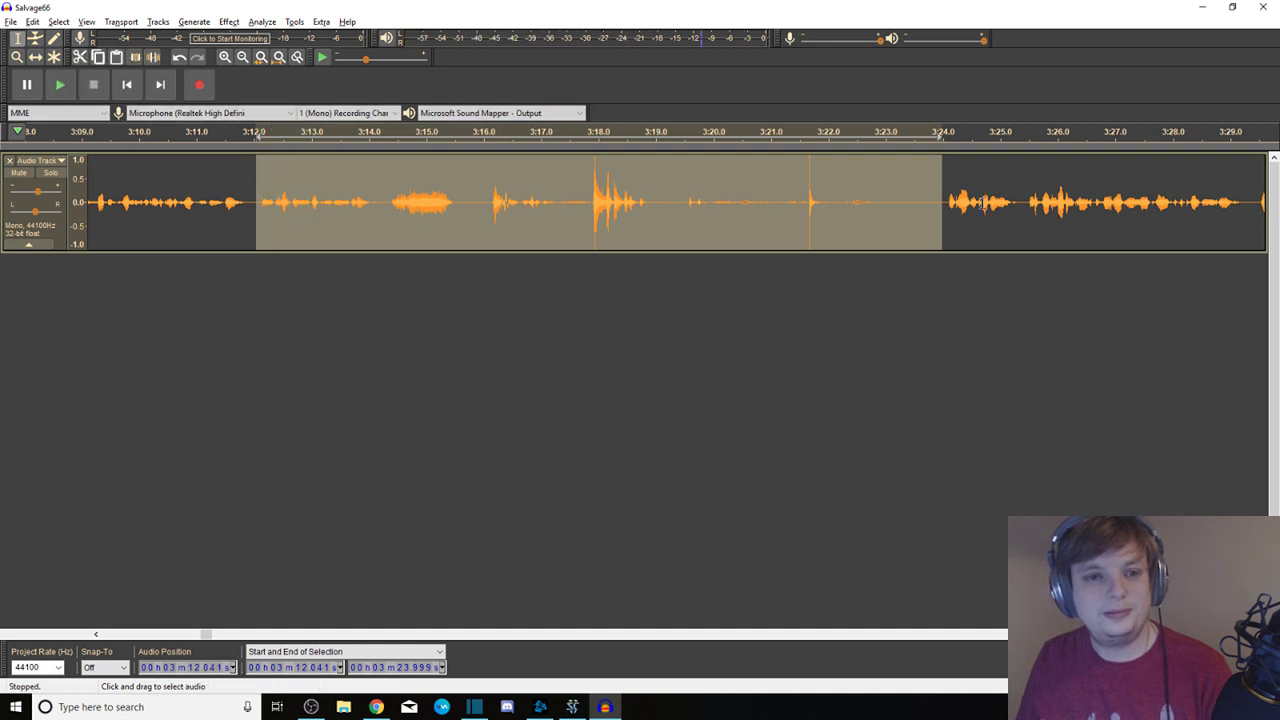
left_click(945, 203)
key("space")
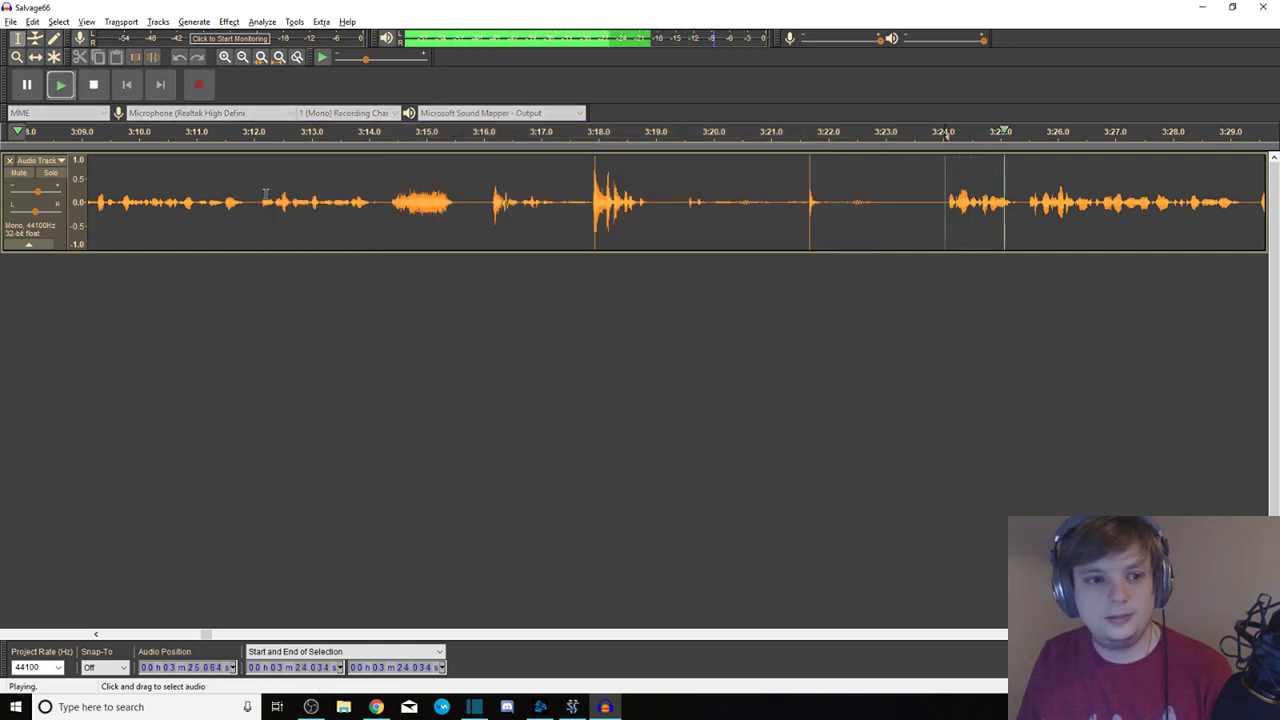
key("space")
Play the phrase from about 3:12.1 and delete the noisy section from about 3:14.1 to 3:23.9
left_click(259, 190)
left_click_drag(259, 190, 430, 195)
left_click(430, 195)
double_click(386, 195)
left_click(510, 195)
left_click_drag(238, 197, 316, 193)
key("space")
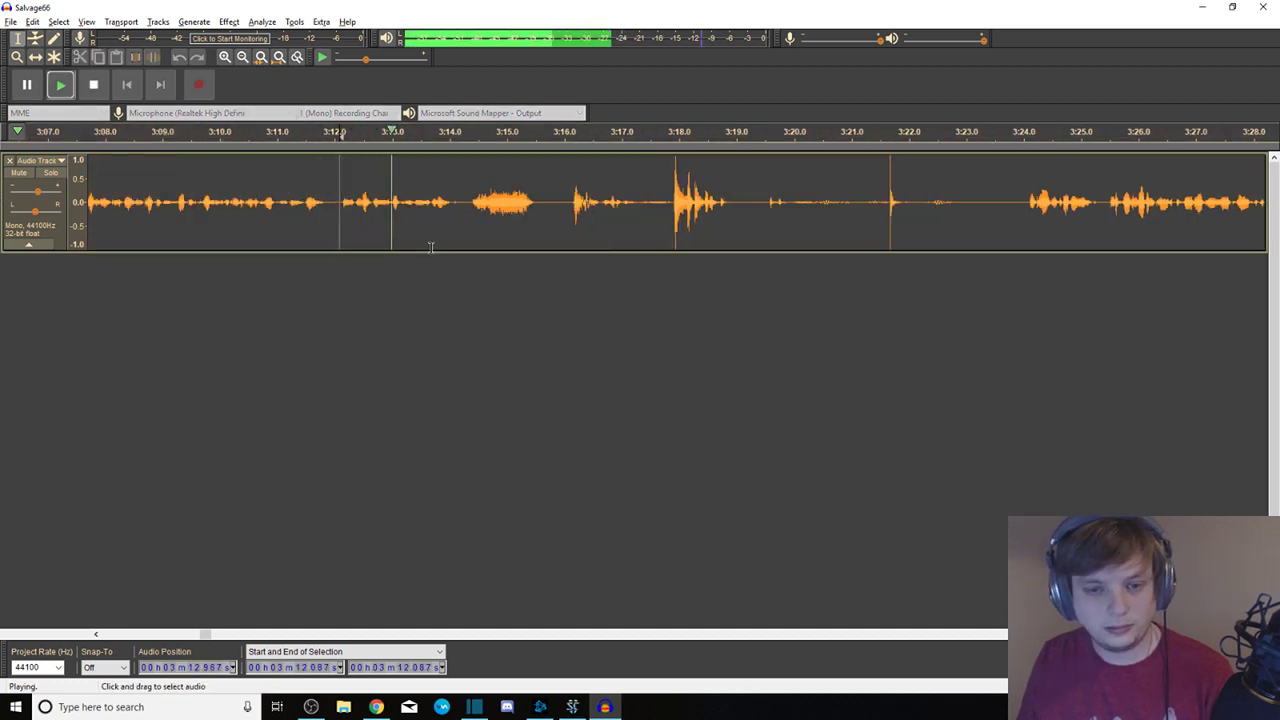
left_click_drag(455, 200, 1013, 190)
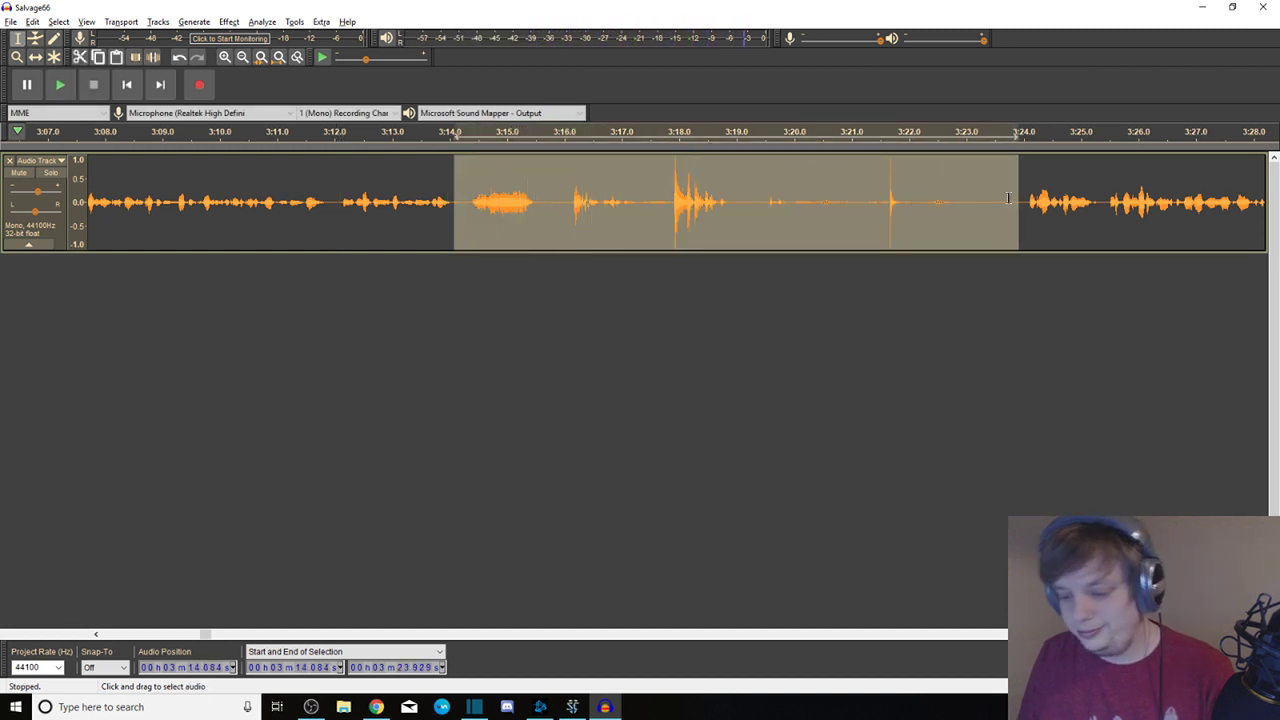
key("Delete")
Play from about 3:07.6 through the join at about 3:14.0 and into the next phrase
left_click_drag(441, 200, 148, 200)
left_click_drag(8, 222, 6, 220)
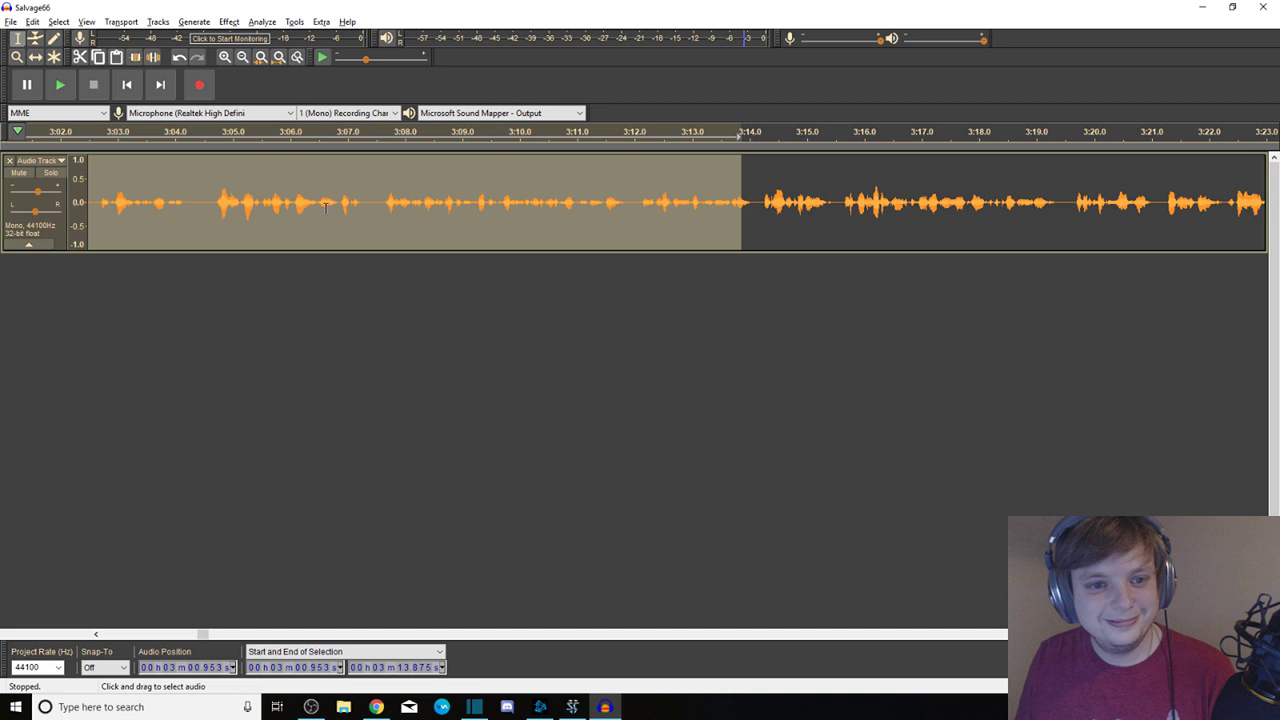
left_click(380, 186)
key("space")
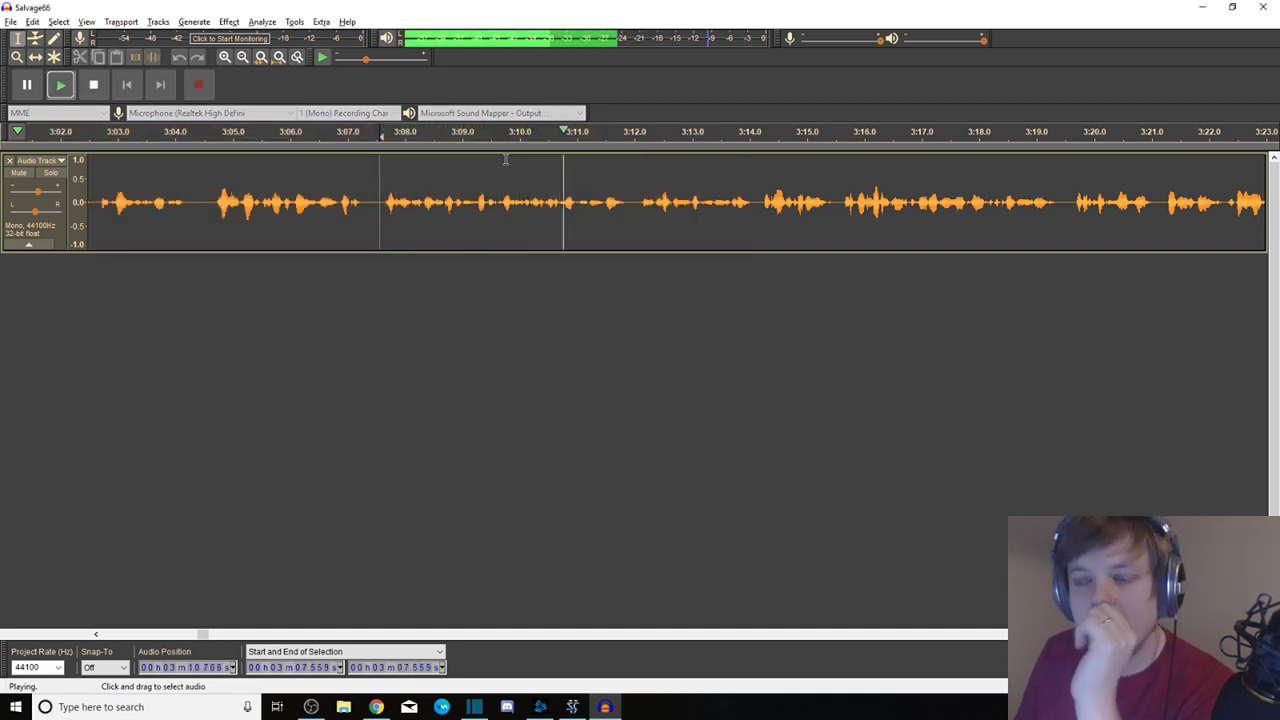
left_click(758, 216)
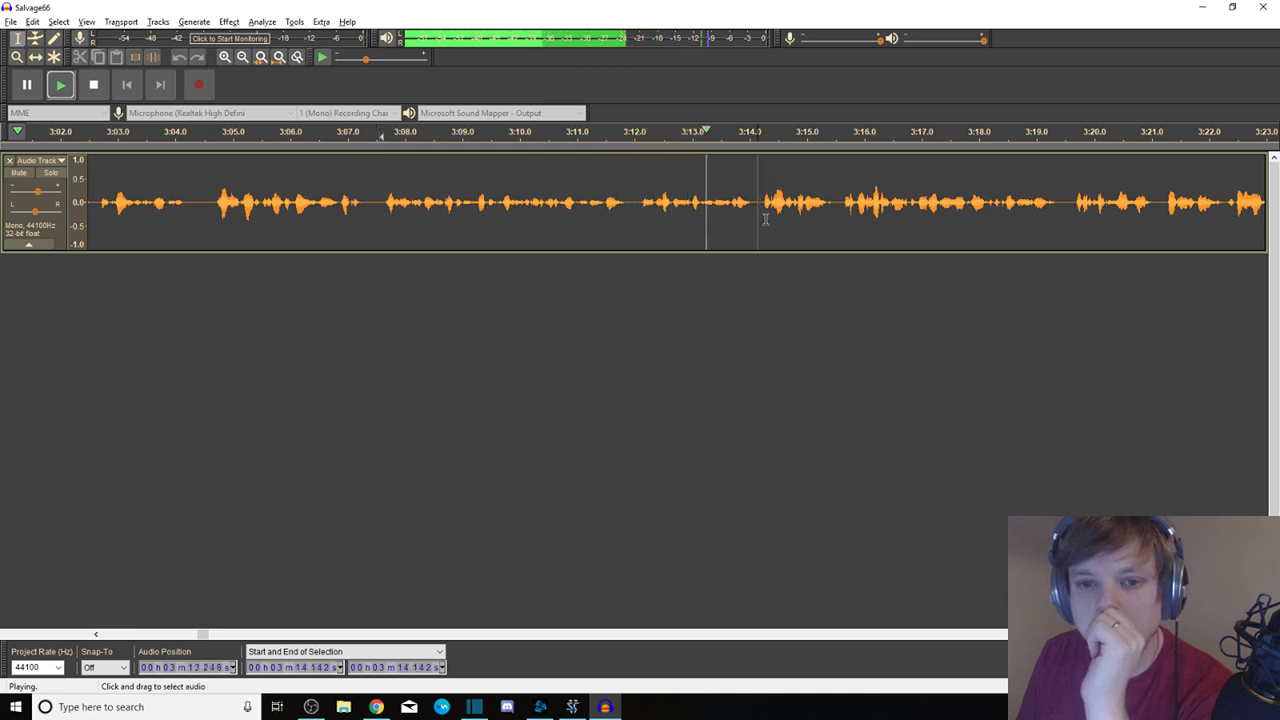
left_click(839, 208)
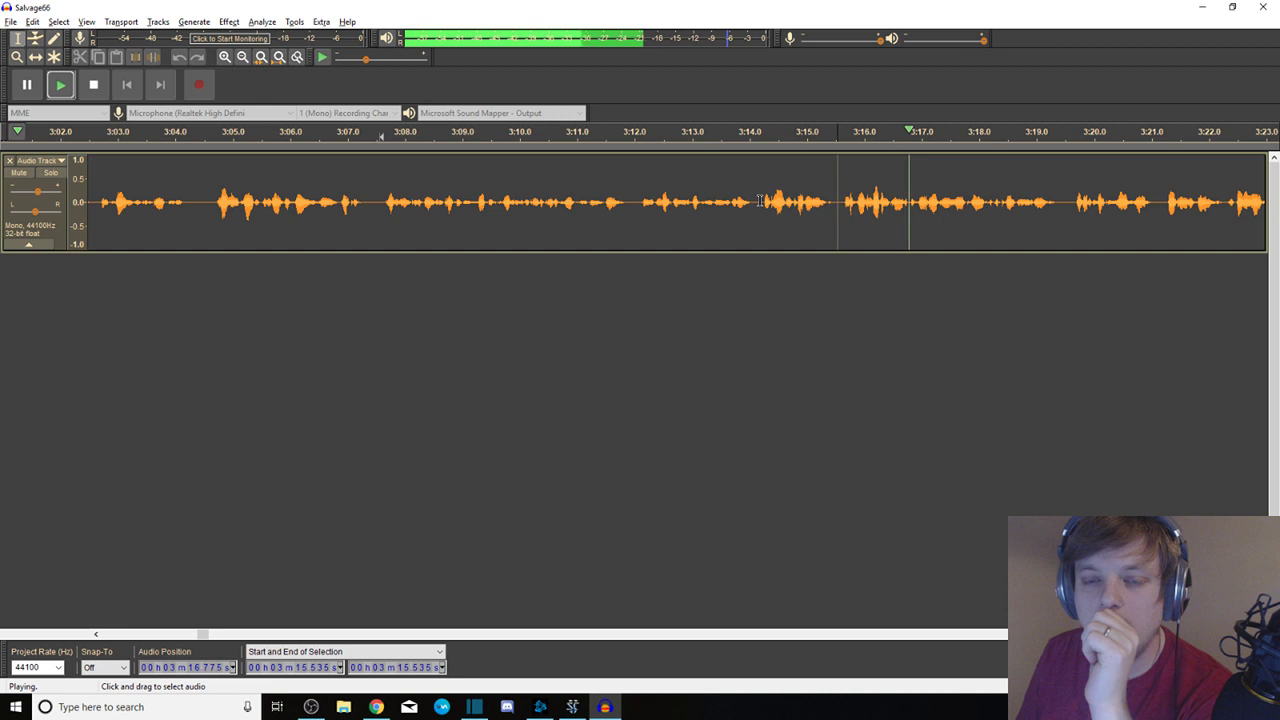
key("space")
Shorten the pauses just before the phrases at about 2:54.5 and 2:48.1
left_click_drag(184, 194, 80, 200)
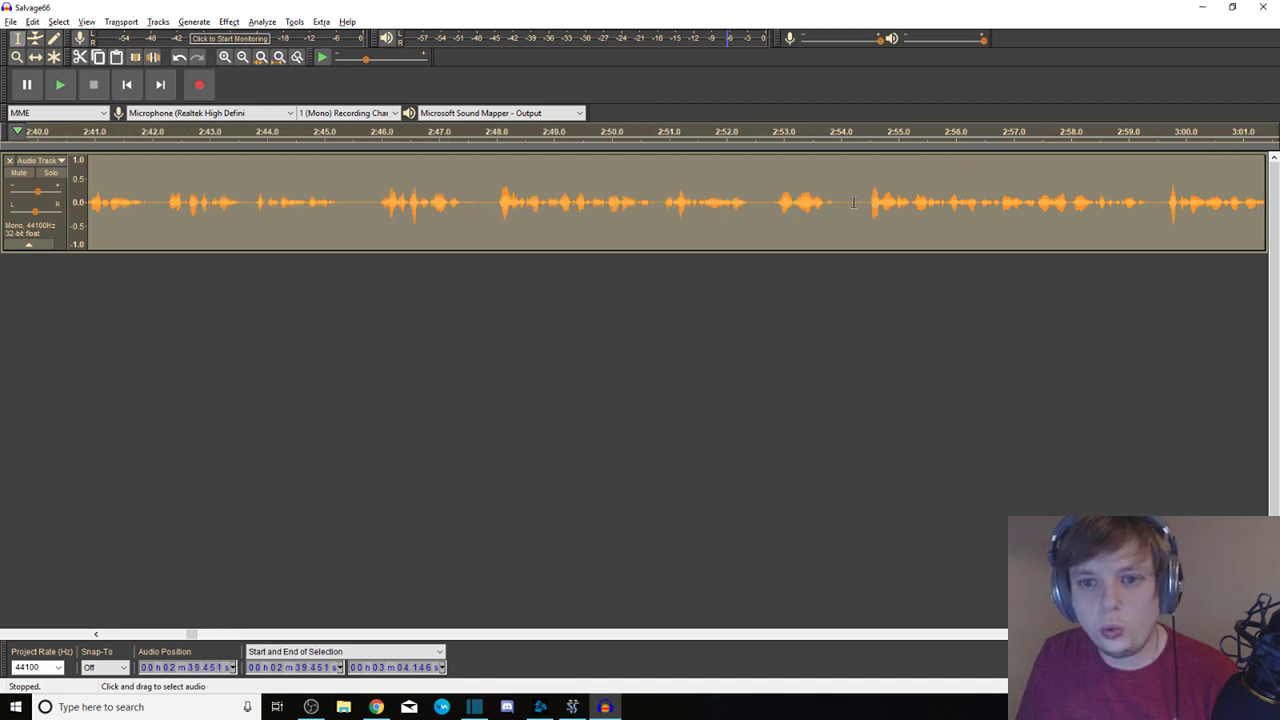
left_click(861, 197)
left_click_drag(861, 197, 848, 194)
key("Delete")
left_click_drag(496, 193, 486, 193)
key("Delete")
Play the phrase after the noise spike, starting at about 2:38.6
left_click_drag(371, 190, 85, 190)
left_click(543, 184)
left_click_drag(300, 190, 20, 163)
left_click(293, 183)
key("space")
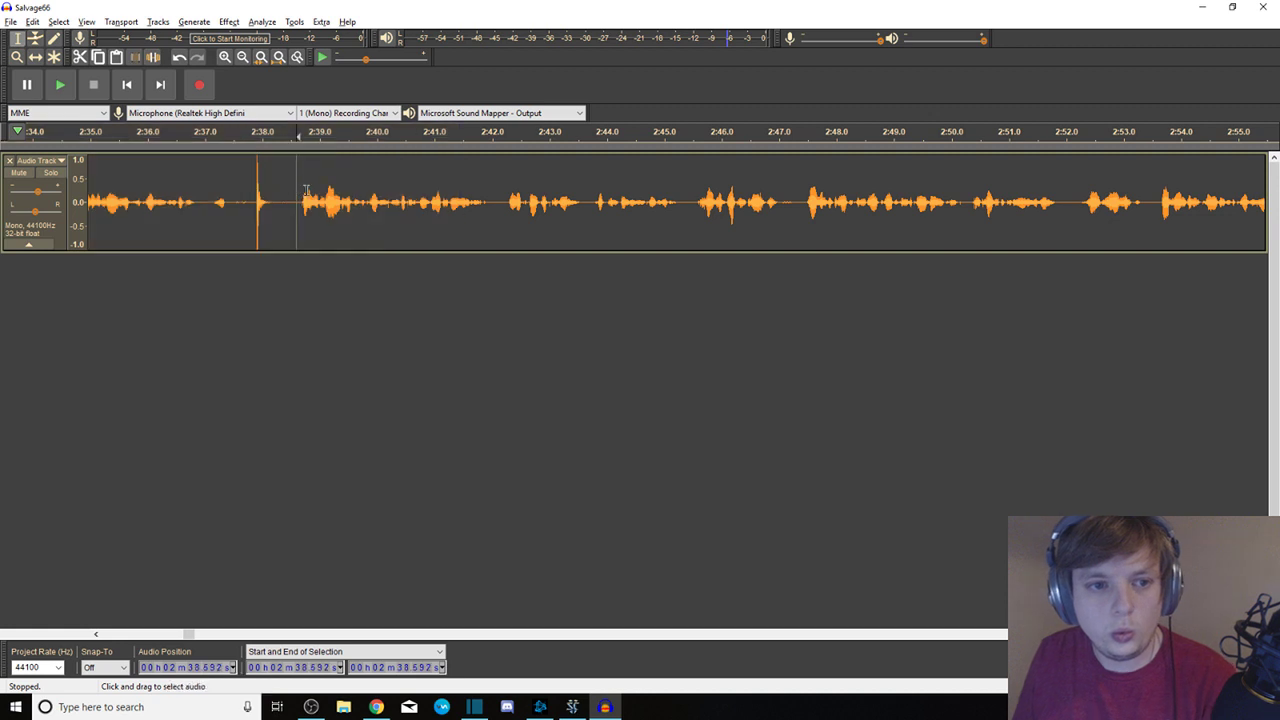
key("space")
Select the section with the noise spike from about 2:36.9 to 2:38.6
left_click_drag(303, 180, 245, 179)
left_click(198, 176, "shift")
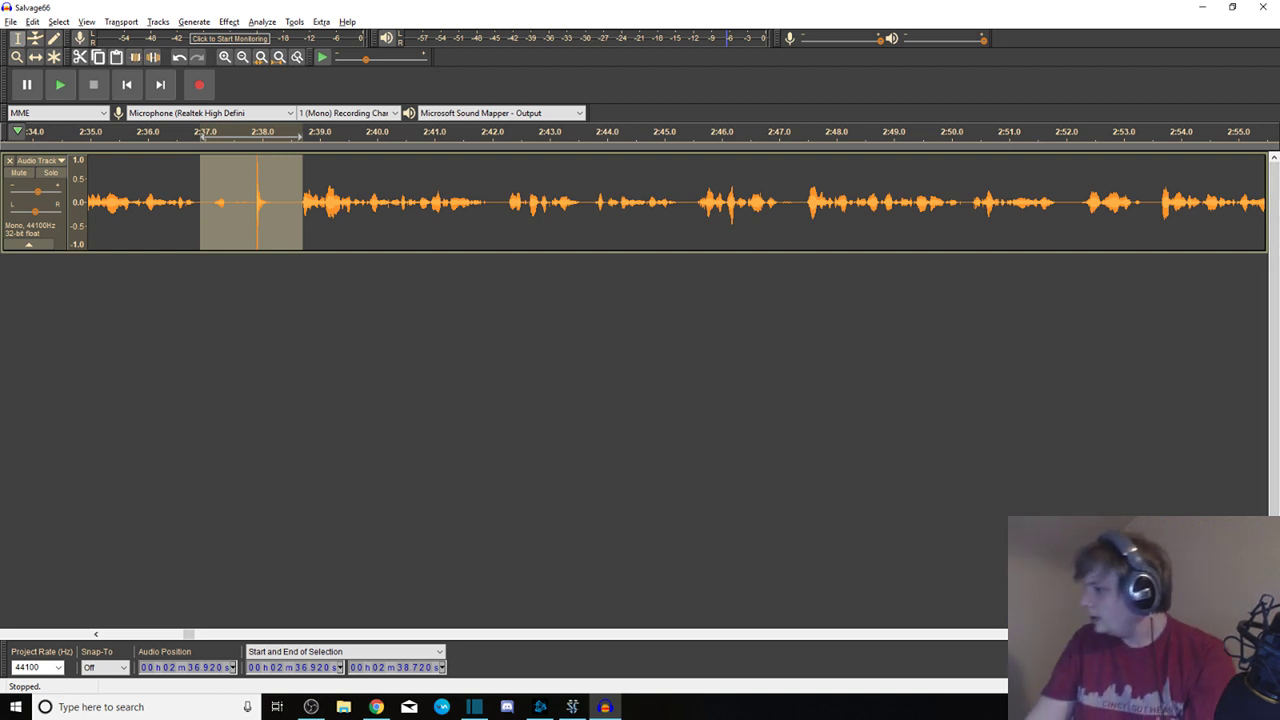
key("alt+Tab")
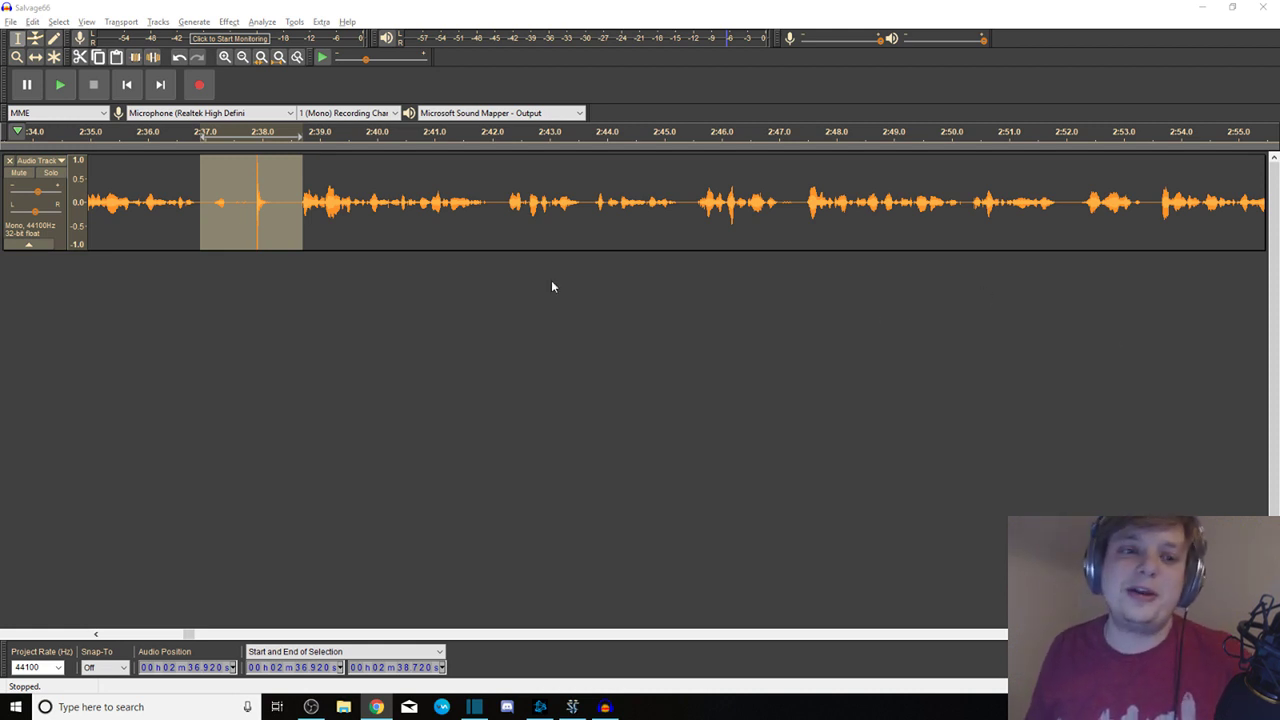
left_click_drag(290, 206, 285, 206)
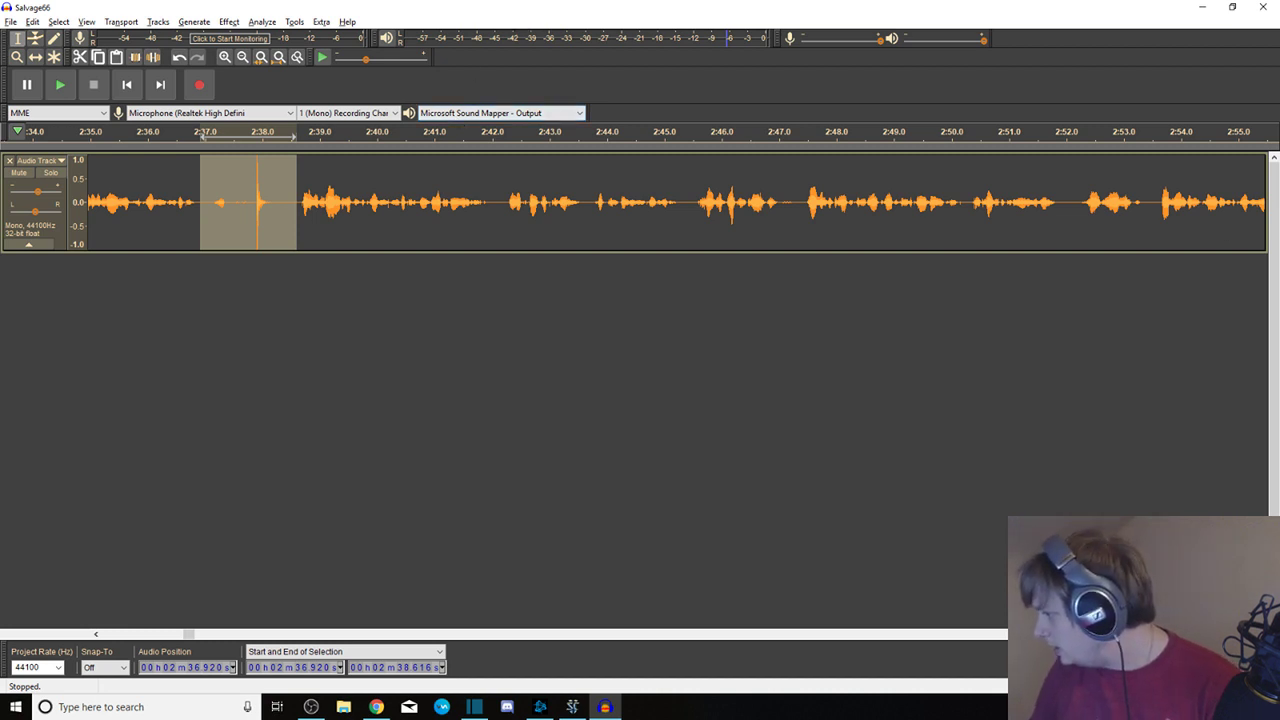
key("alt+Tab")
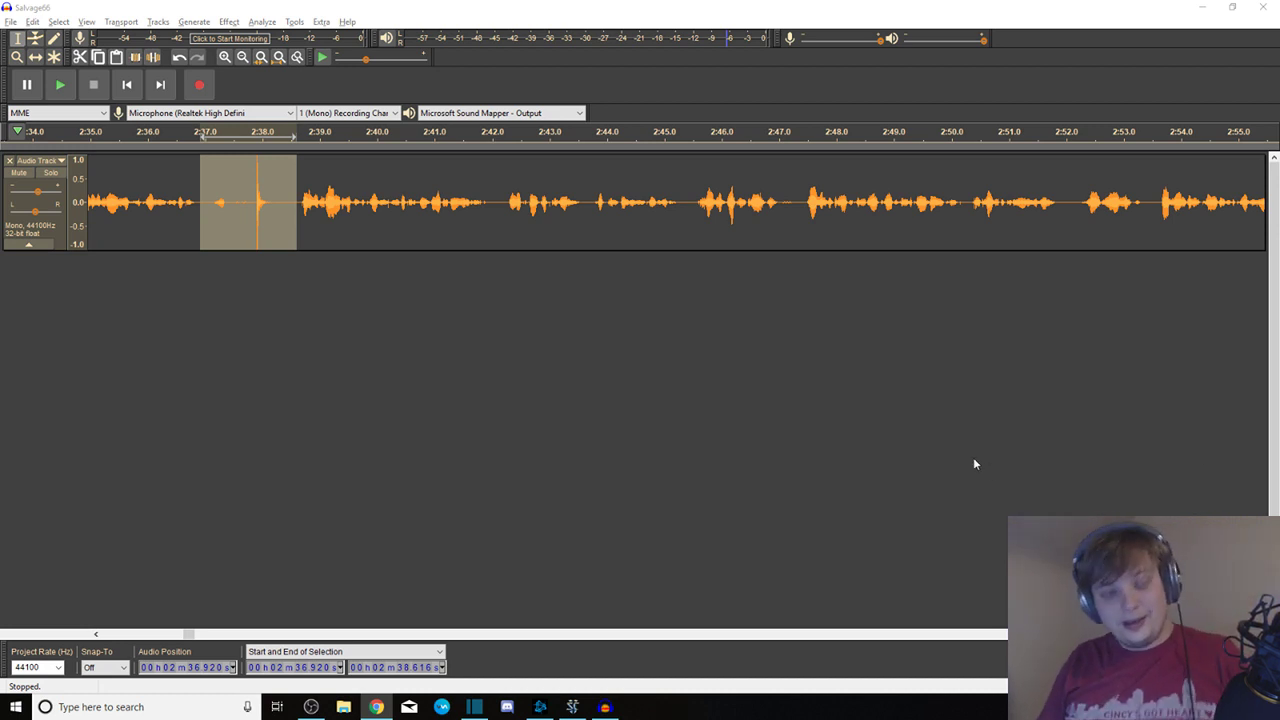
Play from about 2:38.7 and 2:36.9 to compare, and delete the take with the noise spike ending at about 2:38.6
left_click(301, 204)
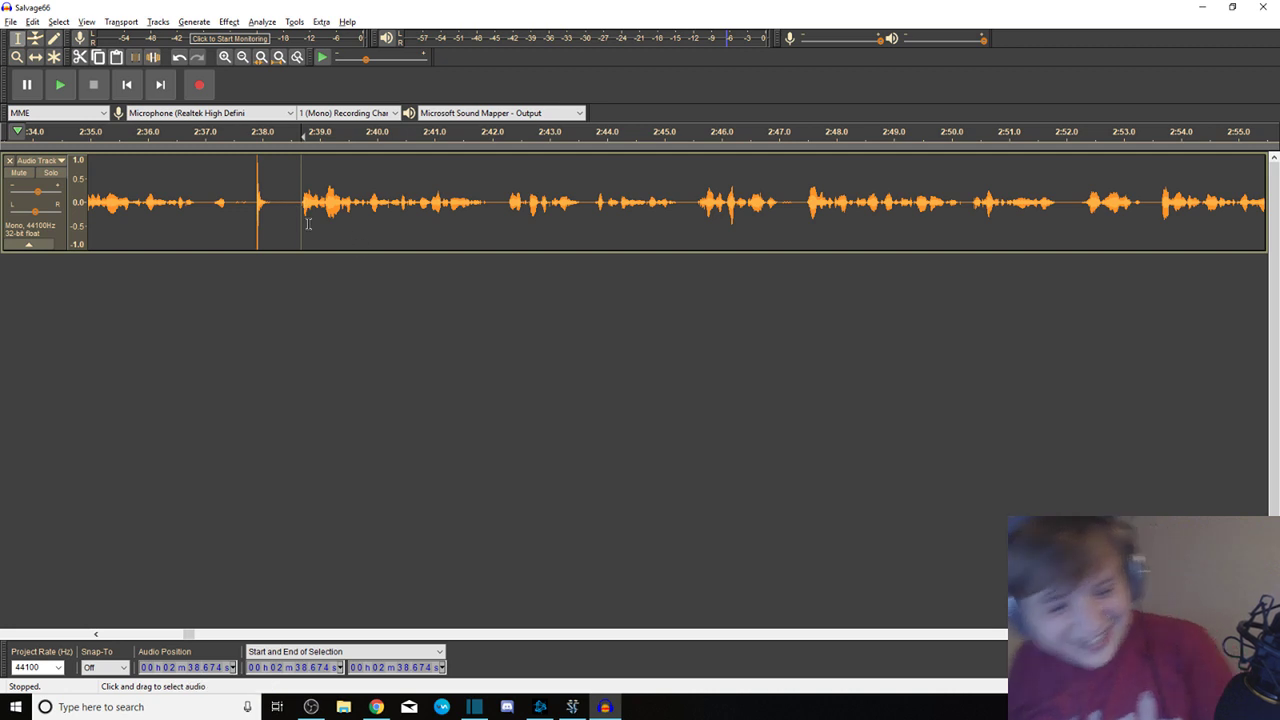
key("space")
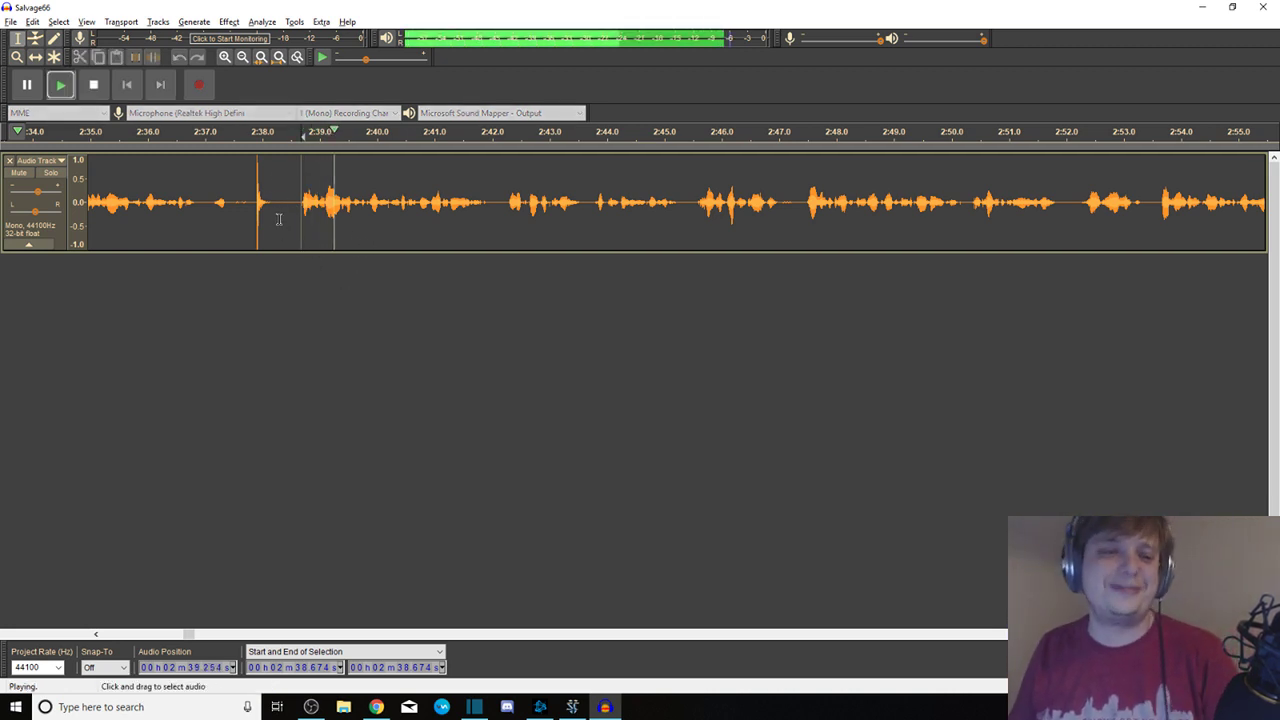
left_click(198, 190)
key("space")
left_click_drag(290, 195, 18, 177)
key("space")
key("space")
Shorten the pause at about 2:32.1 and delete the take with the noise spike from about 2:16.8 to 2:21.8
left_click(242, 200)
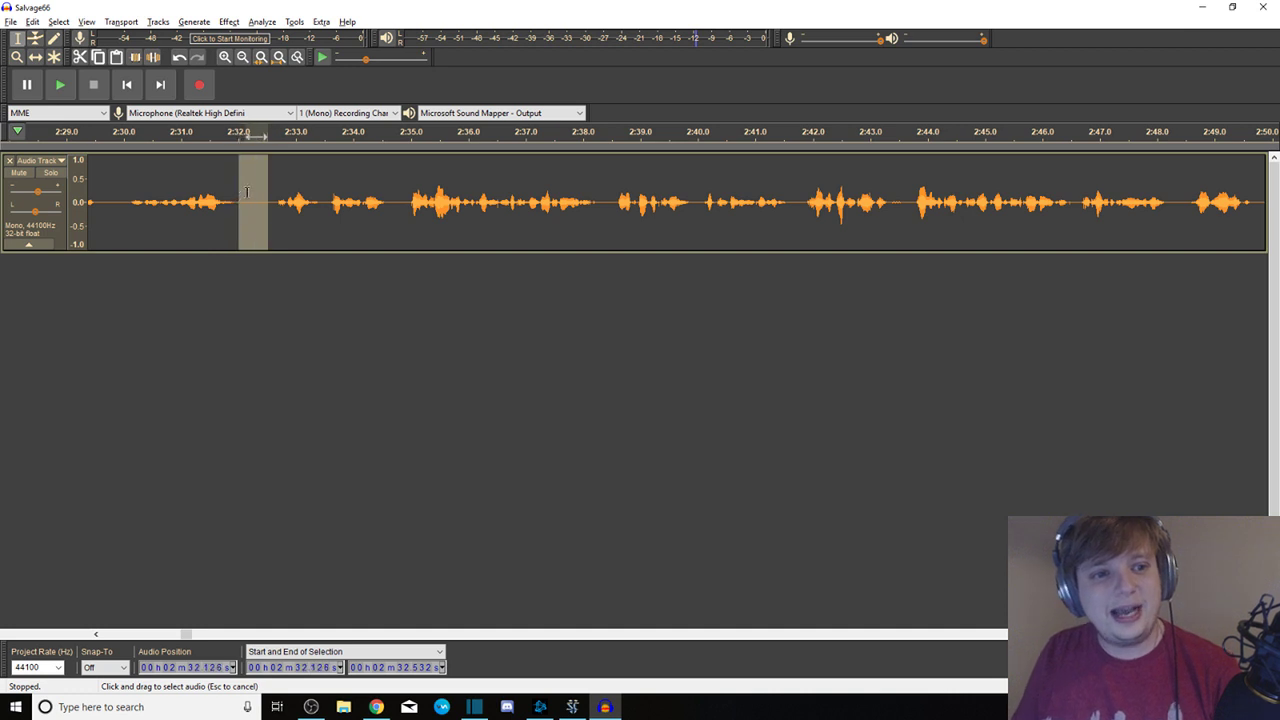
left_click_drag(236, 205, 40, 195)
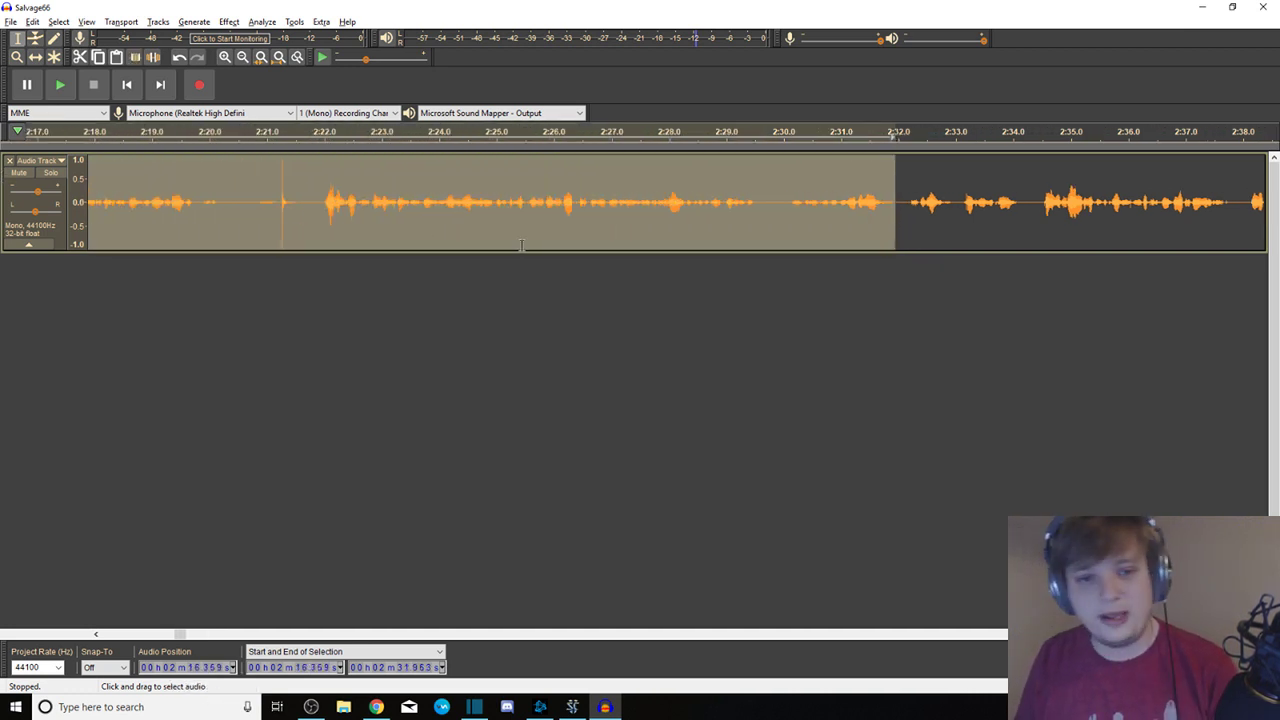
left_click(306, 200)
key("space")
left_click_drag(313, 200, 225, 176)
key("space")
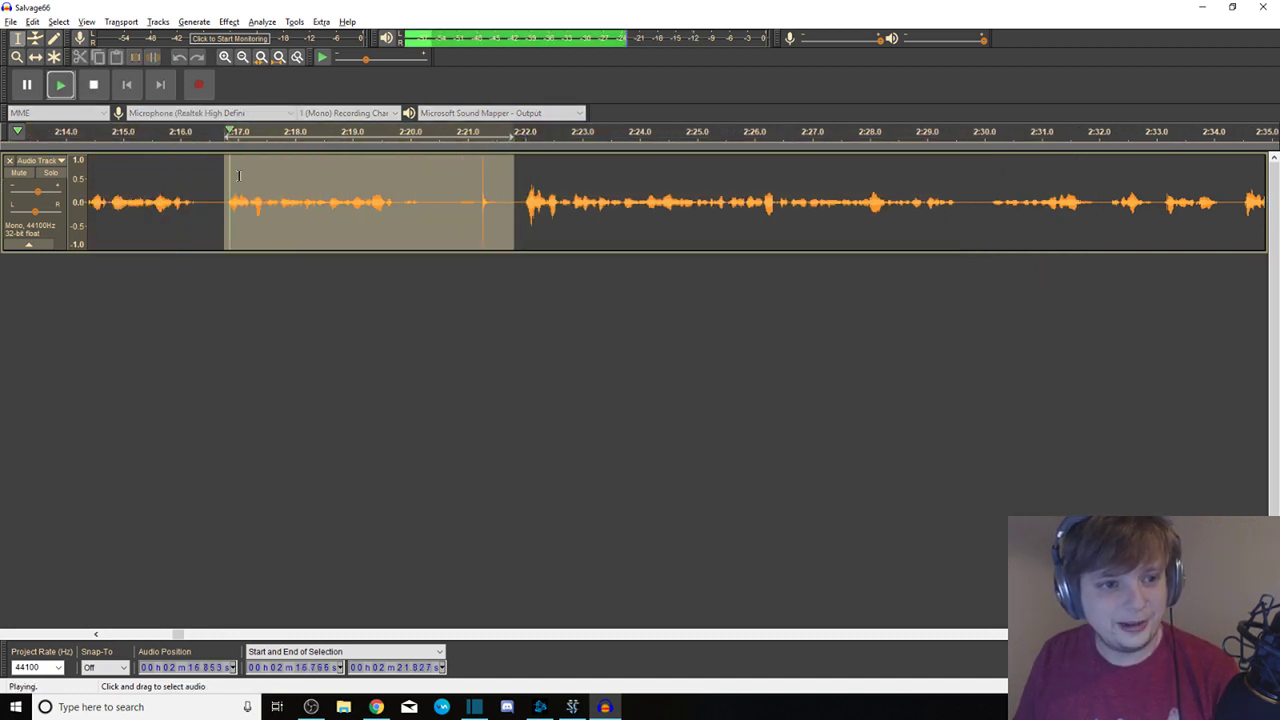
key("space")
key("Delete")
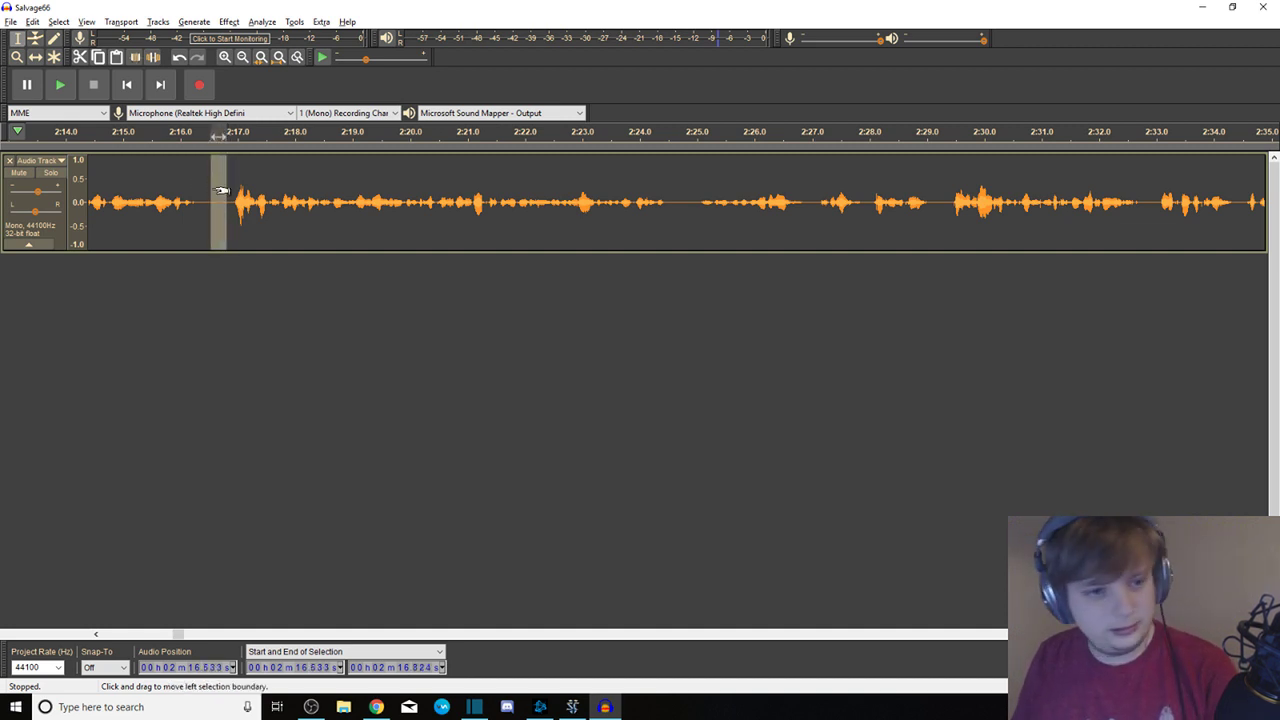
Play the phrase after the noise spike, starting at about 1:53.8
key("space")
left_click_drag(210, 191, 7, 183)
left_click(464, 206)
key("space")
key("space")
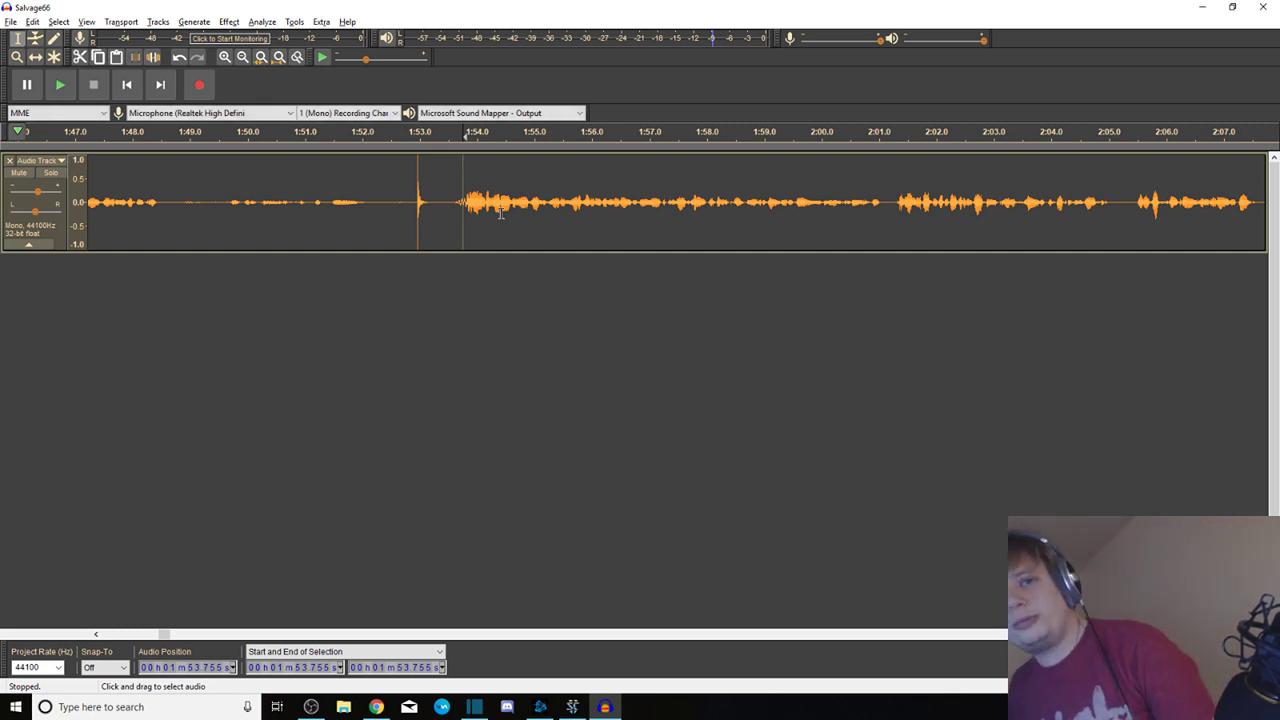
key("space")
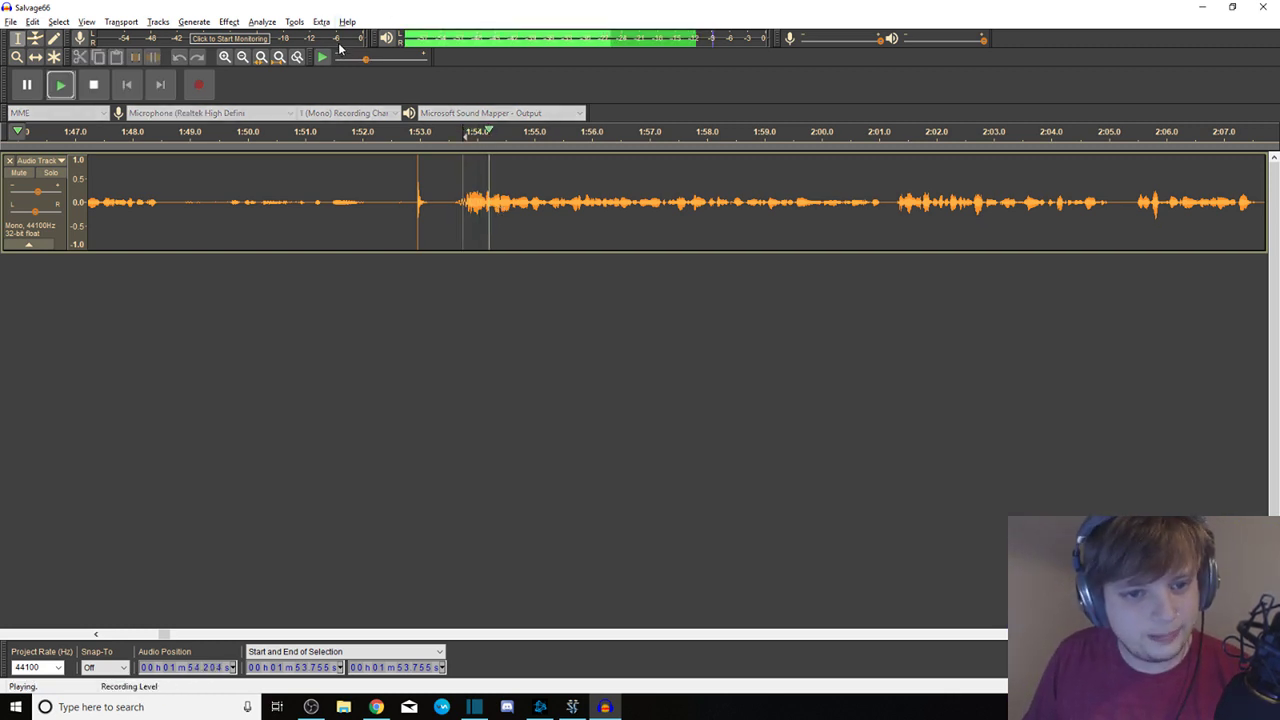
key("space")
Play the phrase from about 1:49.7 and delete the section with the noise spike from about 1:45.1 to 1:53.7
left_click(230, 198)
key("space")
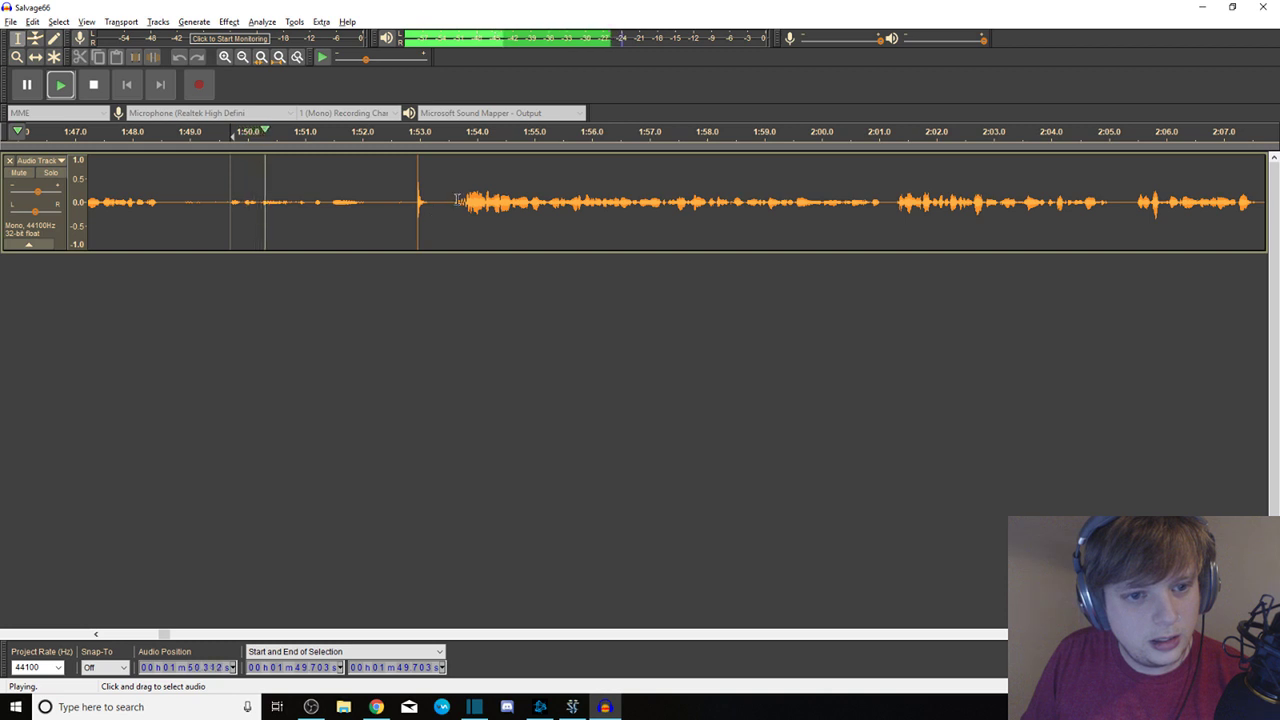
key("space")
left_click_drag(460, 195, 287, 198)
key("space")
key("Delete")
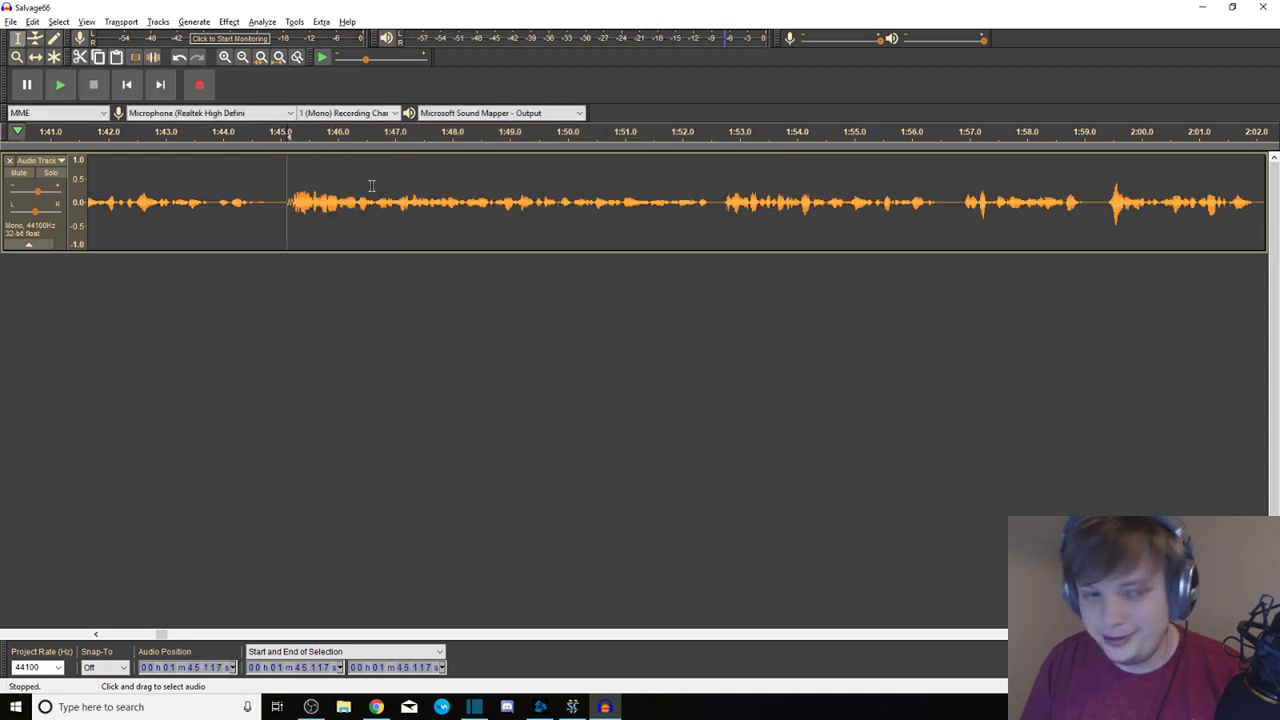
Play the phrase after the noise spike, starting at about 1:36.6
left_click_drag(272, 200, 88, 200)
left_click(402, 195)
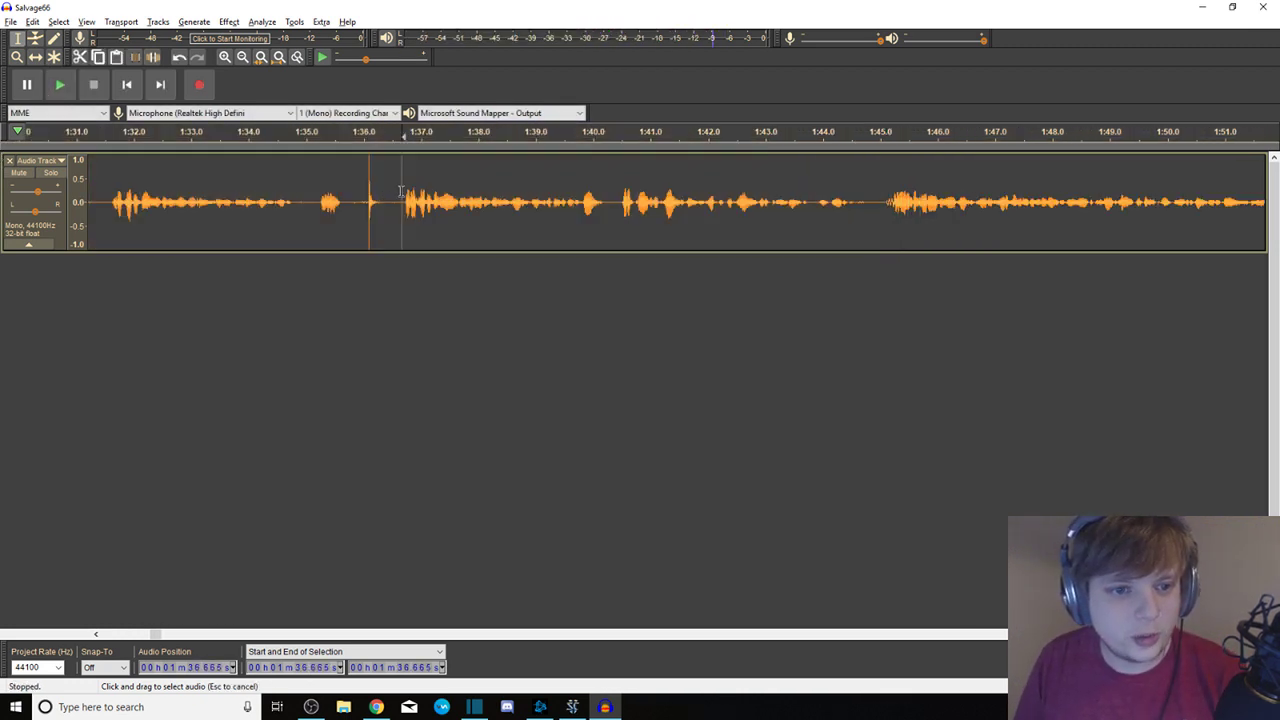
key("space")
left_click_drag(397, 195, 313, 188)
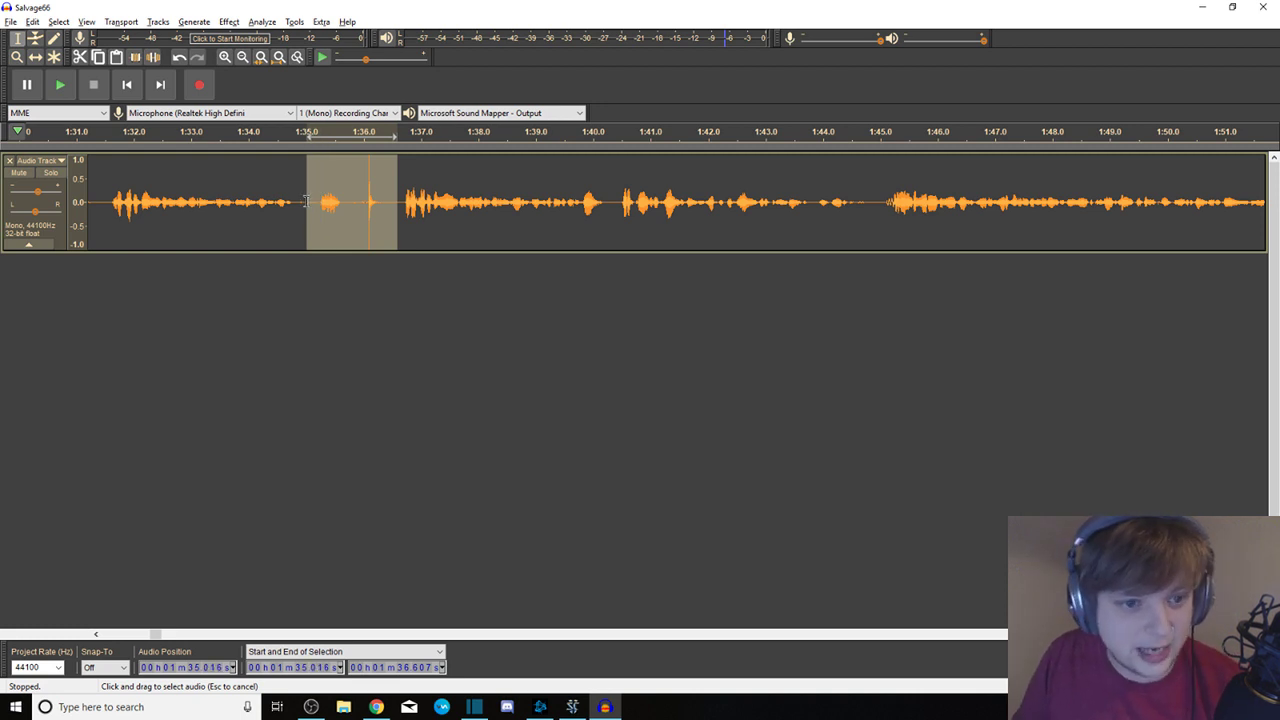
left_click(396, 190)
key("space")
key("space")
Delete the take with the noise spike from about 1:31.5 to 1:36.6 and play the join
left_click_drag(396, 190, 234, 189)
key("space")
left_click(229, 205)
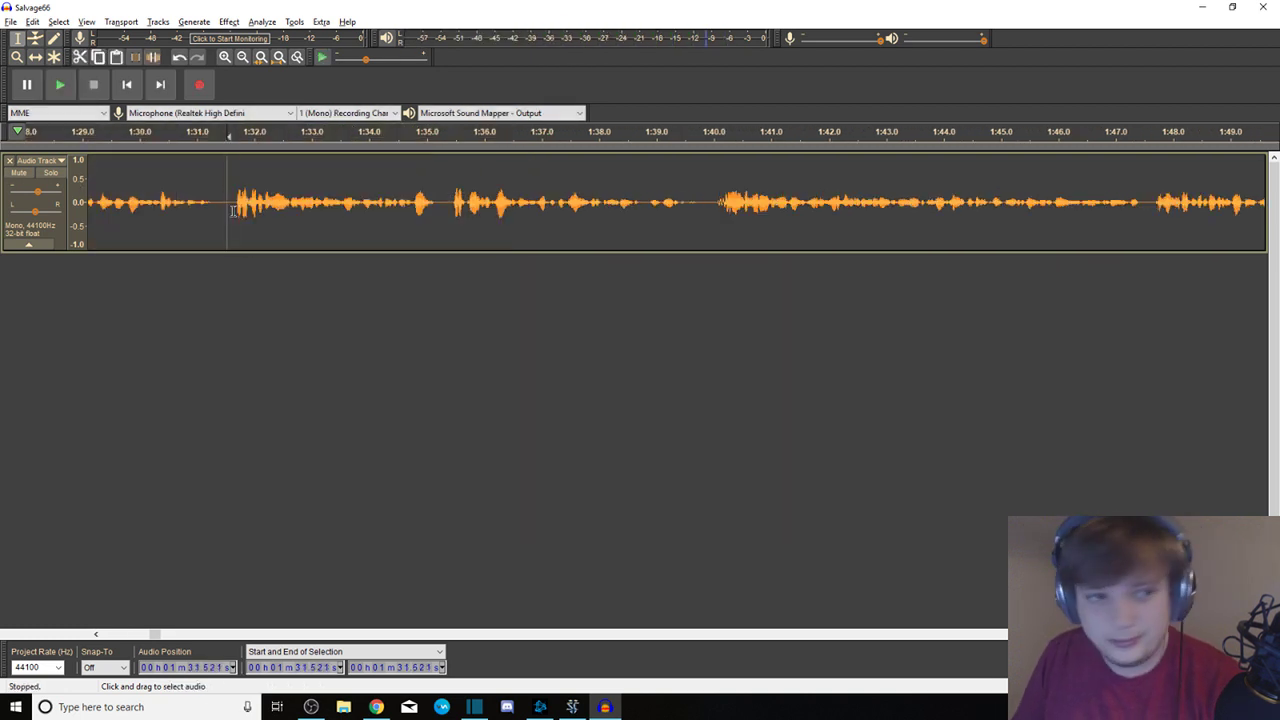
key("space")
key("ctrl+z")
key("space")
key("space")
Play the phrase after the noise spike, starting at about 1:26.5
left_click_drag(232, 213, 10, 186)
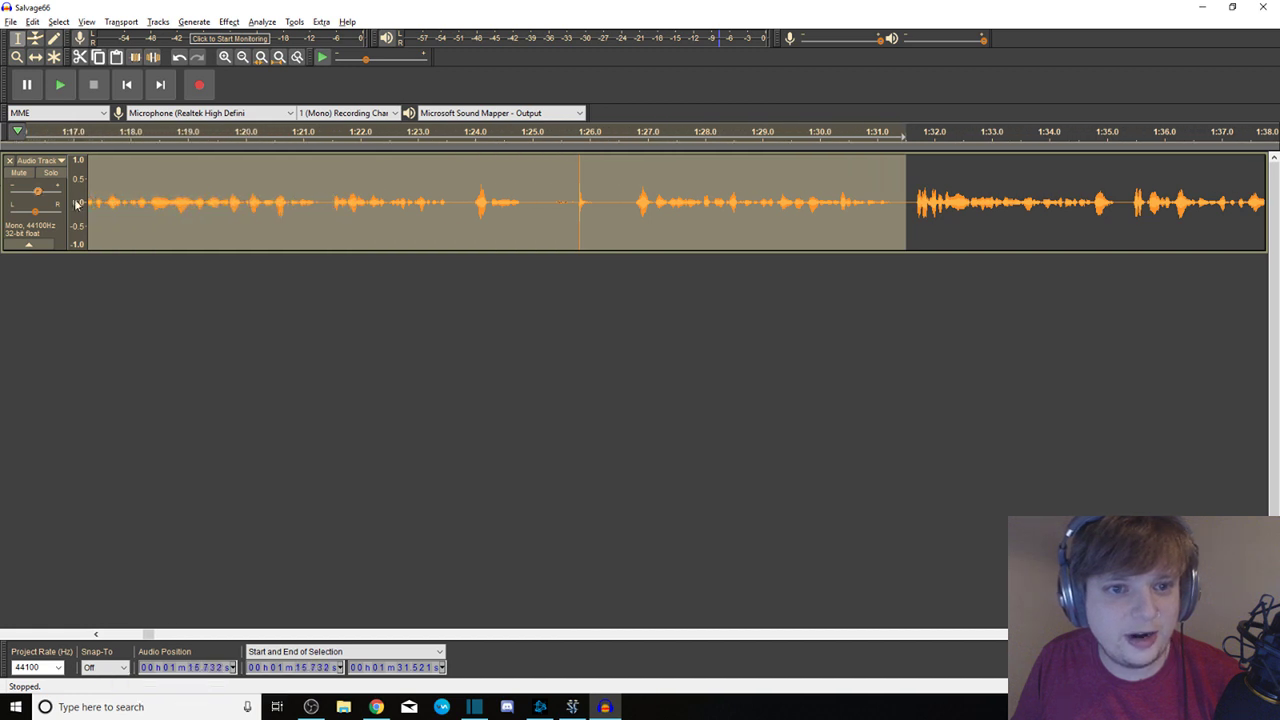
left_click(617, 181)
key("space")
Shorten the pause at about 1:12.2, just before the next phrase
left_click_drag(631, 183, 10, 200)
key("space")
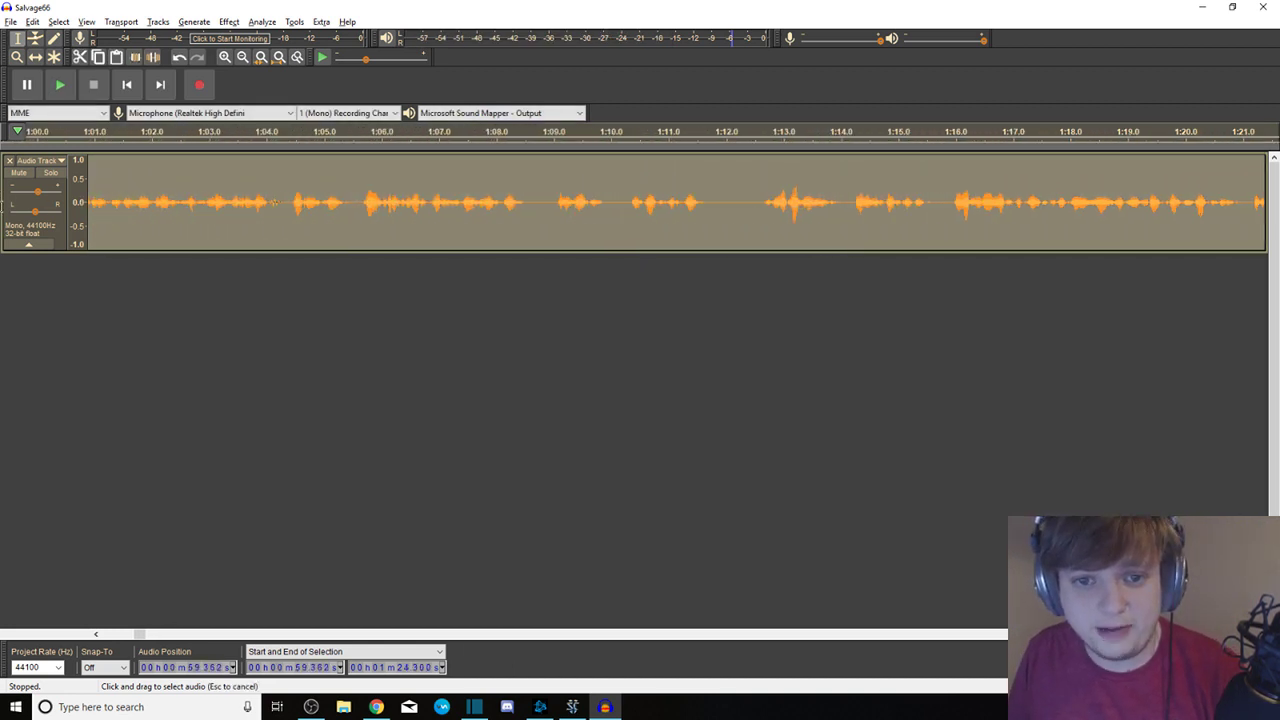
left_click_drag(779, 192, 807, 192)
key("Delete")
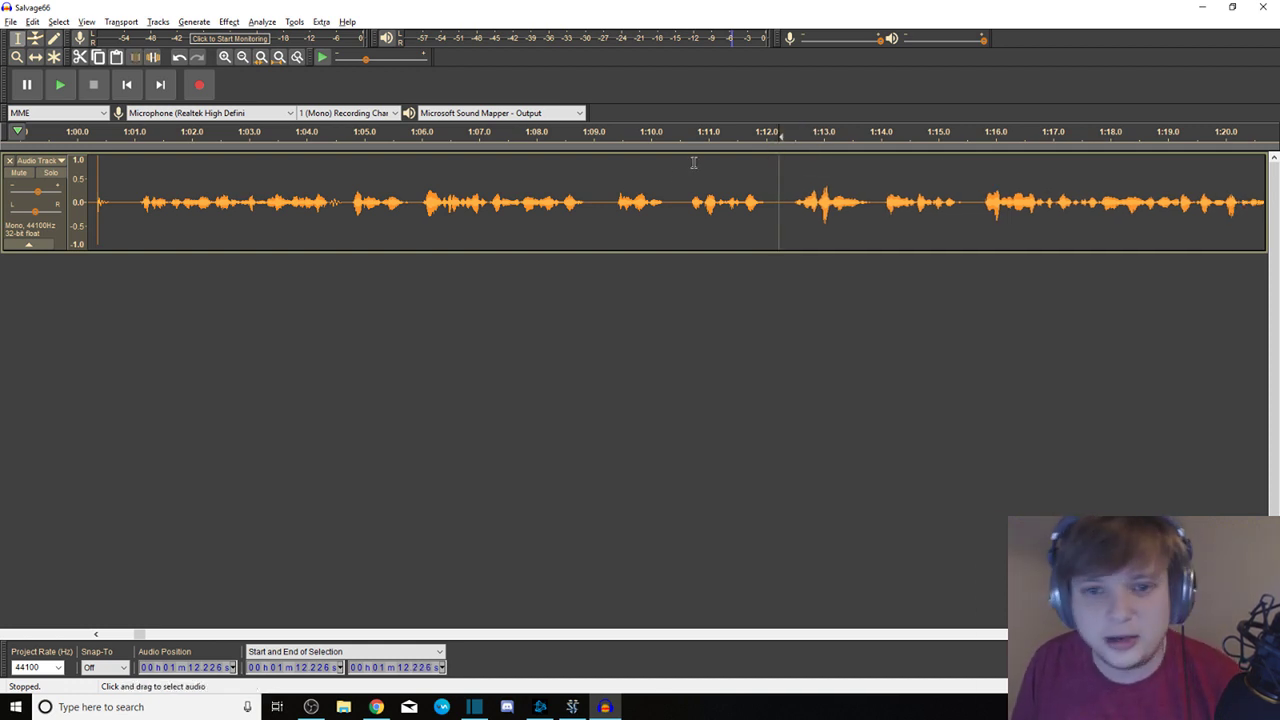
Play and delete the section with the noise spike just before the phrase at about 1:01
left_click_drag(134, 203, 7, 203)
key("space")
key("space")
key("Delete")
key("space")
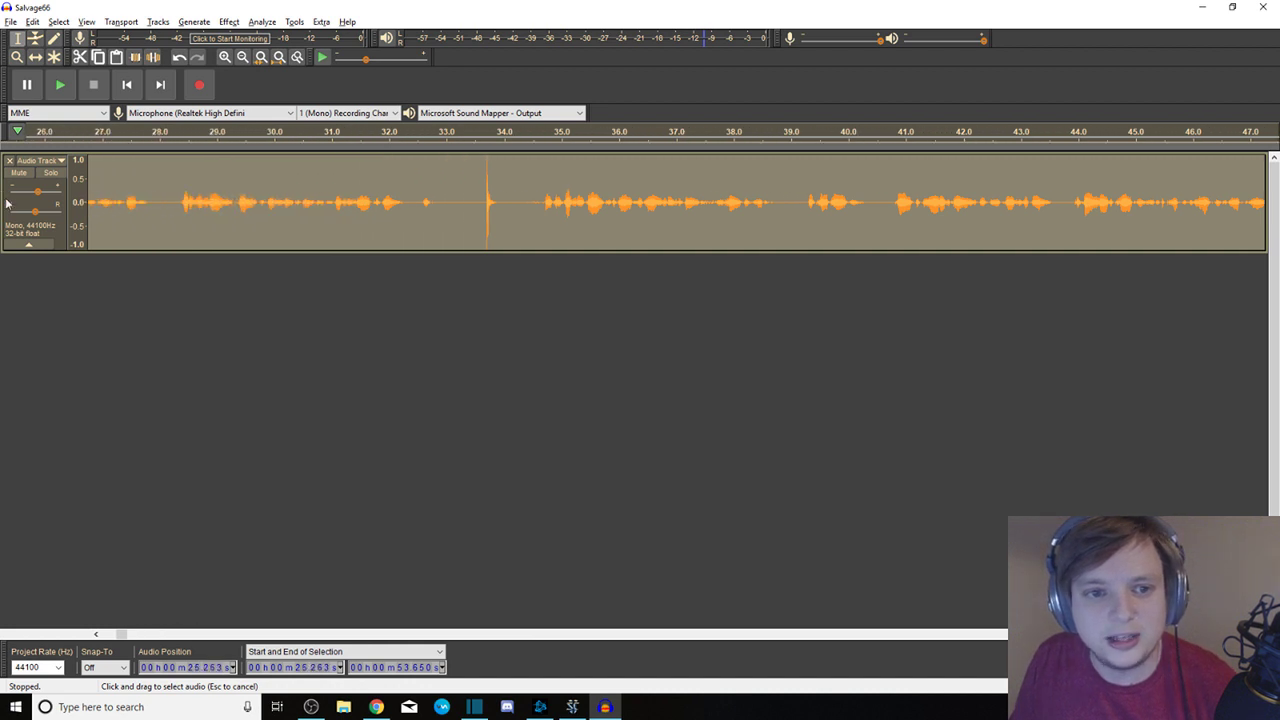
Play the phrase from about 34.6 s and delete the section with the noise spike from about 32.4 to 34.6 s
left_click(537, 192)
key("space")
key("space")
left_click_drag(540, 190, 413, 179)
key("space")
key("space")
key("Delete")
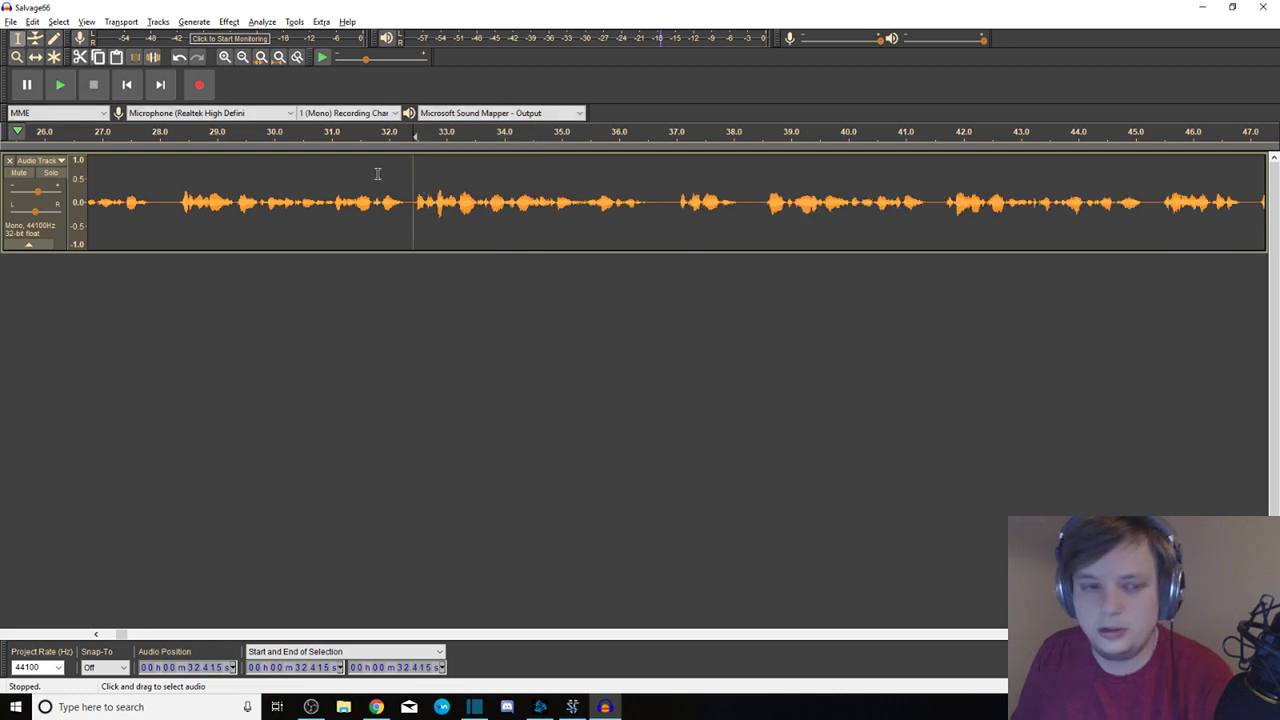
Play the phrase from about 28.2 s and replay the words around 30.5 to 31.1 s to find the cut point
left_click(171, 197)
key("space")
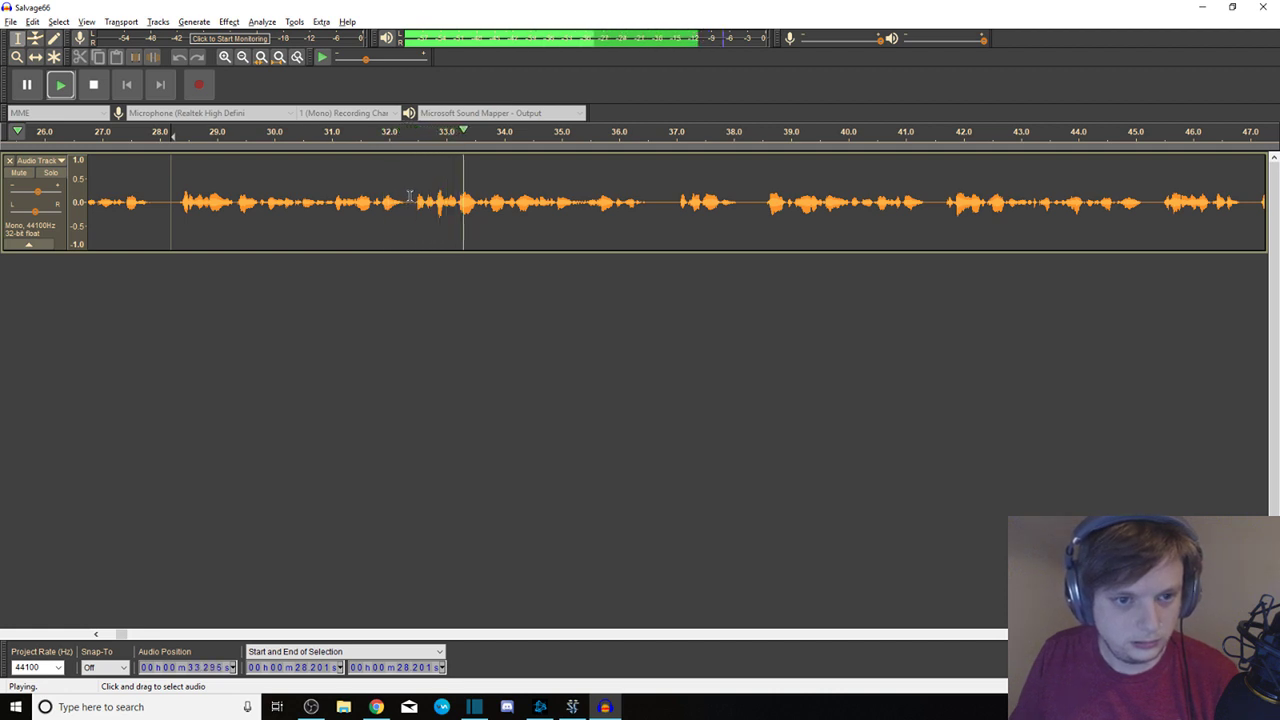
left_click_drag(409, 195, 302, 179)
key("space")
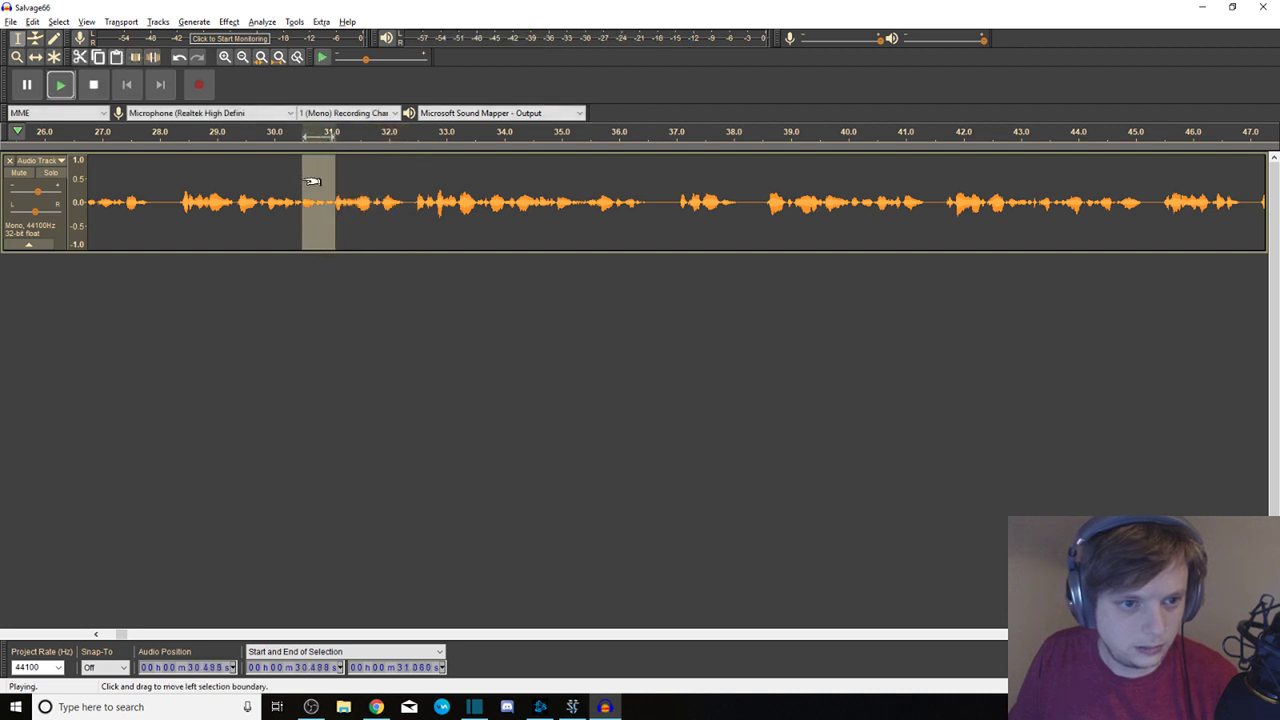
left_click(318, 186)
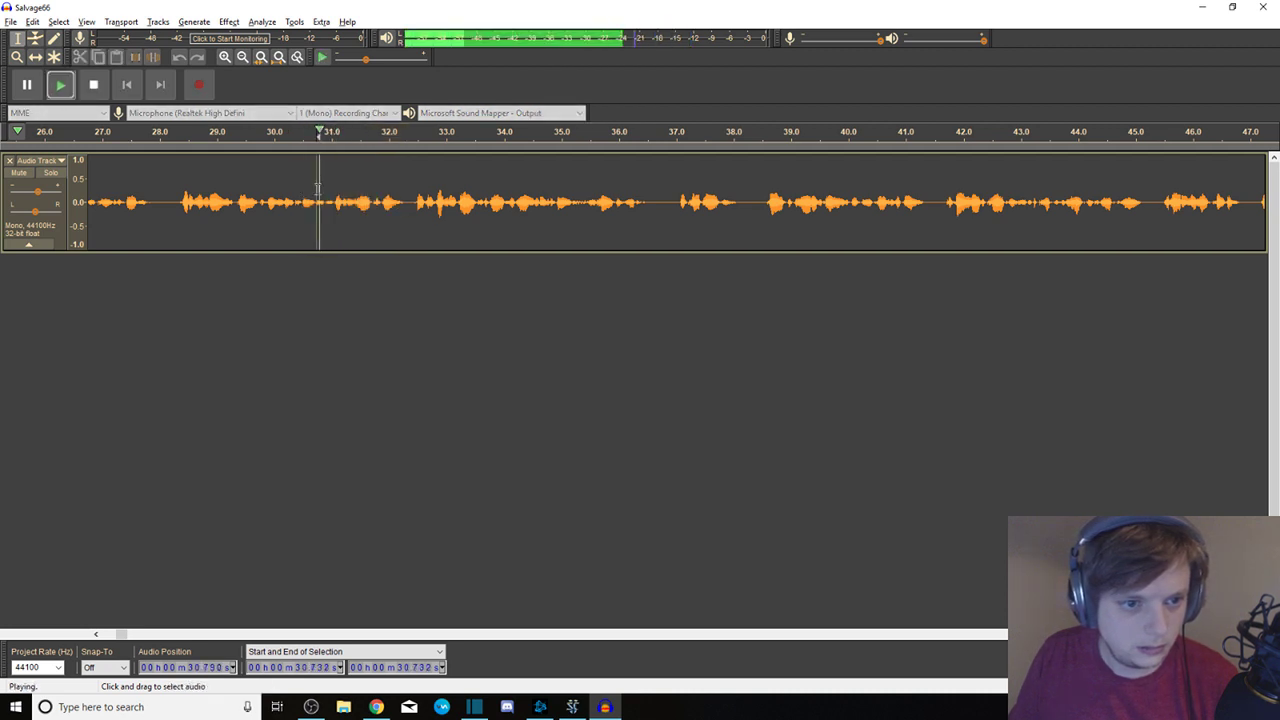
left_click(324, 190)
left_click(311, 193)
Delete the section from about 30.8 to 32.5 s
left_click_drag(318, 192, 403, 180)
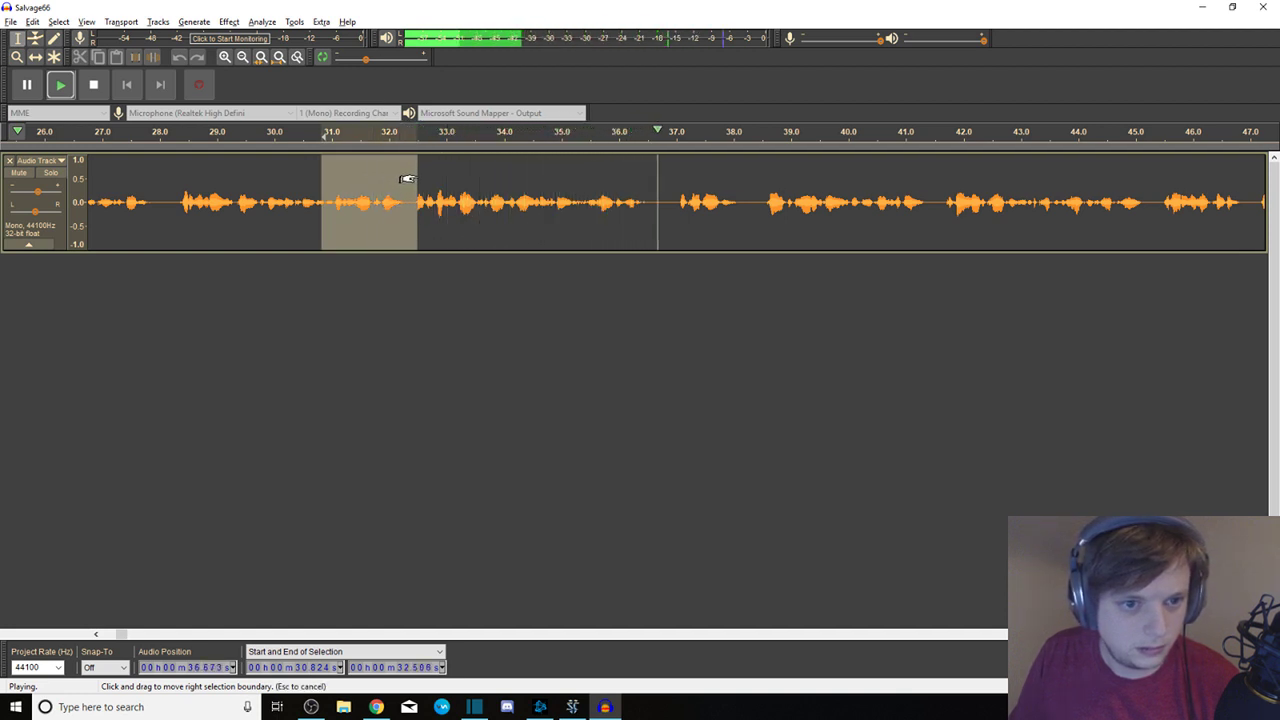
key("space")
key("Delete")
Play the join at about 30.8 s, starting from about 30.6 s and again from about 30.2 s
left_click(308, 183)
key("space")
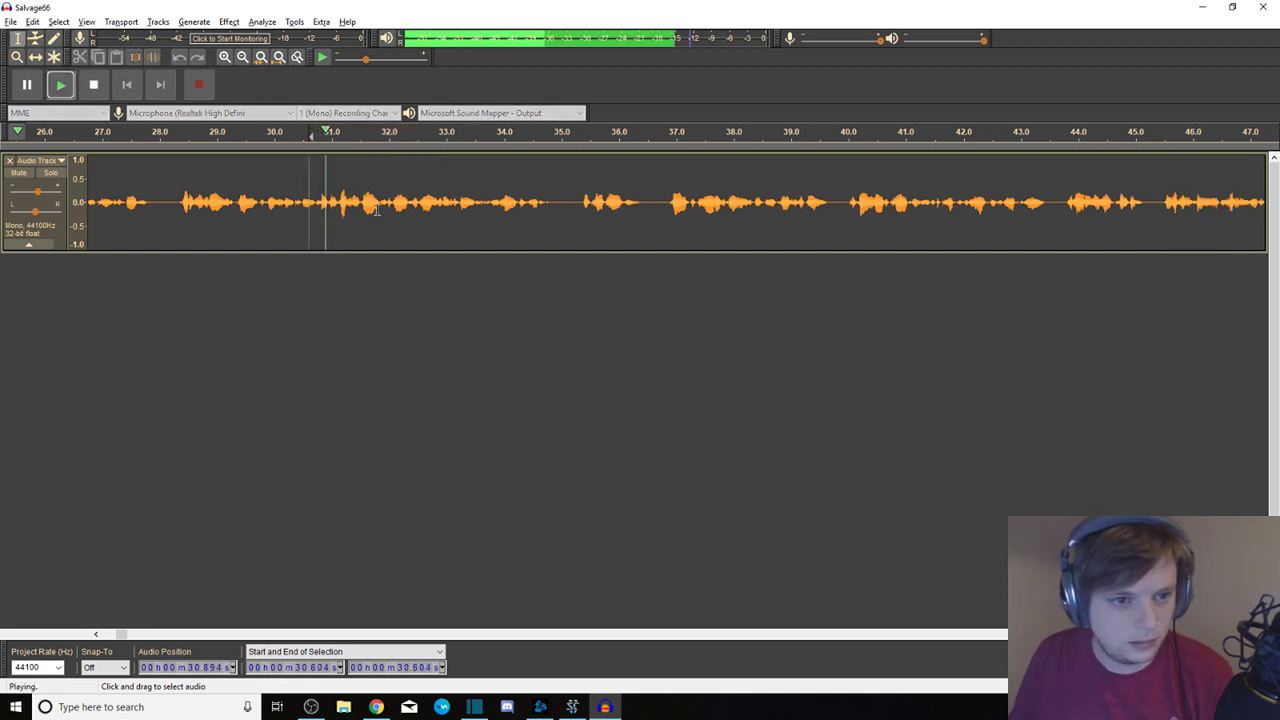
left_click(286, 195)
key("space")
key("space")
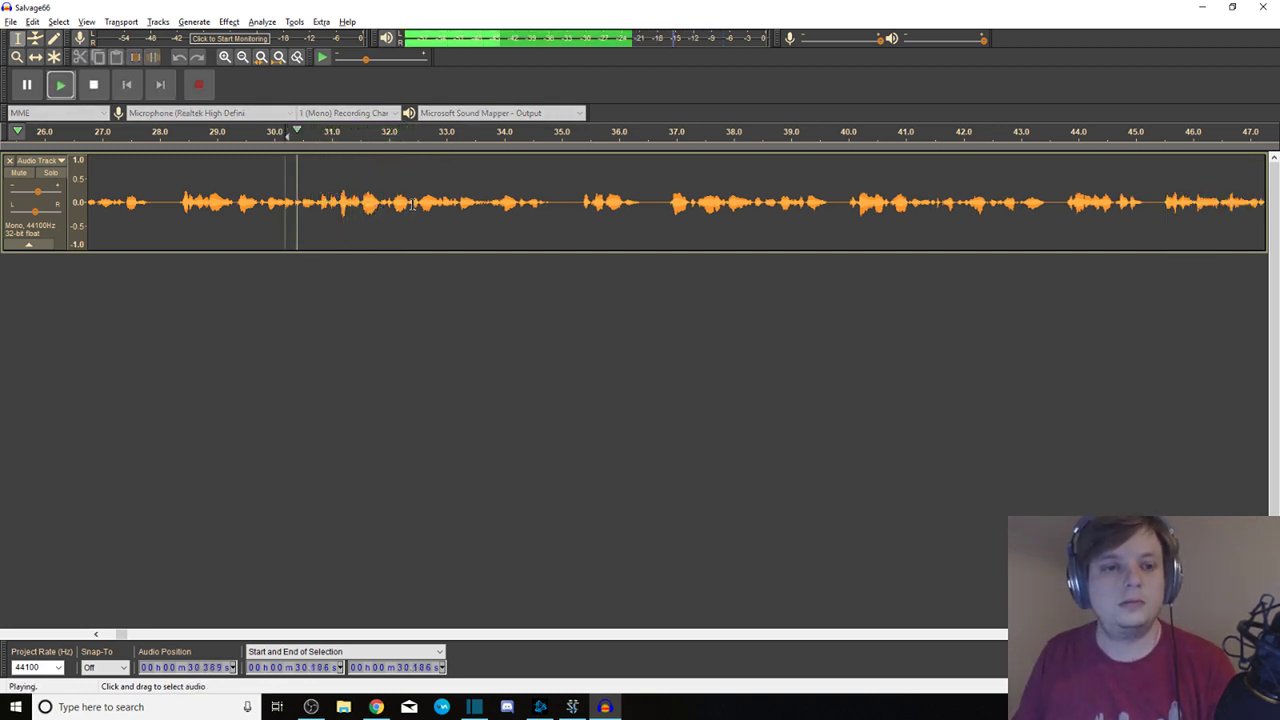
Delete the pause from about 20.39 to 20.78 s, just before the phrase at about 20.9 s
left_click_drag(177, 186, 5, 215)
key("space")
left_click(600, 177)
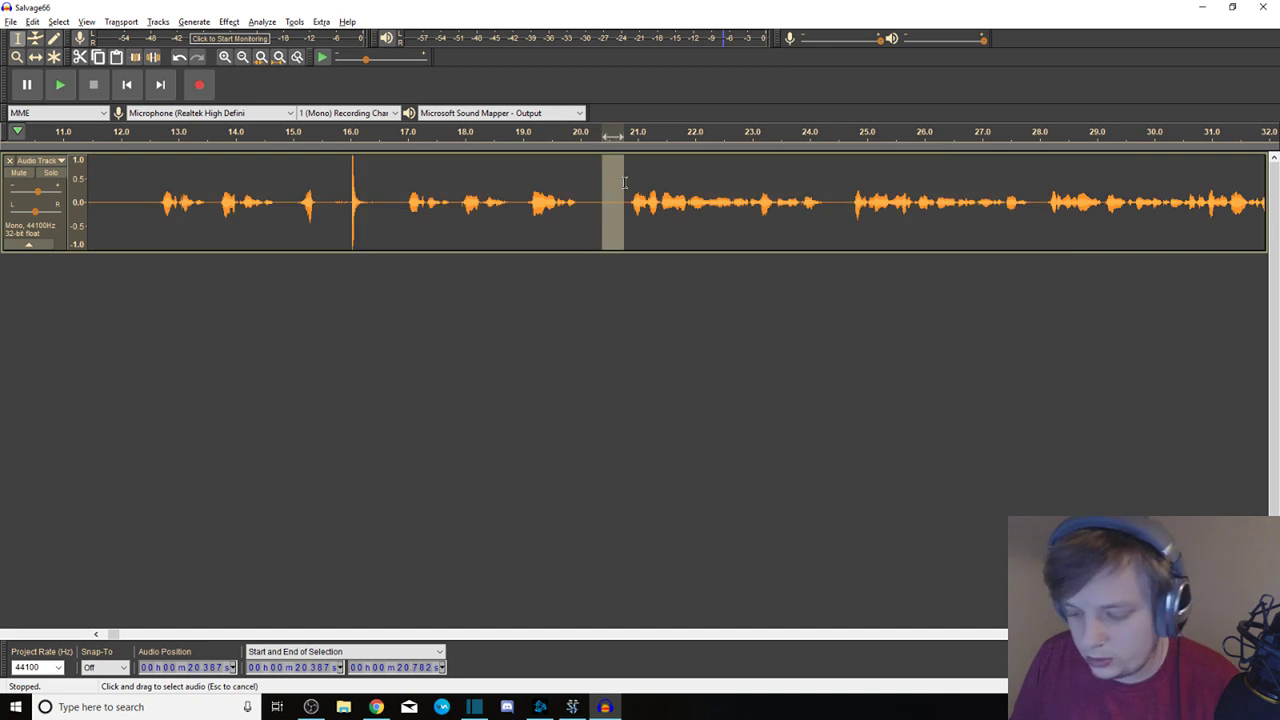
key("space")
Delete the section containing the noise spike at about 16 s and the short unwanted phrases just before it
left_click_drag(405, 187, 260, 190)
left_click_drag(493, 185, 18, 233)
key("space")
key("Delete")
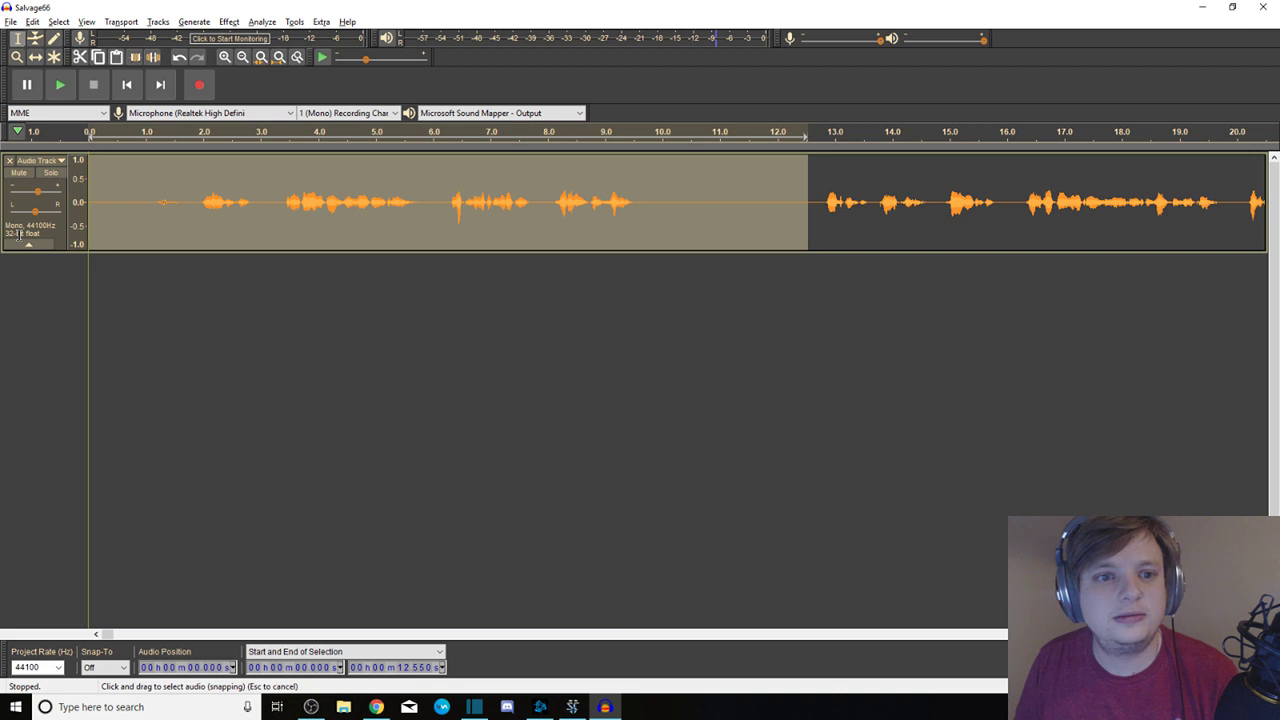
Delete the small noise from about 1.1 to 1.9 s and play the track from the start
left_click_drag(195, 197, 152, 195)
key("space")
key("Delete")
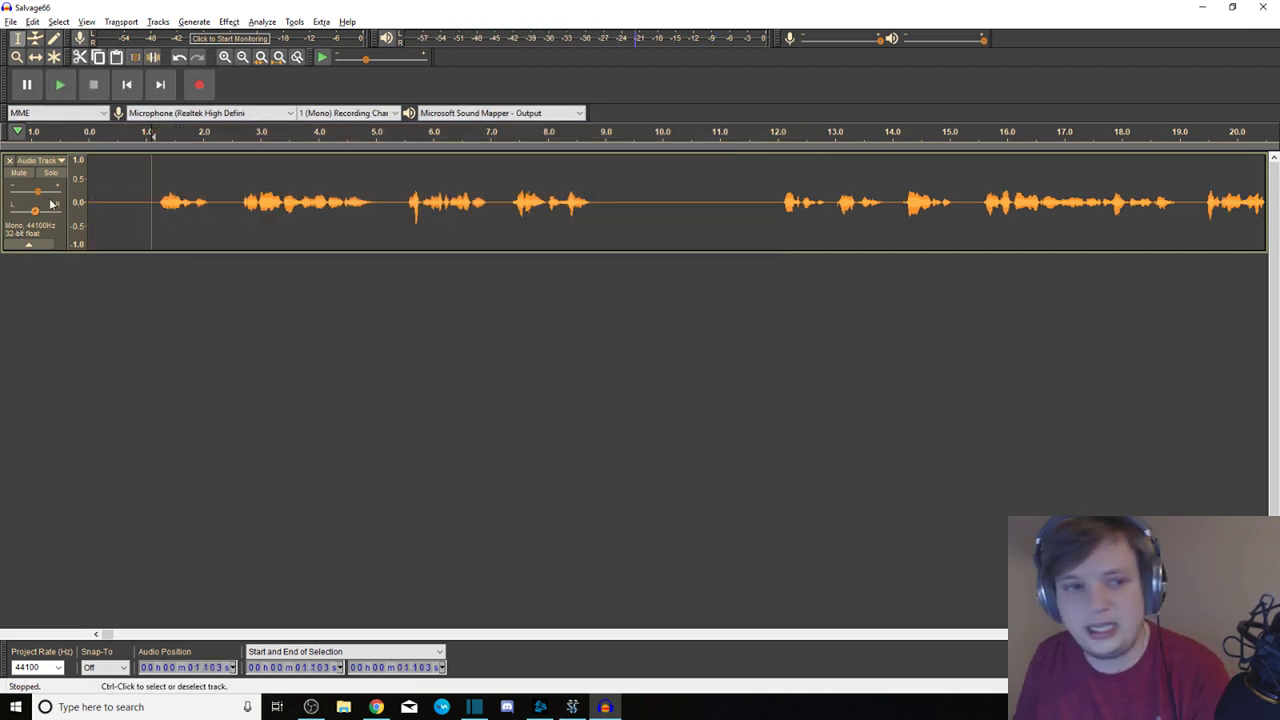
left_click(90, 204)
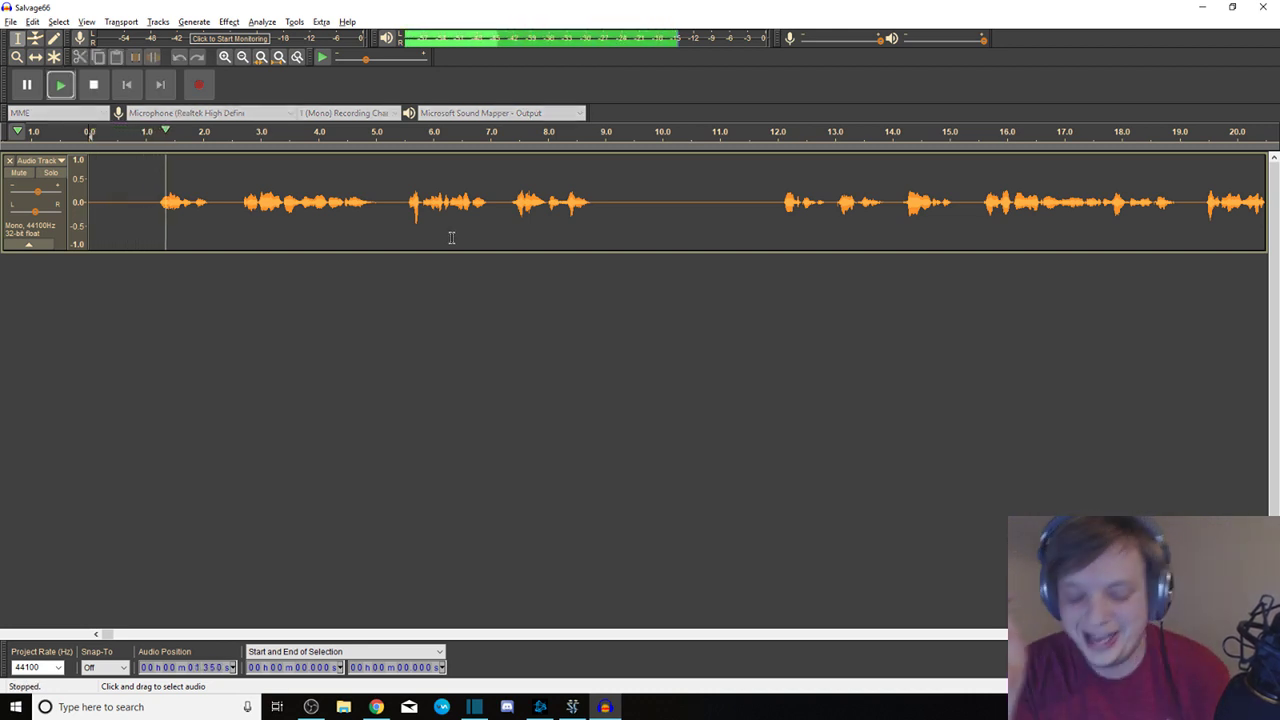
key("space")
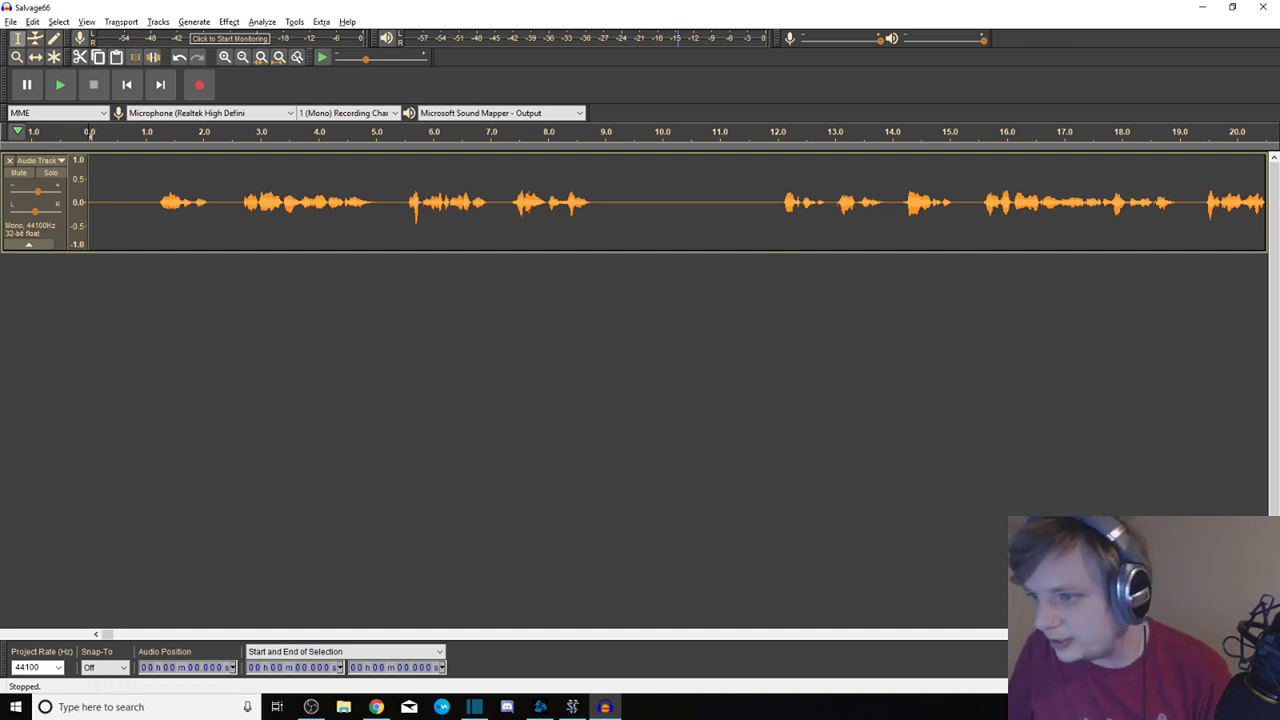
Switch to OBS Studio
key("alt+Tab")
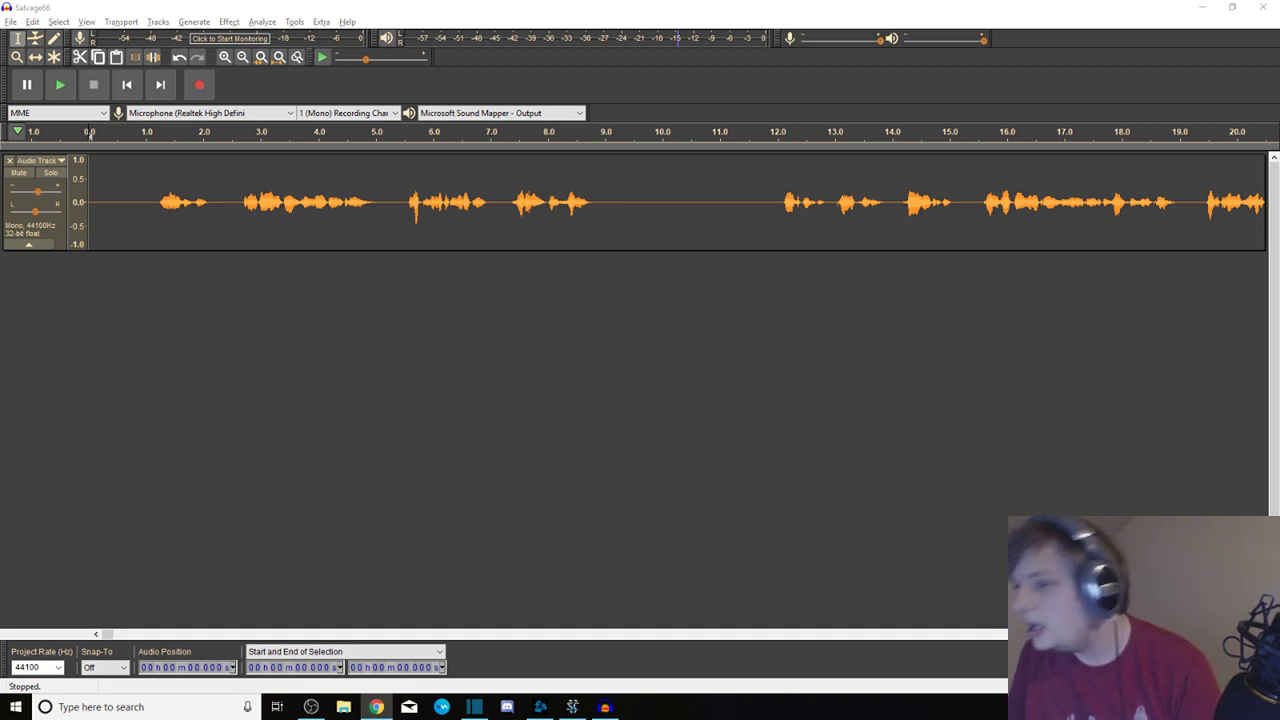
left_click_drag(1095, 18, 786, 129)
double_click(786, 129)
key("alt+Tab")
key("alt+Tab")
key("alt+Tab")
key("alt+Tab")
key("alt+Tab")
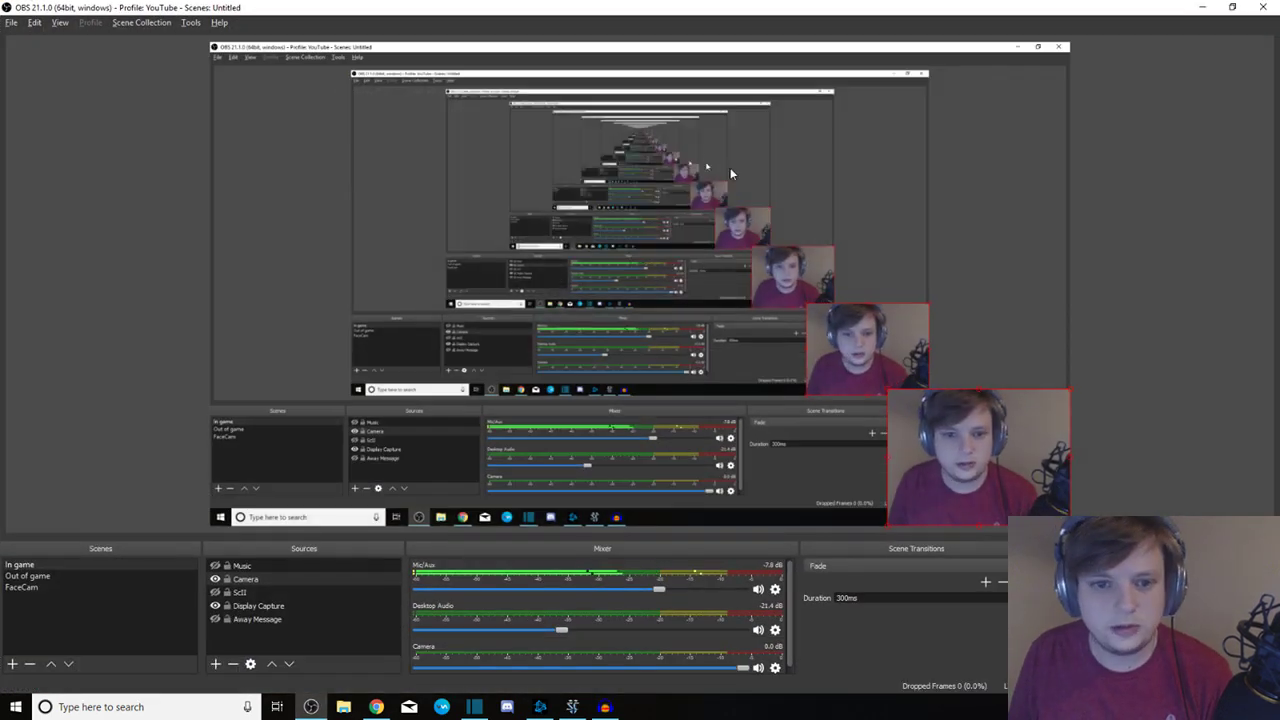
left_click(610, 338)
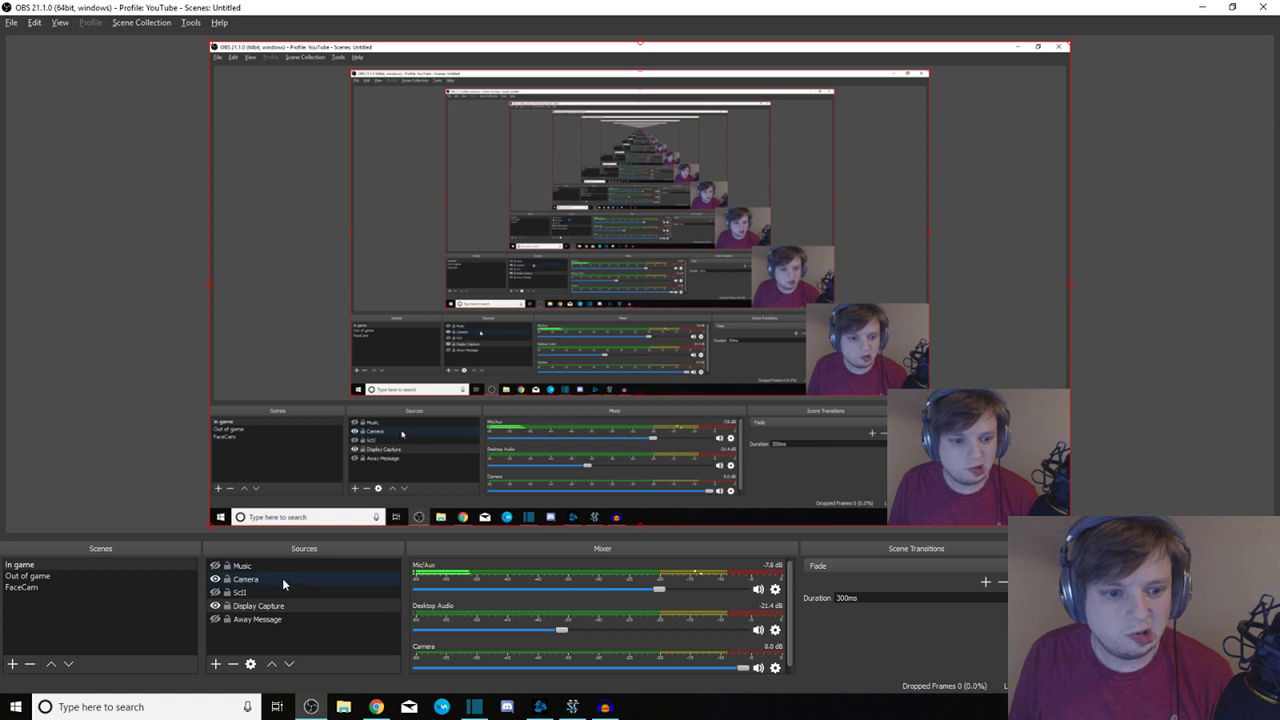
left_click(251, 666)
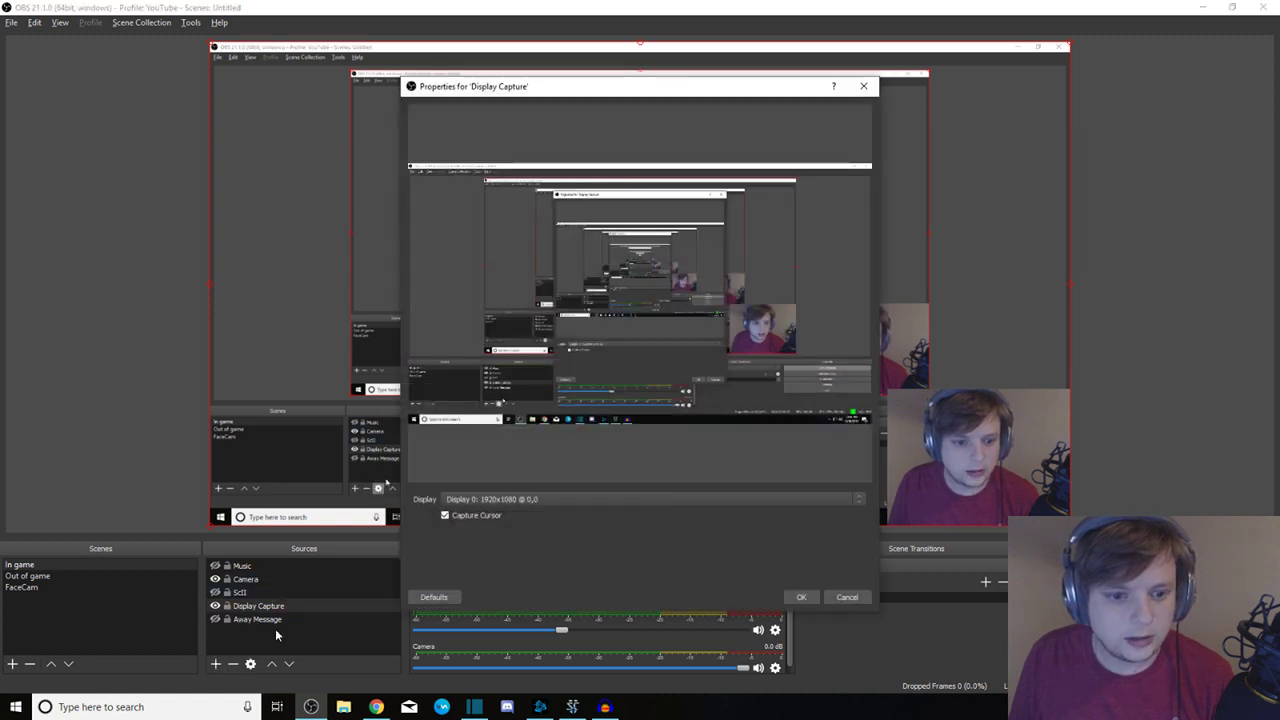
left_click(529, 500)
left_click(531, 511)
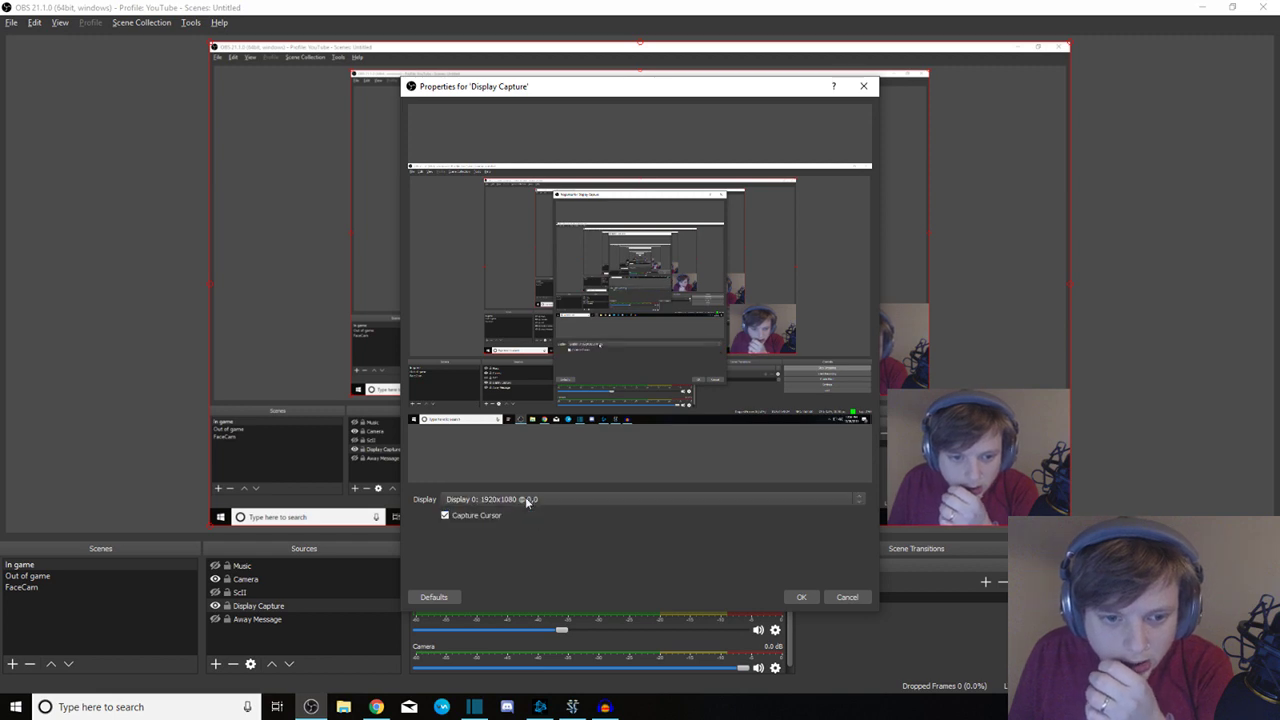
left_click(850, 600)
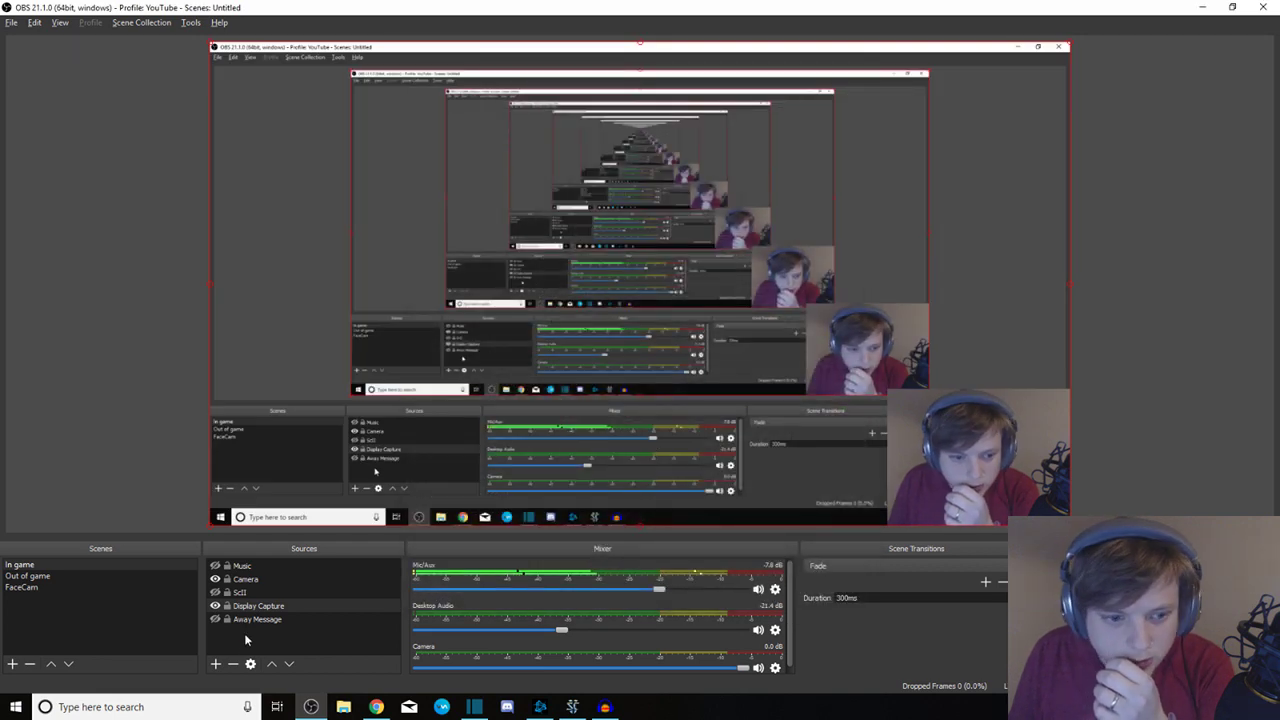
Add a new display capture source named TimeStamp to the In game scene
left_click(215, 664)
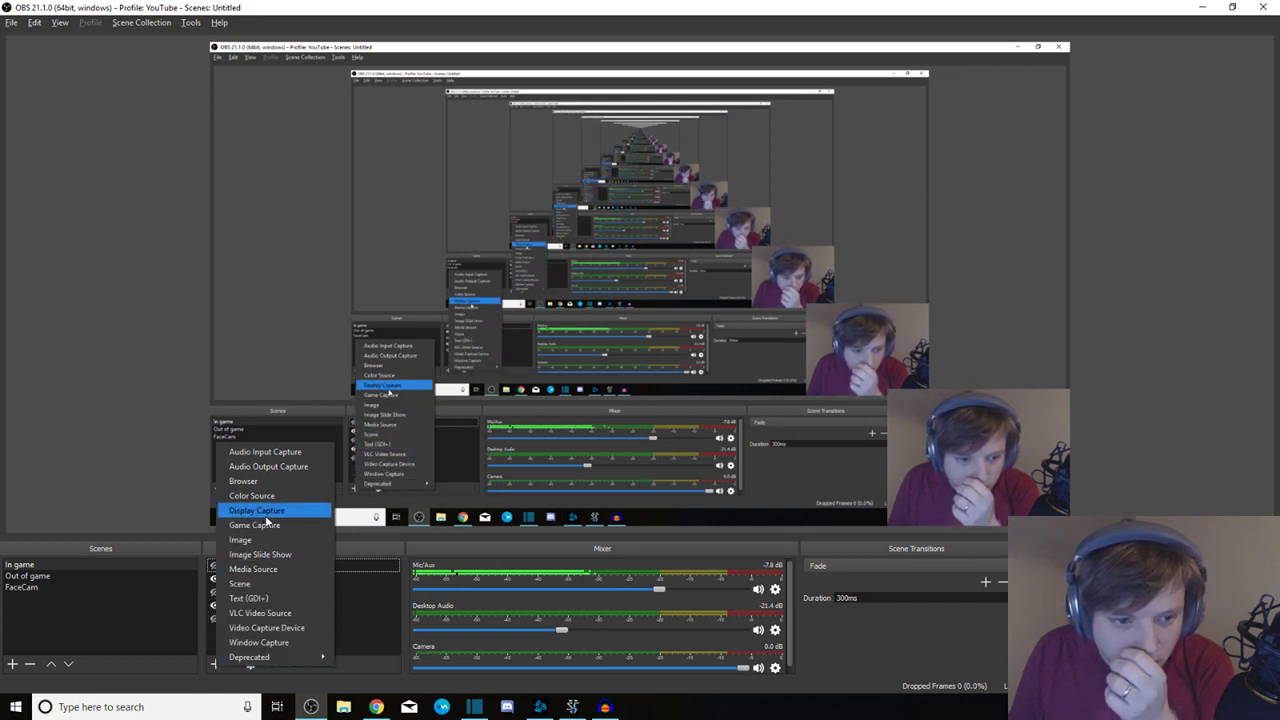
left_click(267, 512)
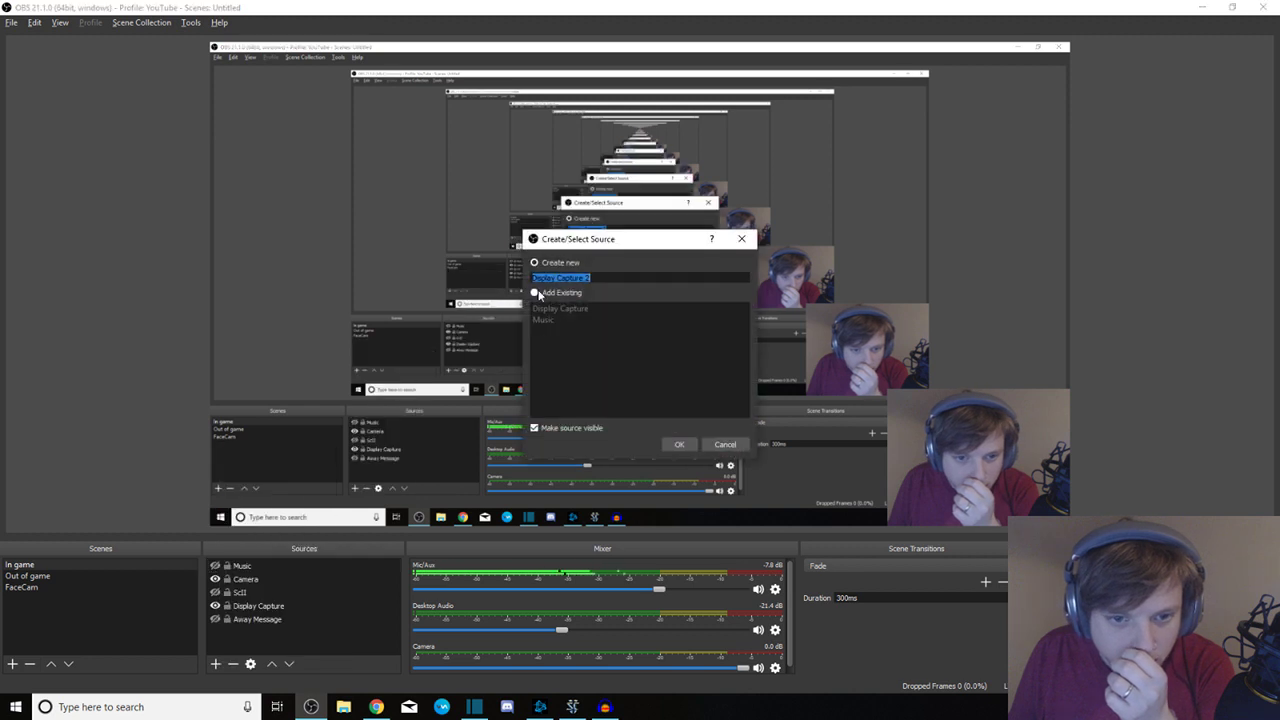
key("BackSpace")
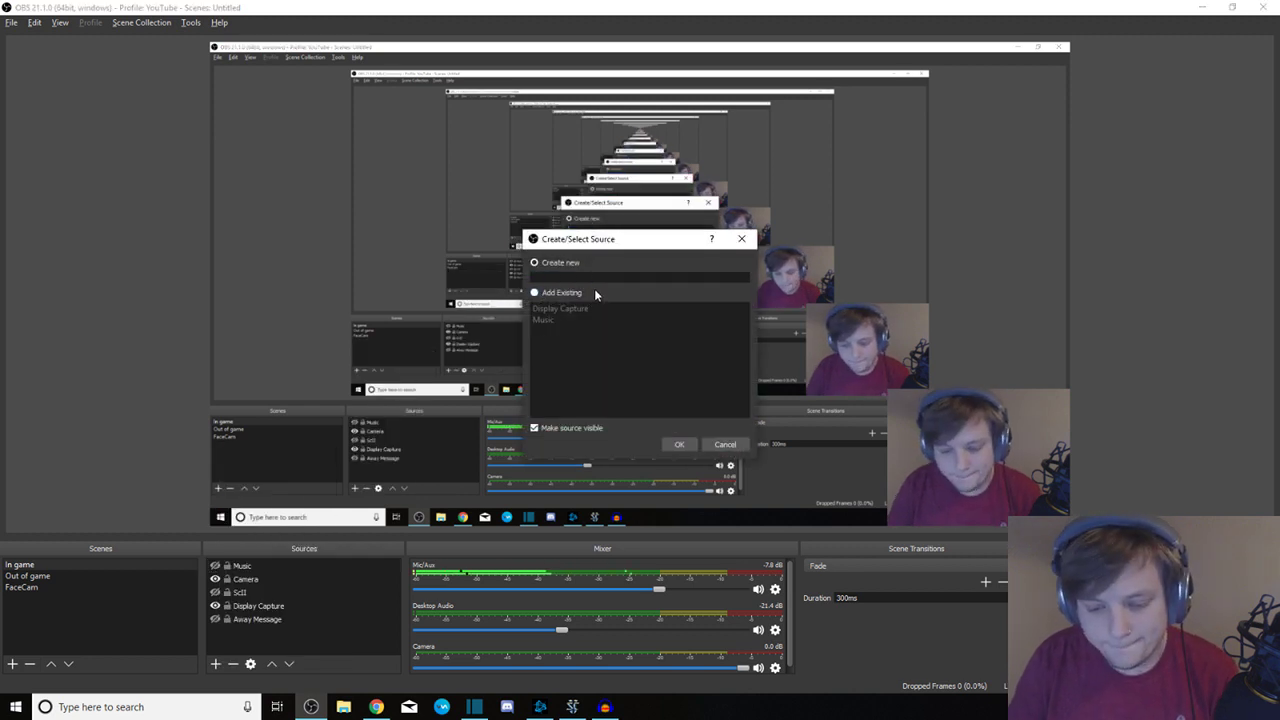
type("TimeSTamp")
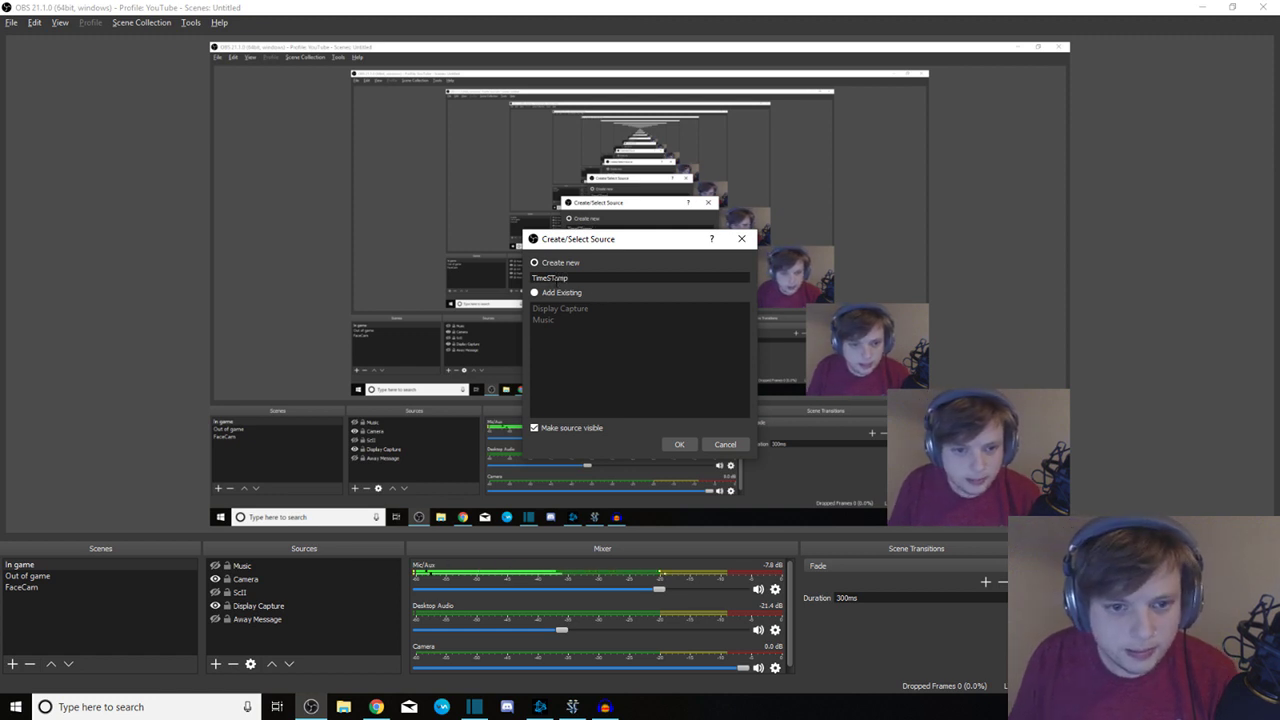
key("BackSpace")
key("BackSpace")
key("BackSpace")
key("BackSpace")
type("tamp")
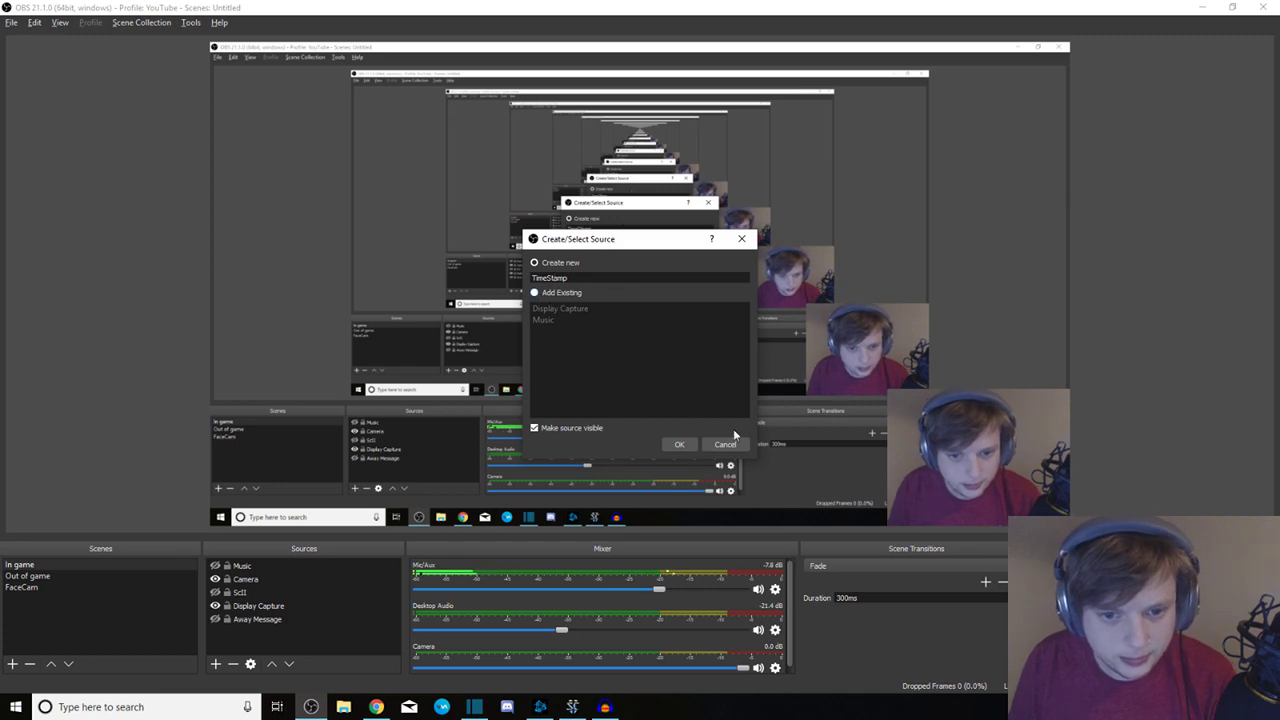
left_click(680, 445)
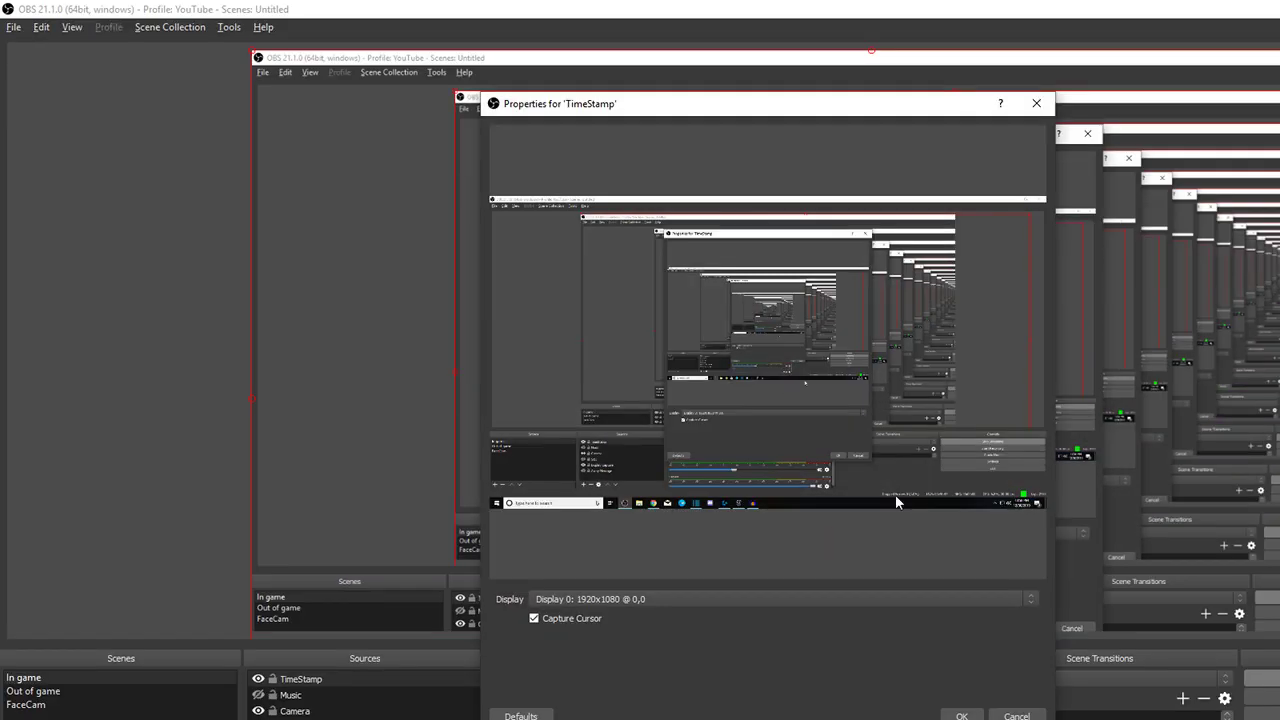
Review the display options for the TimeStamp source and cancel its properties dialog
left_click_drag(725, 119, 748, 74)
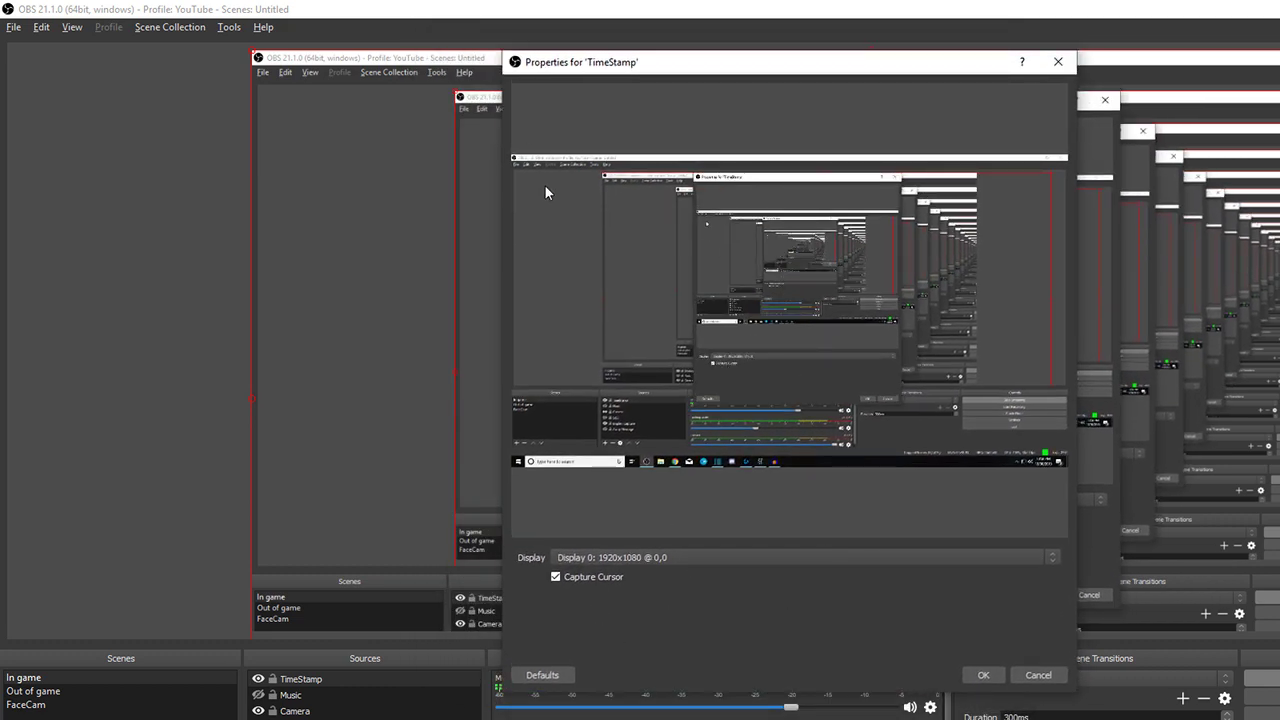
left_click(638, 557)
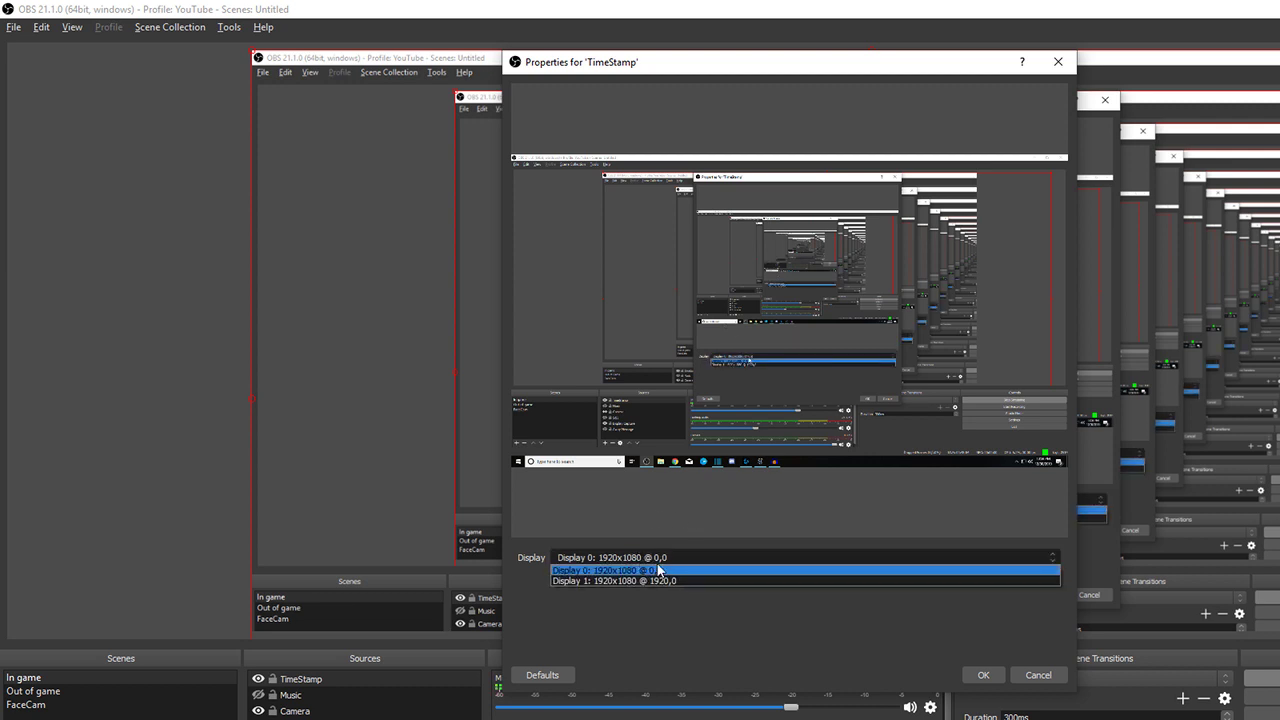
left_click(657, 569)
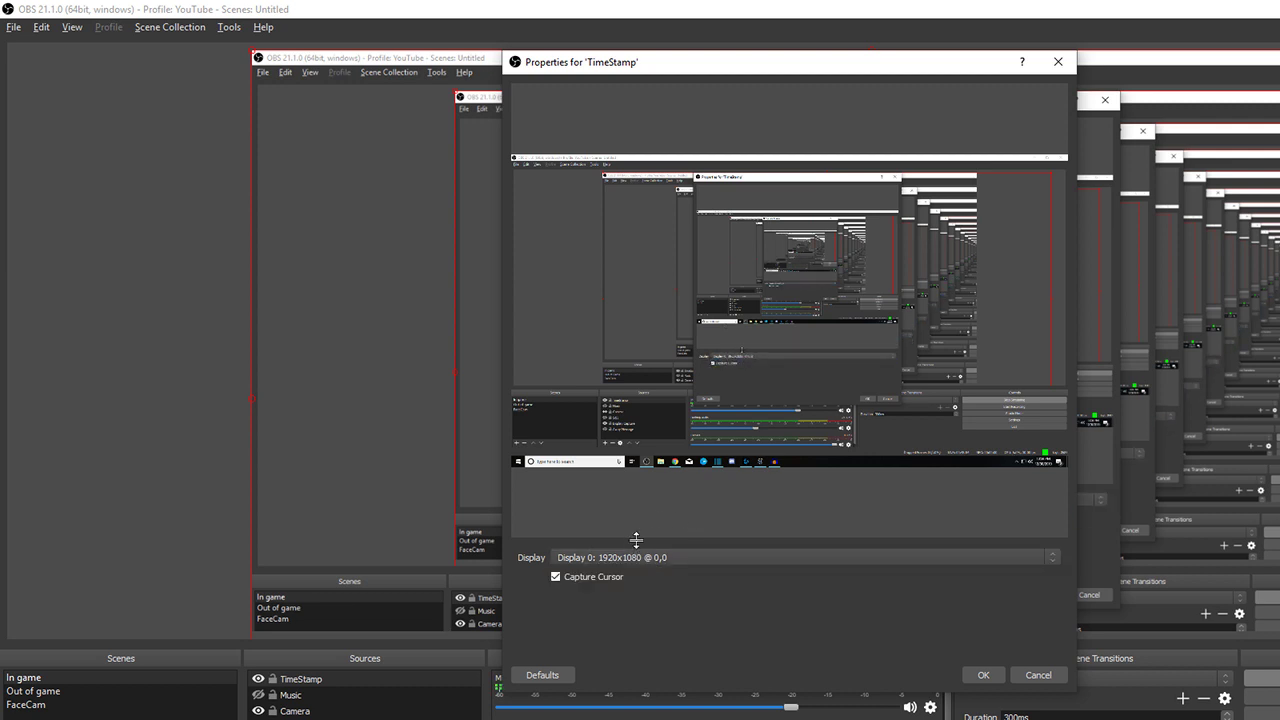
left_click(1040, 677)
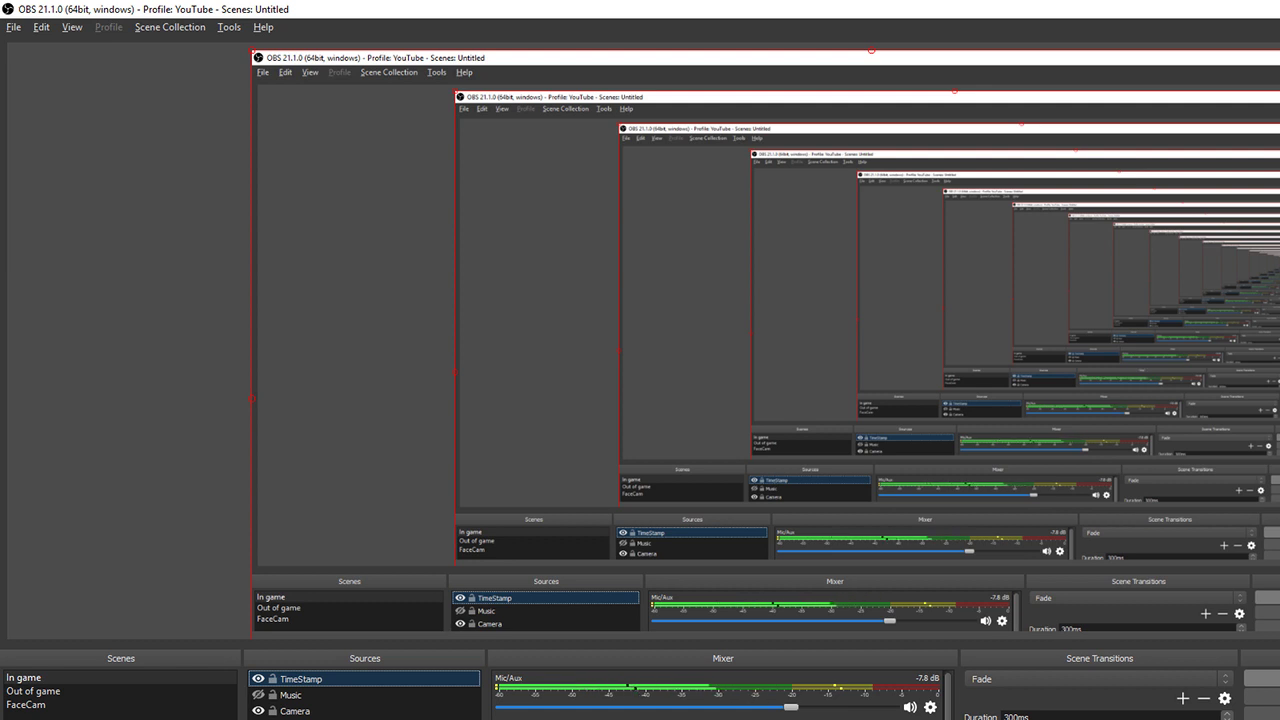
Add a window capture source named Audacity that captures the Audacity window
left_click(262, 718)
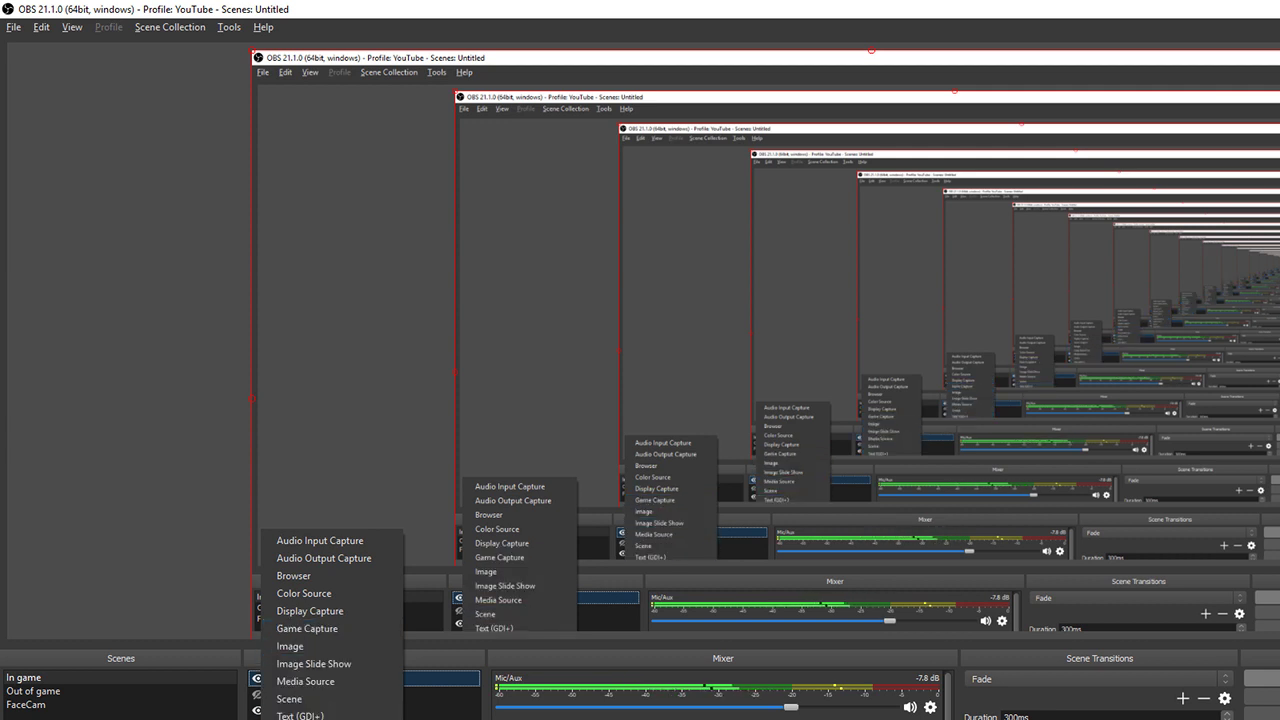
left_click(300, 719)
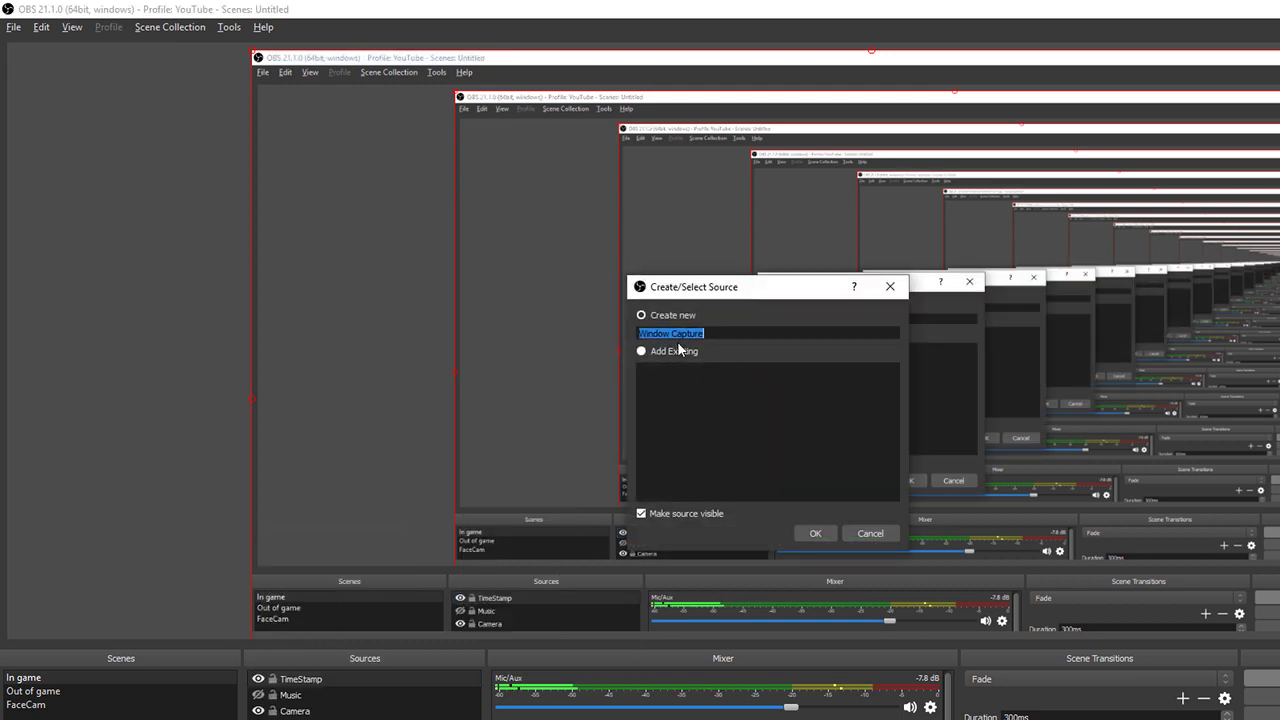
key("BackSpace")
type("Audacity")
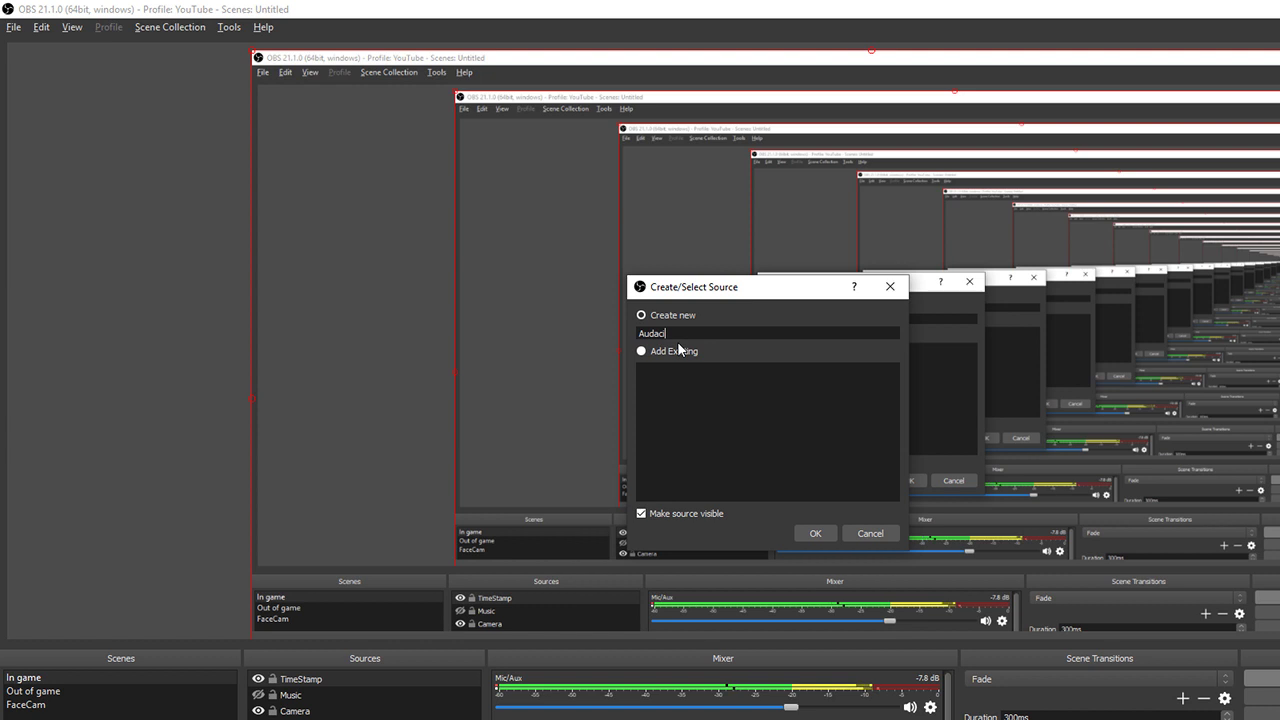
left_click(818, 531)
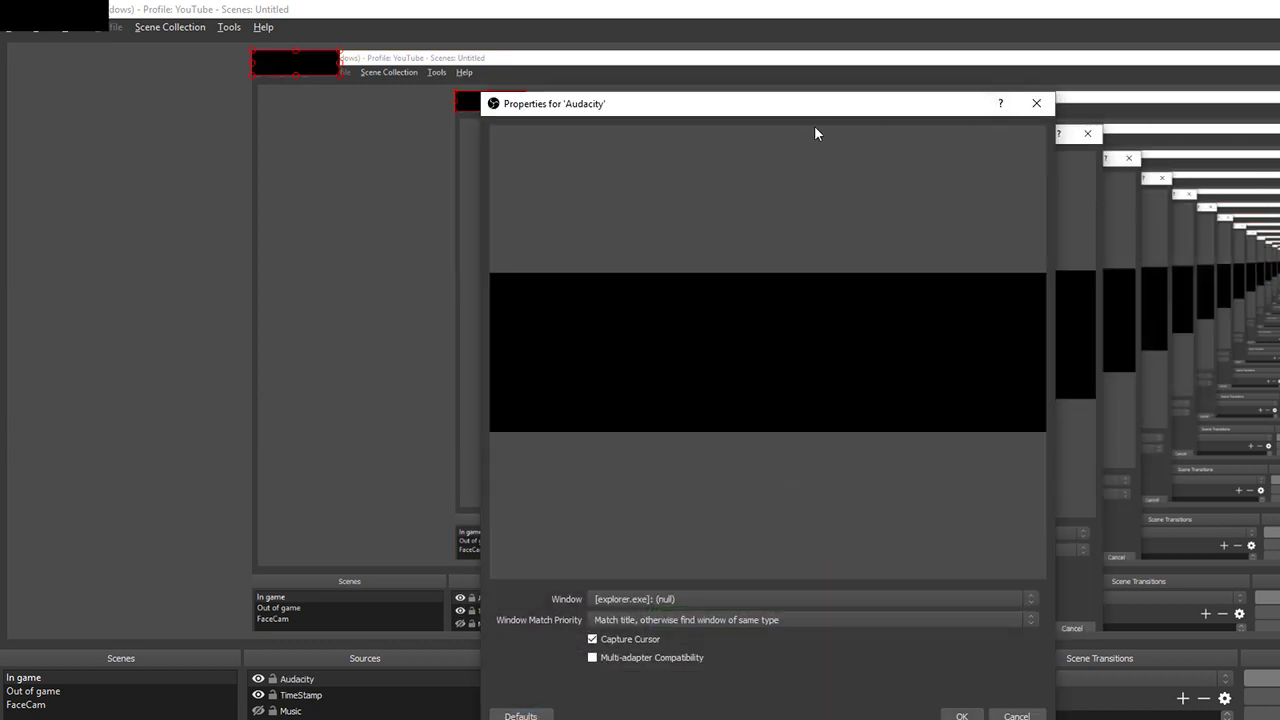
left_click(656, 601)
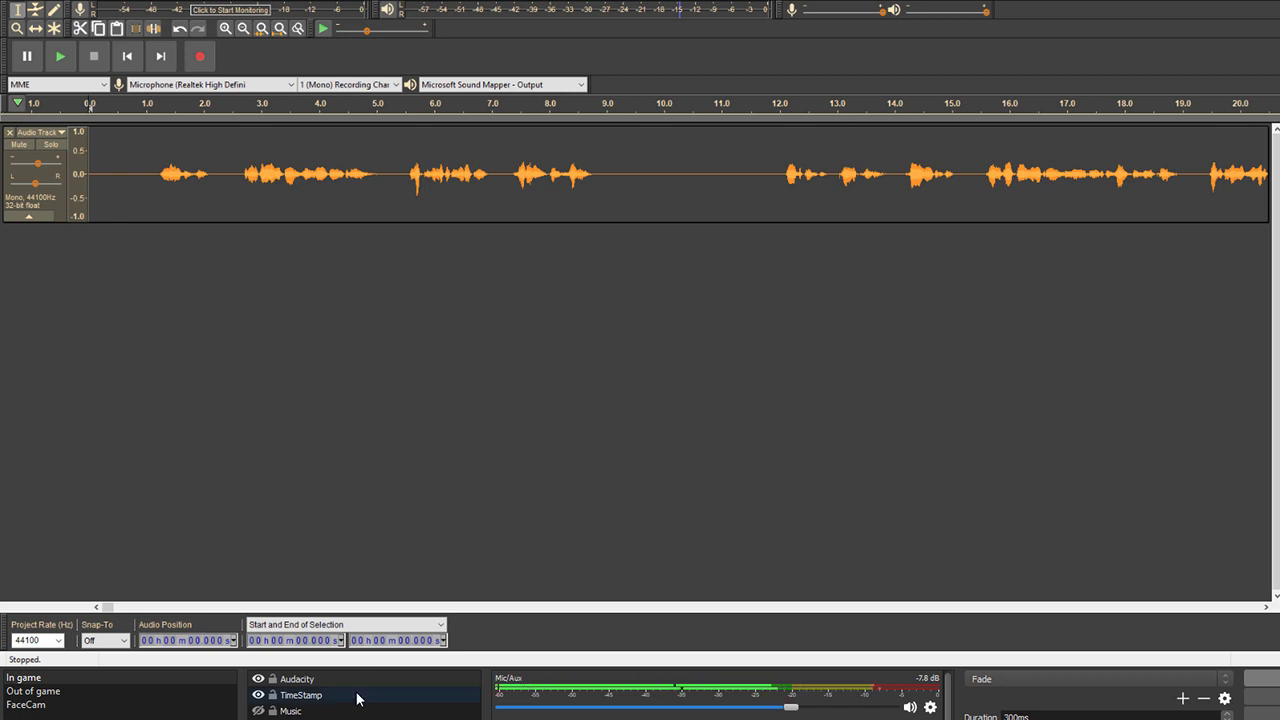
left_click(300, 685)
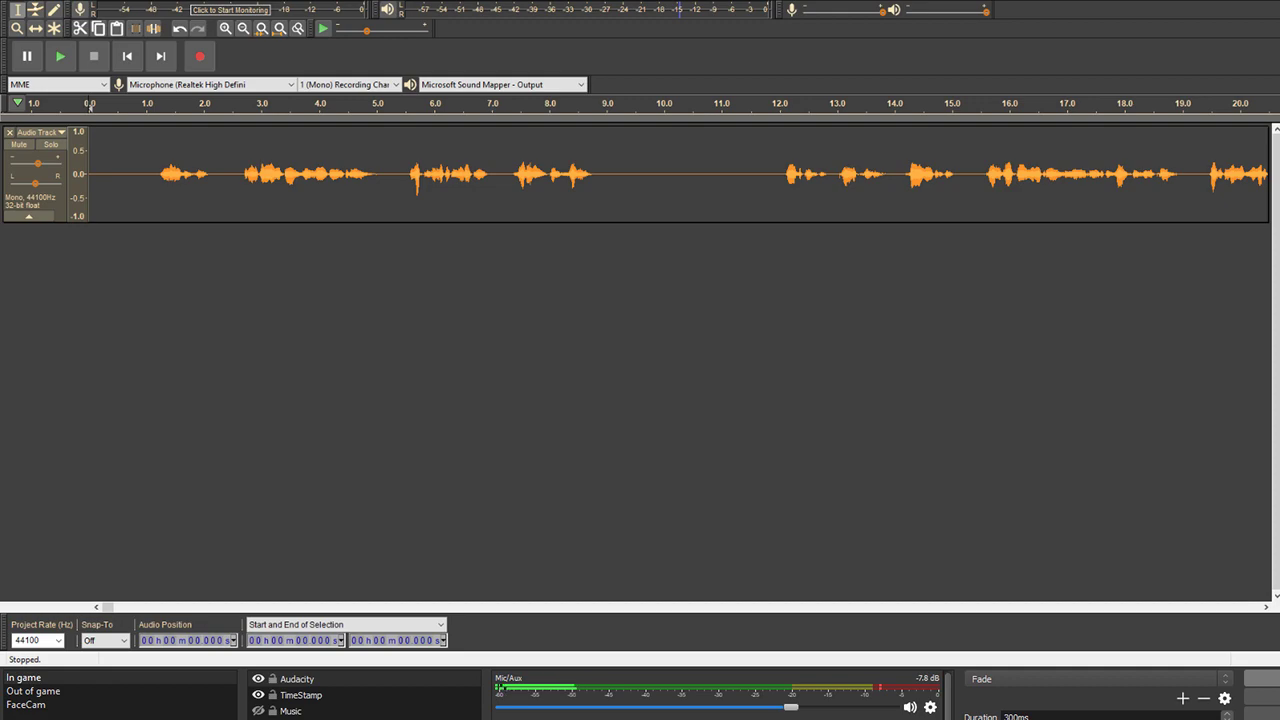
Switch back to Audacity and play the track from about 3.6 s
key("alt+Tab")
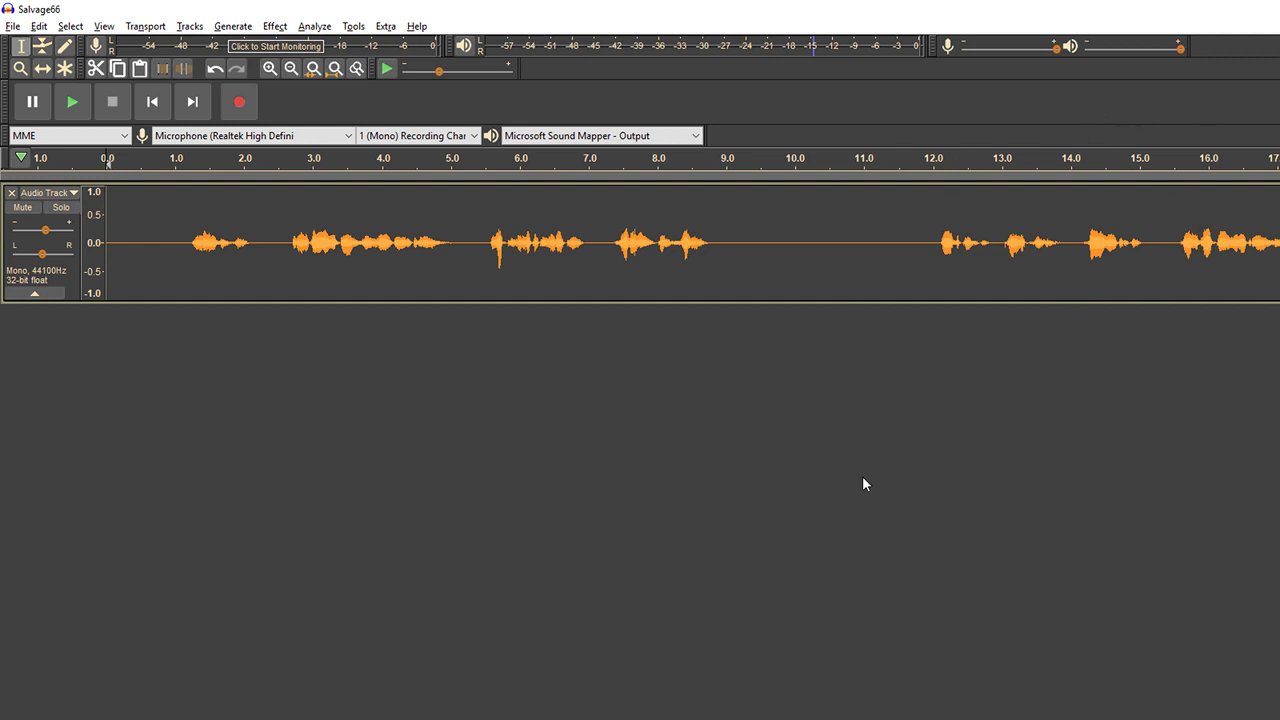
left_click(14, 26)
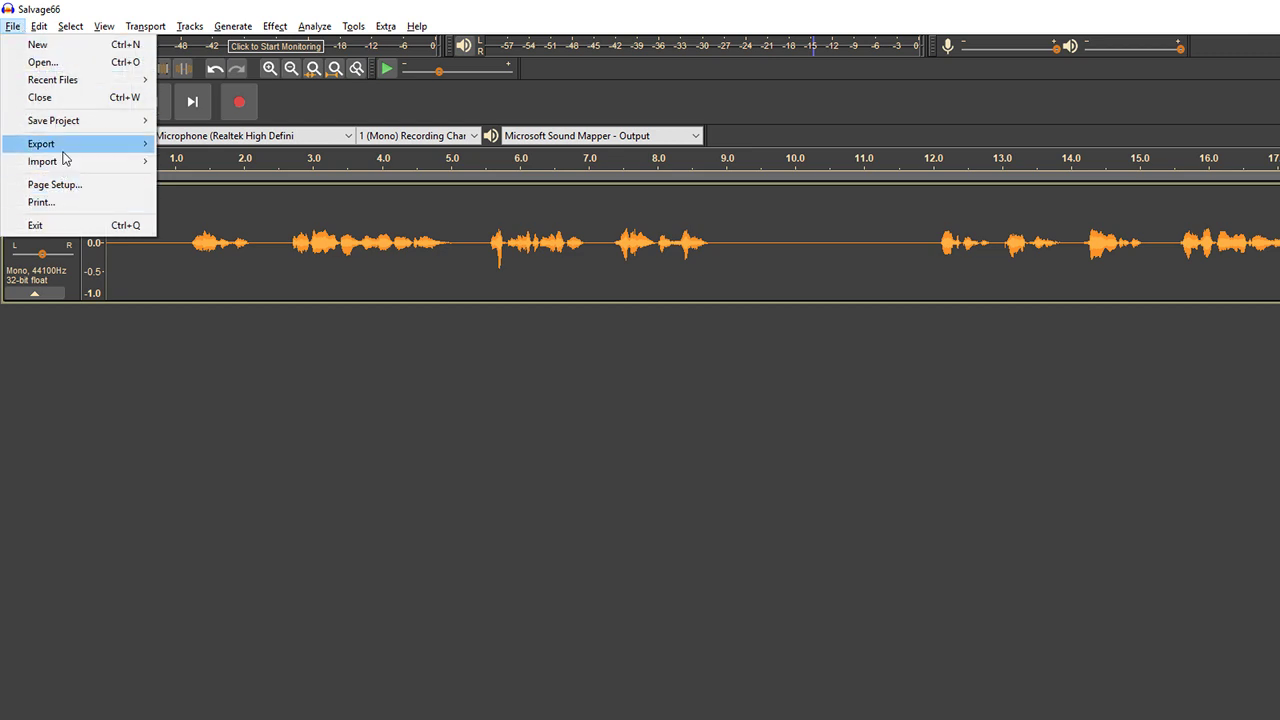
mouse_move(40, 28)
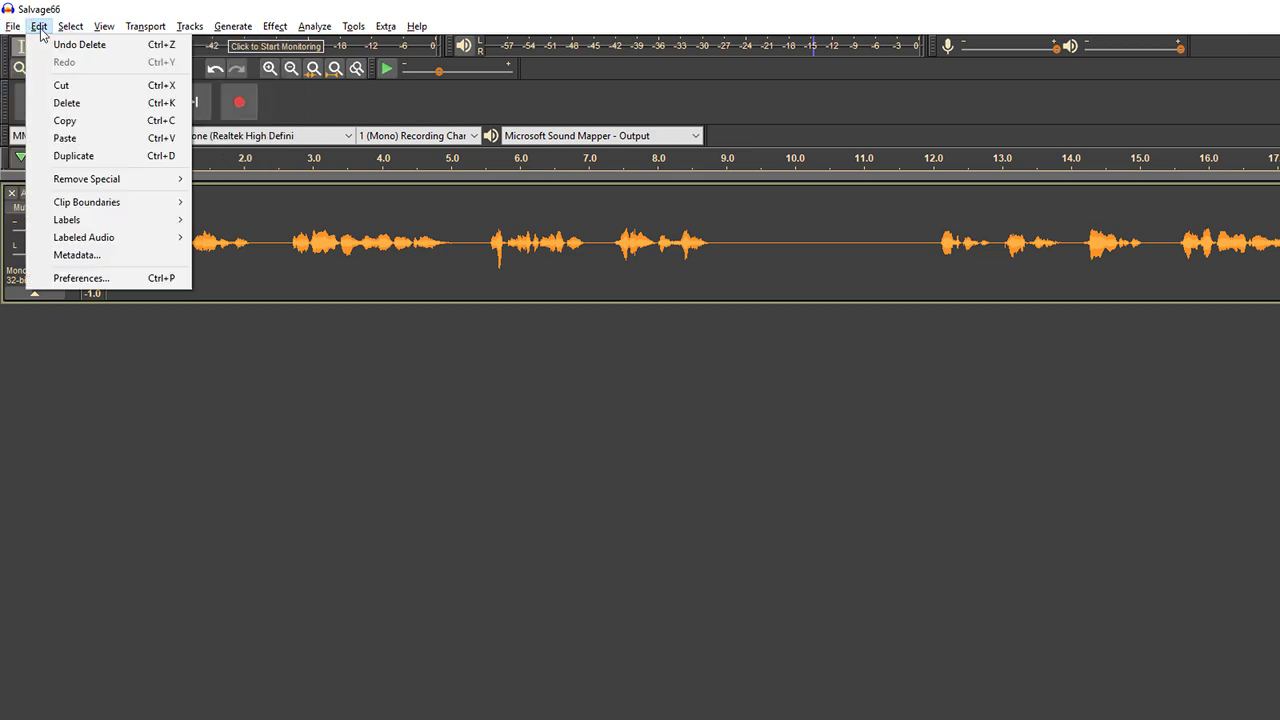
left_click(357, 166)
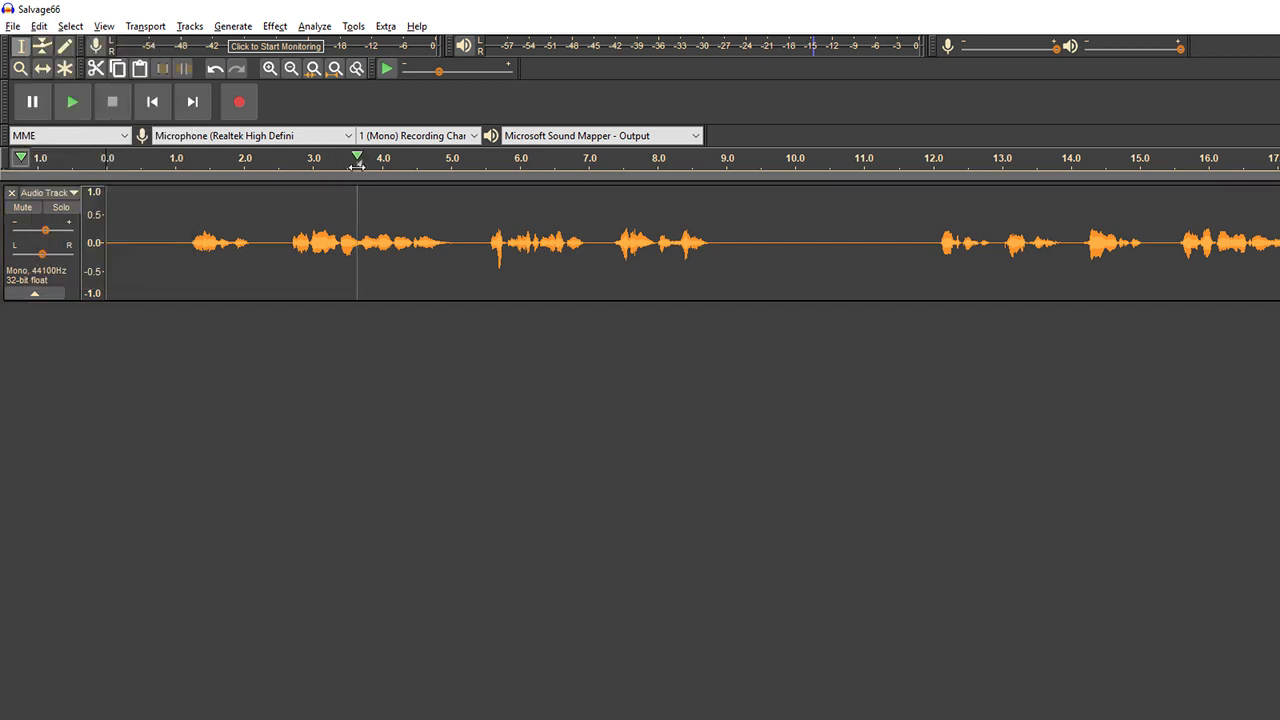
left_click(357, 166)
Stop playback, place the cursor at the start of the track and zoom in one level
left_click_drag(201, 220, 106, 220)
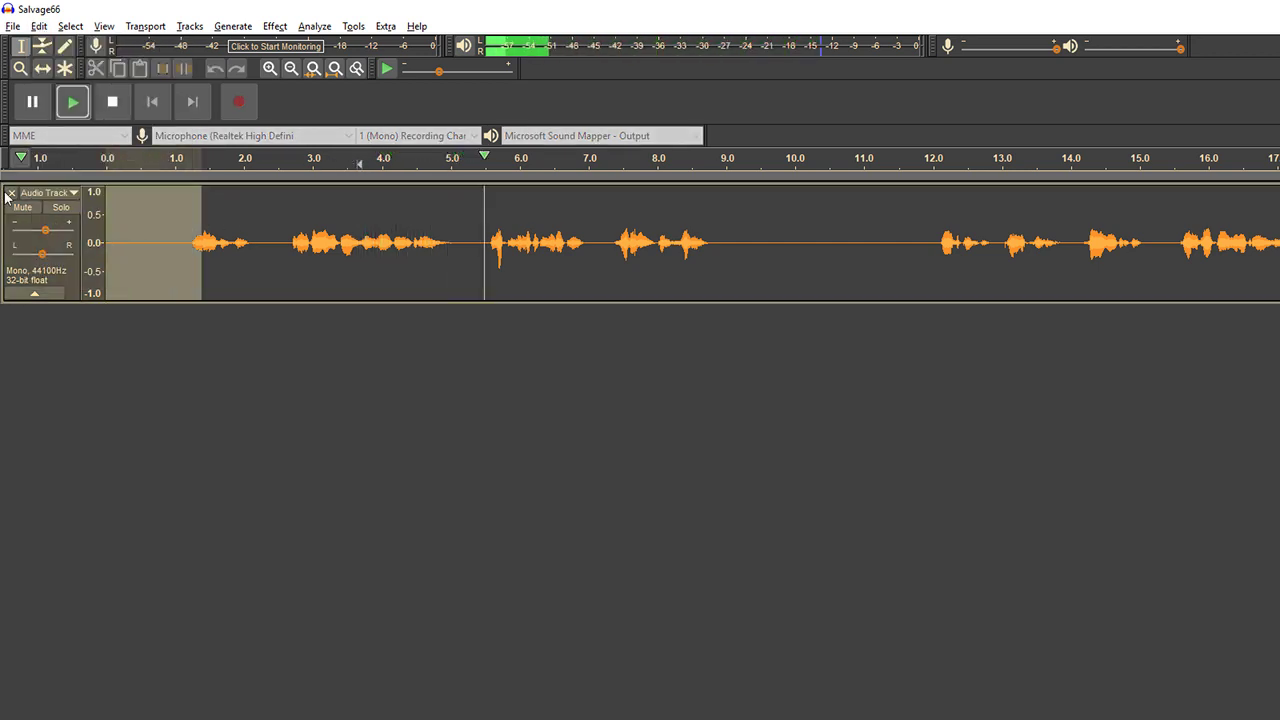
left_click(160, 239)
key("space")
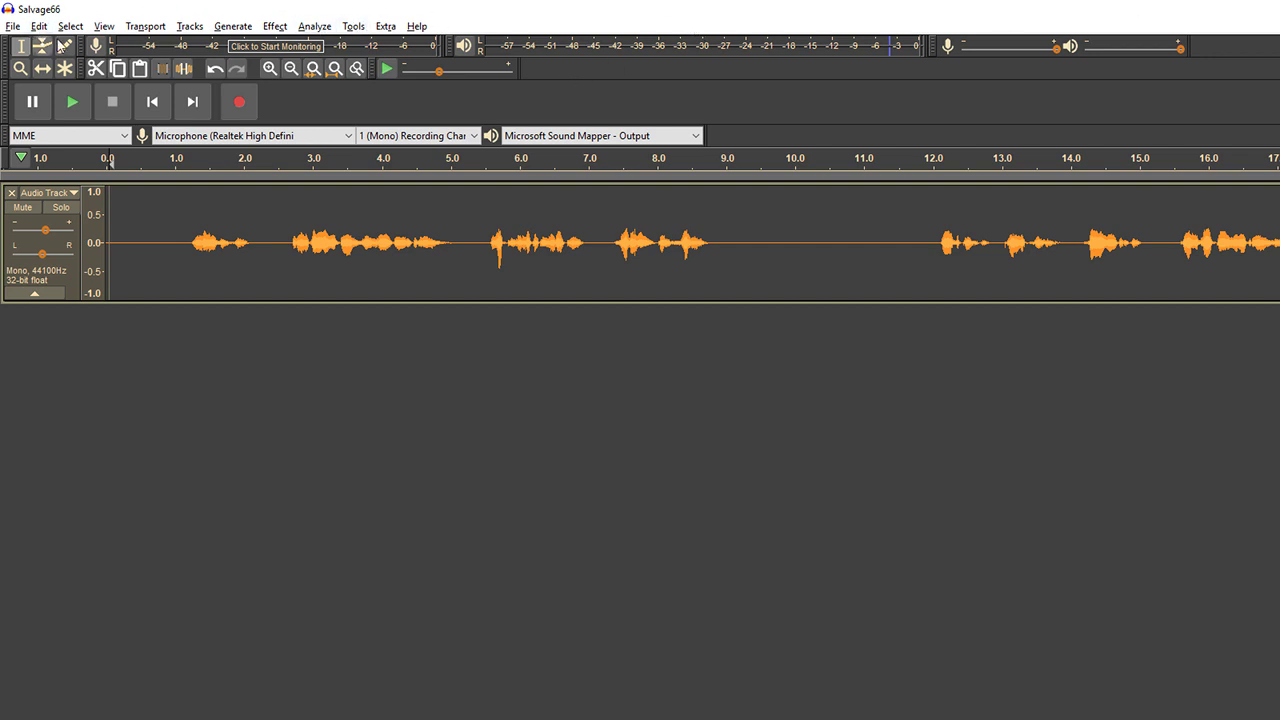
left_click(103, 26)
mouse_move(133, 47)
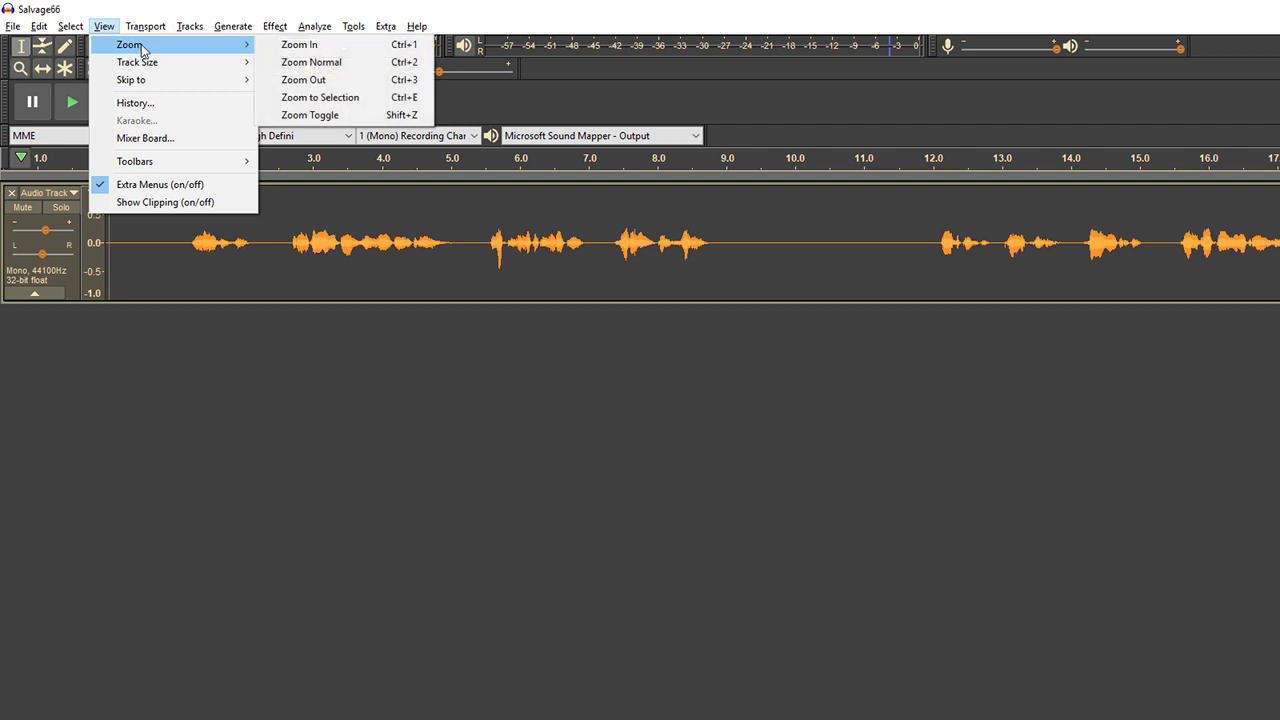
left_click(295, 48)
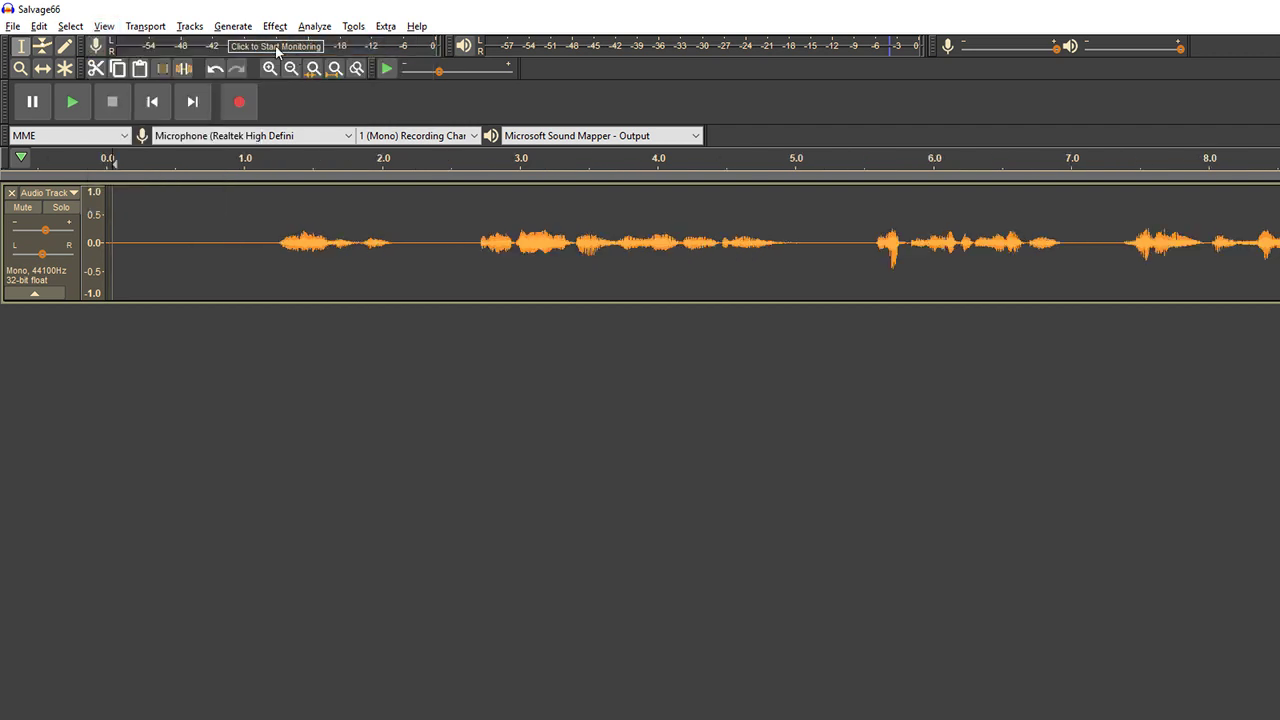
Reset the audio track's timeline to normal zoom
left_click(103, 26)
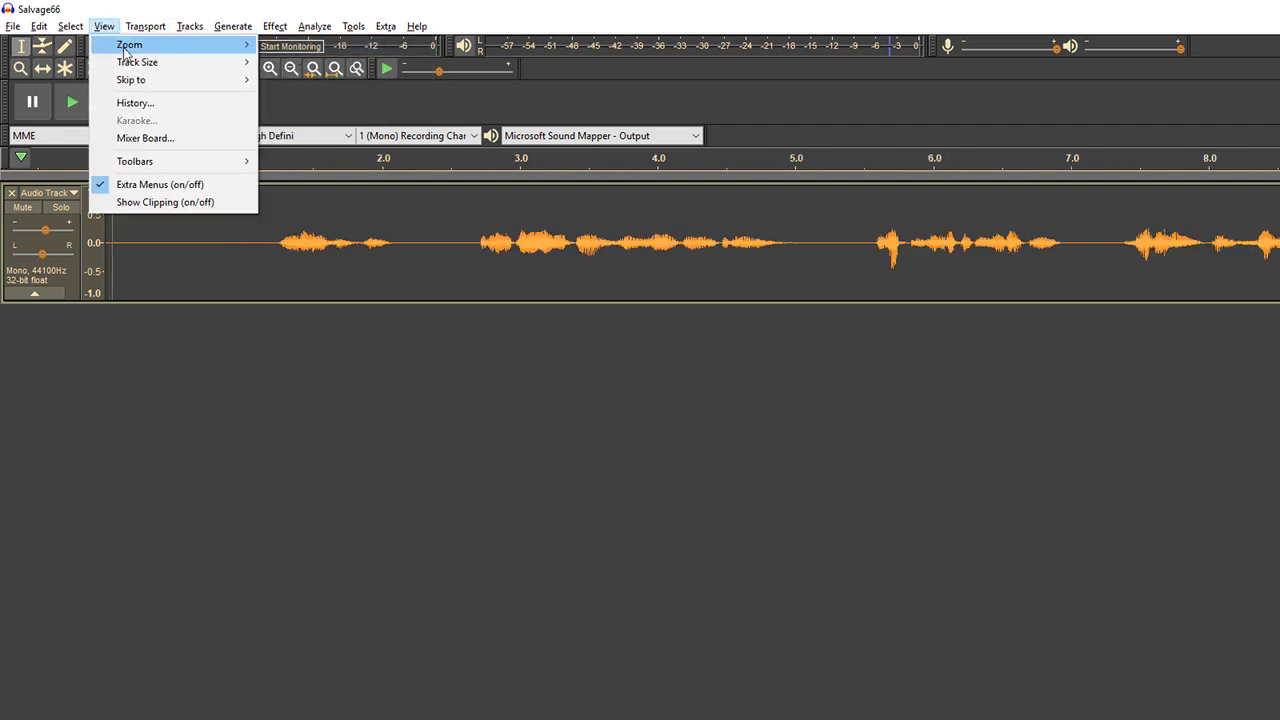
mouse_move(135, 47)
left_click(312, 63)
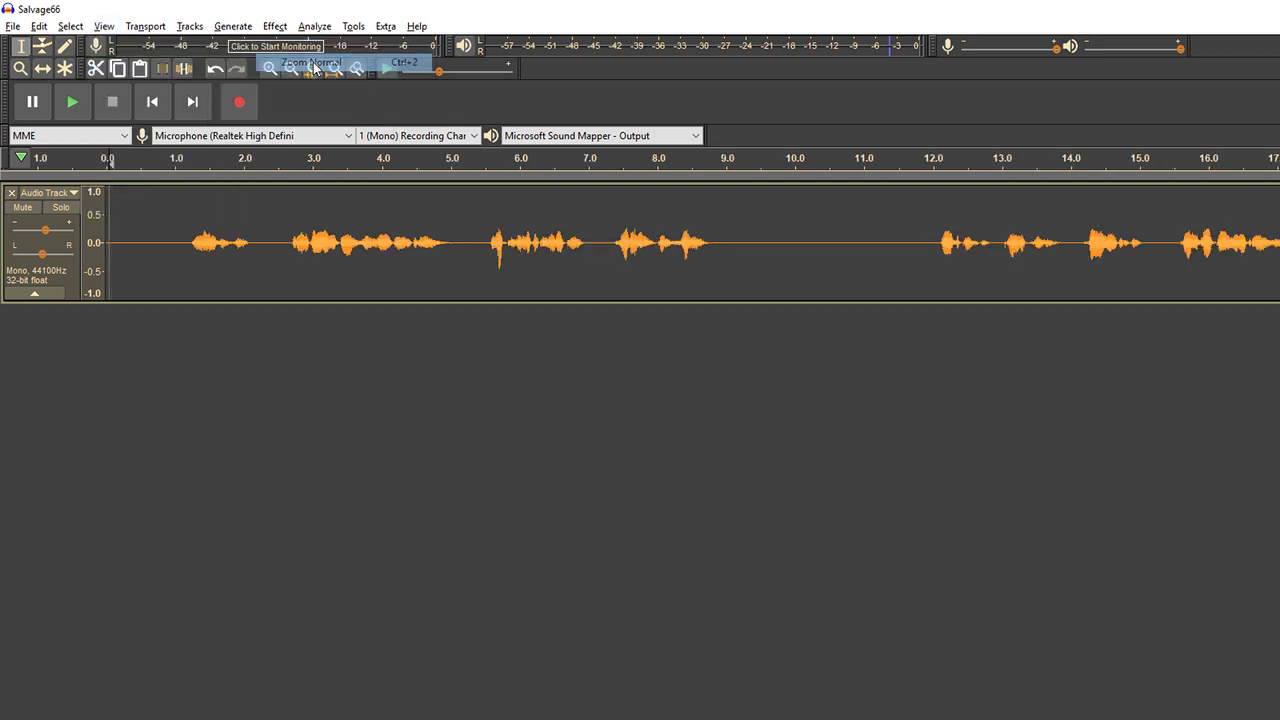
left_click(104, 26)
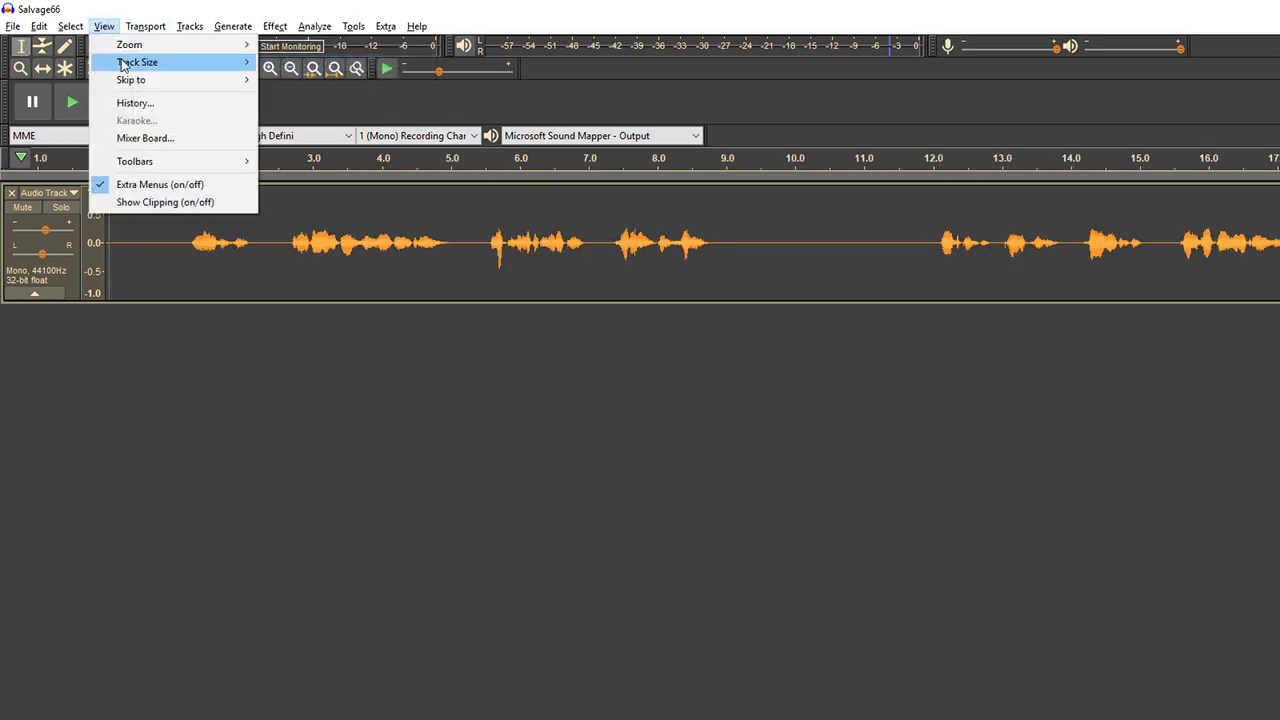
mouse_move(163, 170)
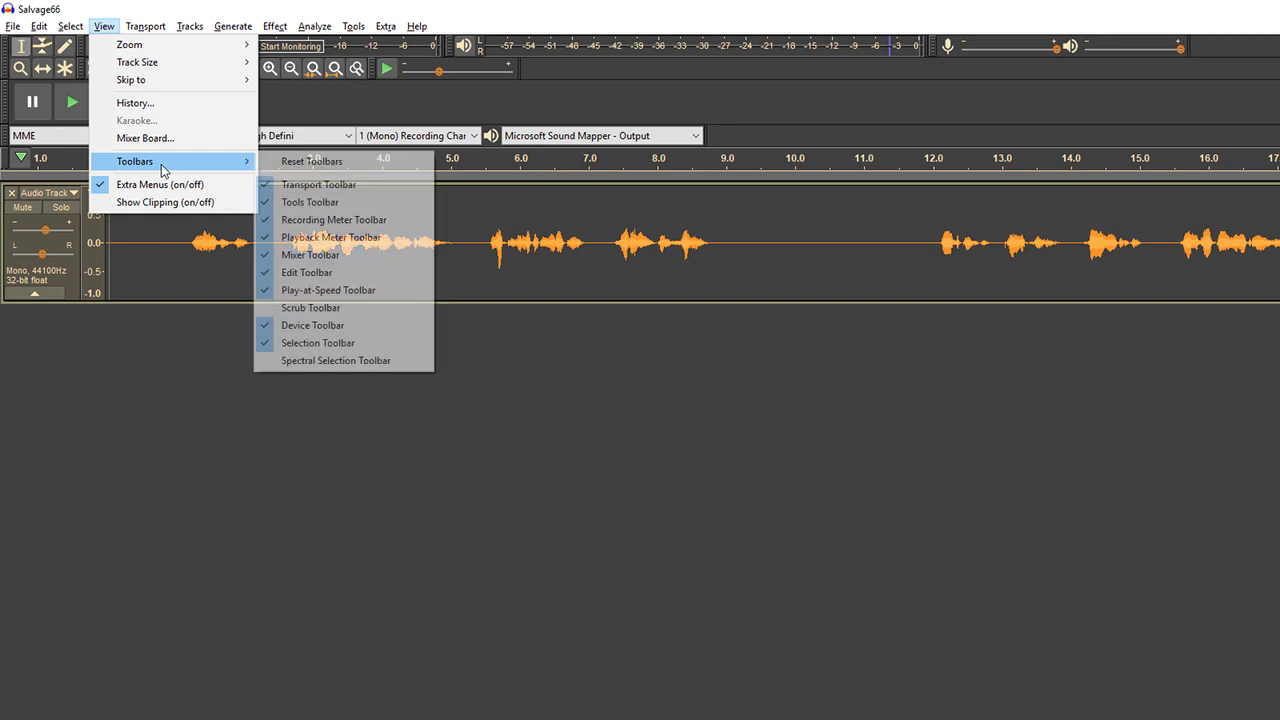
left_click(337, 474)
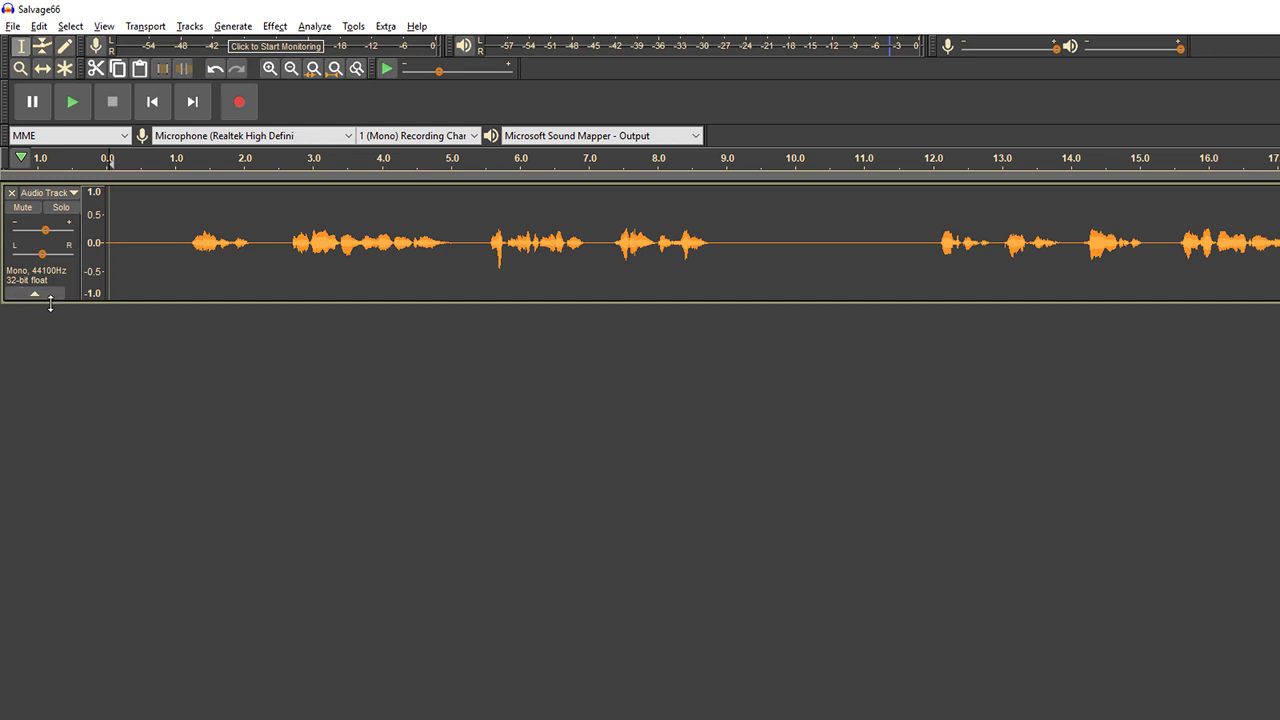
Increase the audio track's height slightly
mouse_move(54, 299)
left_mouse_down()
mouse_move(51, 357)
mouse_move(70, 298)
mouse_move(60, 306)
left_mouse_up()
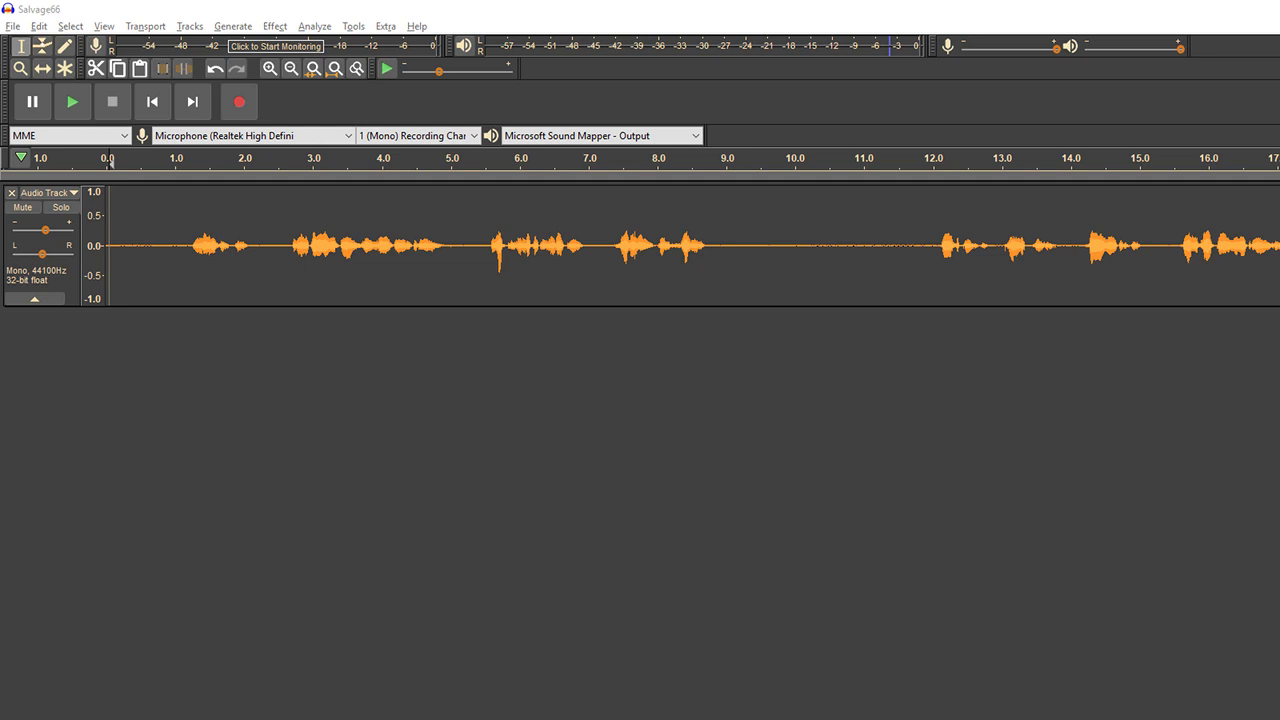
left_click(791, 482)
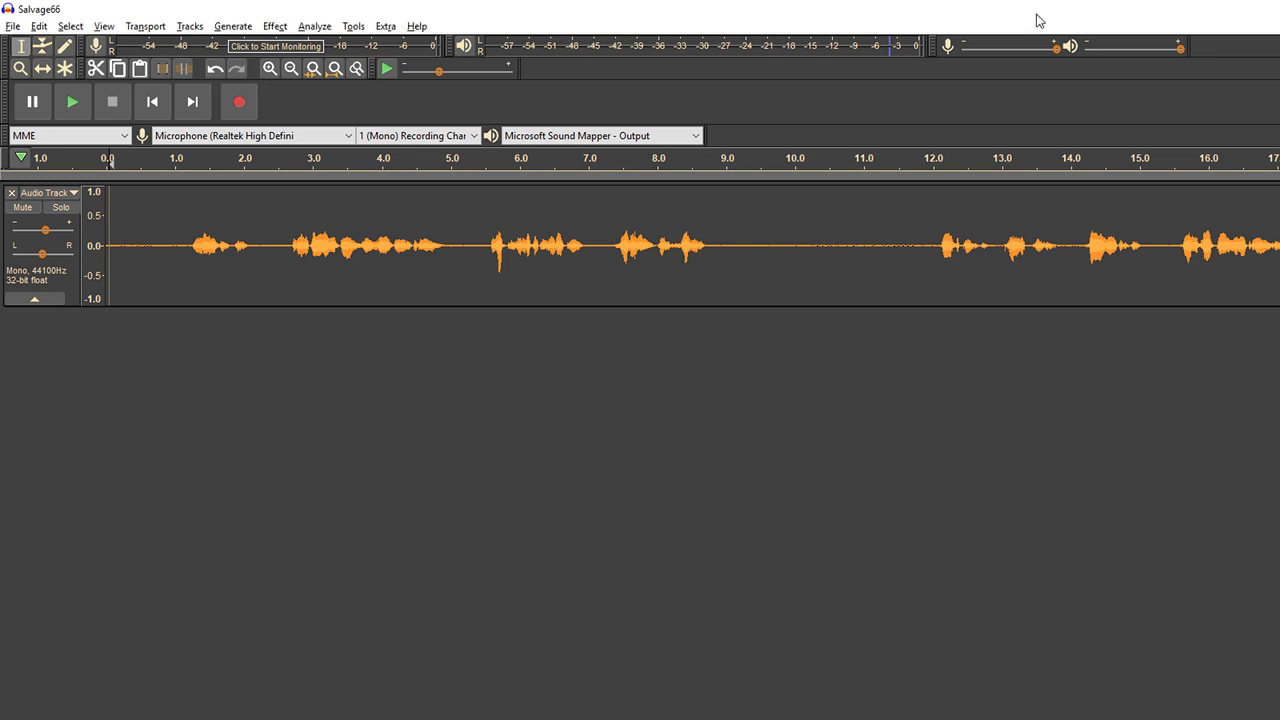
Switch to StarCraft II and exit the game
key("alt+Tab")
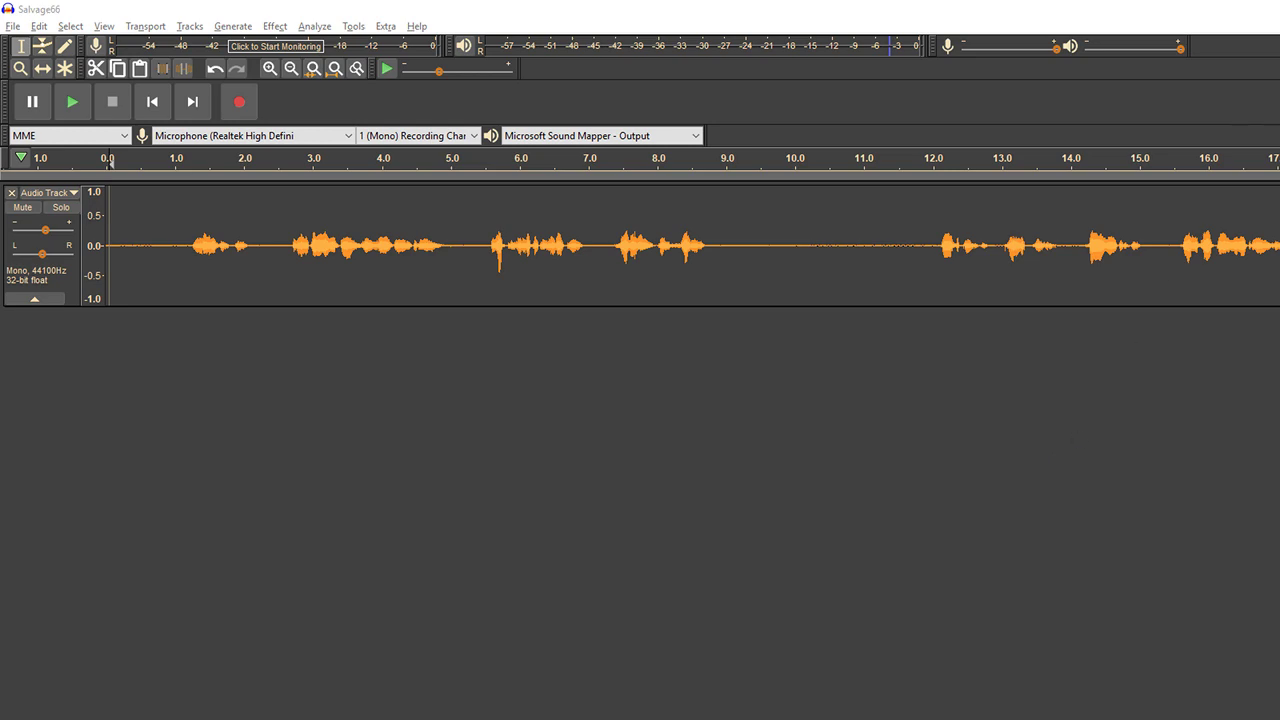
key("alt+Tab")
key("Escape")
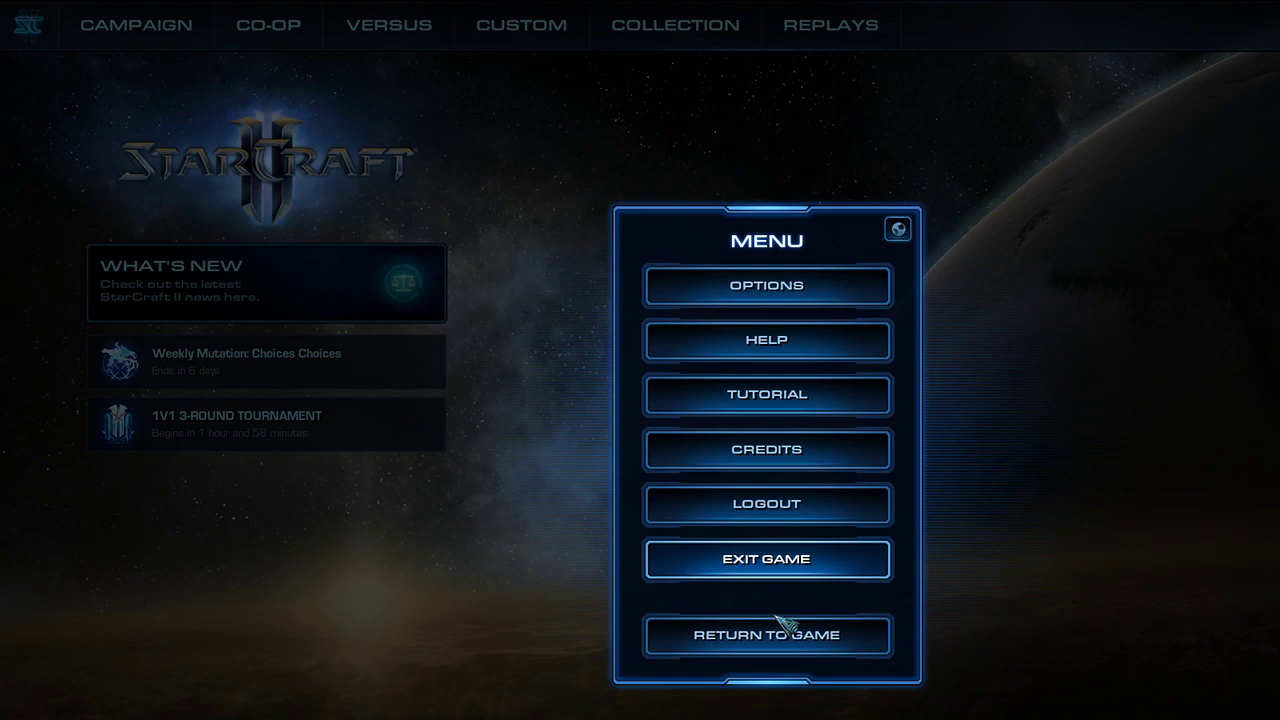
left_click(768, 560)
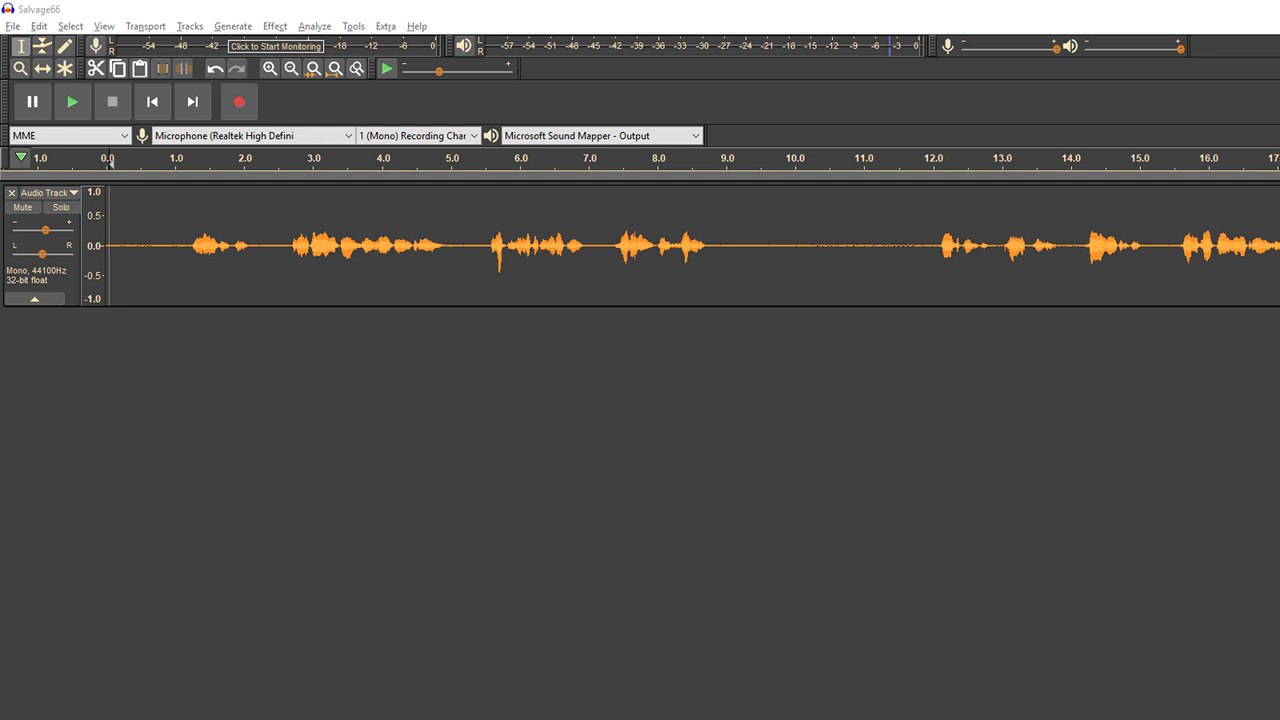
Switch to OBS and shrink the capture source slightly in the In game scene's preview
left_click(300, 718)
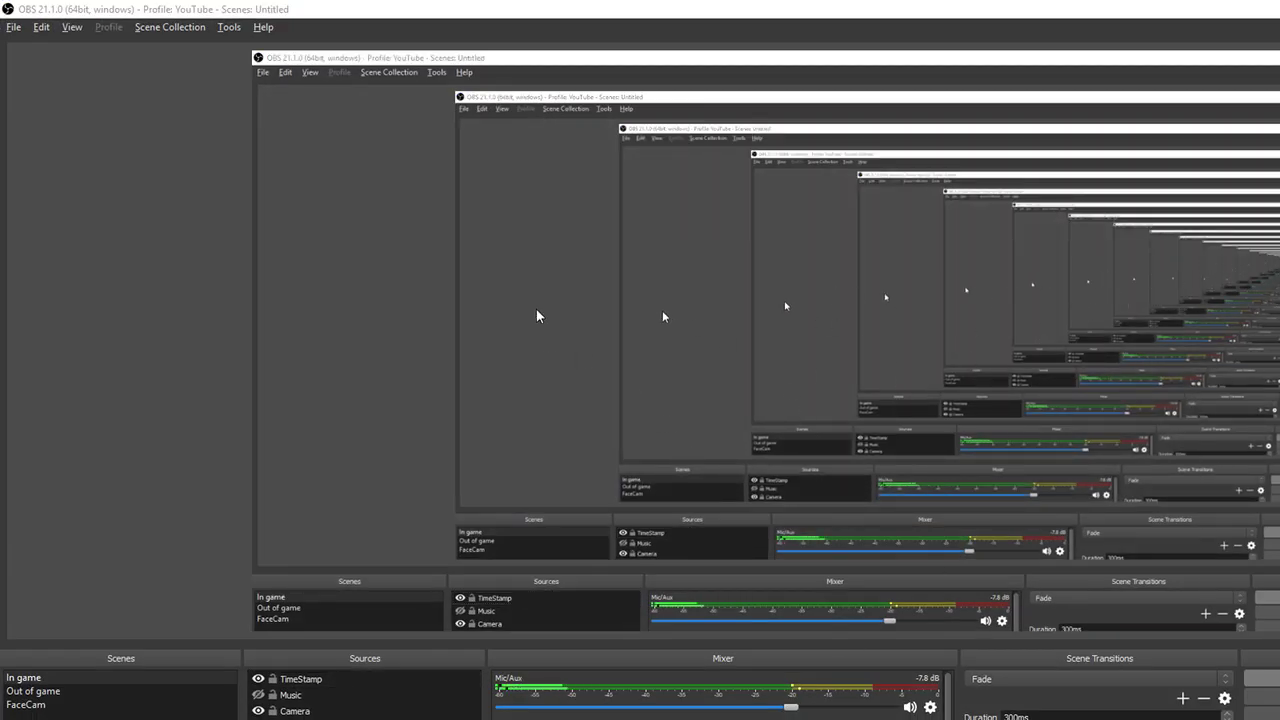
left_click(1015, 432)
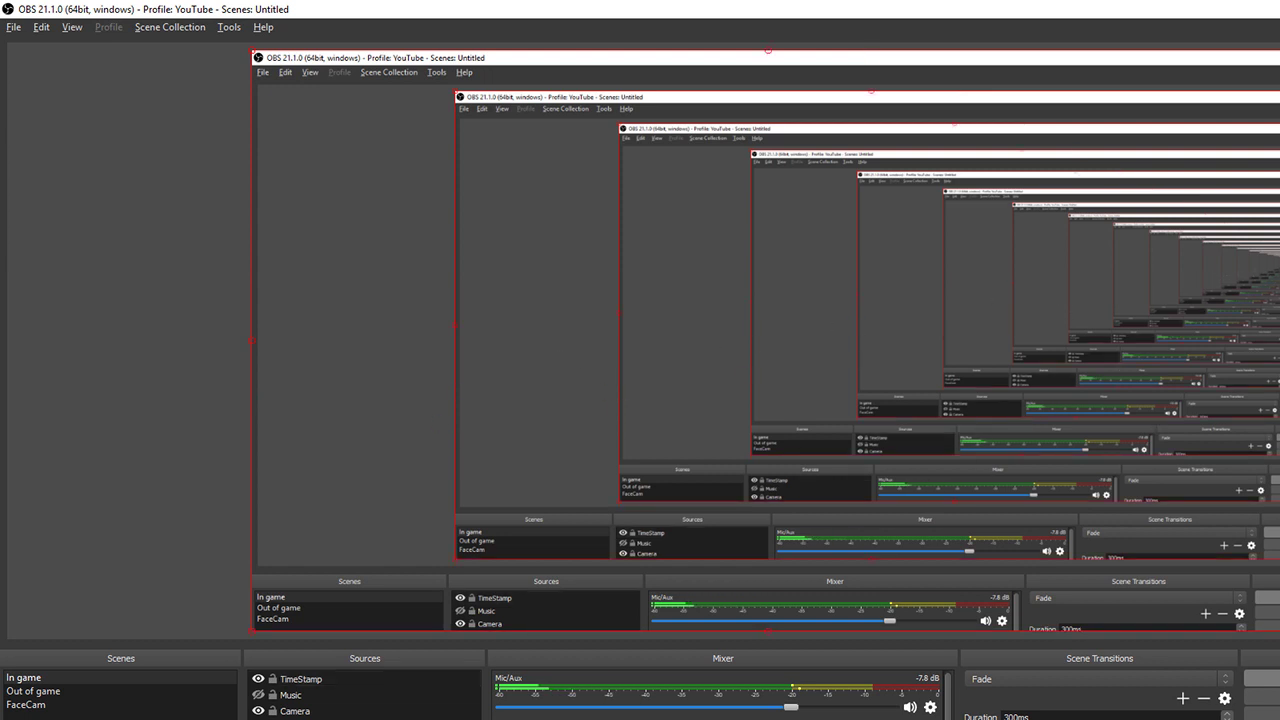
left_click_drag(1275, 626, 1250, 620)
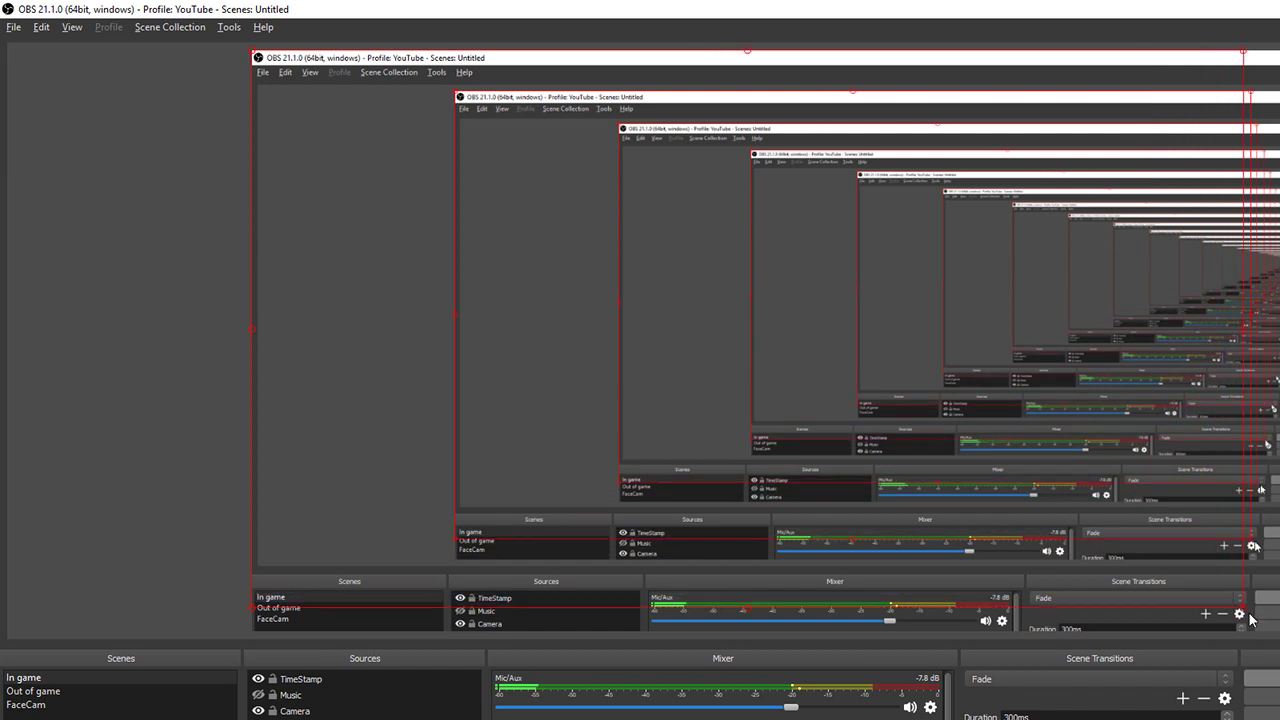
Remove the TimeStamp source from the In game scene
left_click(300, 680)
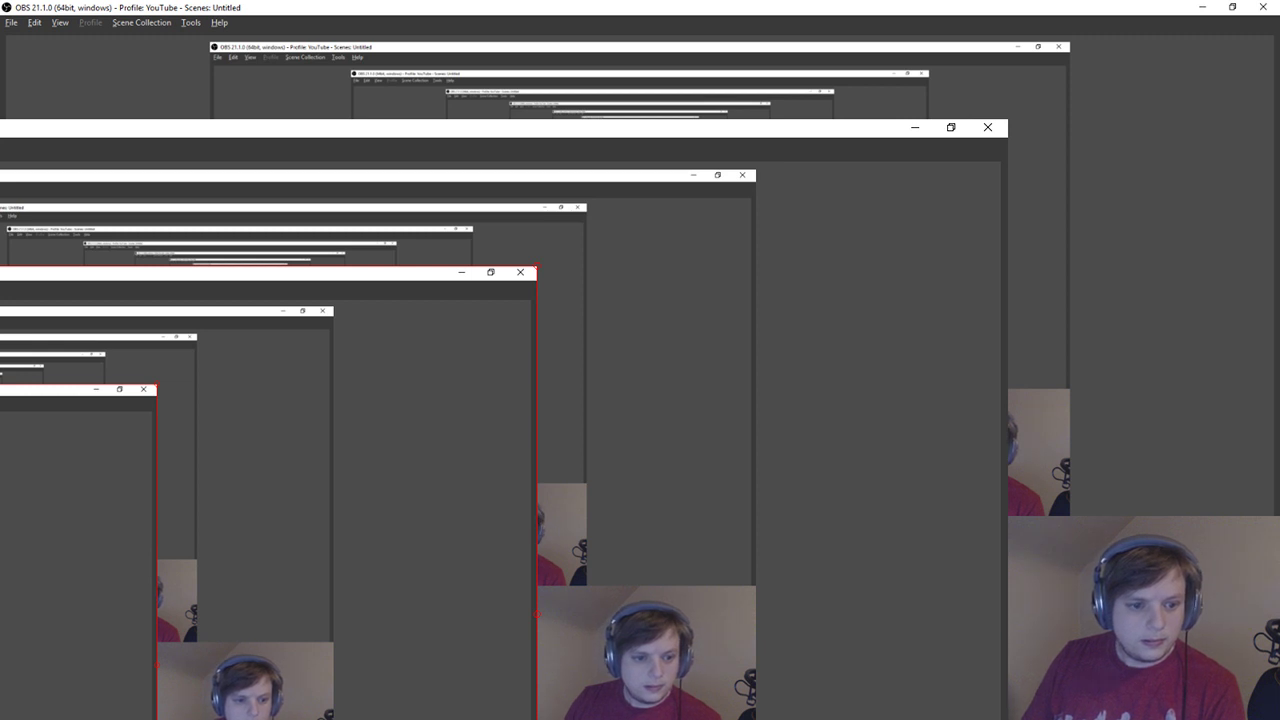
key("Delete")
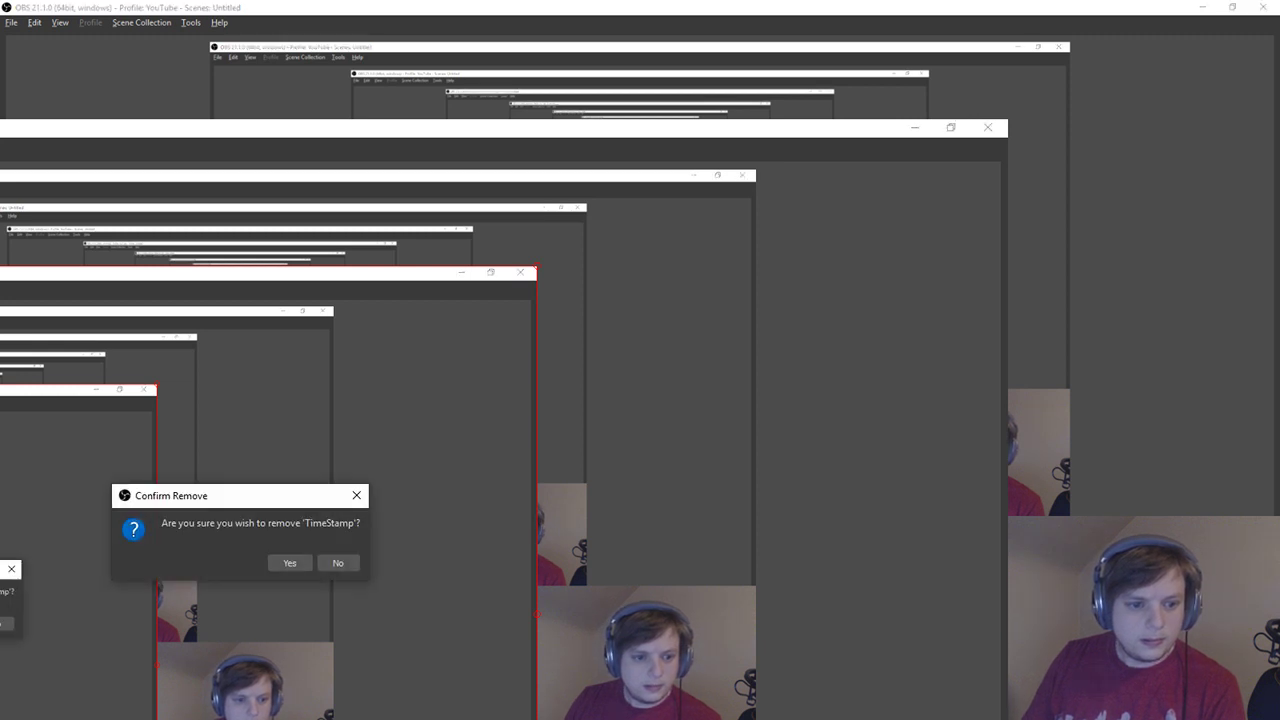
left_click(289, 563)
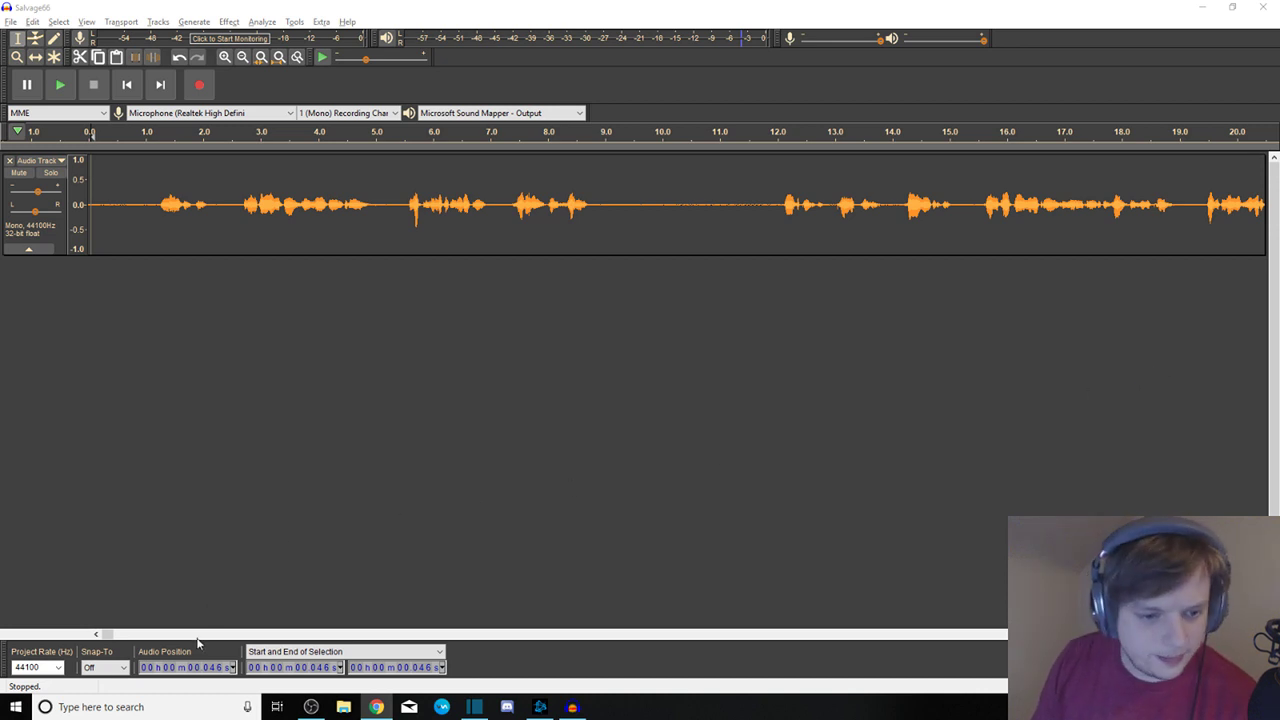
left_click(245, 654)
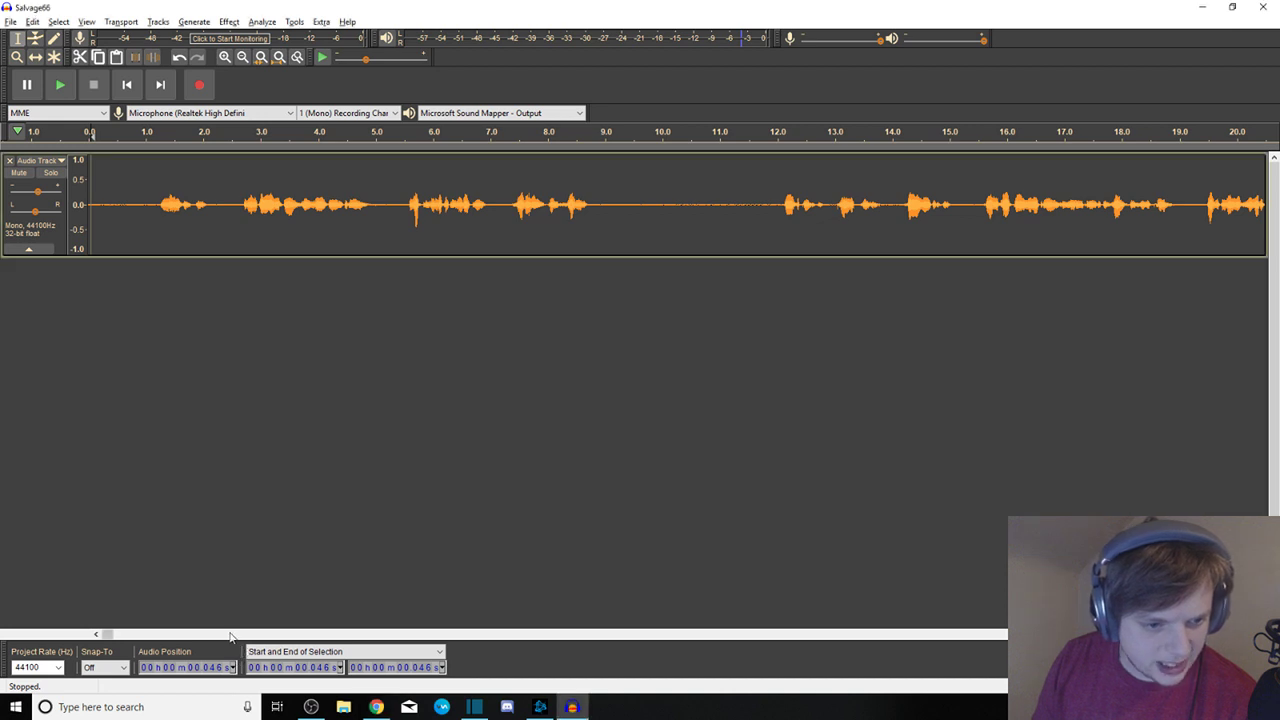
left_click(213, 634)
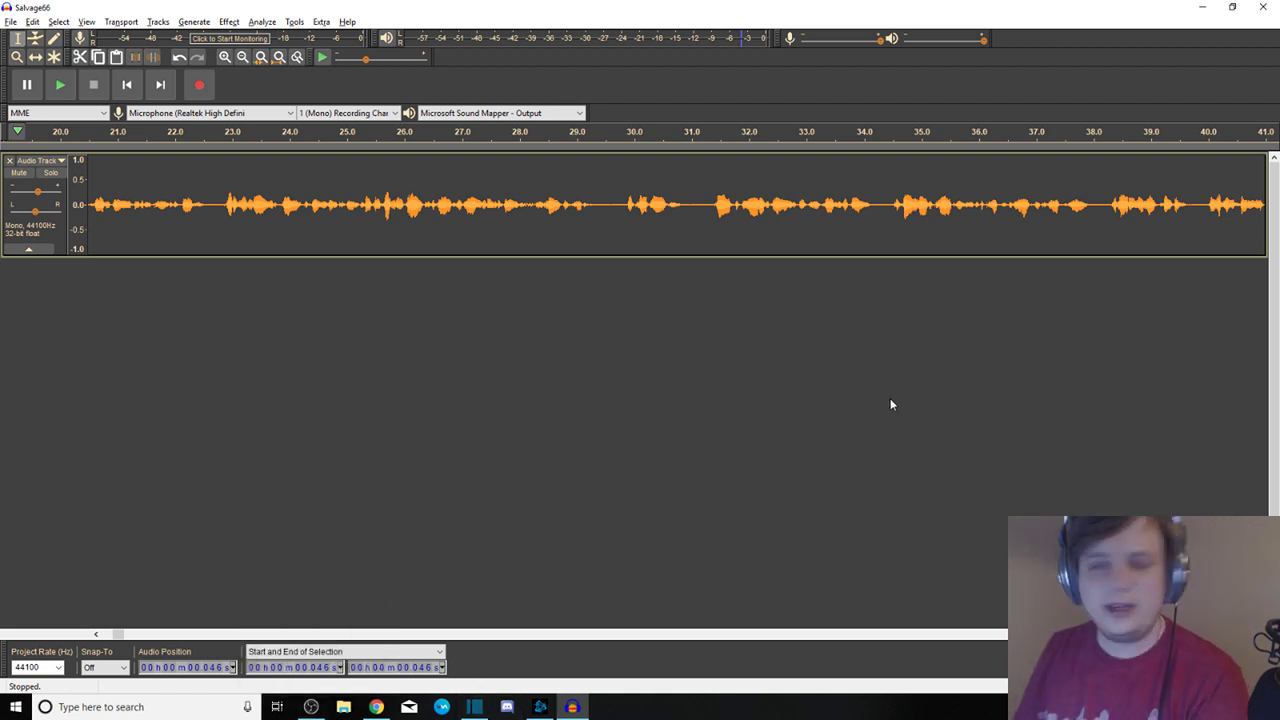
key("alt+Tab")
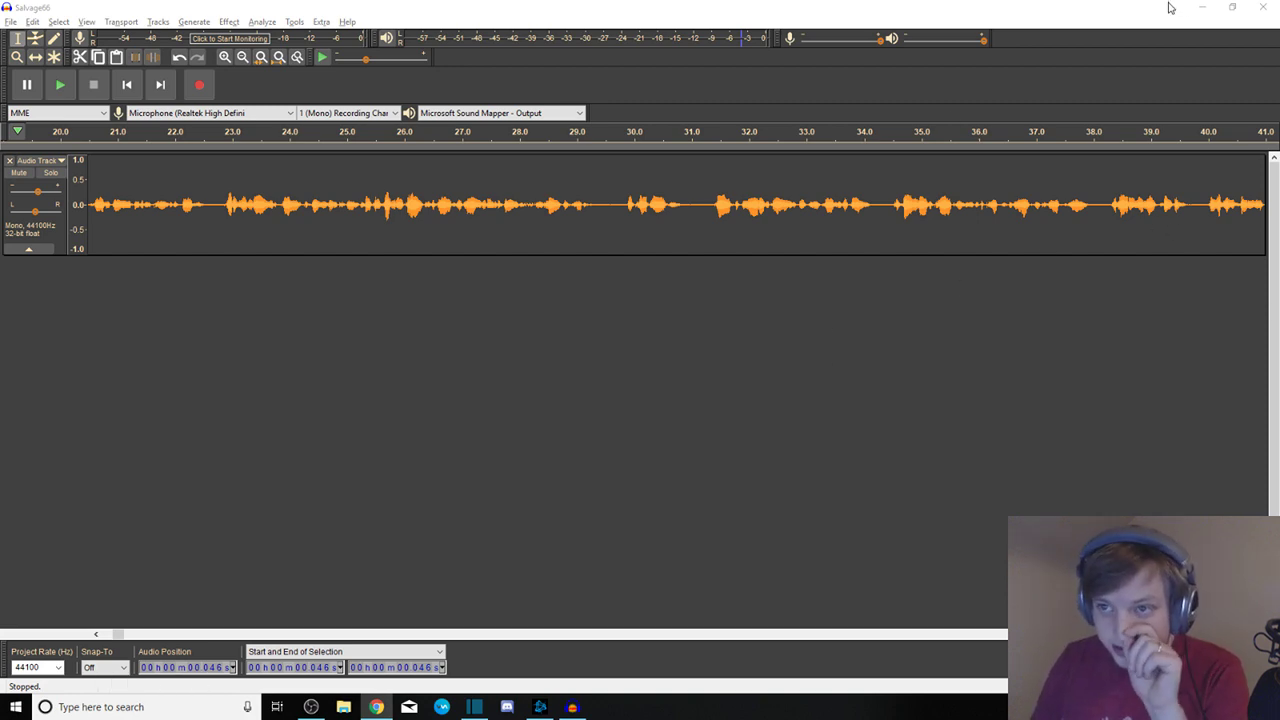
left_click(1202, 8)
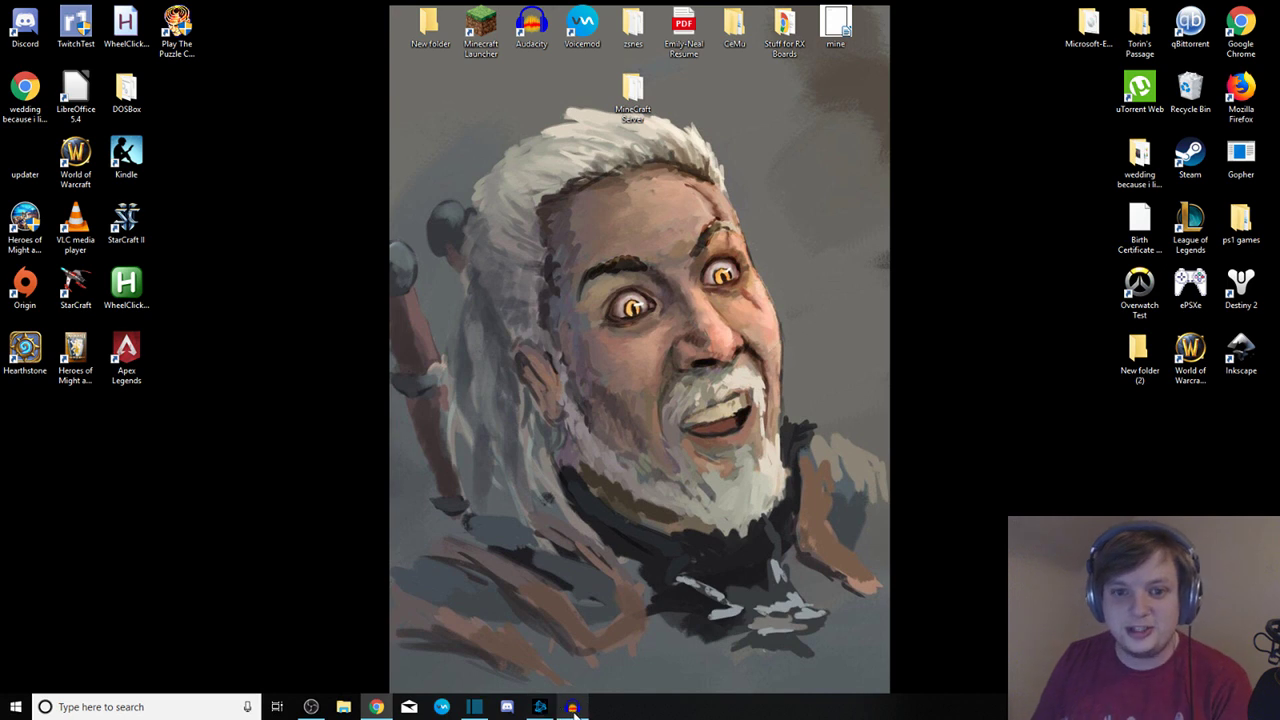
mouse_move(573, 710)
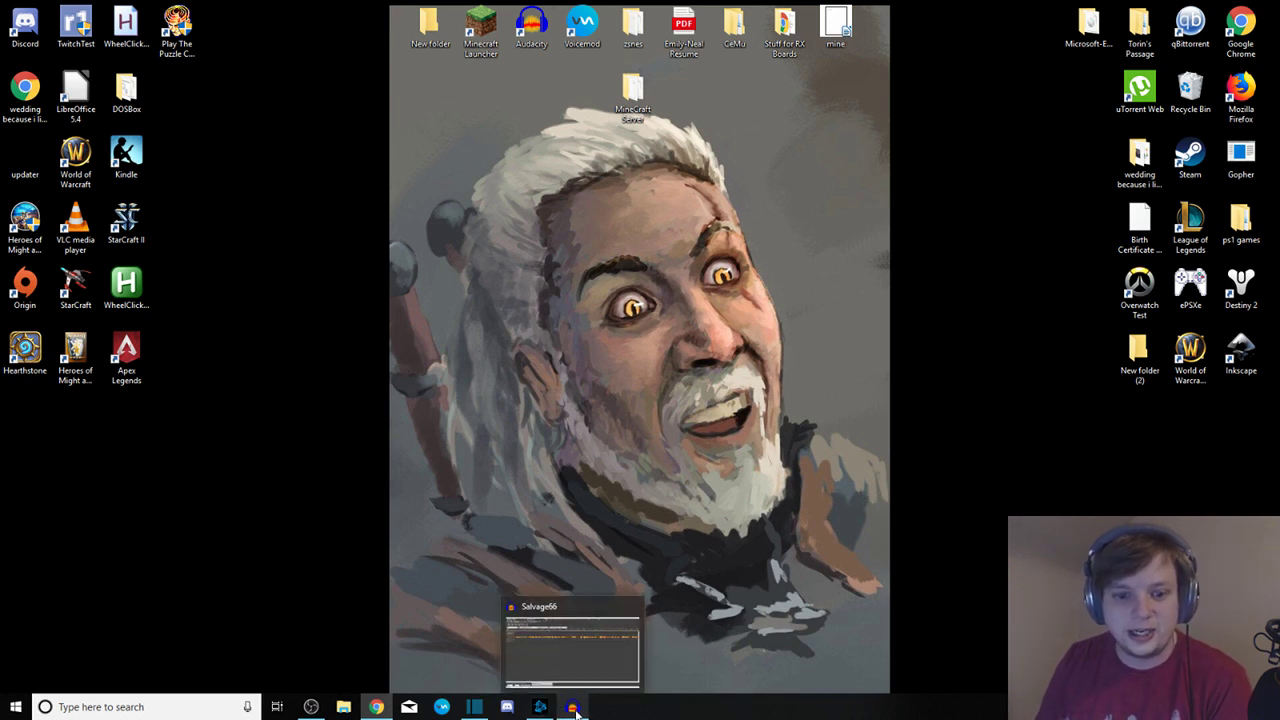
left_click(578, 680)
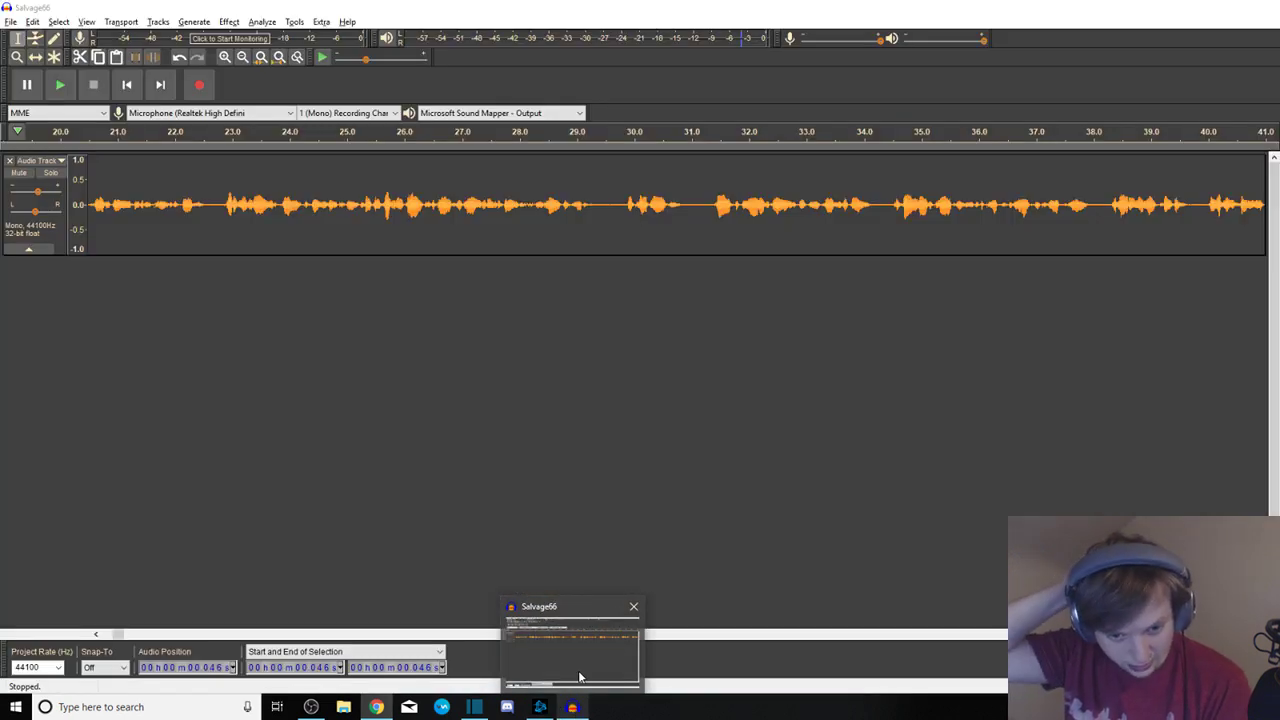
left_click(603, 645)
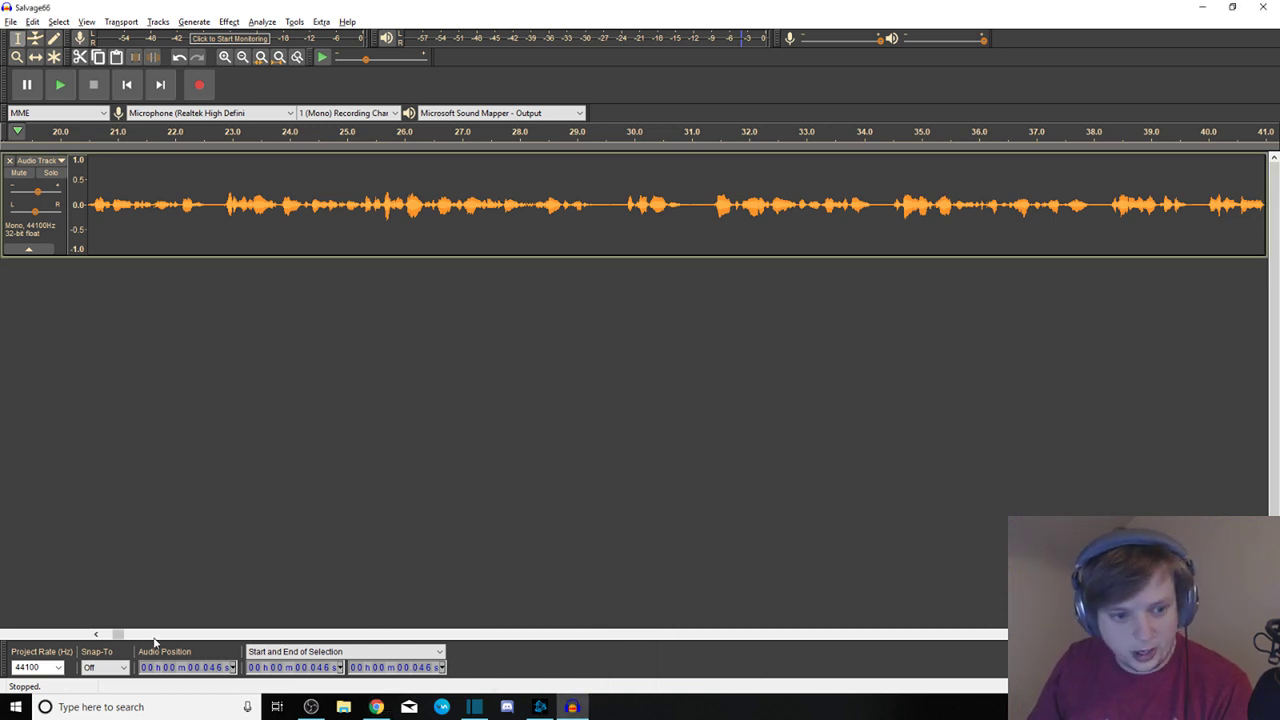
Play the Audacity track from its start through to about 10:58 and stop playback
left_click_drag(120, 634, 104, 634)
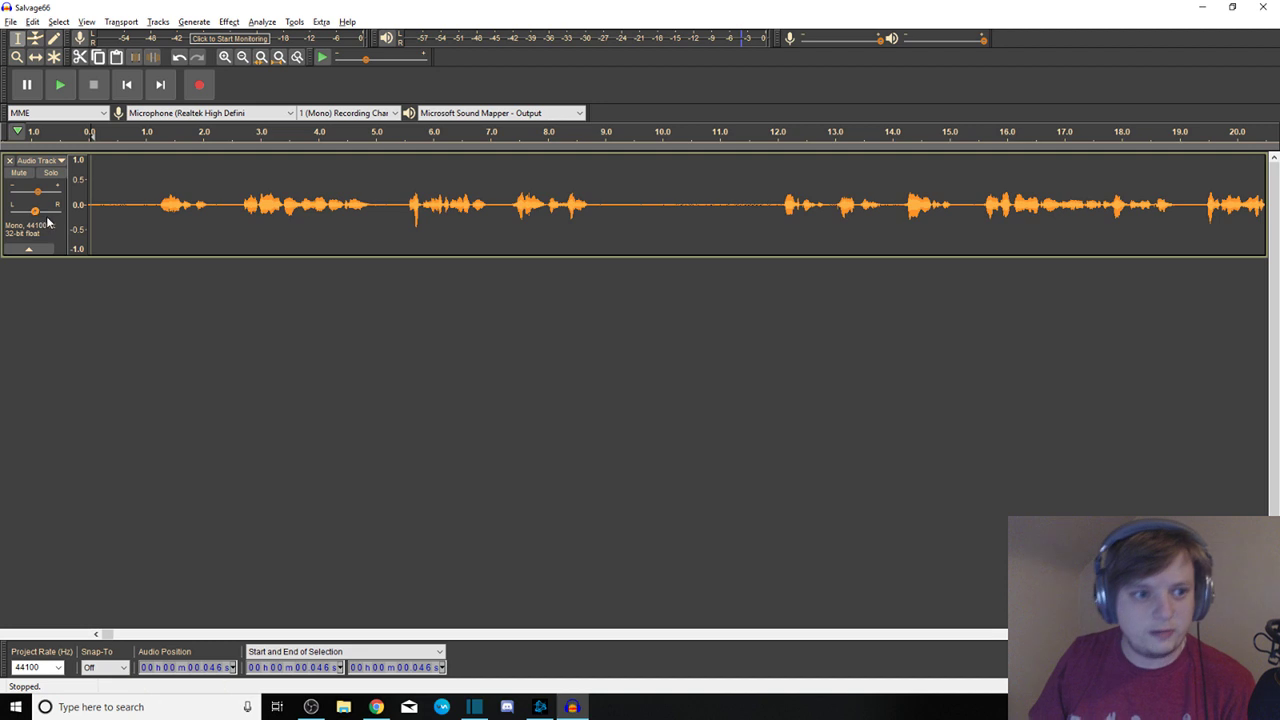
key("space")
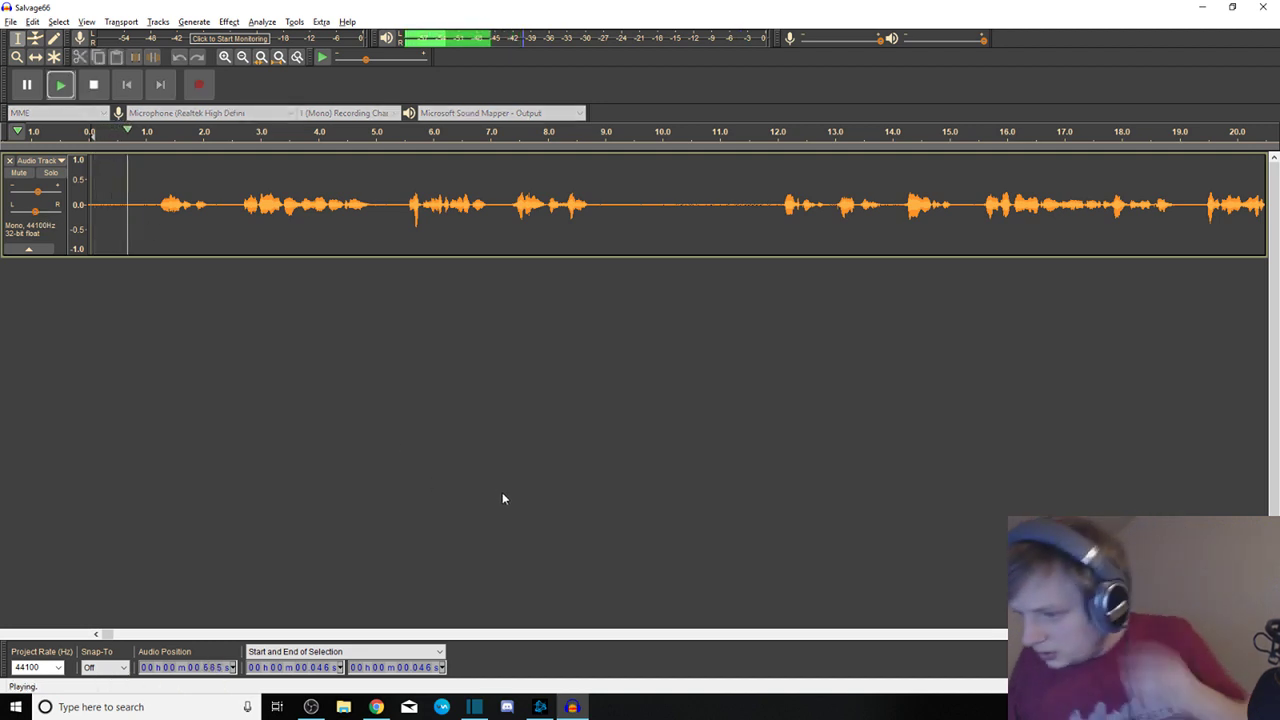
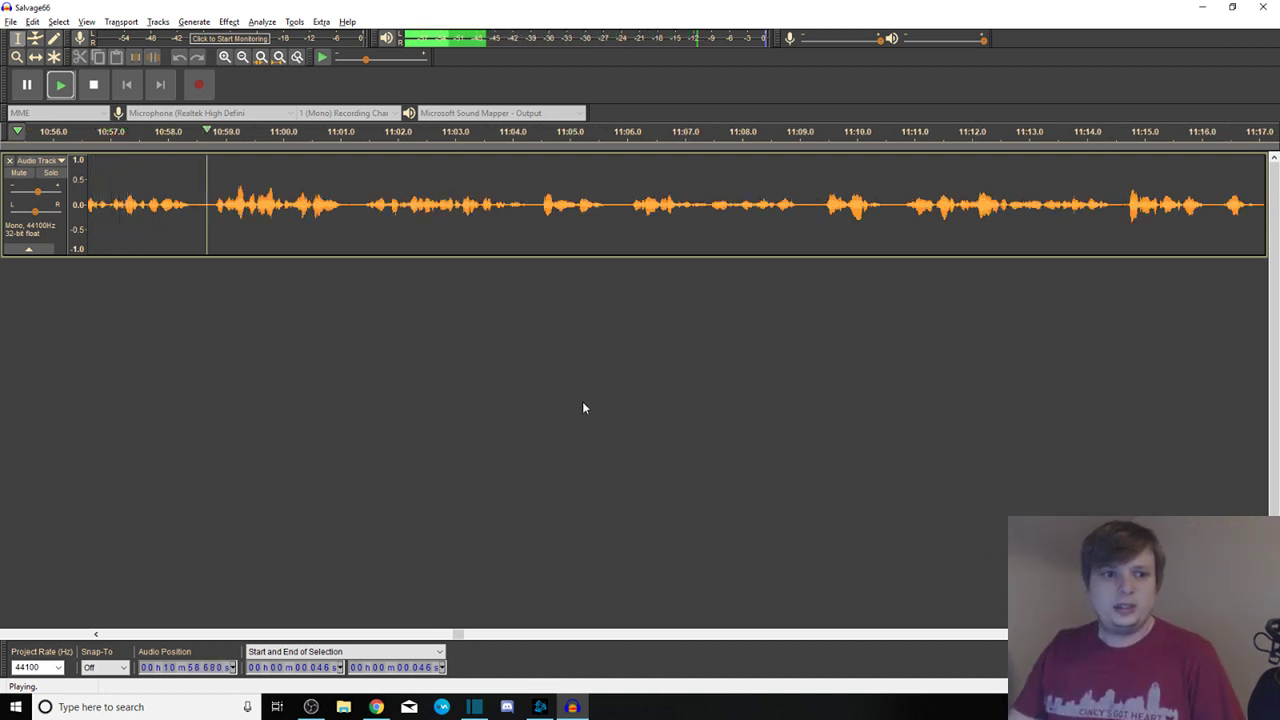
key("space")
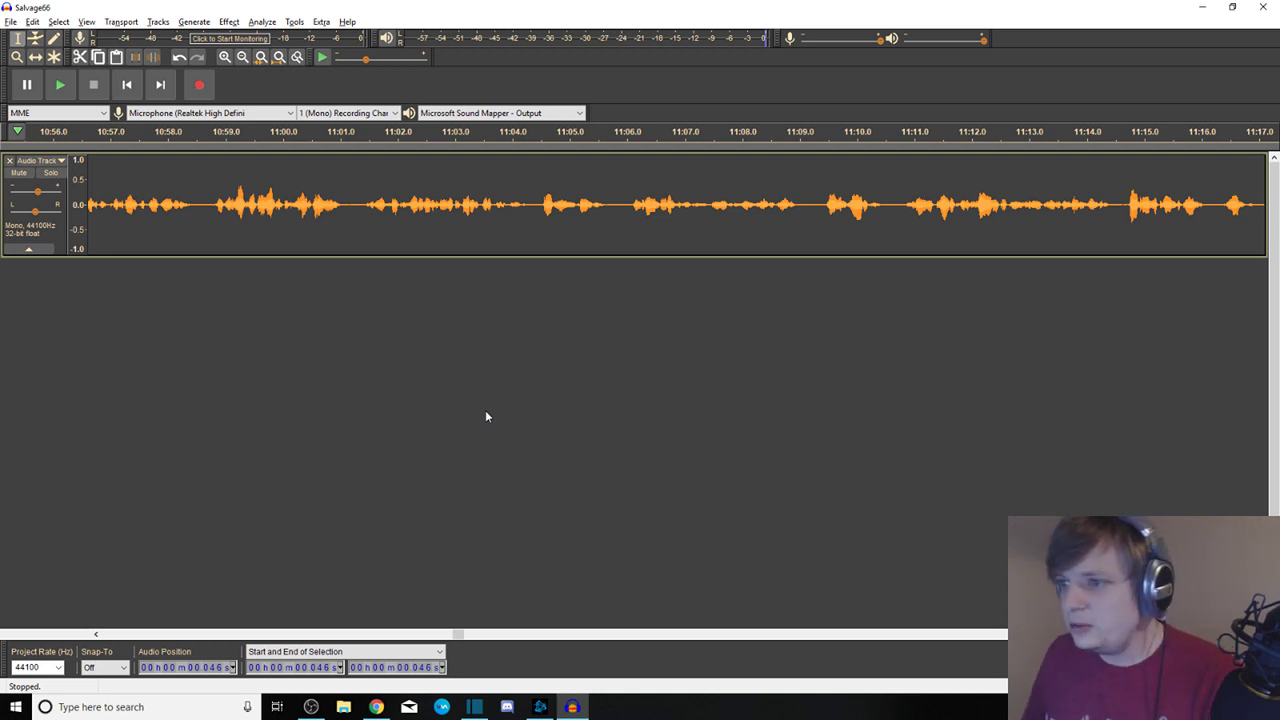
Play the track briefly from about 11:04.3 and select the audio from about 10:49.5 to 11:04.6
key("alt+Tab")
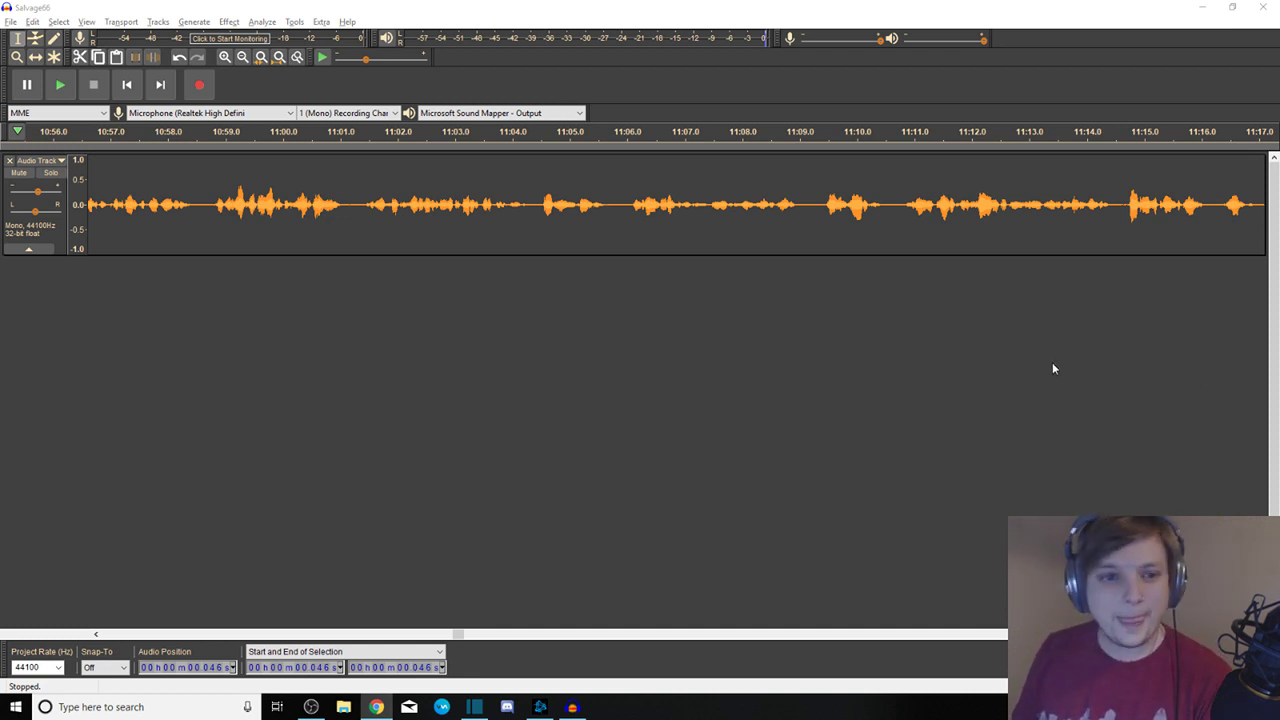
left_click(533, 195)
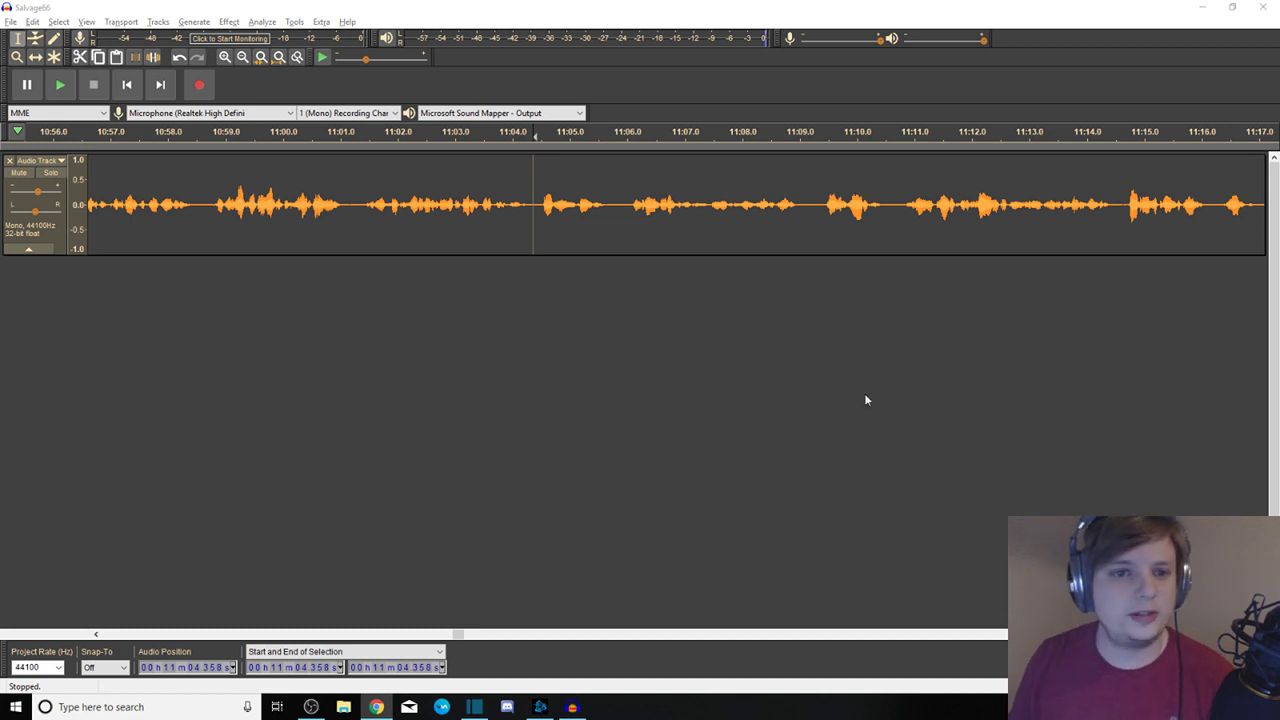
left_click(531, 190)
key("space")
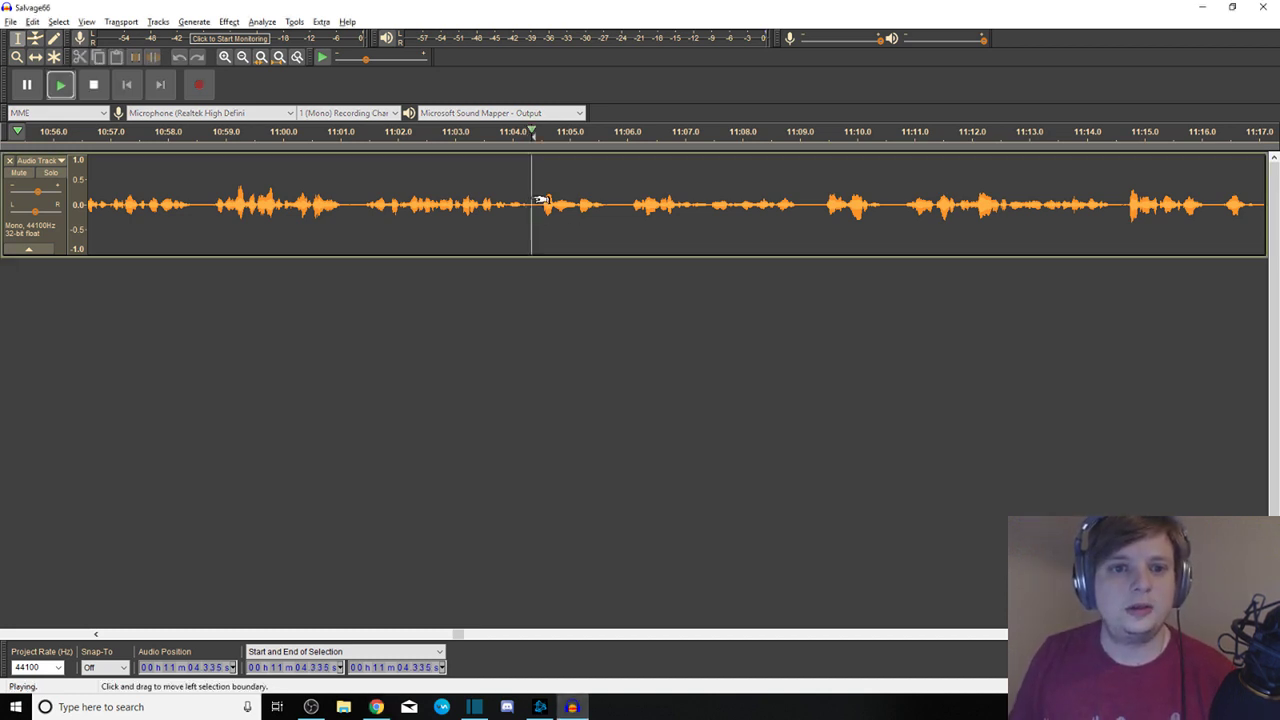
left_click_drag(547, 197, 60, 205)
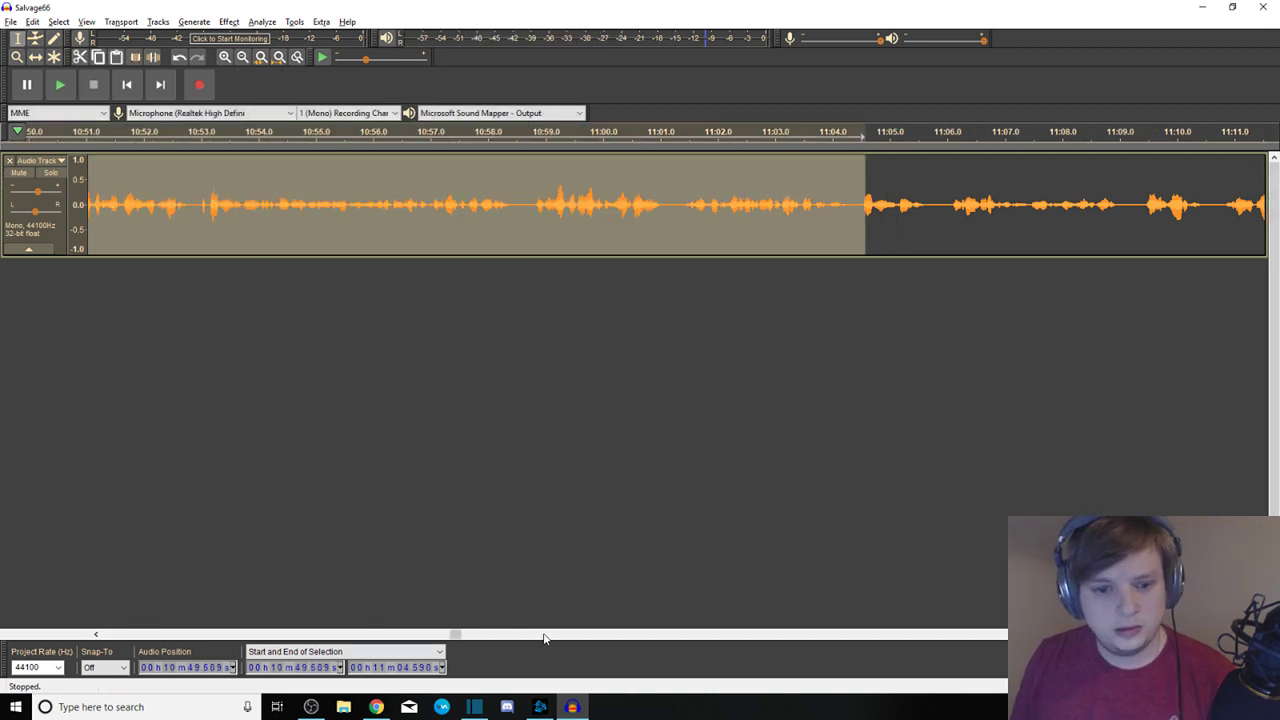
Play the track from about 15.3 s at increased speed and raise the playback speed to about 1.96x
left_click_drag(450, 635, 102, 618)
left_click(966, 185)
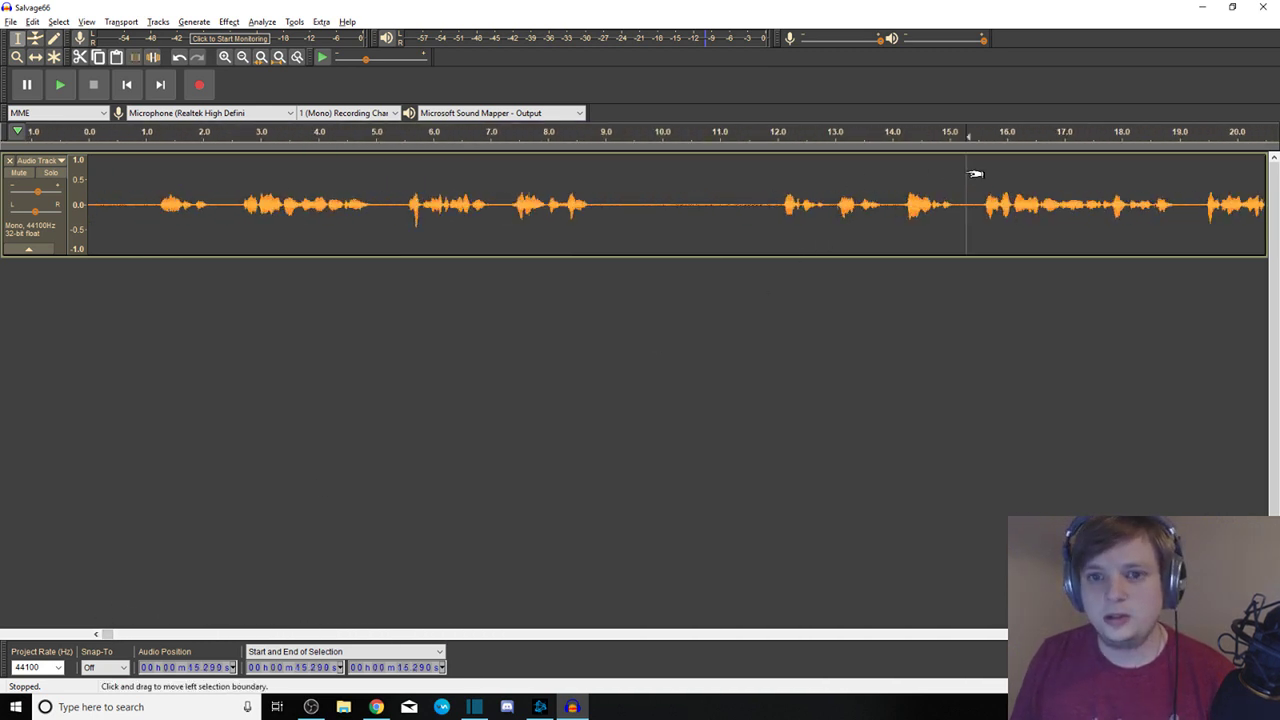
key("space")
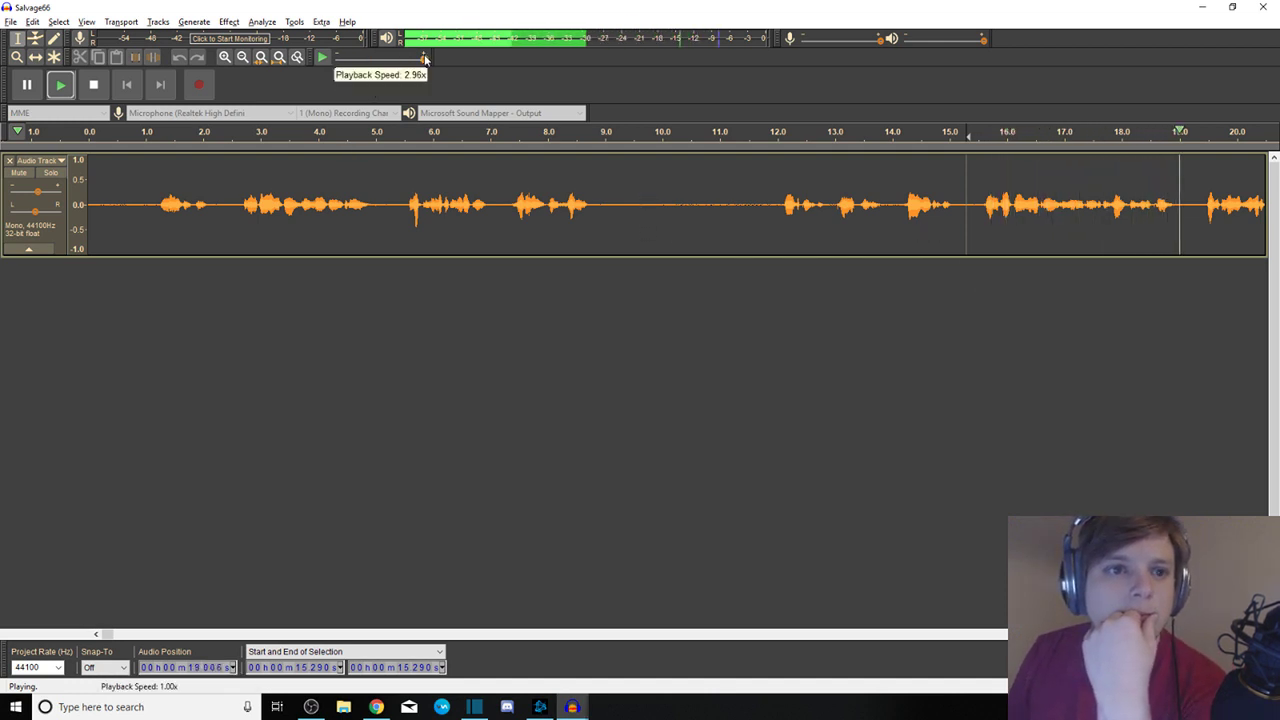
left_click(322, 58)
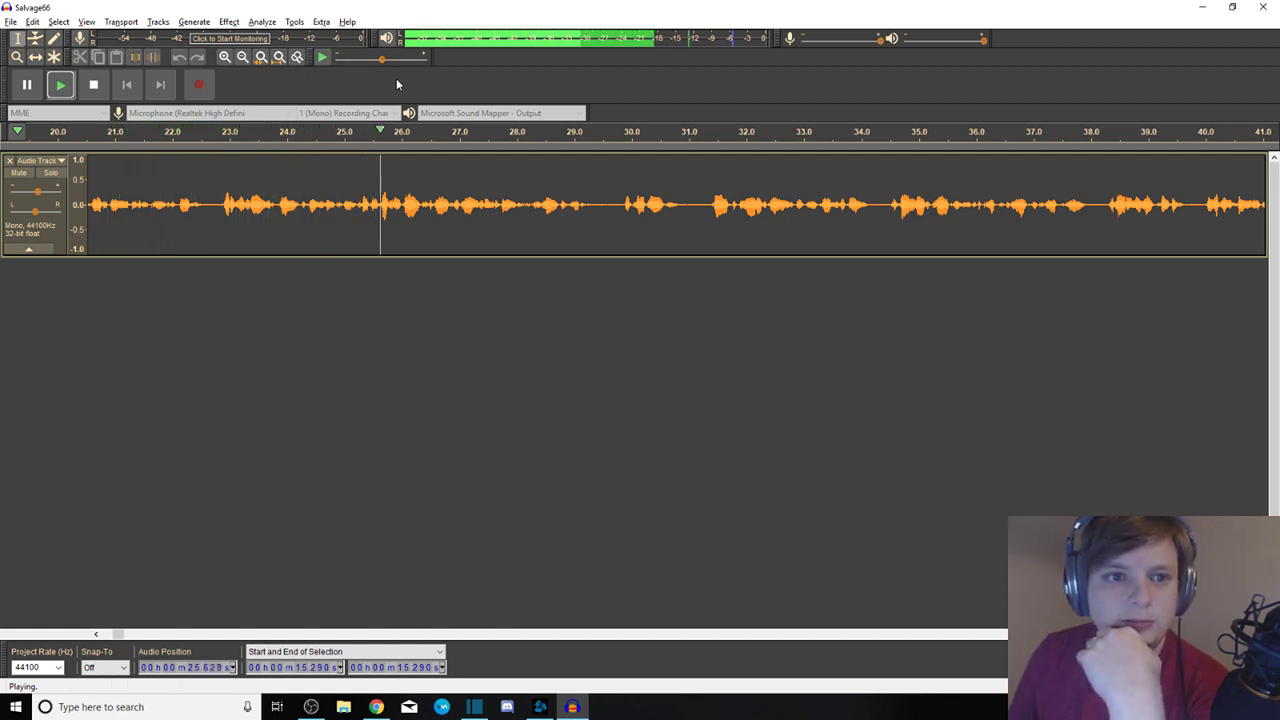
mouse_move(385, 67)
left_mouse_down()
mouse_move(411, 61)
mouse_move(397, 60)
left_mouse_up()
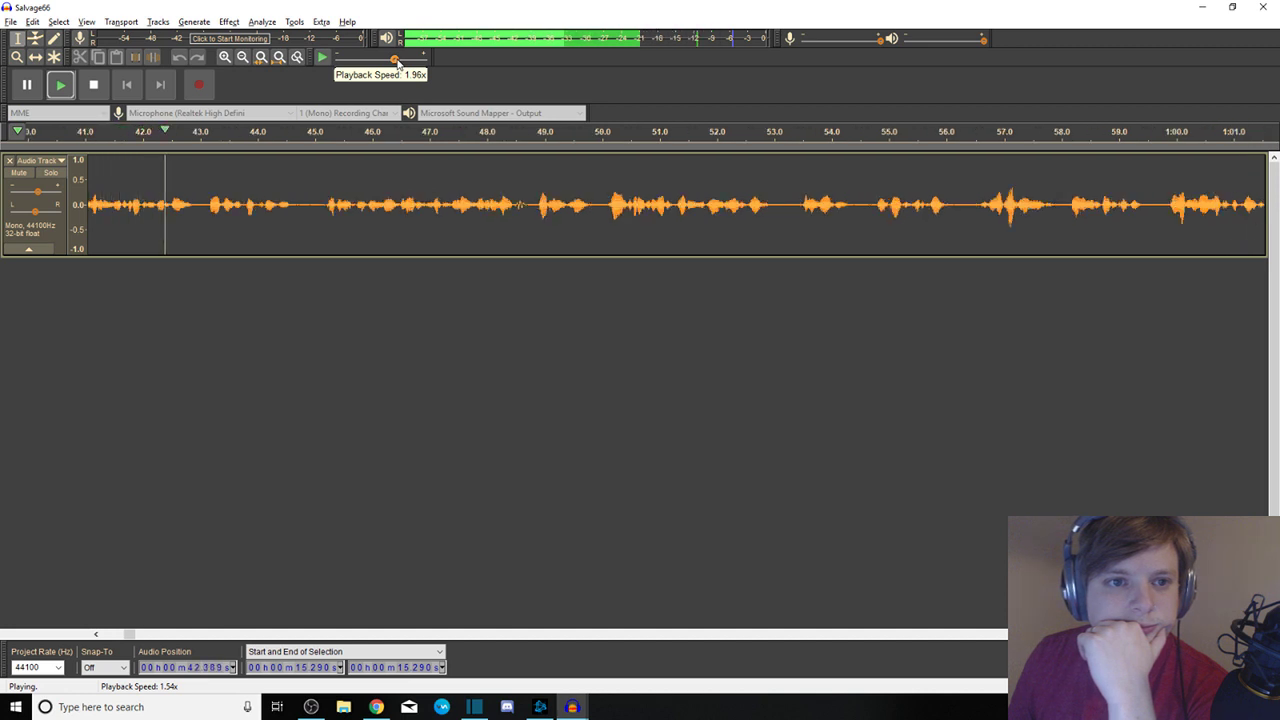
Play the track at about 1.96x speed through to about 2:24 and stop playback
left_click_drag(397, 60, 399, 61)
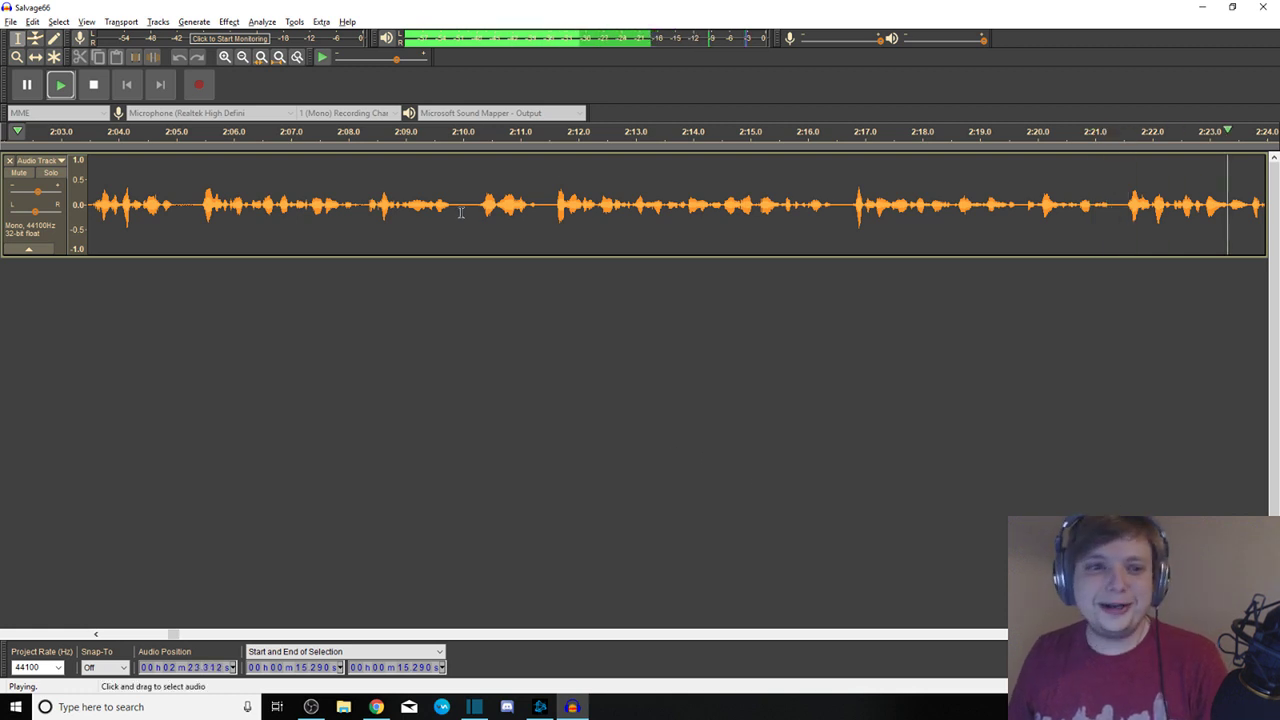
key("space")
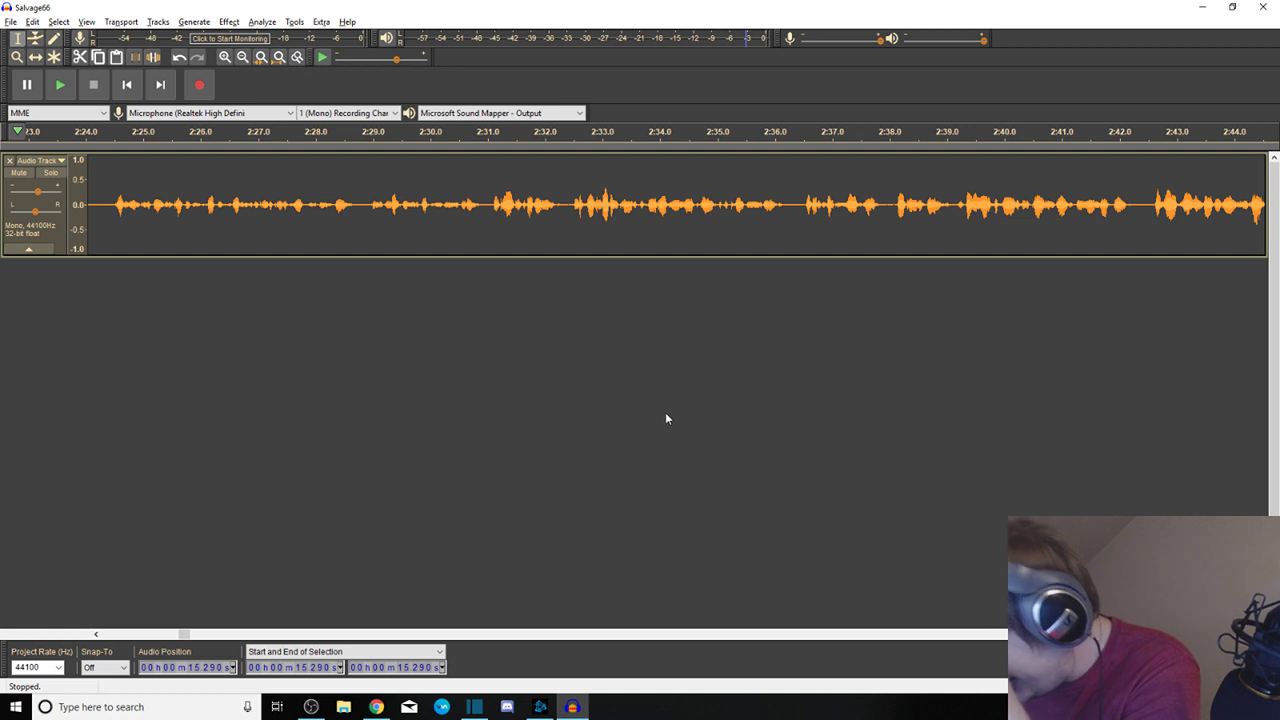
key("alt+Tab")
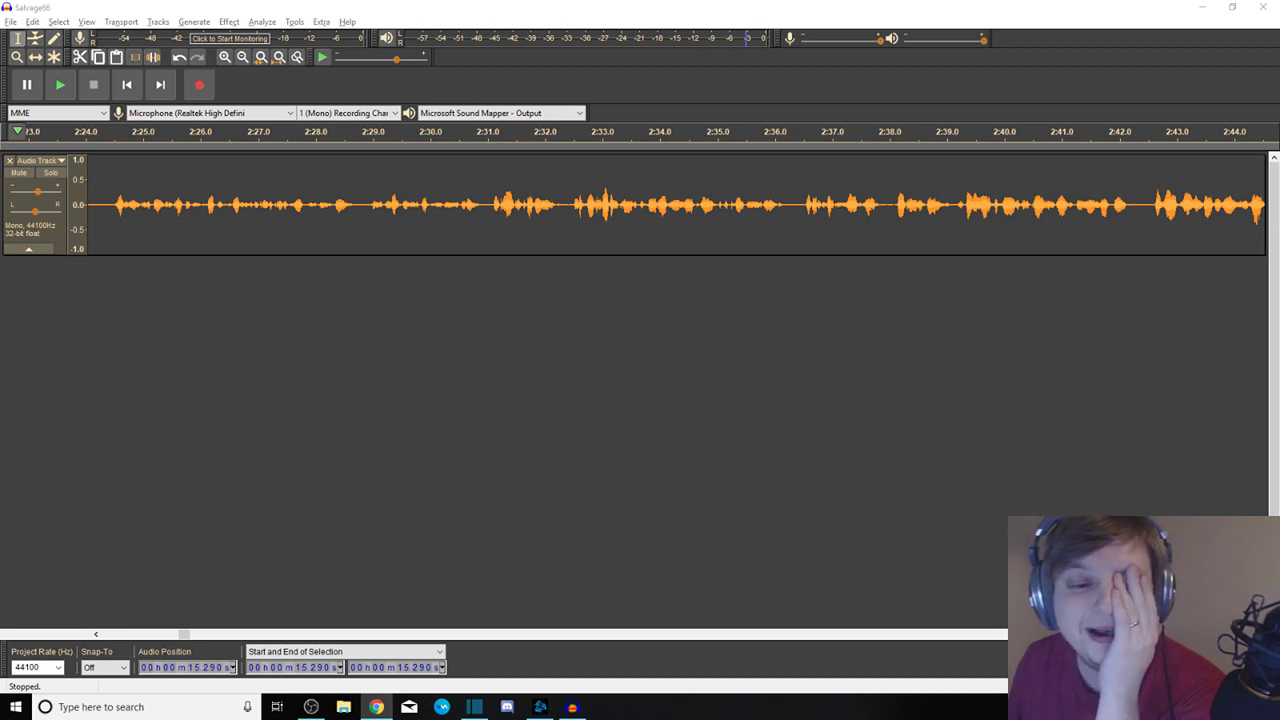
Play the track from about 9:17.8, mark the pauses near 9:21.7 and 9:29.8, and stop playback
left_click_drag(190, 635, 407, 667)
left_click(524, 183)
key("space")
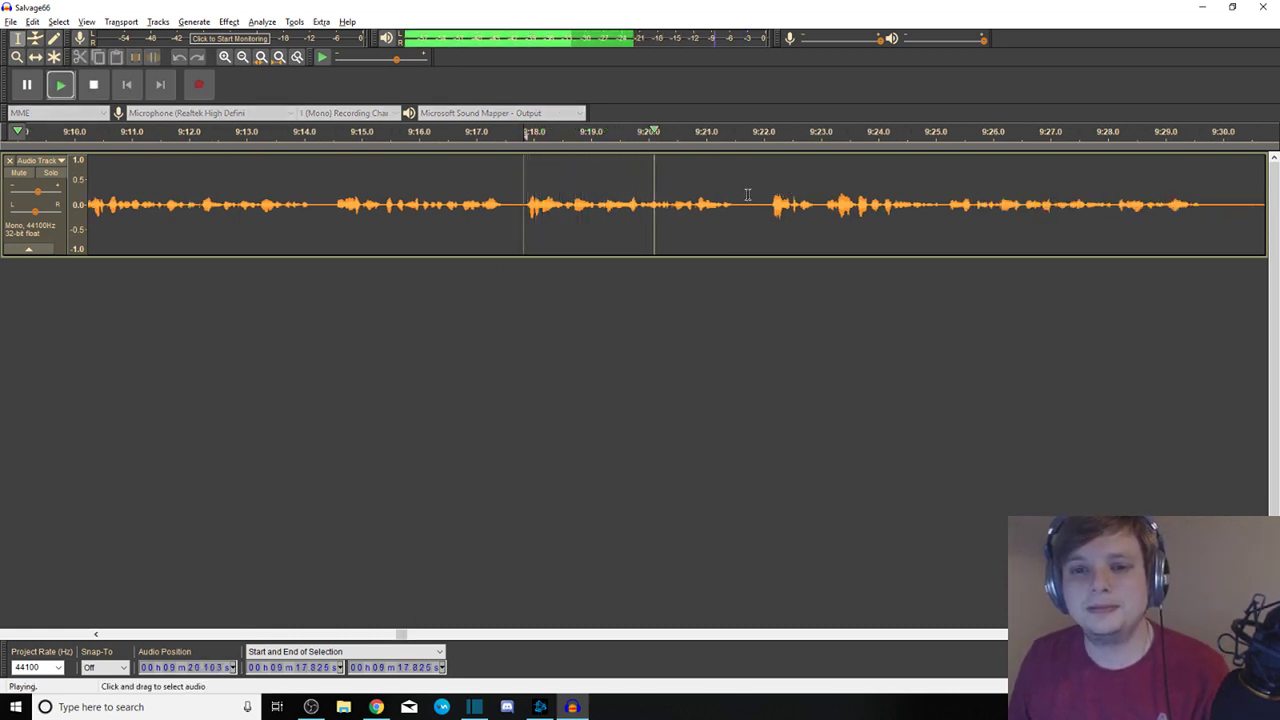
left_click_drag(744, 192, 763, 192)
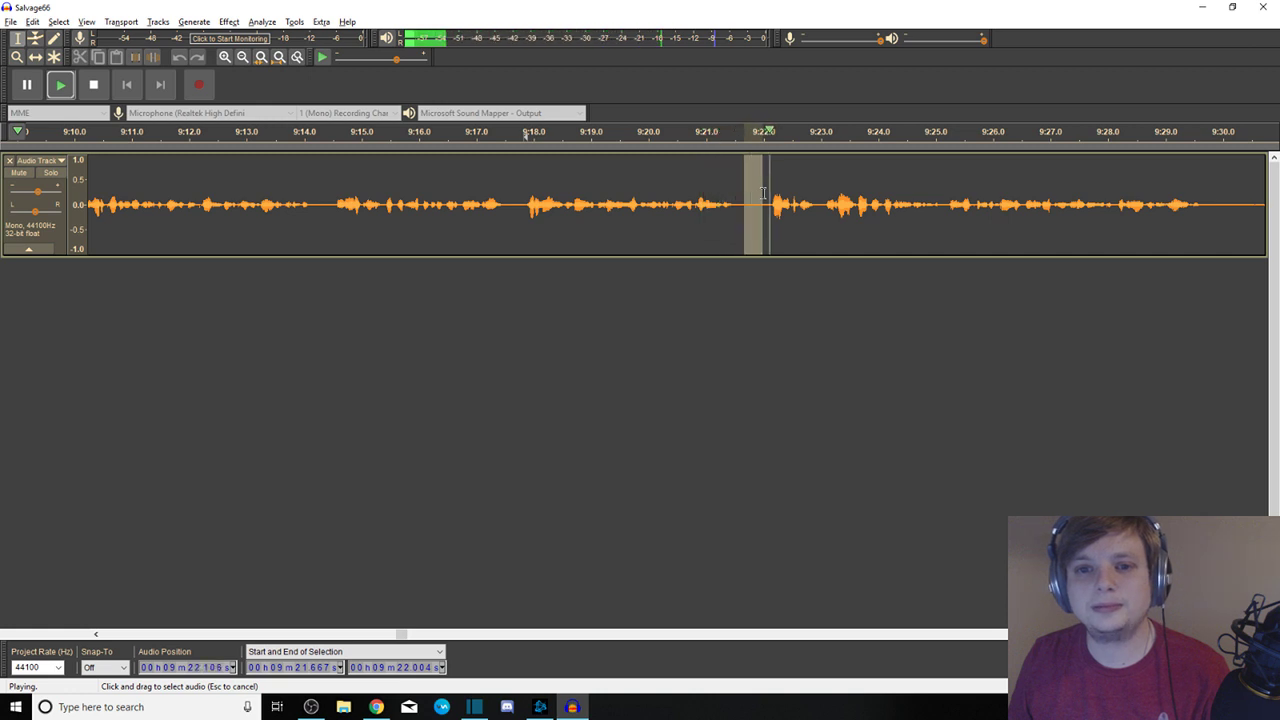
left_click_drag(1209, 197, 929, 167)
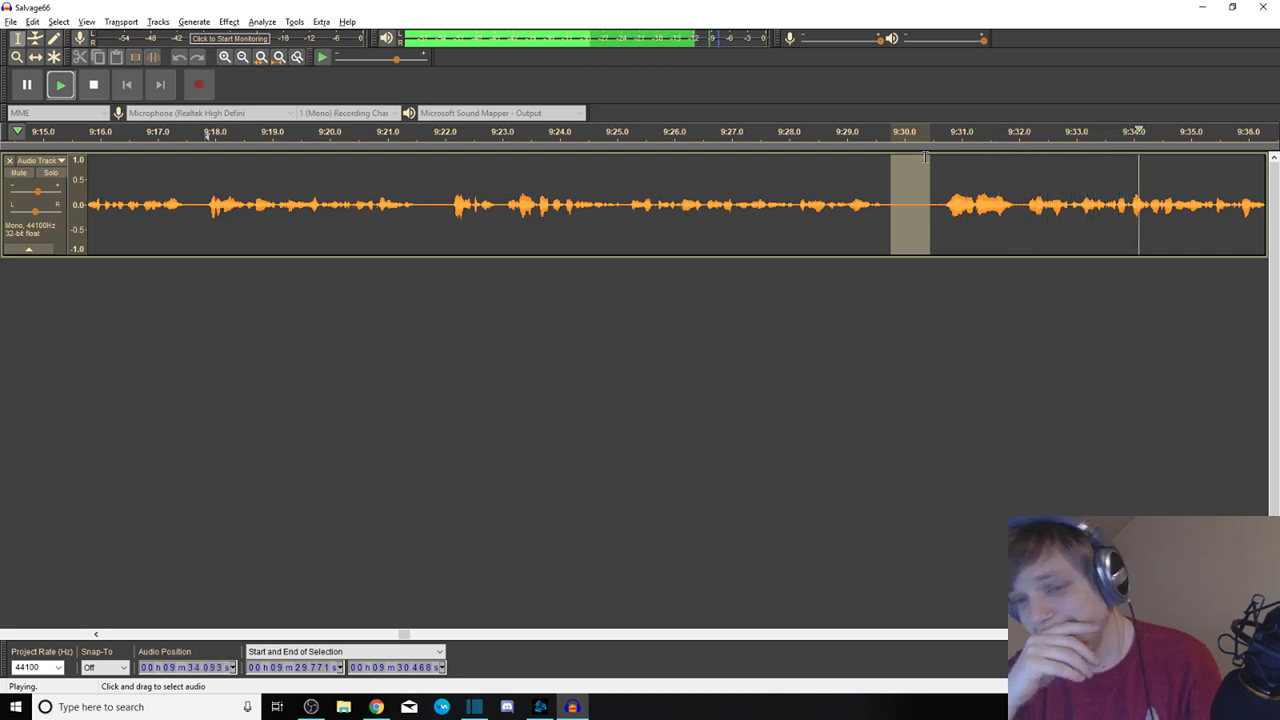
left_click_drag(1151, 205, 1266, 205)
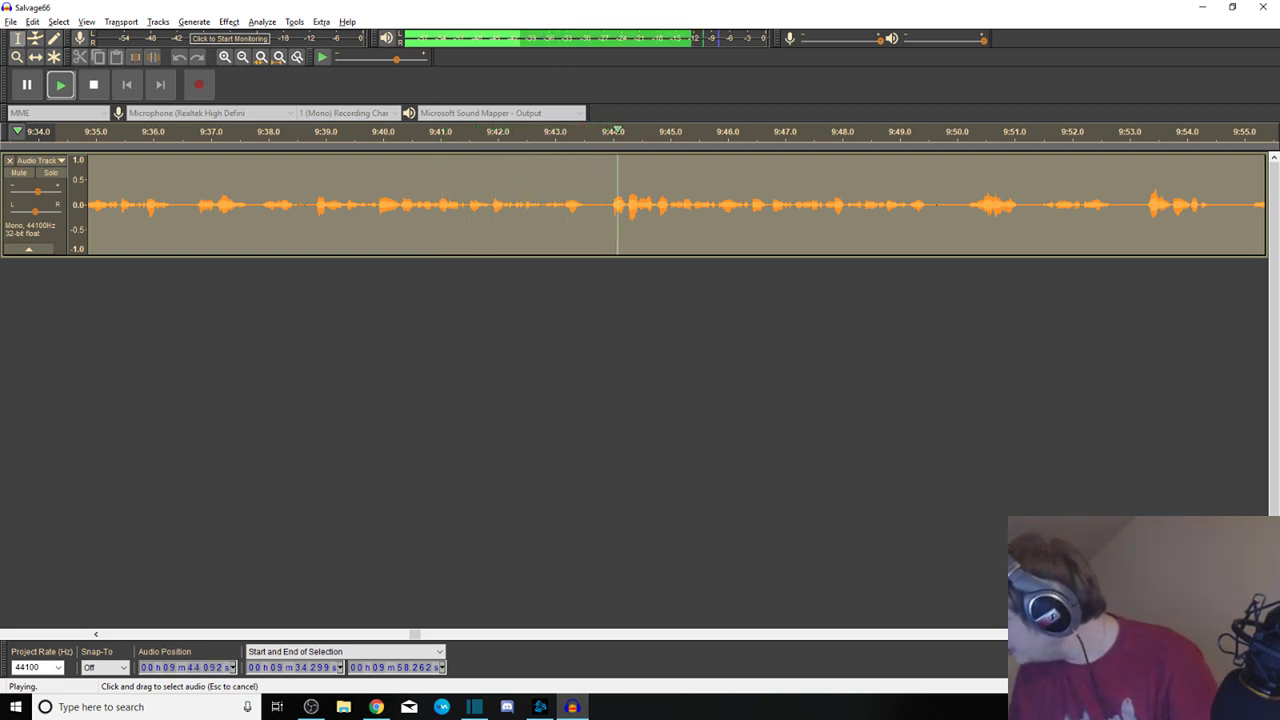
key("space")
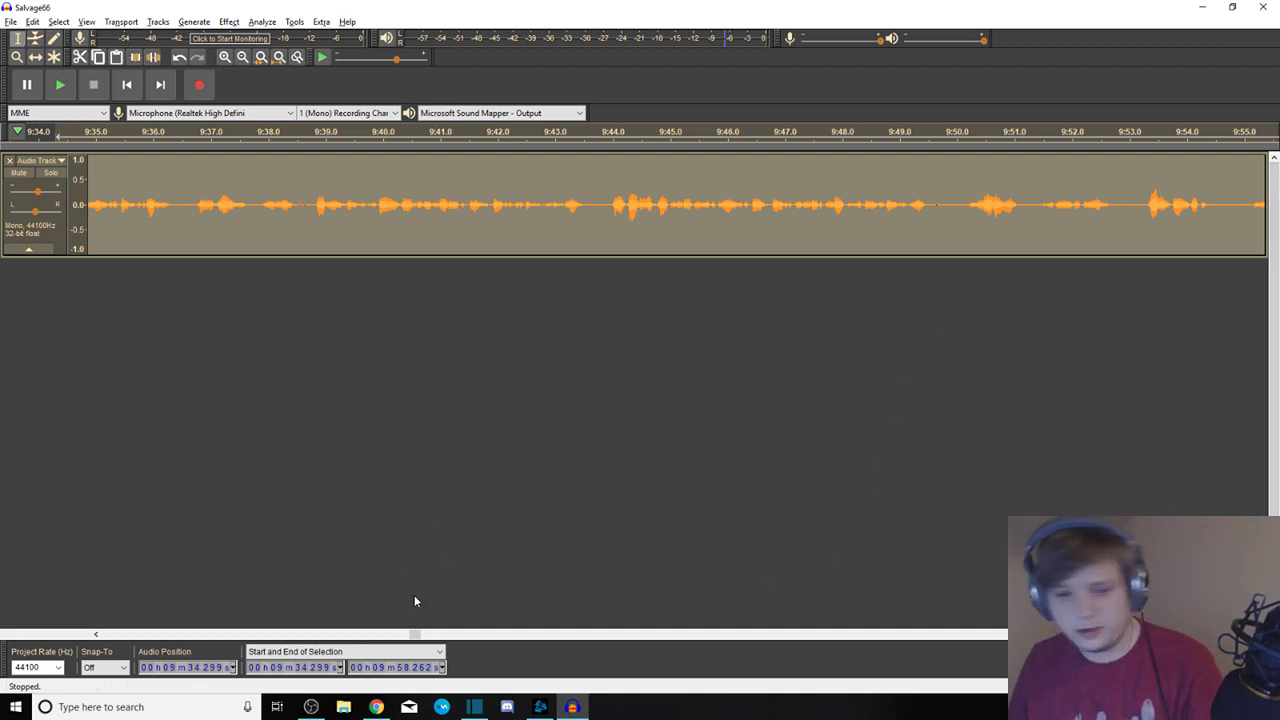
Play the track from about 6:33.0 and delete the unwanted sound from about 6:33.1 to 6:34.6
left_click_drag(418, 637, 311, 637)
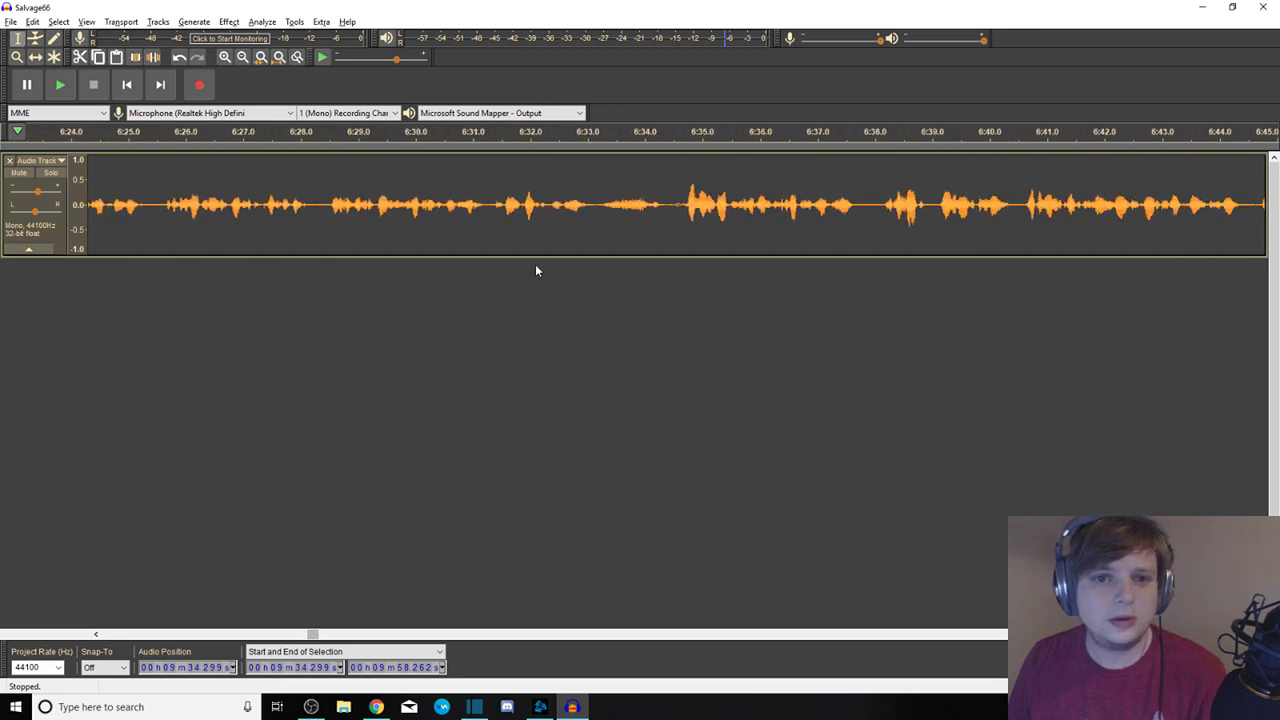
left_click(589, 198)
key("space")
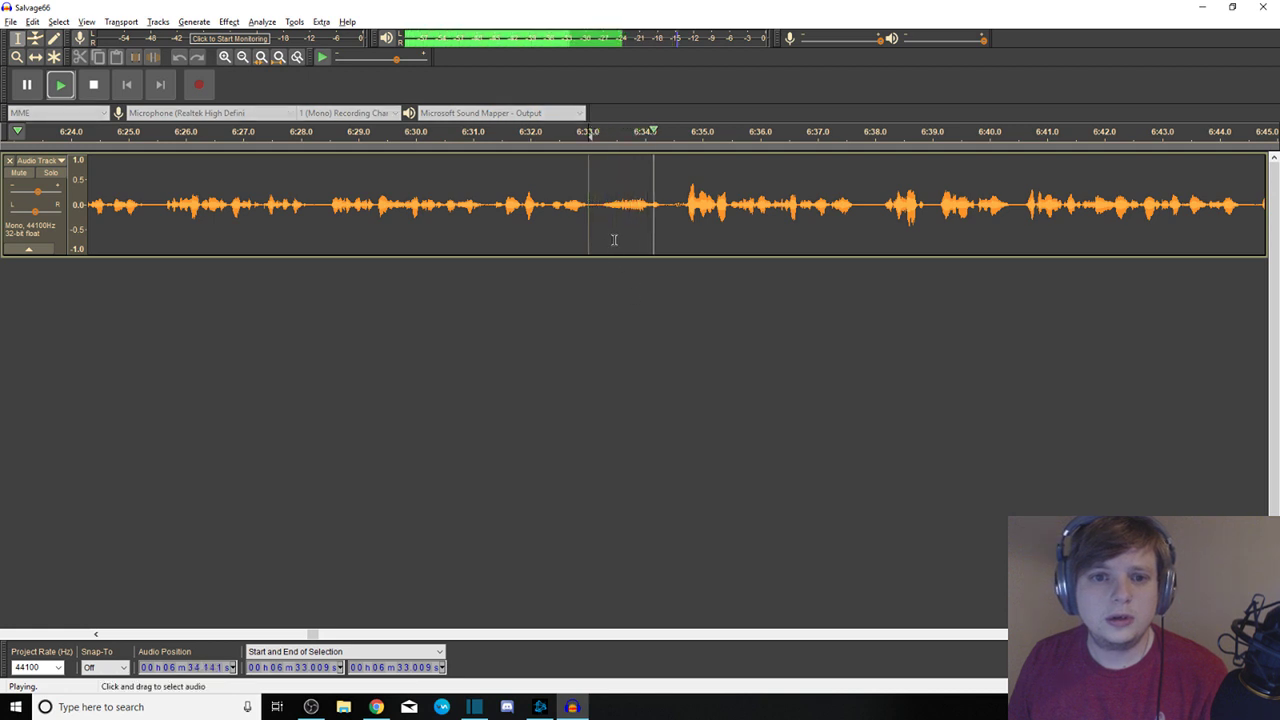
left_click_drag(594, 200, 678, 200)
key("space")
key("Delete")
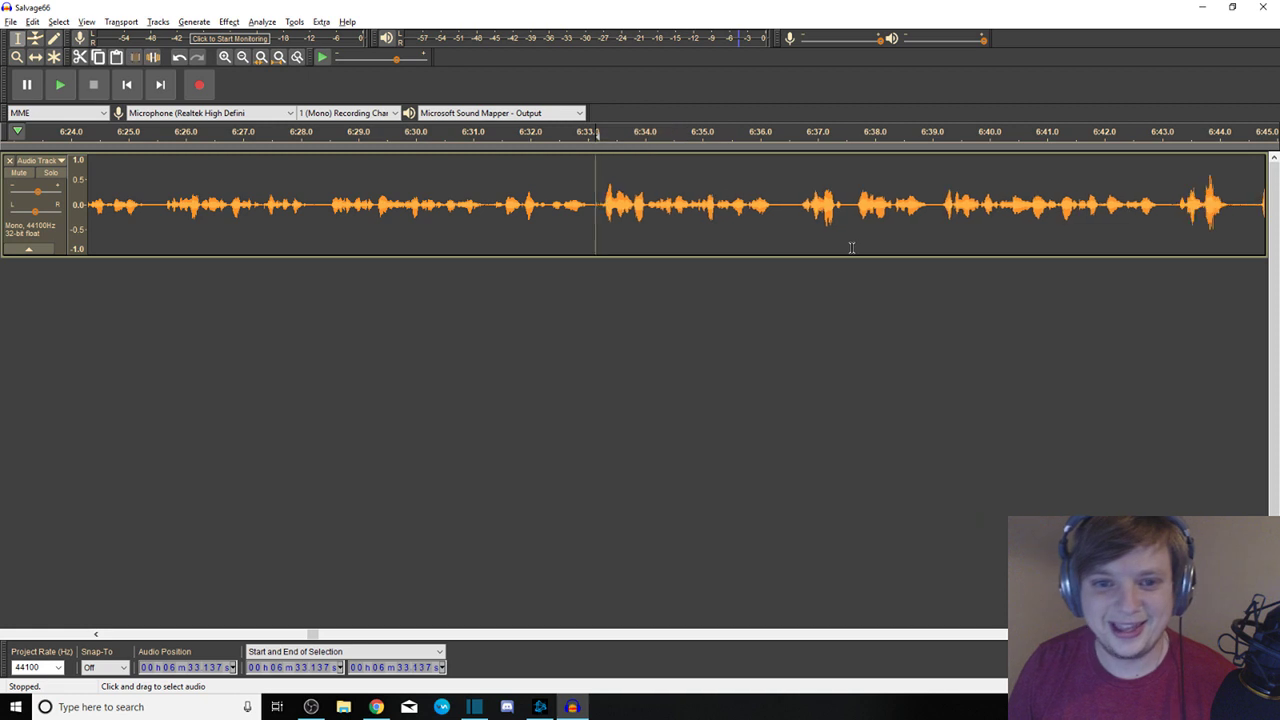
Replay the cut from about 6:31.5 and delete the leftover gap from about 6:33.10 to 6:33.24
key("space")
left_click(547, 215)
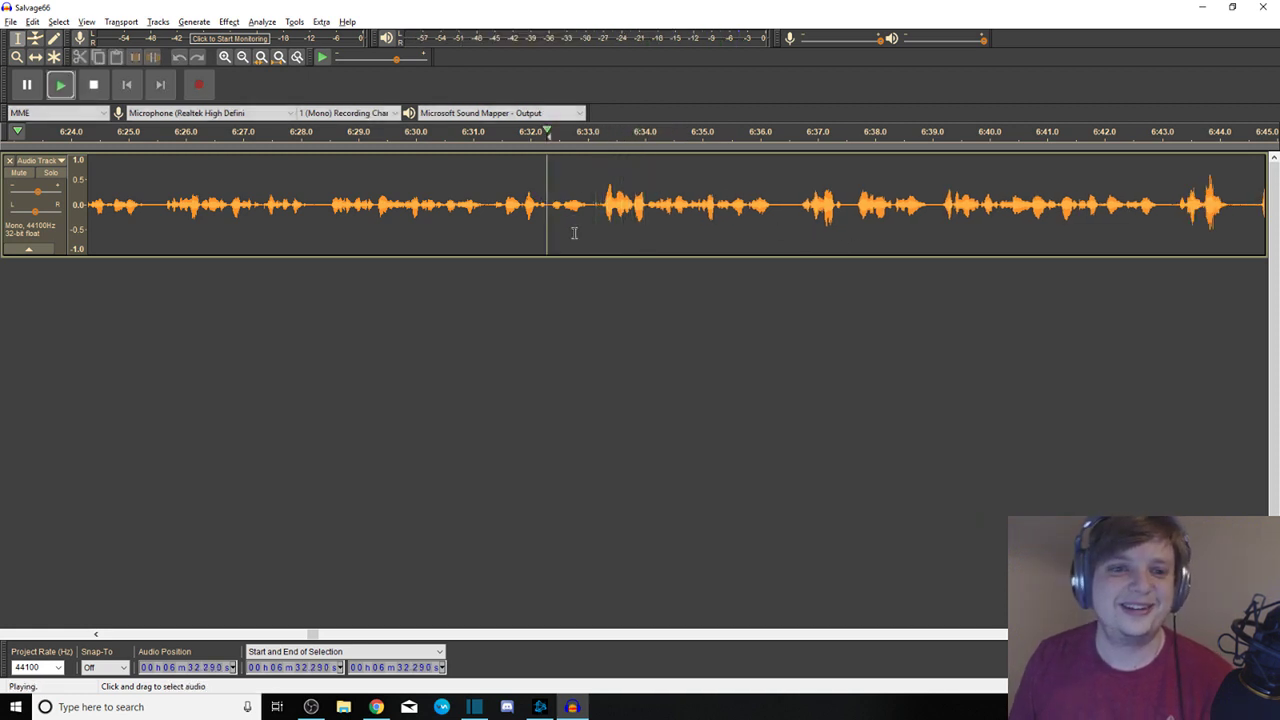
left_click(503, 240)
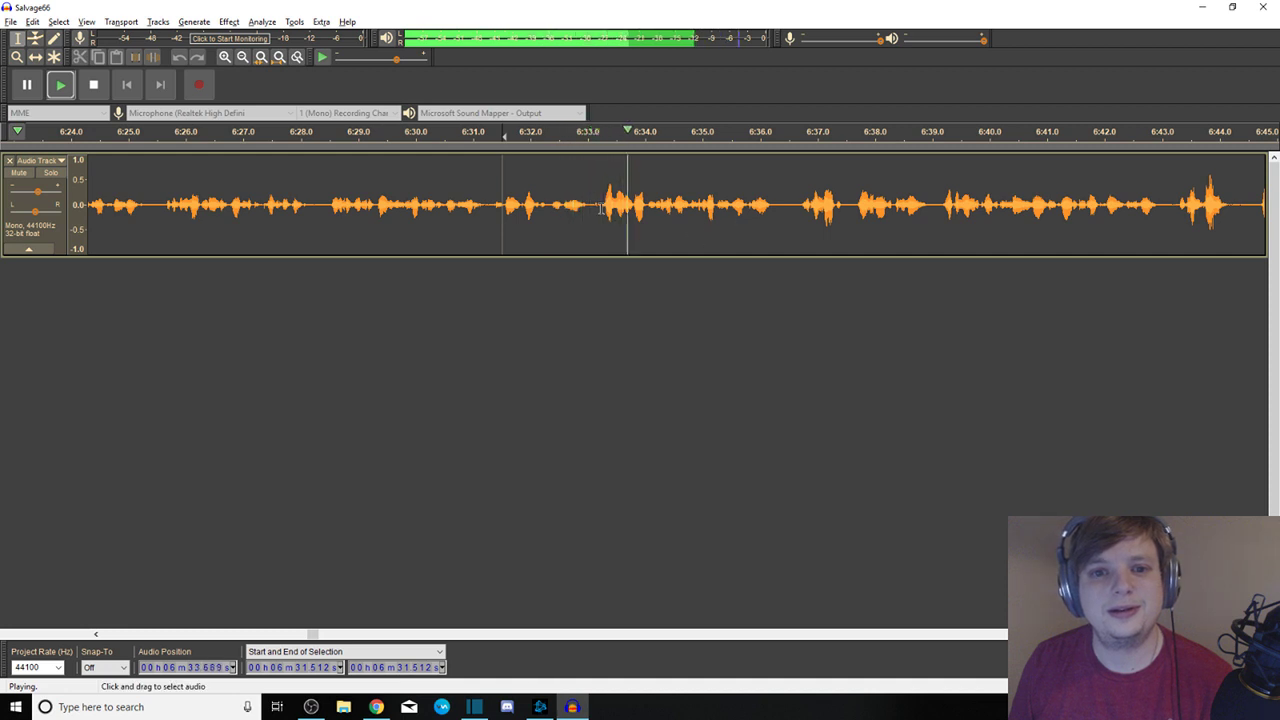
left_click_drag(593, 205, 601, 205)
key("space")
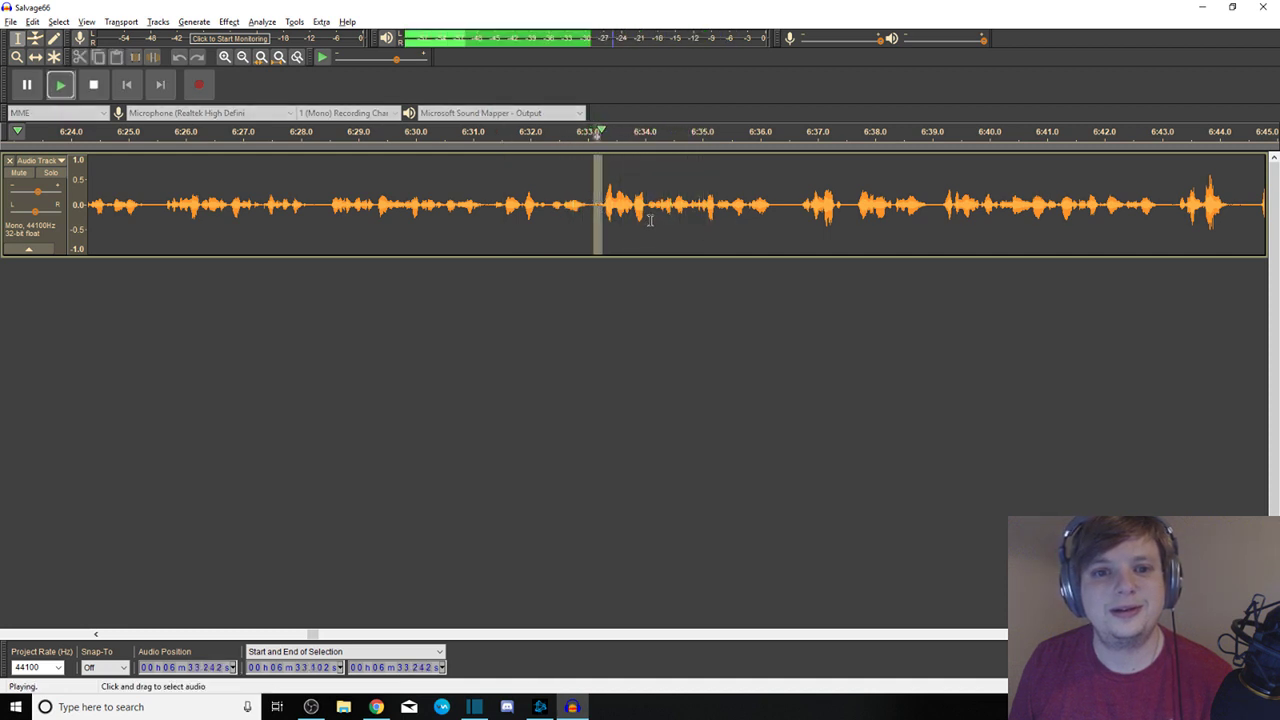
key("space")
Replay from about 6:32.4 and shorten the pause near 6:36.2
left_click(552, 196)
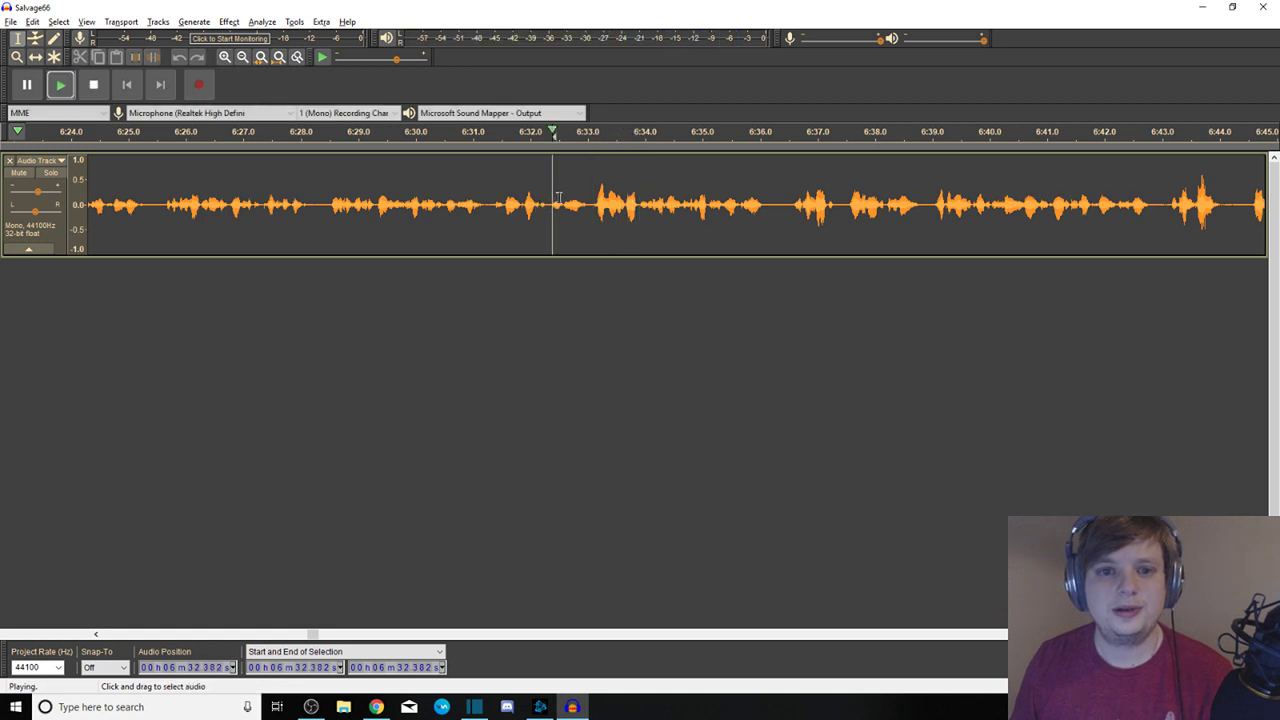
left_click(771, 198)
key("space")
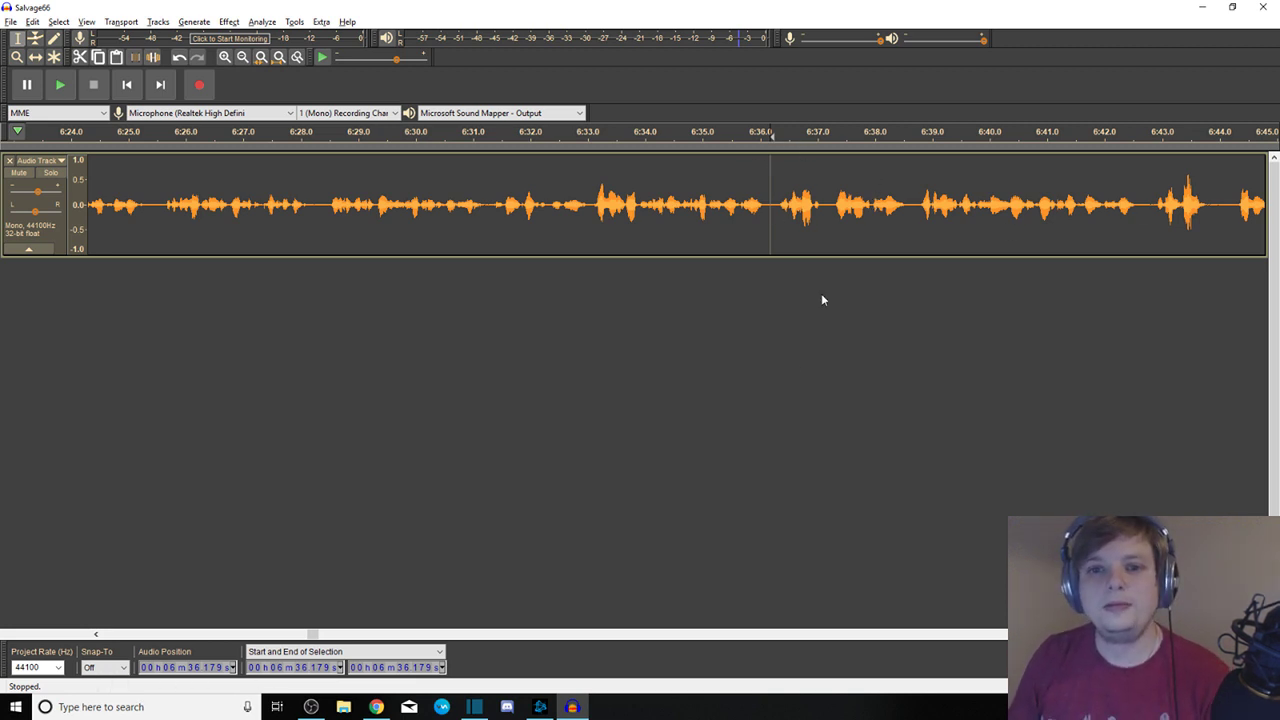
Play the track from about 11:07.1, placing the cursor in the pauses near 11:12.7, 11:15.2 and 11:20.3
left_click_drag(313, 637, 463, 679)
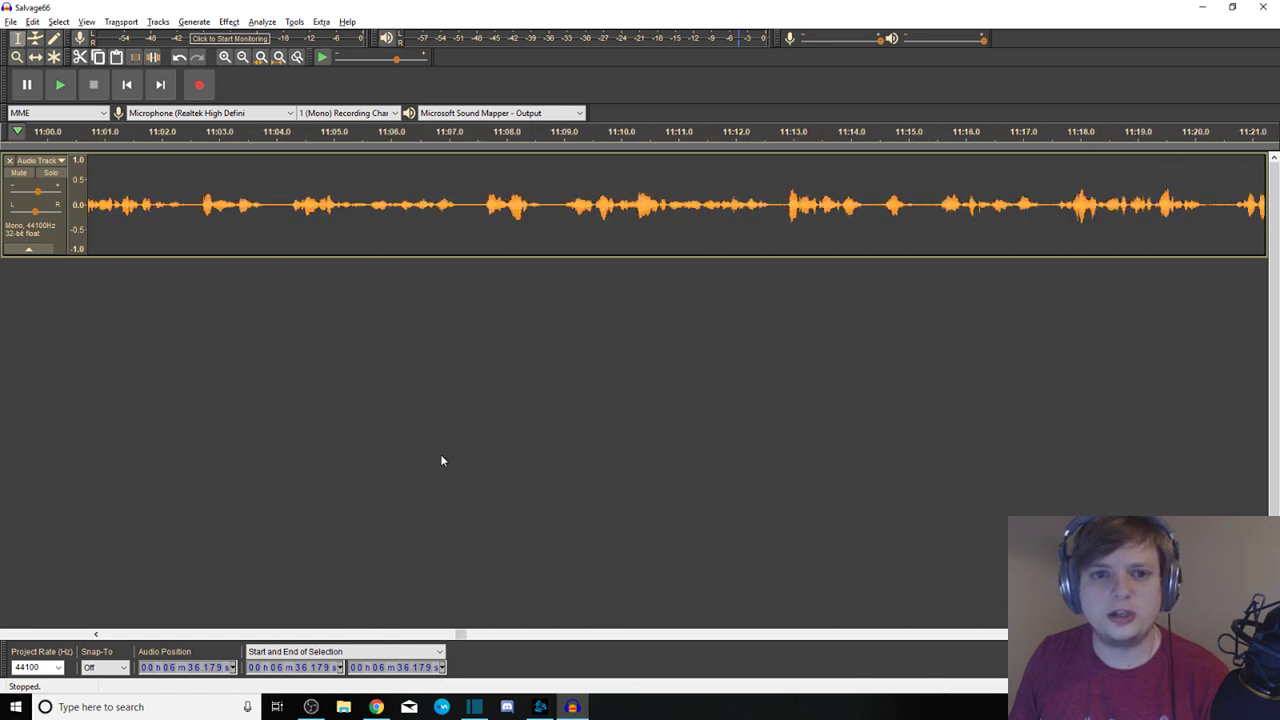
left_click(781, 204)
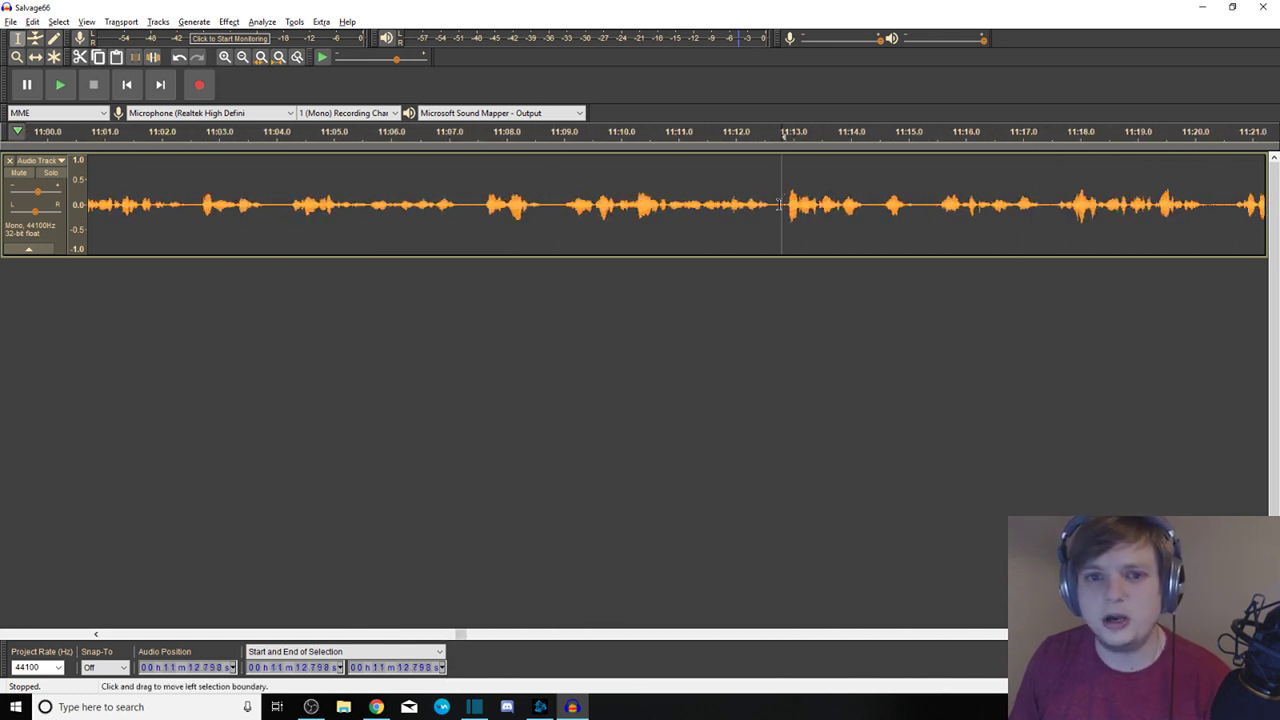
left_click(452, 180)
key("space")
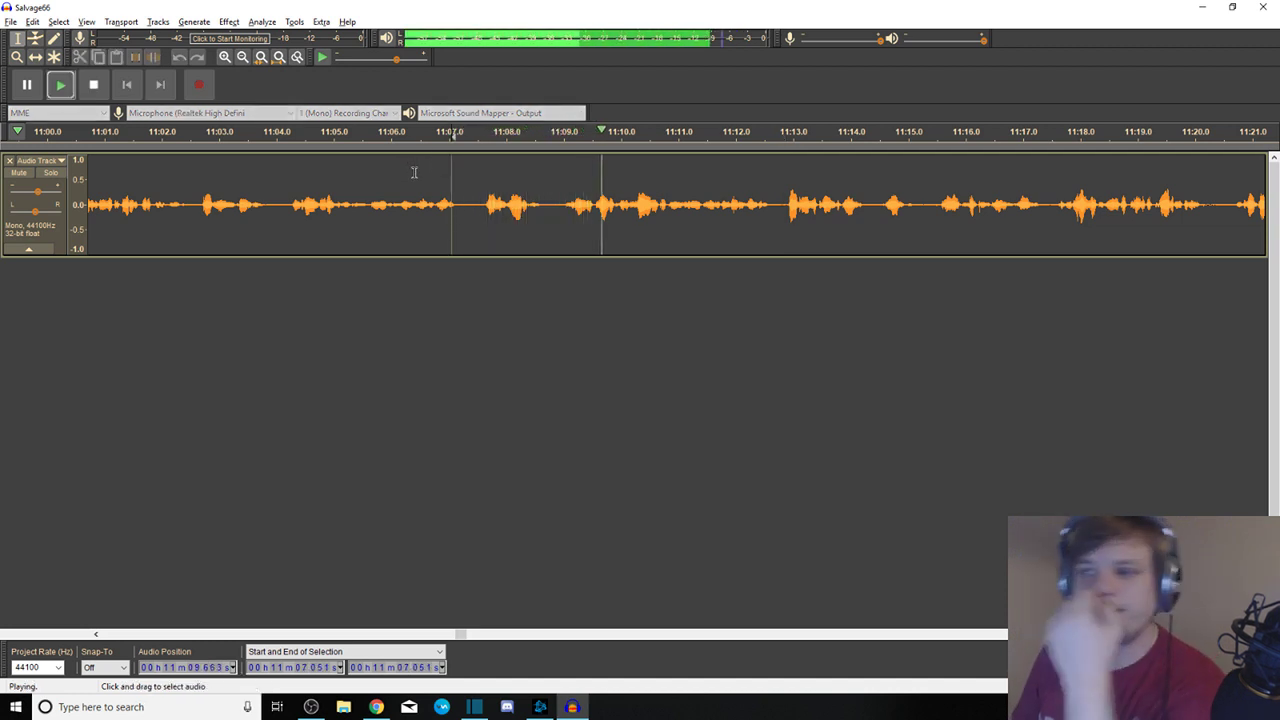
left_click(775, 185)
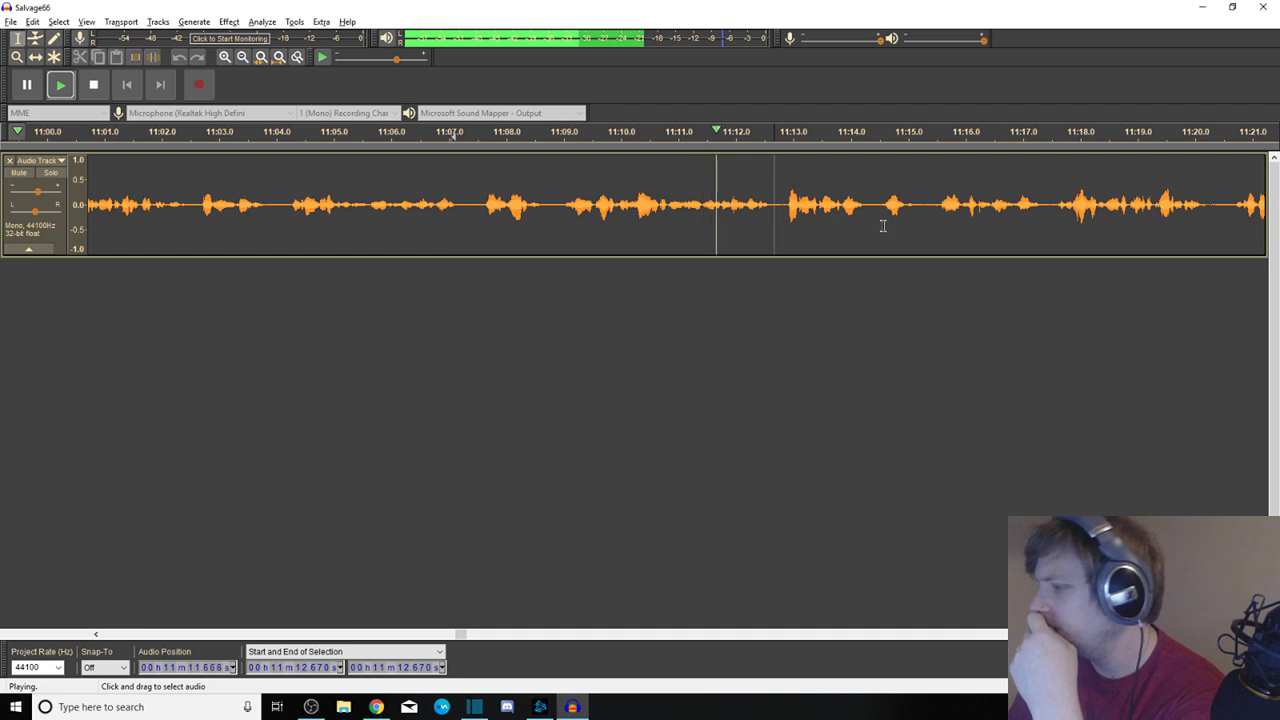
left_click(916, 195)
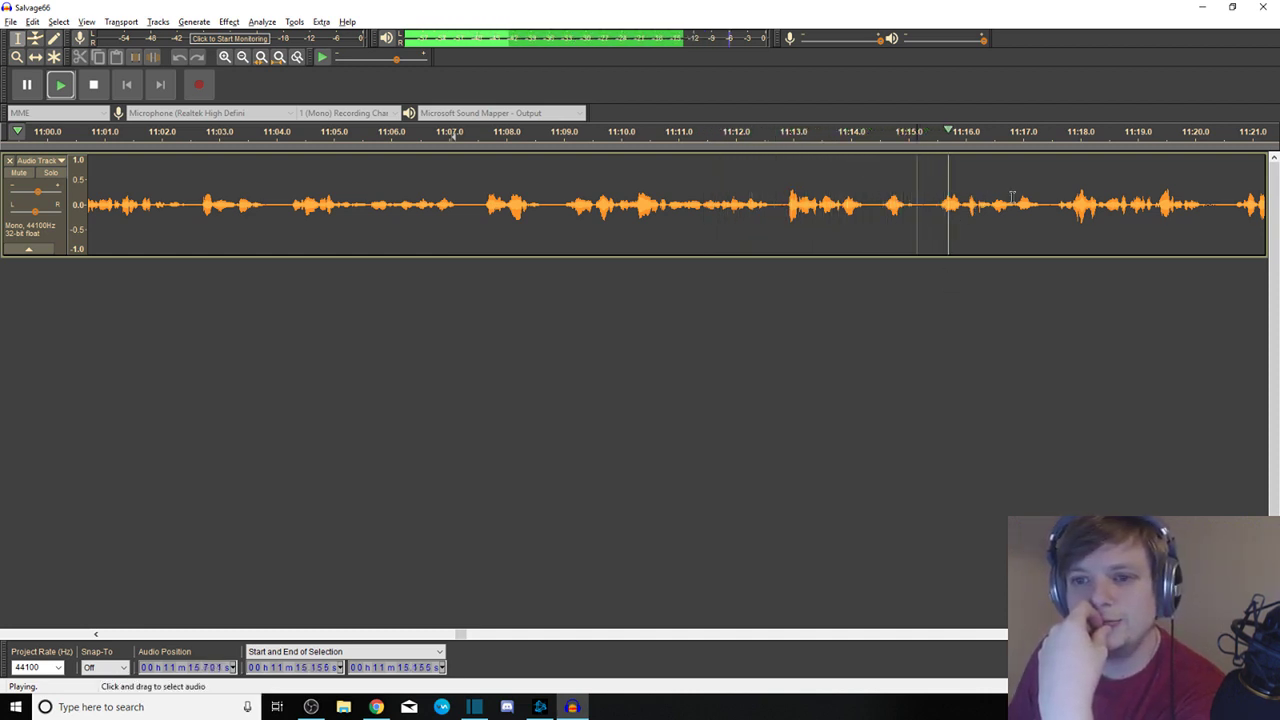
left_click(1044, 225)
left_click(1210, 195)
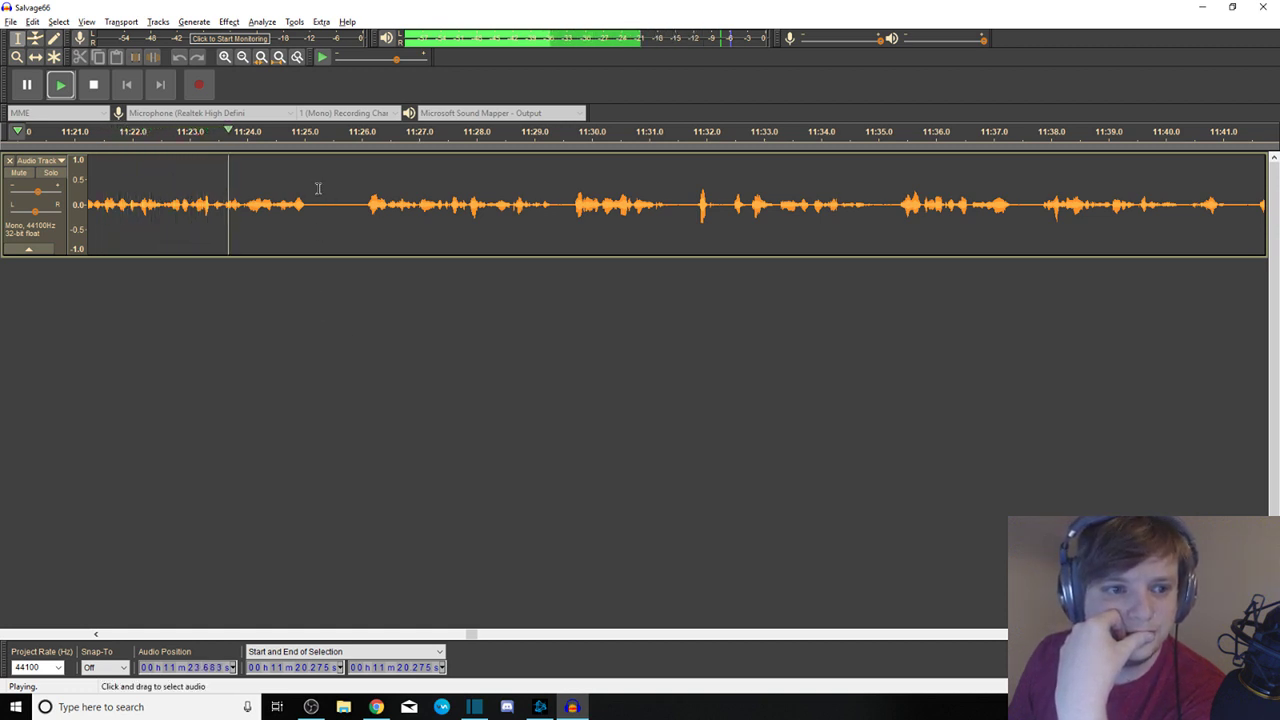
Shorten the pause near 11:25 by deleting from about 11:25.5 to 11:25.9
left_click_drag(325, 190, 358, 188)
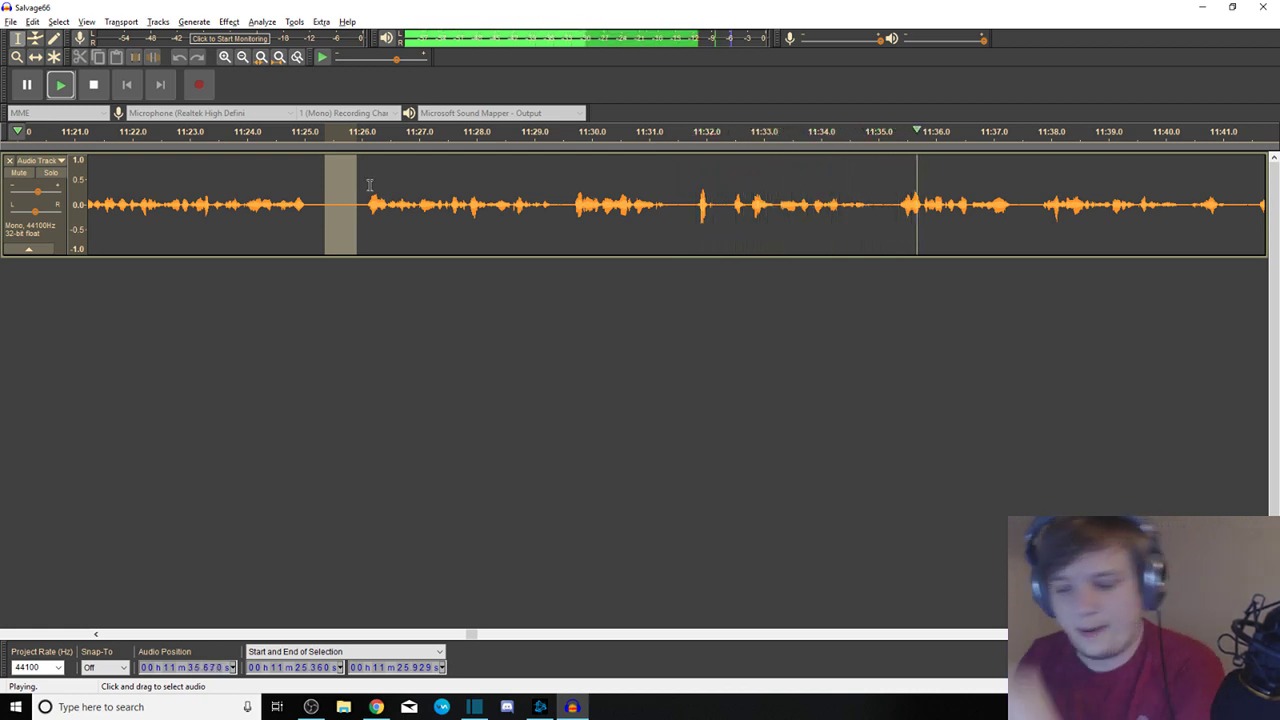
left_click_drag(333, 187, 354, 187)
key("space")
key("Delete")
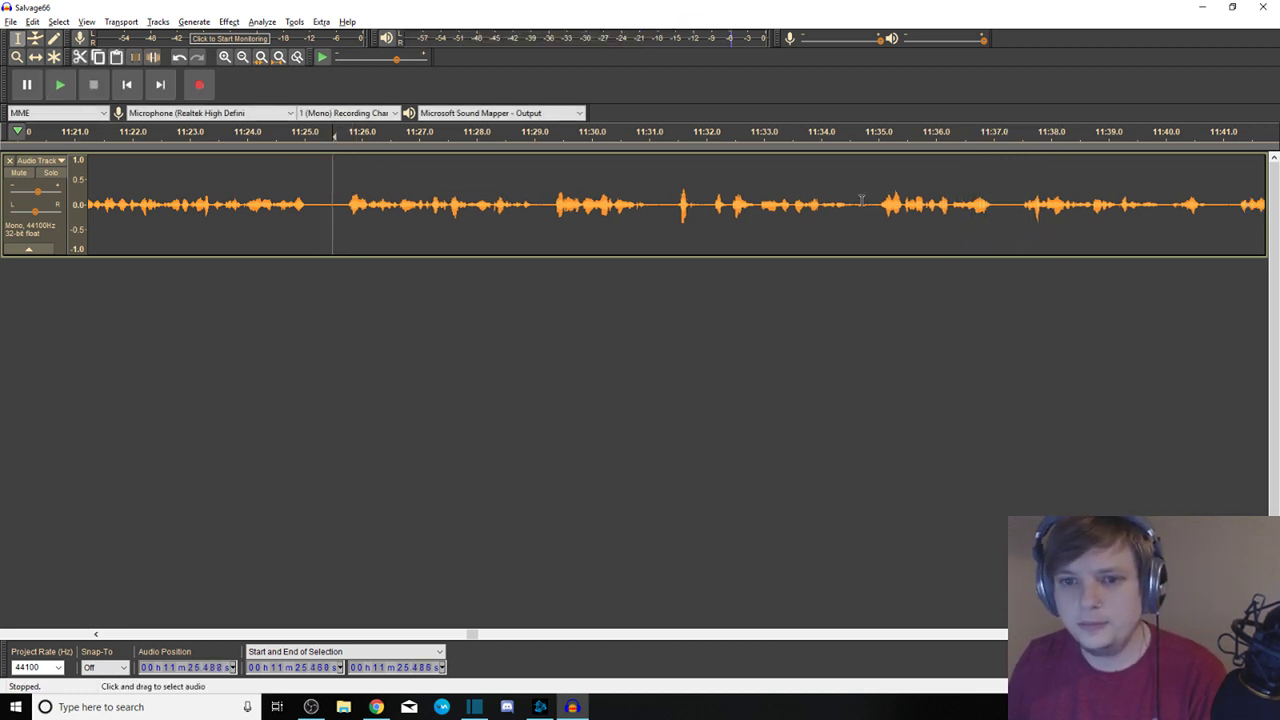
Play on from about 11:37.3 and shorten the pauses starting at about 11:47.1 and 11:49.5
left_click(1010, 190)
key("space")
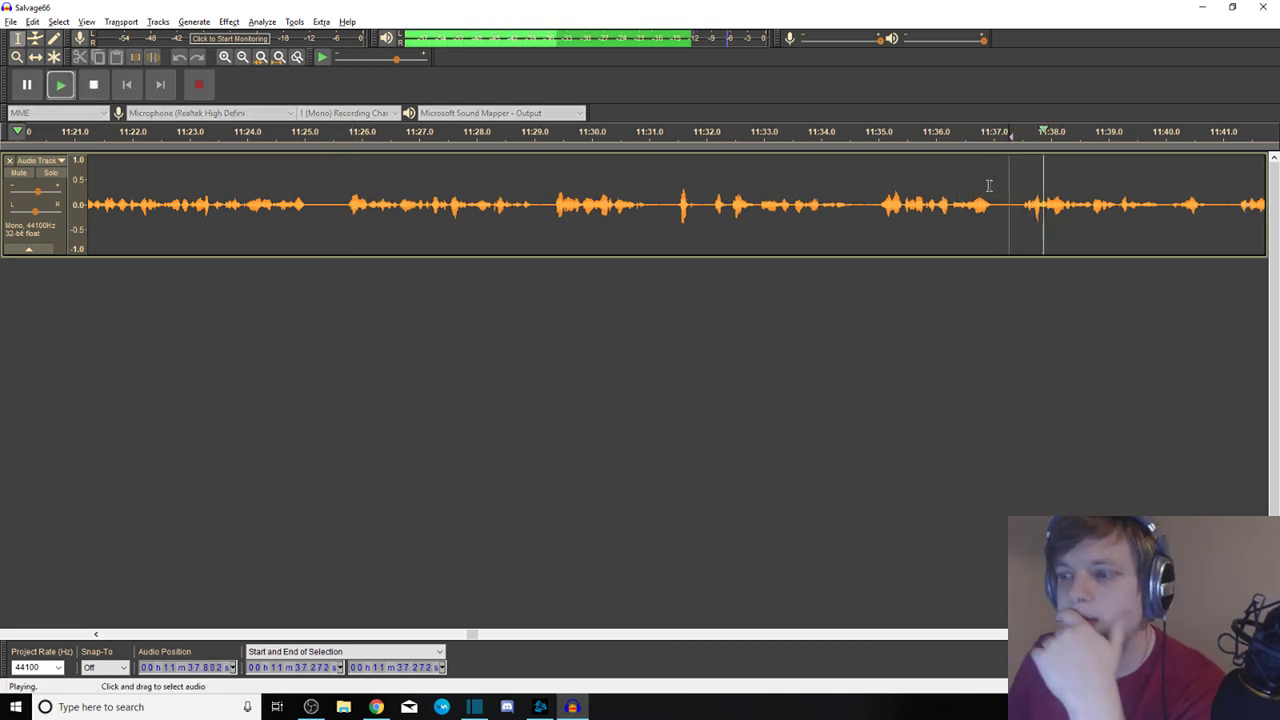
left_click(1218, 188)
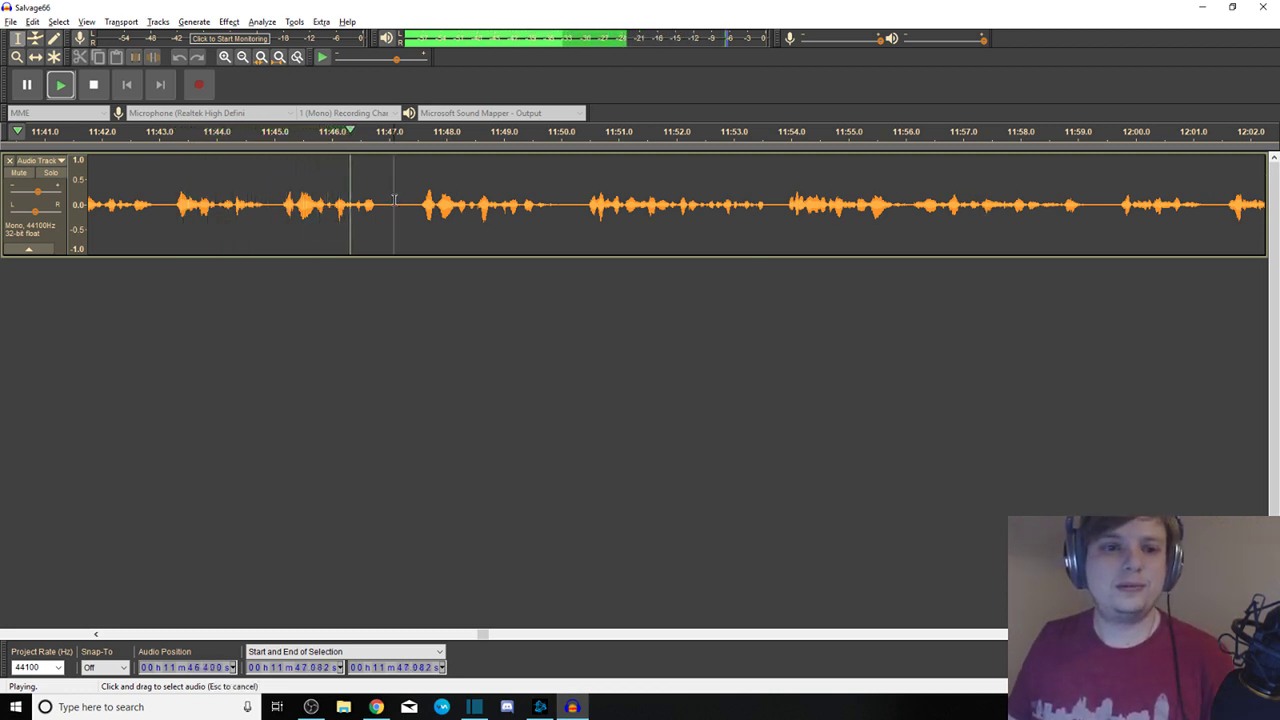
left_click_drag(393, 200, 419, 200)
key("Delete")
left_click_drag(532, 200, 553, 200)
key("Delete")
Play the track from about 11:49.5, placing the cursor in the pauses near 11:53.0, 11:58.9 and 12:00.8
key("space")
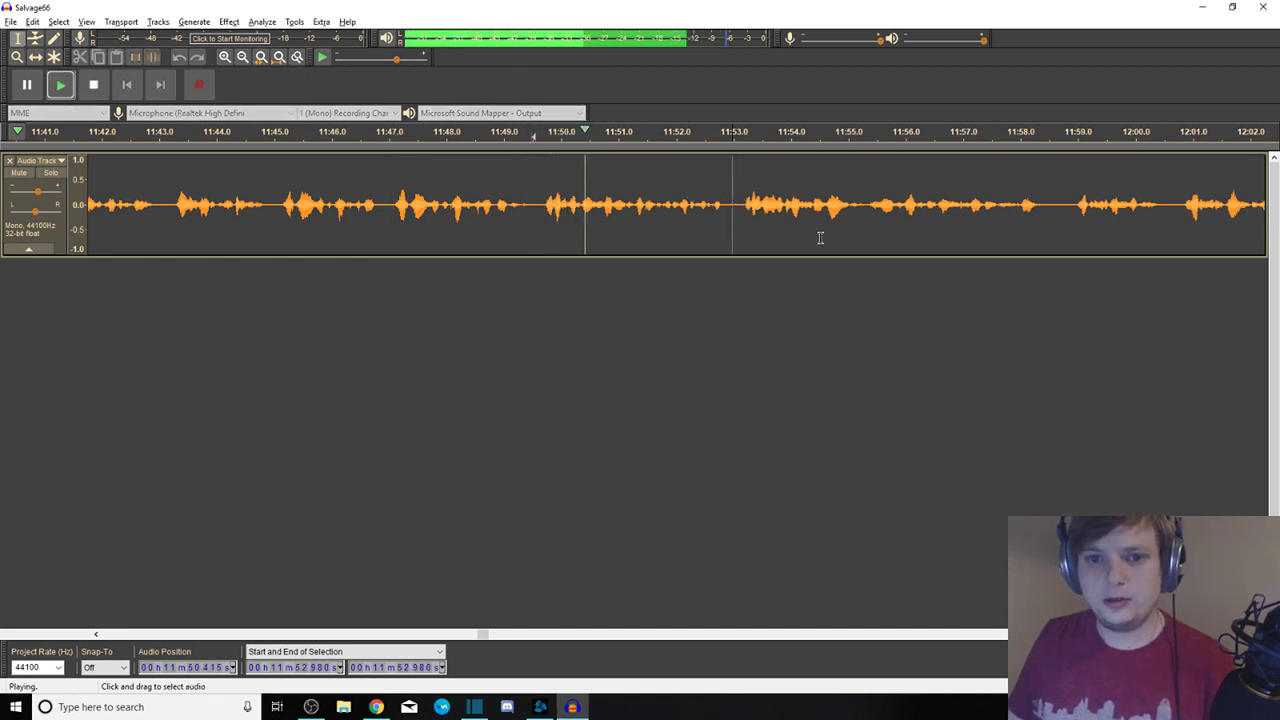
left_click(733, 205)
left_click(1072, 207)
left_click(1183, 208)
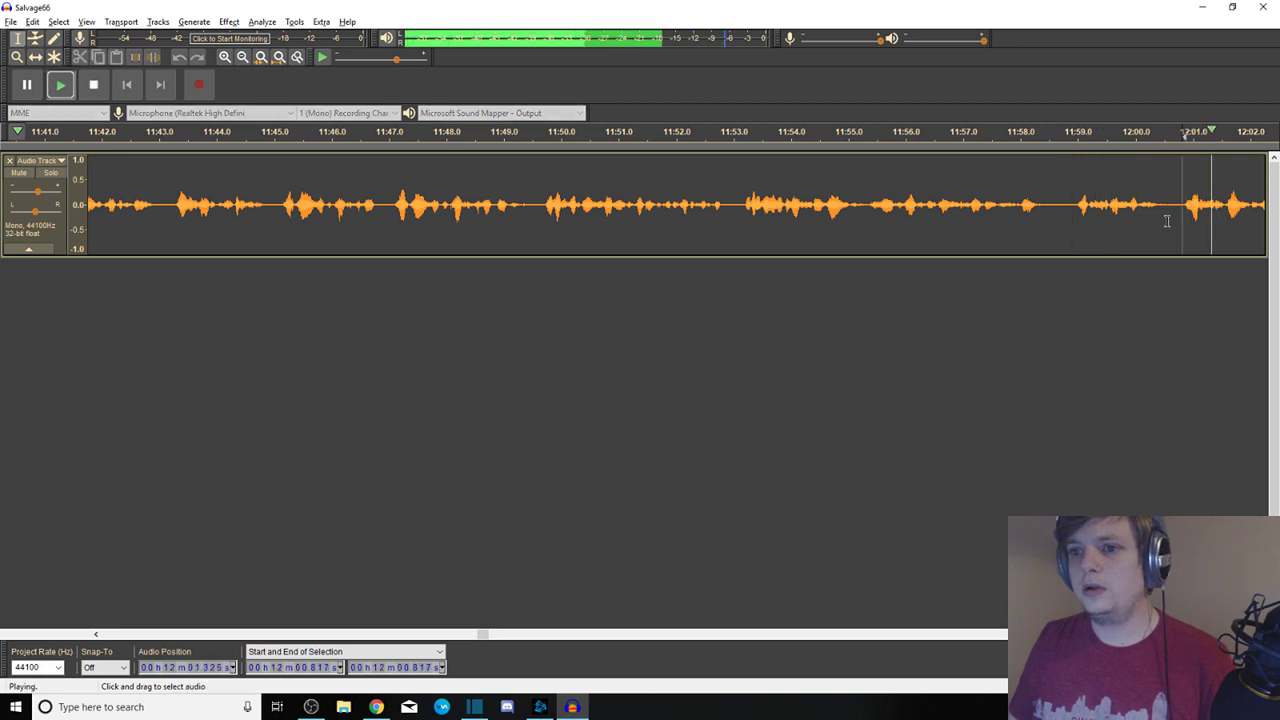
Review the speech between about 12:05 and 12:23, checking the pauses near 12:06.1, 12:14.7, 12:19.0 and 12:21.2
key("space")
left_click(263, 190)
key("space")
left_click(310, 190)
left_click(432, 190)
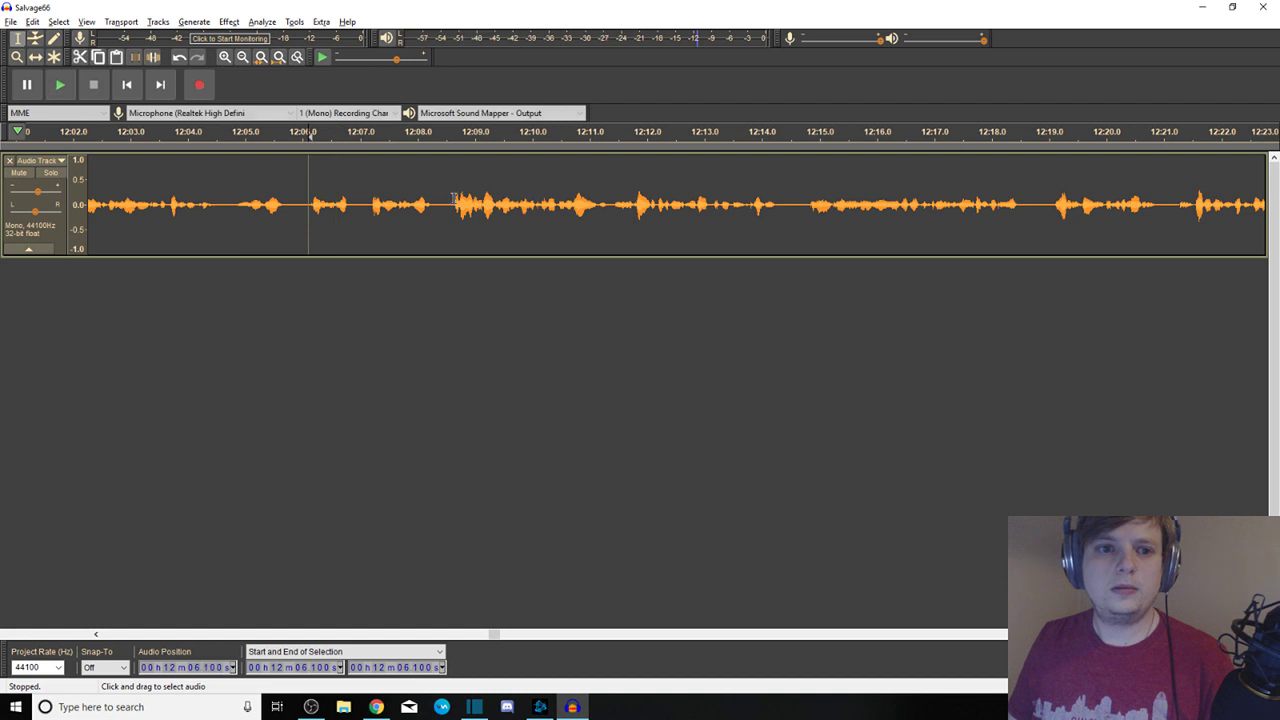
left_click(803, 190)
left_click(1054, 198)
left_click(1175, 196)
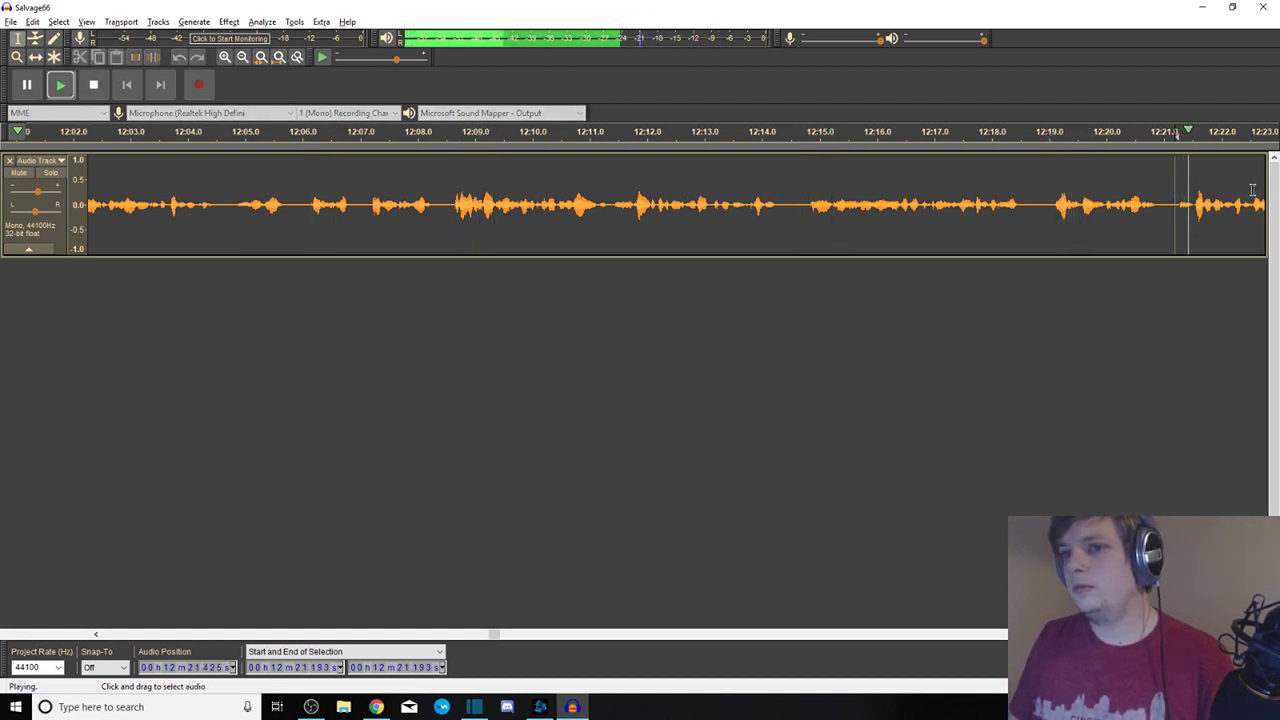
left_click(1254, 131)
Trim the pauses between about 12:24.0 and 12:25.6 and place the cursor near 12:28.6
left_click_drag(158, 196, 252, 193)
key("space")
key("Delete")
key("Delete")
left_click(420, 195)
key("space")
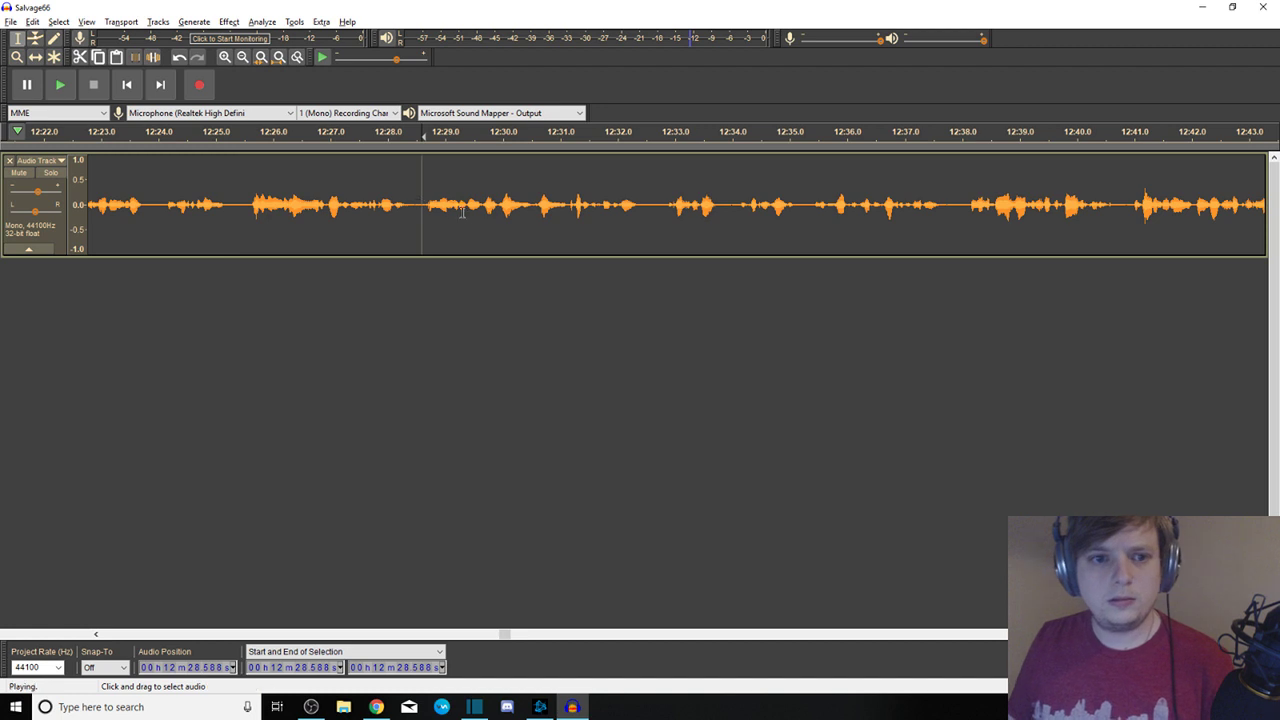
Check the pauses near 12:32.6, 12:34.0, 12:35.3 and 12:38.1, restarting playback after them
left_click(652, 195)
left_click(734, 196)
key("space")
key("space")
left_click(811, 200)
key("space")
key("space")
left_click(970, 196)
key("space")
key("space")
Restart playback at the pauses near 12:40.9, 12:43.1 and 12:45.1 to check the speech after each
left_click(1131, 197)
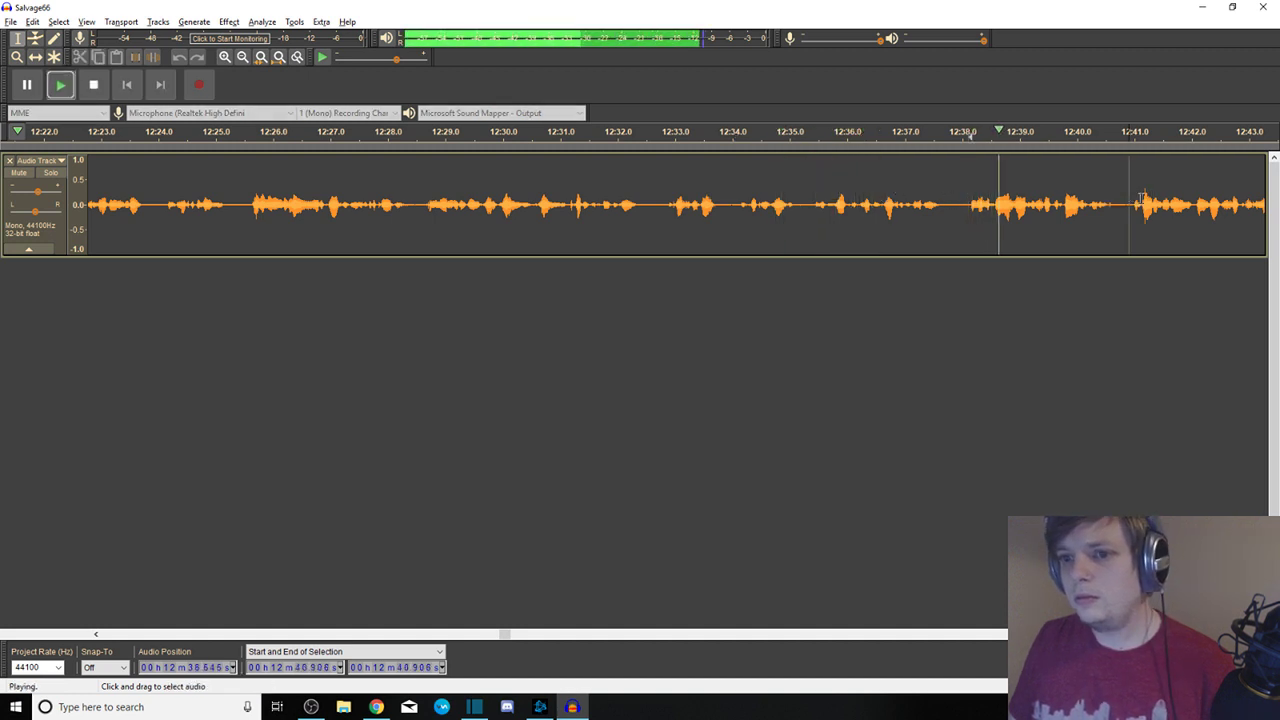
key("space")
key("space")
left_click(1259, 200)
key("space")
key("space")
left_click(191, 196)
key("space")
key("space")
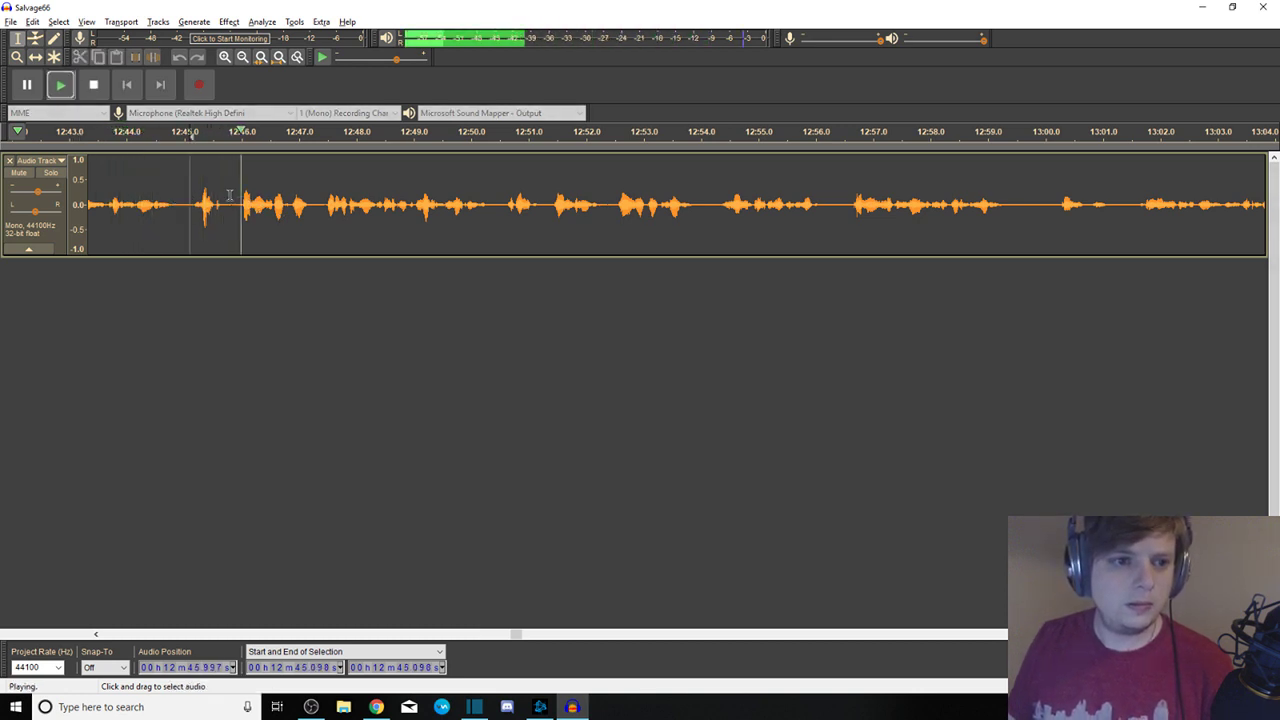
Restart playback near 12:46, 12:47.5 and 12:50.6 to check the following phrases
key("space")
key("space")
left_click(327, 197)
key("space")
key("space")
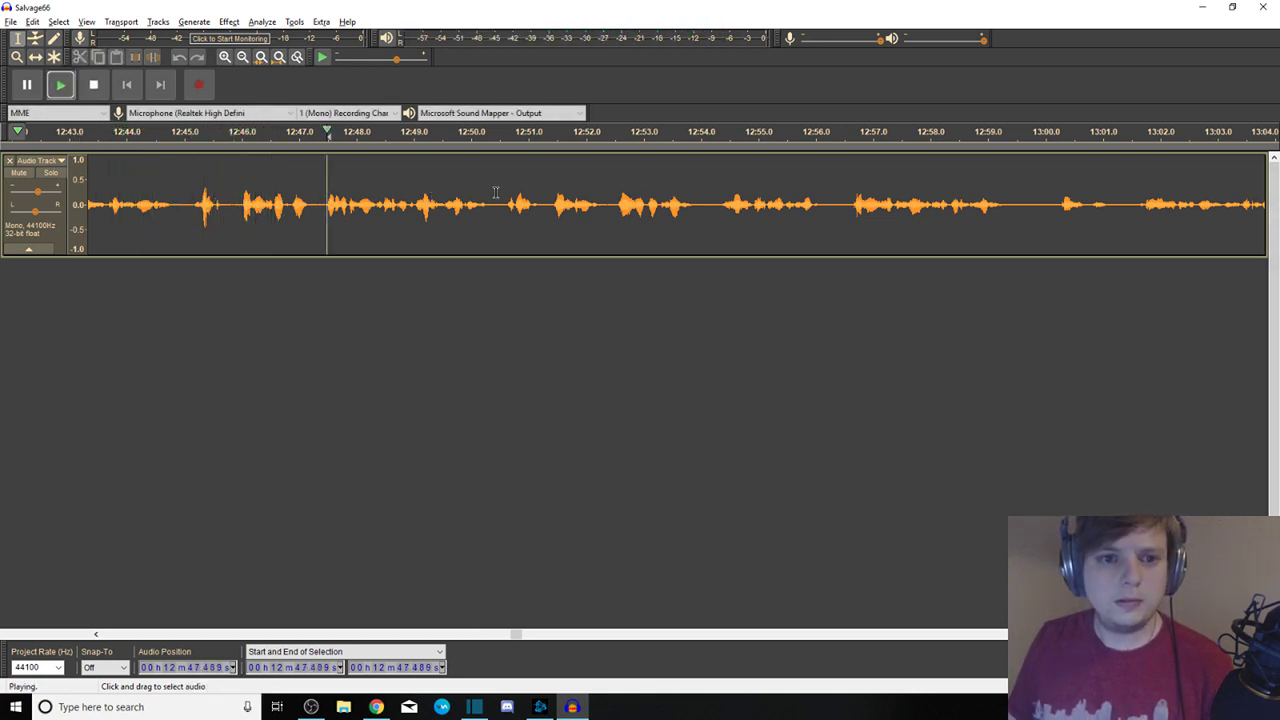
left_click(508, 198)
key("space")
key("space")
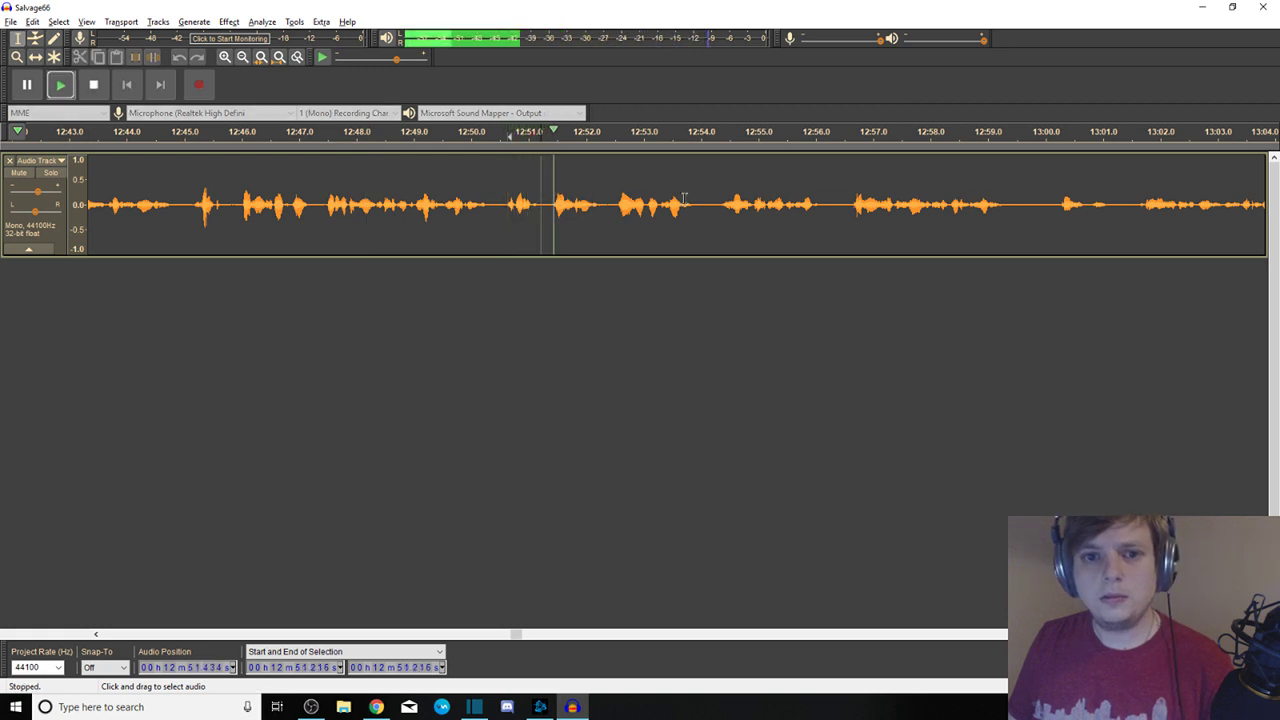
Restart playback at the pauses near 12:54.2, 12:56.5, 13:00.2 and 13:01.5 to check the speech after each
left_click(711, 197)
key("space")
key("space")
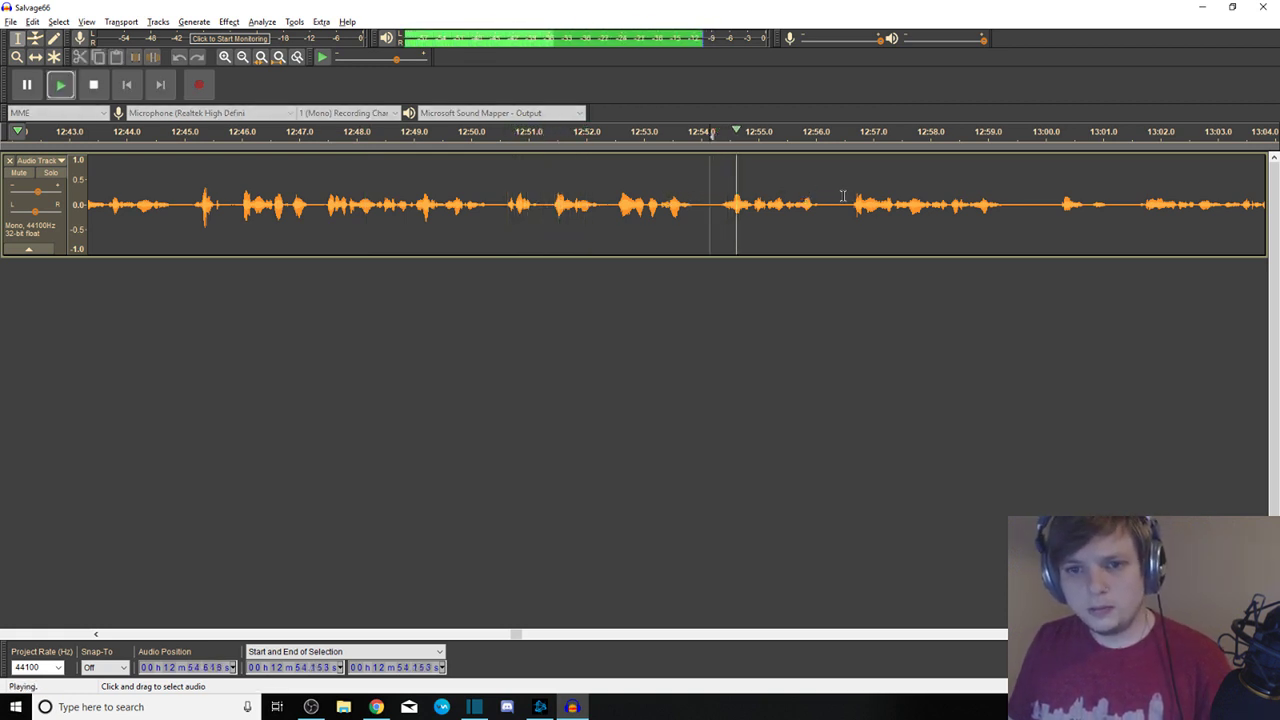
left_click(842, 196)
key("space")
key("space")
key("space")
left_click(1055, 195)
key("space")
key("space")
left_click(1129, 200)
Delete the pause from about 12:59.3 to 12:59.9 and resume playback from about 13:03.5
left_click_drag(1008, 203, 1041, 203)
key("space")
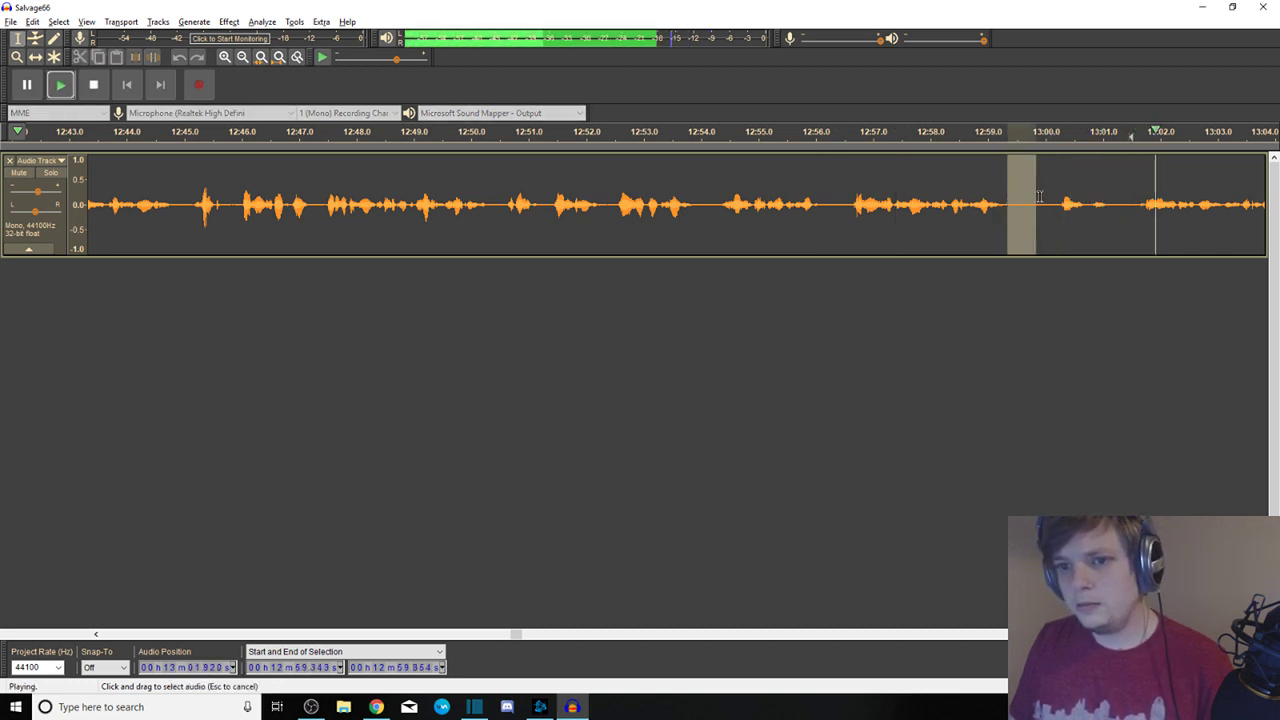
key("Delete")
left_click(1246, 191)
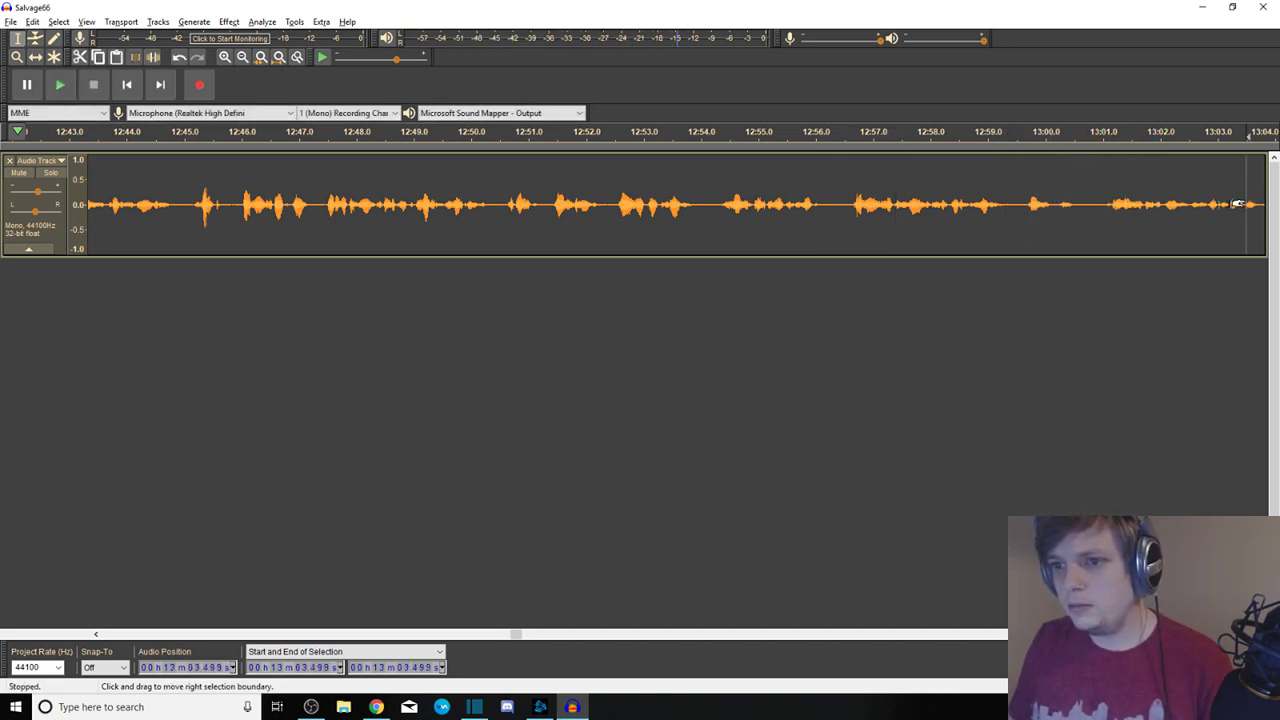
key("space")
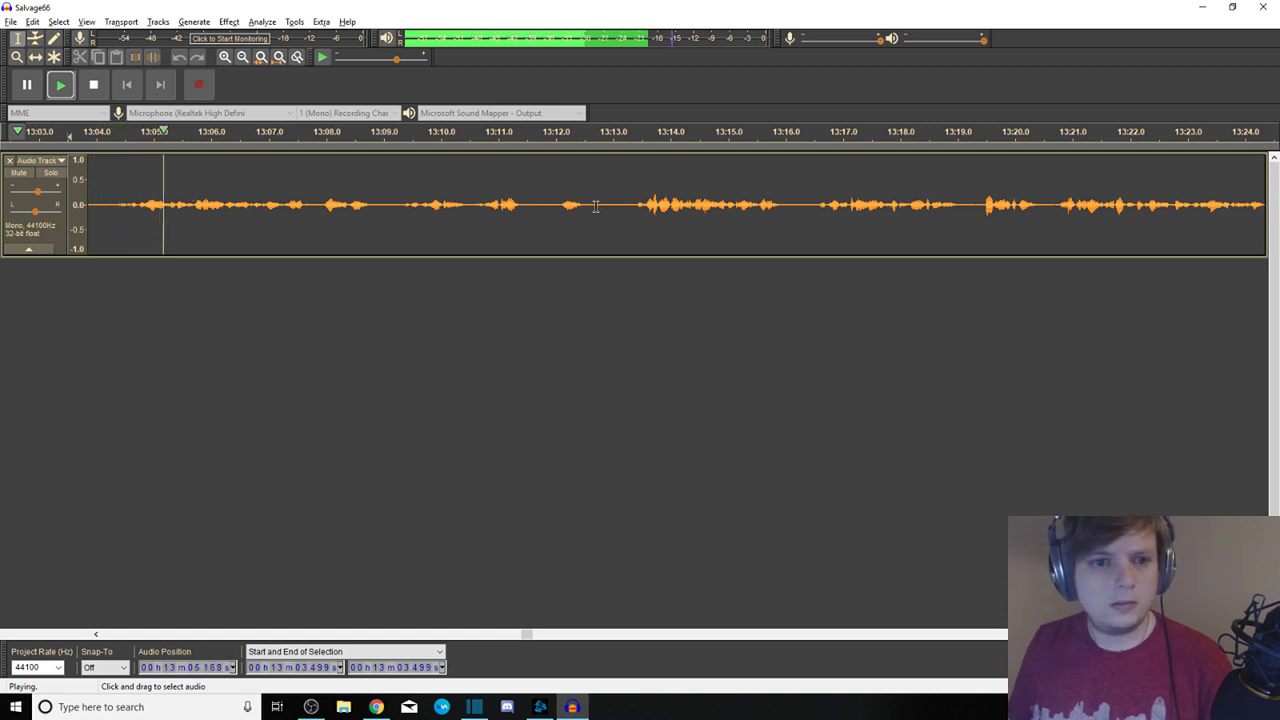
Trim the pauses near 13:11.7, 13:12.5 and 13:15.3, and resume playback from about 13:15.3
left_click_drag(531, 194, 591, 192)
key("space")
key("Delete")
key("Delete")
left_click(742, 191)
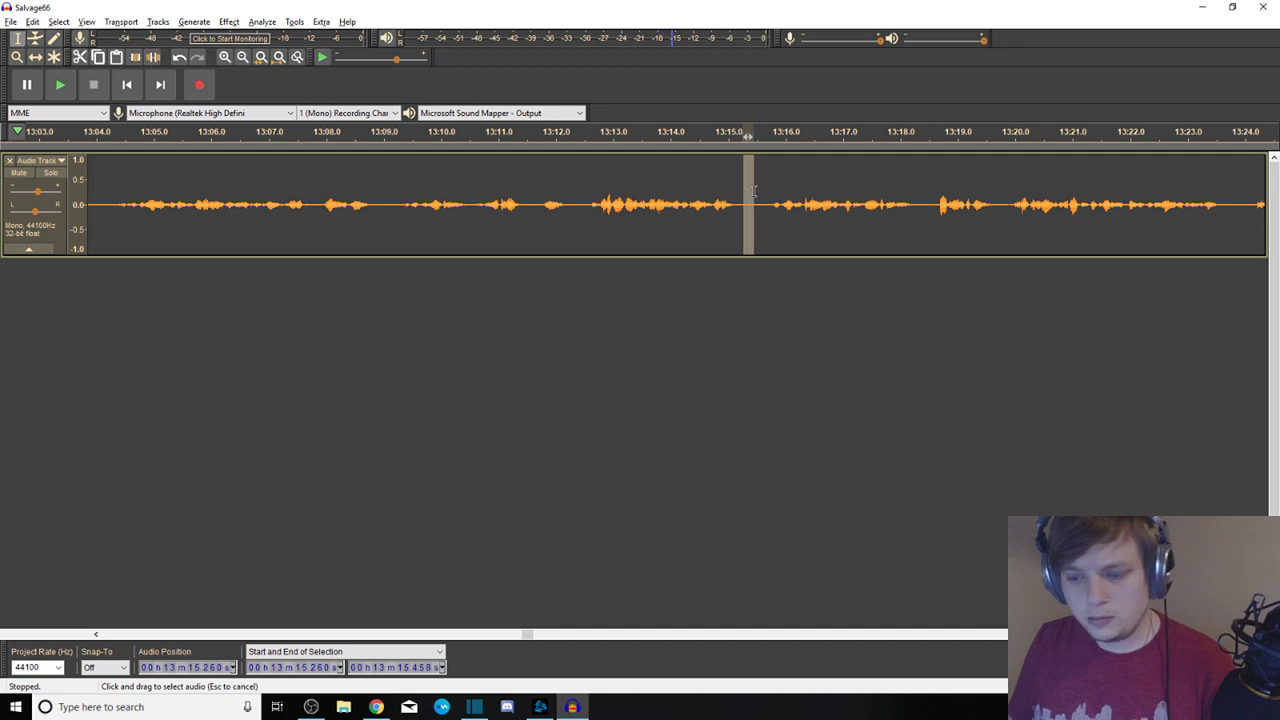
key("space")
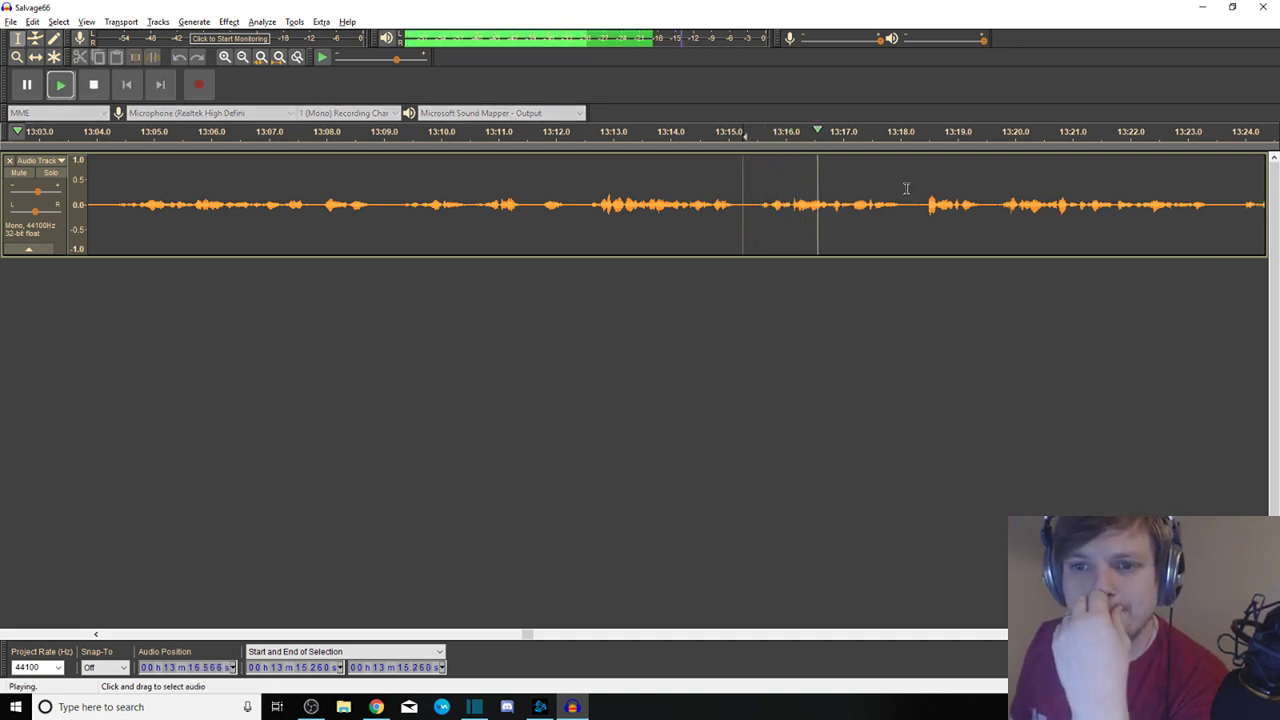
Play on from the pause near 13:23.4, then stop and select the gap from about 13:25.5 to 13:25.7
left_click_drag(1210, 190, 1219, 190)
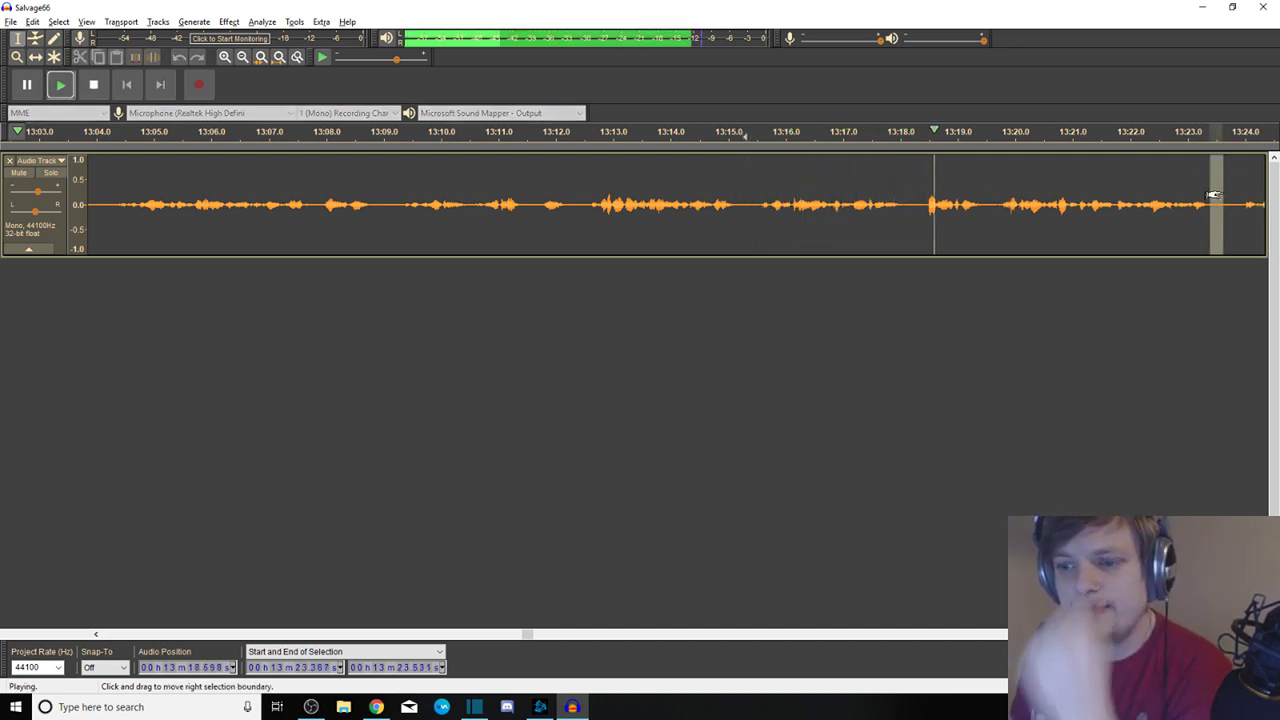
key("space")
key("Left")
key("space")
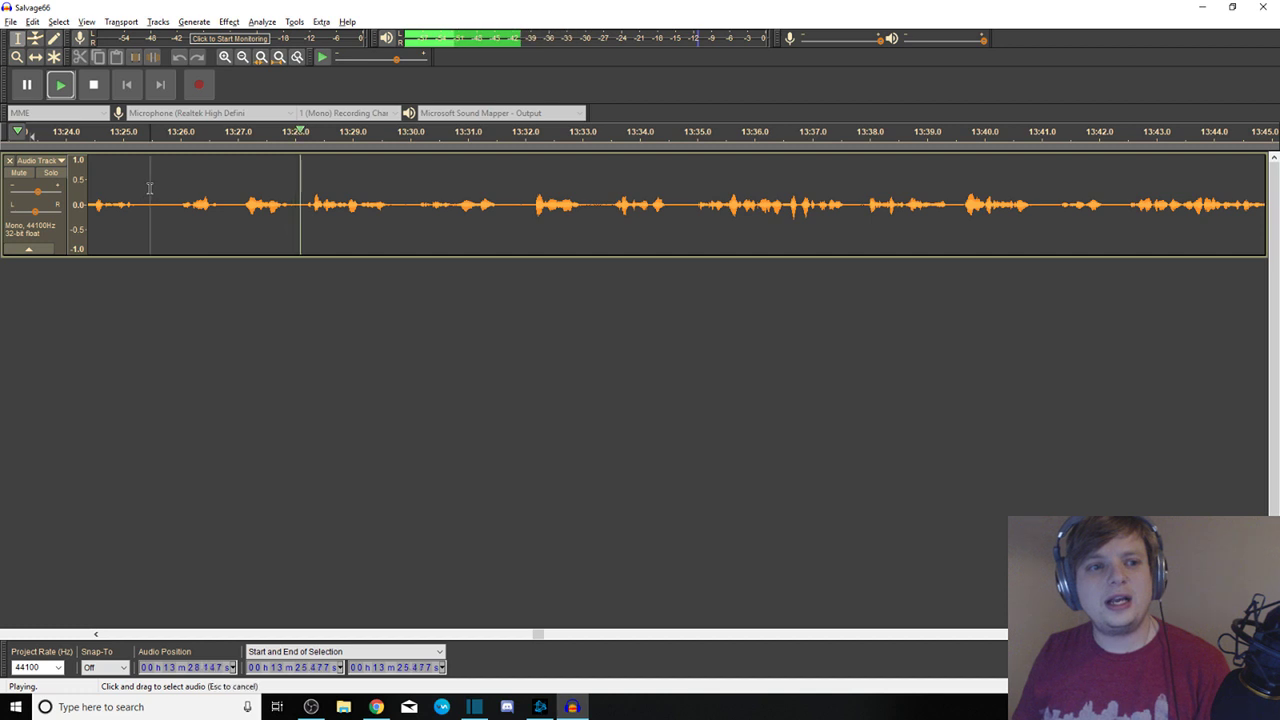
left_click_drag(151, 200, 165, 200)
key("space")
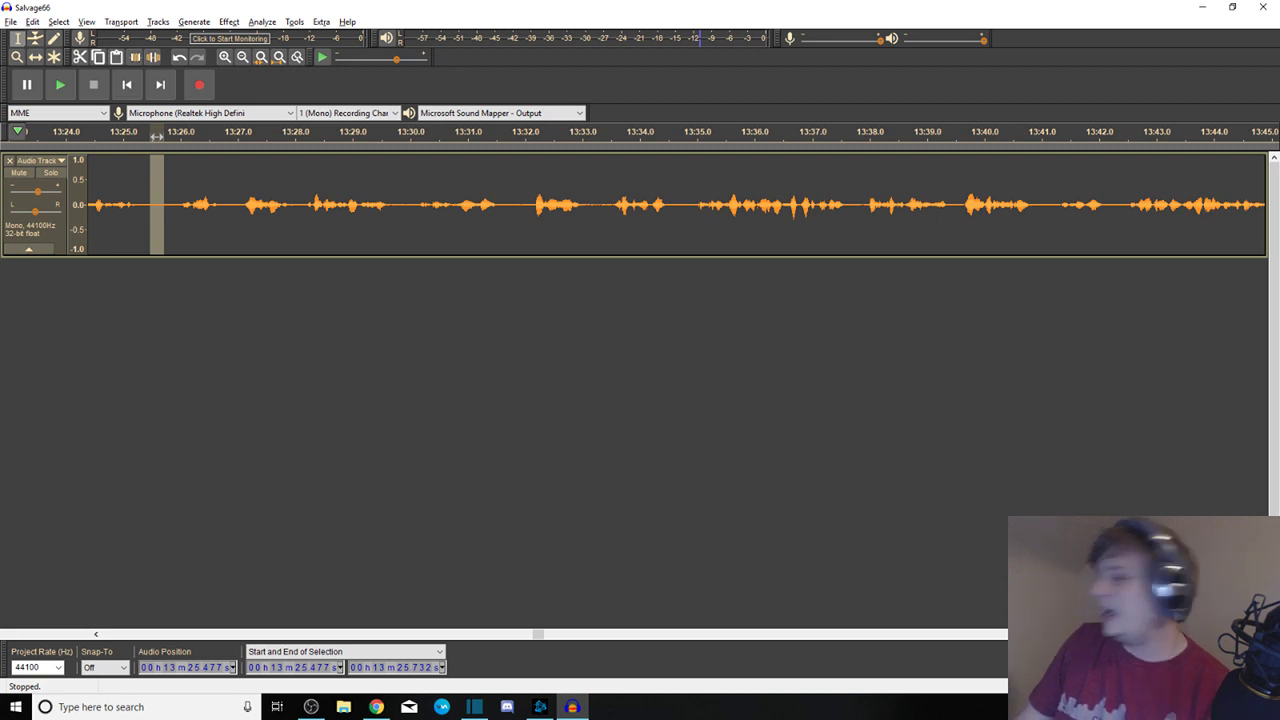
key("alt+Tab")
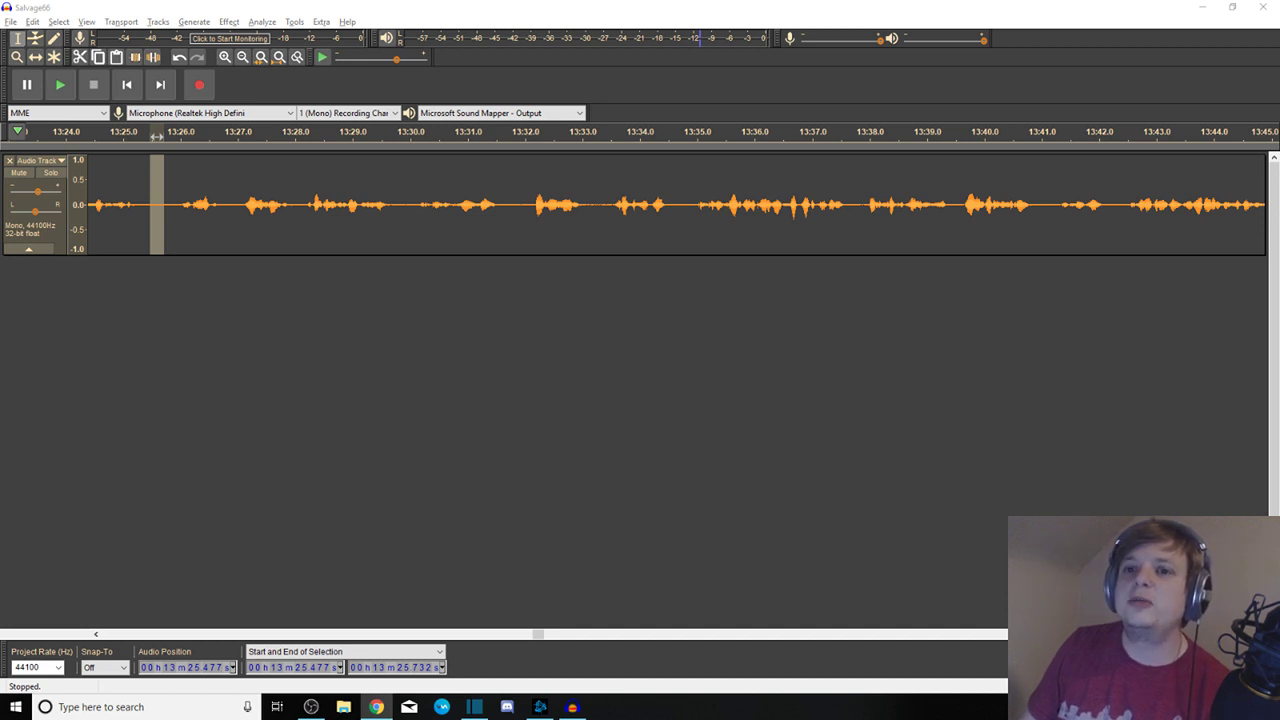
left_click(806, 8)
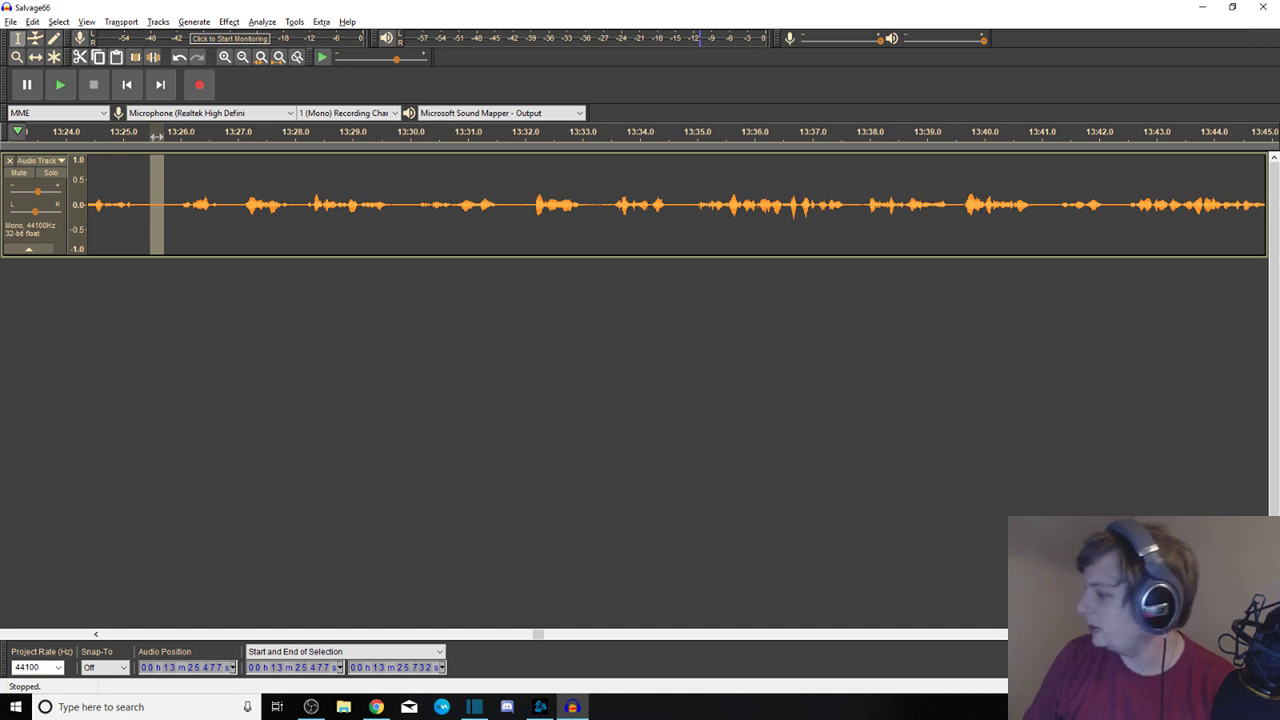
key("alt+Tab")
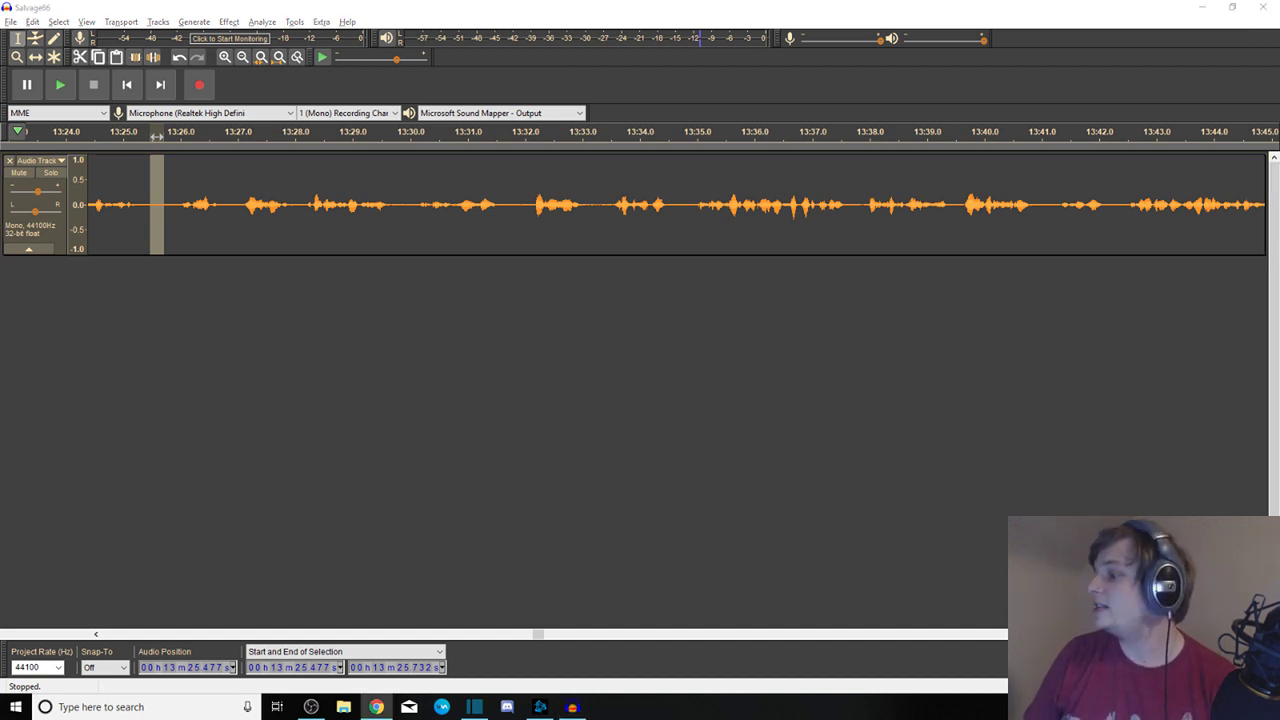
left_click(762, 20)
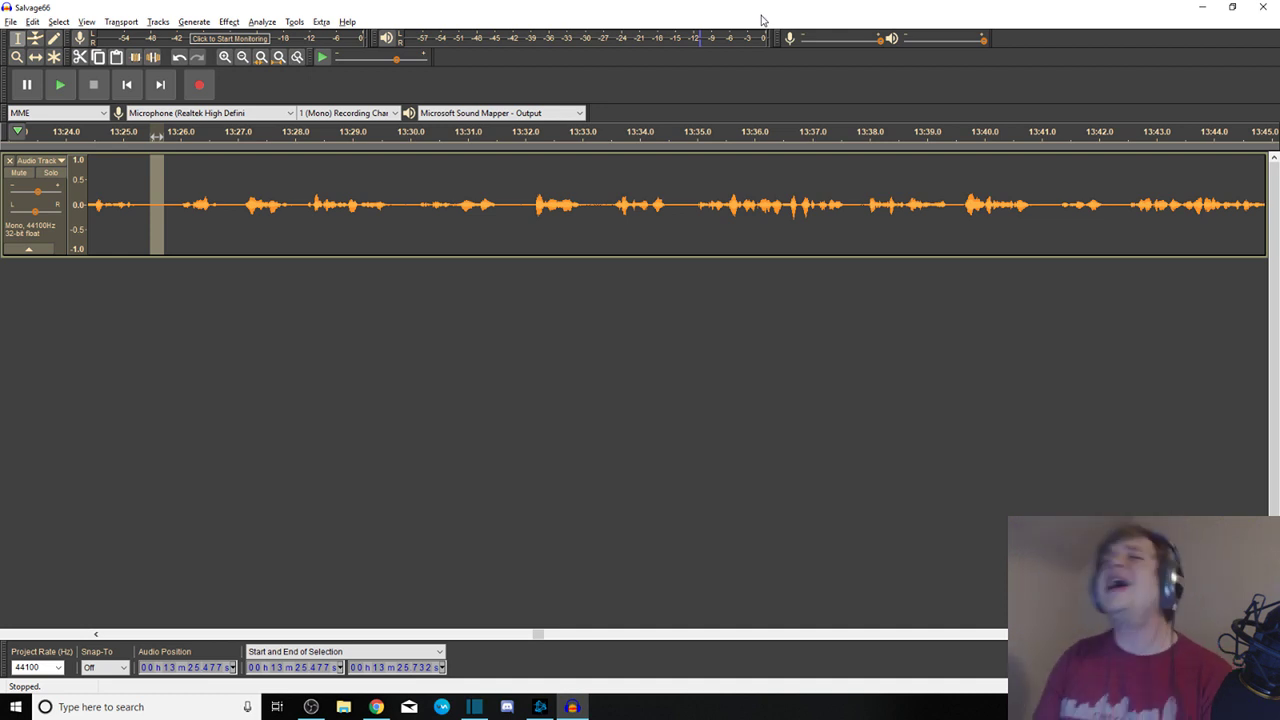
key("alt+Tab")
key("alt+Tab")
key("alt+Tab")
key("alt+Tab")
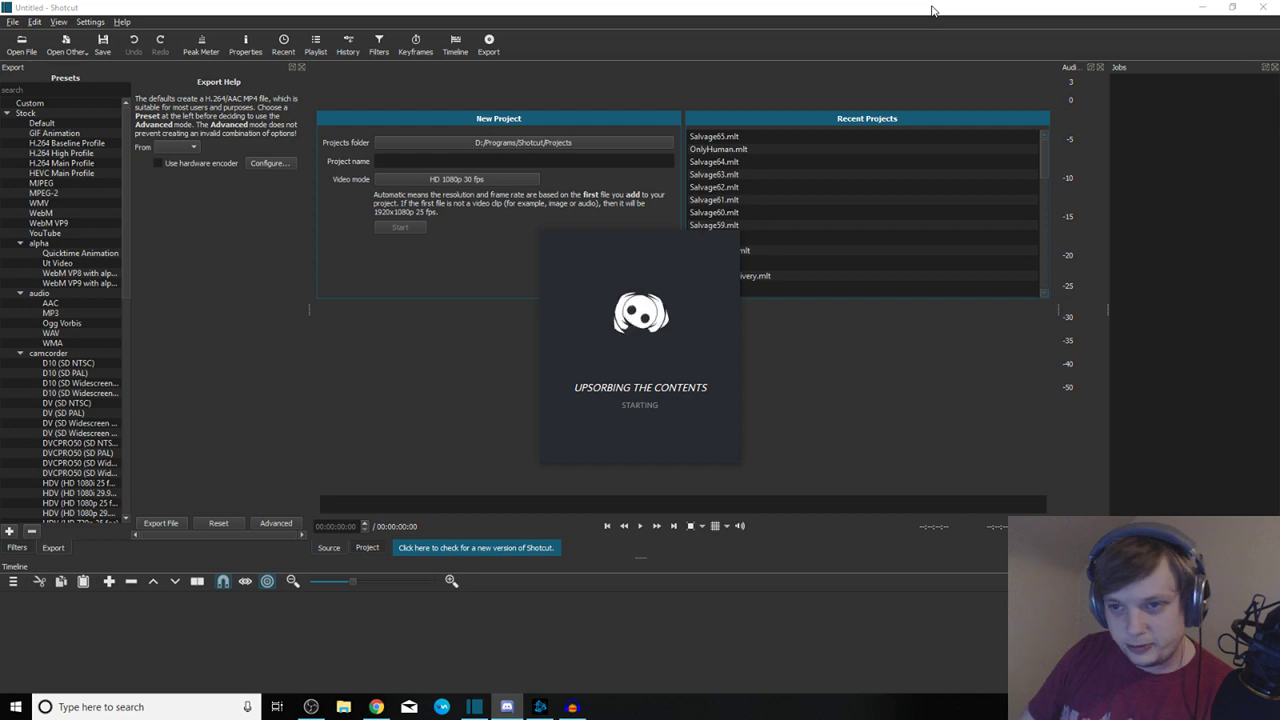
left_click(1226, 10)
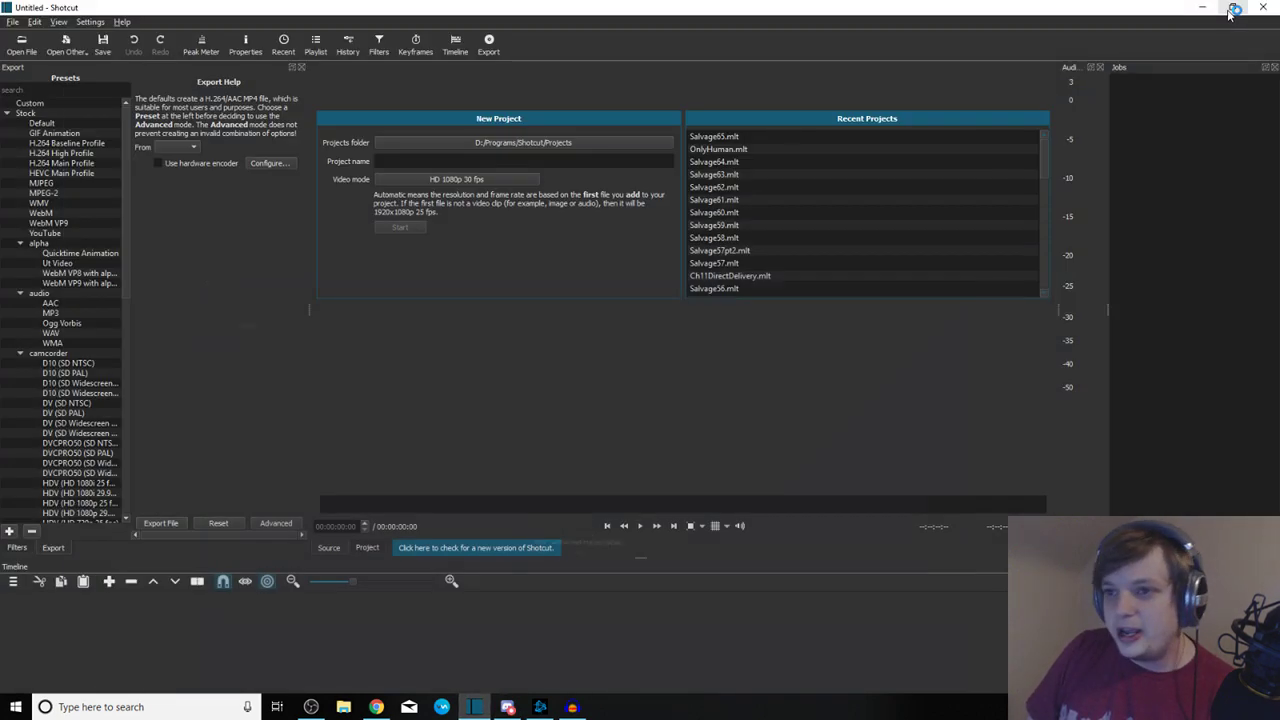
left_click(1202, 7)
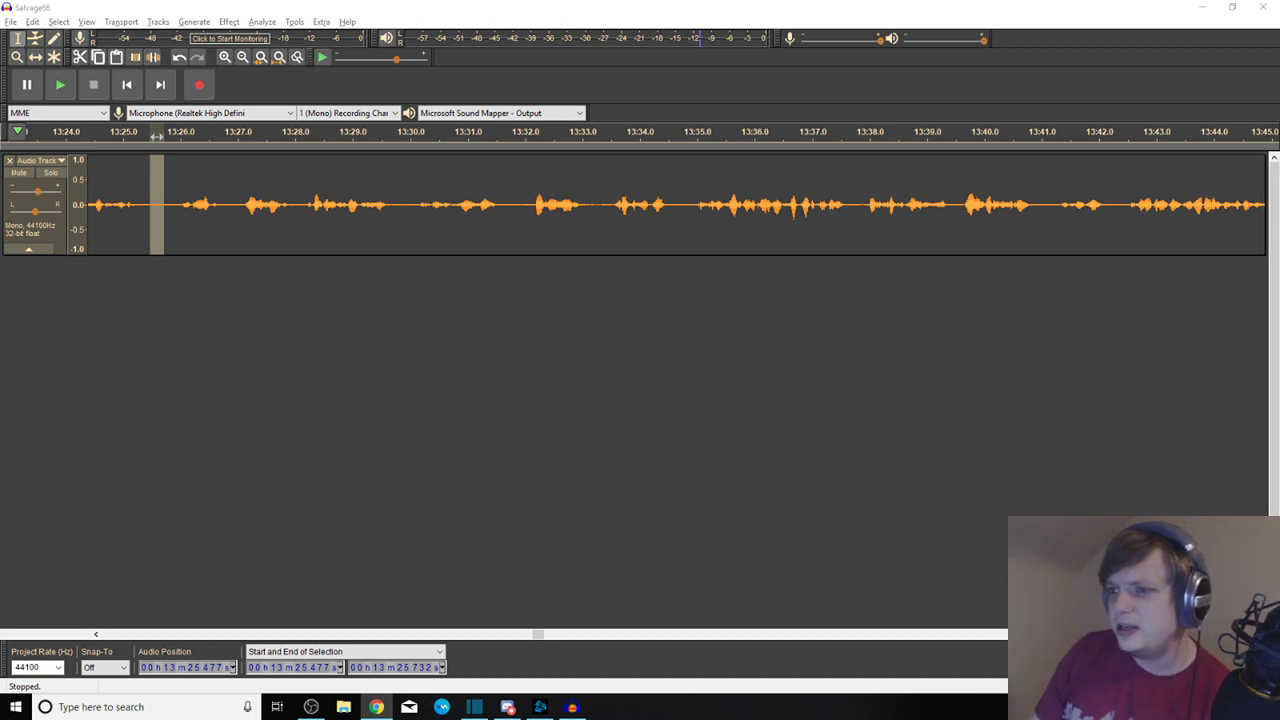
left_click(700, 509)
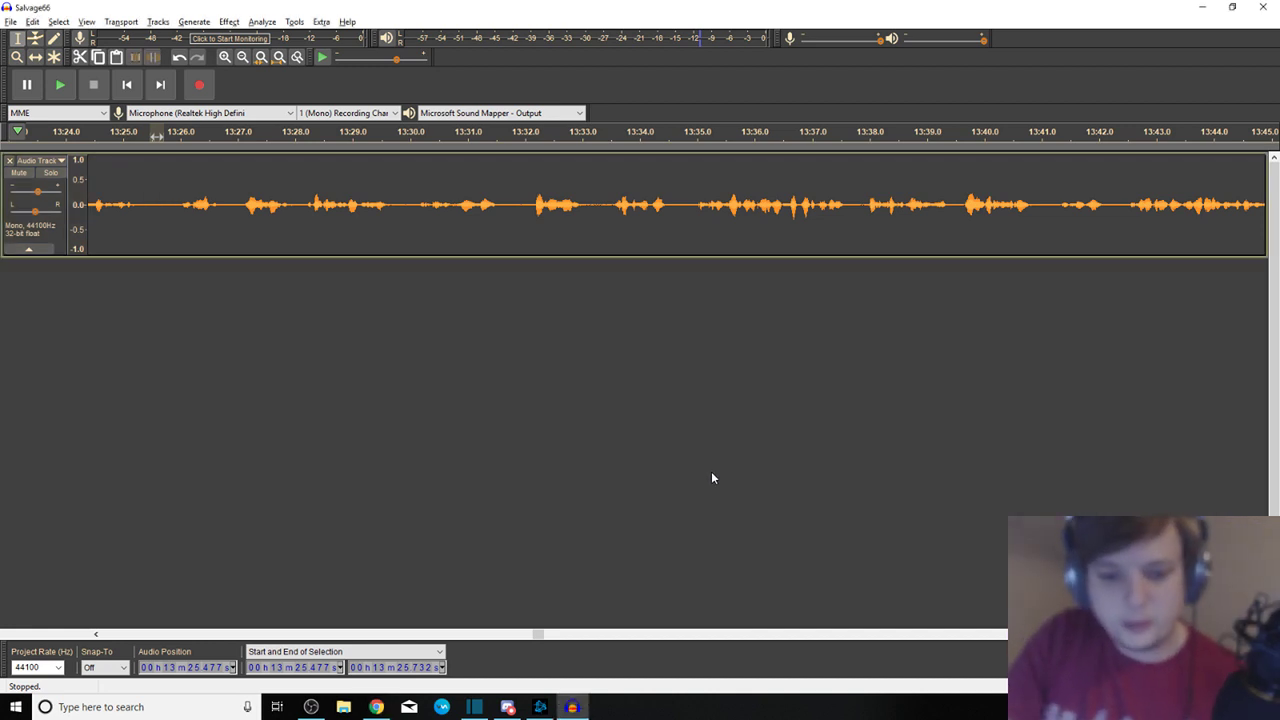
left_click(540, 707)
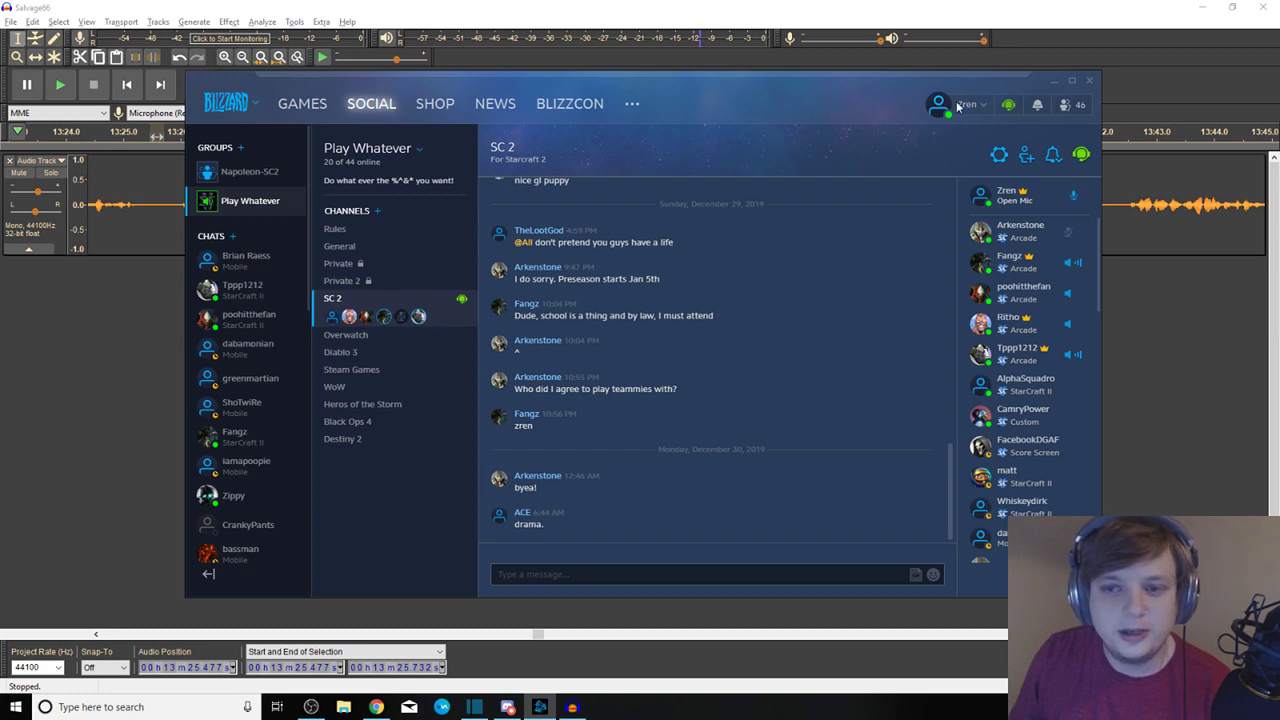
left_click(1056, 79)
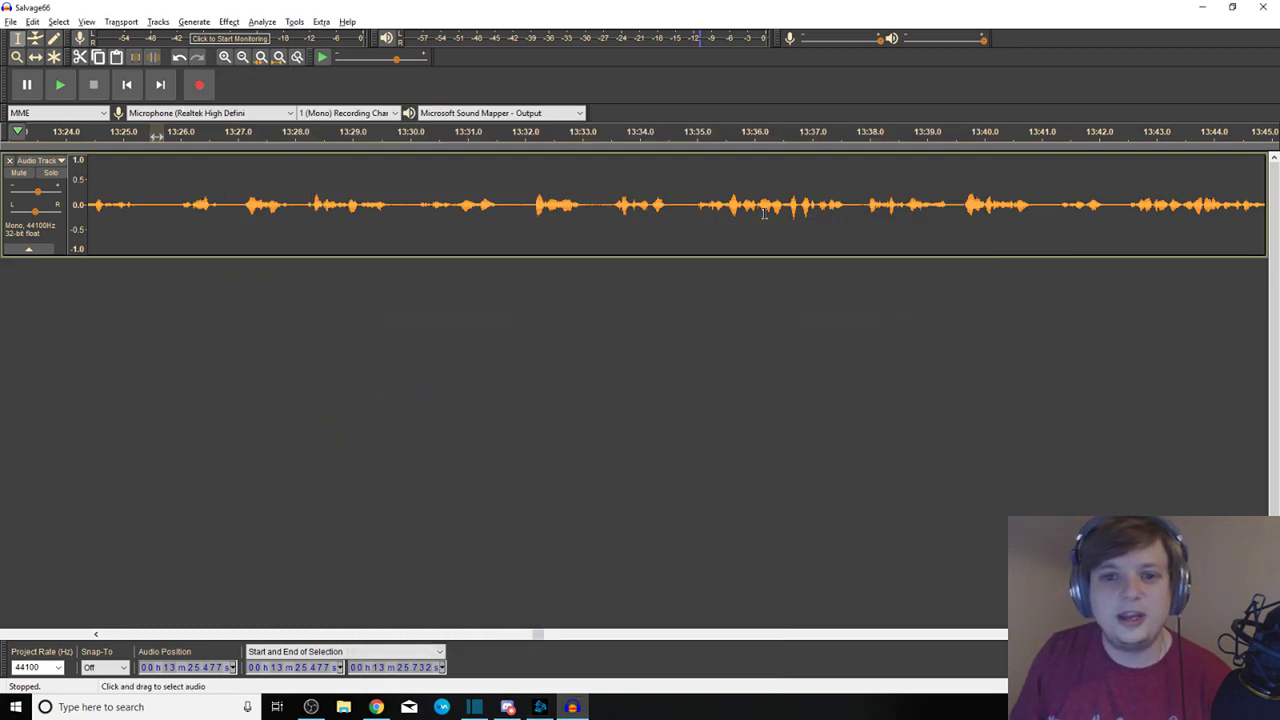
left_click(1205, 8)
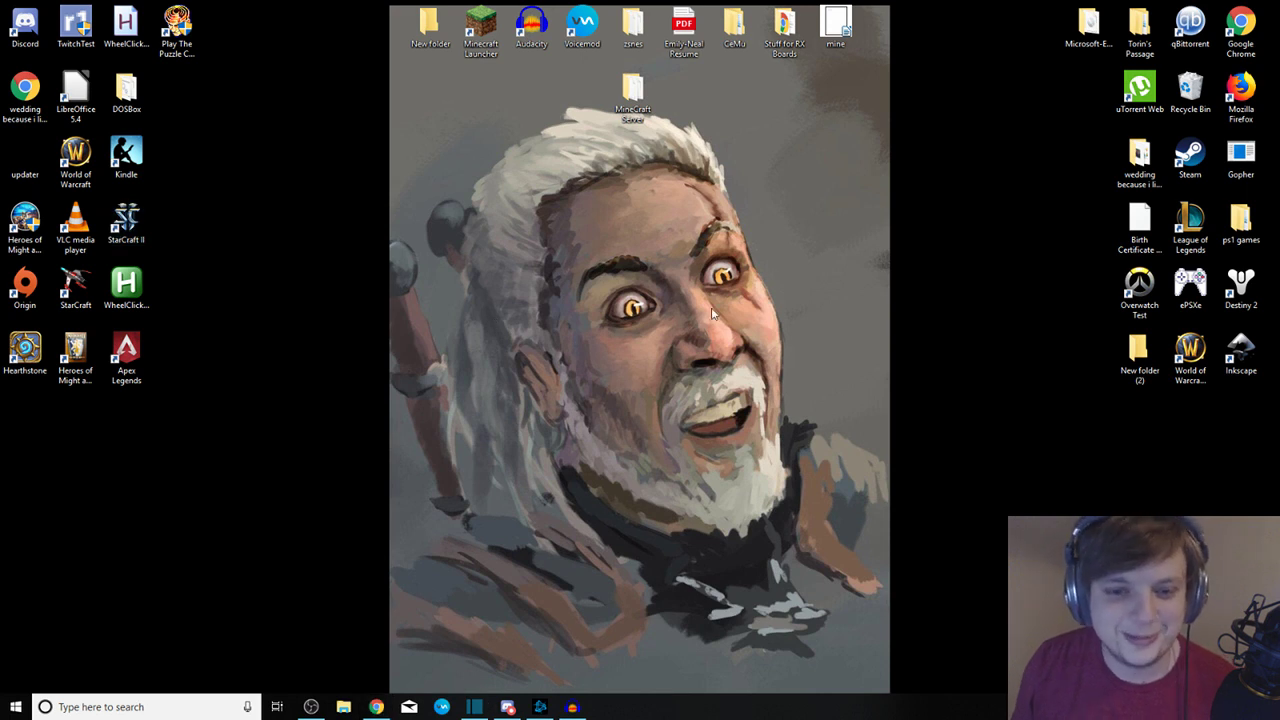
left_click_drag(1050, 130, 199, 395)
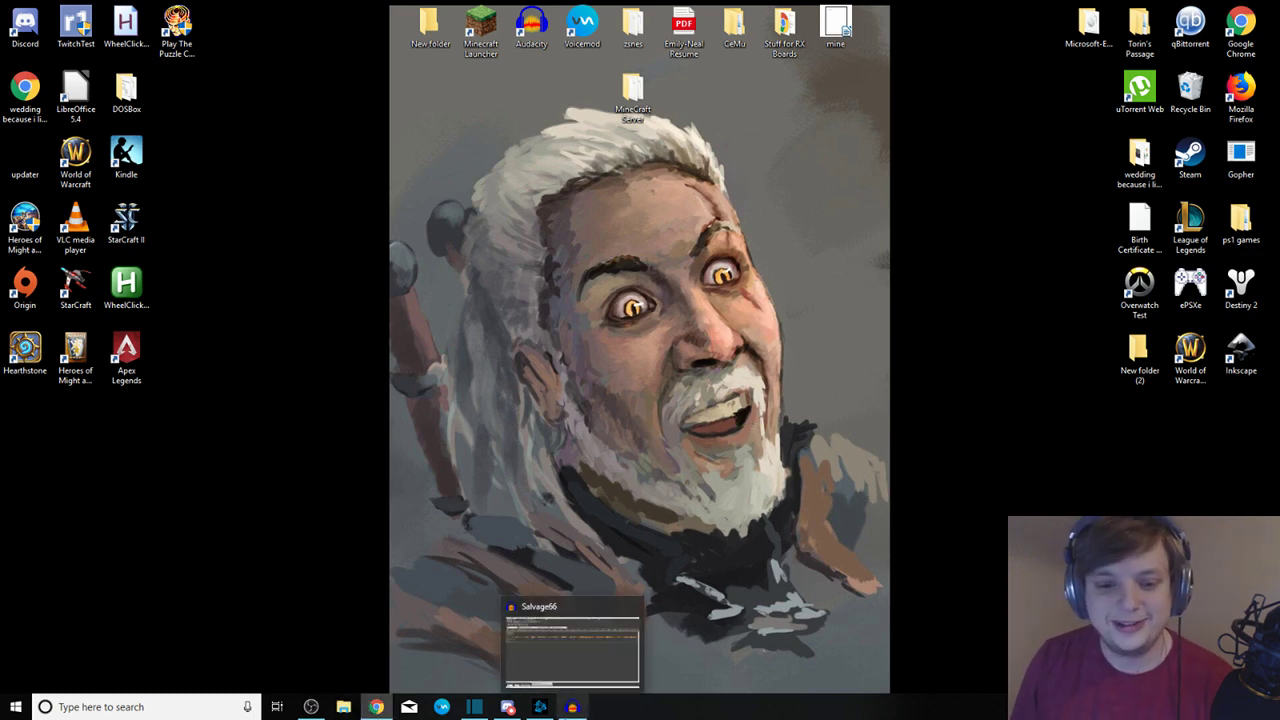
left_click(572, 707)
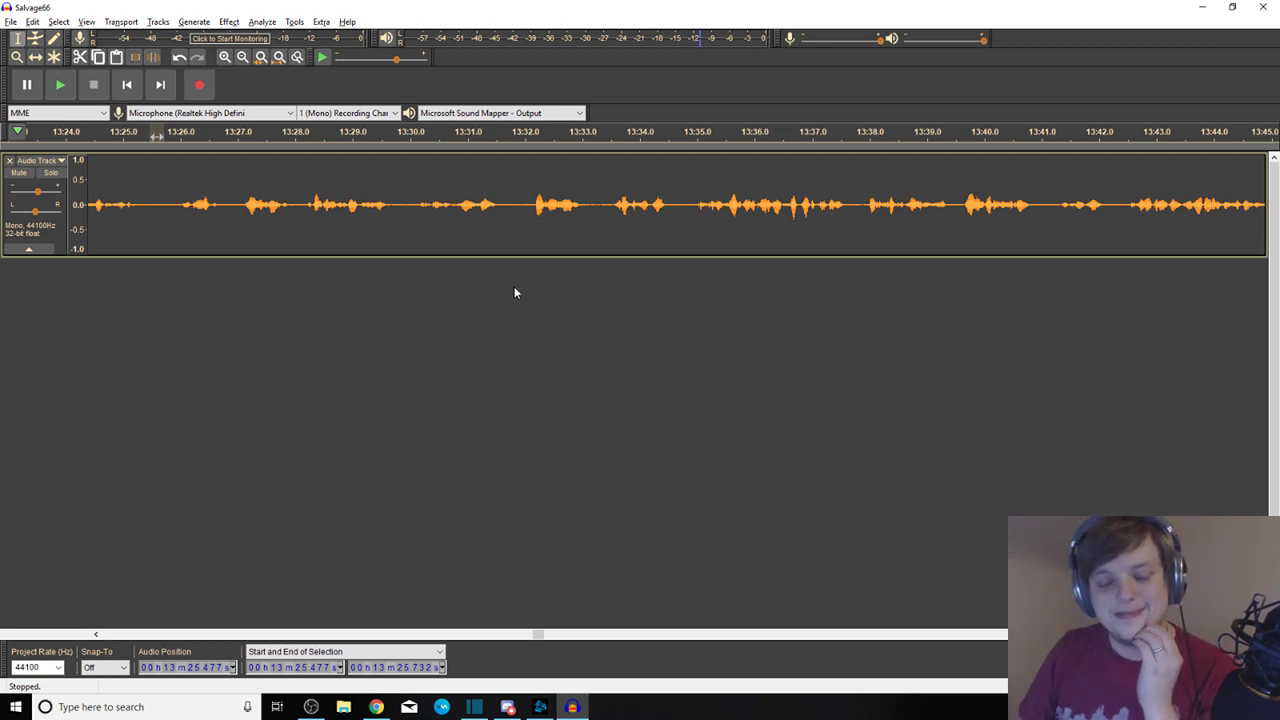
Review the speech from about 13:33.3 at a raised playback speed, reducing it through 2.40x to slightly below 2.14x
left_click(598, 200)
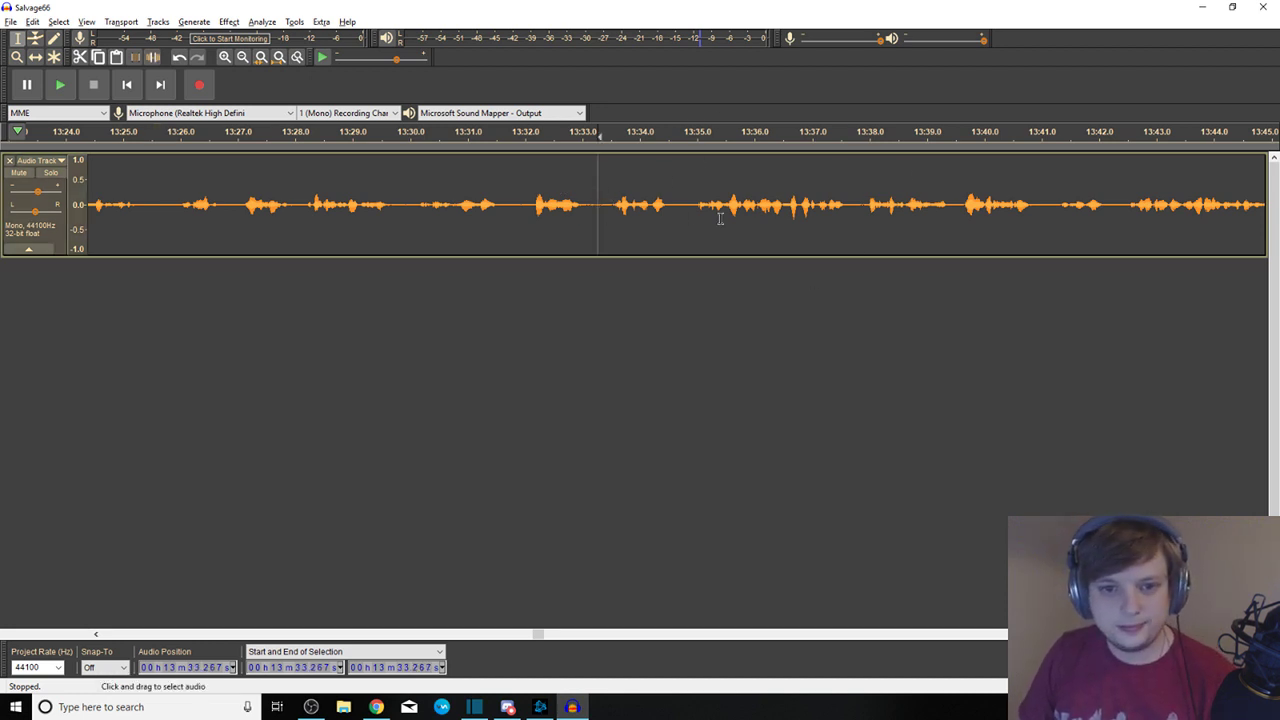
key("space")
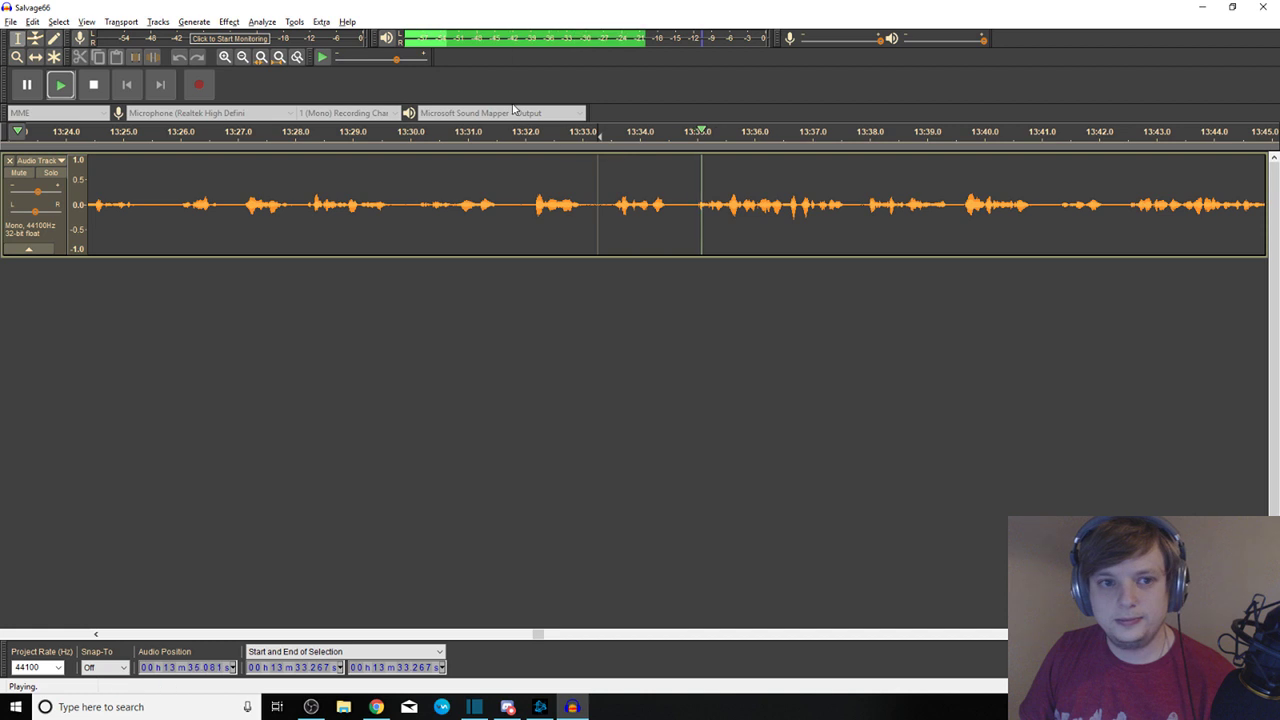
scroll(419, 58, "up", 3)
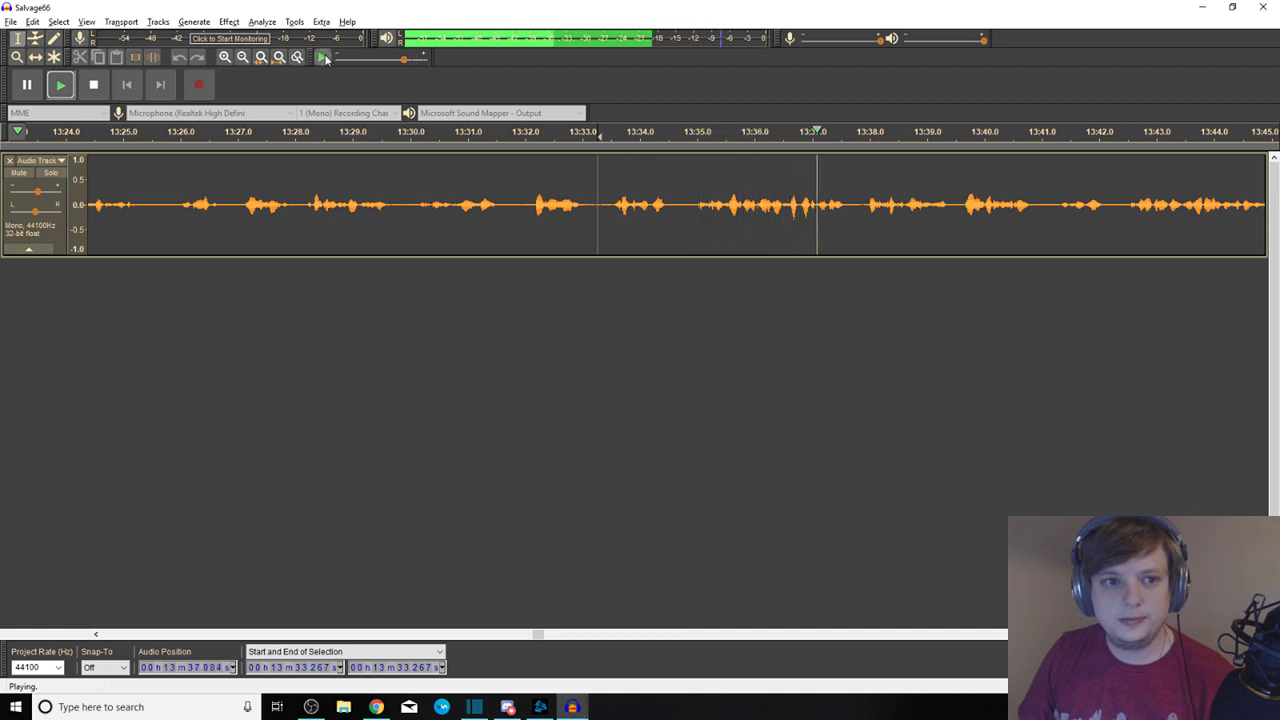
scroll(406, 60, "up", 2)
left_click_drag(406, 62, 418, 62)
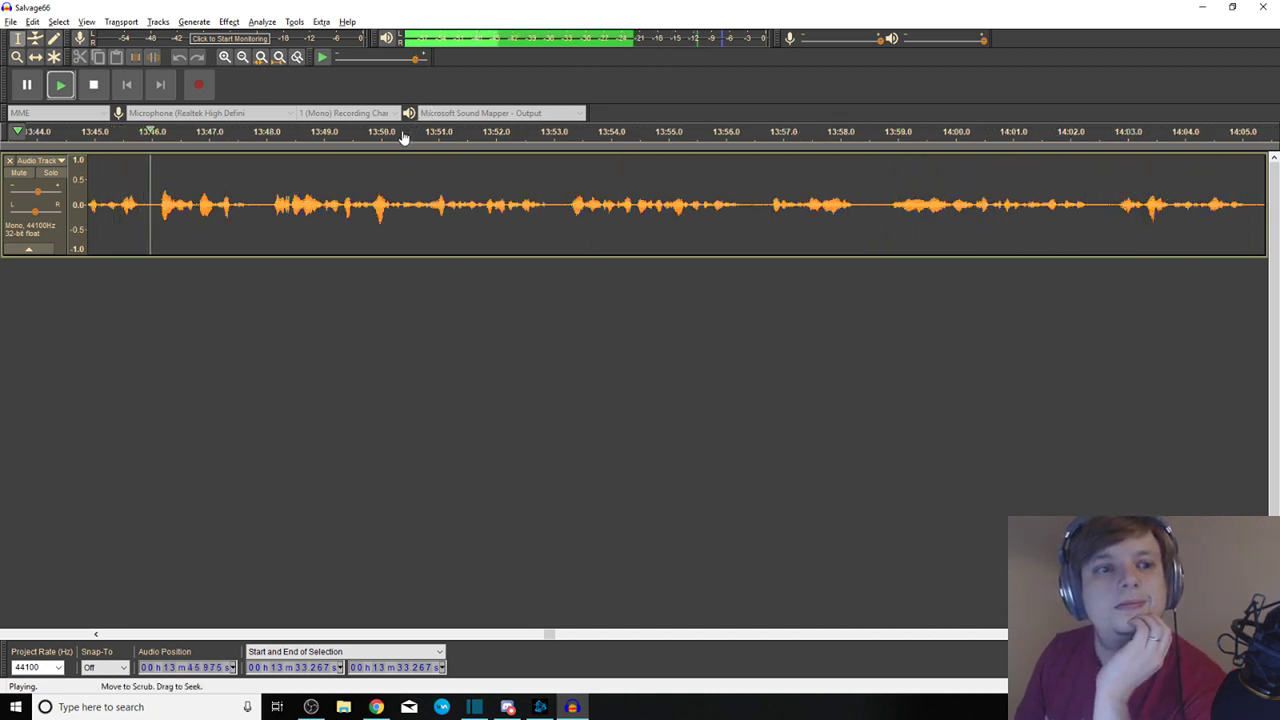
left_click(406, 64)
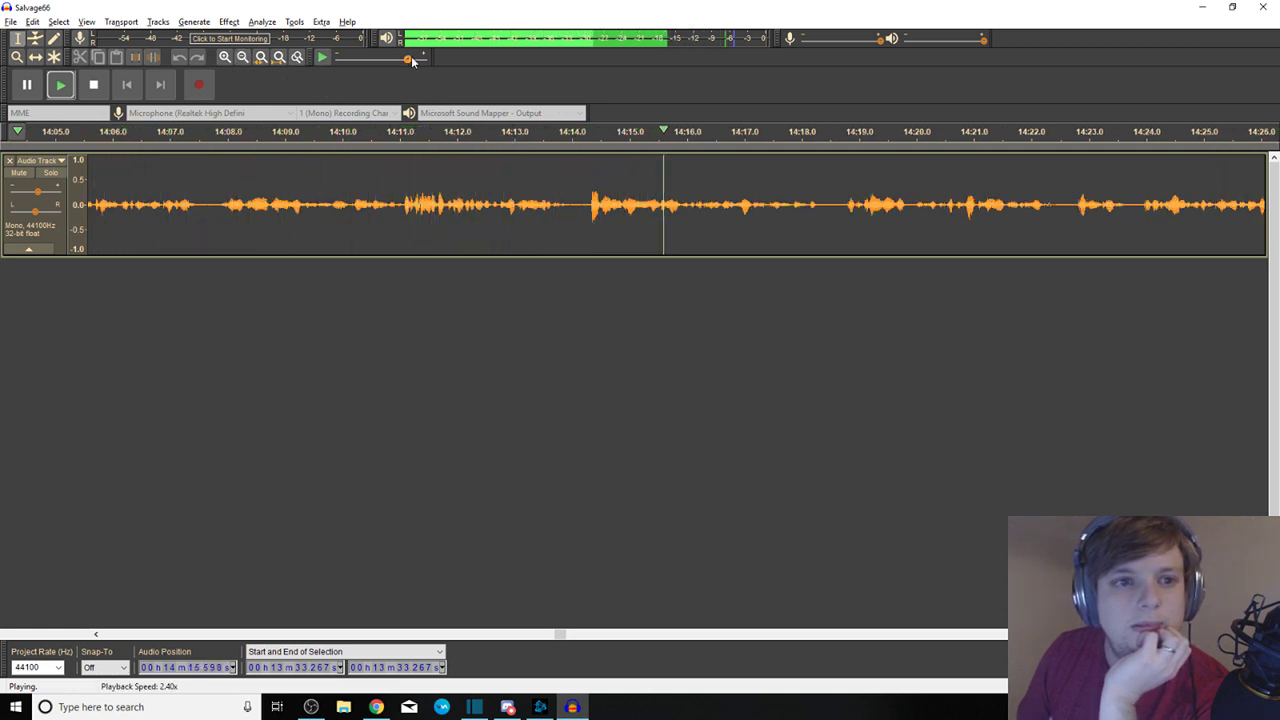
mouse_move(408, 60)
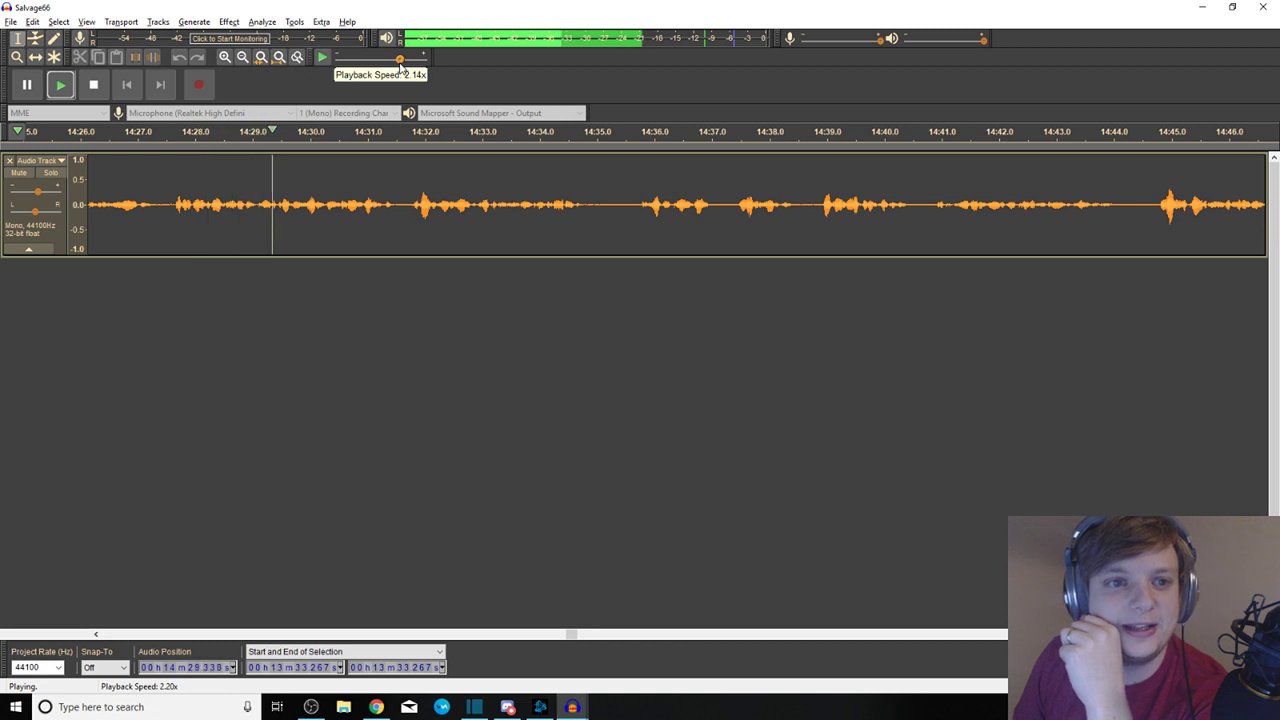
left_click_drag(402, 62, 396, 58)
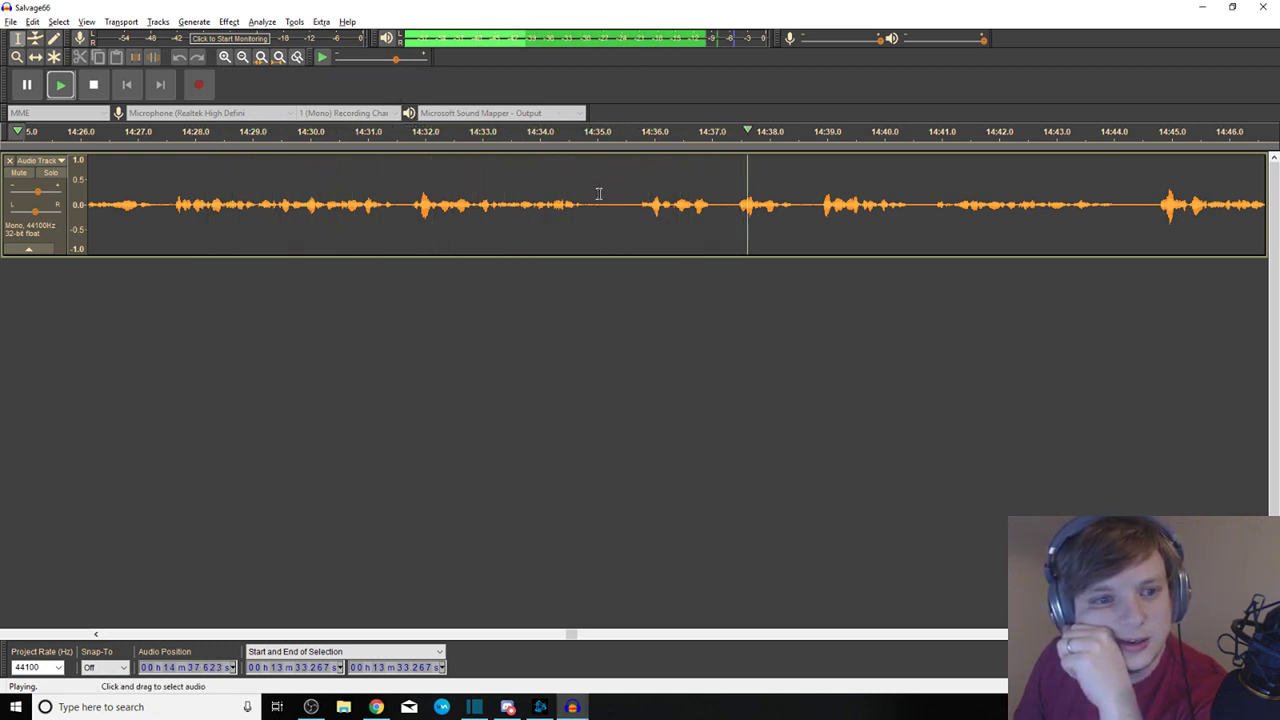
Delete the pause from about 14:34.9 to 14:35.5 and resume playback from the cut
left_click_drag(589, 180, 624, 179)
key("space")
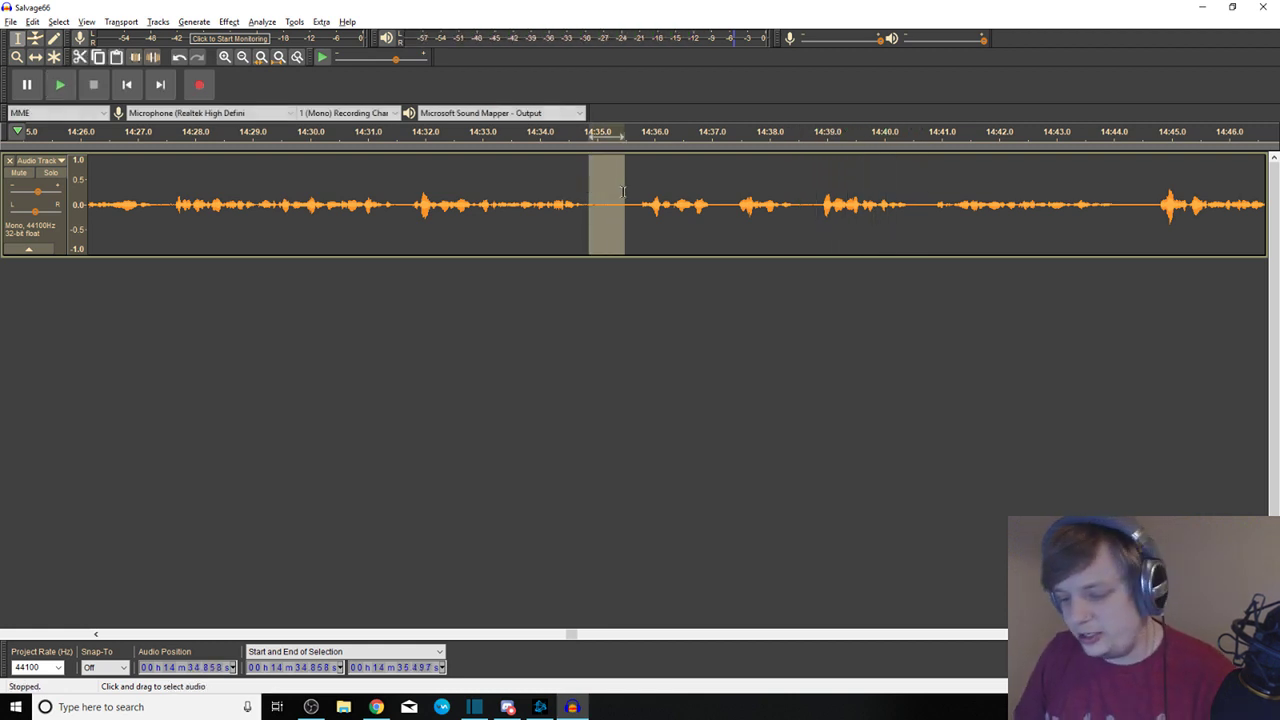
key("Delete")
key("space")
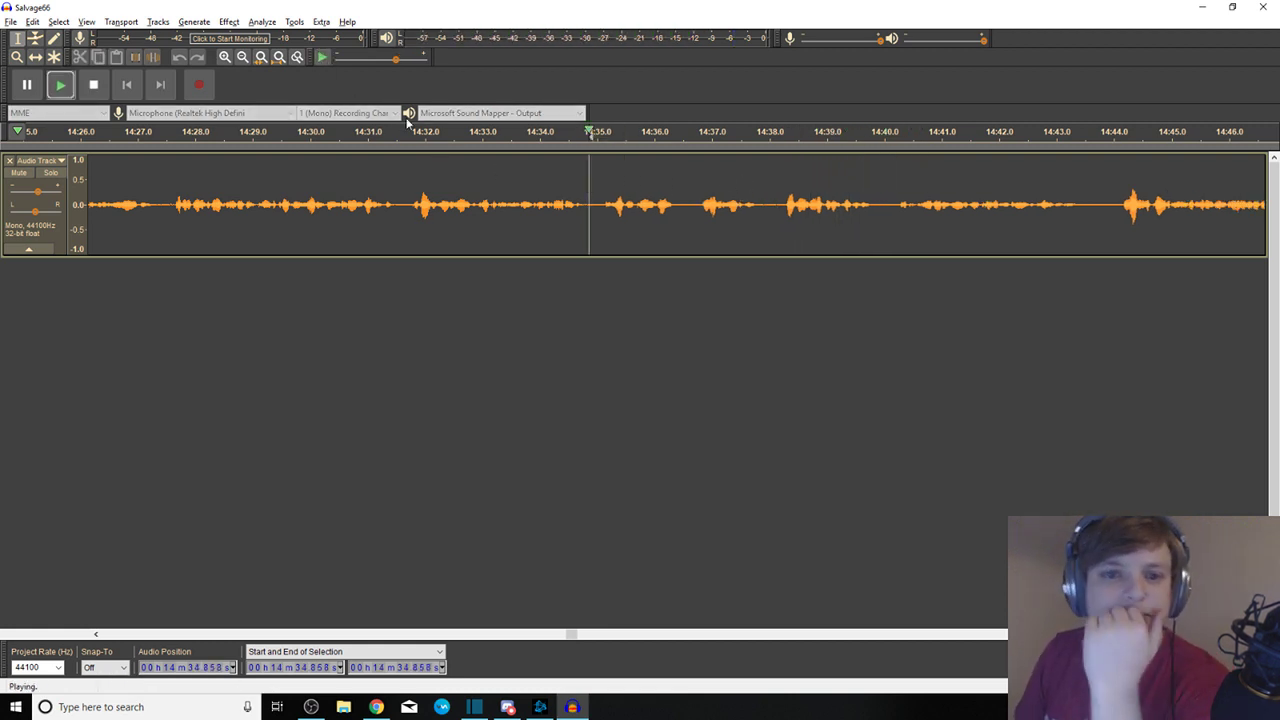
Restart playback near 14:40.2, 14:44.0, 14:50.7 and 14:53.7 to check the phrases after those pauses
left_click(895, 194)
left_click(1116, 200)
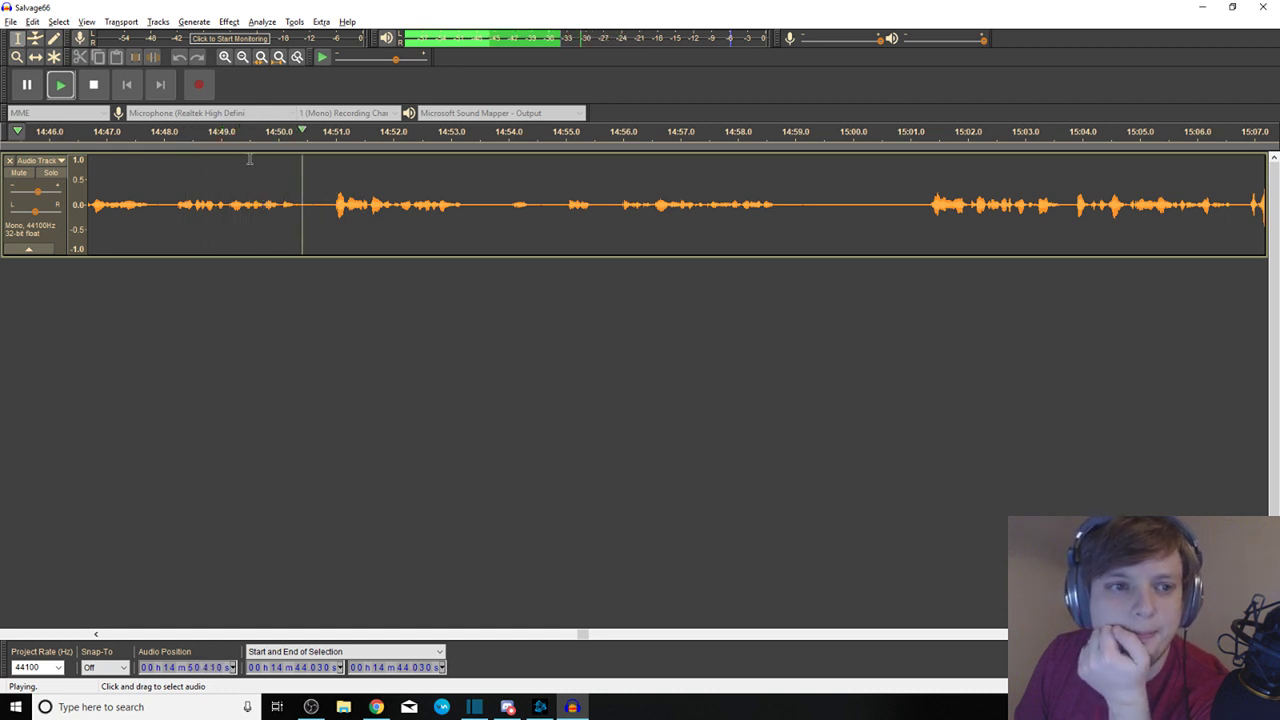
key("p")
left_click(321, 201)
left_click(489, 194)
key("space")
key("space")
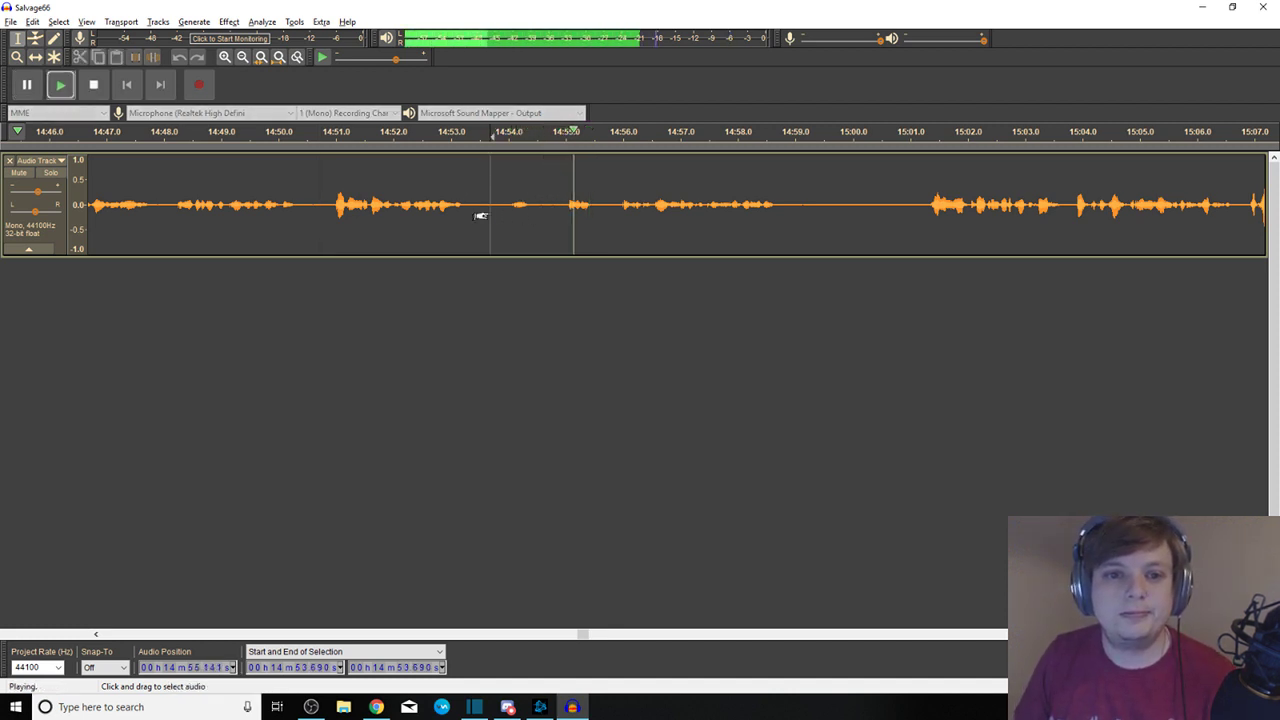
Trim the pauses before and after the short sound near 14:54 and briefly play from the cut at about 14:54.2
left_click_drag(482, 200, 536, 196)
key("space")
key("Delete")
key("Delete")
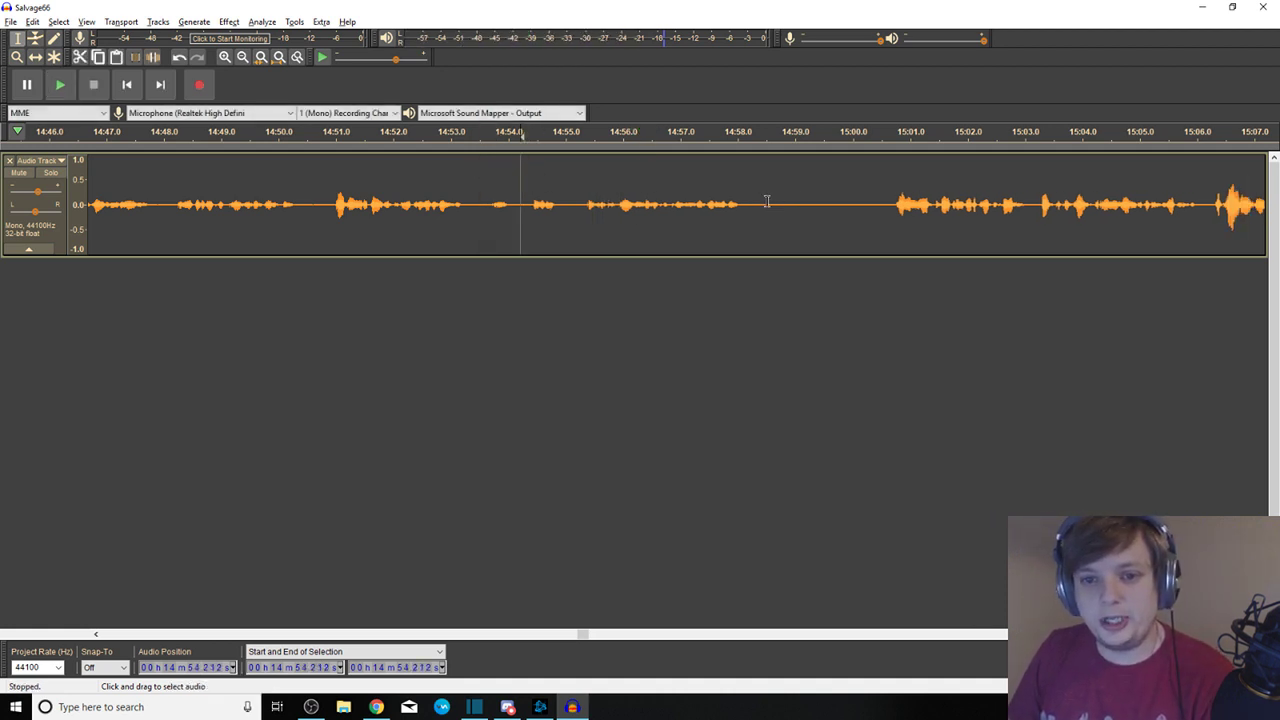
key("space")
key("space")
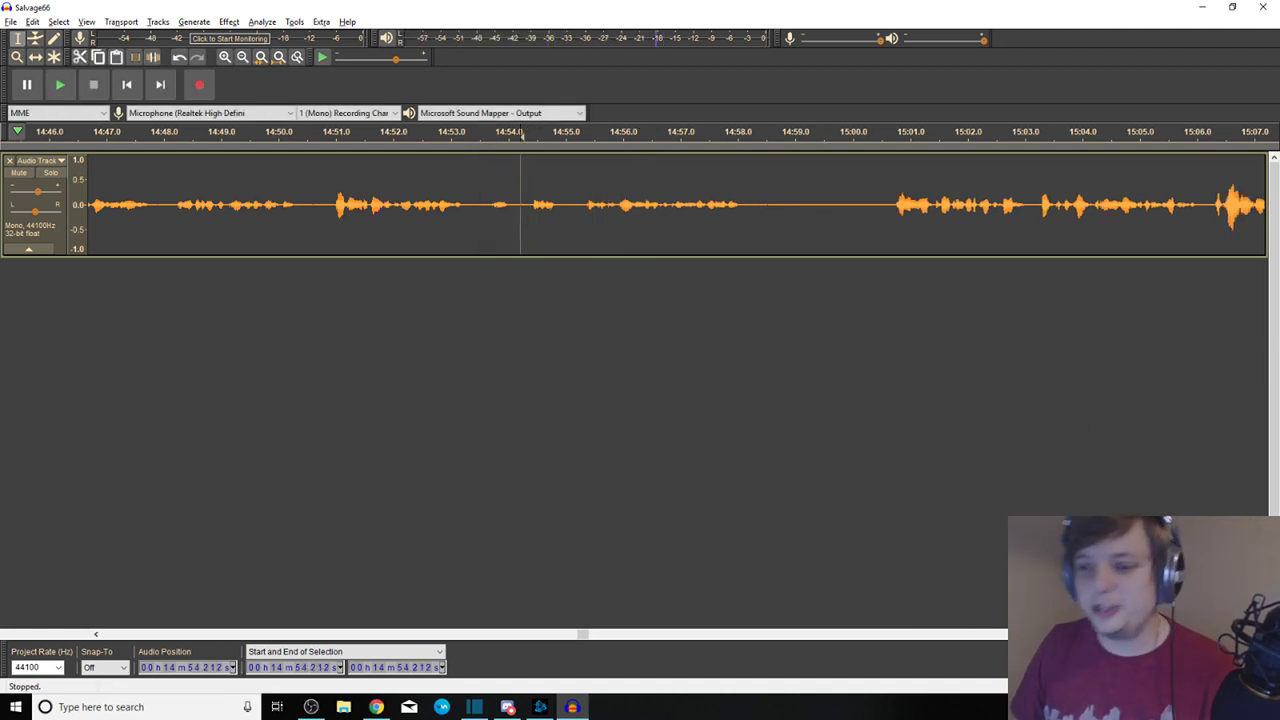
Play the phrases after the pauses from about 15:00.6, 15:06.2 and 15:14.1 to check how they start
scroll(676, 205, "right", 8)
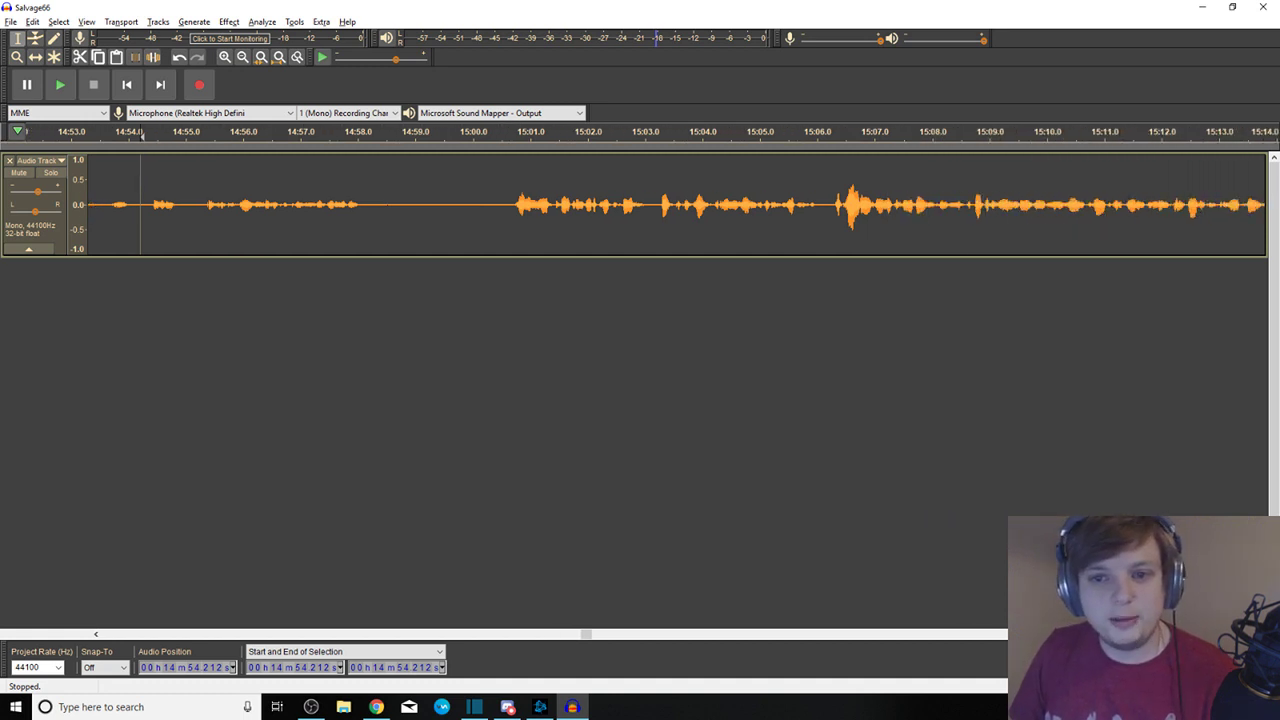
left_click(353, 198)
key("space")
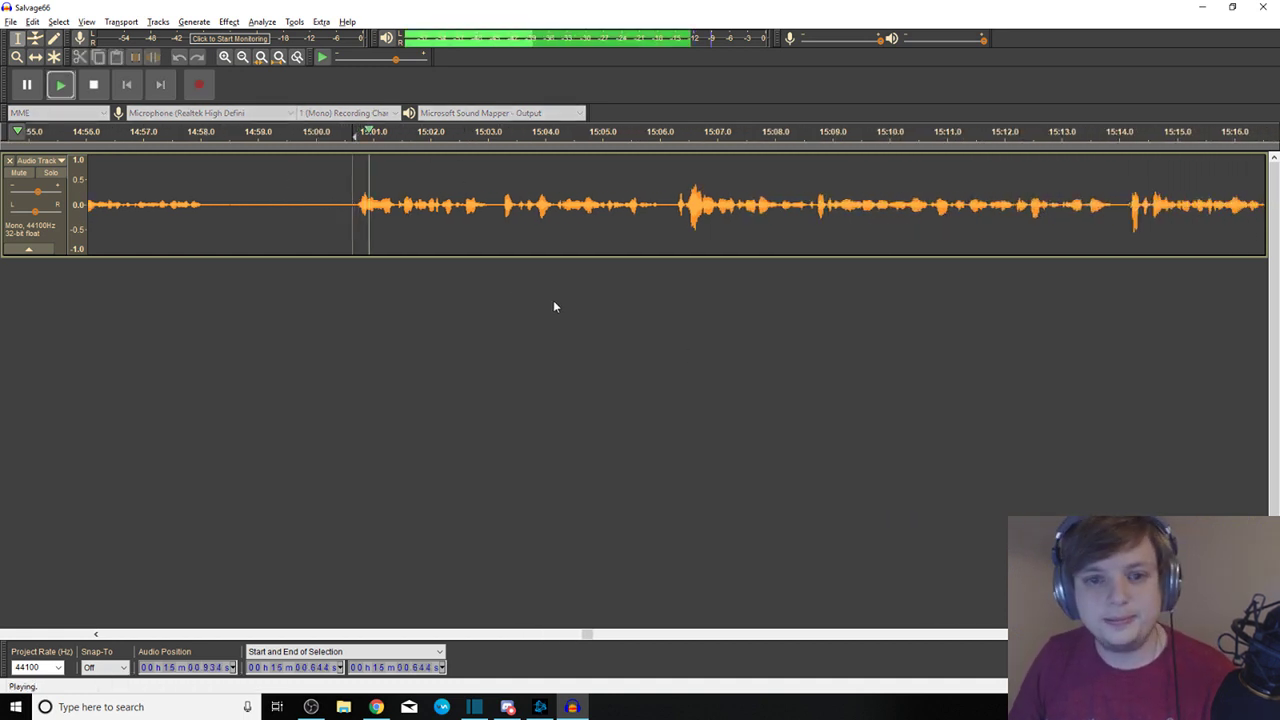
left_click(671, 198)
key("space")
key("space")
key("space")
left_click(1121, 198)
key("space")
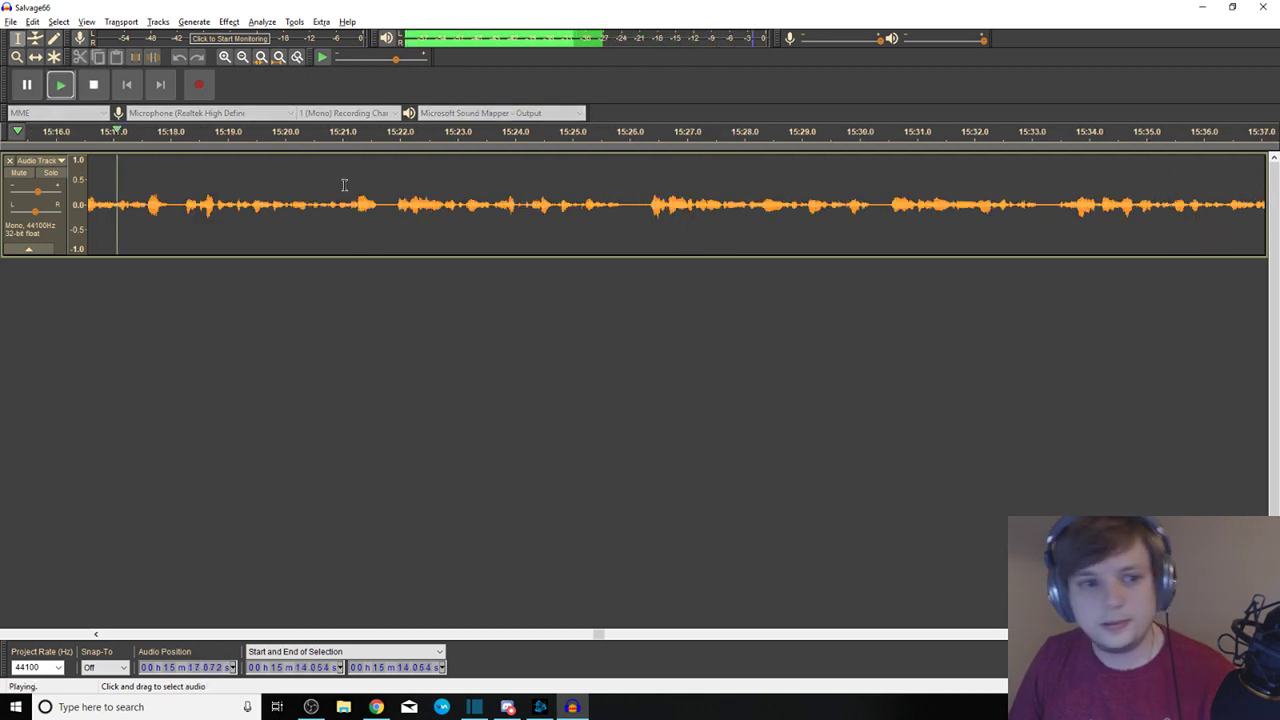
Restart playback near 15:18.2, 15:21.9, 15:26.3 and 15:30.4 to spot-check the phrases there
left_click(181, 205)
key("space")
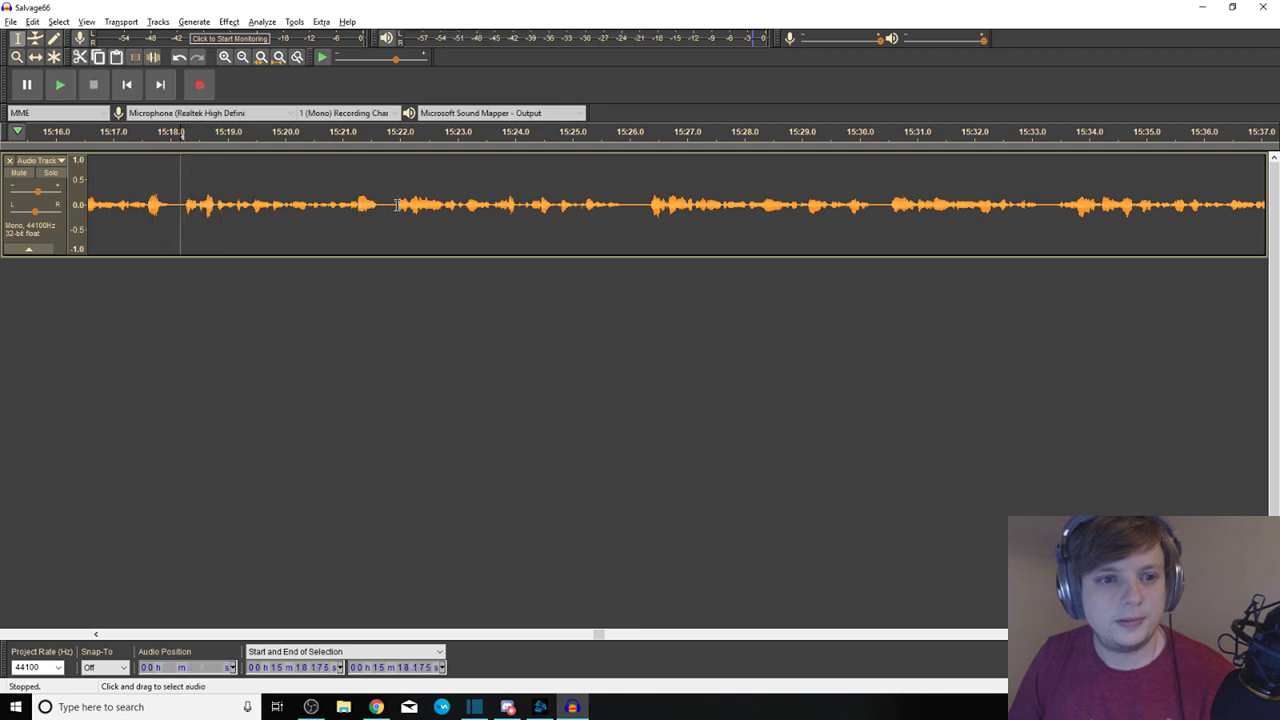
left_click(392, 202)
left_click(645, 205)
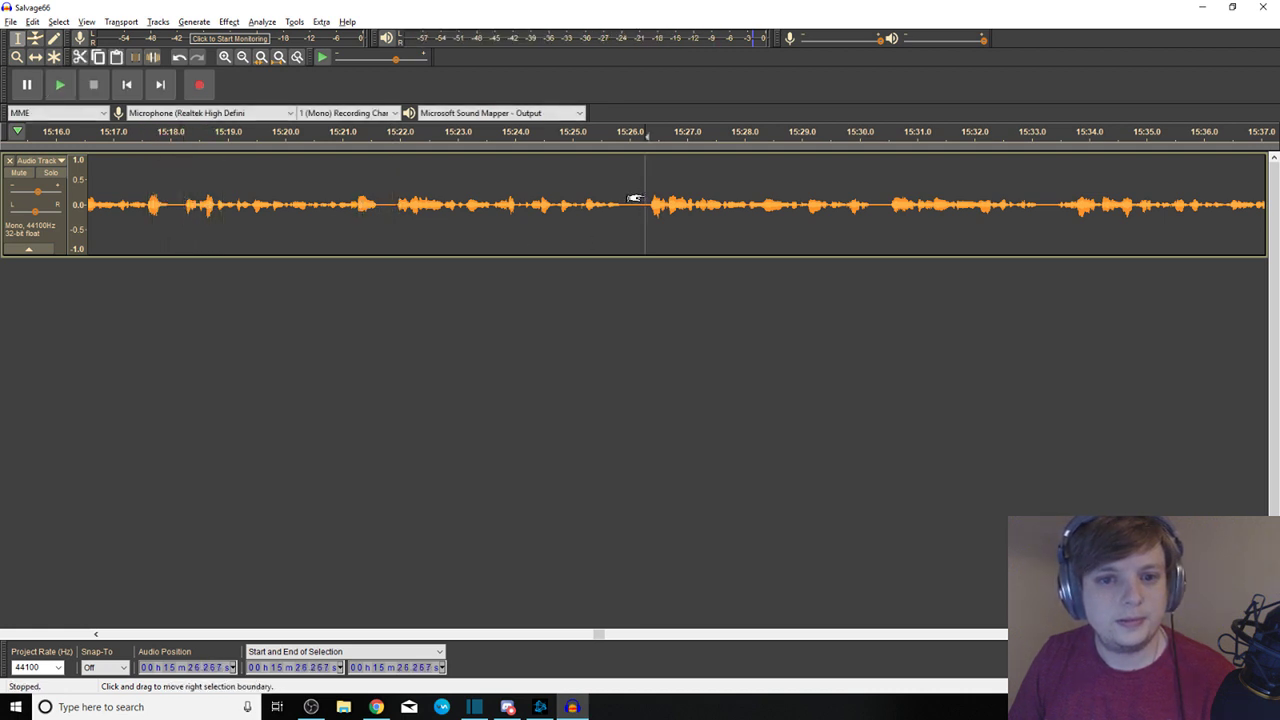
key("space")
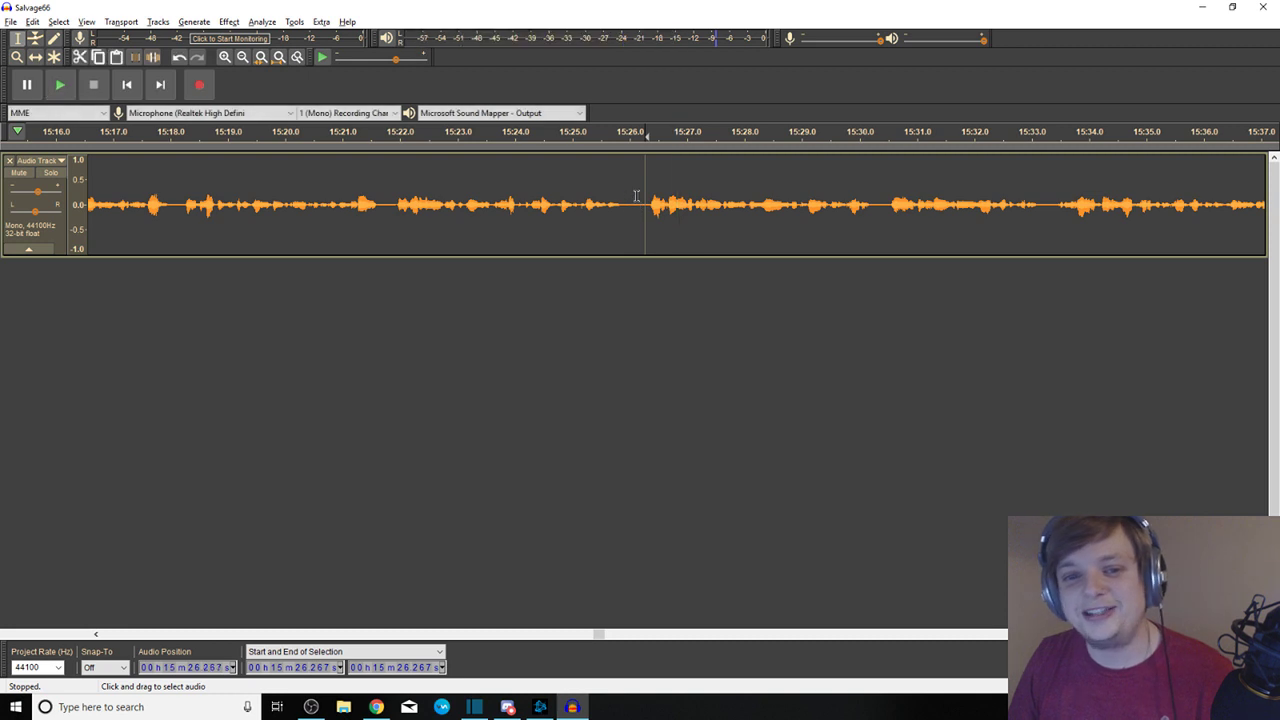
left_click(885, 205)
key("space")
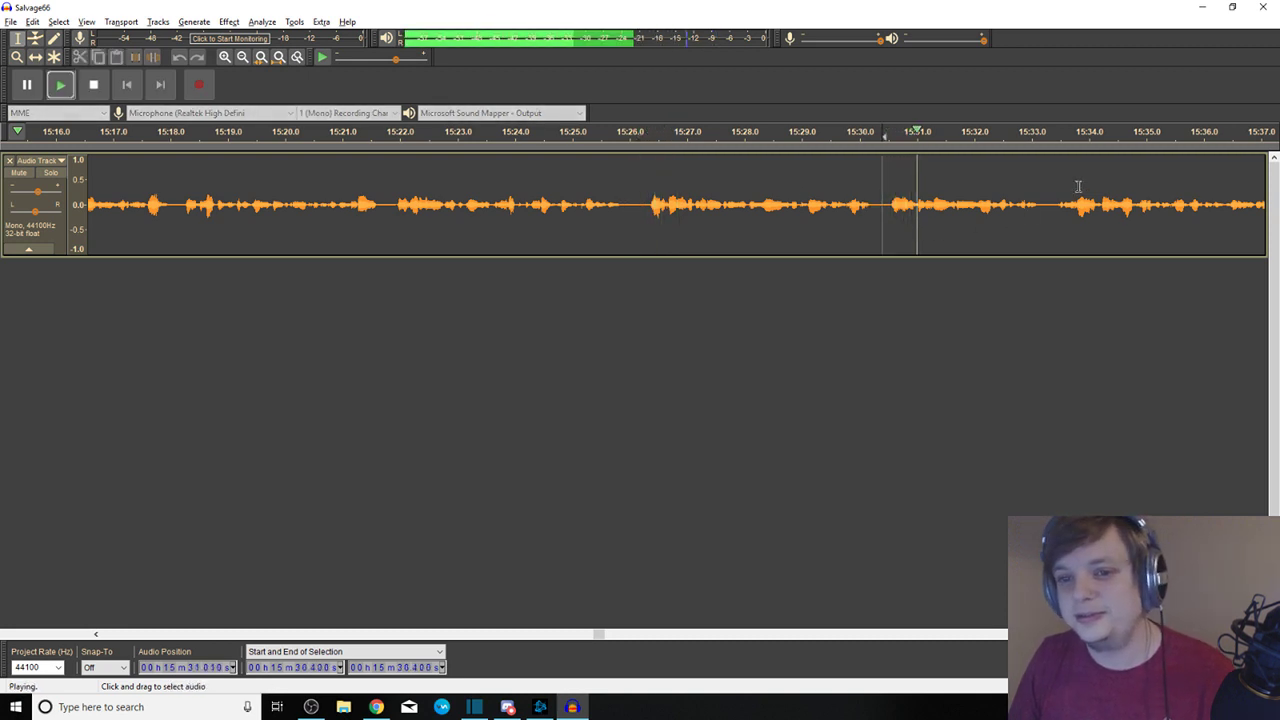
Continue spot-checking the speech from about 15:33.2 onward, restarting playback after each pause up to about 15:45.2
left_click(1044, 205)
key("space")
key("space")
scroll(646, 205, "right", 5)
left_click(809, 205)
key("space")
left_click(1007, 205)
key("space")
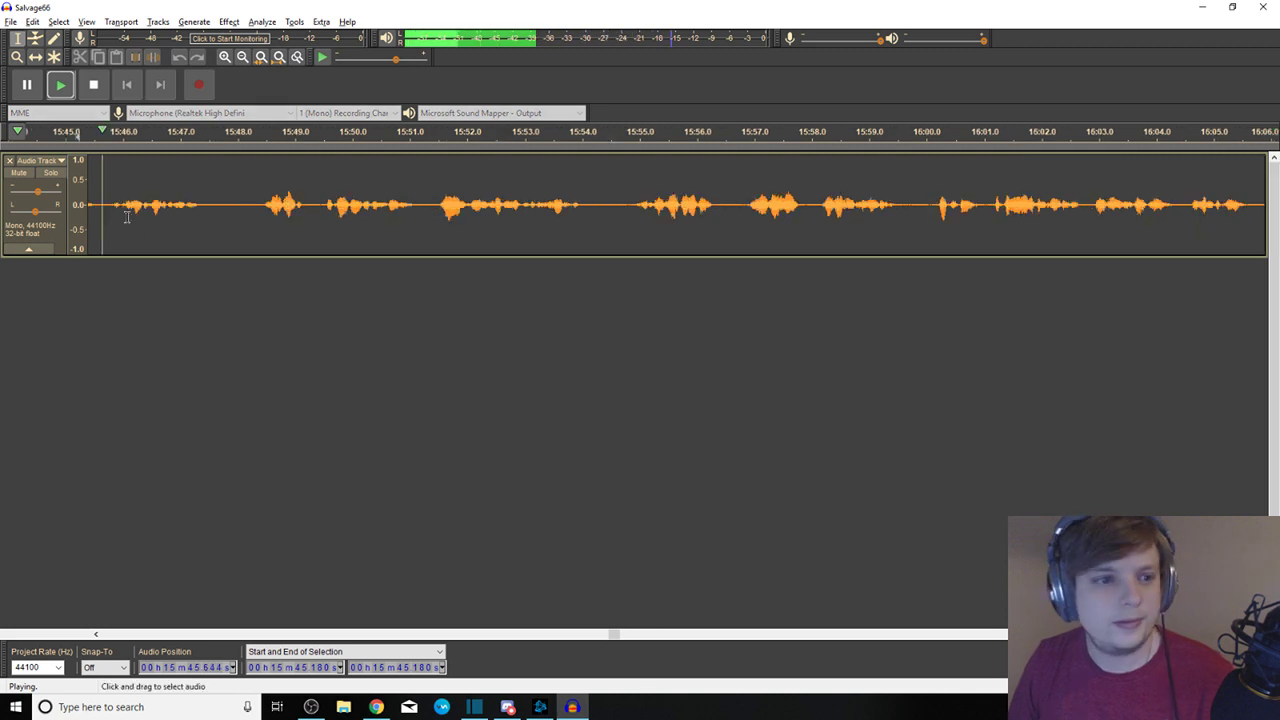
Delete about 0.65 s of the pause between 15:47.5 and 15:48.2 and resume playback after the cut
left_click_drag(213, 195, 250, 192)
key("space")
key("Delete")
key("space")
left_click(272, 193)
key("space")
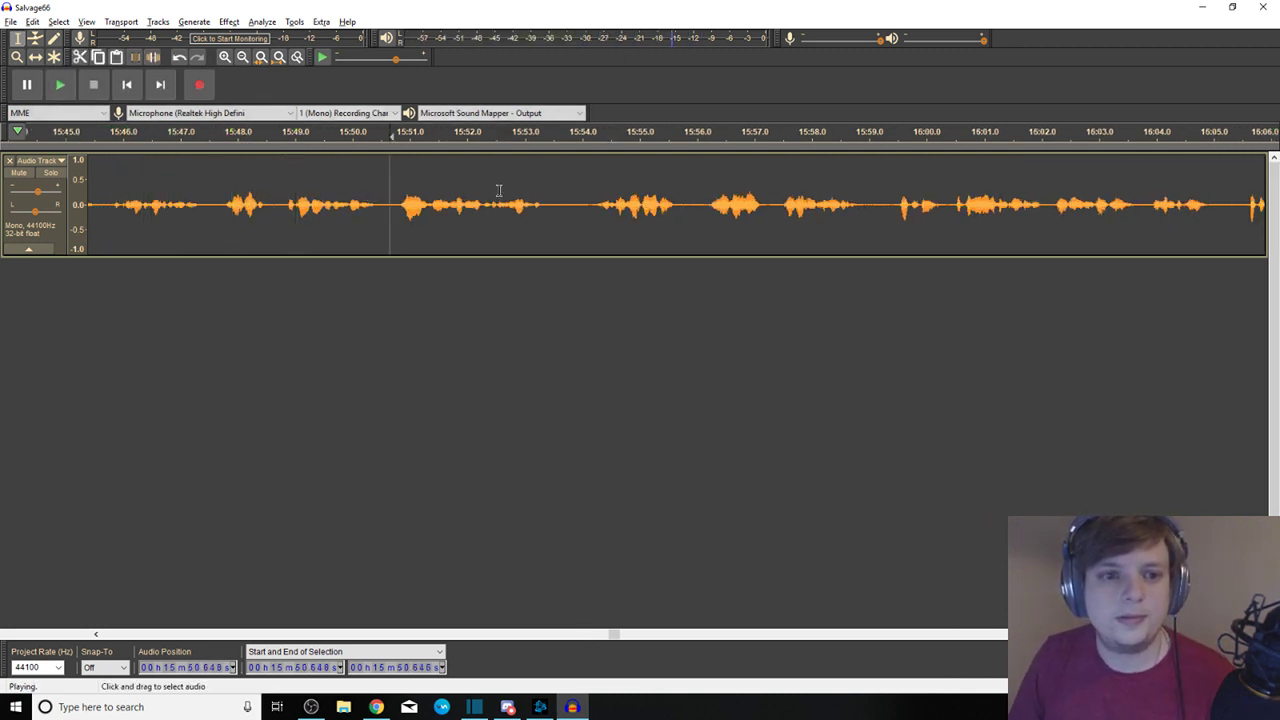
Delete the pauses at about 15:53.5–15:54.1 and 15:55.2–15:55.4, resume playback and select the pause at about 15:58.2–15:58.4
left_click_drag(554, 195, 588, 197)
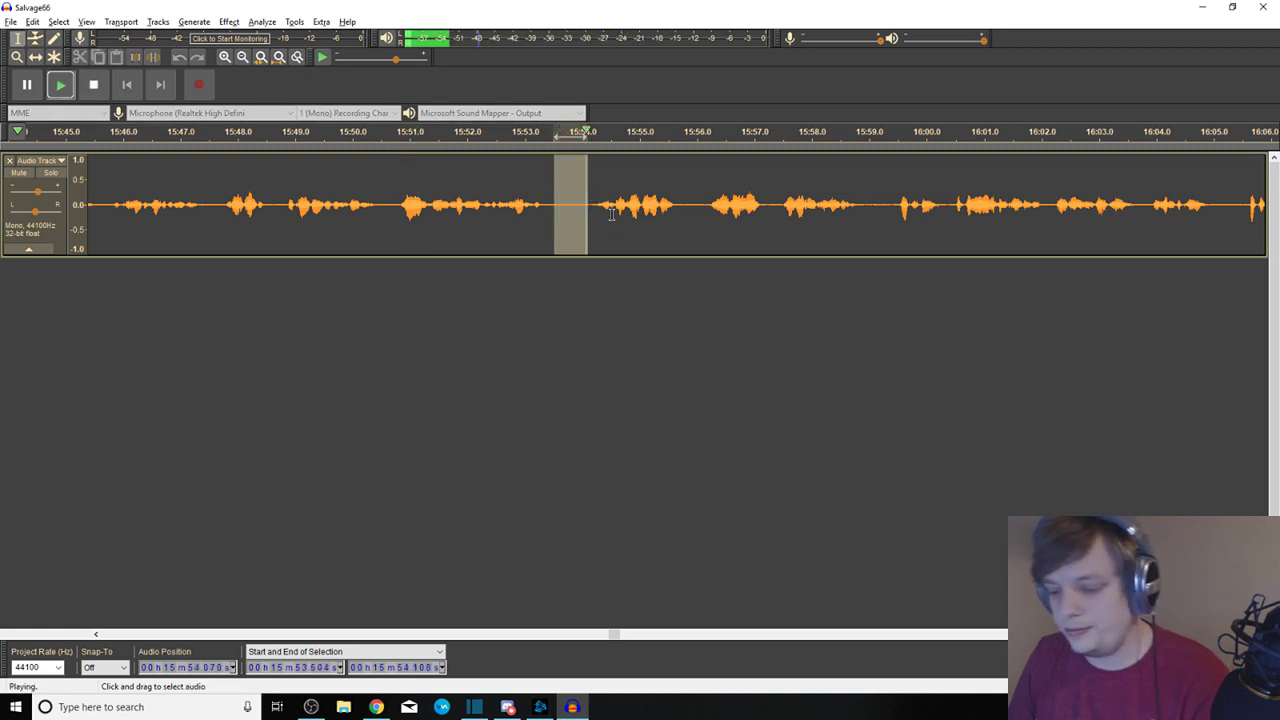
key("Delete")
left_click(654, 188)
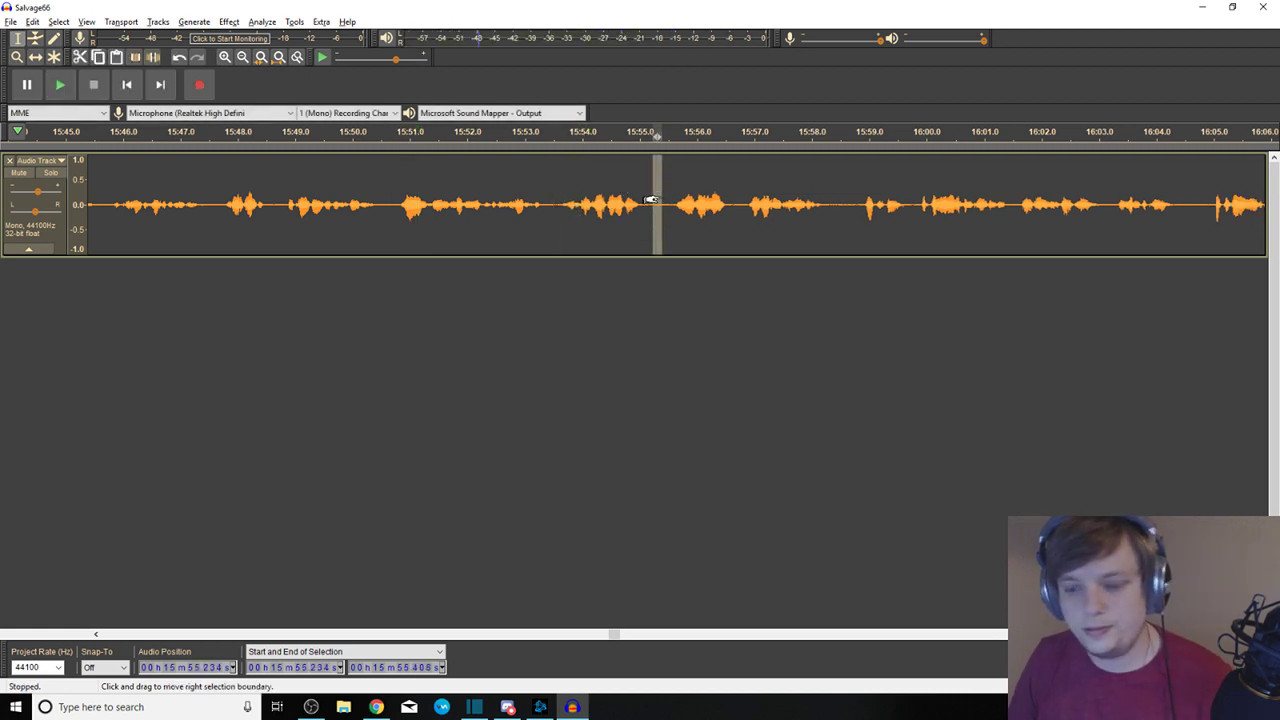
key("space")
left_click_drag(818, 201, 844, 201)
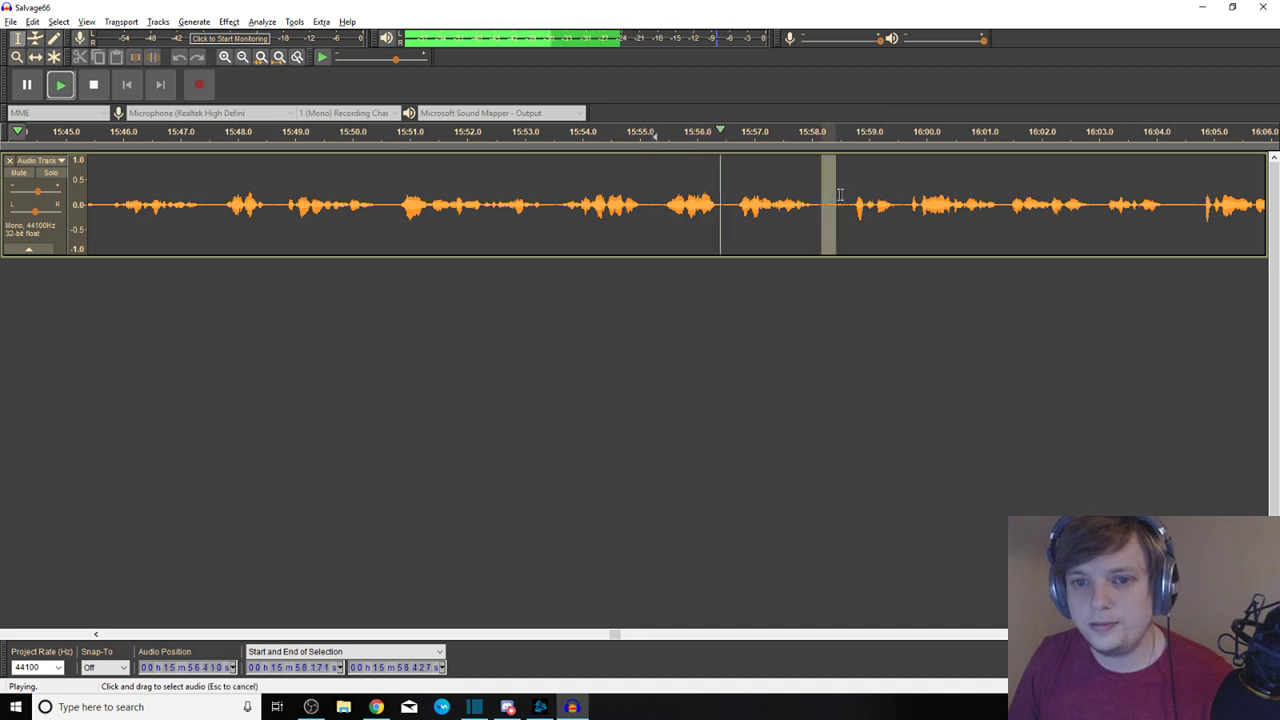
Jump to the end of the recording and scan the waveform backward to about 34:25 for remaining pauses
key("End")
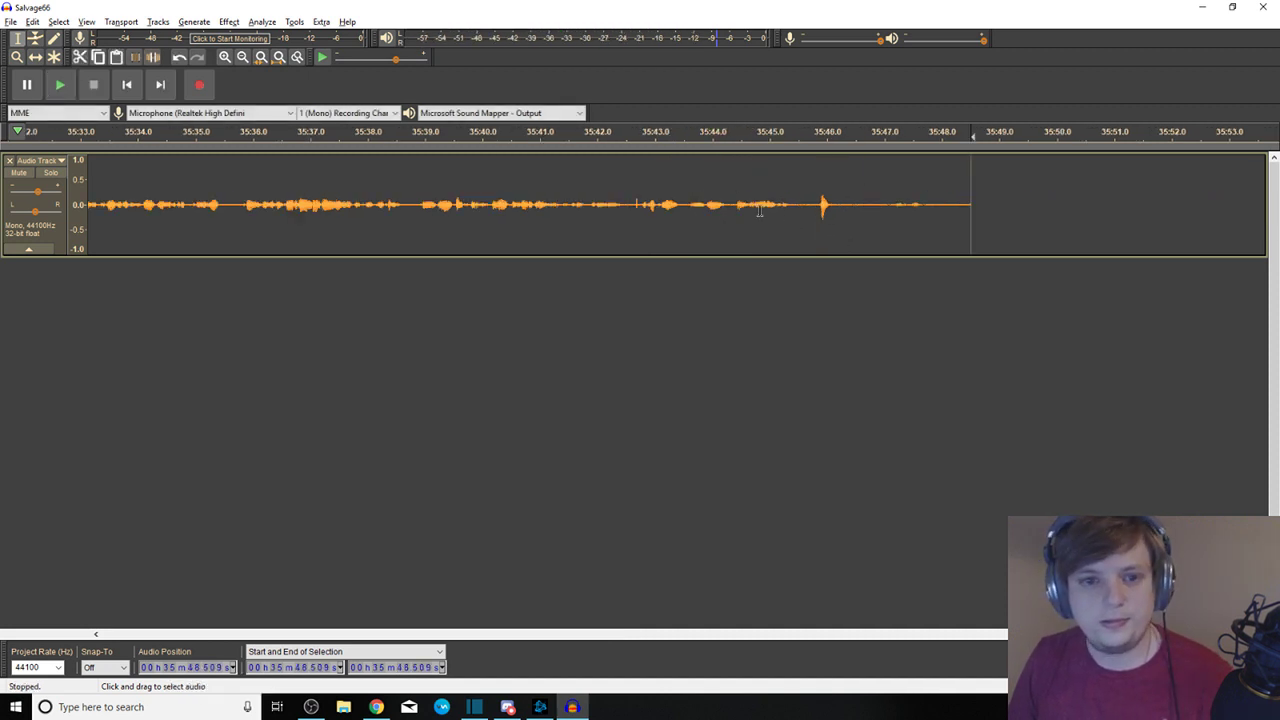
left_click_drag(930, 190, 85, 192)
key("Left")
key("Left")
key("Left")
key("Left")
key("Left")
key("Left")
key("Left")
key("Left")
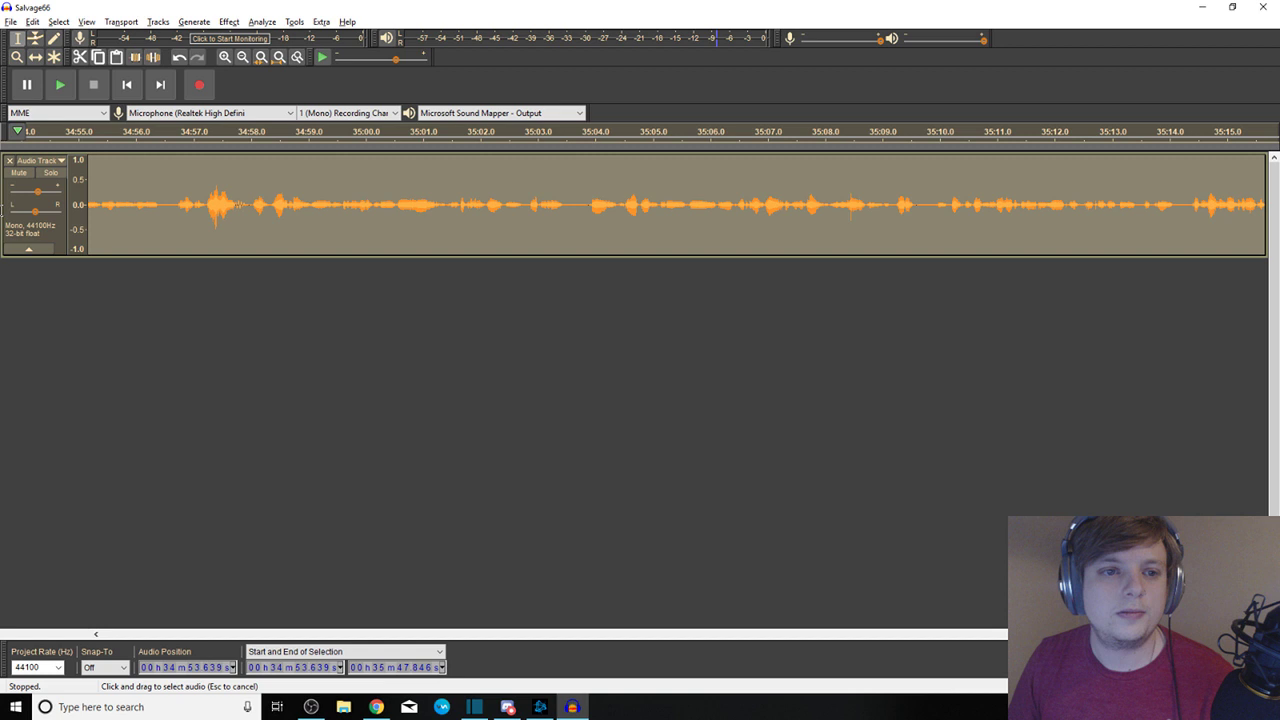
key("Left")
key("Left")
key("Left")
key("Left")
key("Left")
key("Left")
key("Left")
key("Left")
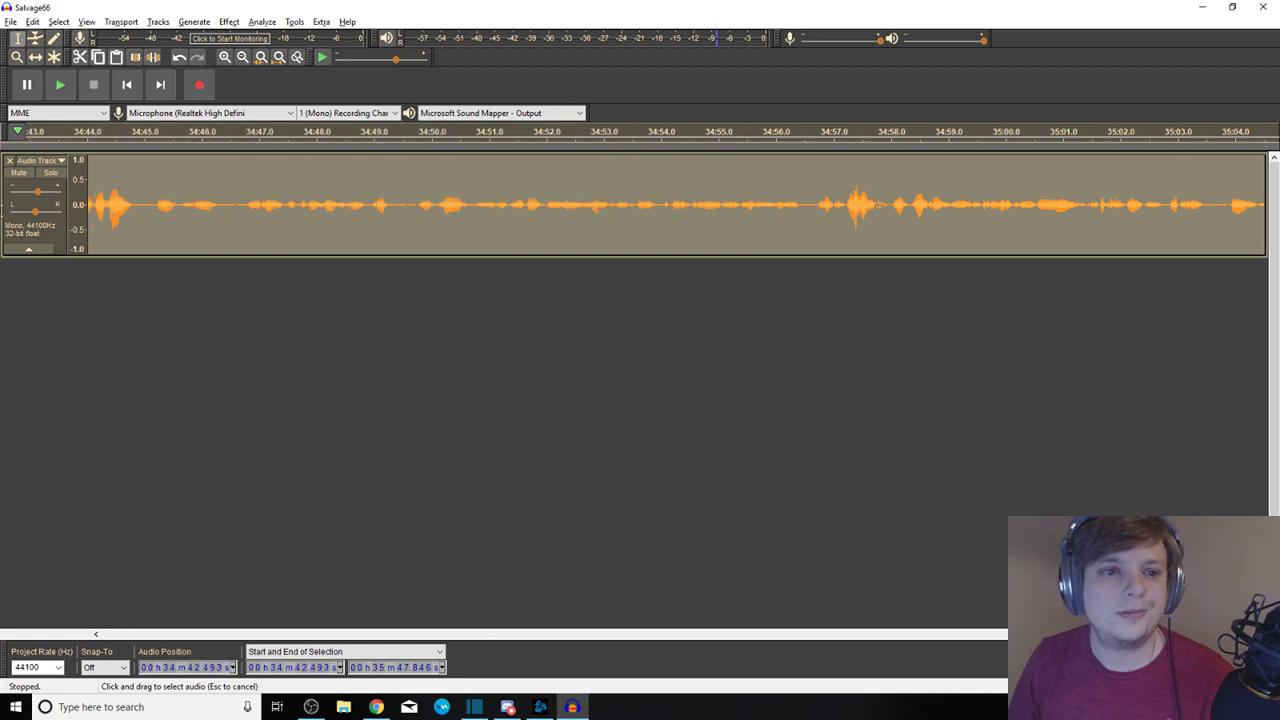
key("Left")
key("Left")
key("Left")
key("Left")
key("Left")
key("Left")
key("Left")
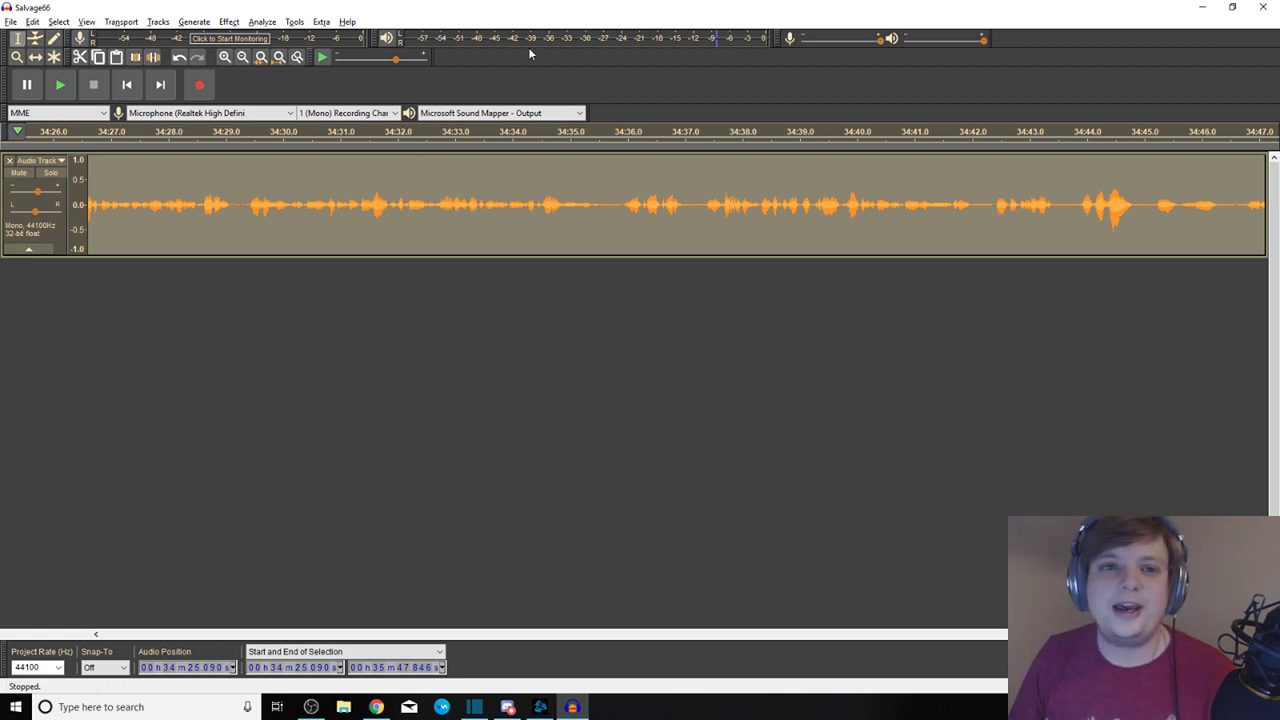
left_click(609, 204)
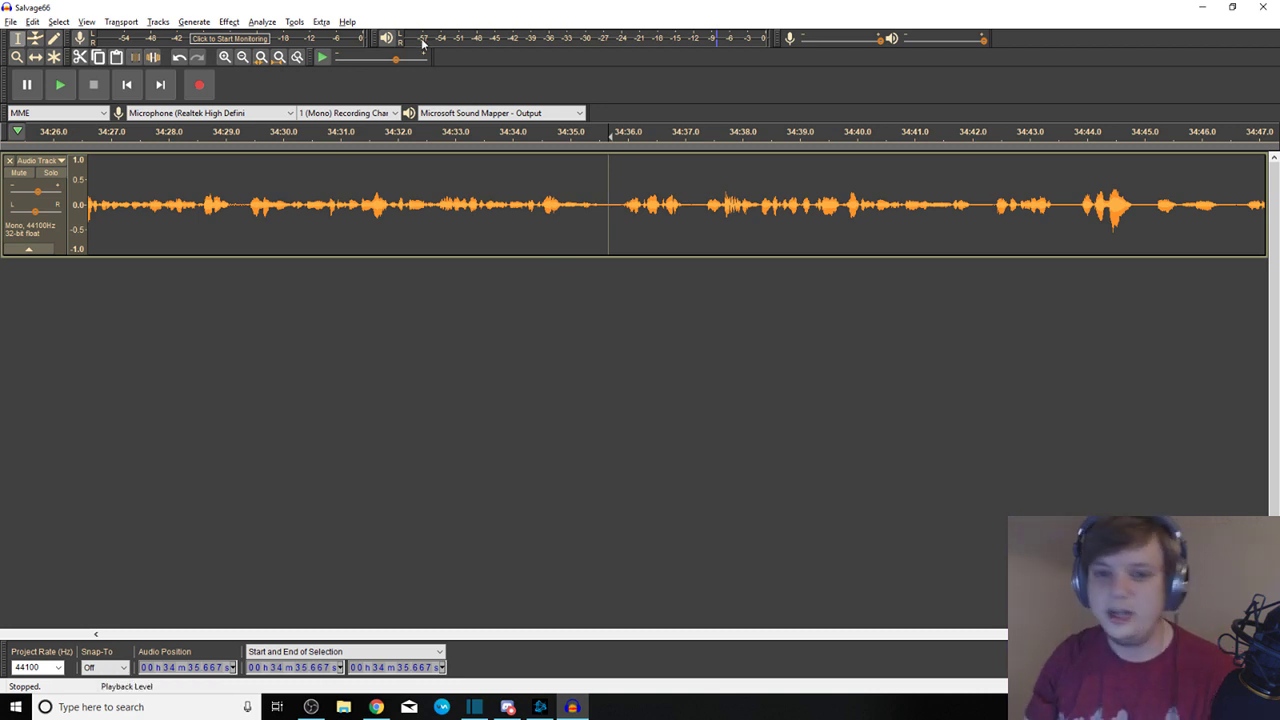
Examine the waveform backward from about 34:35.7 to 33:35 for gaps between the phrases
left_click(614, 190)
left_click_drag(246, 204, 40, 205)
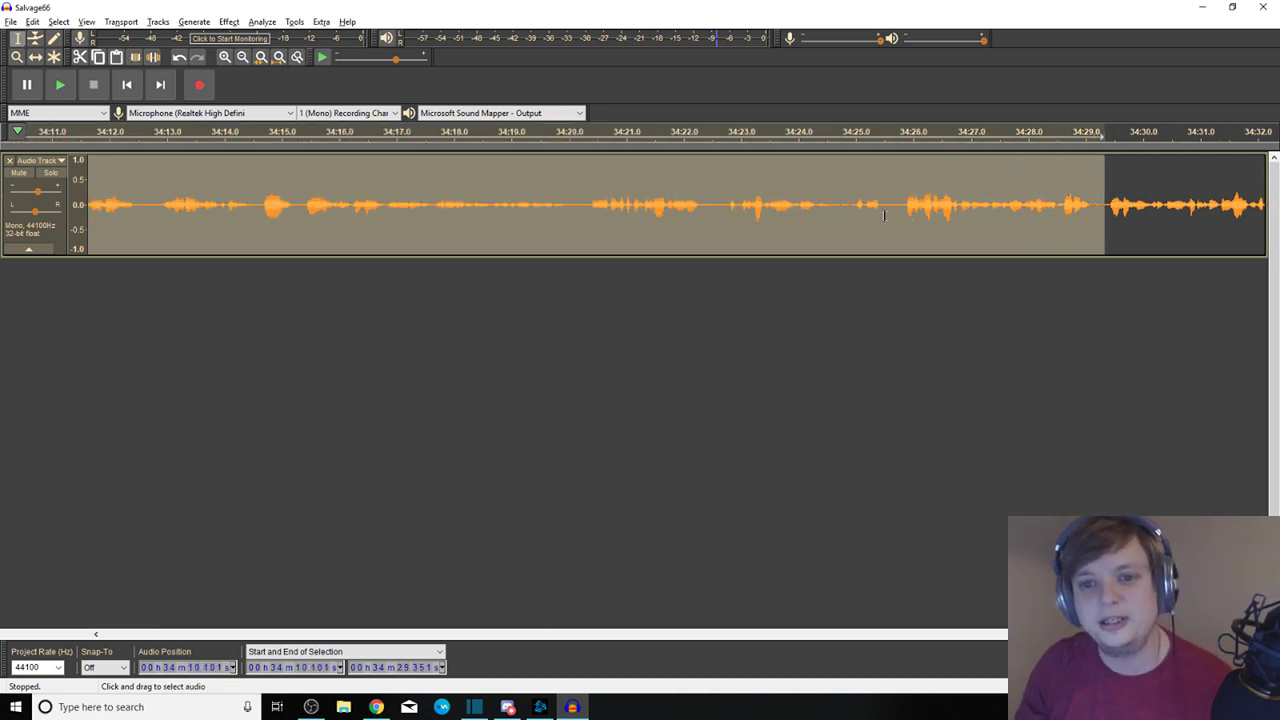
left_click(836, 195)
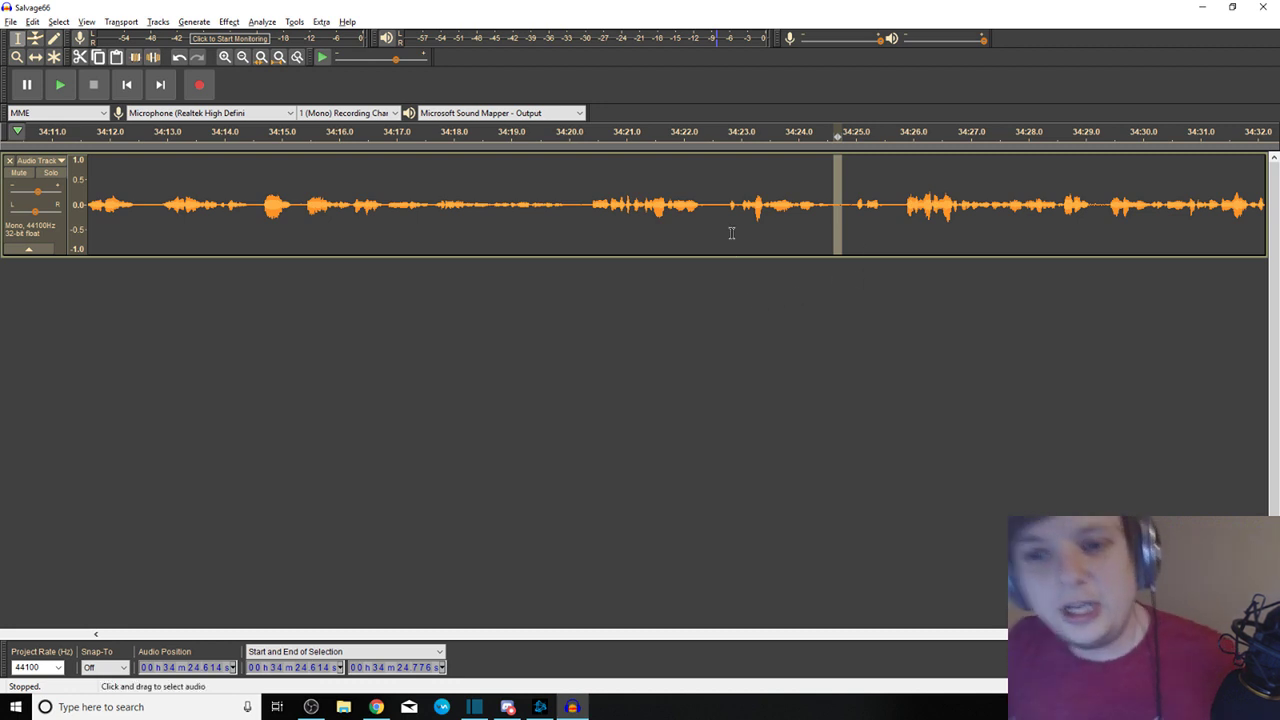
left_click_drag(850, 204, 836, 205)
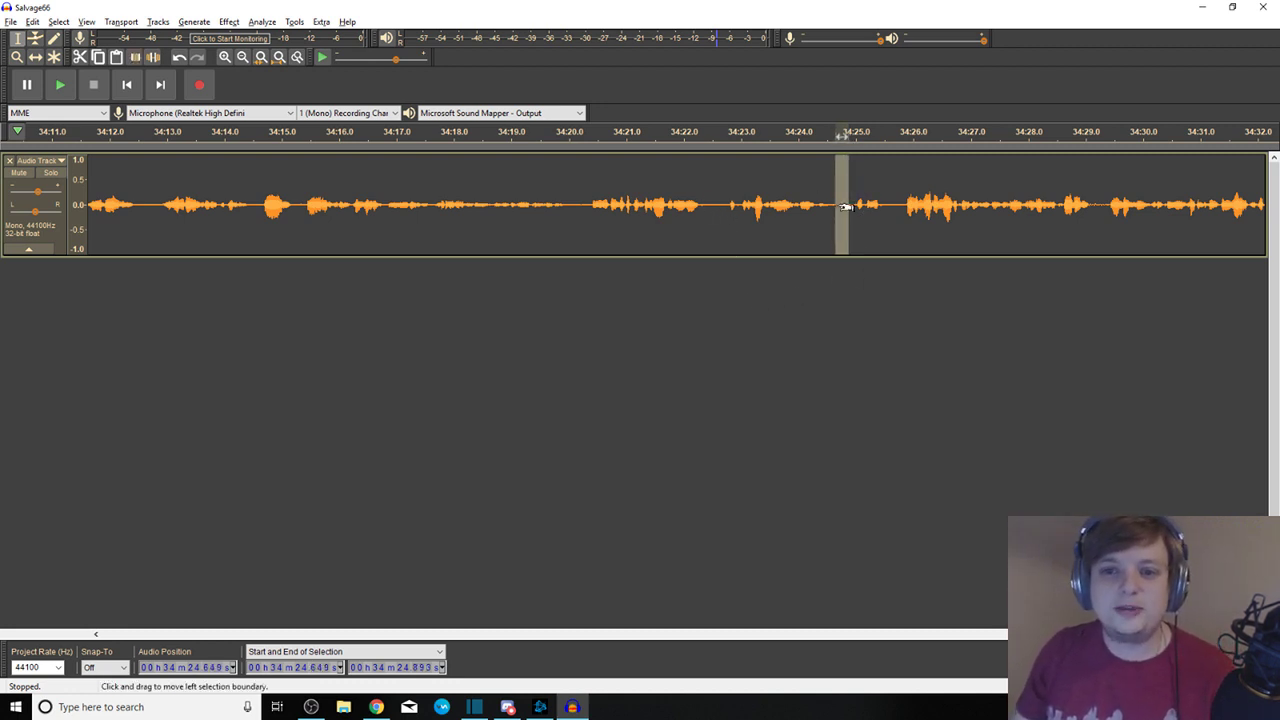
left_click_drag(579, 200, 30, 220)
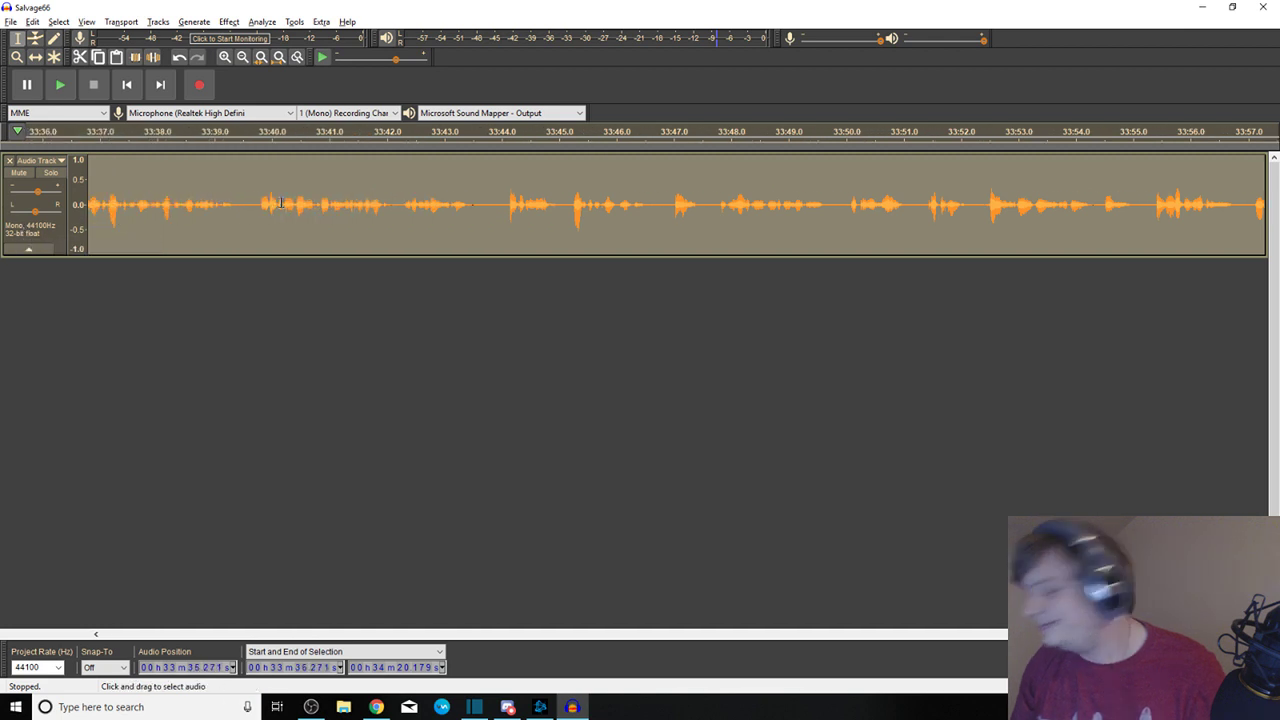
left_click(497, 186)
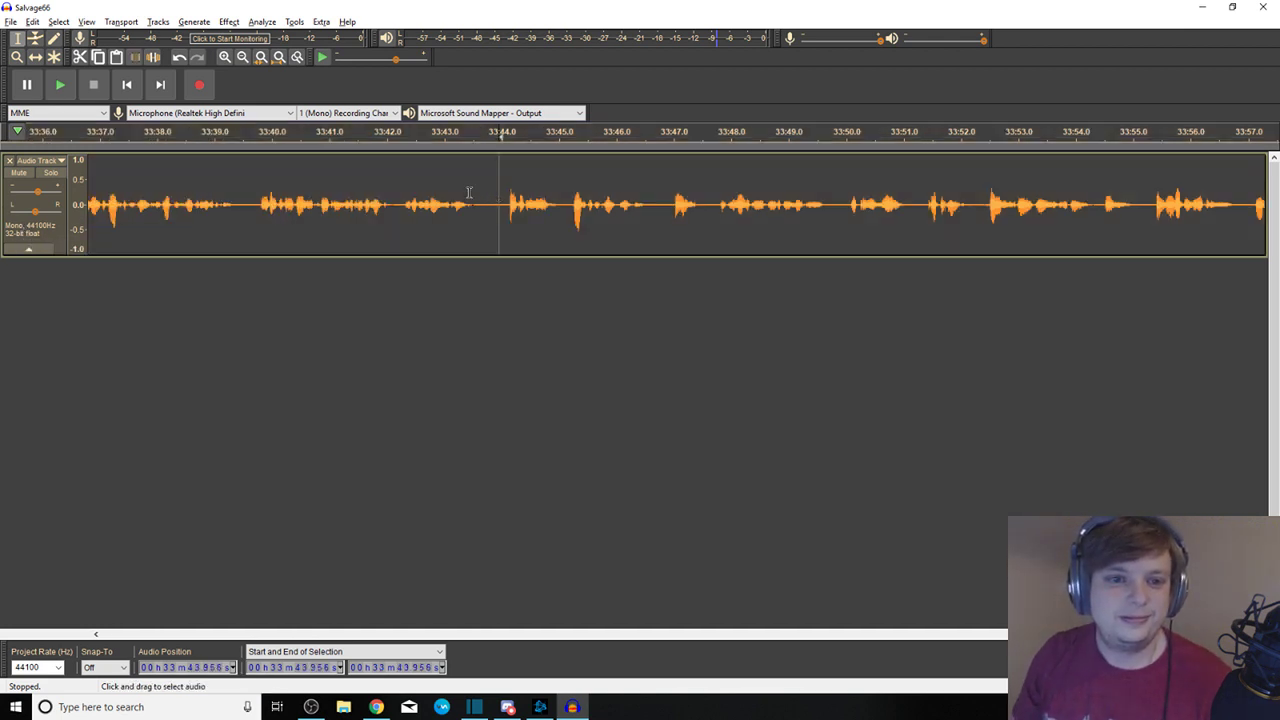
Play the phrase from about 33:42.3, stop, and scan the waveform back to about 33:01.5
left_click(403, 193)
key("space")
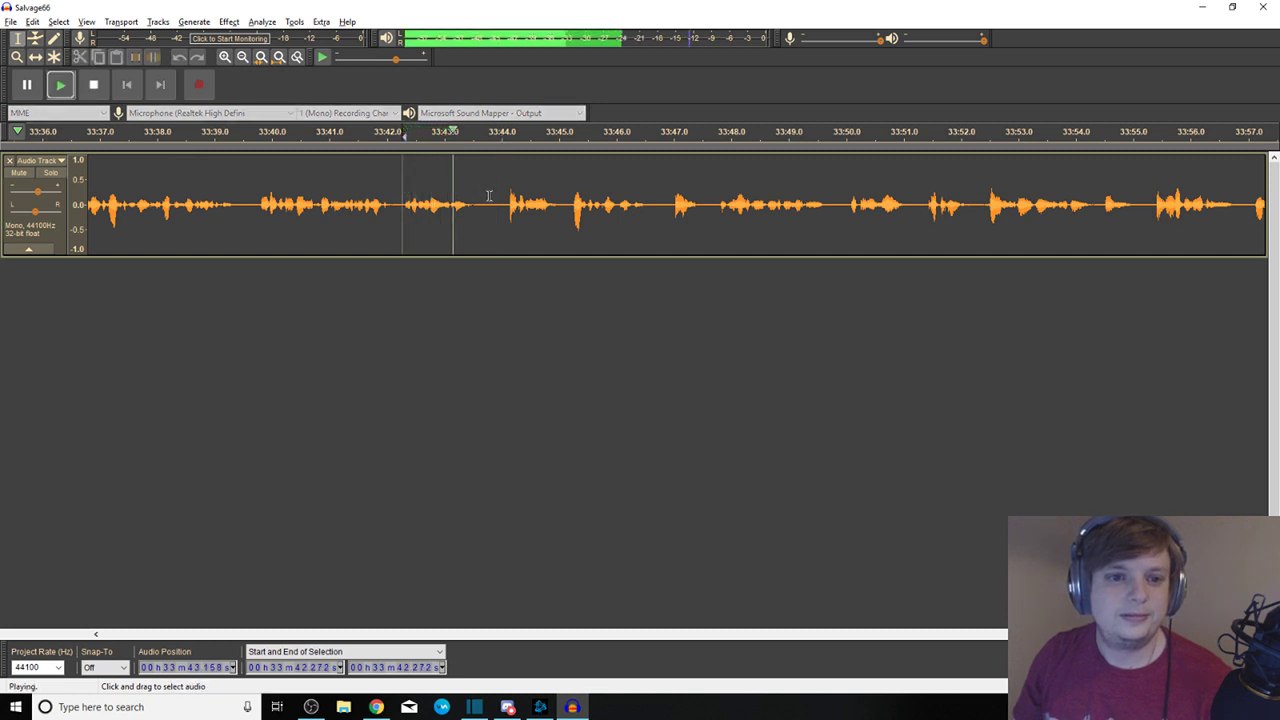
left_click_drag(486, 196, 43, 251)
key("space")
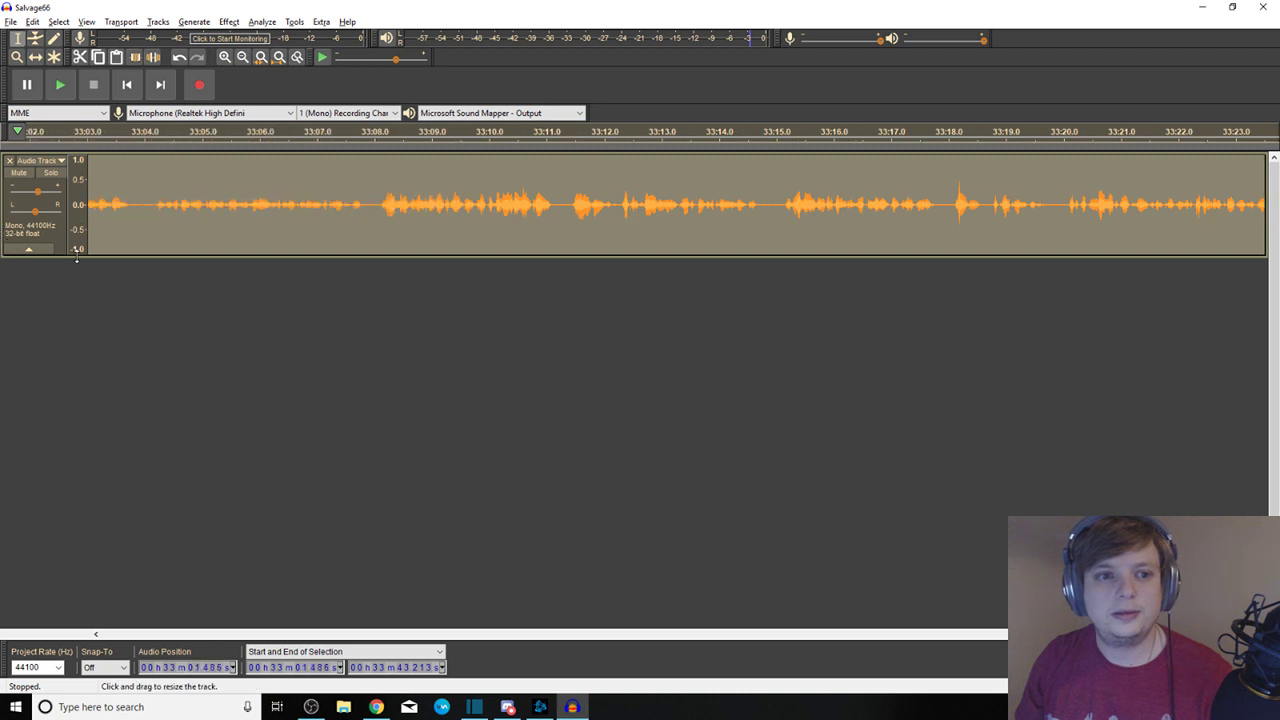
Check the phrase starts near 33:07.9, 33:11.3 and 33:18.0, then place the cursor at about 33:00.7
left_click(370, 196)
left_click(561, 203)
left_click(948, 190)
key("space")
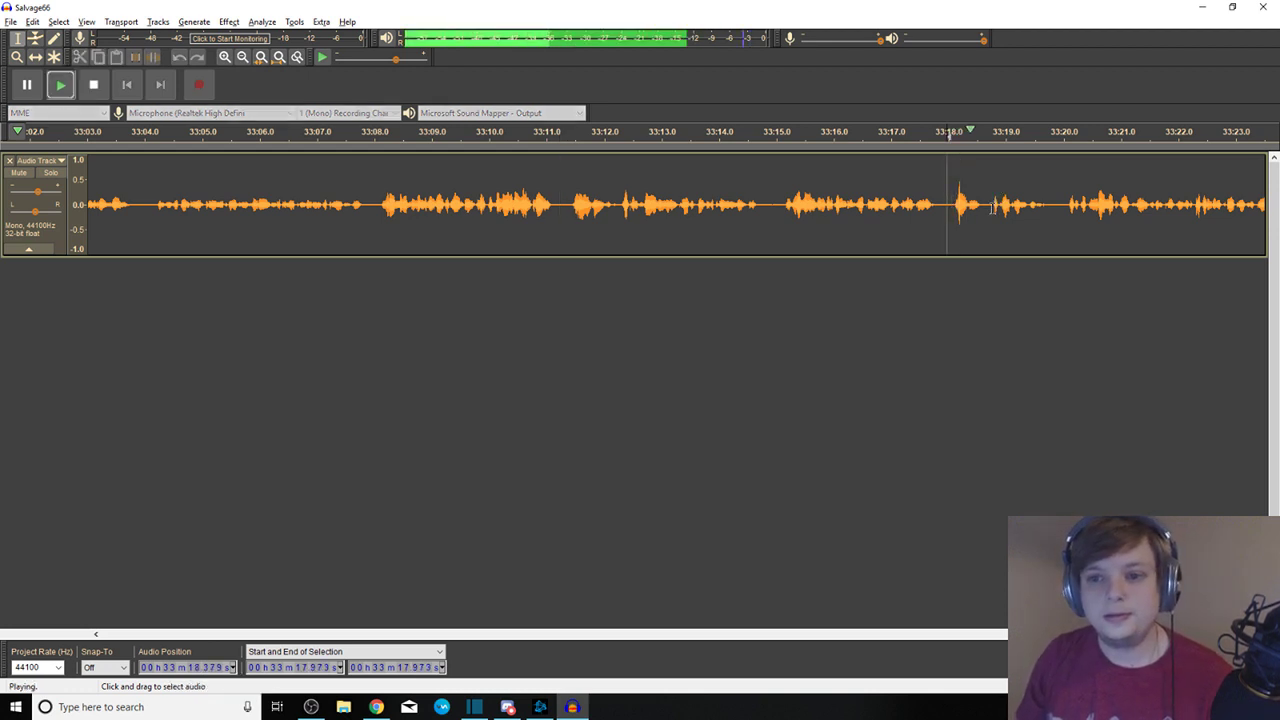
key("space")
left_click_drag(356, 203, 75, 205)
left_click(313, 205)
Save the edited audio project under its existing name
left_click(10, 21)
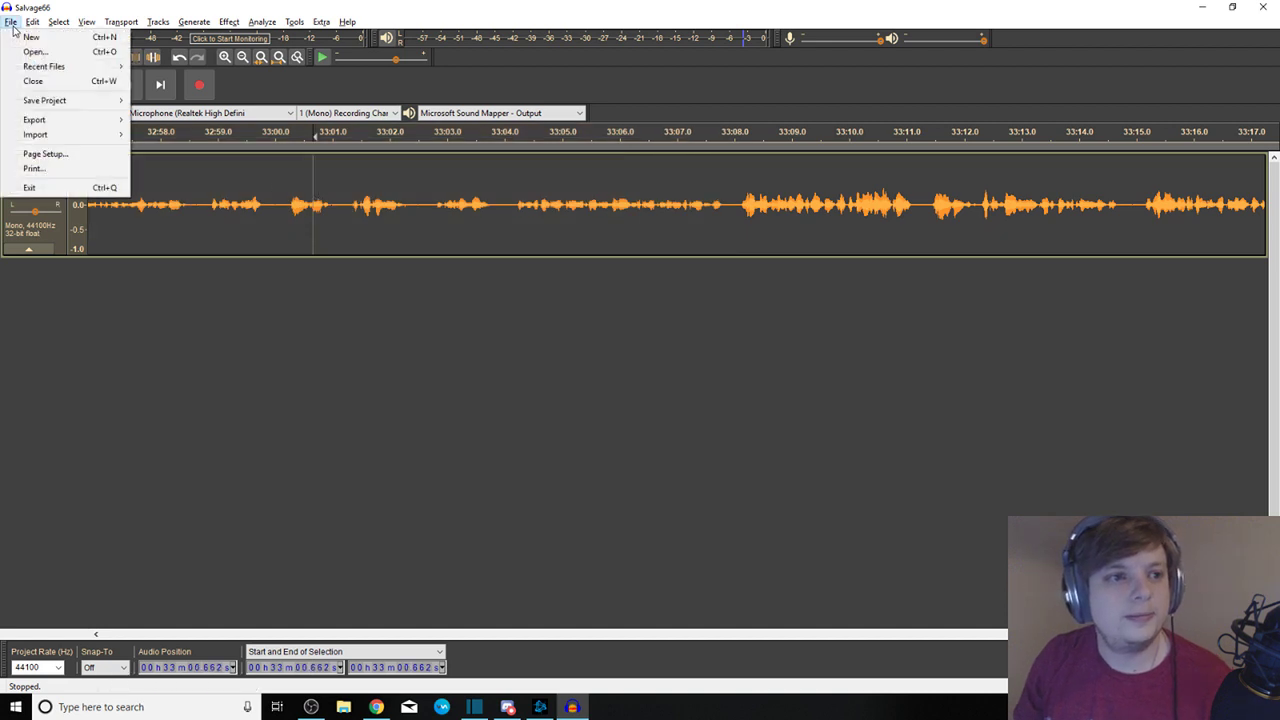
mouse_move(40, 104)
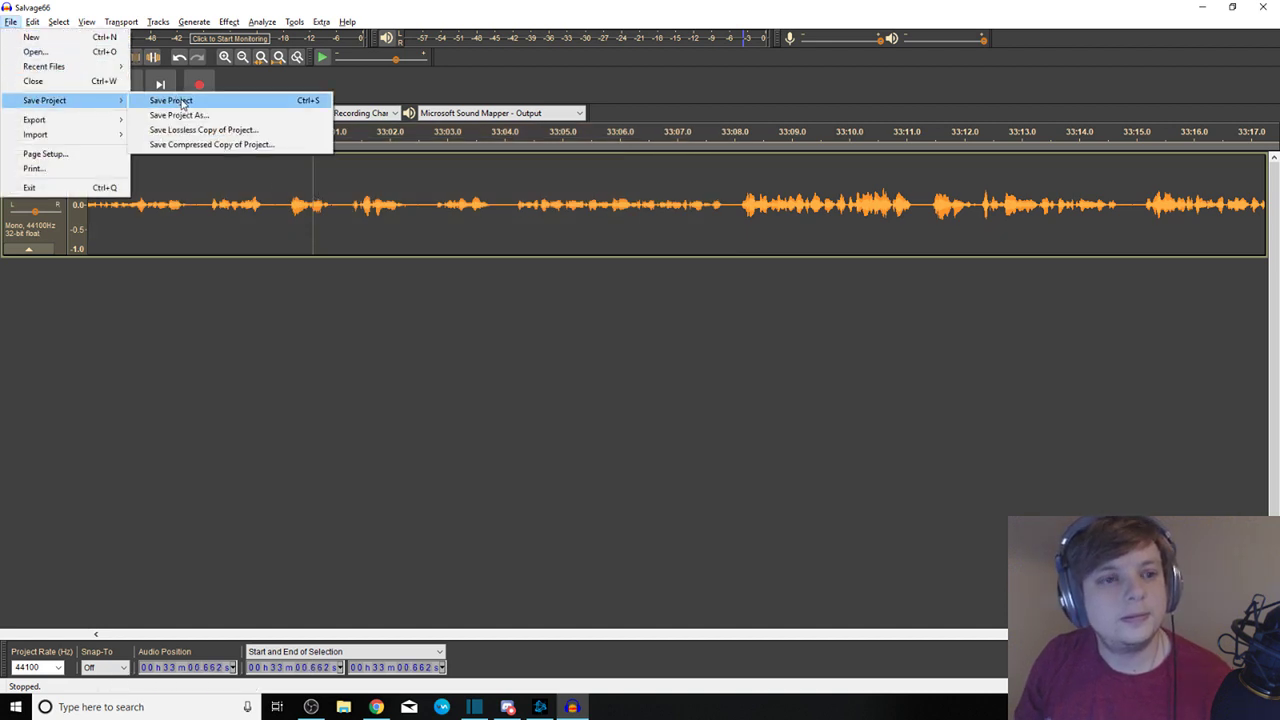
left_click(183, 104)
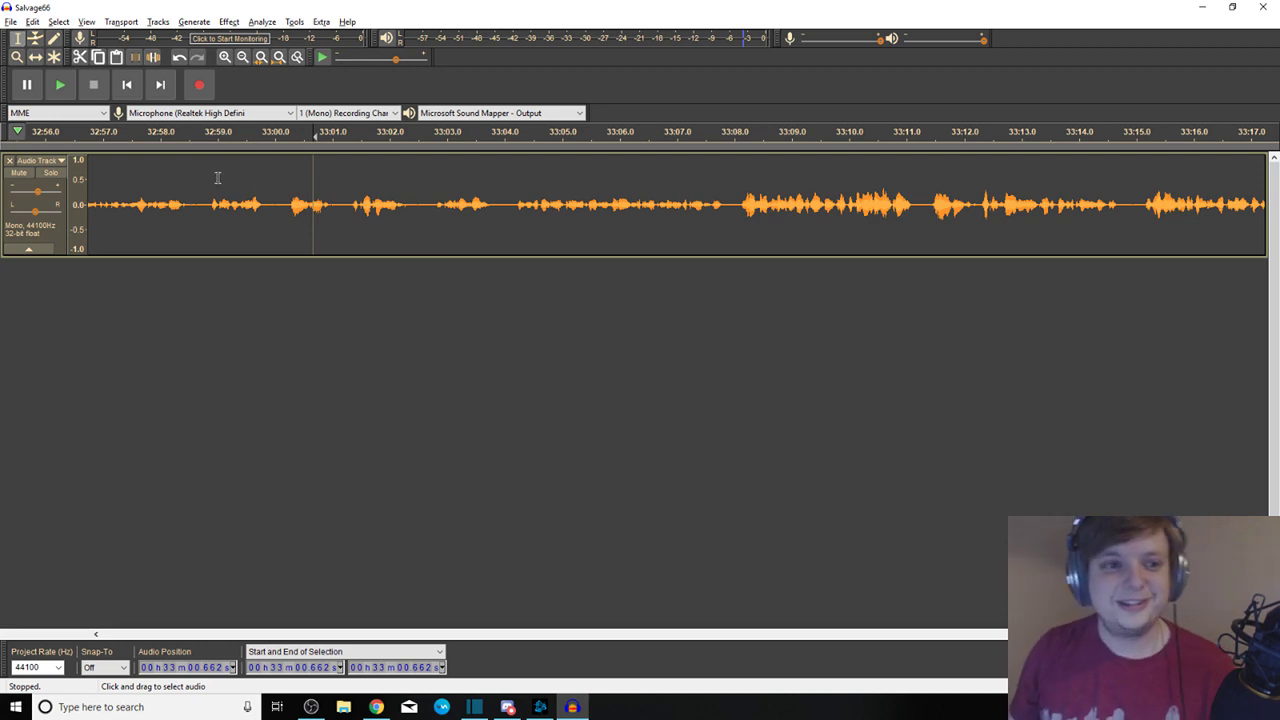
Export the recording to the MP3 folder as Salvage66Audio at constant 192 kbps, leaving the metadata tags empty
left_click(10, 22)
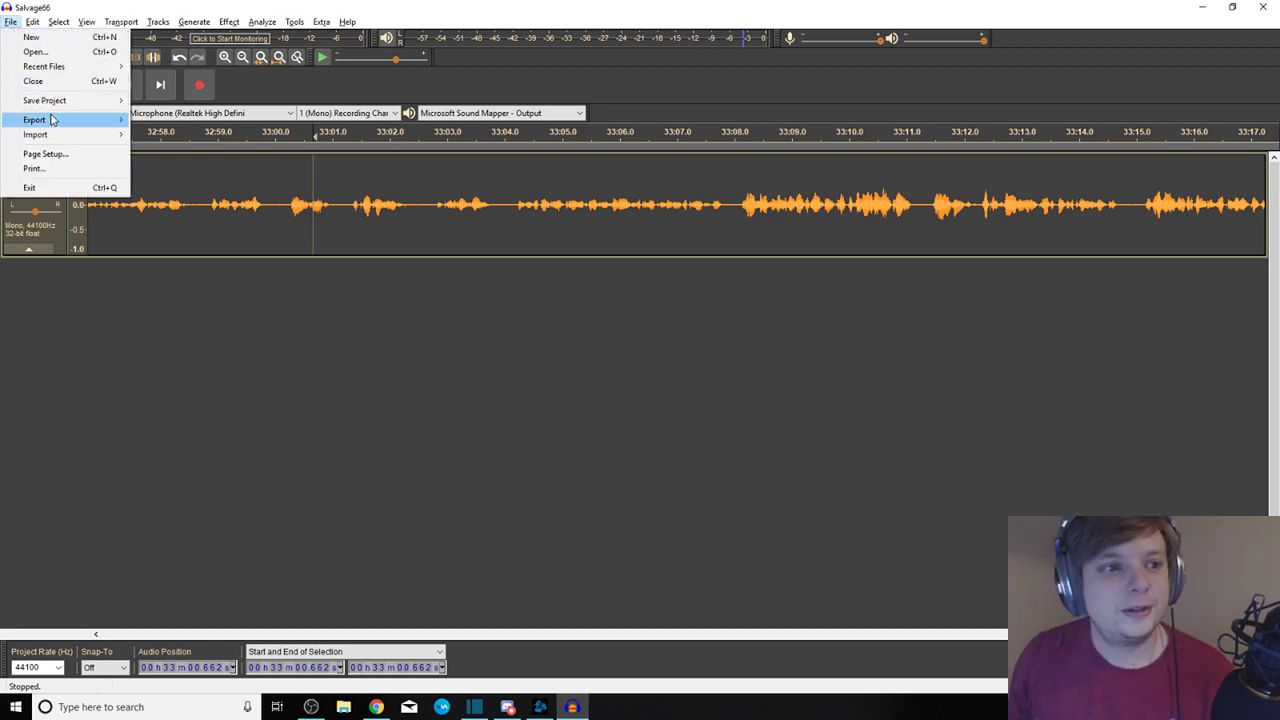
mouse_move(53, 120)
left_click(215, 119)
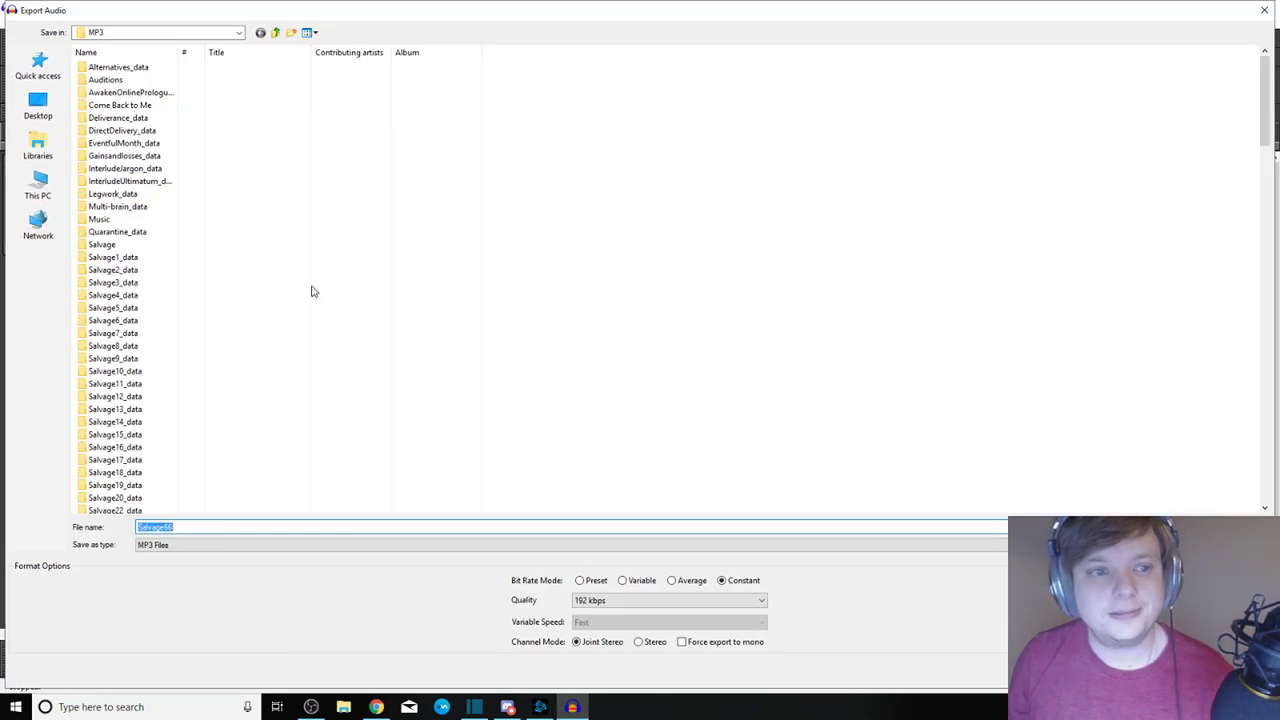
left_click(358, 522)
type("Audio")
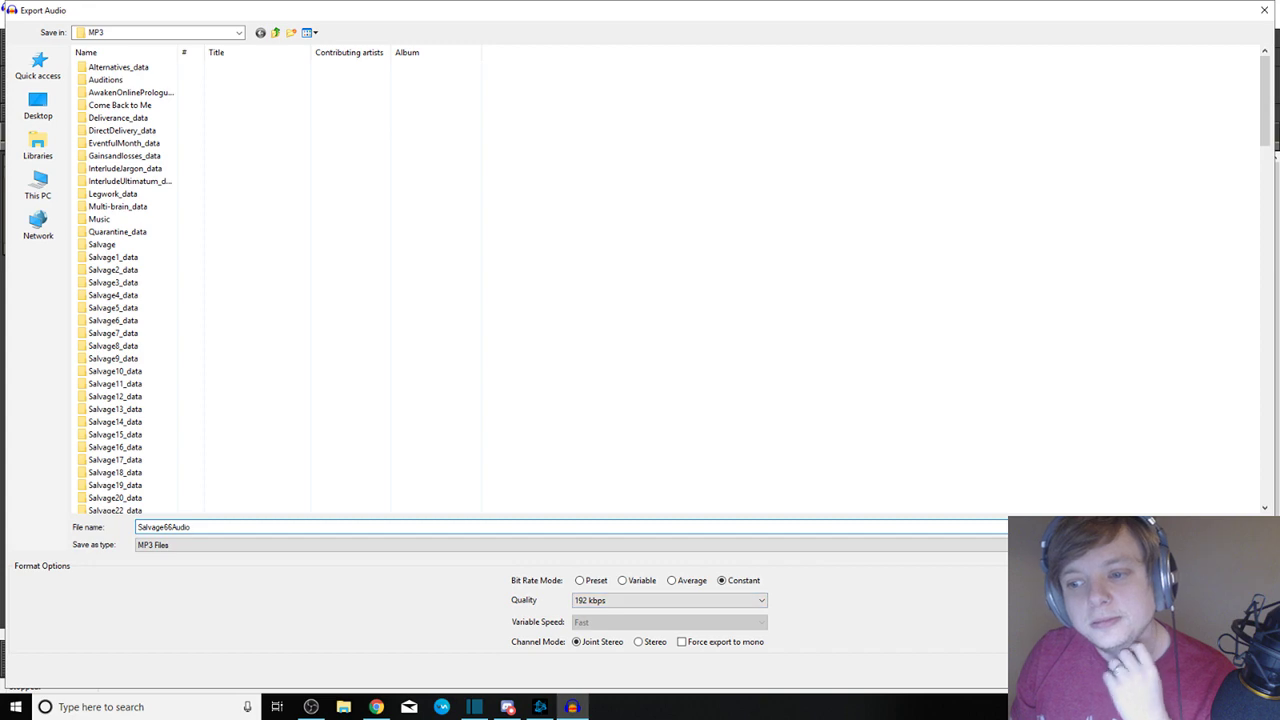
key("Return")
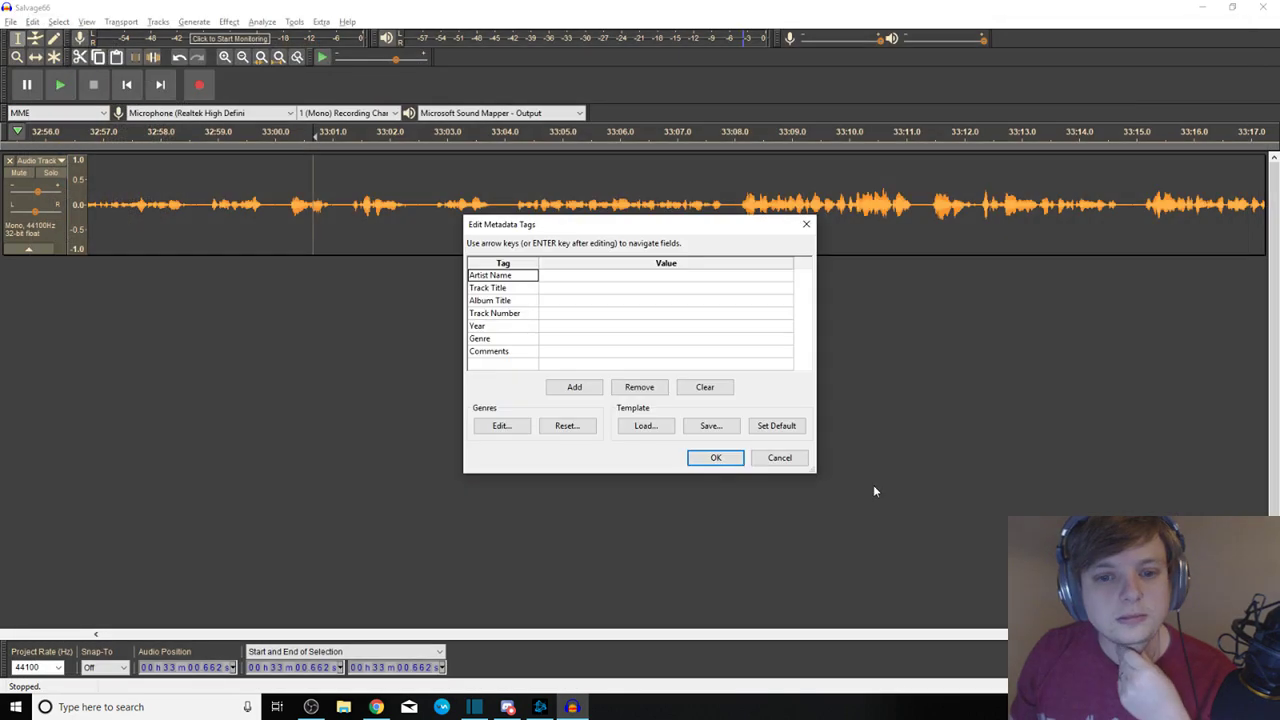
left_click(728, 457)
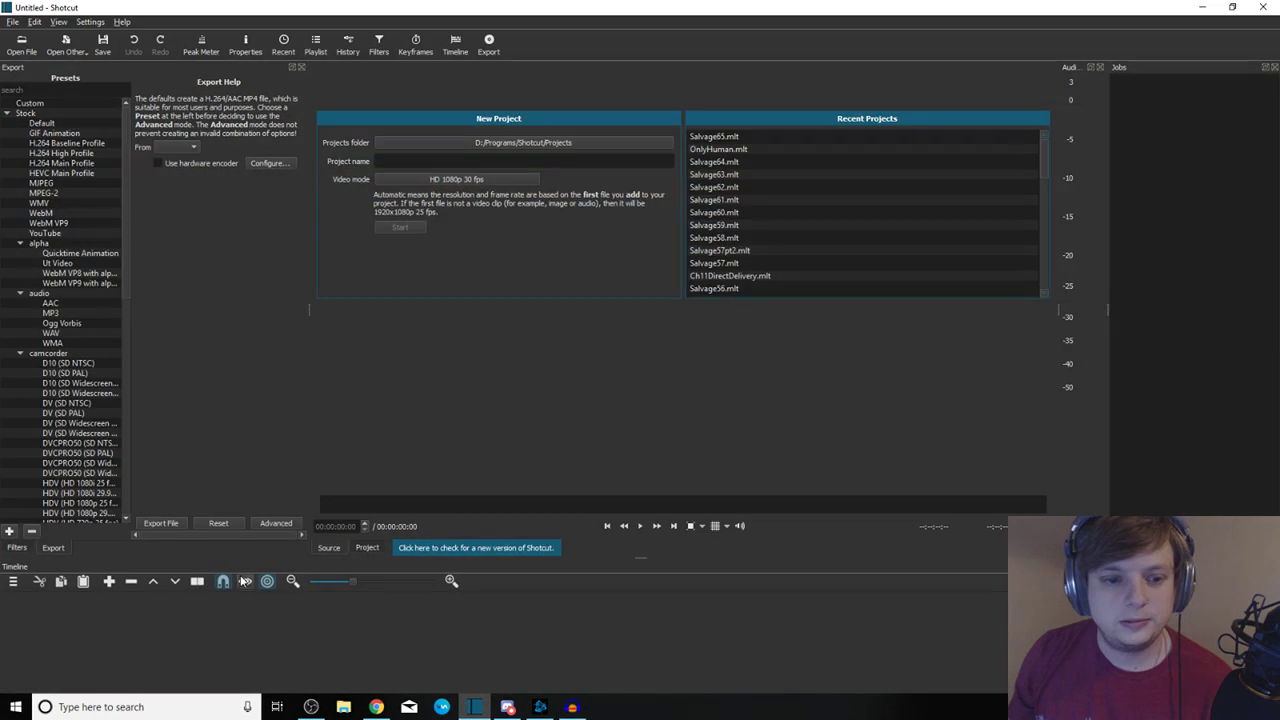
In Shotcut, add an audio track and a video track to the empty timeline
right_click(113, 622)
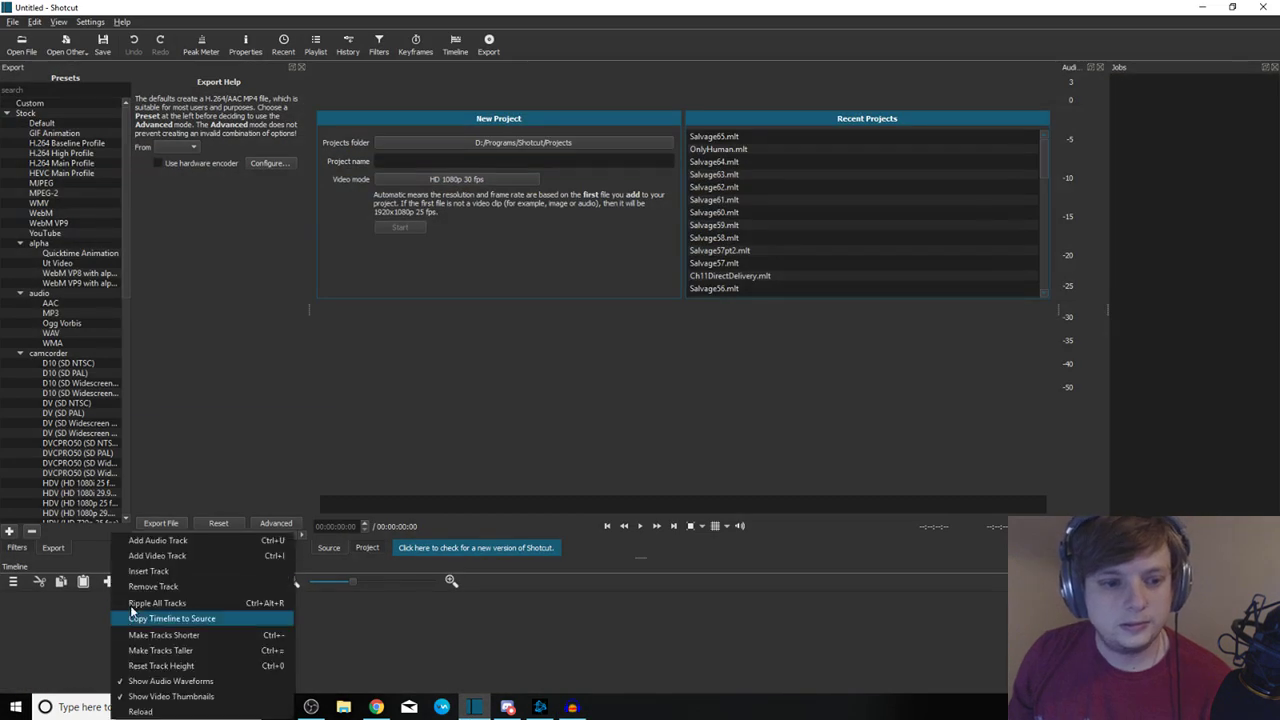
left_click(158, 541)
right_click(66, 668)
left_click(106, 555)
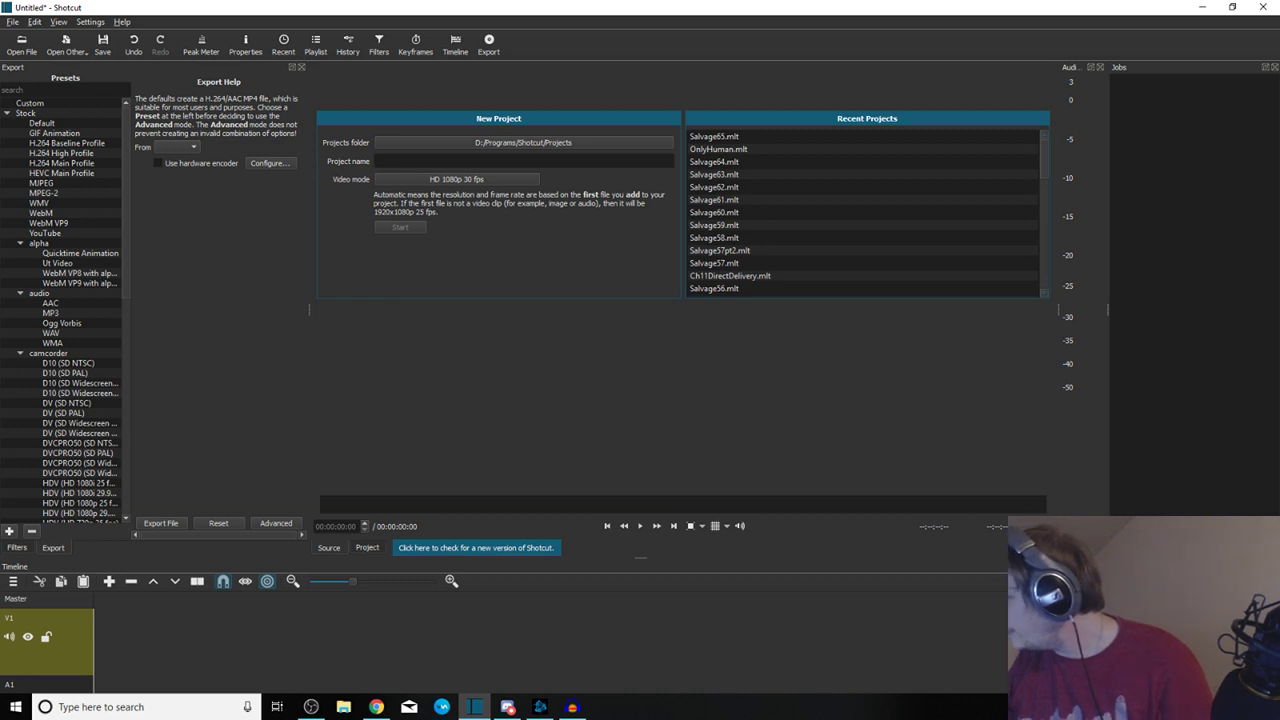
key("alt+Tab")
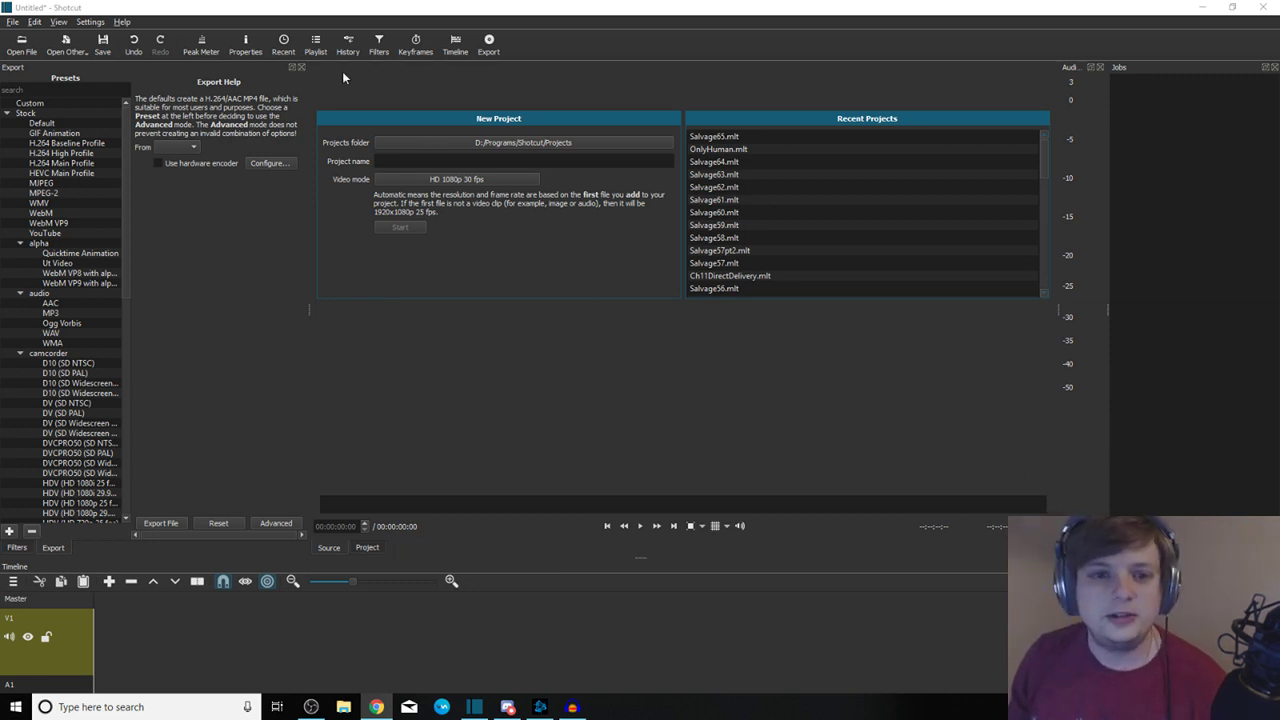
left_click(197, 272)
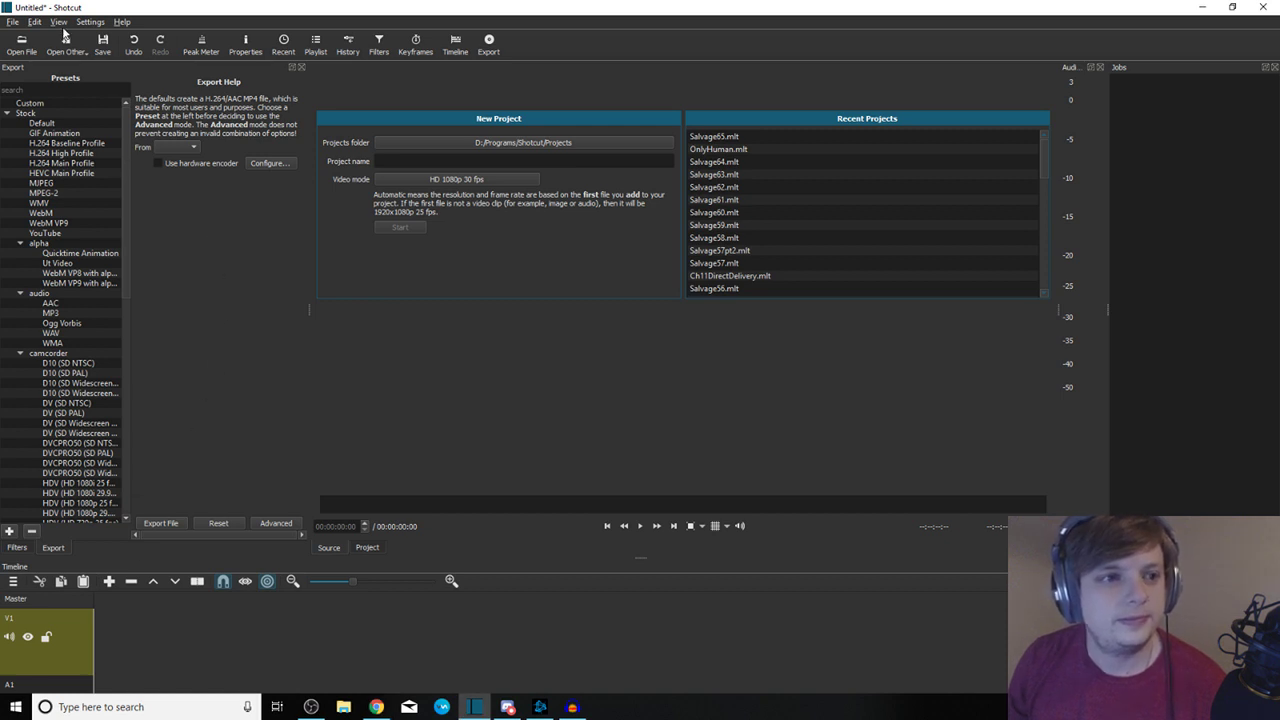
Open the Salvage66Audio recording from the Audacity MP3 folder
left_click(21, 42)
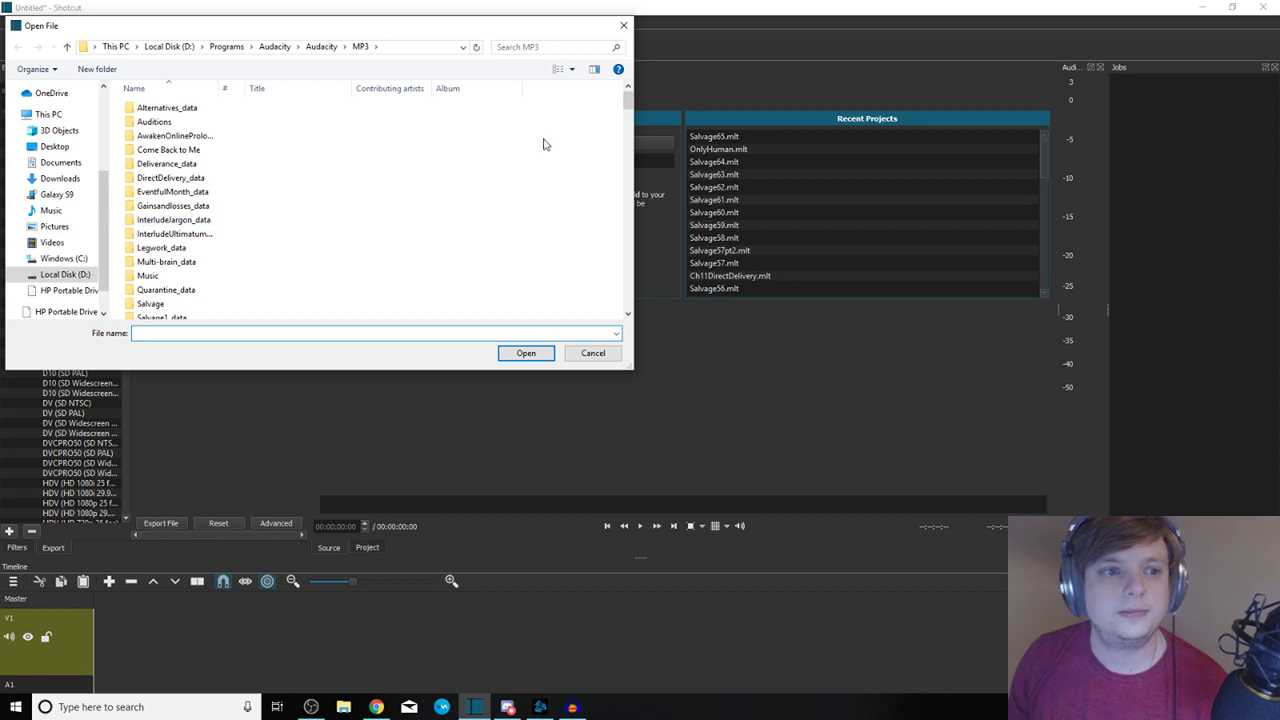
left_click_drag(627, 104, 626, 282)
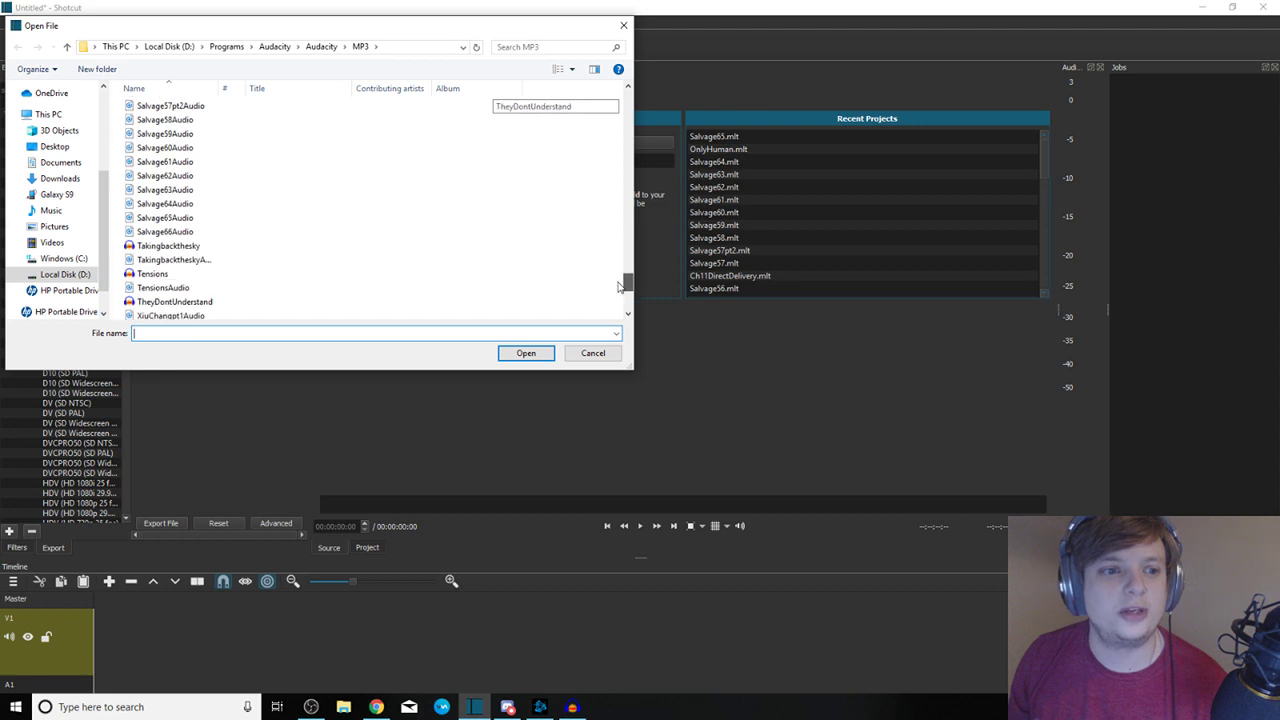
left_click(196, 234)
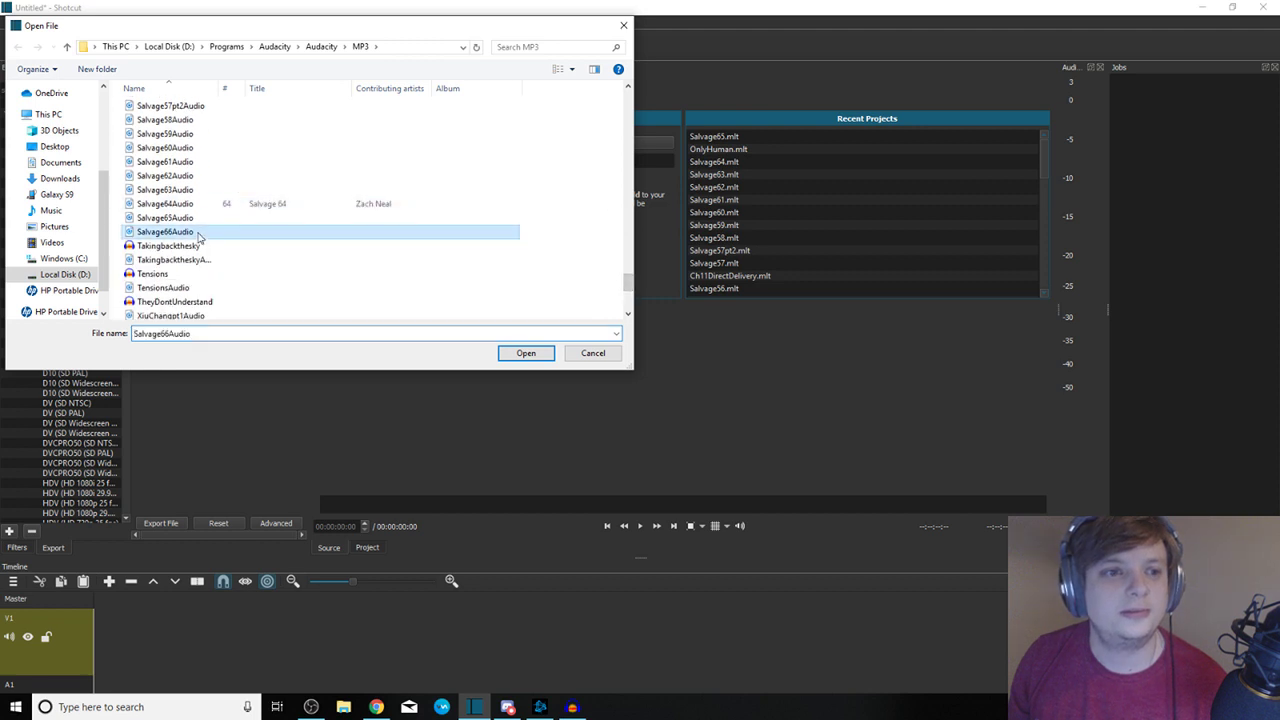
left_click(520, 356)
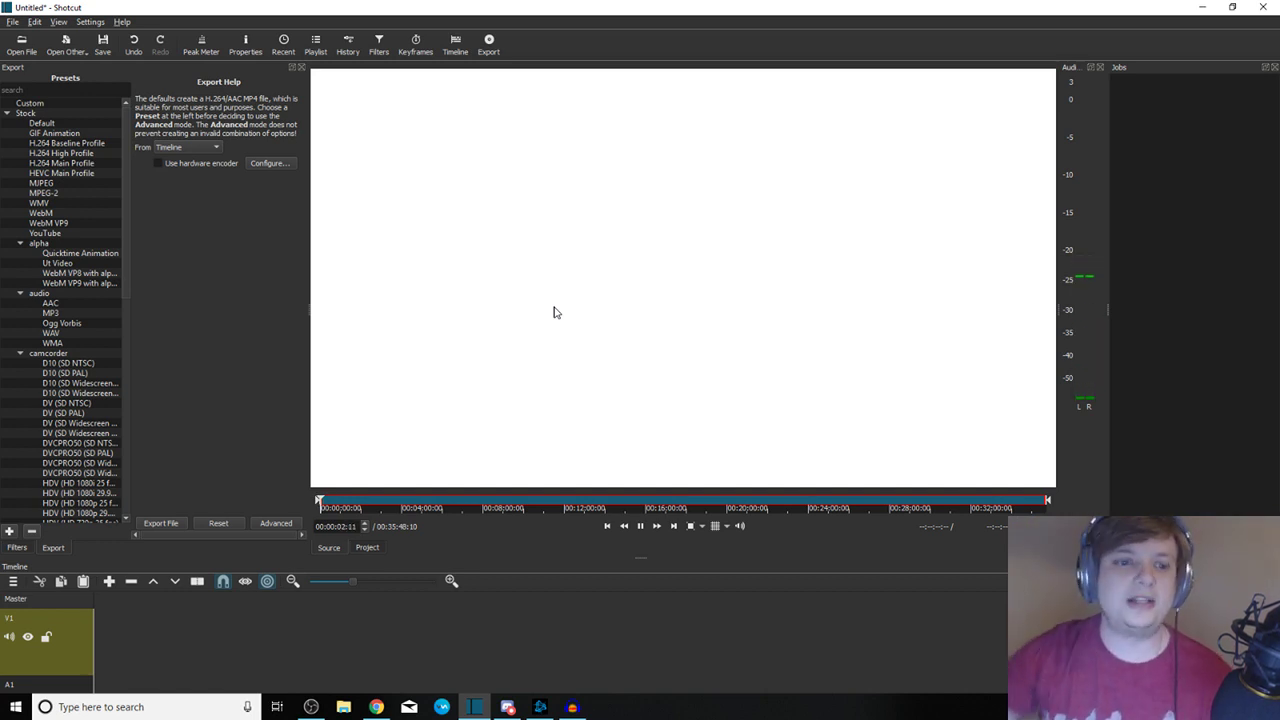
Place the opened recording at the start of audio track A1 and fit its full length in the timeline view
left_click_drag(574, 277, 108, 686)
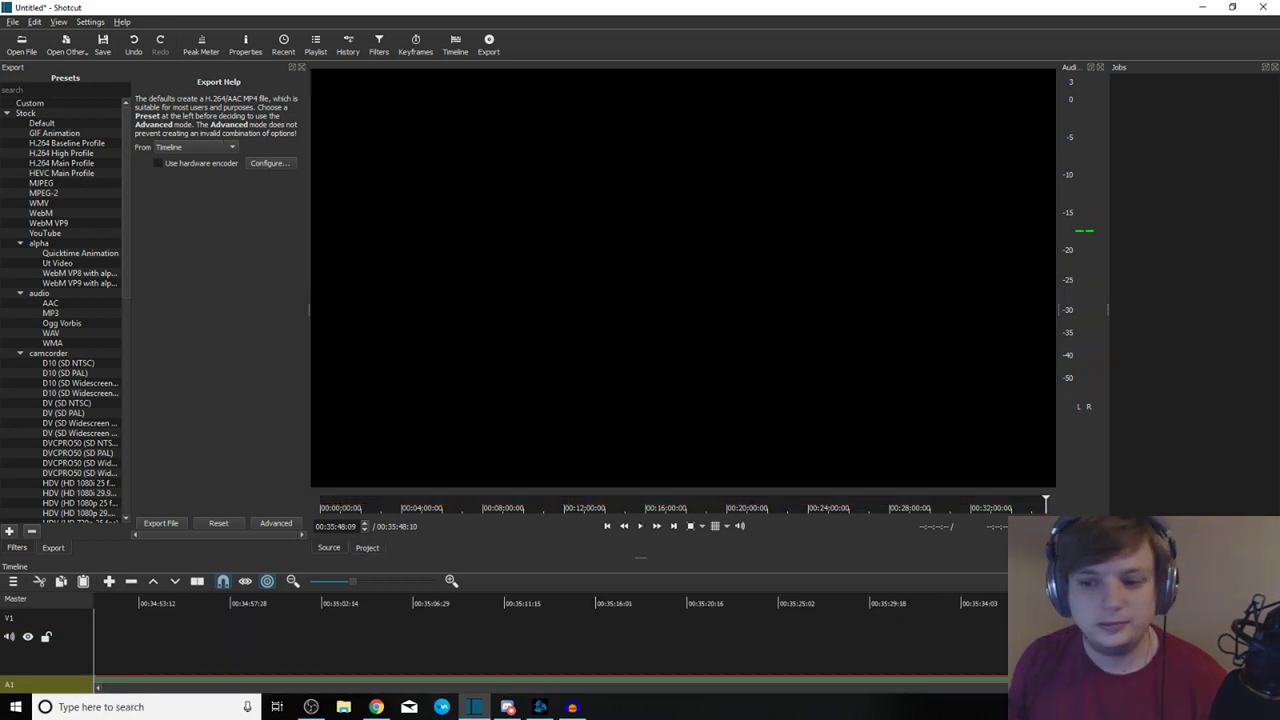
left_click_drag(336, 585, 332, 585)
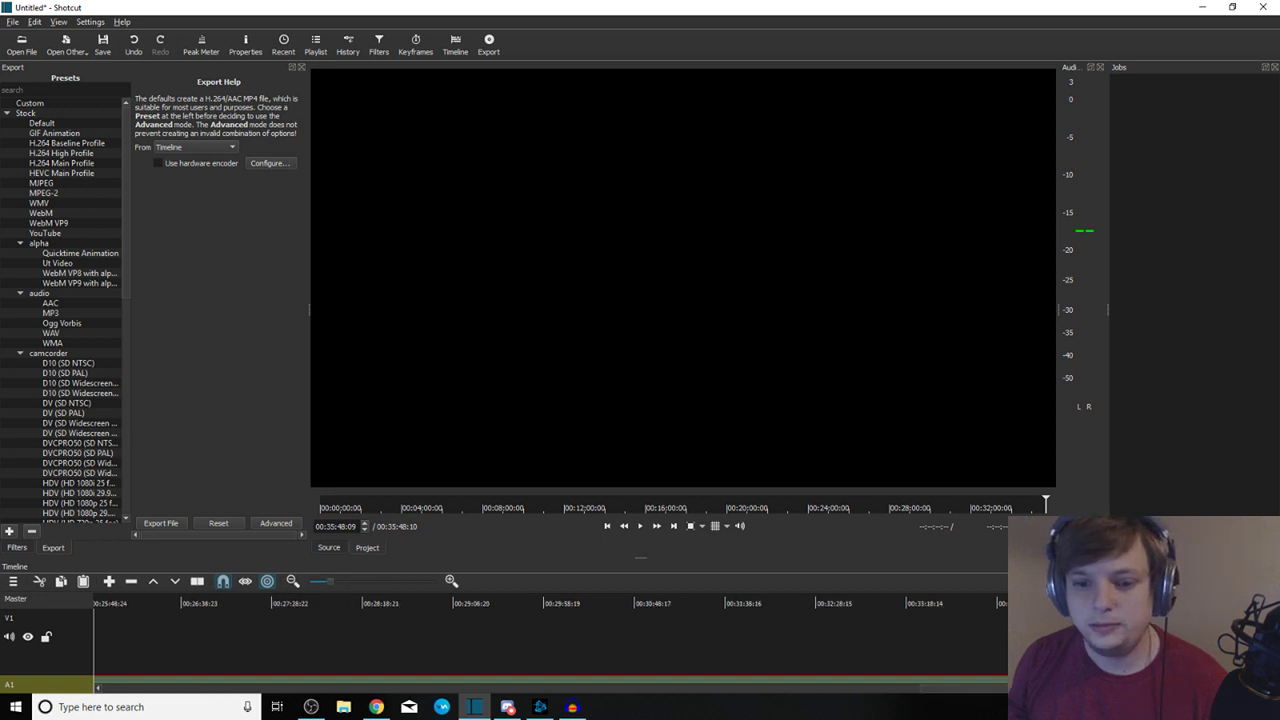
left_click(320, 585)
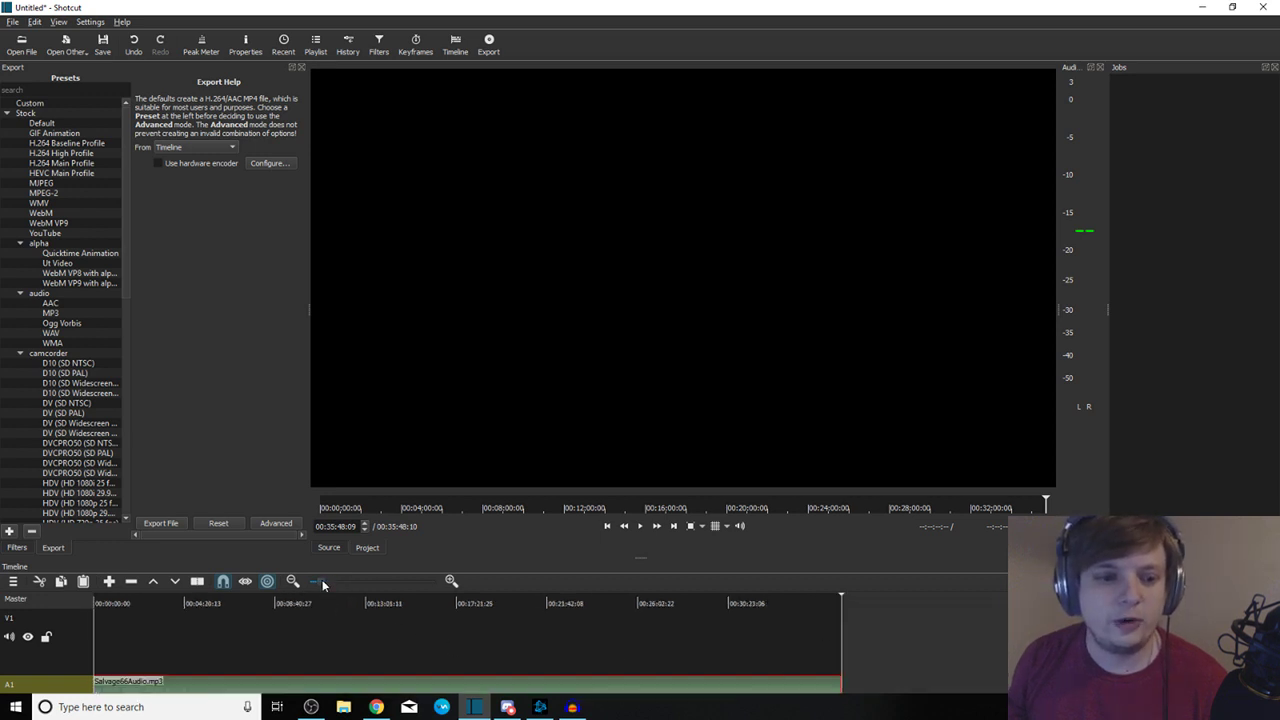
scroll(420, 650, "down", 2)
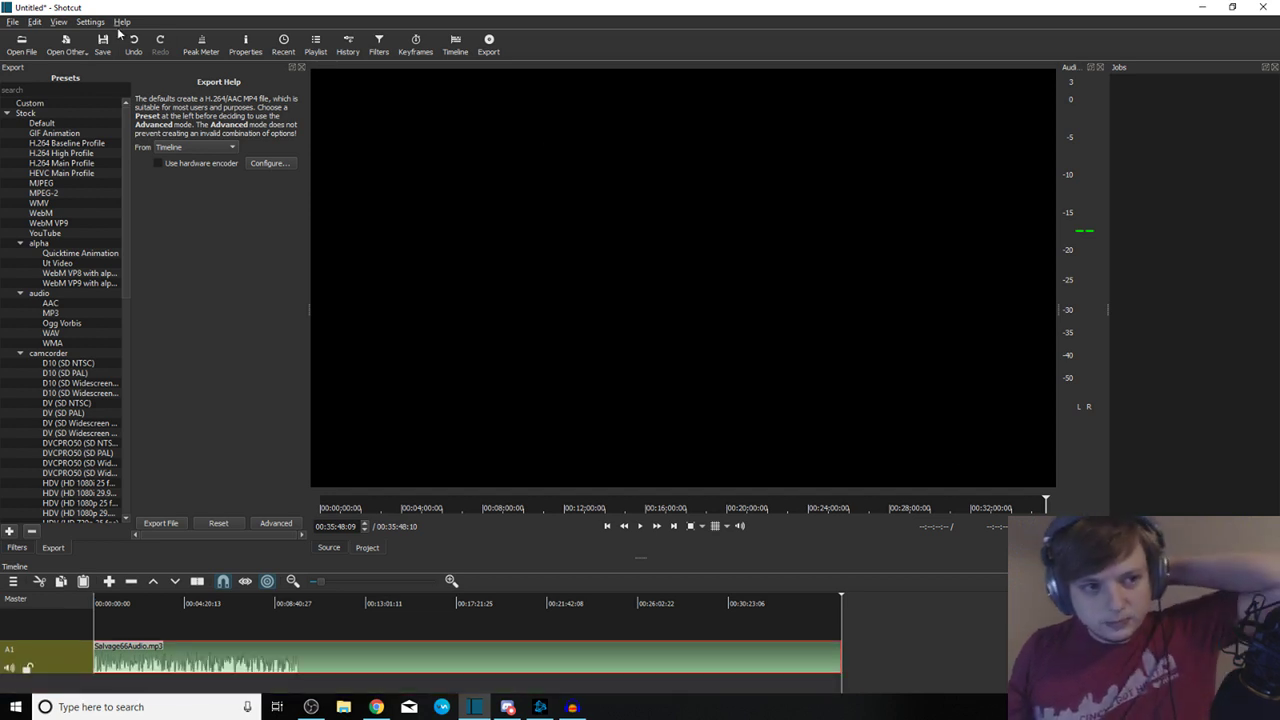
Open the second VitruvianMan image from the Media > Images > Video Backgrounds folder on drive D
left_click(13, 51)
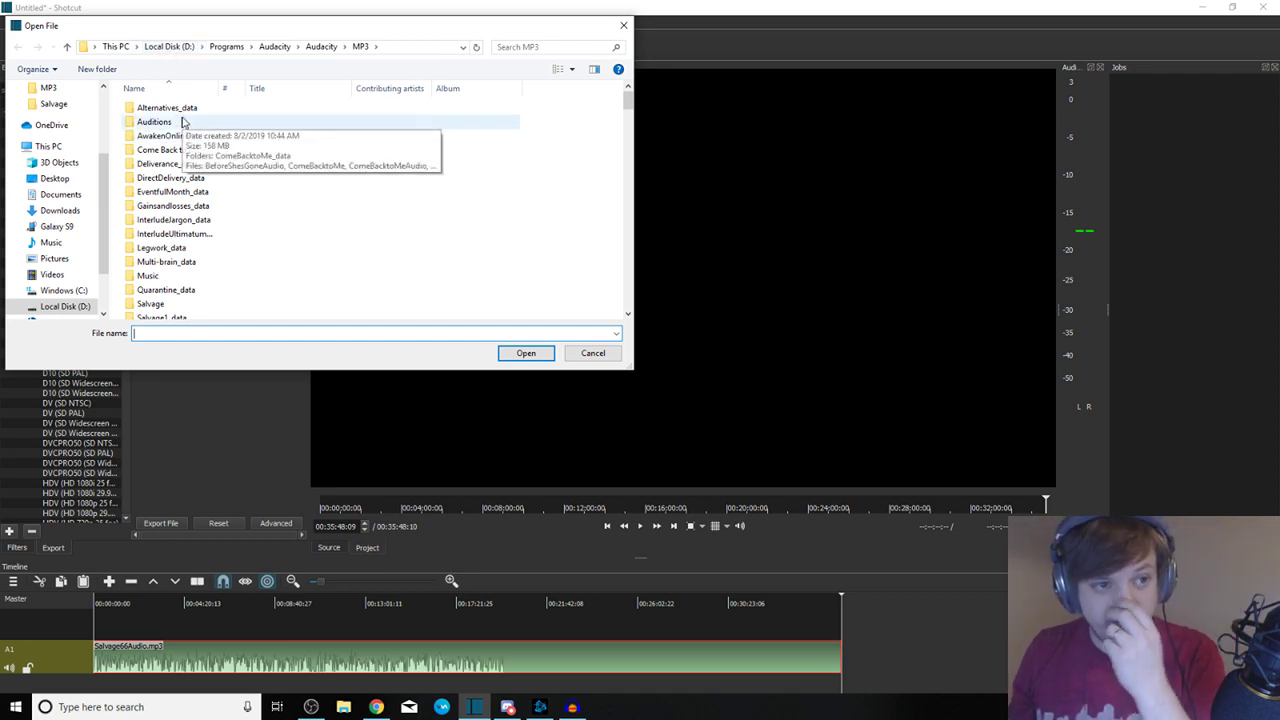
left_click(116, 47)
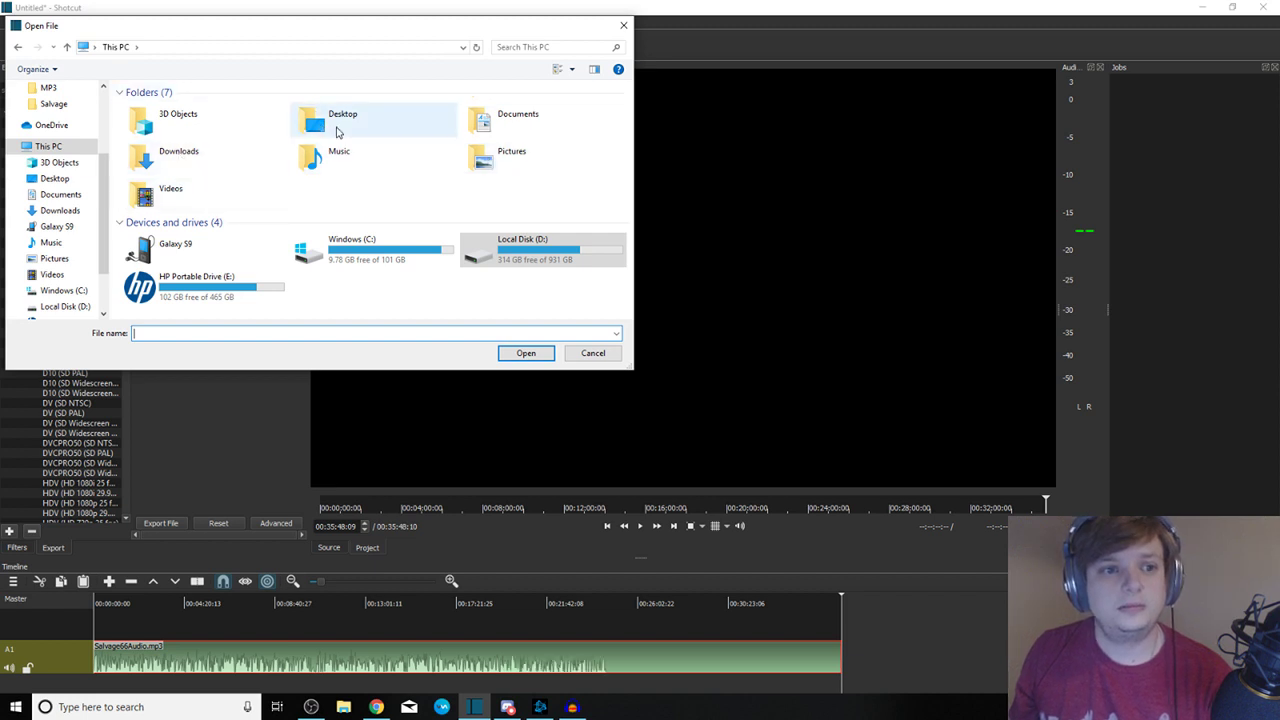
left_click(350, 125)
double_click(349, 123)
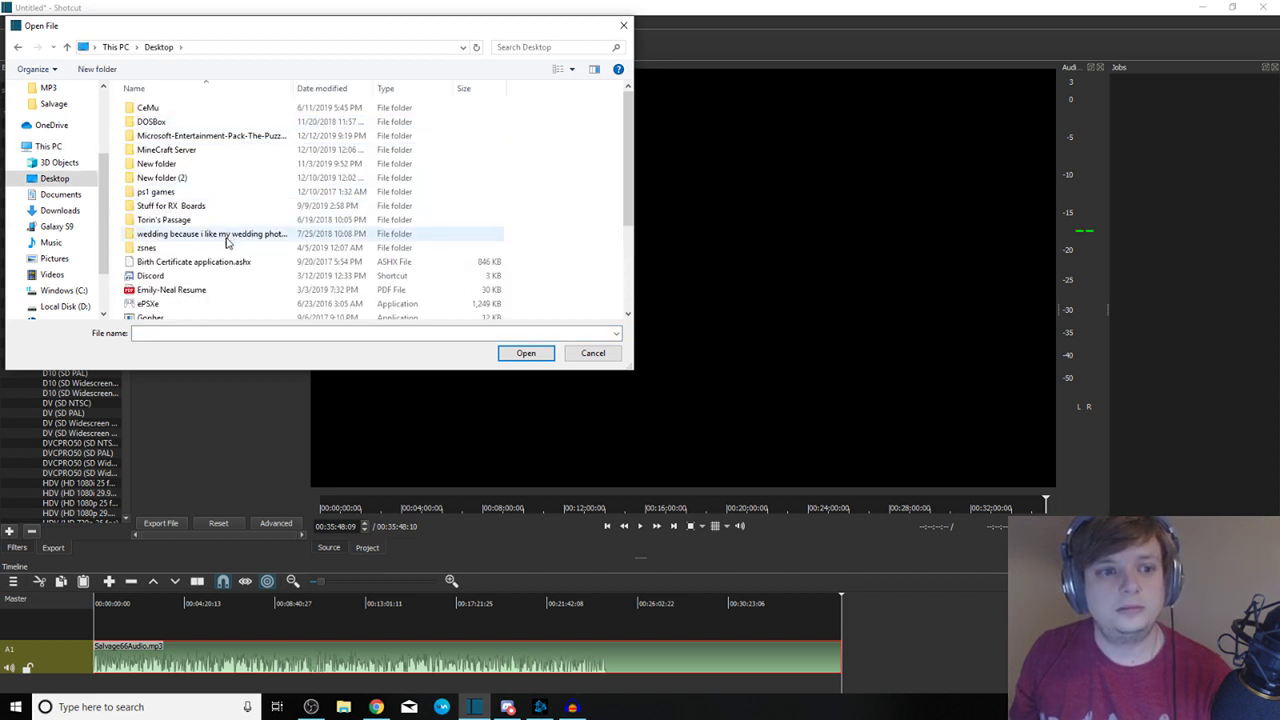
left_click(17, 47)
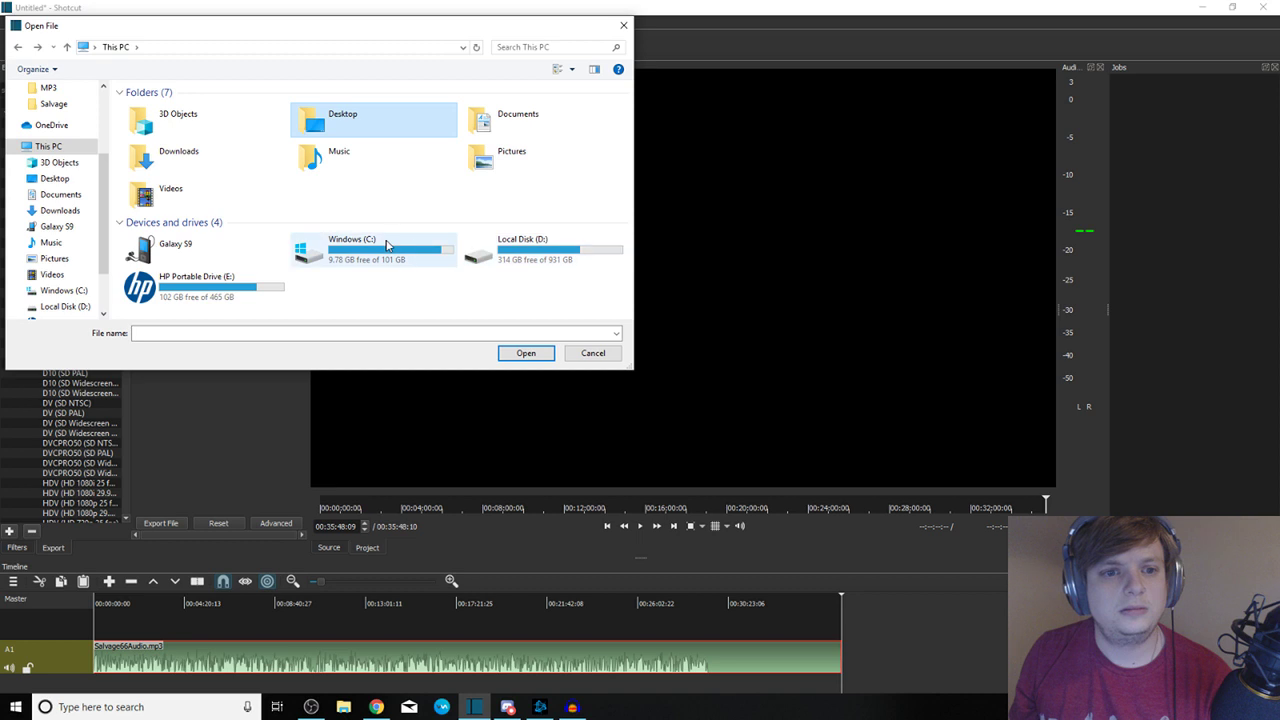
double_click(532, 250)
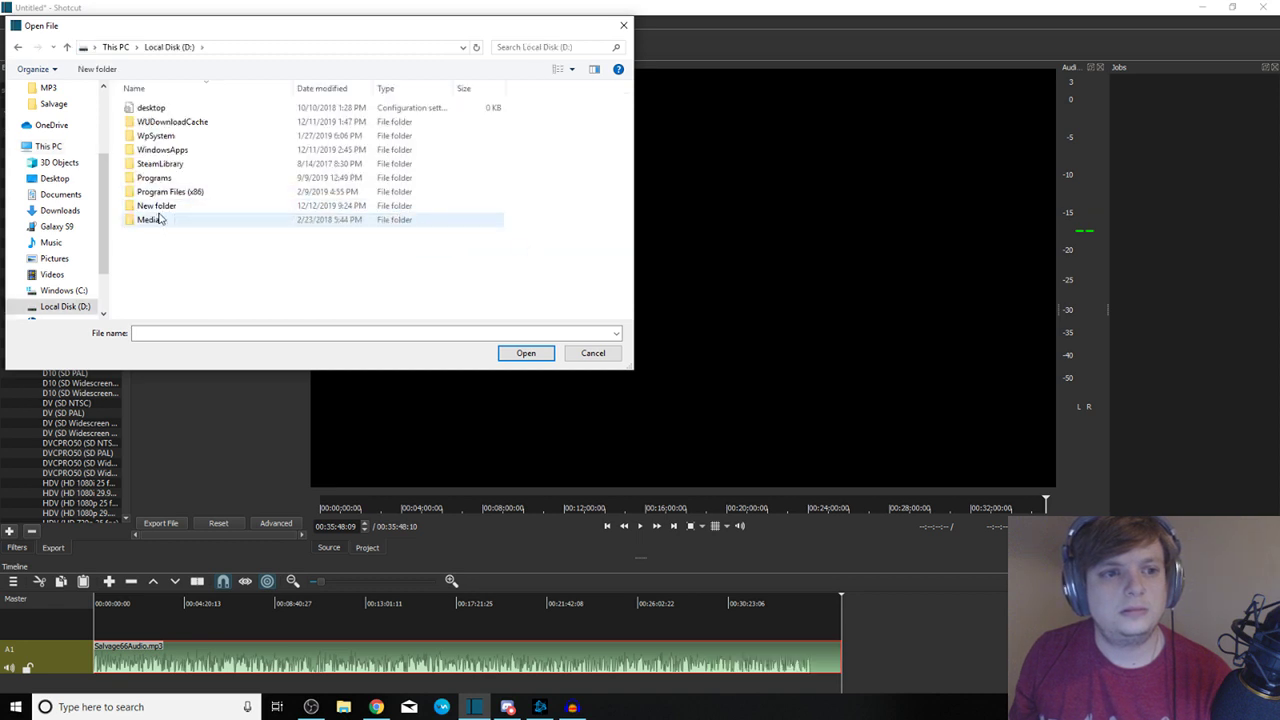
double_click(165, 178)
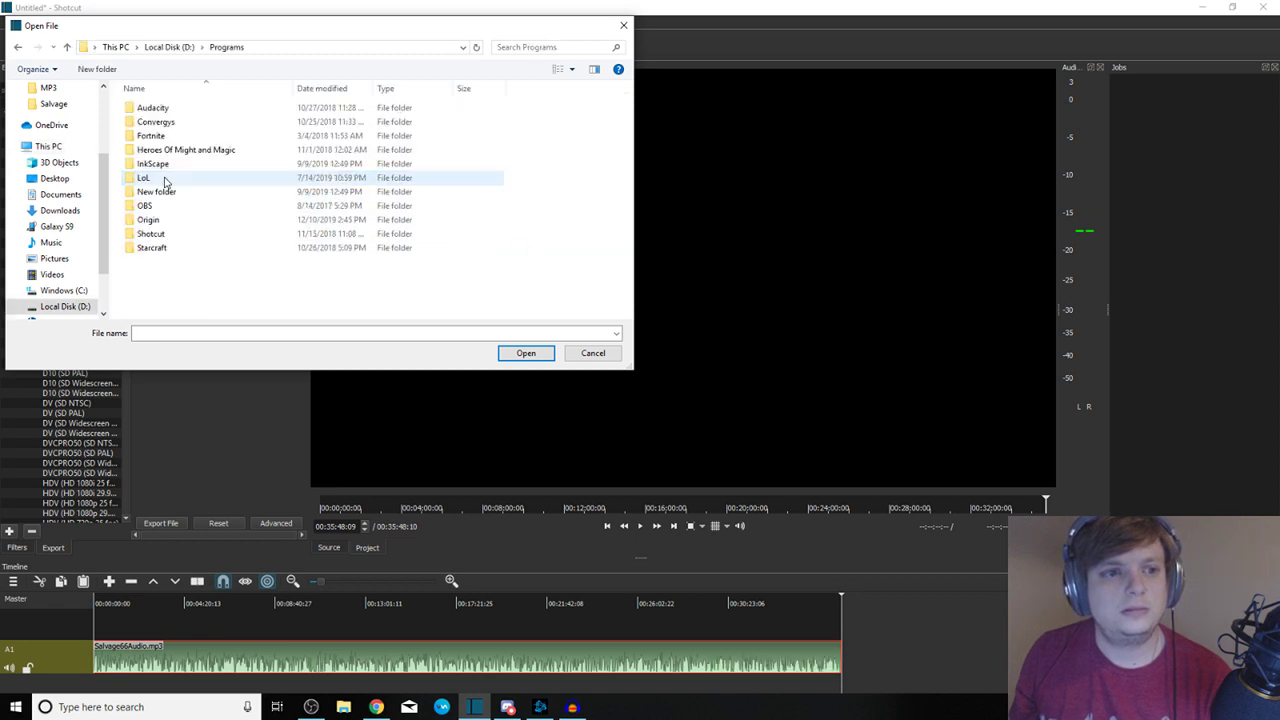
left_click(17, 47)
double_click(171, 220)
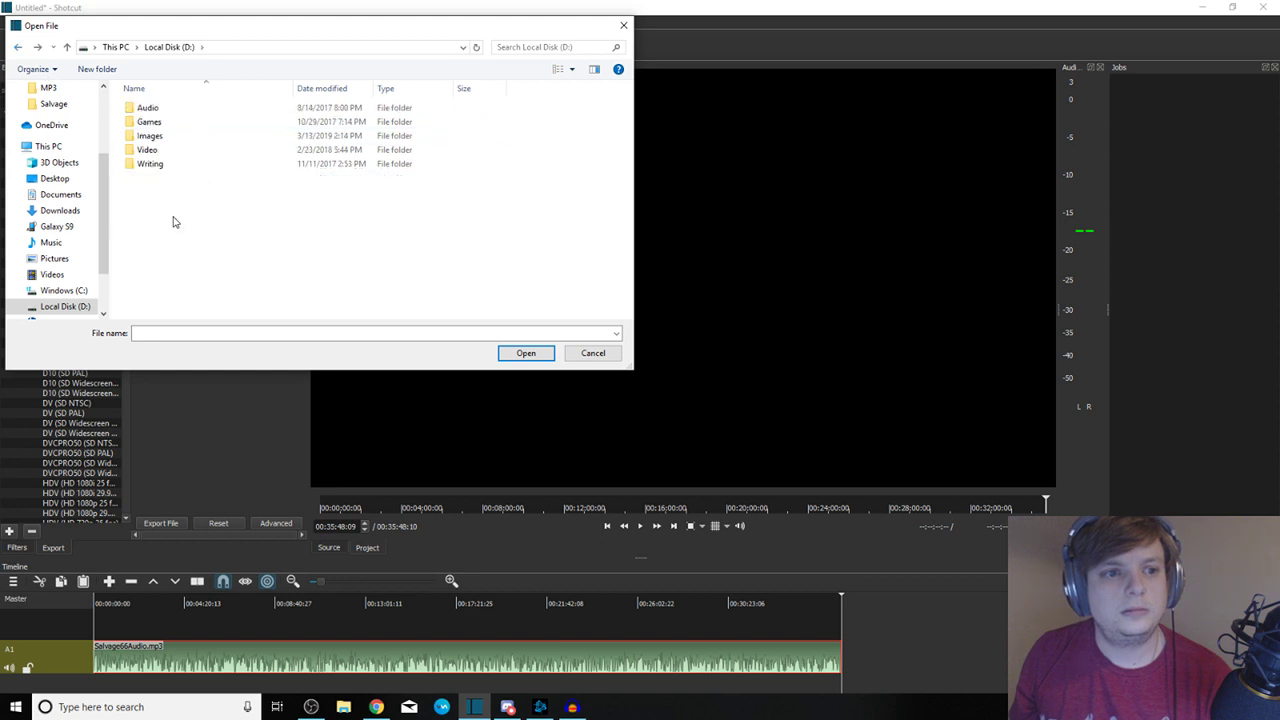
double_click(170, 136)
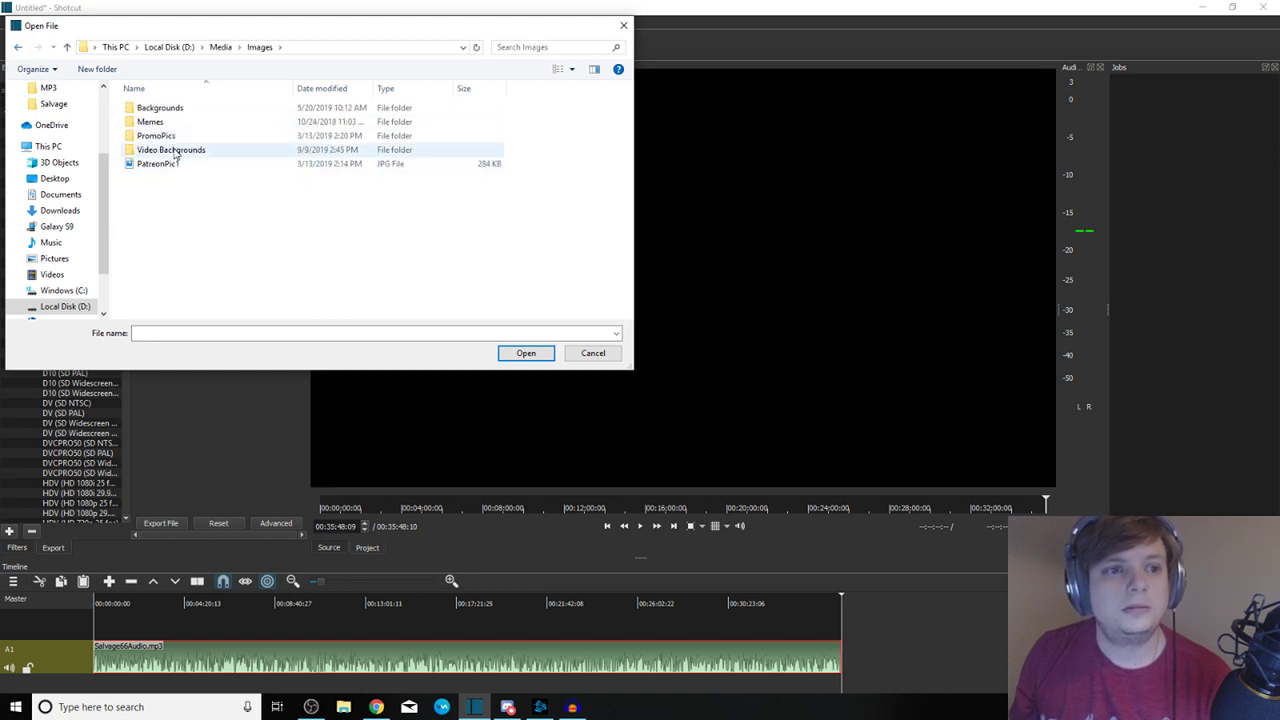
double_click(170, 150)
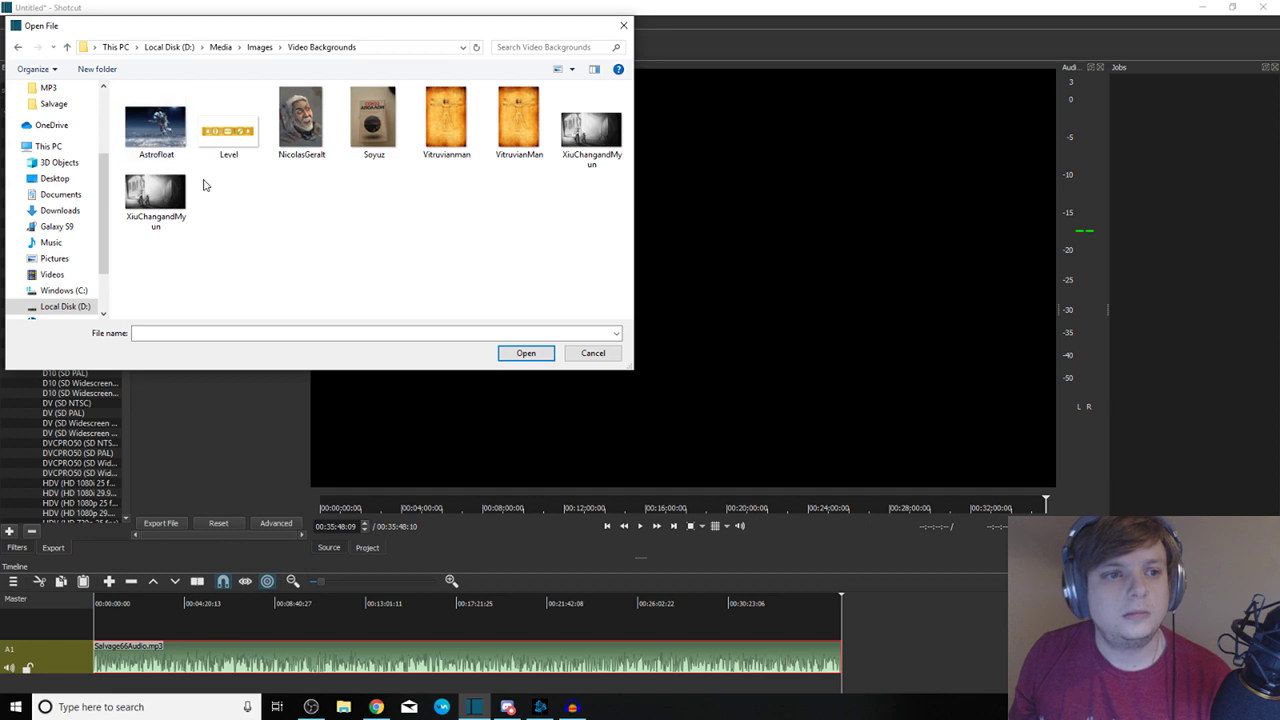
left_click(519, 120)
left_click(526, 353)
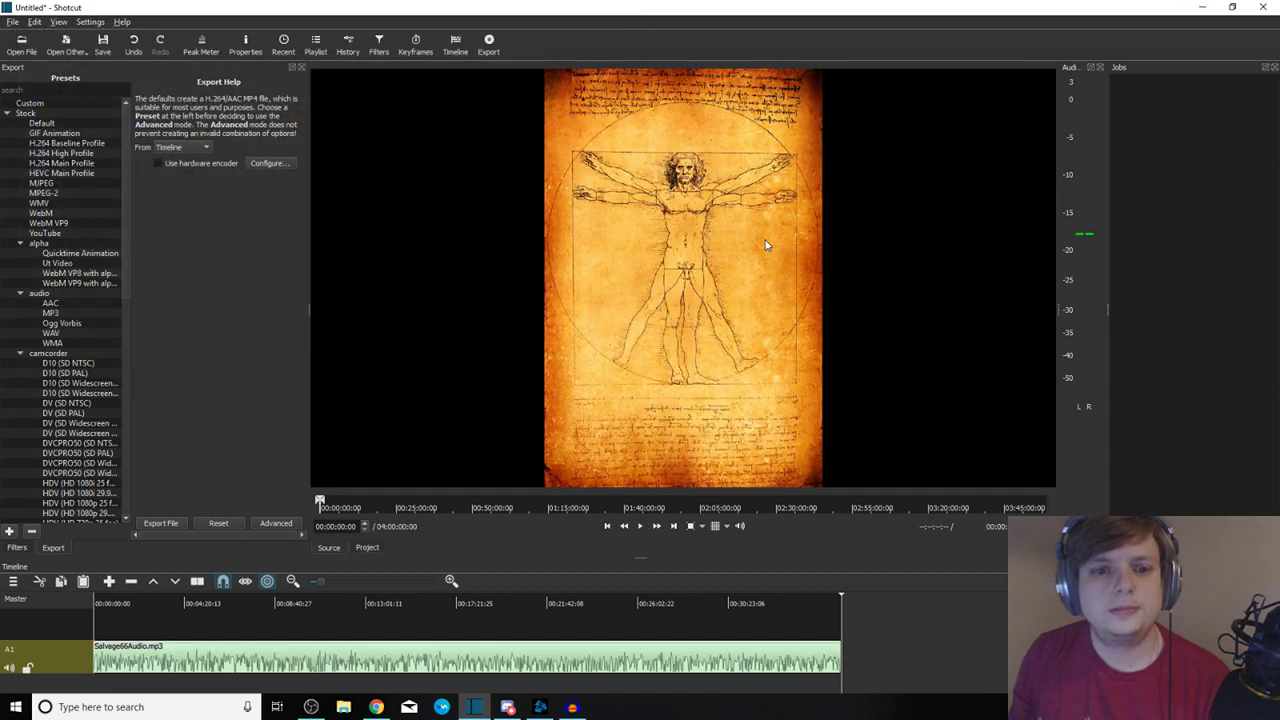
Place the VitruvianMan image at the start of video track V1 and extend its end to cover the whole recording
left_click_drag(374, 458, 848, 645)
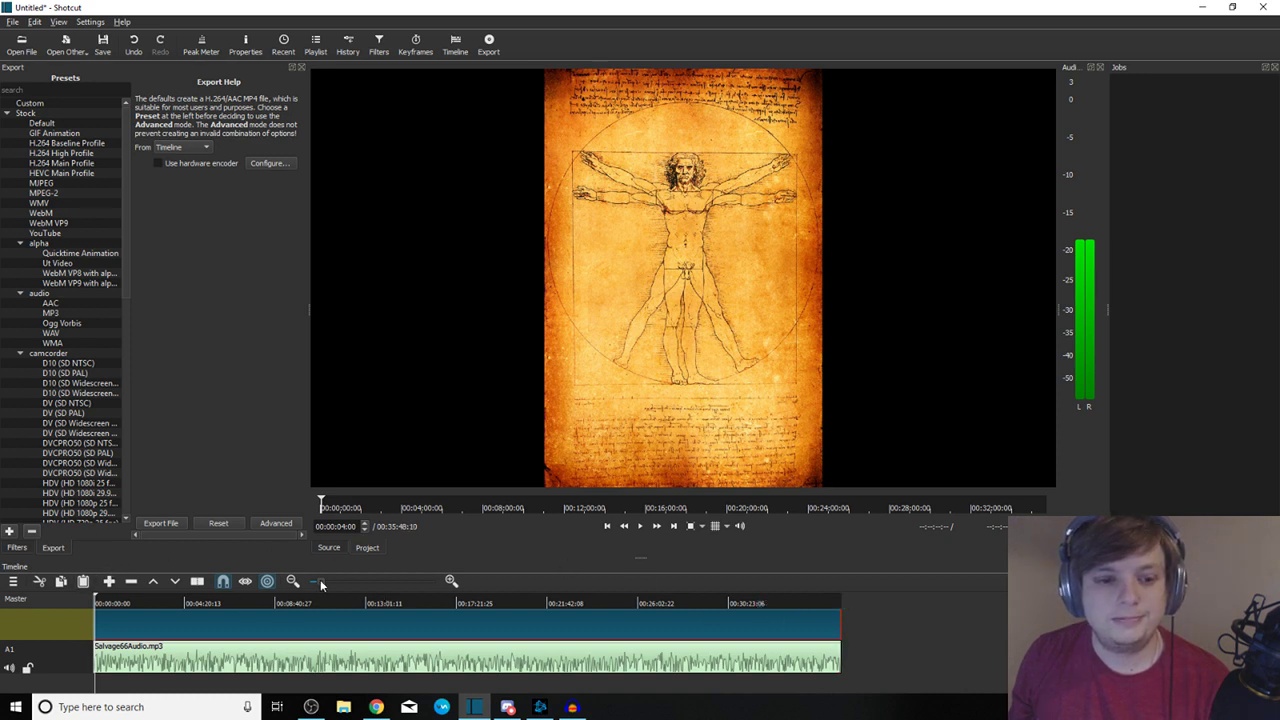
left_click_drag(336, 585, 409, 585)
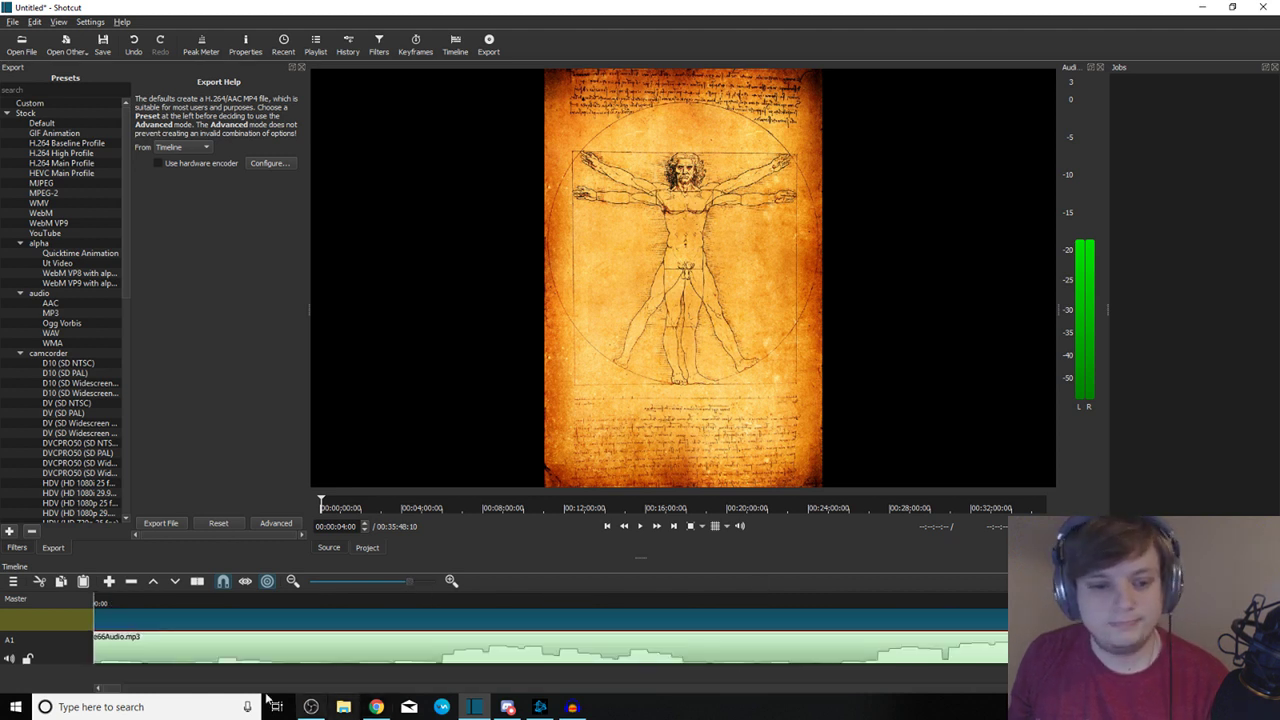
left_click_drag(112, 688, 1000, 688)
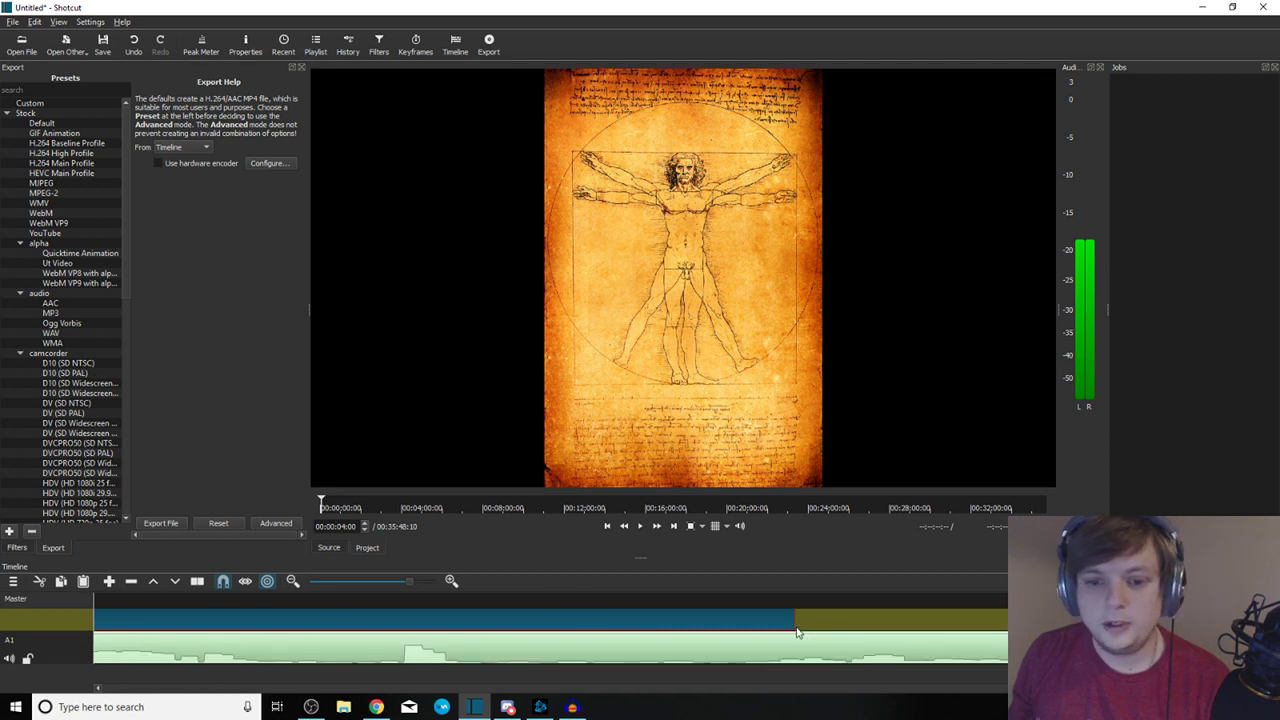
left_click_drag(794, 623, 1010, 623)
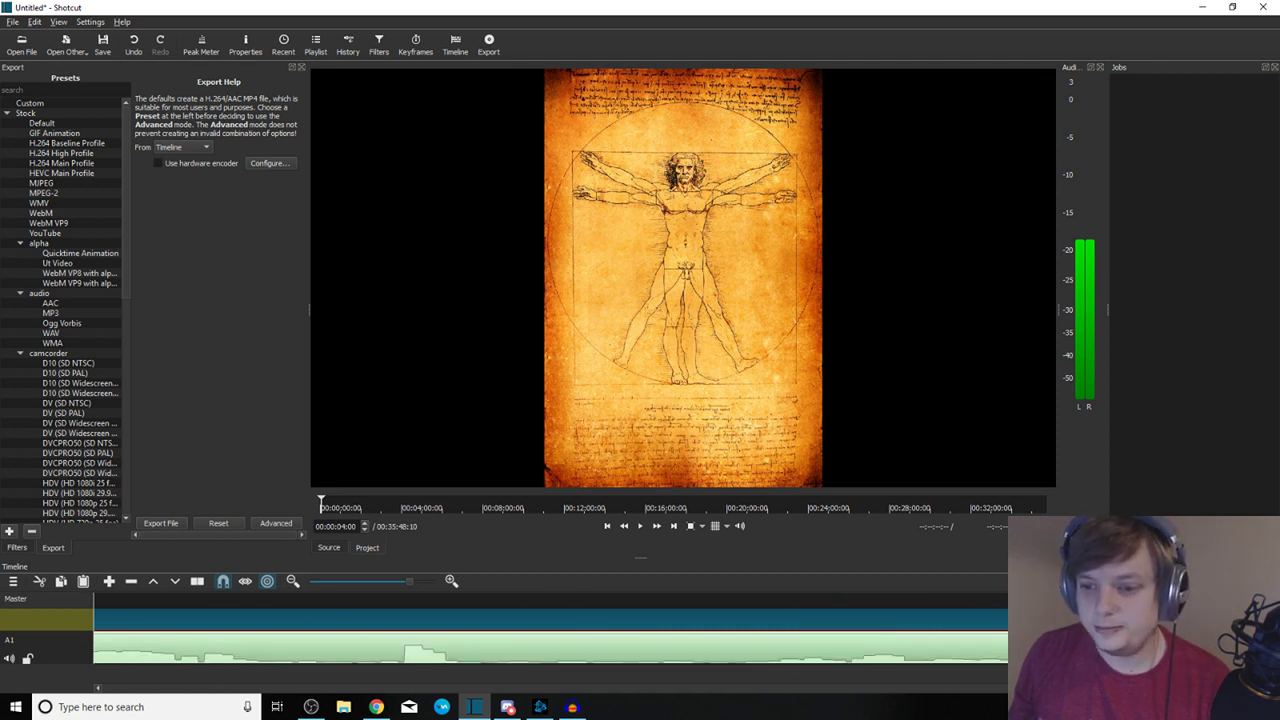
scroll(550, 640, "left", 10)
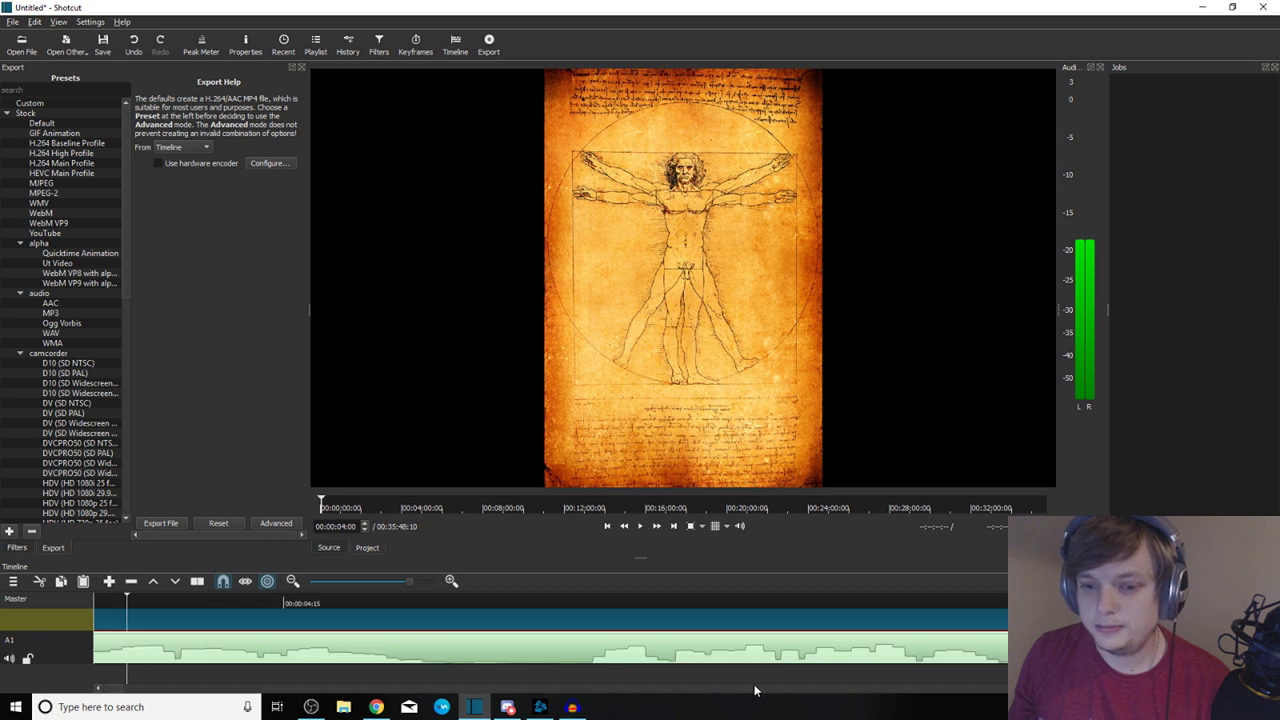
scroll(550, 650, "right", 10)
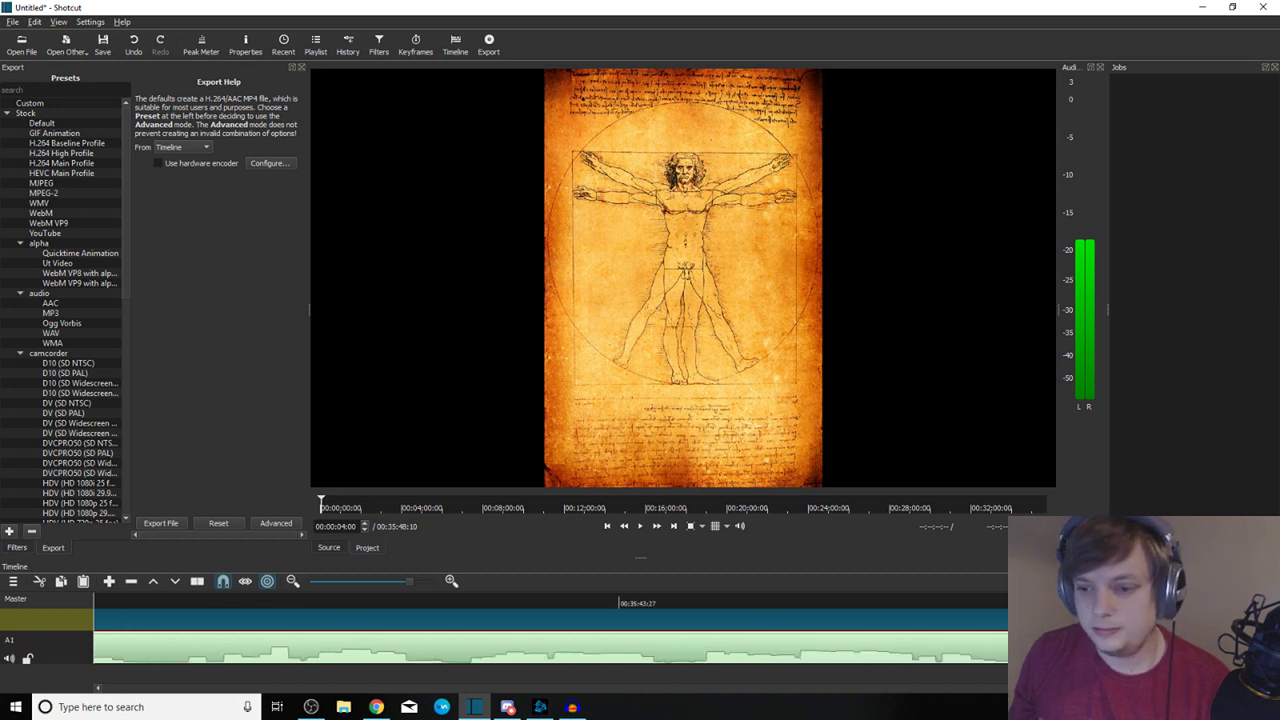